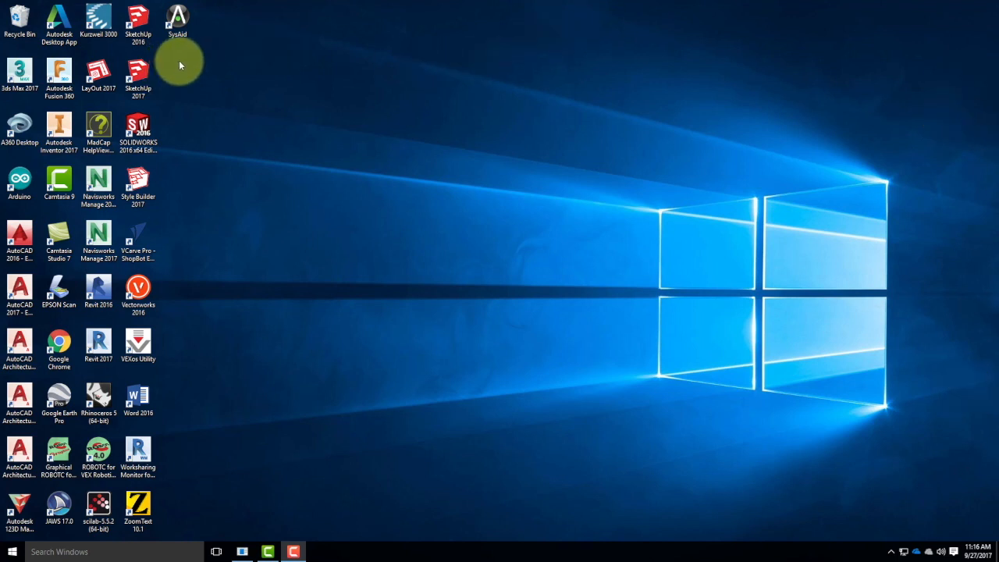
# Start SketchUp 2017 with the Architectural Design - Feet and Inches template.
pyautogui.doubleClick(138, 74)
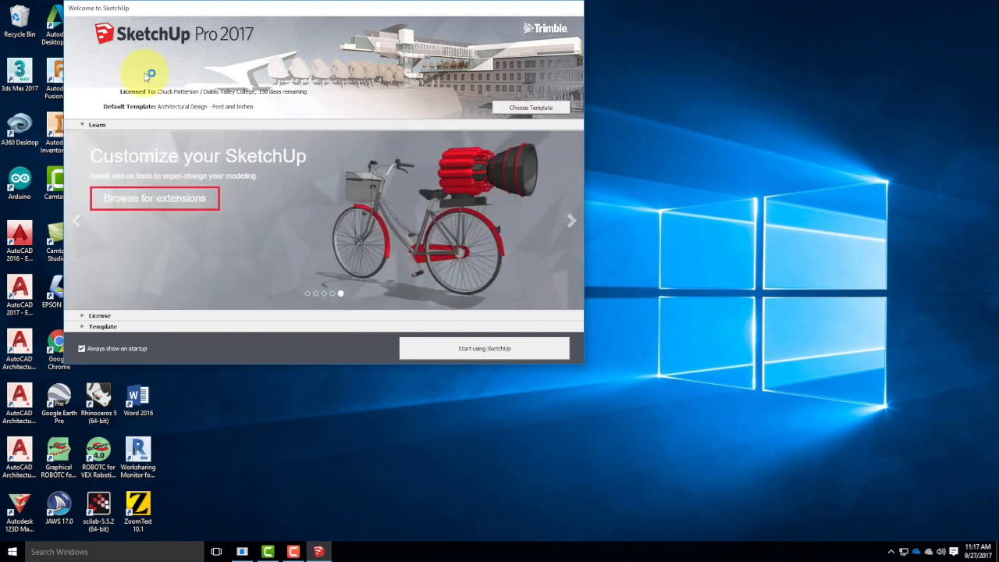
pyautogui.click(86, 326)
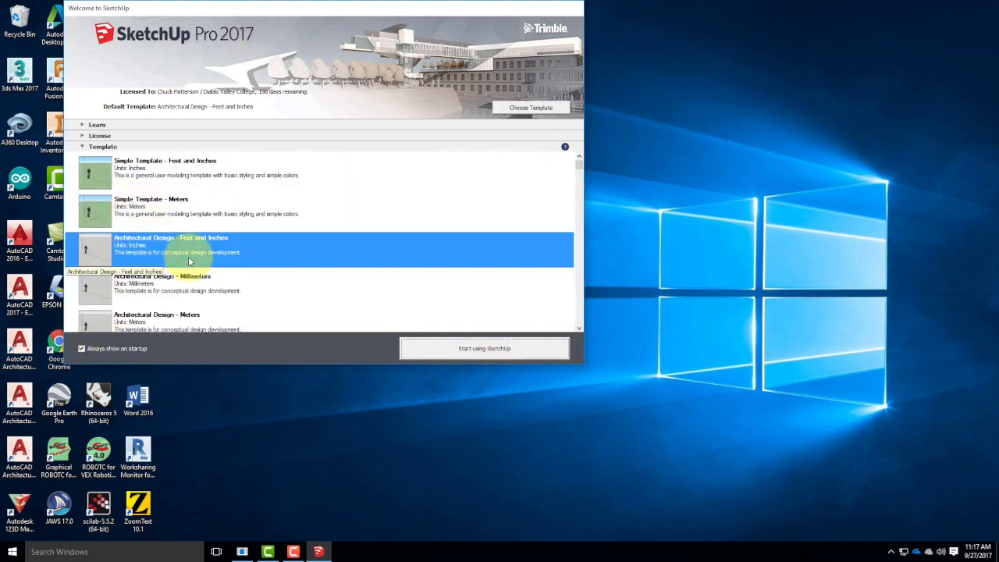
pyautogui.click(456, 349)
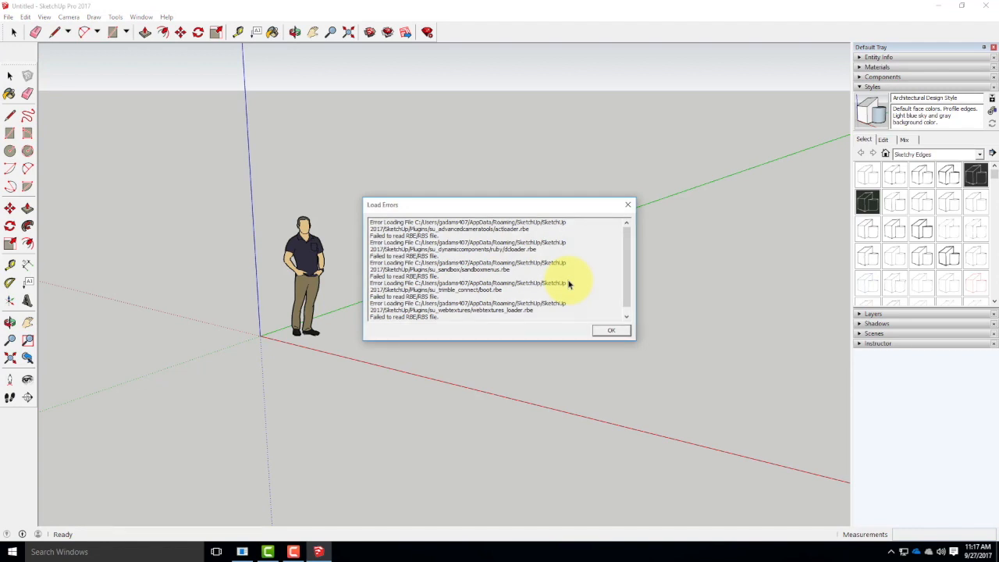
# Dismiss the load errors and delete the standing person figure from the model.
pyautogui.click(614, 330)
pyautogui.click(312, 274)
pyautogui.press('Delete')
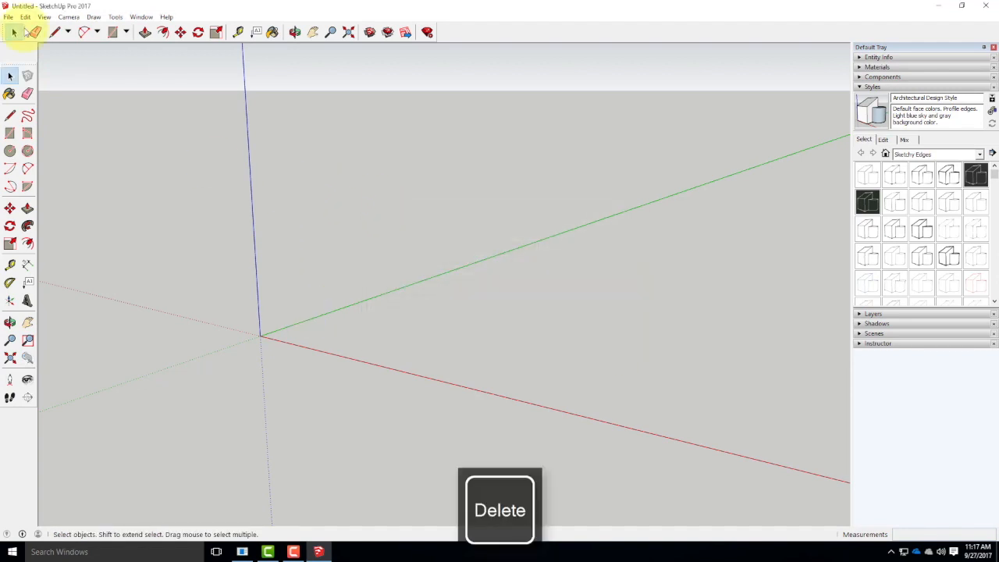
# Open the Add Location map and locate the hilly terrain just northeast of Marsh Creek Springs, near Mount Diablo.
pyautogui.click(8, 17)
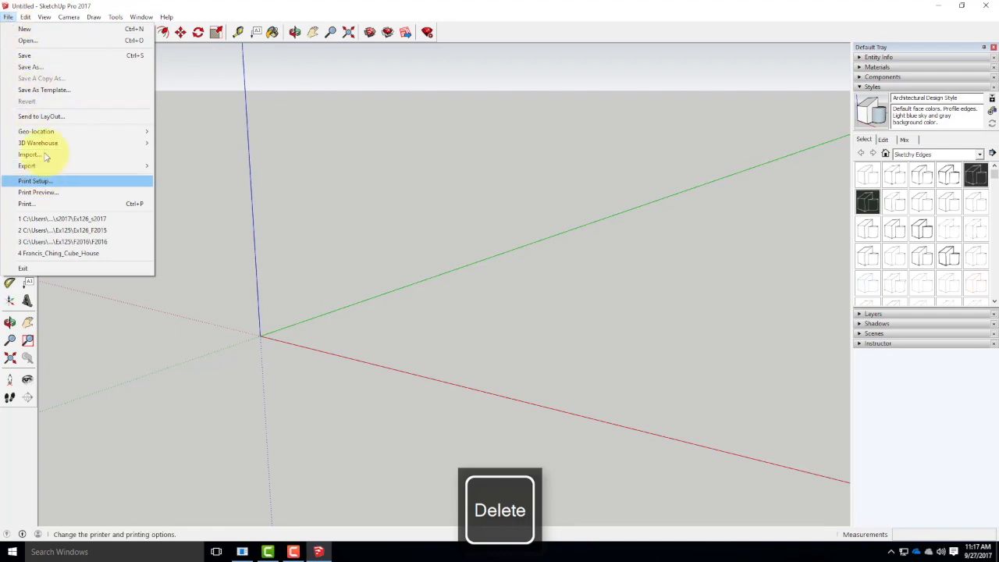
pyautogui.moveTo(46, 135)
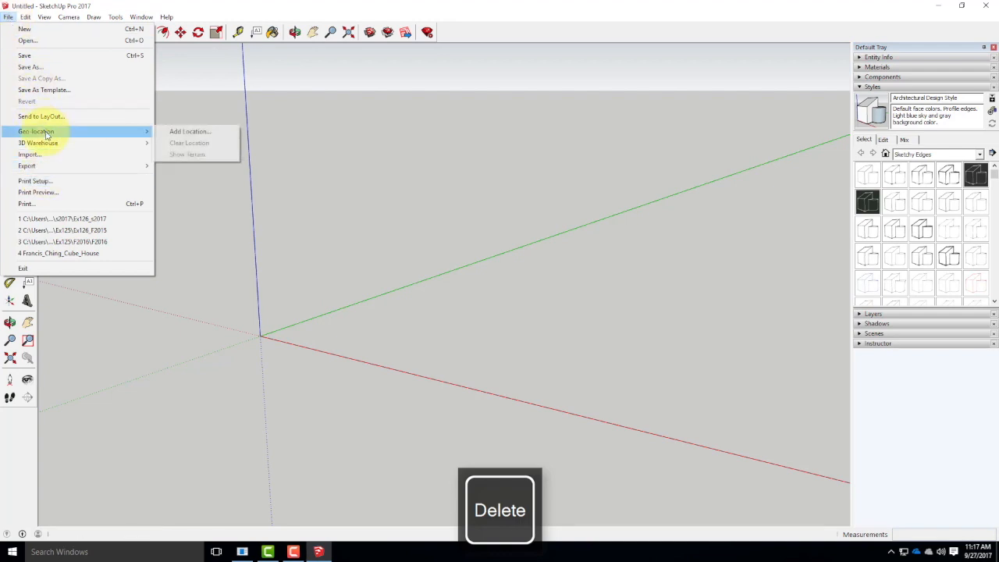
pyautogui.click(189, 132)
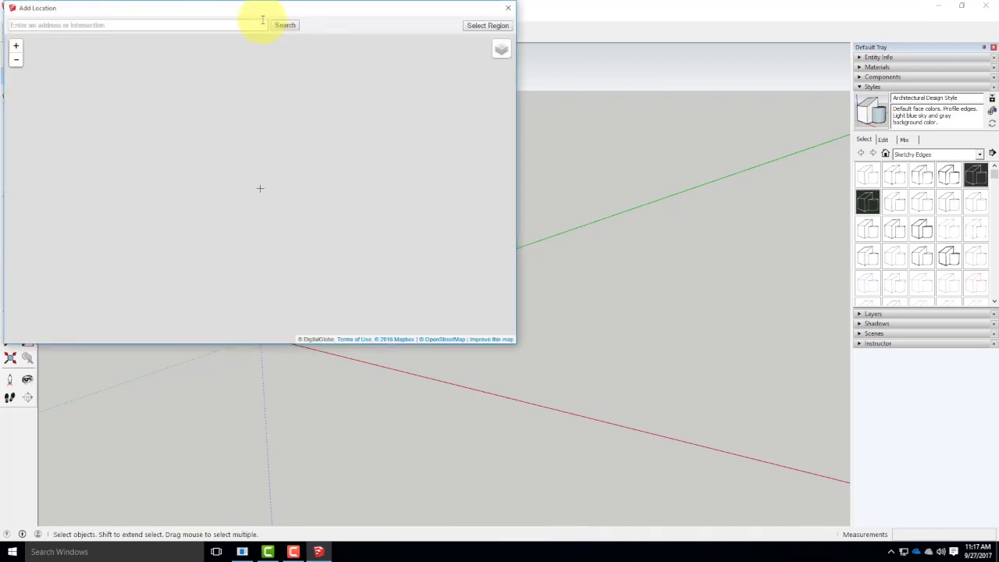
pyautogui.moveTo(257, 10); pyautogui.dragTo(418, 100)
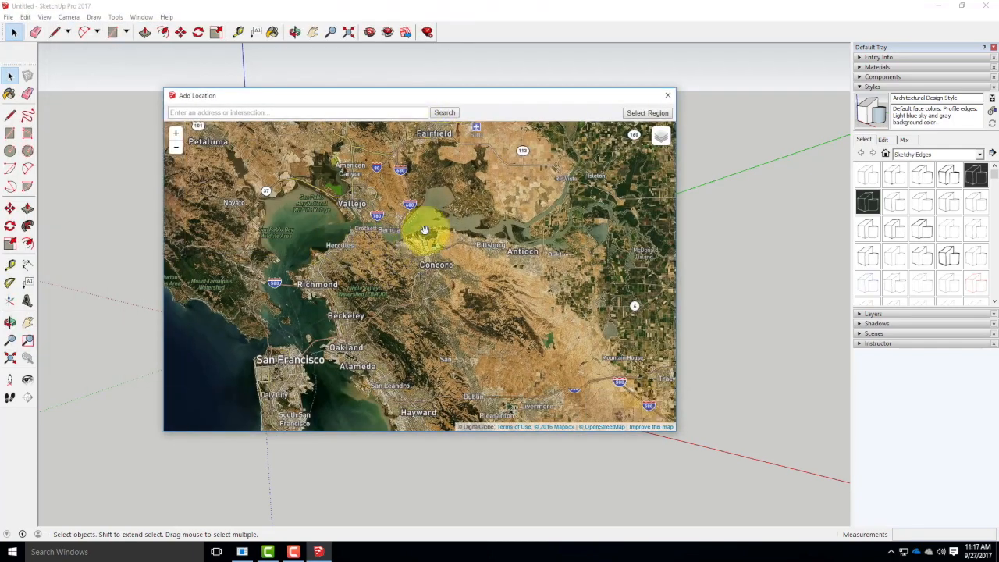
pyautogui.scroll(3, 520, 319)
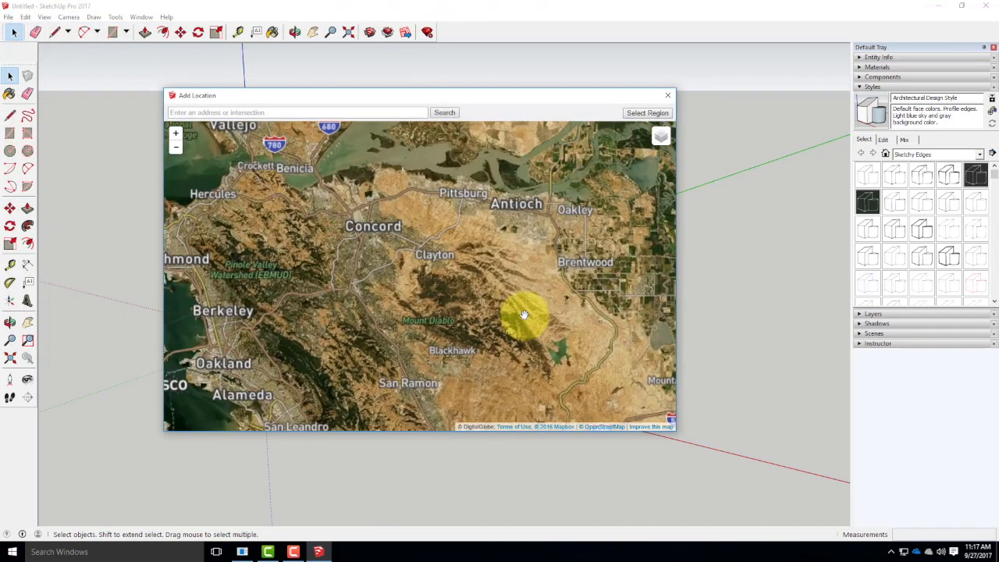
pyautogui.scroll(1, 492, 327)
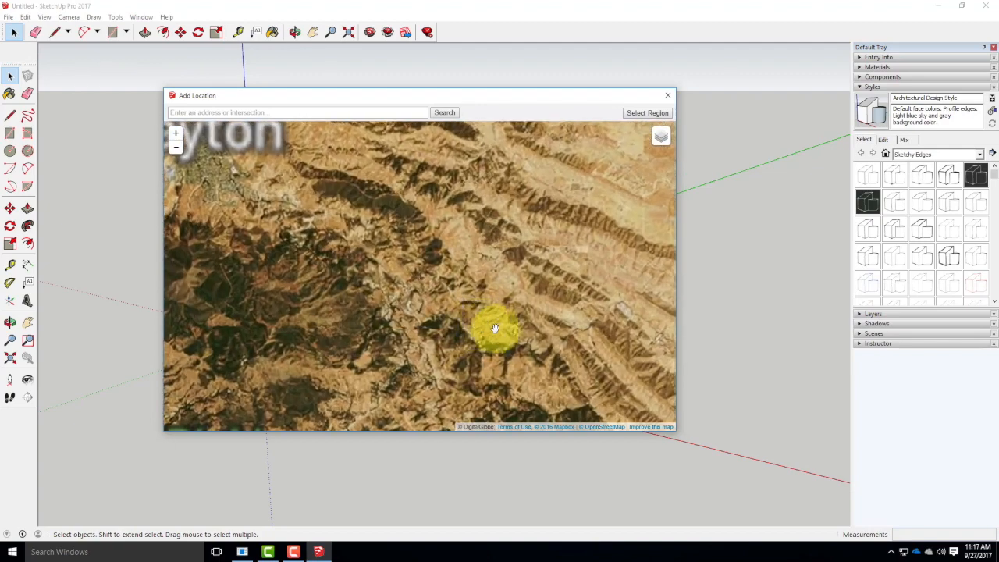
pyautogui.scroll(1, 538, 266)
pyautogui.scroll(1, 538, 259)
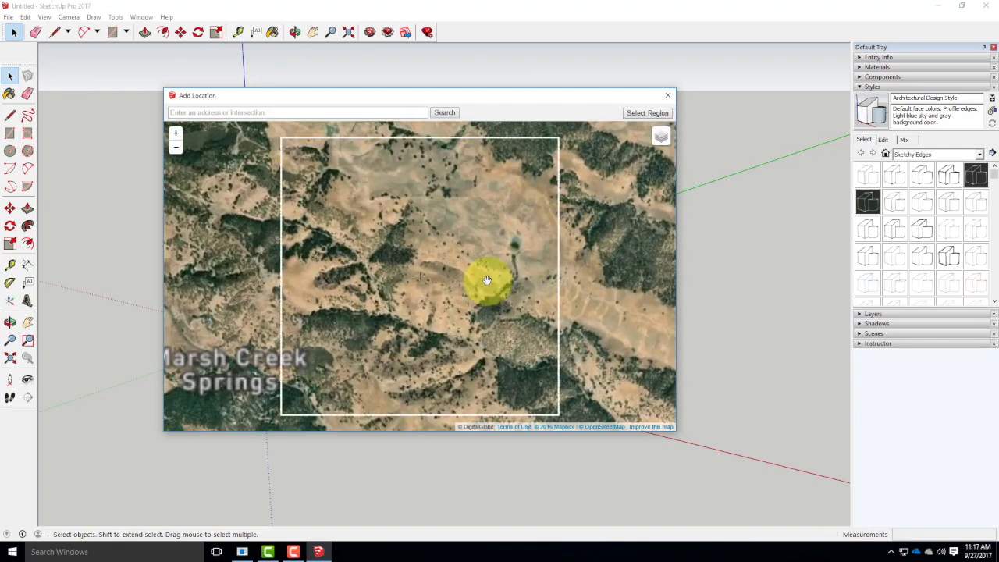
# Select the map region beside Marsh Creek Springs, extend its upper edge to the allowed boundary, and grab it into the model.
pyautogui.click(647, 112)
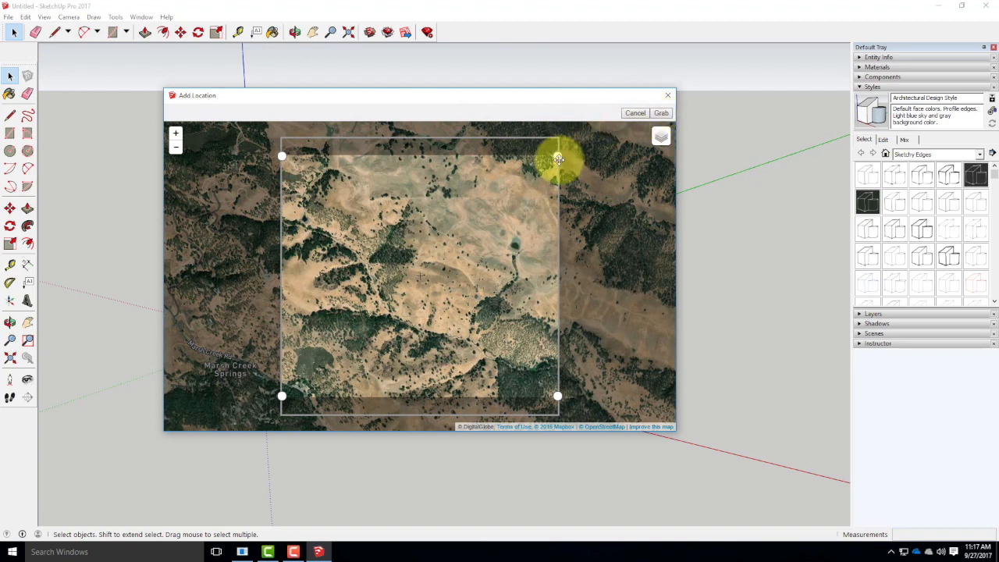
pyautogui.moveTo(558, 157); pyautogui.dragTo(558, 140)
pyautogui.click(661, 112)
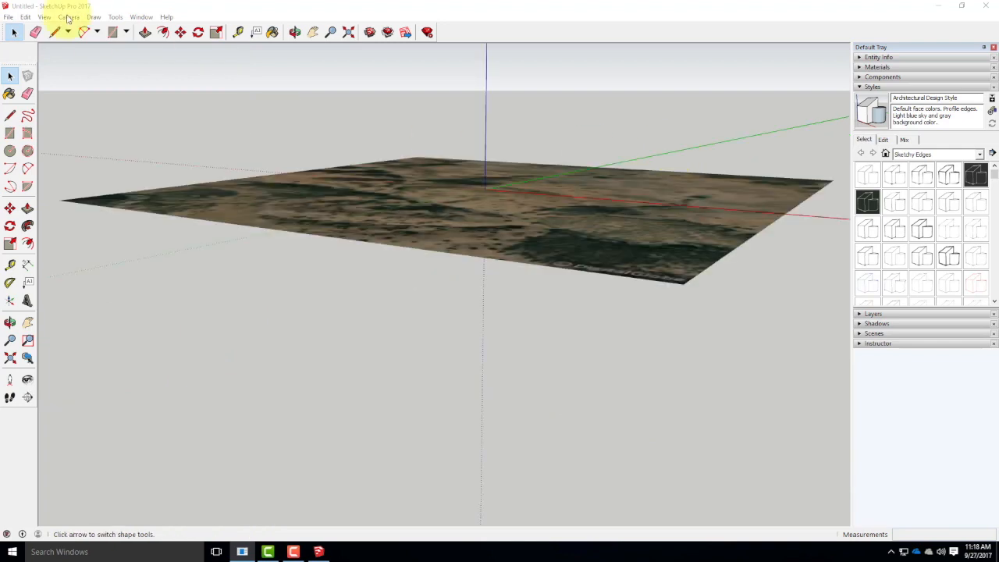
# Show the 3D terrain for the imported geo-location image.
pyautogui.click(10, 18)
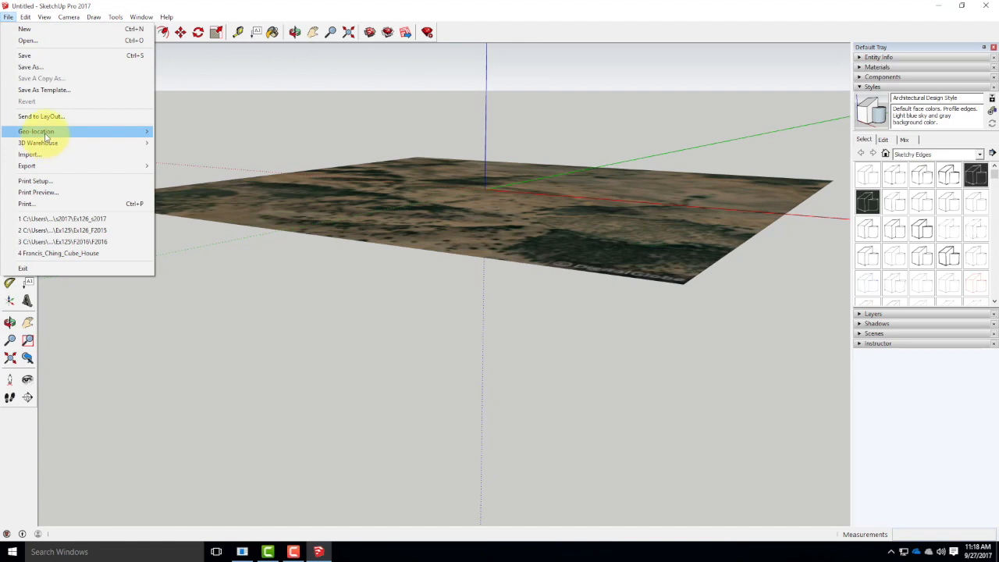
pyautogui.moveTo(84, 132)
pyautogui.click(191, 154)
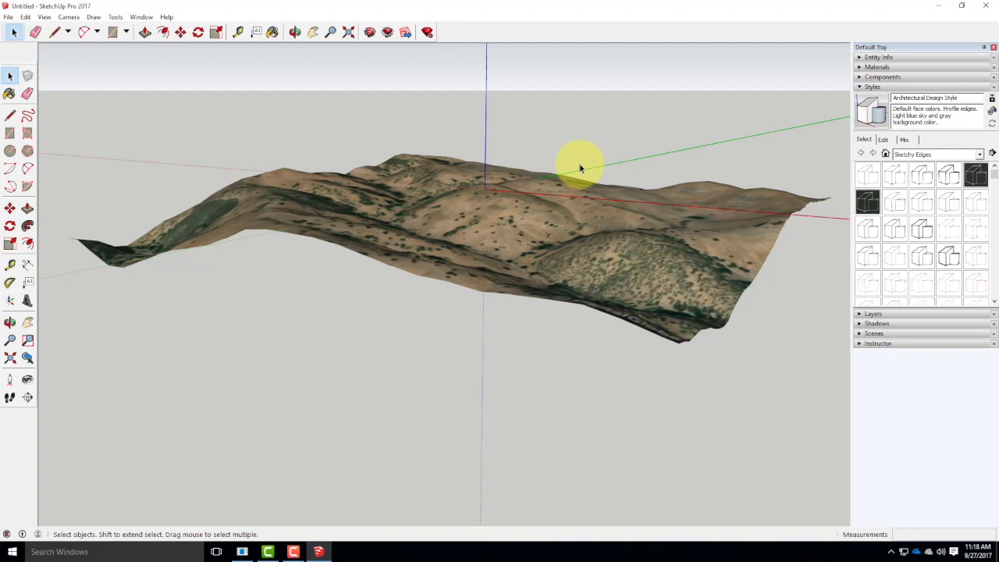
# Set up saving a copy as SketchUp Version 2013 (*.skp) in Live Demonstrations > Live - A136 Exercises > Ex213.
pyautogui.click(8, 17)
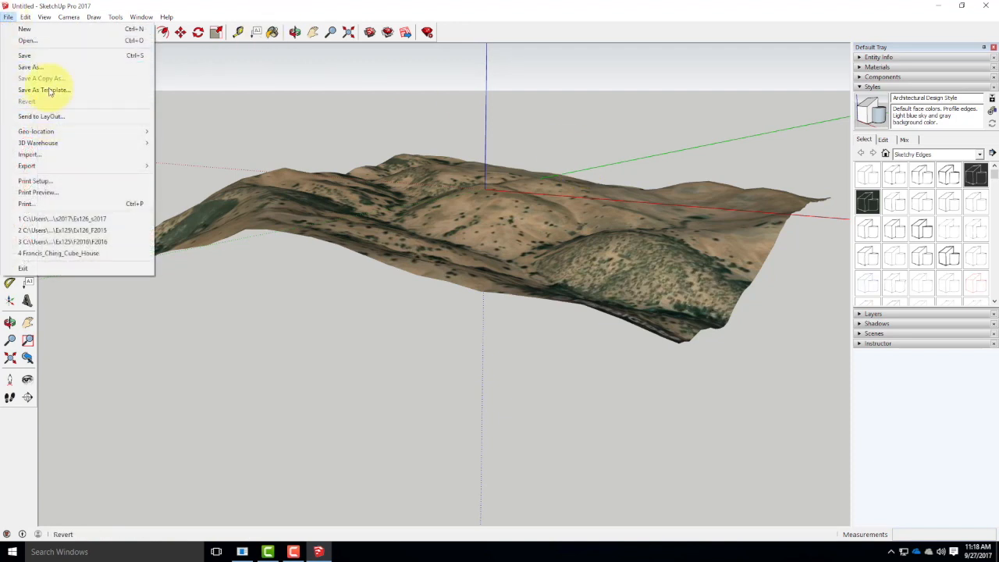
pyautogui.click(31, 67)
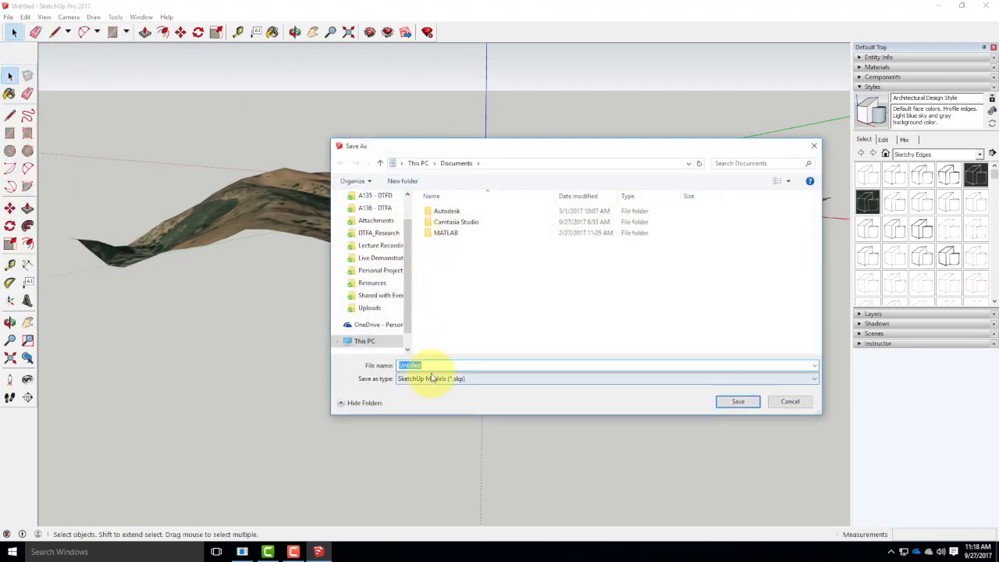
pyautogui.click(431, 378)
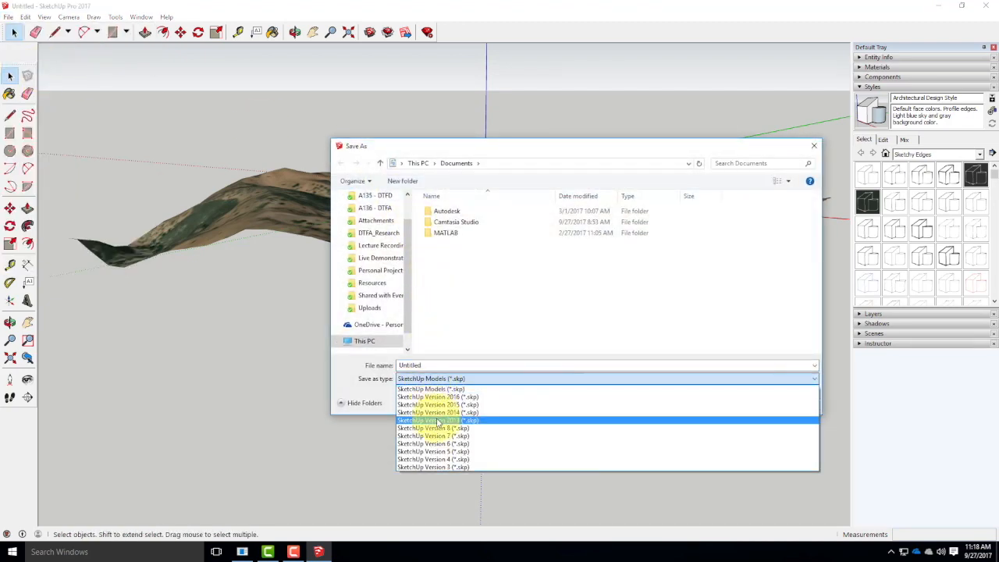
pyautogui.click(440, 421)
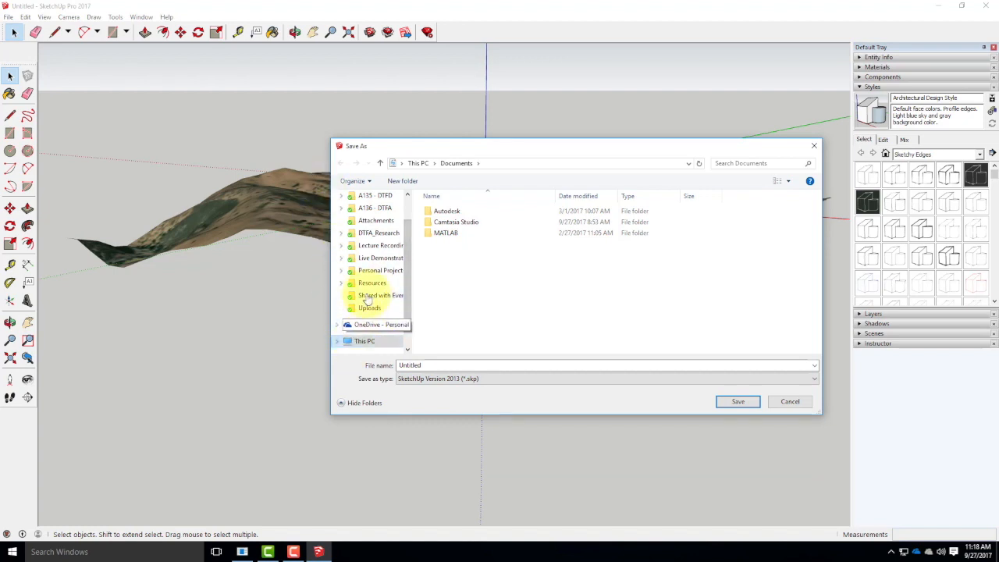
pyautogui.click(378, 259)
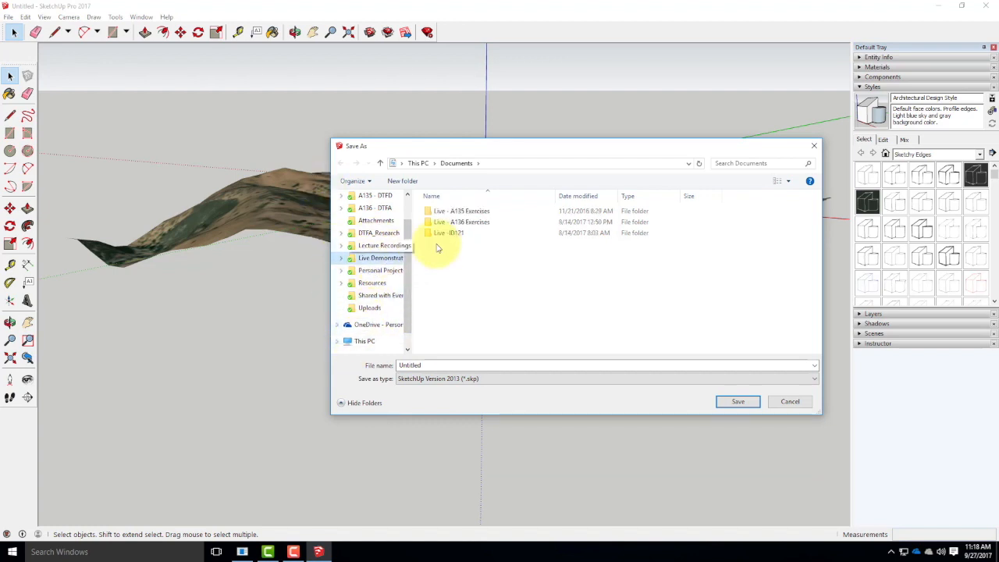
pyautogui.doubleClick(475, 222)
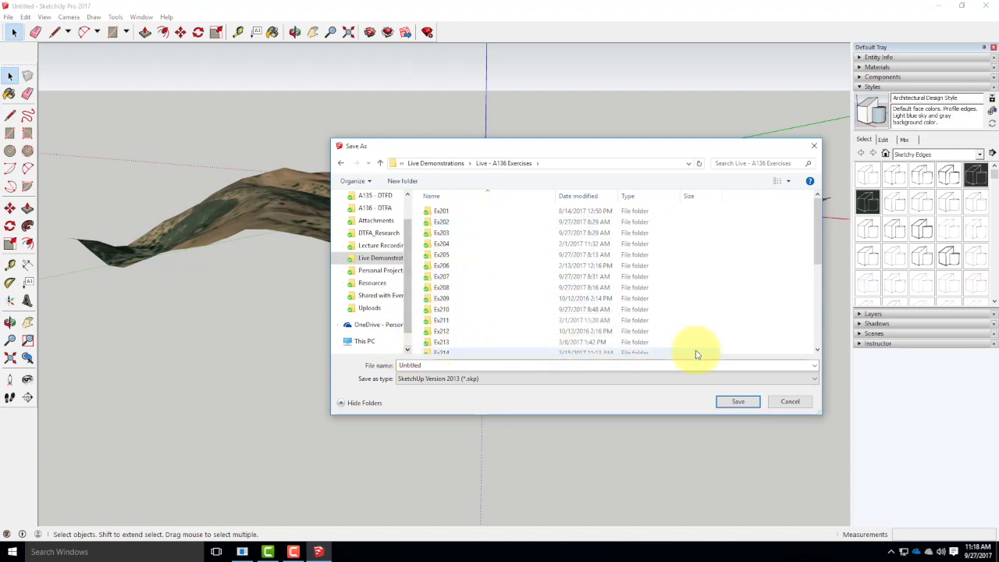
pyautogui.doubleClick(448, 344)
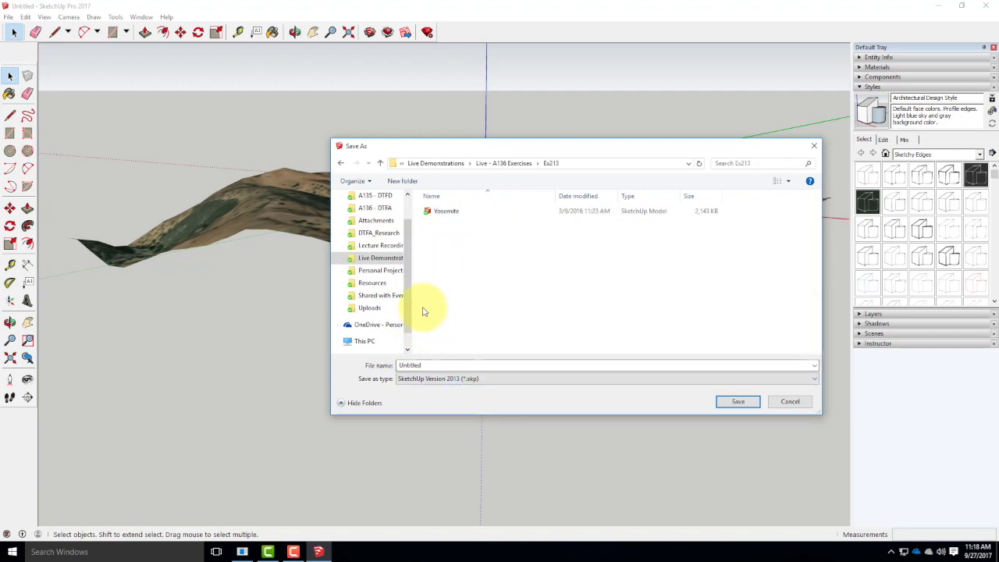
# Name the file MtDiablo and save it.
pyautogui.doubleClick(429, 365)
pyautogui.write('MtDiabn')
pyautogui.press('BackSpace')
pyautogui.write('lo')
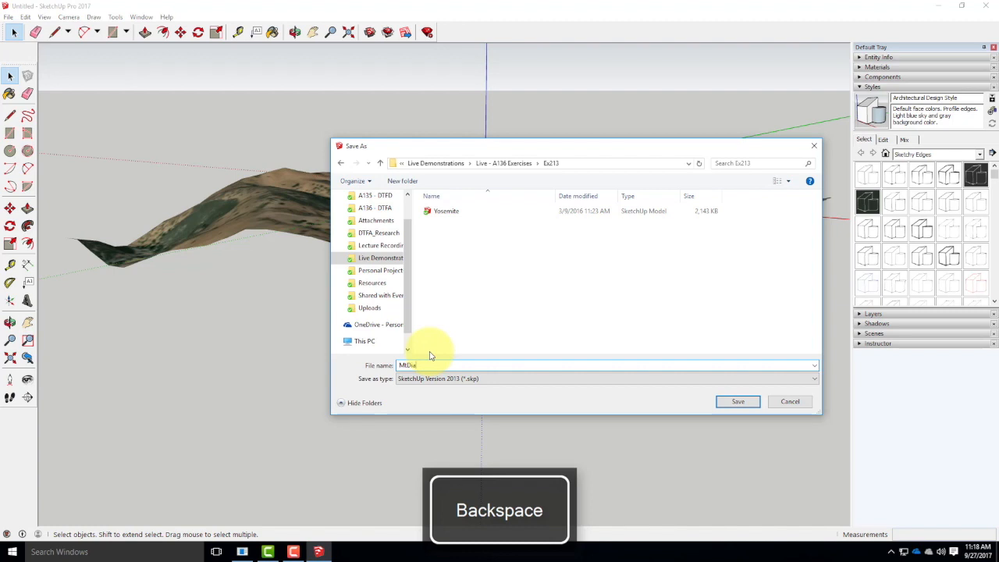
pyautogui.click(747, 403)
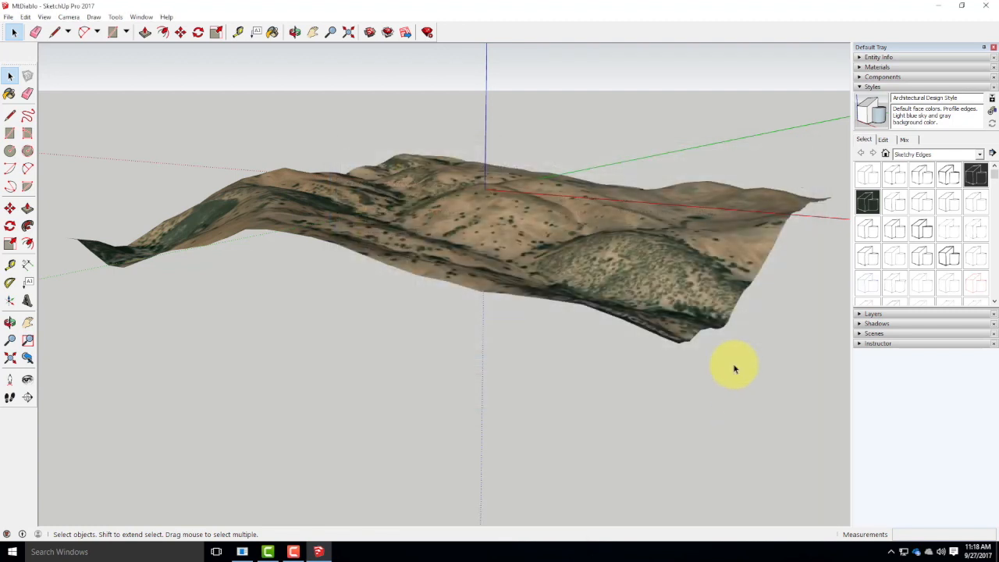
# Launch Rhinoceros 5 and create a new file from the Large Objects - Inches template.
pyautogui.click(11, 551)
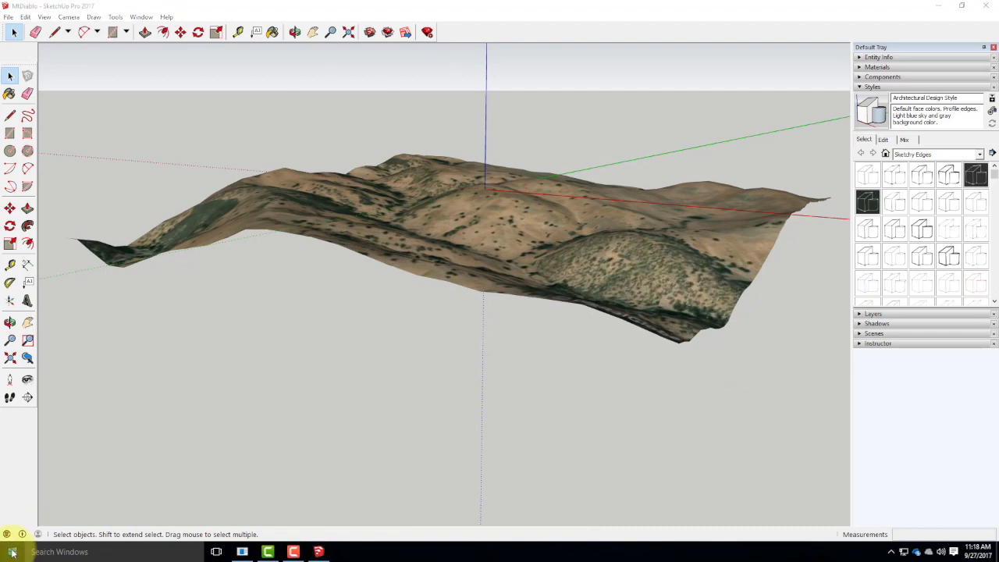
pyautogui.click(204, 459)
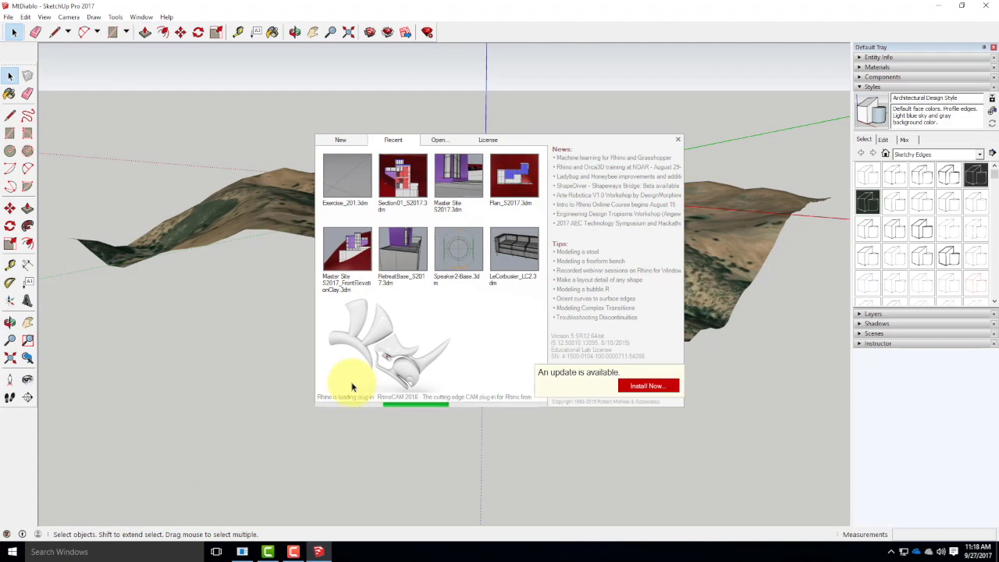
pyautogui.click(338, 139)
pyautogui.click(363, 193)
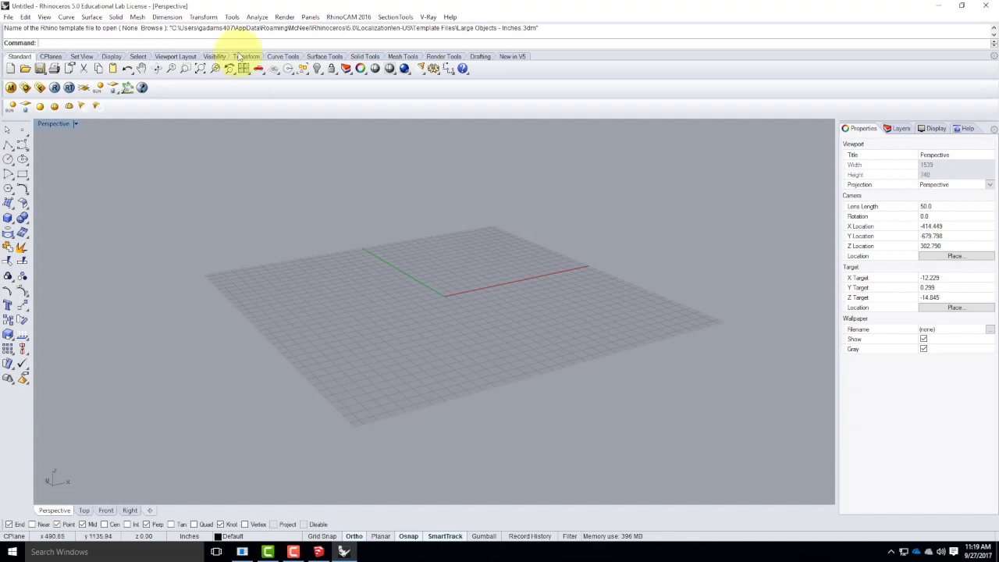
# Import MtDiablo.skp from Live Demonstrations > Live - A136 Exercises > Ex213, bringing the faces in as a mesh.
pyautogui.click(9, 17)
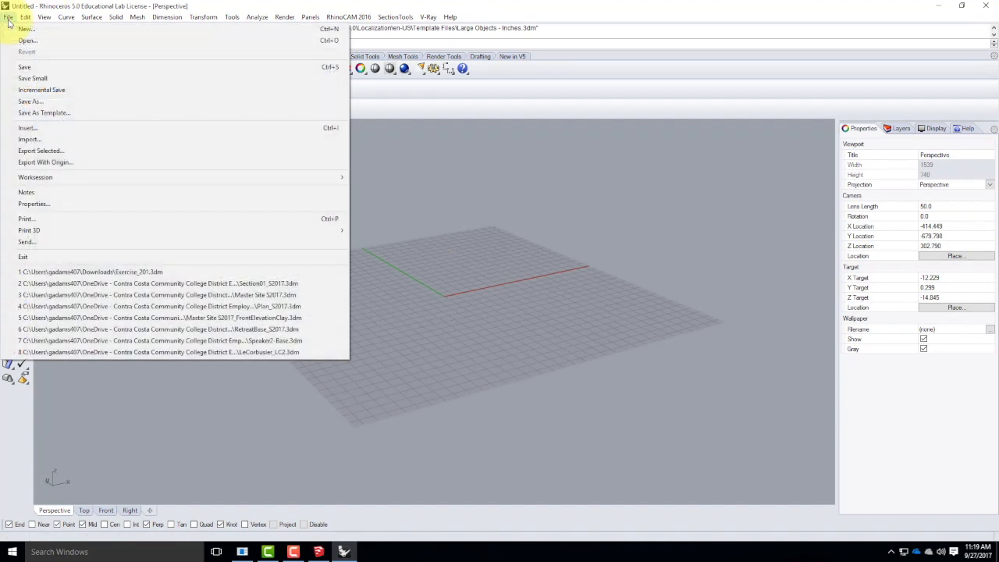
pyautogui.click(44, 140)
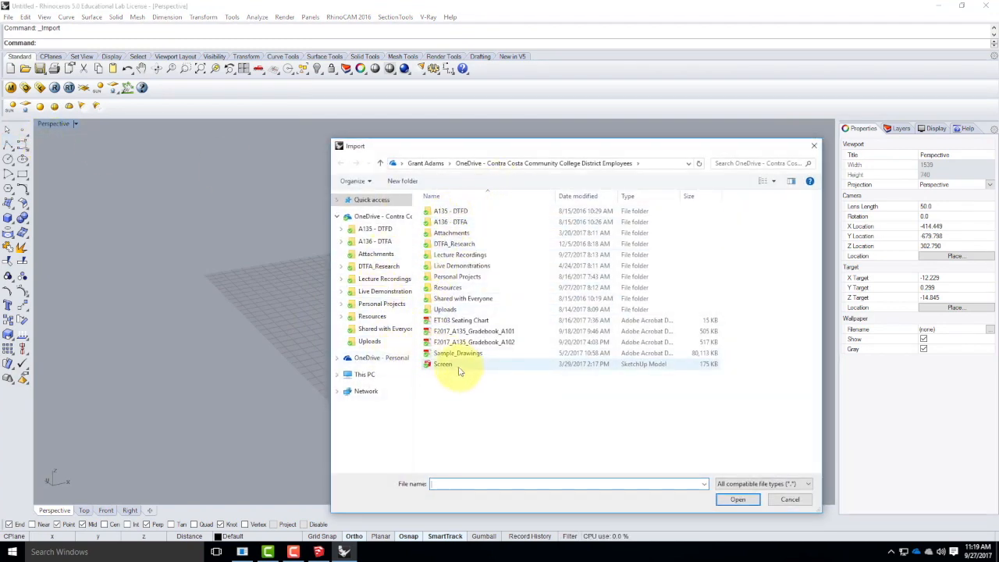
pyautogui.doubleClick(447, 267)
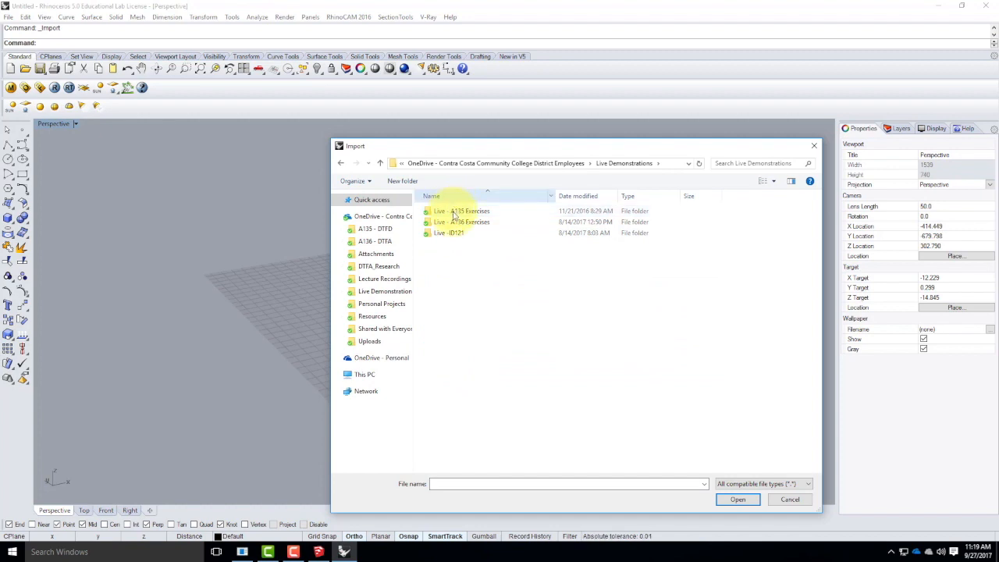
pyautogui.click(458, 223)
pyautogui.doubleClick(458, 223)
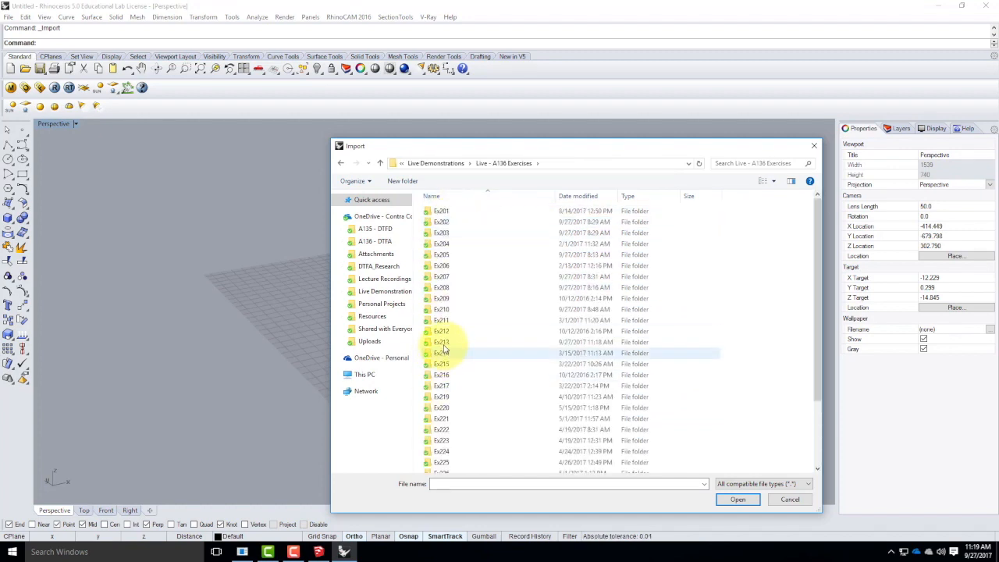
pyautogui.doubleClick(441, 346)
pyautogui.click(446, 233)
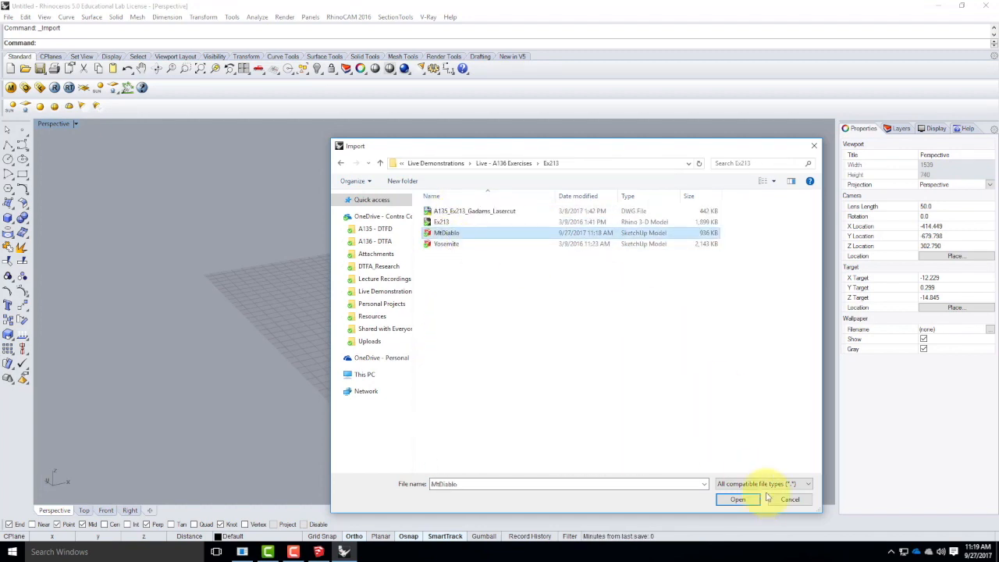
pyautogui.click(738, 499)
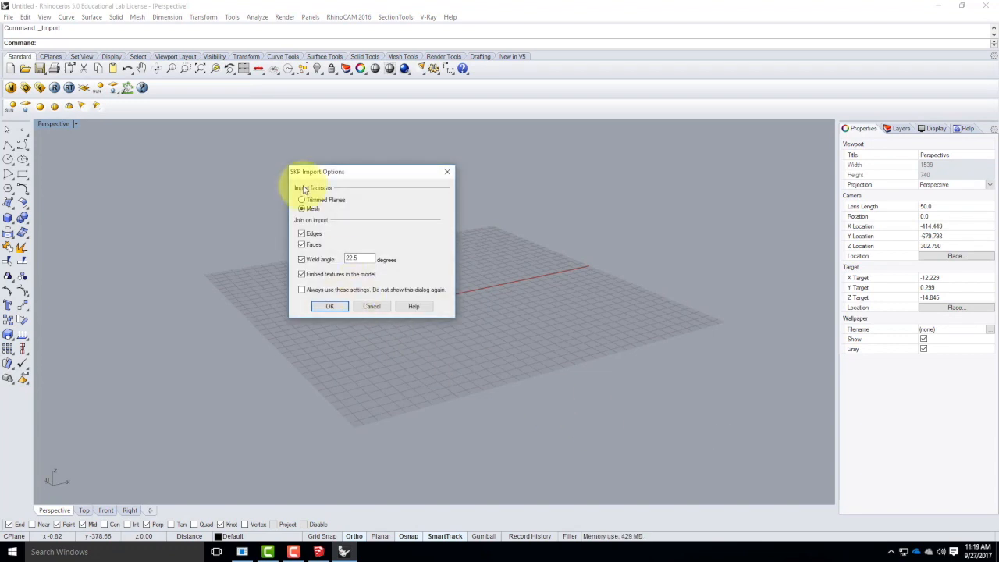
pyautogui.click(334, 311)
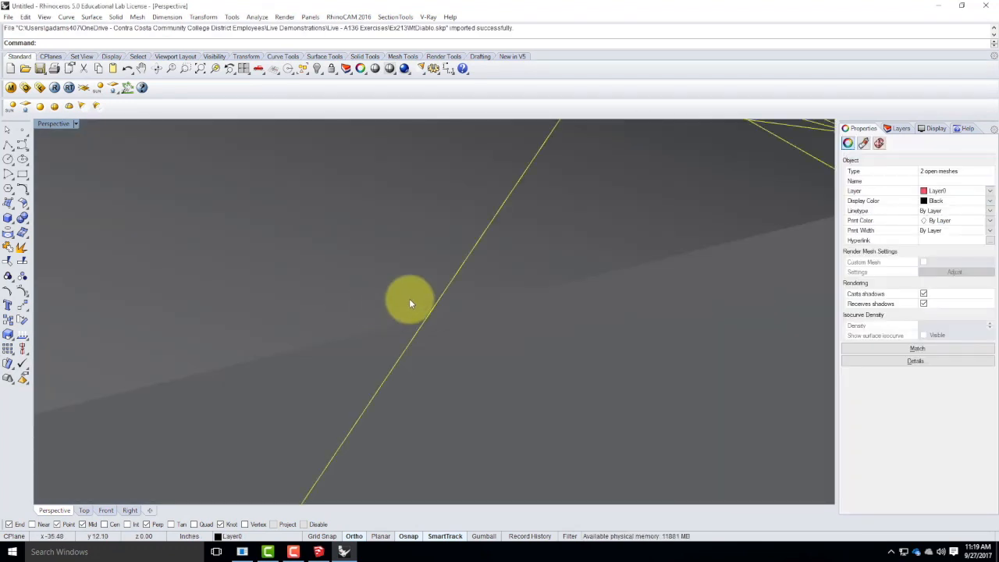
pyautogui.scroll(-10, 408, 344)
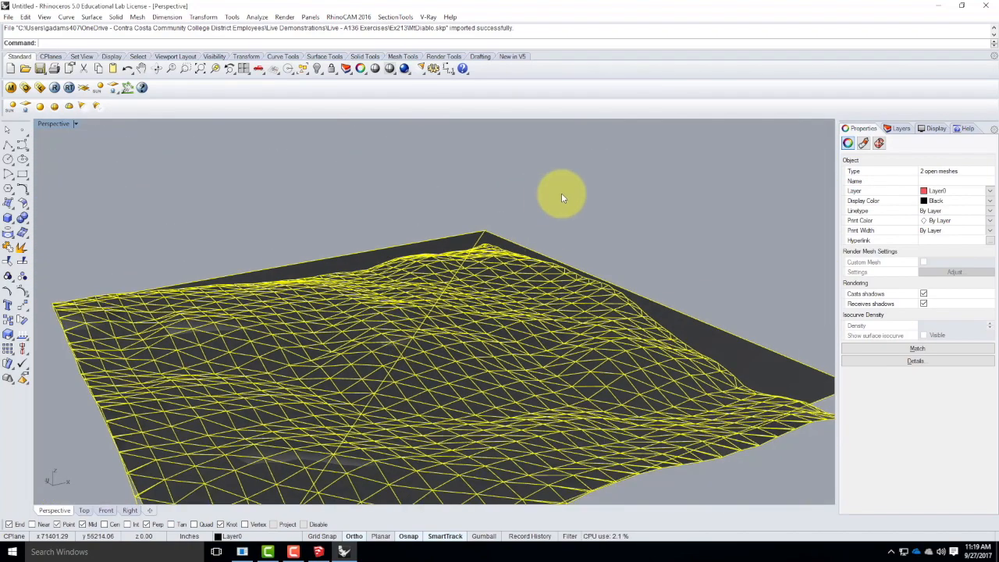
# Delete the flat rectangular snapshot mesh, keeping only the terrain mesh.
pyautogui.click(561, 193)
pyautogui.moveTo(560, 193); pyautogui.dragTo(475, 335, button='right')
pyautogui.click(473, 311)
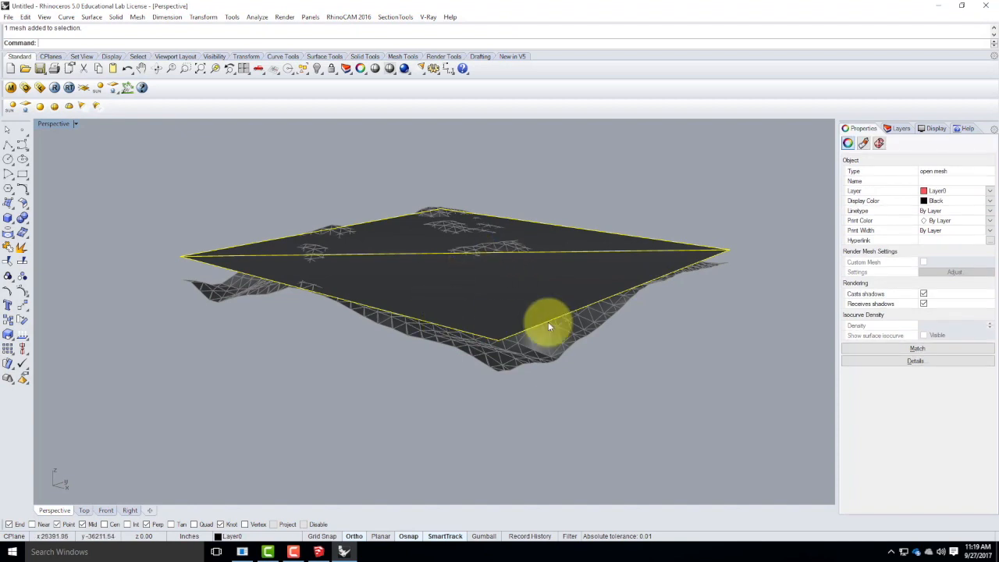
pyautogui.press('Delete')
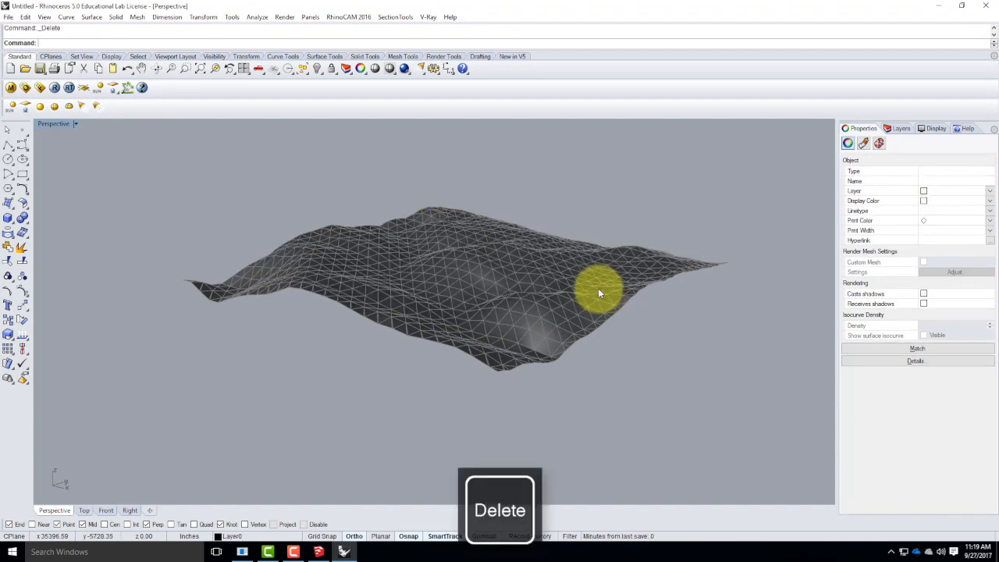
pyautogui.moveTo(464, 292); pyautogui.dragTo(379, 291, button='right')
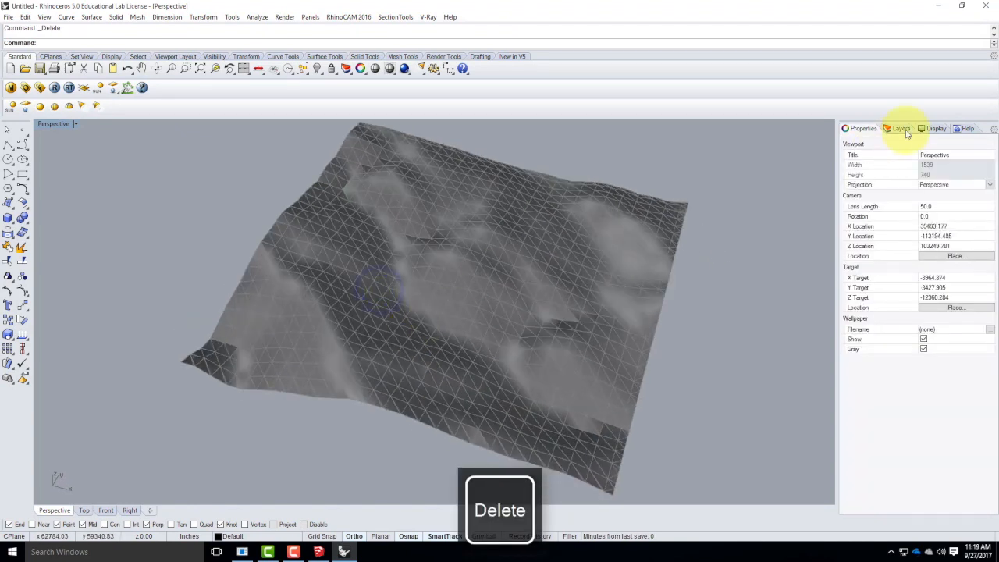
# Create a layer named SketchUp, nest the Google Earth Terrain, Layer0 and Google Earth Snapshot layers under it, and collapse it.
pyautogui.click(900, 128)
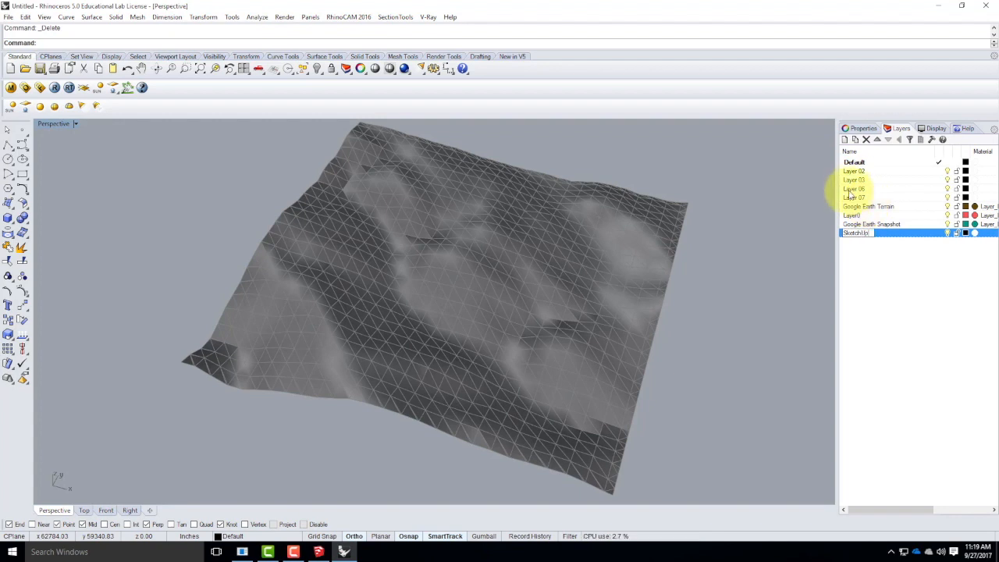
pyautogui.click(865, 208)
pyautogui.click(870, 224)
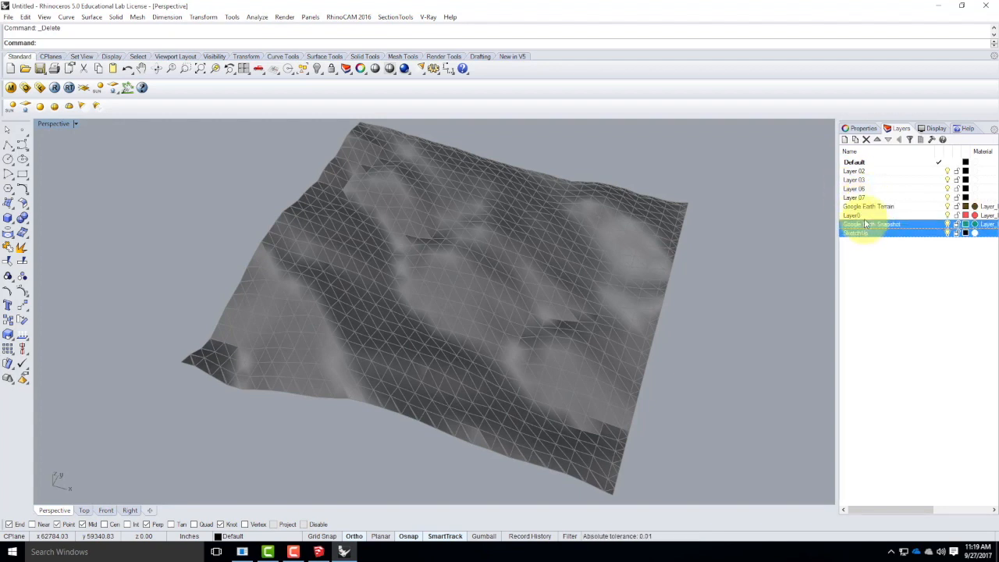
pyautogui.click(876, 206)
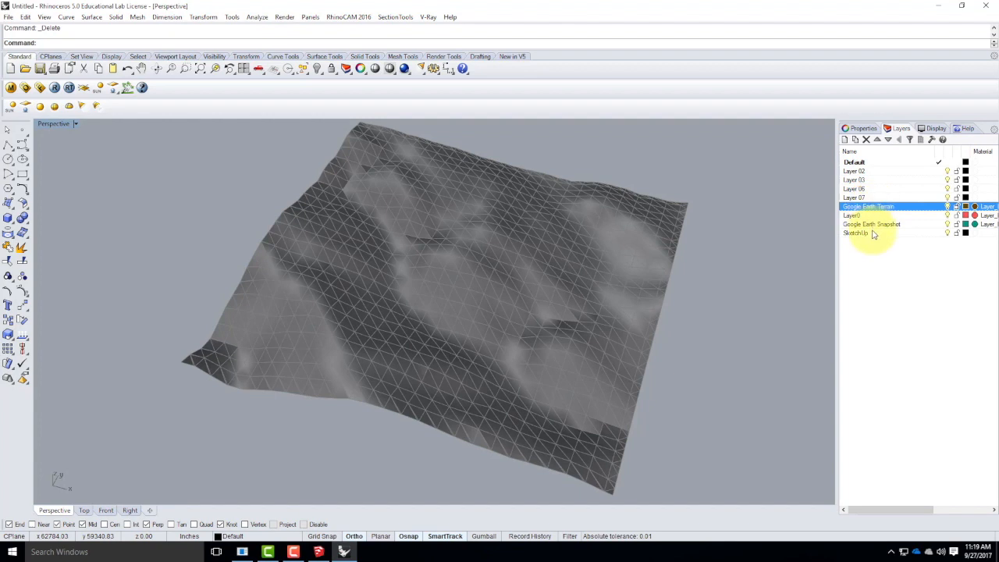
pyautogui.keyDown('shift'); pyautogui.click(867, 223); pyautogui.keyUp('shift')
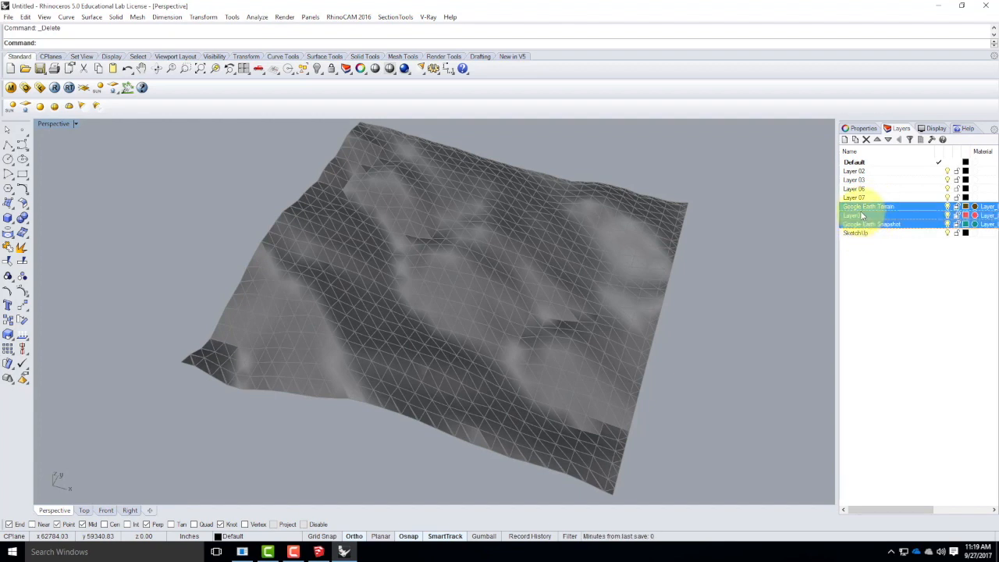
pyautogui.moveTo(861, 209); pyautogui.dragTo(858, 233)
pyautogui.click(844, 206)
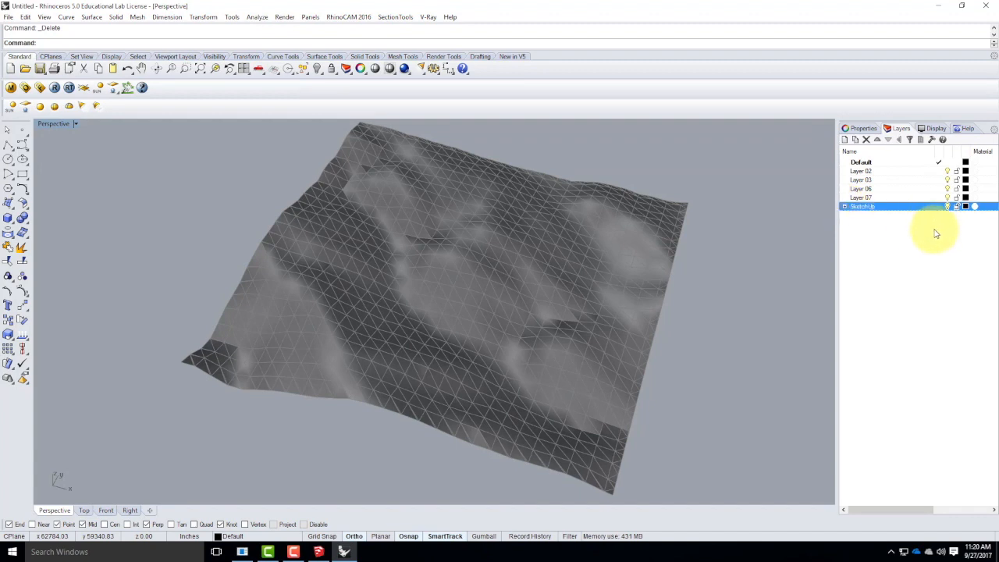
pyautogui.click(913, 228)
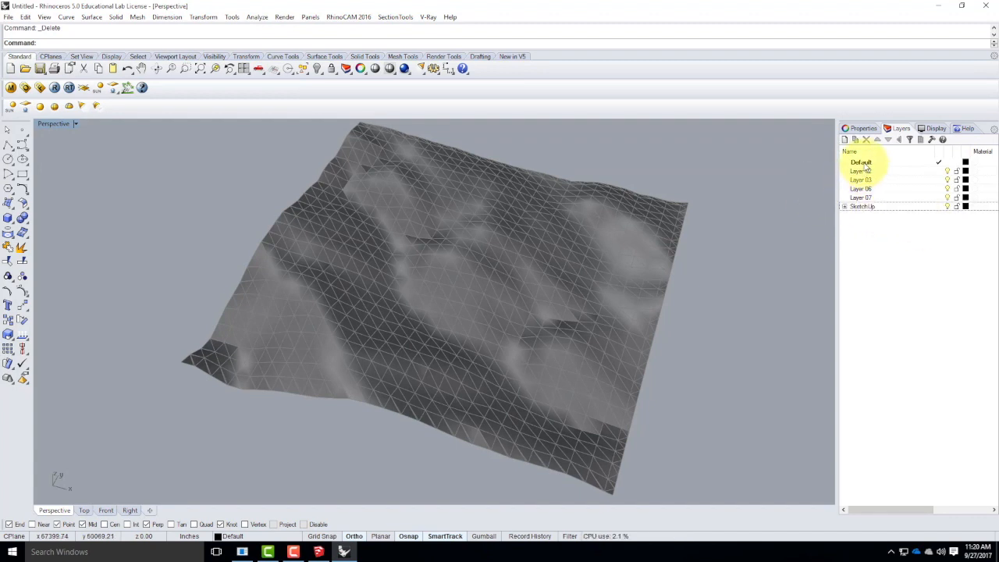
# Rename the Default layer Contour X and Layer 02 Contour Y, and make Contour X the current layer.
pyautogui.click(471, 324)
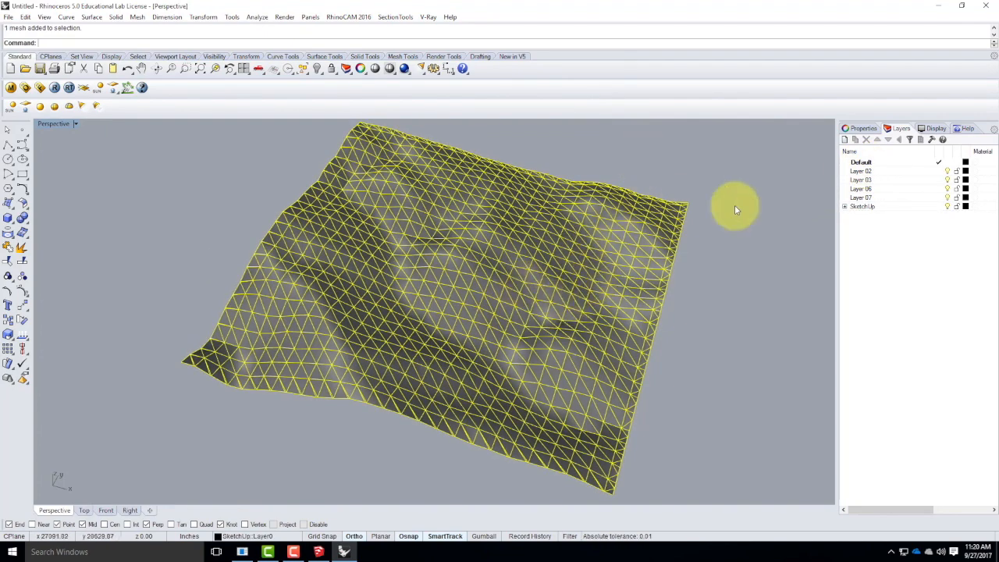
pyautogui.click(865, 163)
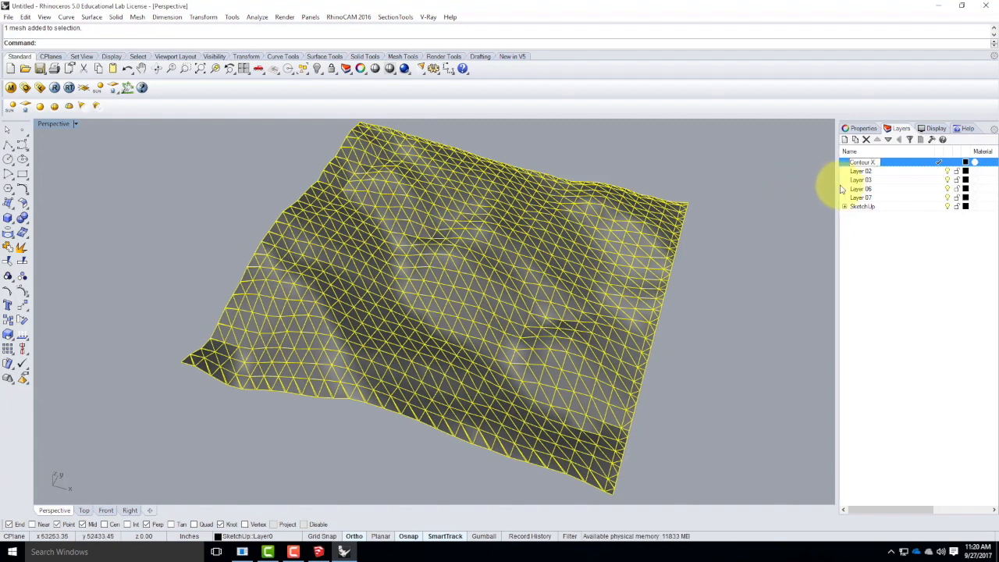
pyautogui.click(873, 171)
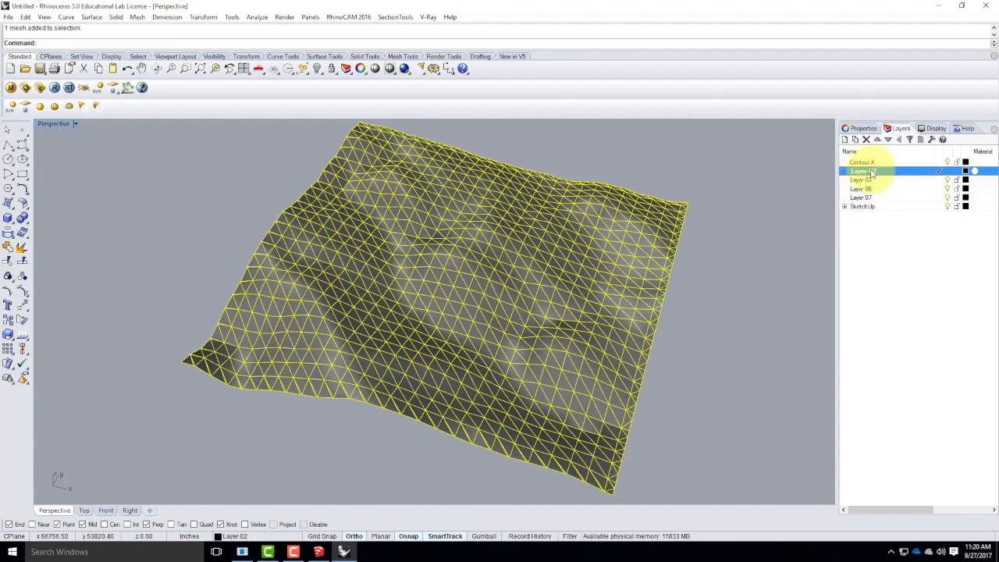
pyautogui.click(872, 171)
pyautogui.write('Contour Y')
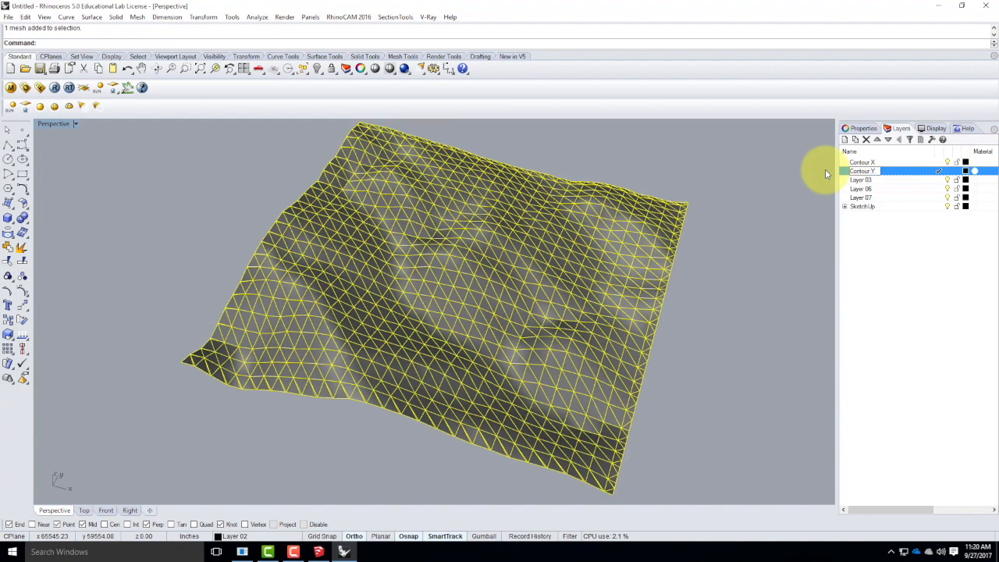
pyautogui.press('Return')
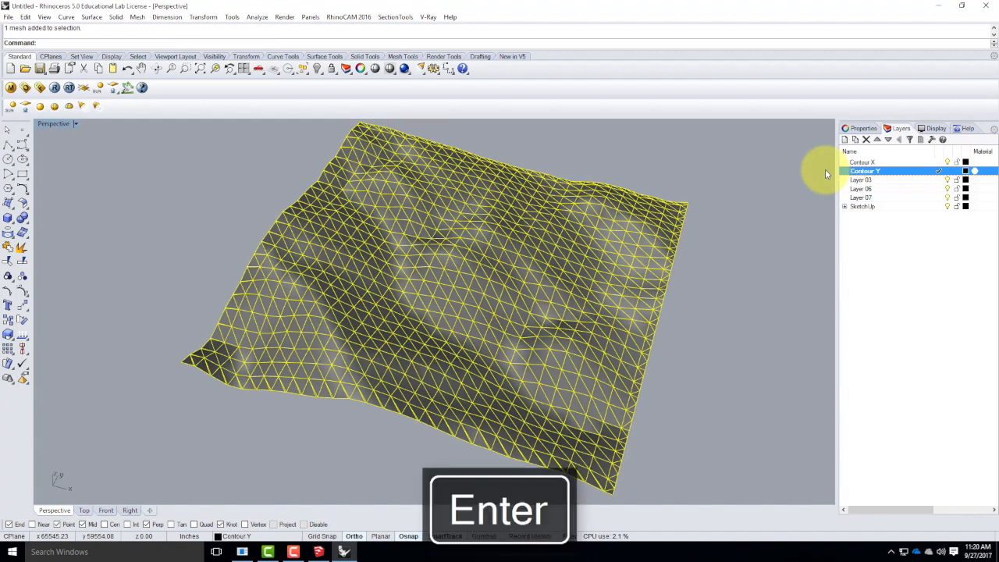
pyautogui.click(884, 164)
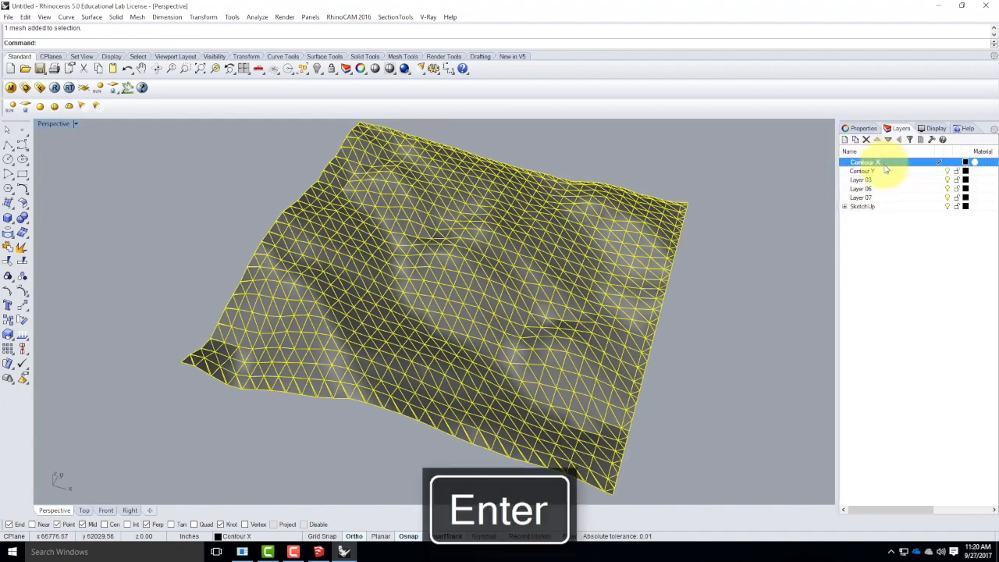
pyautogui.click(773, 346)
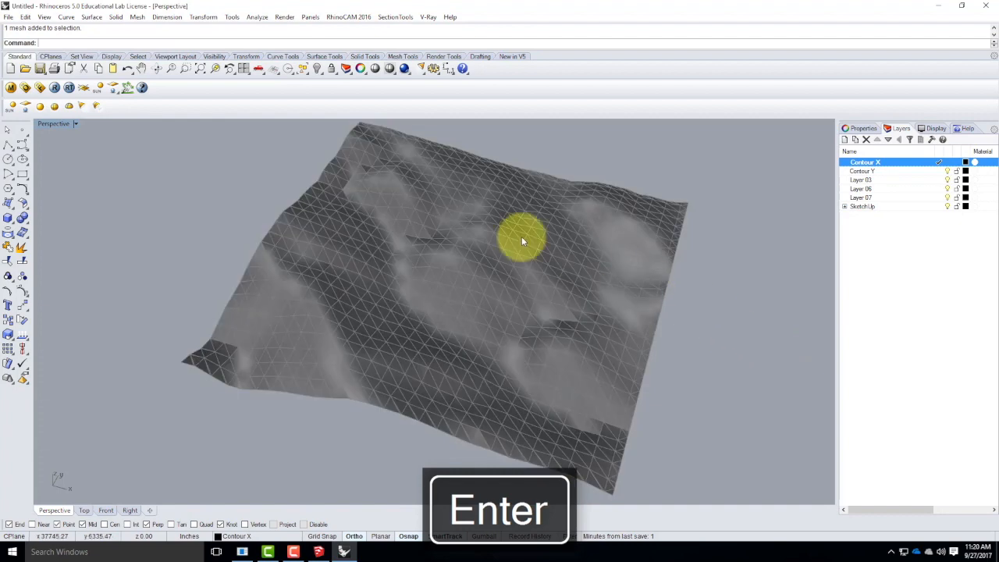
# Contour the terrain mesh along the X direction at 100' spacing, with Vertex snap enabled and the base point at its lower-right corner vertex.
pyautogui.click(67, 16)
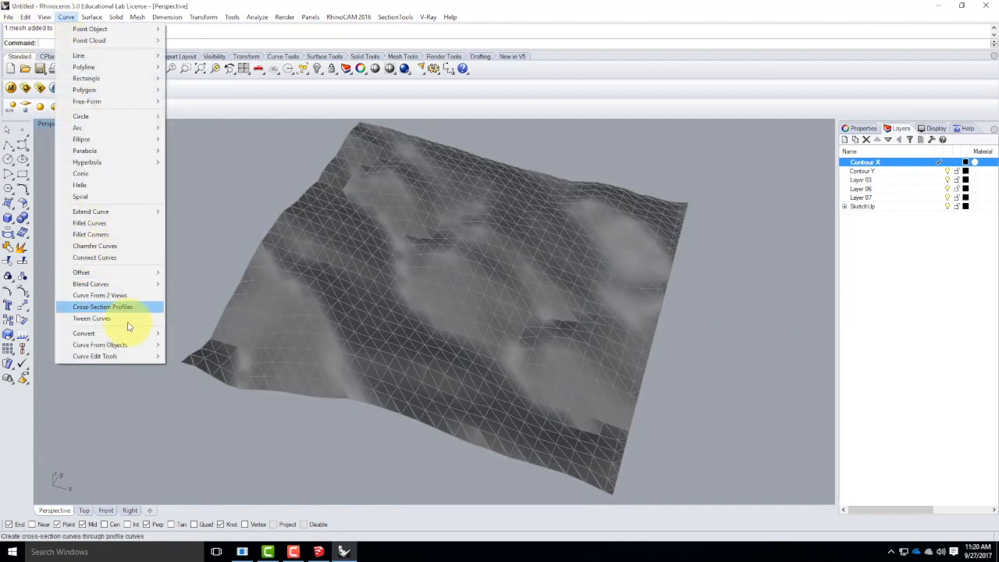
pyautogui.moveTo(131, 345)
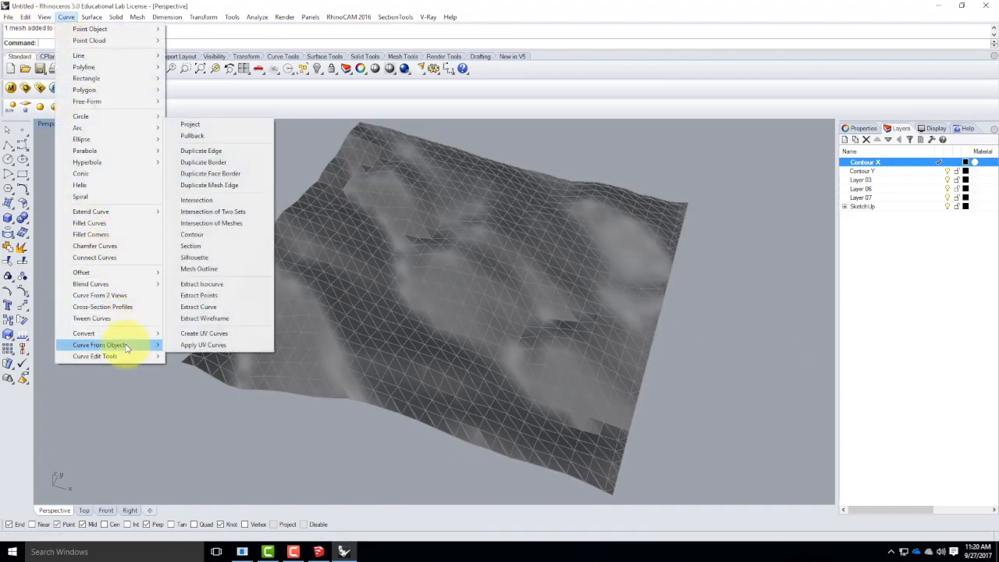
pyautogui.click(209, 235)
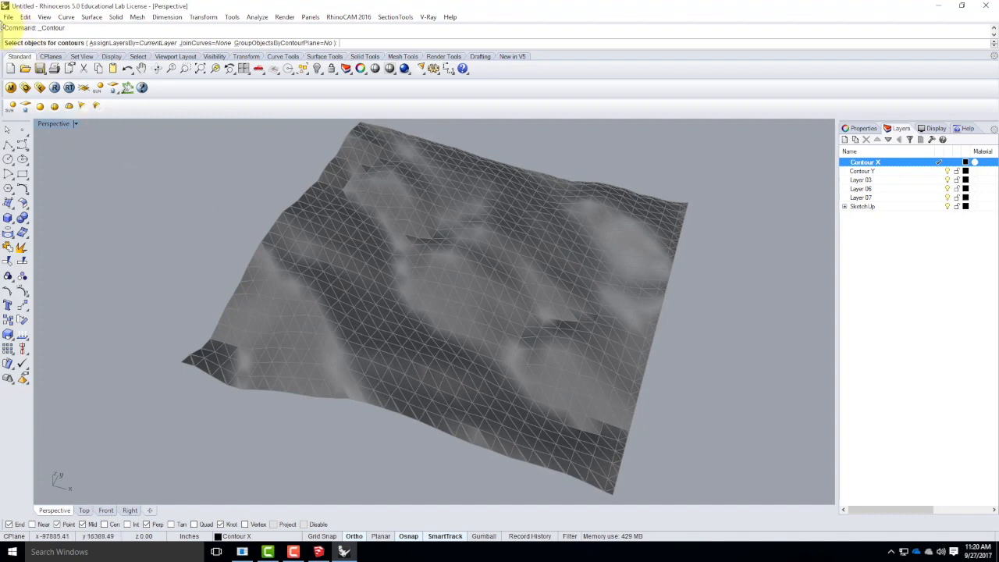
pyautogui.click(490, 321)
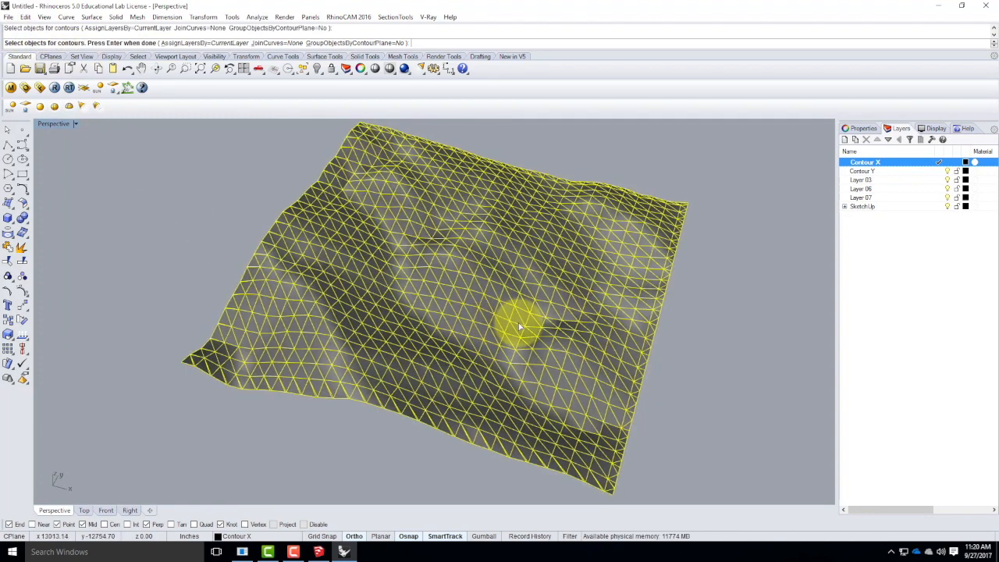
pyautogui.press('Return')
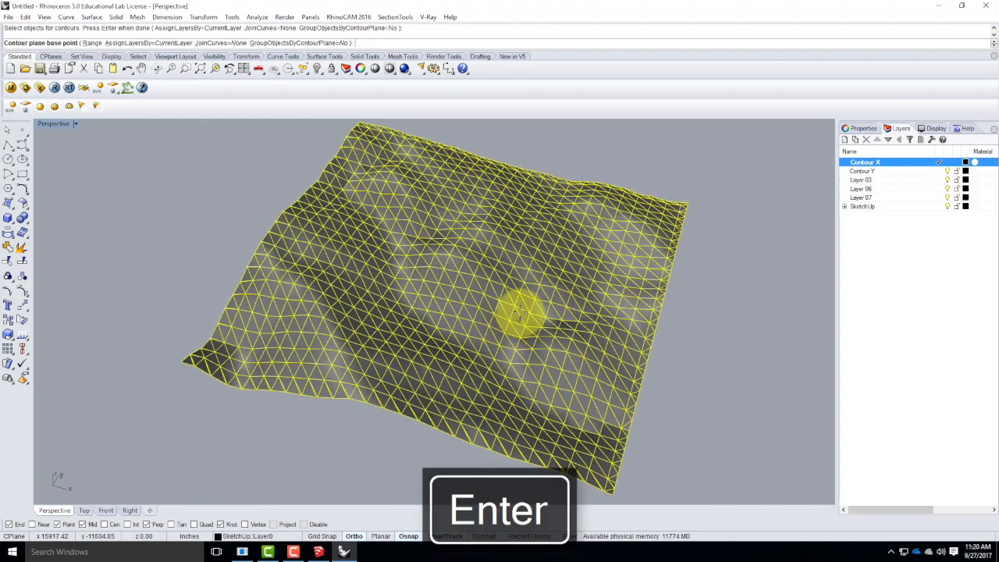
pyautogui.scroll(-2, 565, 401)
pyautogui.scroll(5, 582, 421)
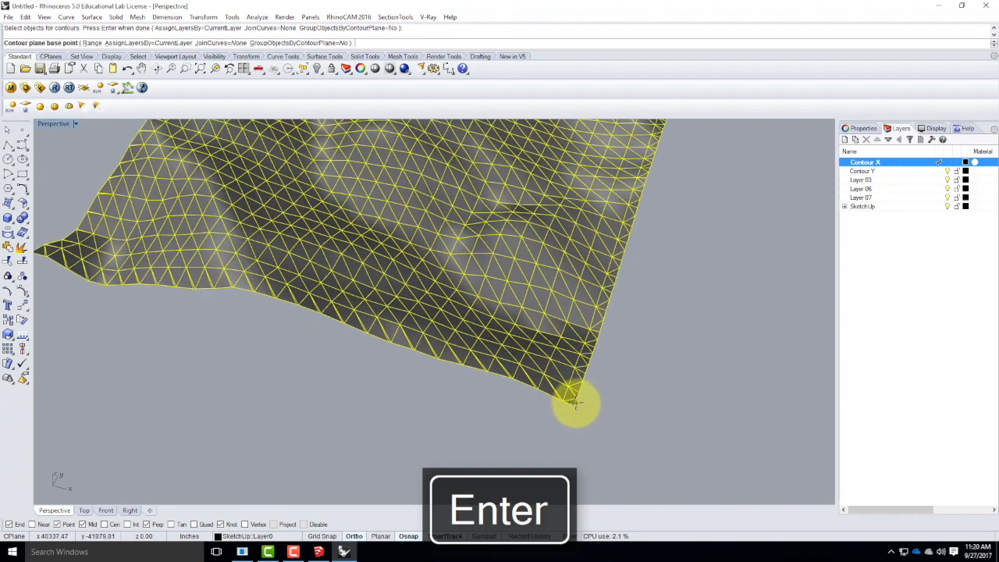
pyautogui.click(245, 524)
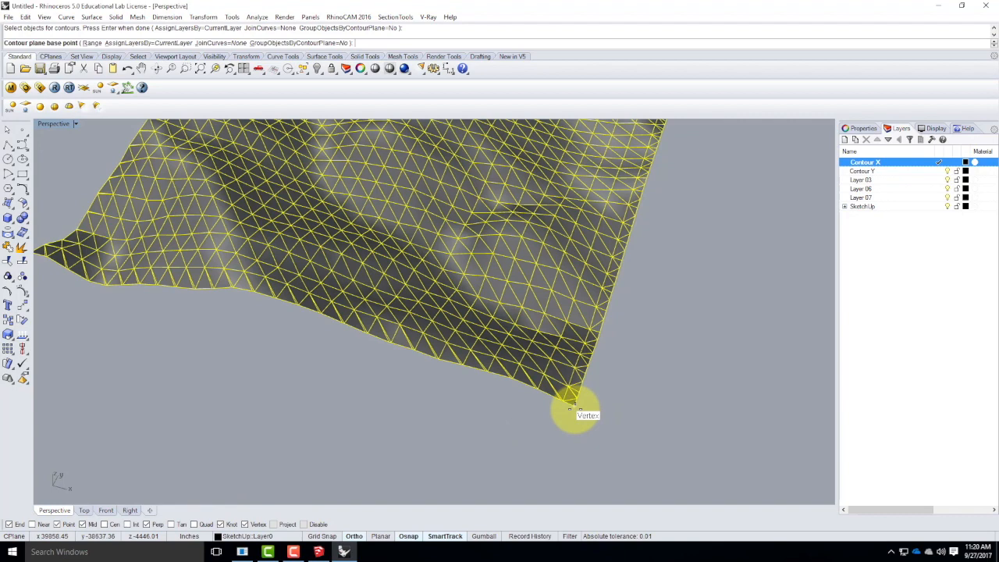
pyautogui.click(573, 405)
pyautogui.scroll(-5, 578, 409)
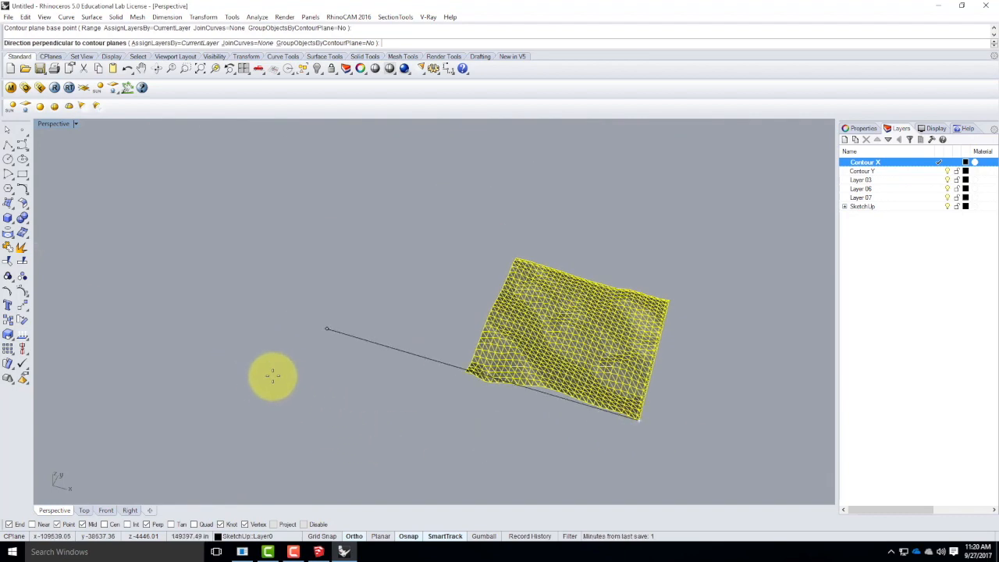
pyautogui.click(266, 375)
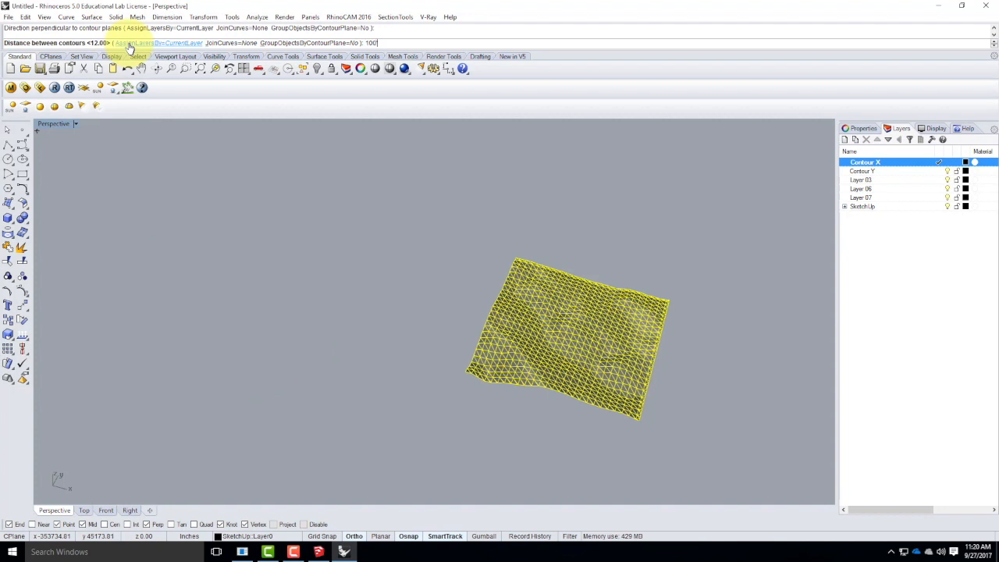
pyautogui.write('100')
pyautogui.press('Return')
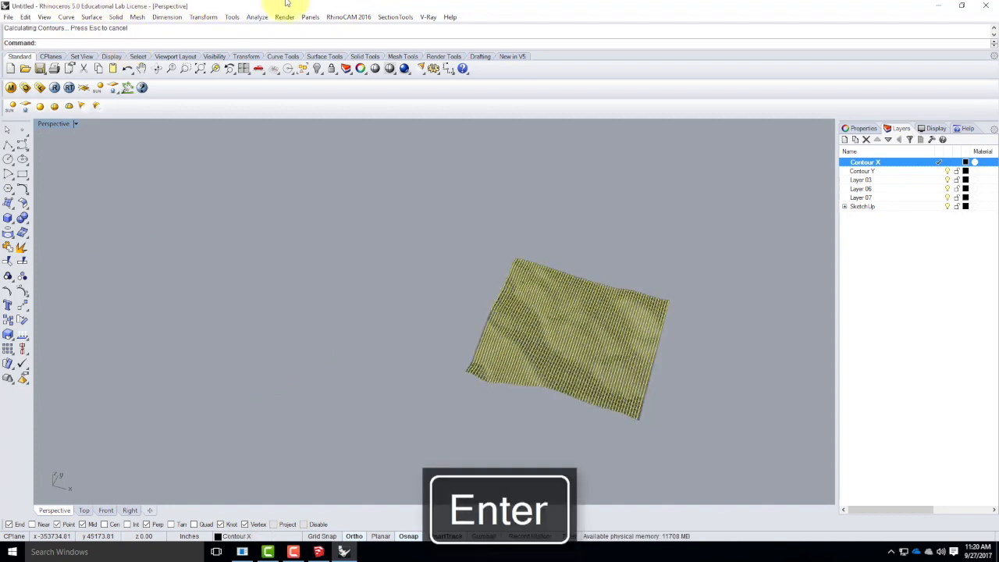
# Make Contour Y current and contour the terrain mesh along the Y direction from the same corner vertex, accepting the default spacing.
pyautogui.doubleClick(900, 173)
pyautogui.click(691, 402)
pyautogui.scroll(10, 590, 414)
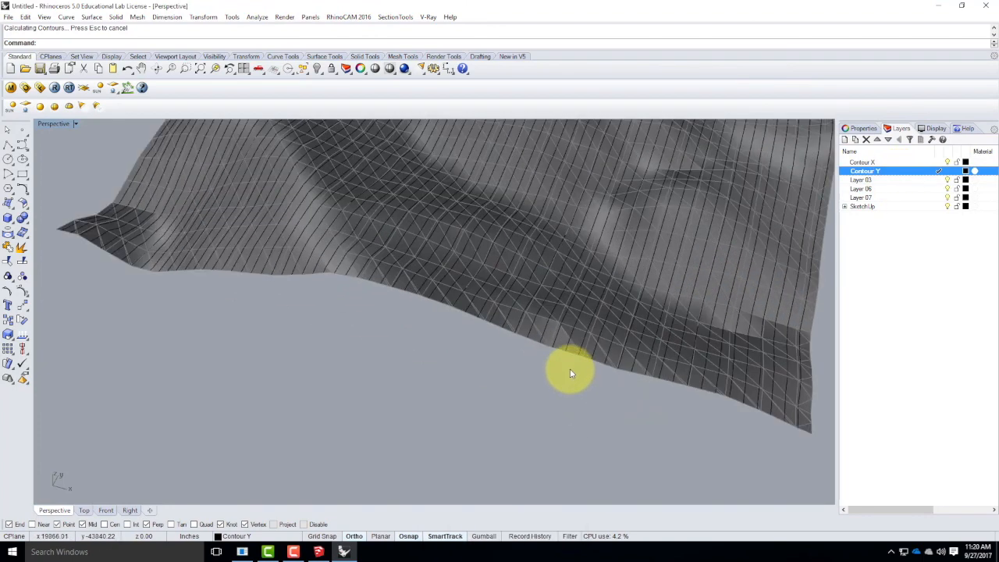
pyautogui.scroll(3, 571, 370)
pyautogui.click(578, 340)
pyautogui.scroll(-4, 450, 356)
pyautogui.rightClick(506, 338)
pyautogui.scroll(-4, 479, 399)
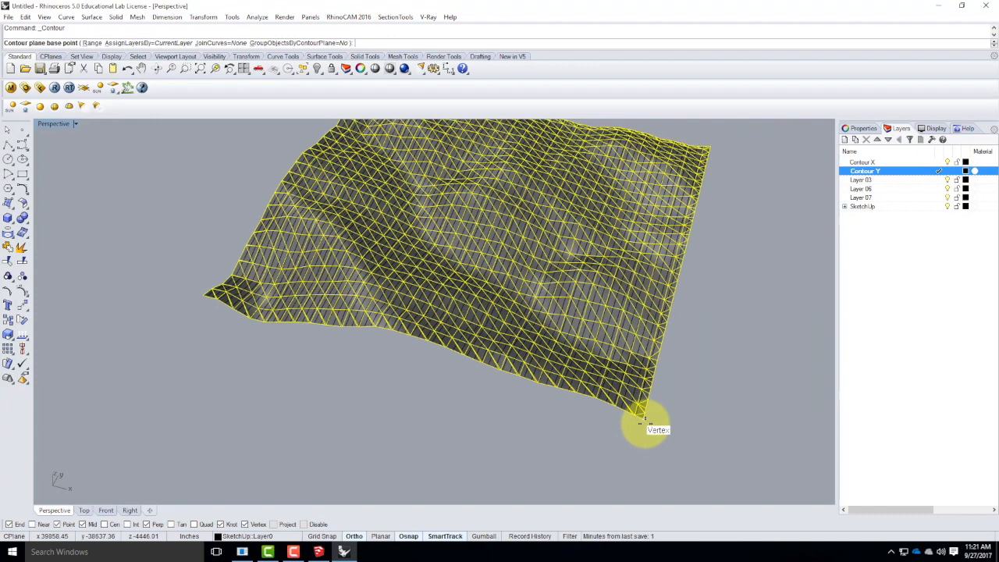
pyautogui.click(640, 420)
pyautogui.scroll(-4, 530, 435)
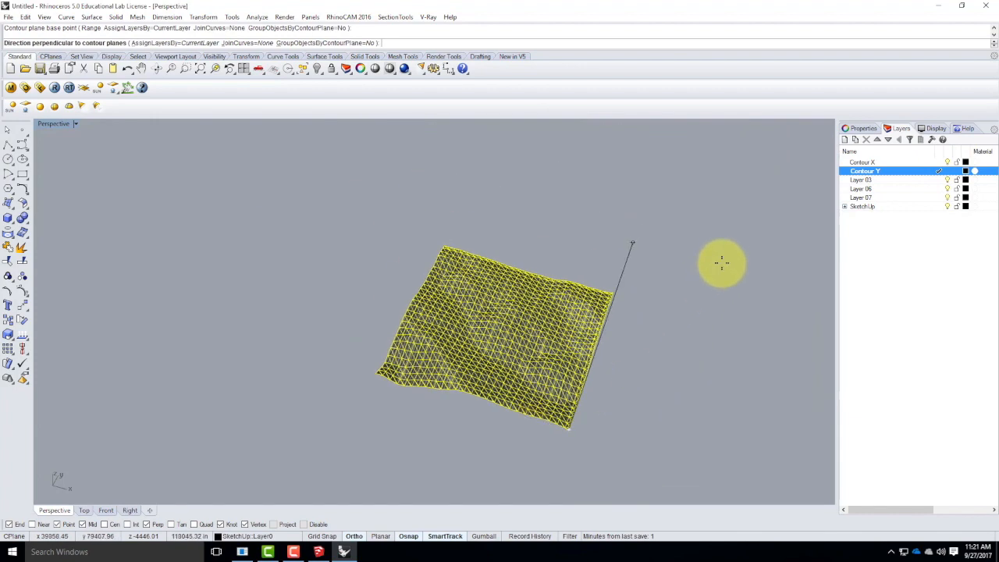
pyautogui.click(721, 263)
pyautogui.press('Return')
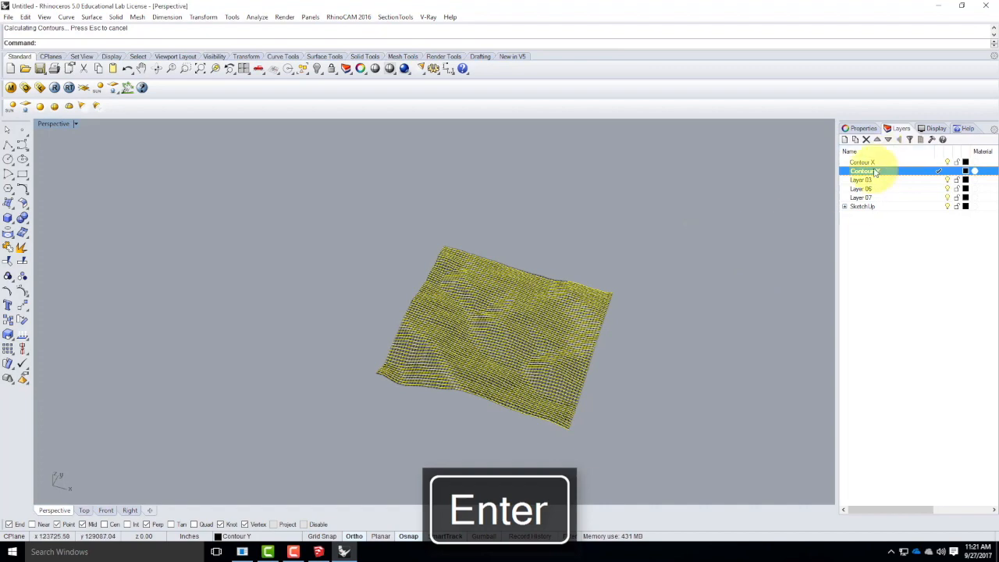
# Hide the SketchUp layer so that only the contour curves are displayed.
pyautogui.click(948, 208)
pyautogui.click(722, 286)
pyautogui.scroll(2, 601, 327)
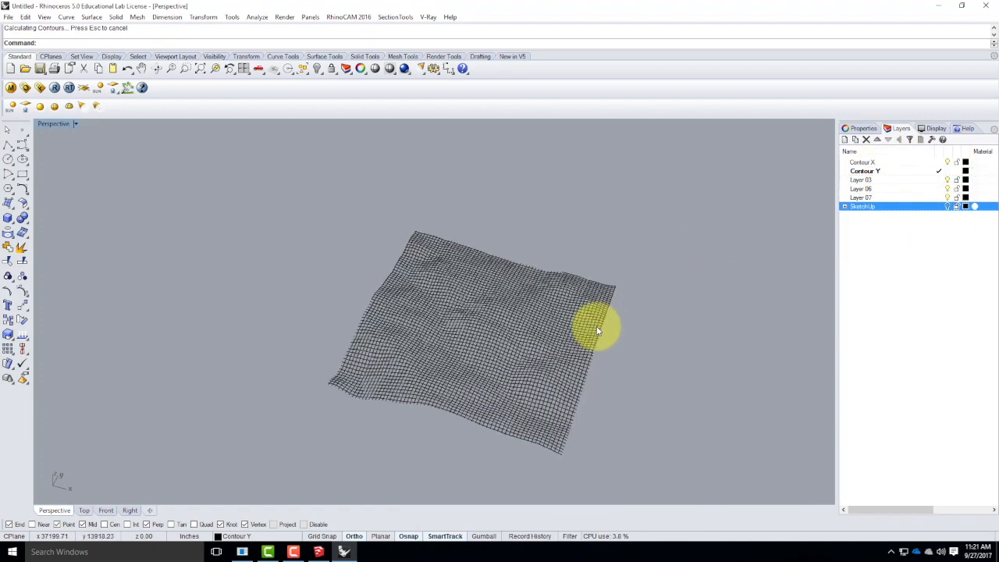
pyautogui.scroll(3, 669, 352)
pyautogui.moveTo(669, 353); pyautogui.dragTo(640, 375, button='right')
# Restore the four-viewport layout and maximize the Top viewport on the contour grid.
pyautogui.doubleClick(49, 124)
pyautogui.scroll(-8, 282, 247)
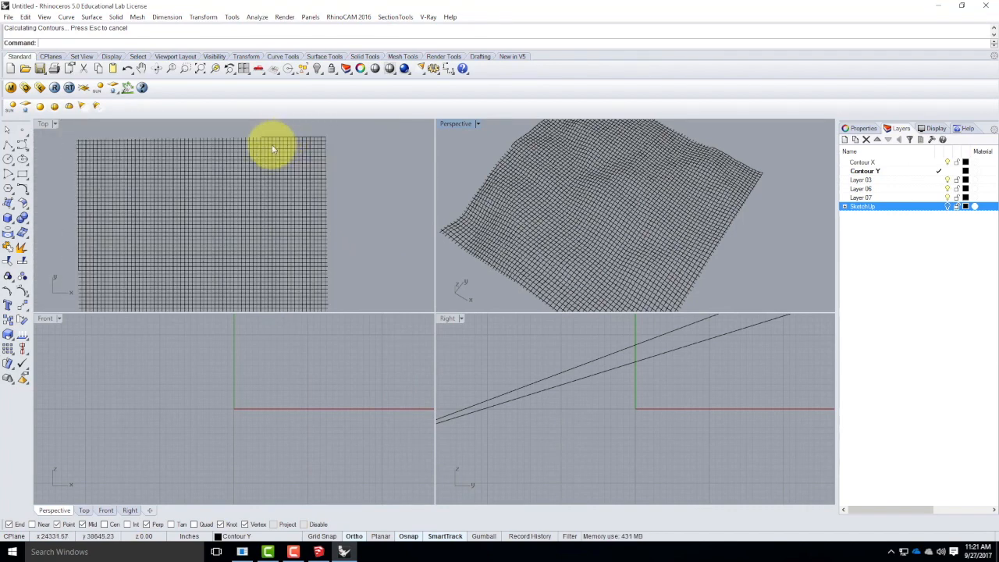
pyautogui.scroll(1, 273, 149)
pyautogui.click(47, 123)
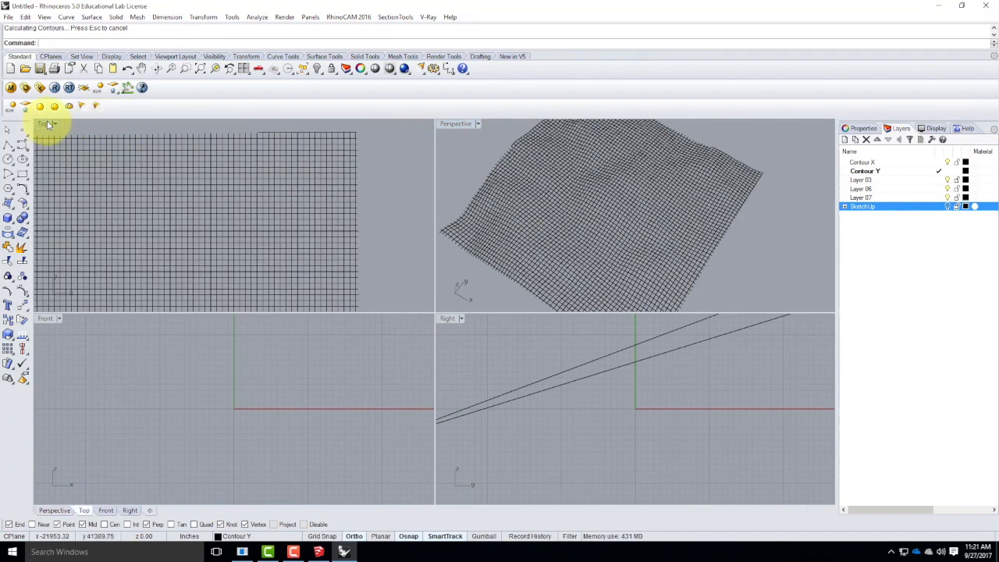
pyautogui.doubleClick(48, 124)
# Select four contour curves just inside the grid's edges, one along each side, as a rectangular trimming boundary.
pyautogui.click(556, 168)
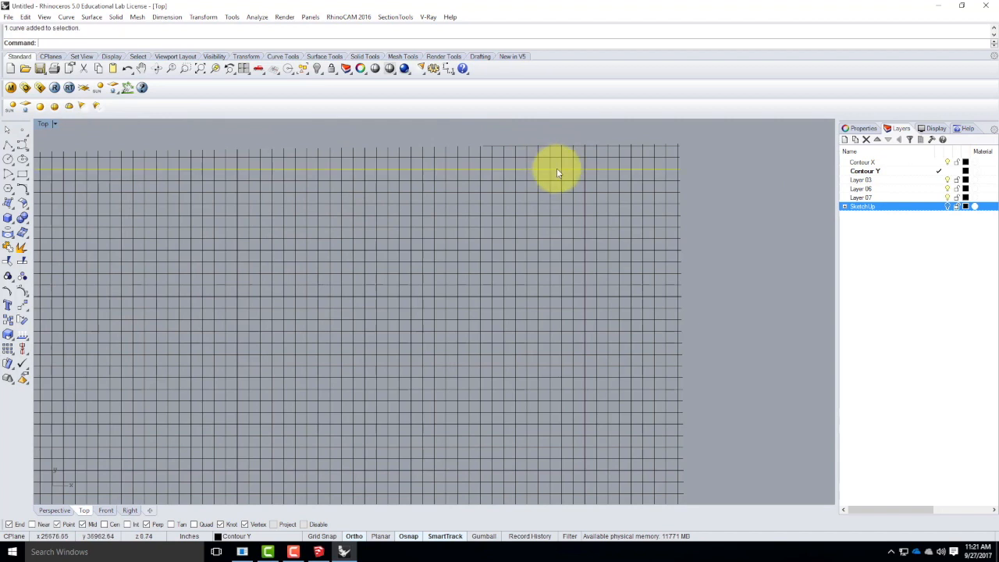
pyautogui.click(658, 175)
pyautogui.scroll(-3, 686, 160)
pyautogui.scroll(2, 659, 468)
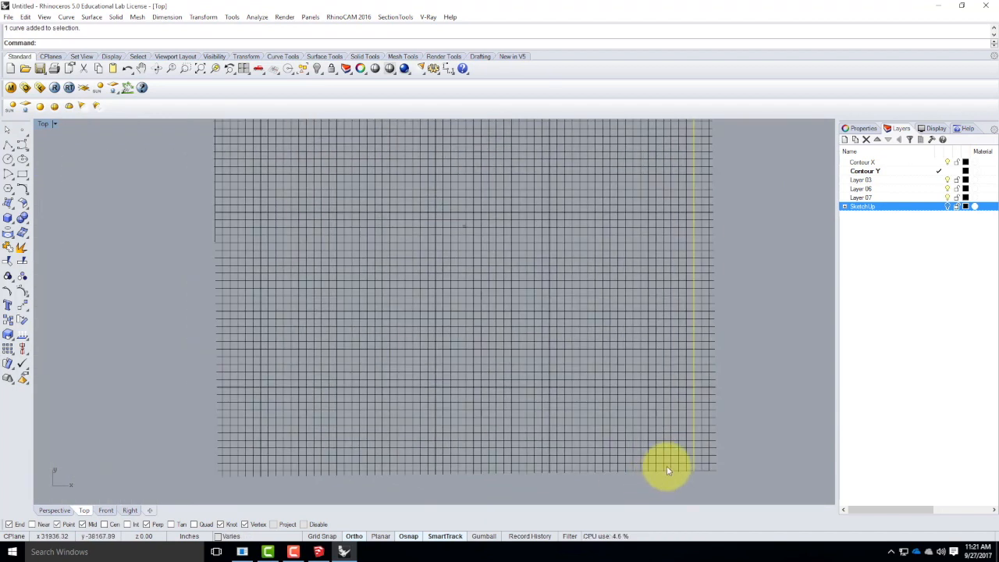
pyautogui.keyDown('shift'); pyautogui.click(660, 453); pyautogui.keyUp('shift')
pyautogui.keyDown('shift'); pyautogui.click(661, 455); pyautogui.keyUp('shift')
pyautogui.keyDown('ctrl'); pyautogui.click(656, 450); pyautogui.keyUp('ctrl')
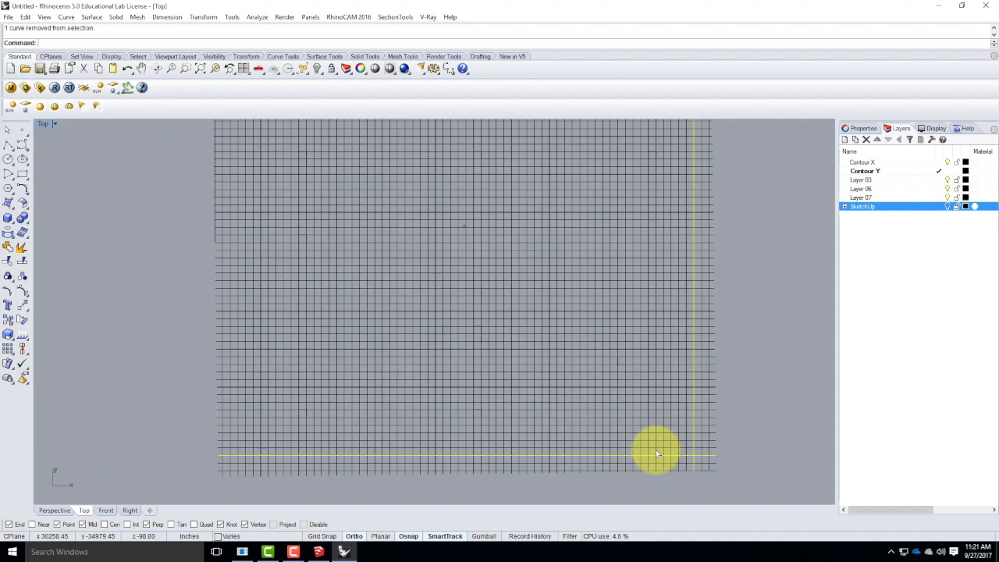
pyautogui.keyDown('shift'); pyautogui.click(229, 436); pyautogui.keyUp('shift')
pyautogui.scroll(-3, 304, 438)
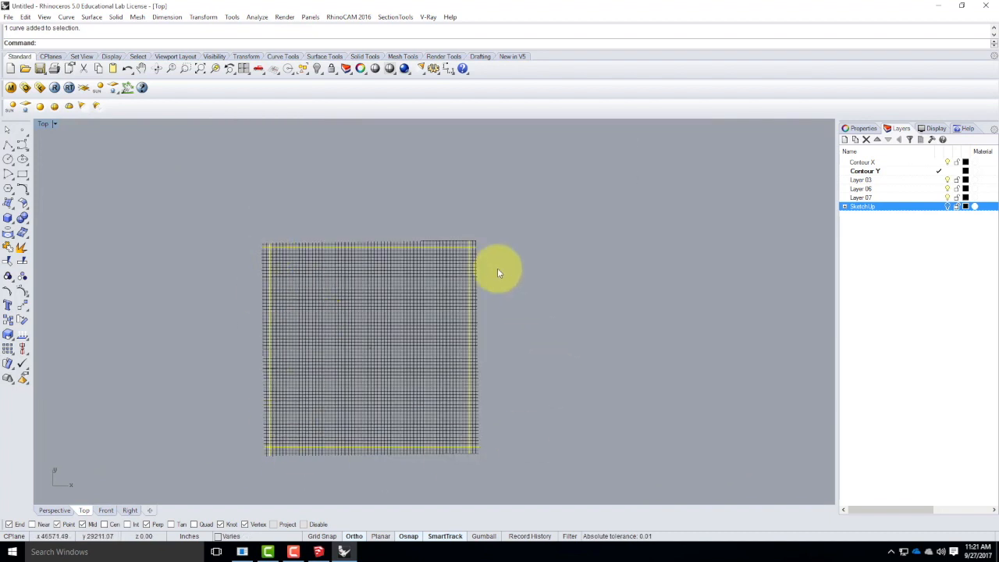
# Trim the contour curve ends that extend beyond the four selected boundary curves on all sides of the grid.
pyautogui.press('Return')
pyautogui.moveTo(523, 216); pyautogui.dragTo(473, 469)
pyautogui.moveTo(474, 225); pyautogui.dragTo(258, 250)
pyautogui.moveTo(421, 456); pyautogui.dragTo(247, 288)
pyautogui.moveTo(245, 231); pyautogui.dragTo(245, 229)
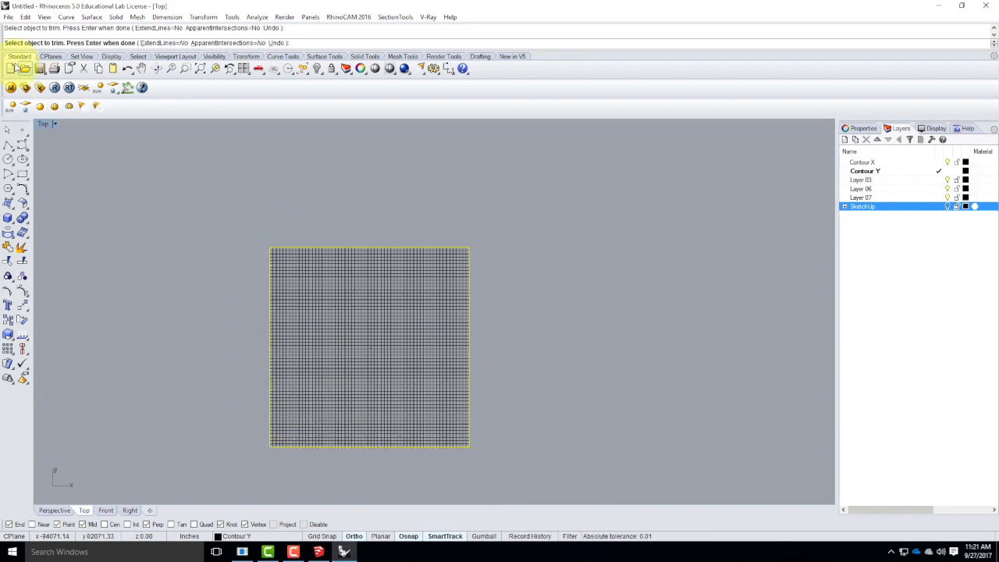
pyautogui.press('Return')
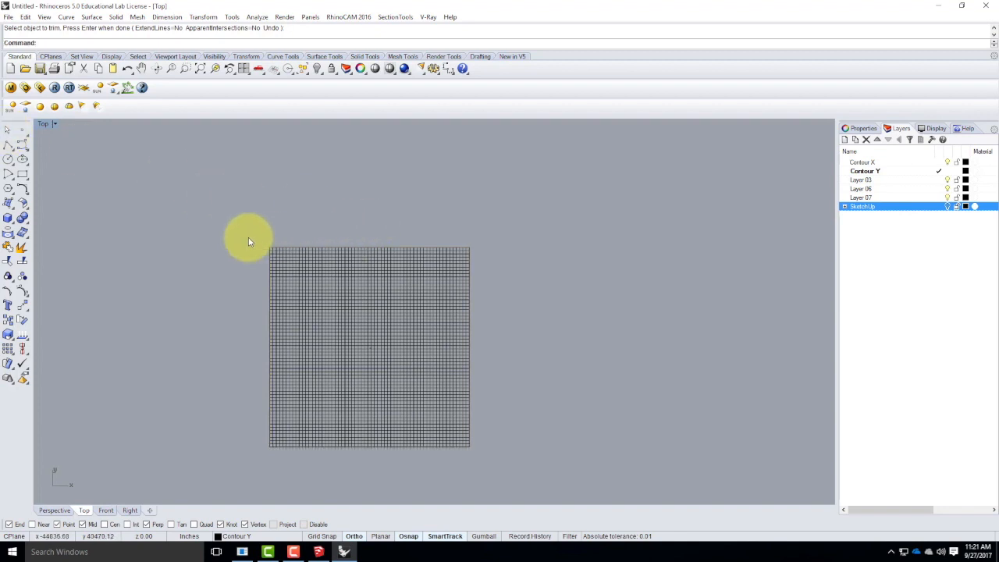
# Restore the four-viewport layout and select all the trimmed contour curves in the Perspective viewport.
pyautogui.write('z')
pyautogui.press('Return')
pyautogui.write('e')
pyautogui.press('Return')
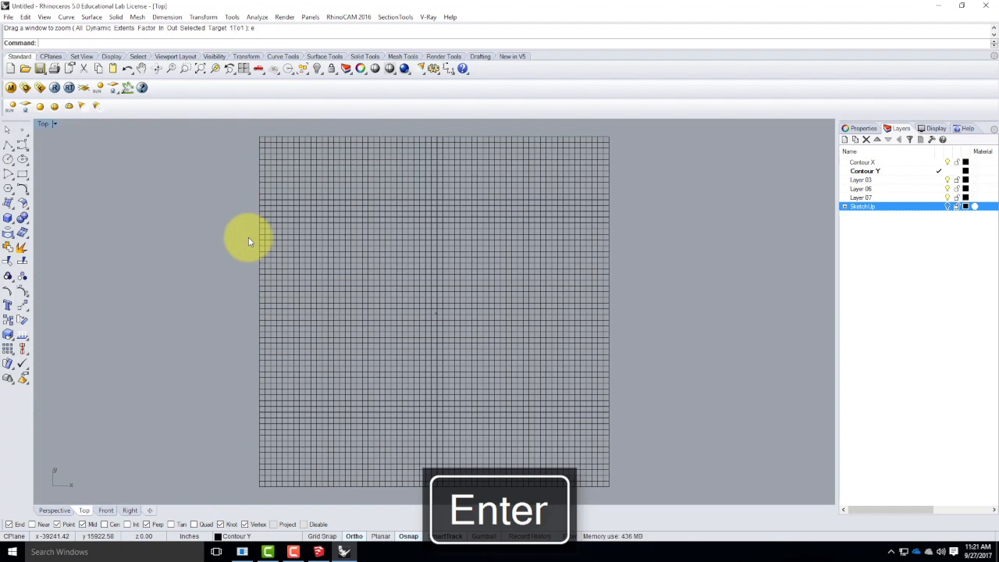
pyautogui.doubleClick(44, 124)
pyautogui.scroll(-3, 401, 188)
pyautogui.scroll(-5, 529, 205)
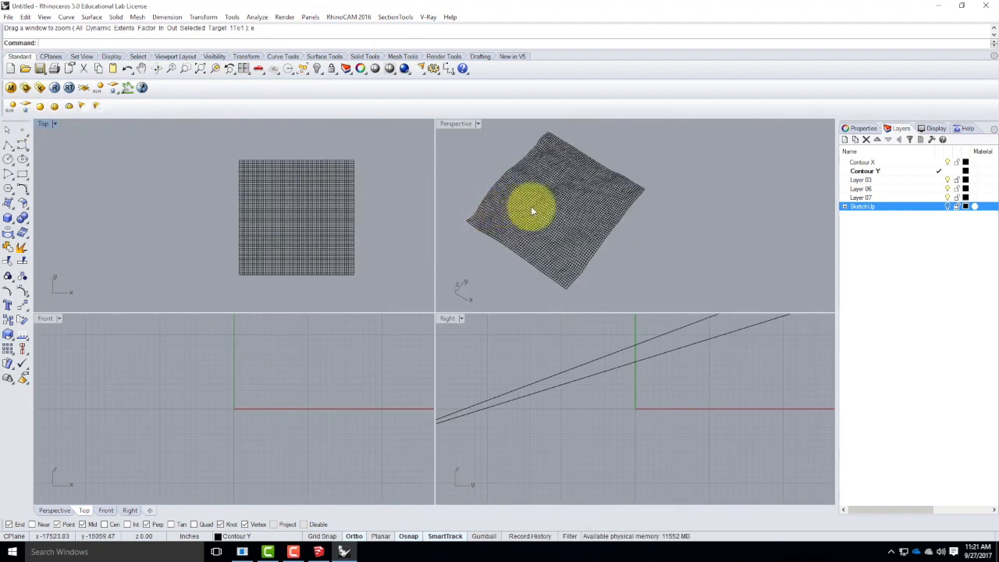
pyautogui.moveTo(635, 215); pyautogui.dragTo(607, 224, button='right')
pyautogui.moveTo(475, 137); pyautogui.dragTo(725, 308)
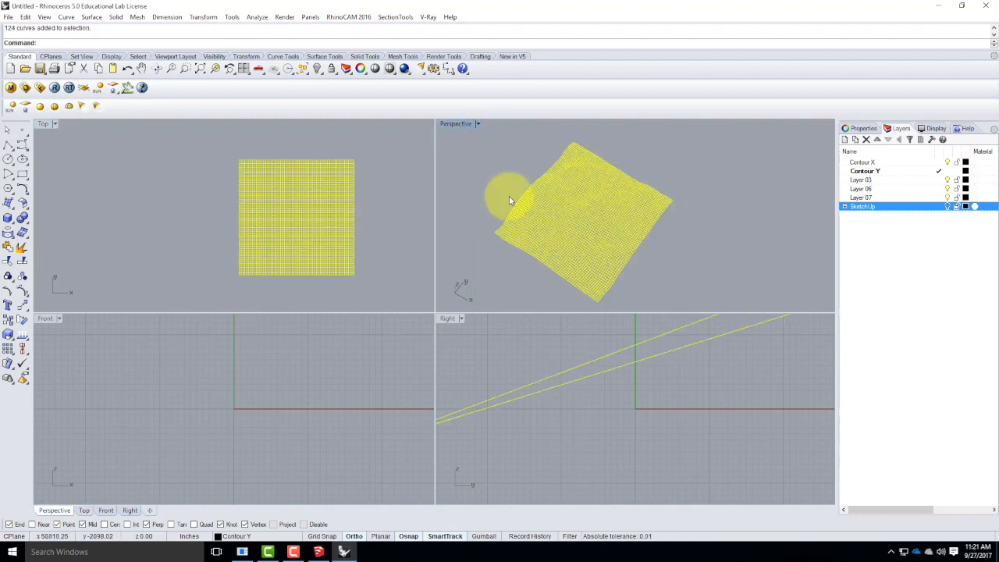
pyautogui.click(68, 17)
pyautogui.moveTo(92, 17)
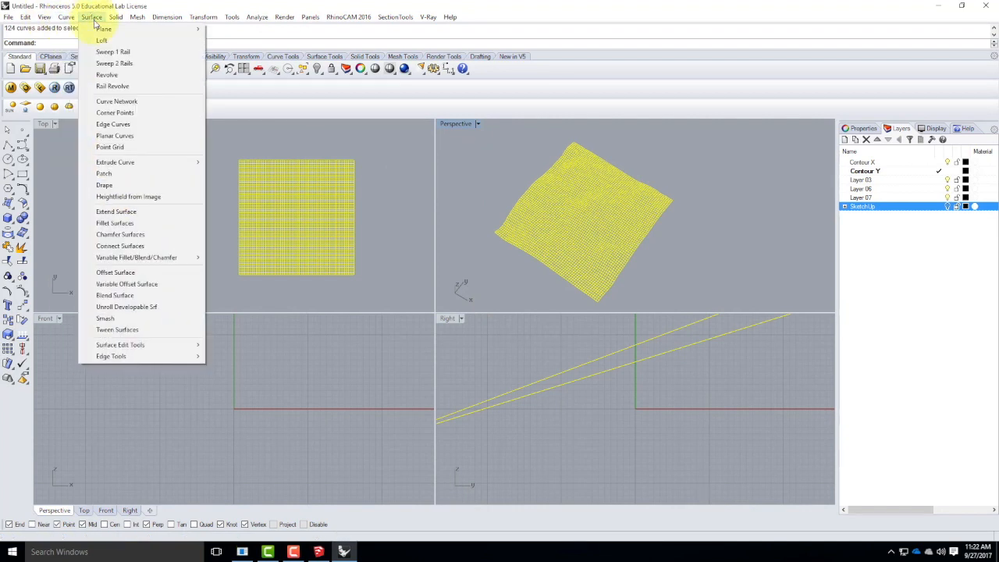
pyautogui.click(116, 101)
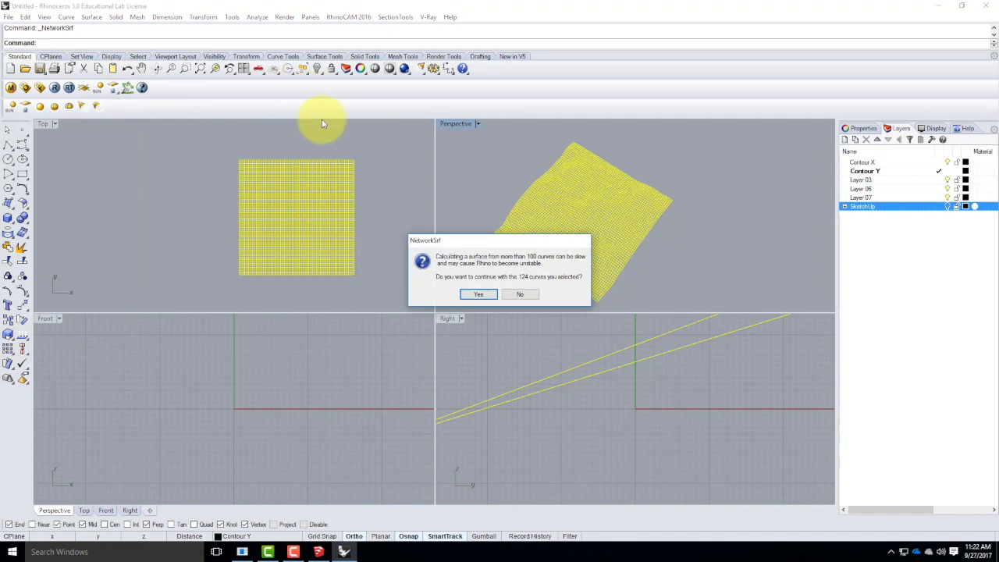
pyautogui.click(476, 294)
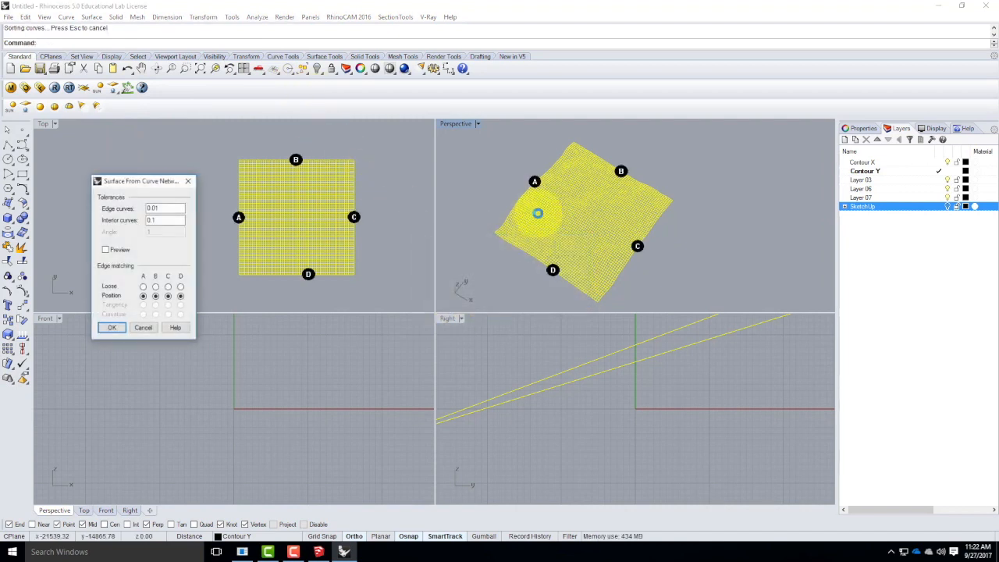
pyautogui.click(143, 328)
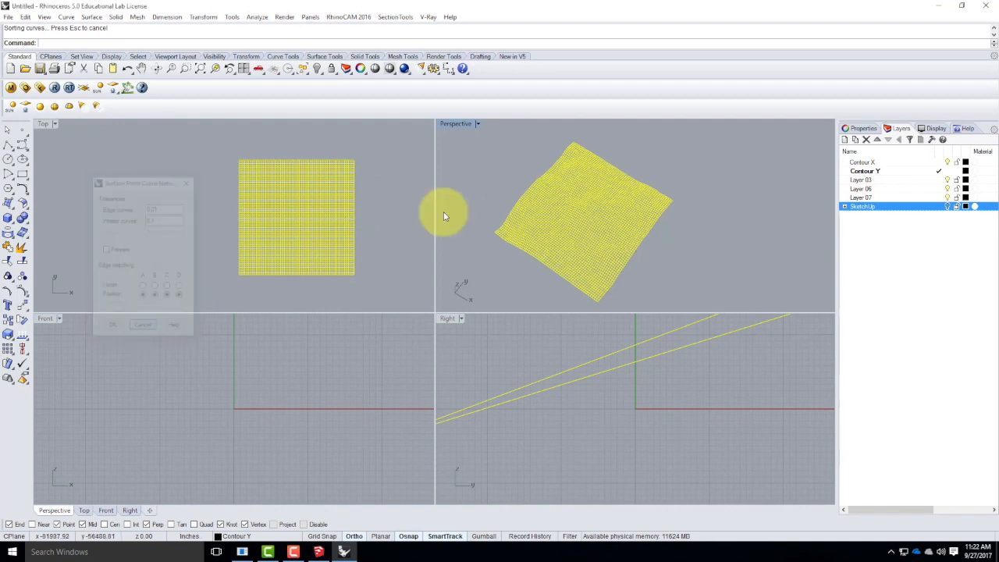
# Rename Layer 03 to Terrain and make it the current layer.
pyautogui.click(869, 181)
pyautogui.click(868, 181)
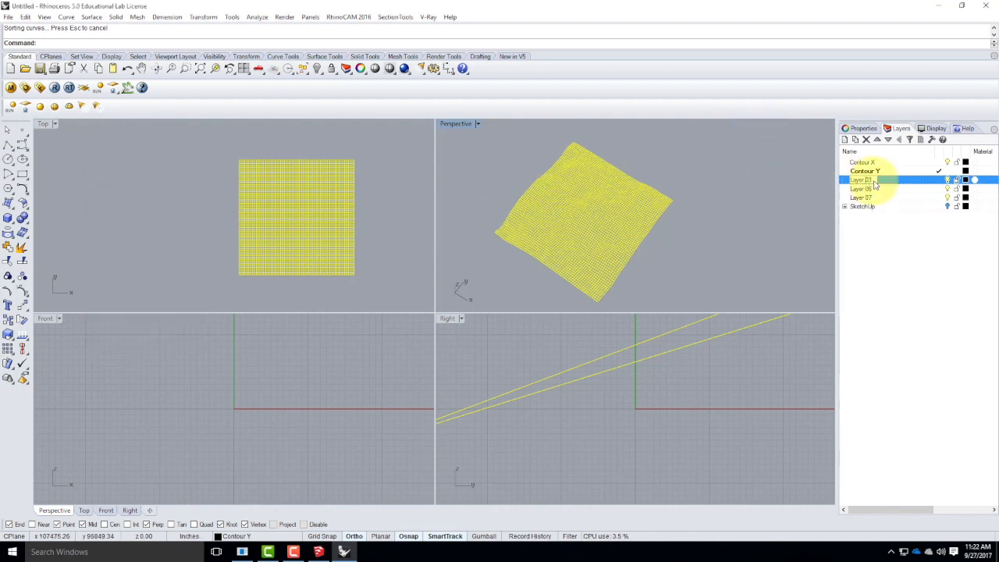
pyautogui.write('Terrain')
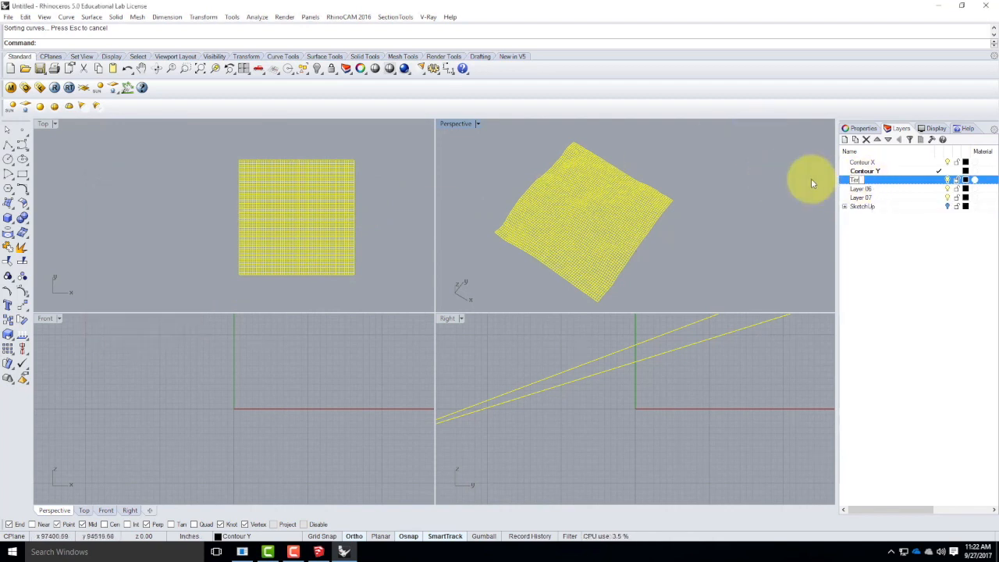
pyautogui.doubleClick(890, 181)
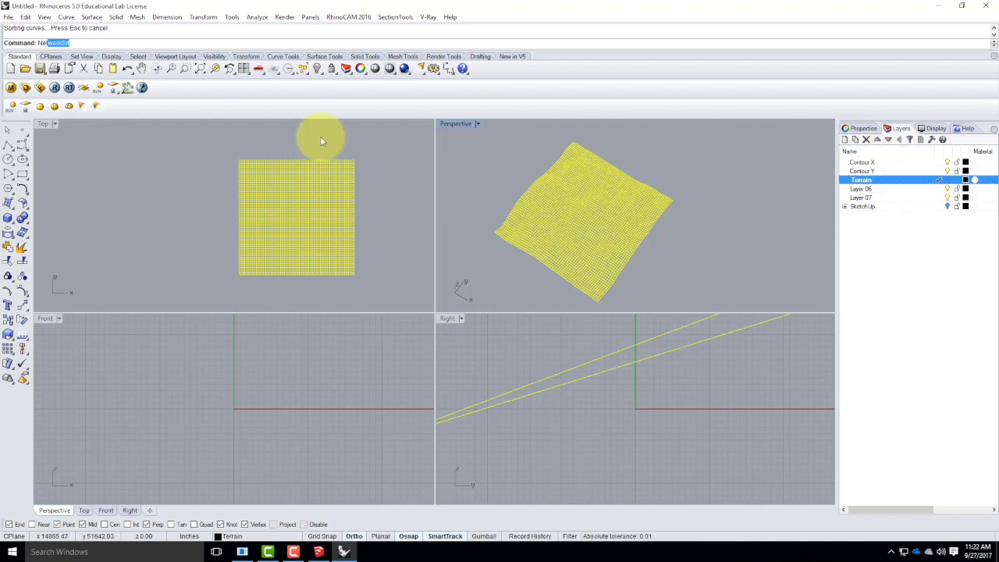
# Create a network surface from the selected contour curves with NetworkSrf, accepting the default tolerances and Position edge matching.
pyautogui.press('Return')
pyautogui.press('Return')
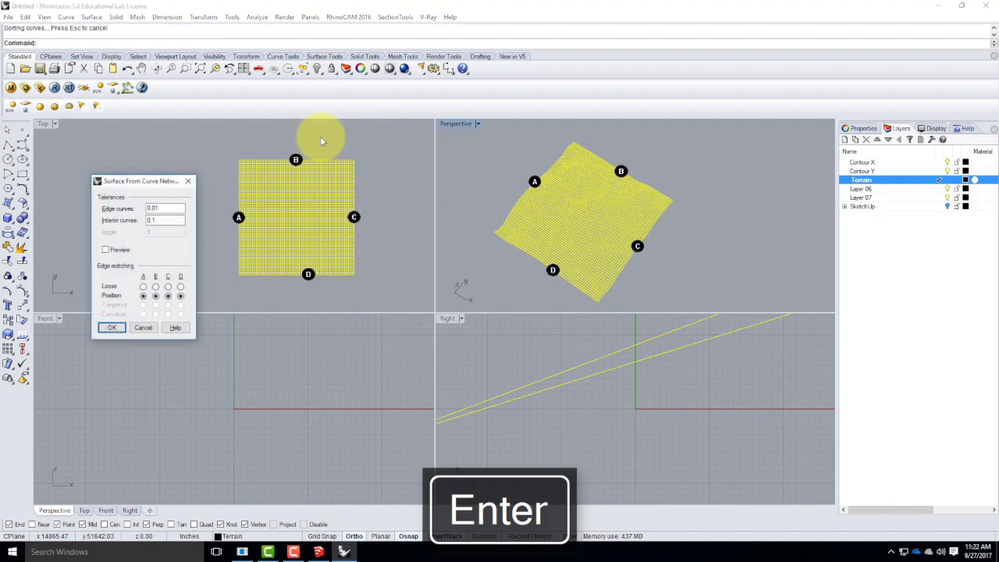
pyautogui.press('Return')
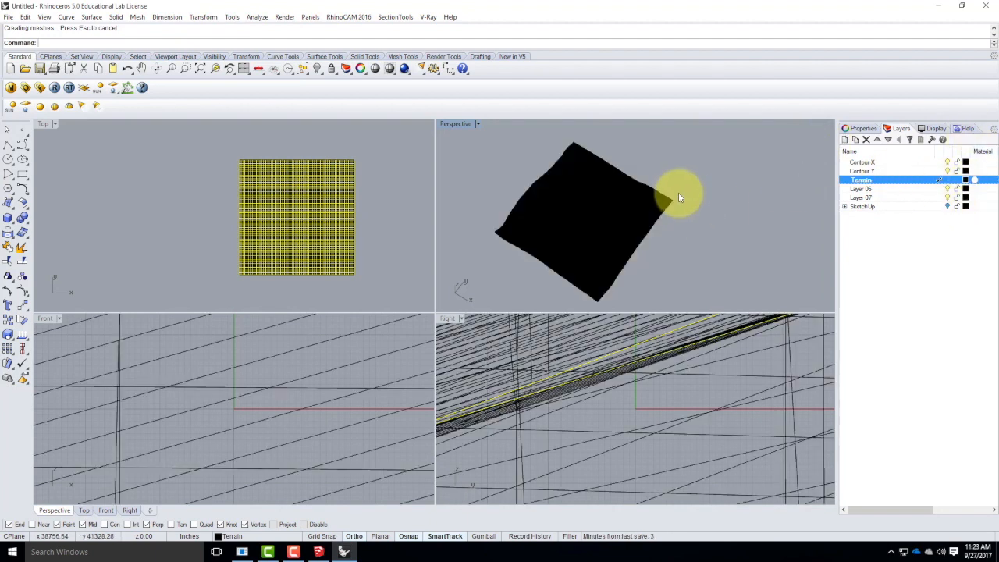
# Rebuild the terrain surface with 100 points and degree 3 in both U and V, deleting the input surface.
pyautogui.click(591, 207)
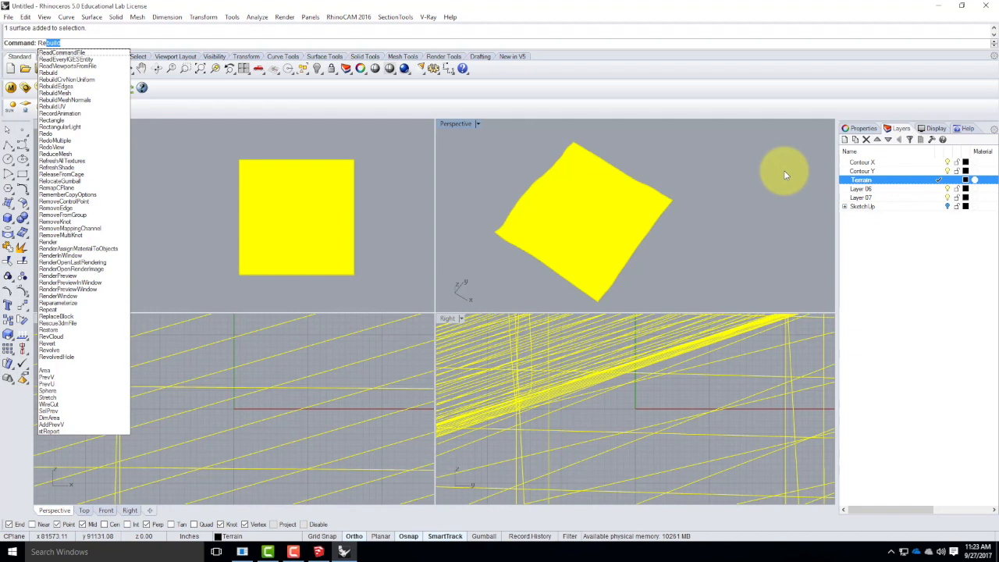
pyautogui.press('Return')
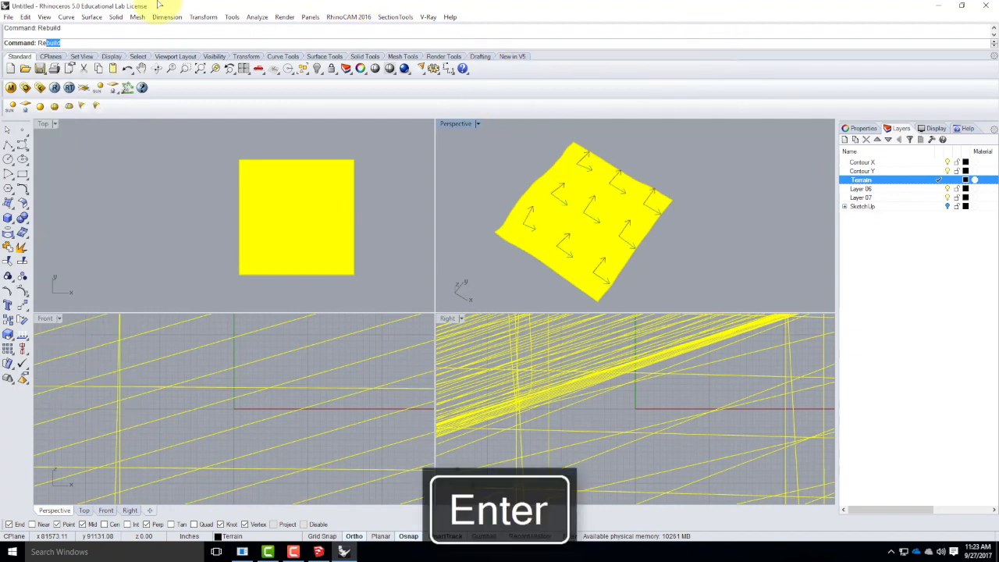
pyautogui.press('Return')
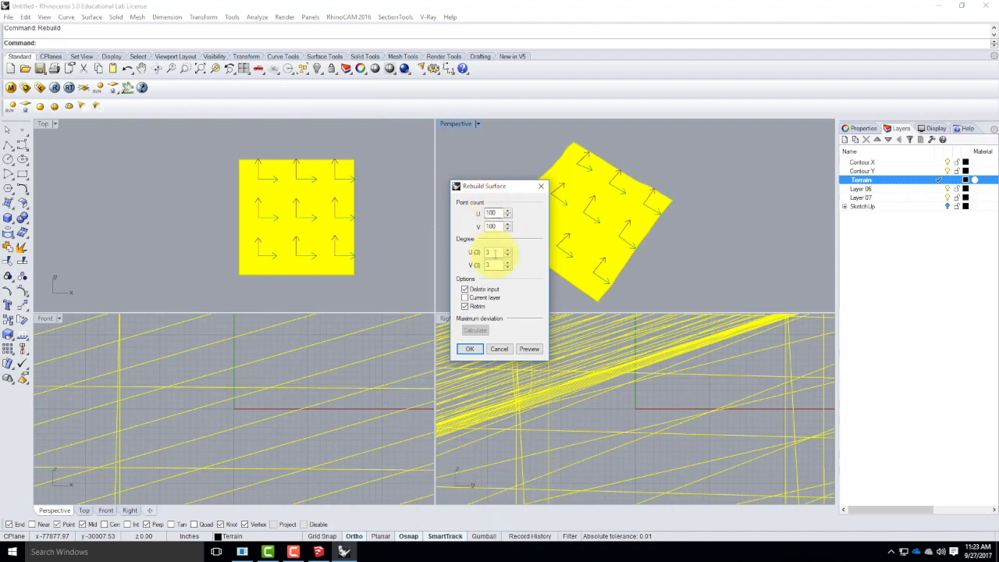
pyautogui.click(471, 349)
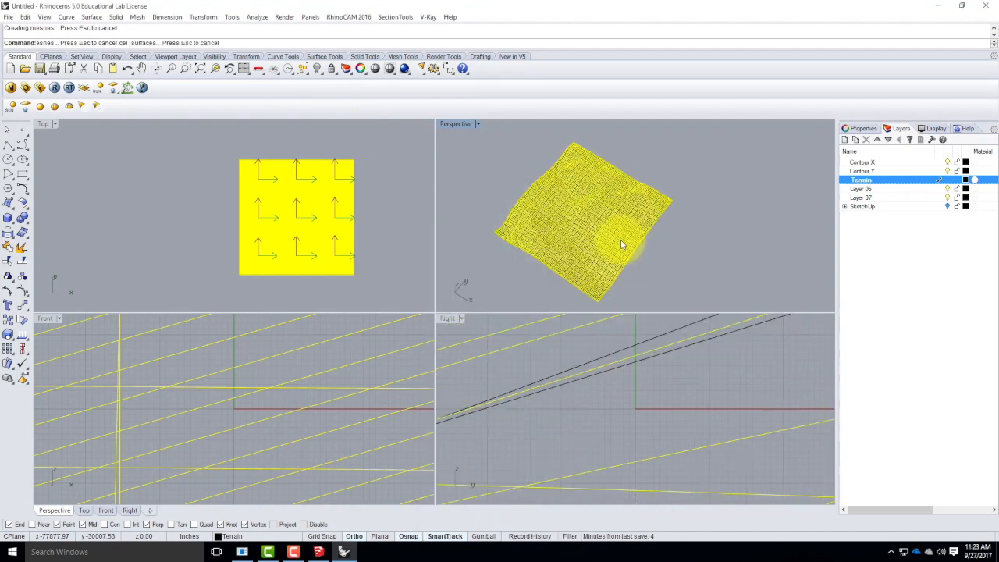
pyautogui.click(670, 257)
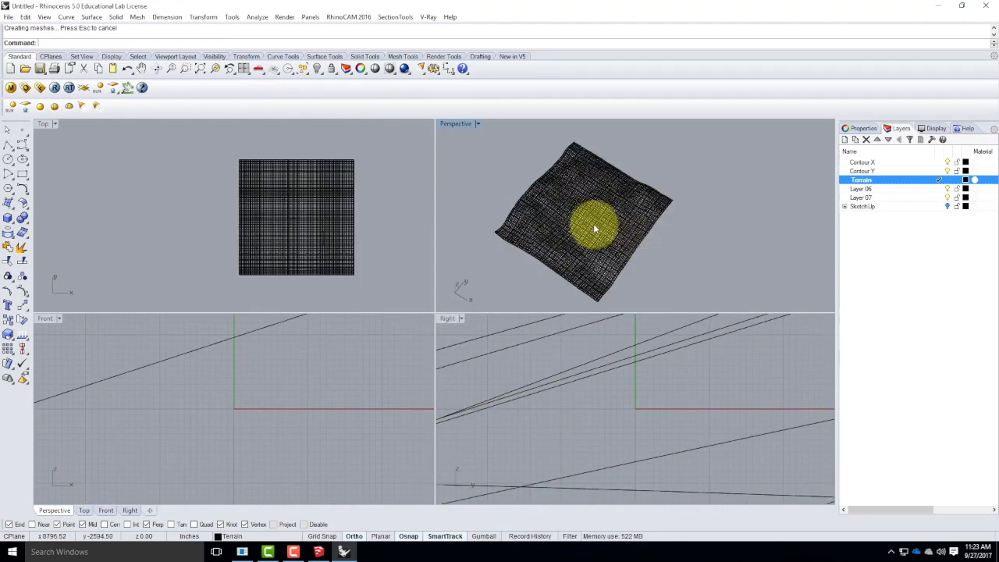
# Hide the Contour X and Contour Y layers to leave only the terrain surface displayed.
pyautogui.scroll(5, 593, 223)
pyautogui.scroll(-2, 590, 228)
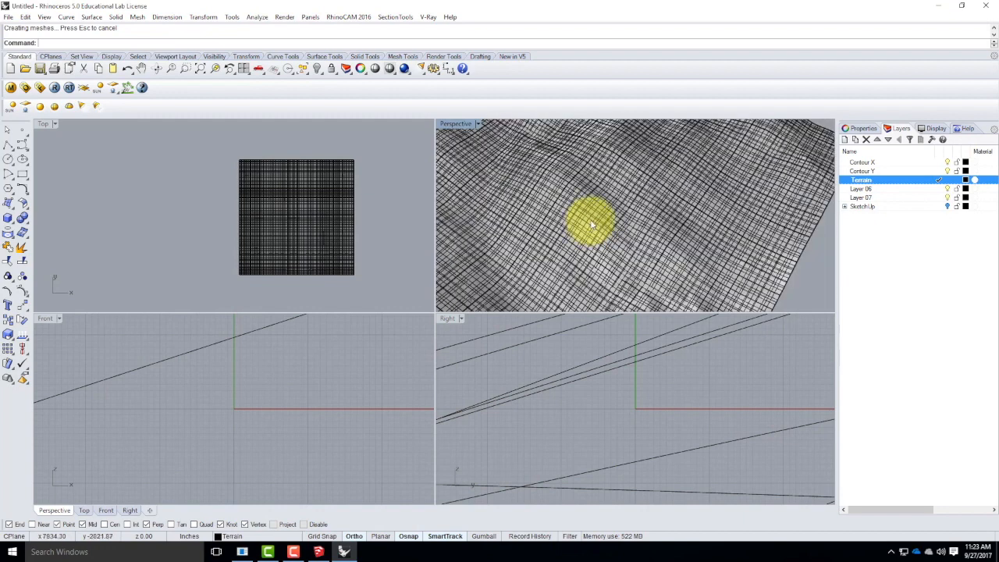
pyautogui.scroll(-2, 703, 213)
pyautogui.scroll(-2, 698, 212)
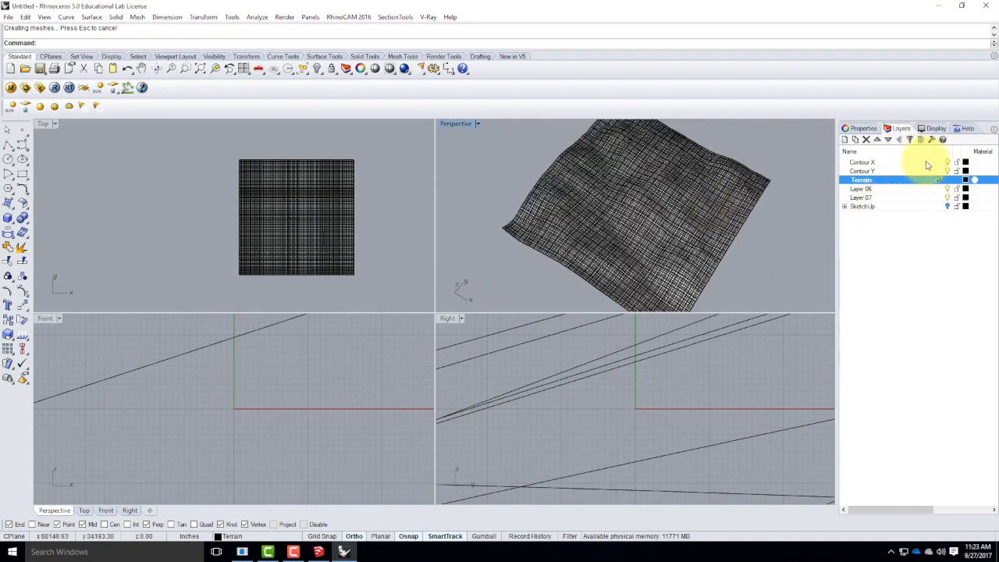
pyautogui.click(947, 161)
pyautogui.click(948, 171)
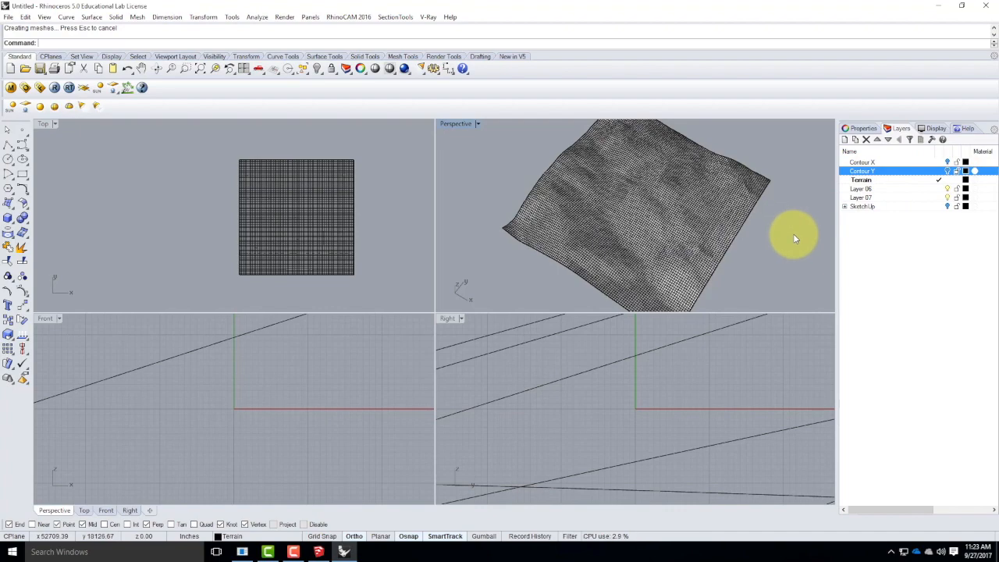
# Orbit the terrain surface to a lower angle and maximize the Perspective viewport.
pyautogui.scroll(3, 676, 232)
pyautogui.moveTo(718, 245); pyautogui.dragTo(605, 230, button='right')
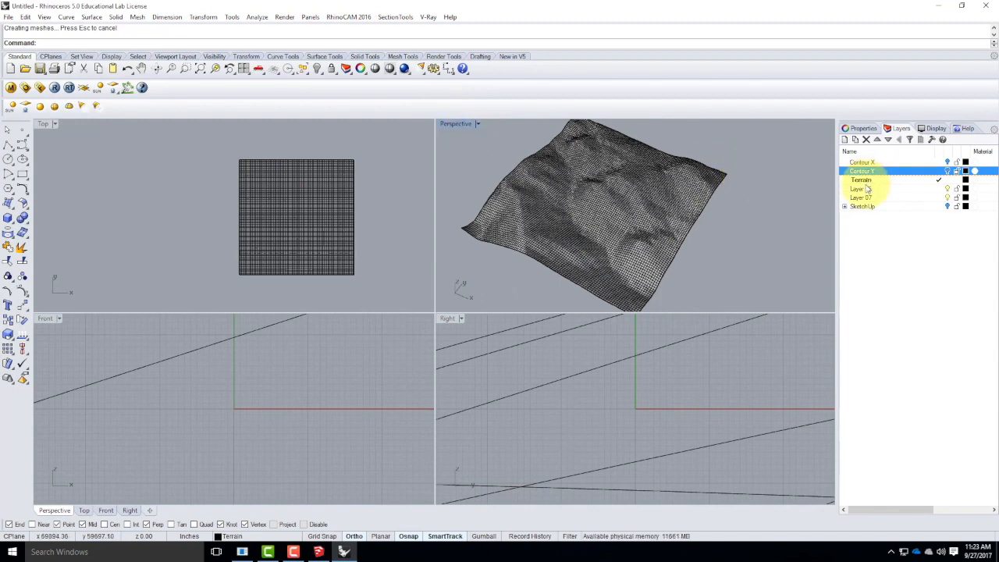
pyautogui.doubleClick(453, 123)
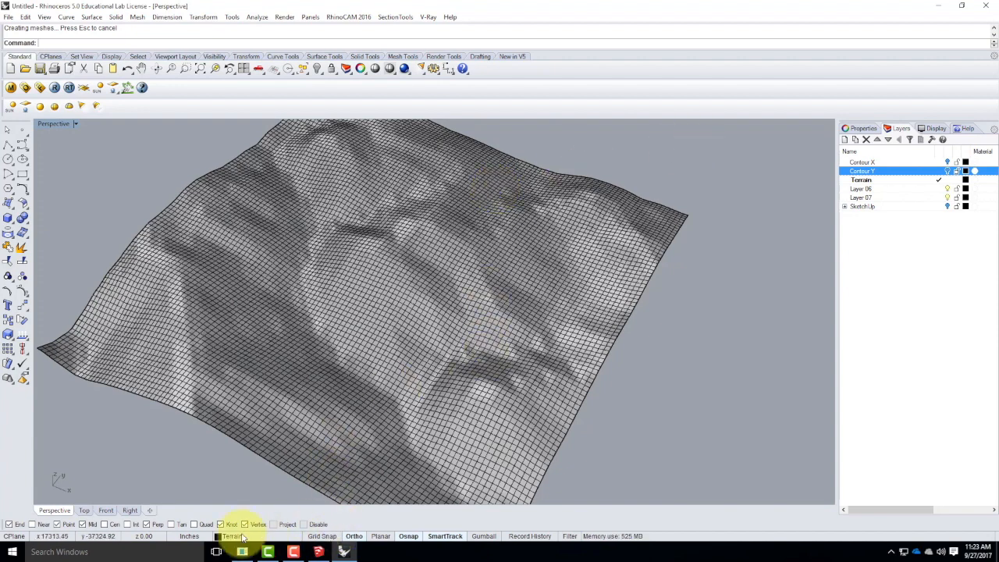
# Switch to Google Chrome and open the bookmarked Digital Tools for Designers & Architects website.
pyautogui.click(11, 556)
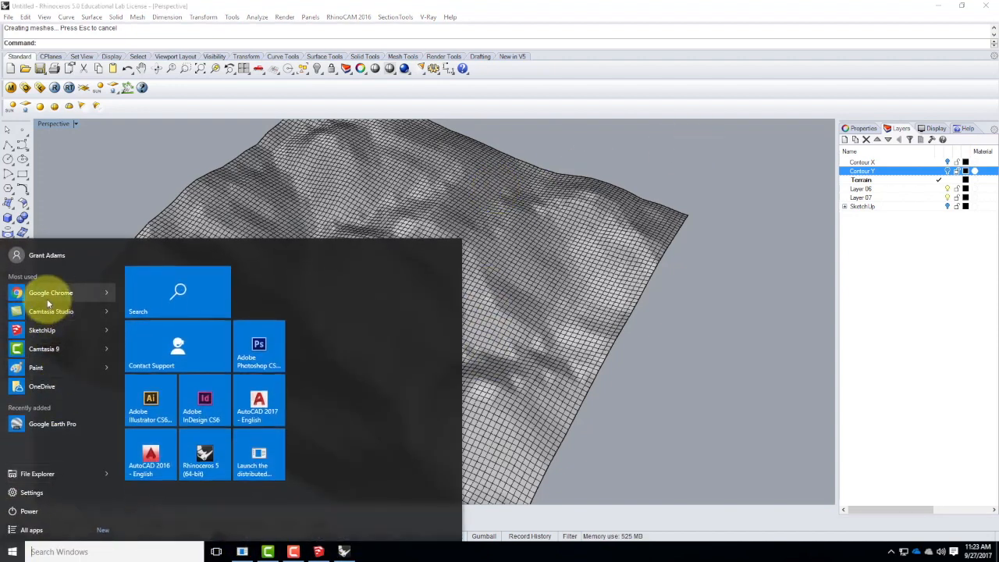
pyautogui.click(51, 292)
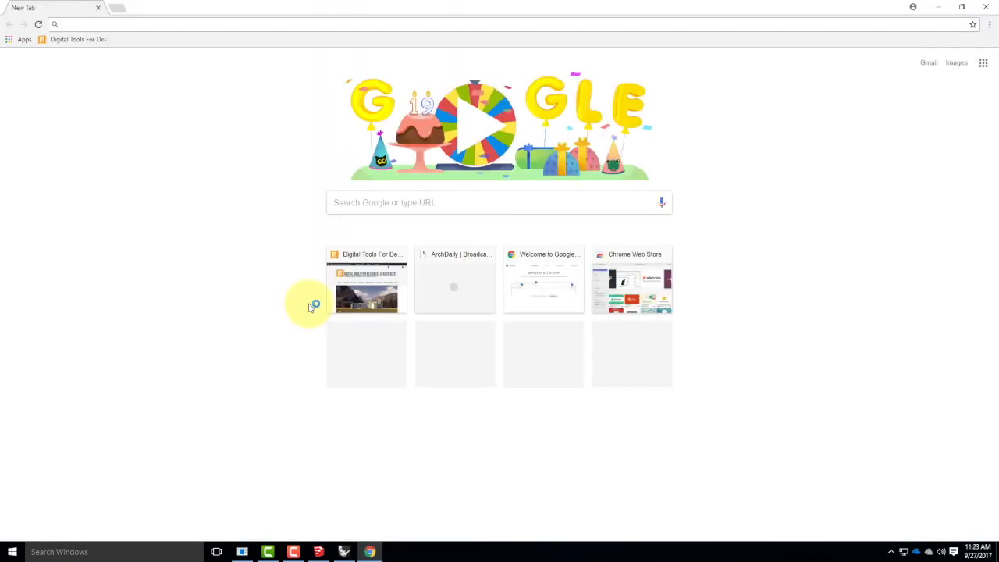
pyautogui.click(75, 39)
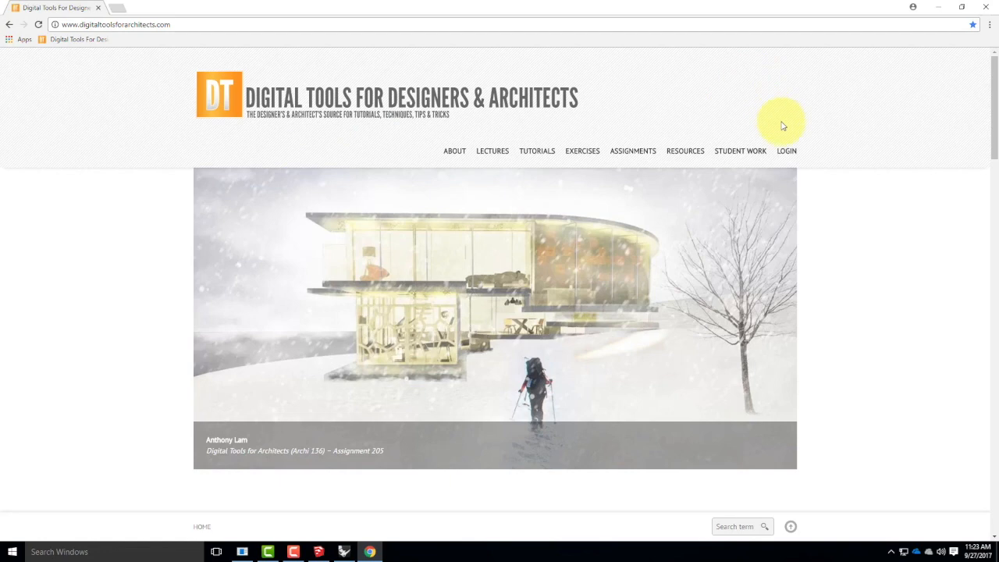
# Open Exercise 213 from the Fall 2017 exercises of Digital Tools For Architects II (A136) and go to its Downloads section.
pyautogui.moveTo(582, 151)
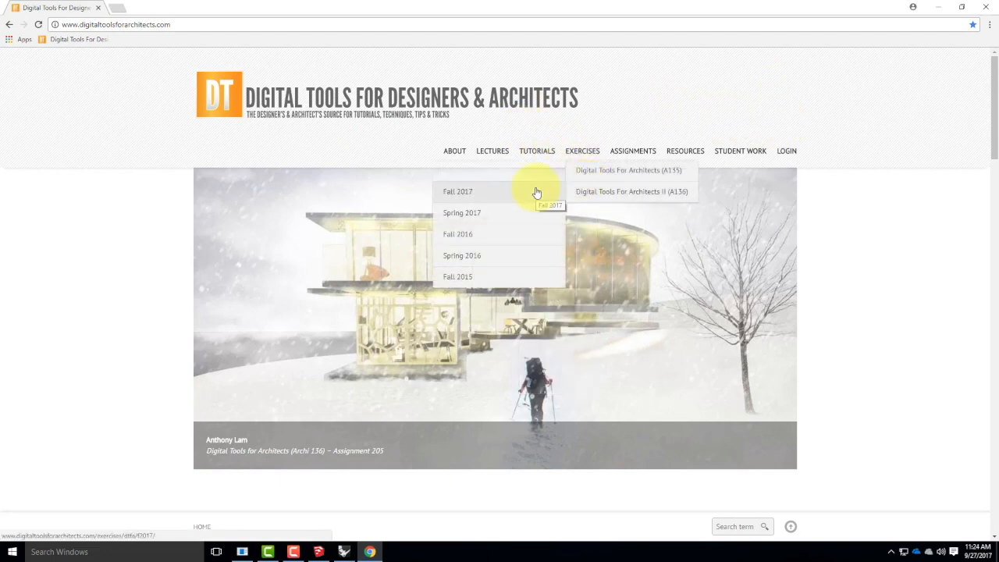
pyautogui.click(509, 191)
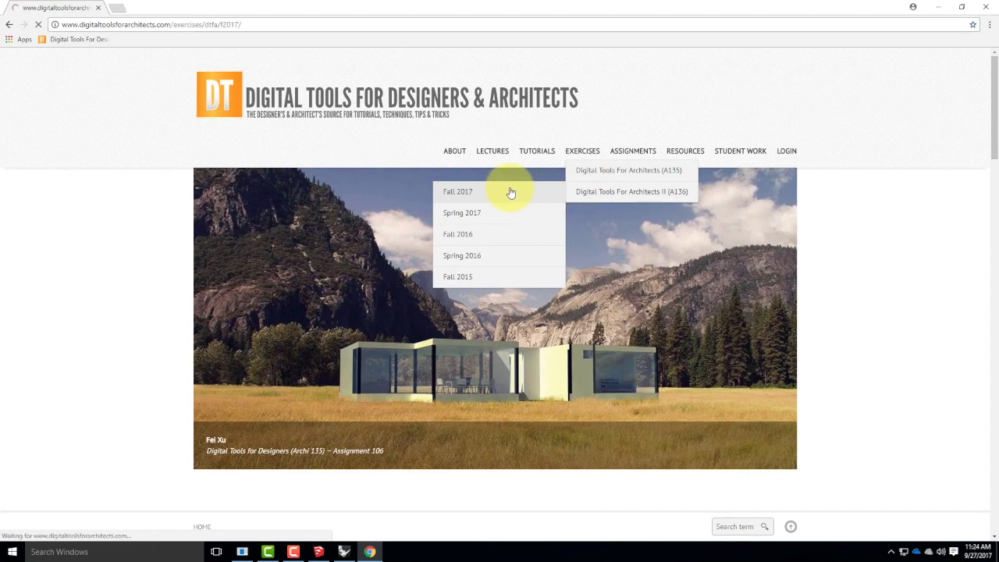
pyautogui.scroll(-7, 613, 361)
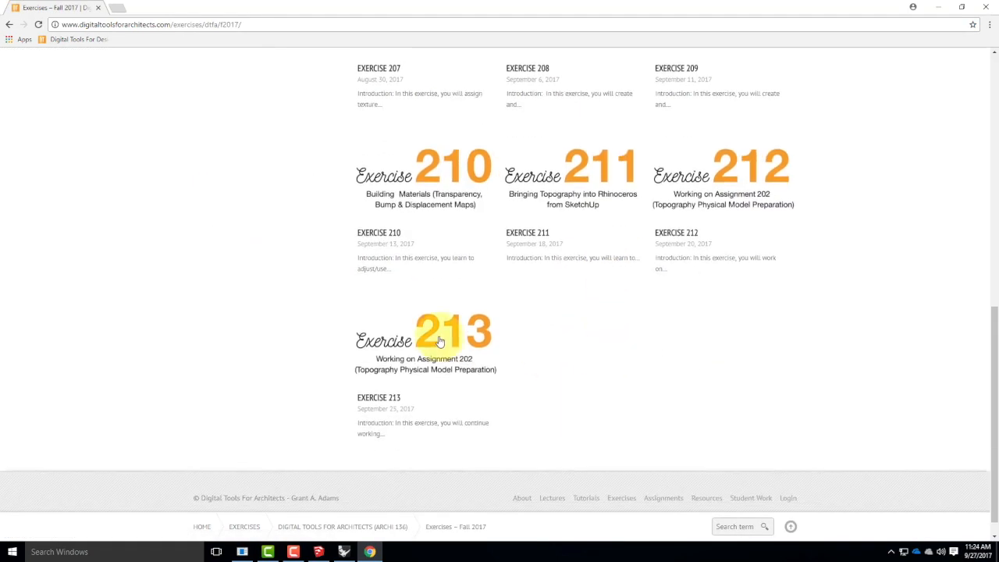
pyautogui.click(441, 336)
pyautogui.scroll(-4, 545, 333)
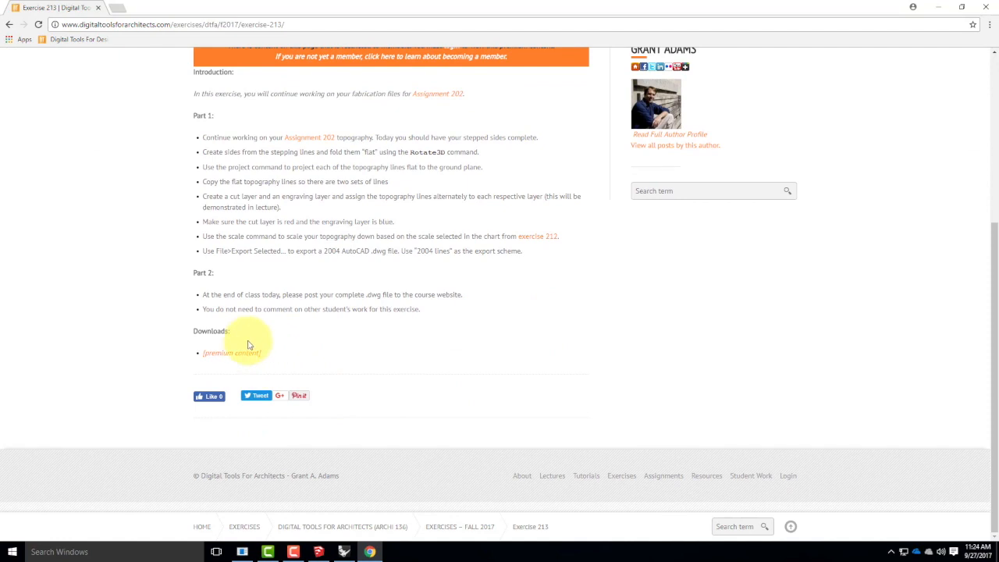
# Switch back to Rhino and draw a 4250' by 2750' rectangle starting just outside one edge of the terrain.
pyautogui.click(939, 7)
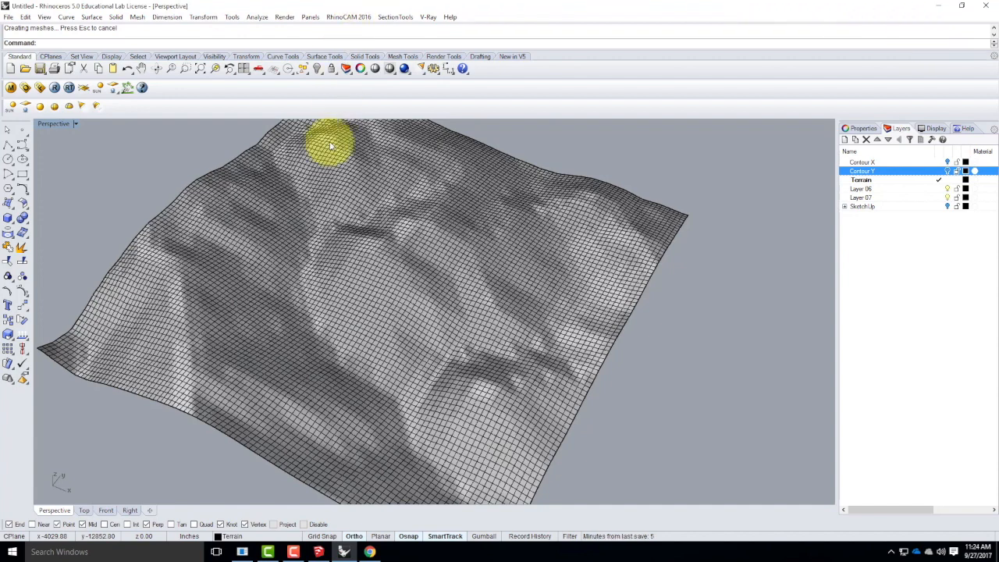
pyautogui.click(22, 175)
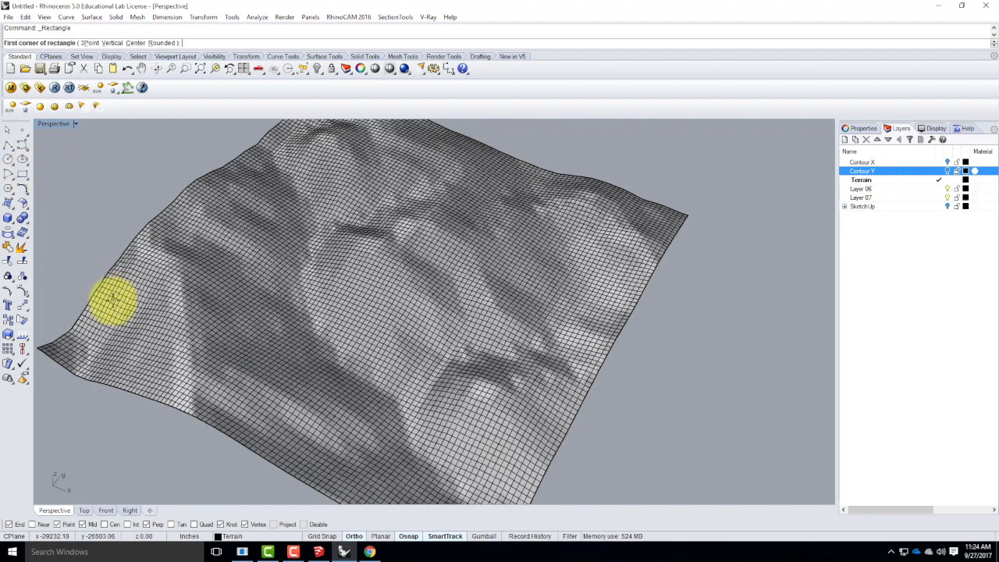
pyautogui.click(71, 286)
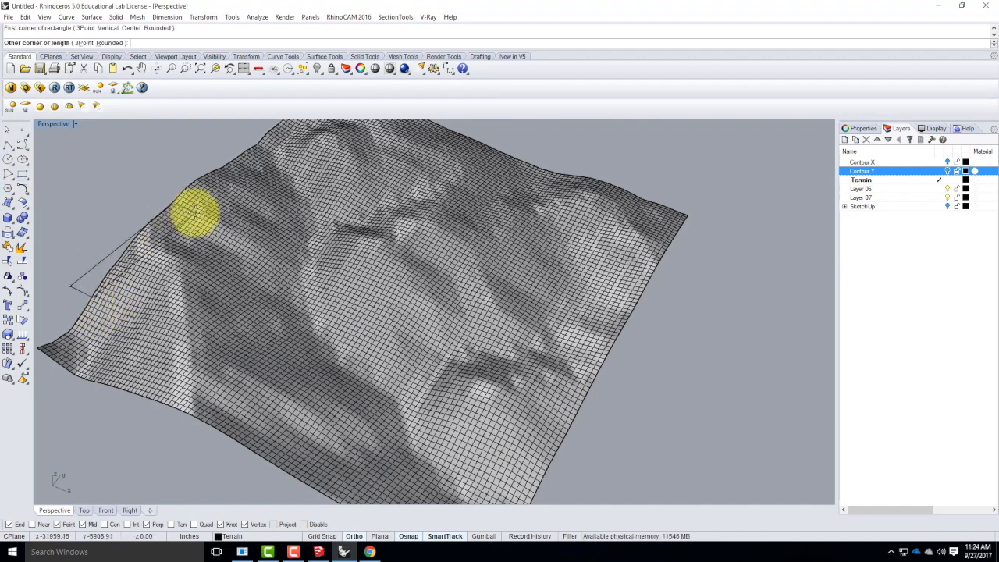
pyautogui.write("@4250',2750")
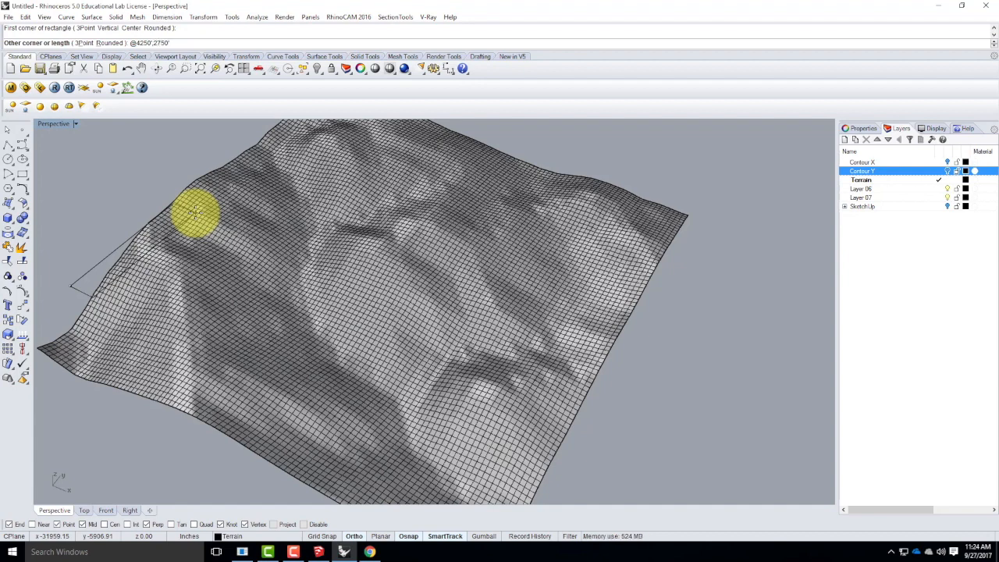
pyautogui.press('Return')
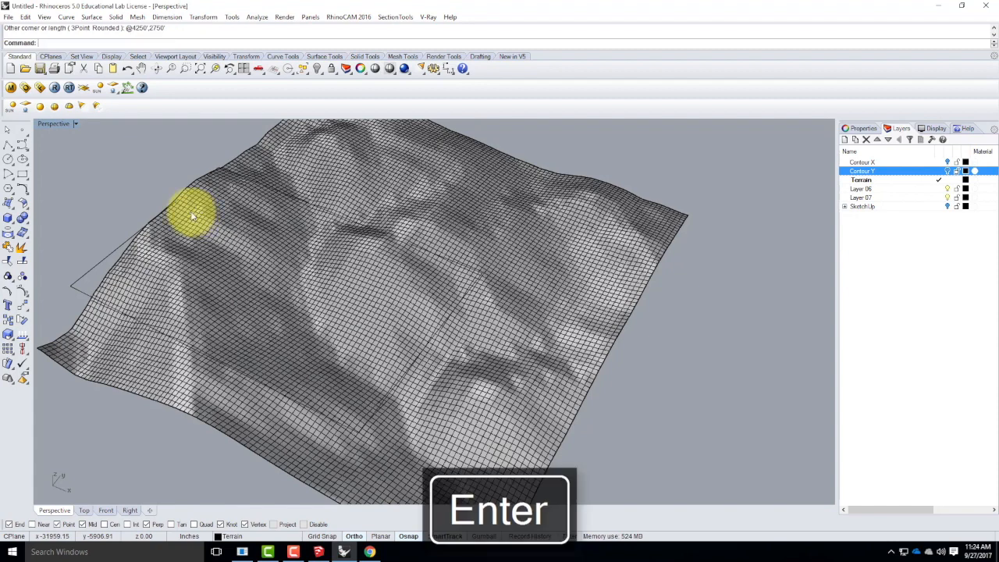
# Show the maximized Top viewport in Shaded display and move the rectangle inside the terrain's lower-left boundary.
pyautogui.click(89, 279)
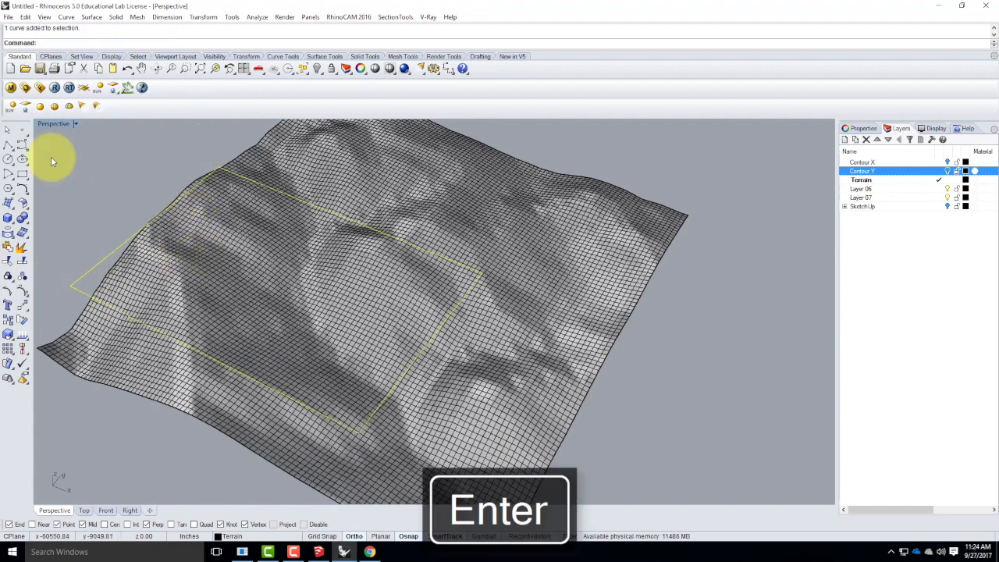
pyautogui.doubleClick(53, 125)
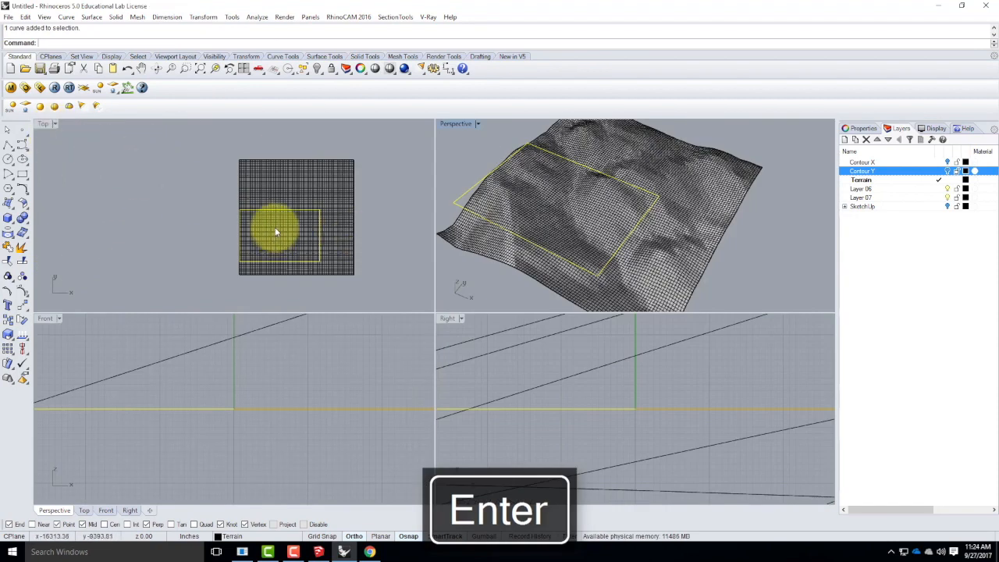
pyautogui.scroll(3, 295, 229)
pyautogui.scroll(2, 295, 230)
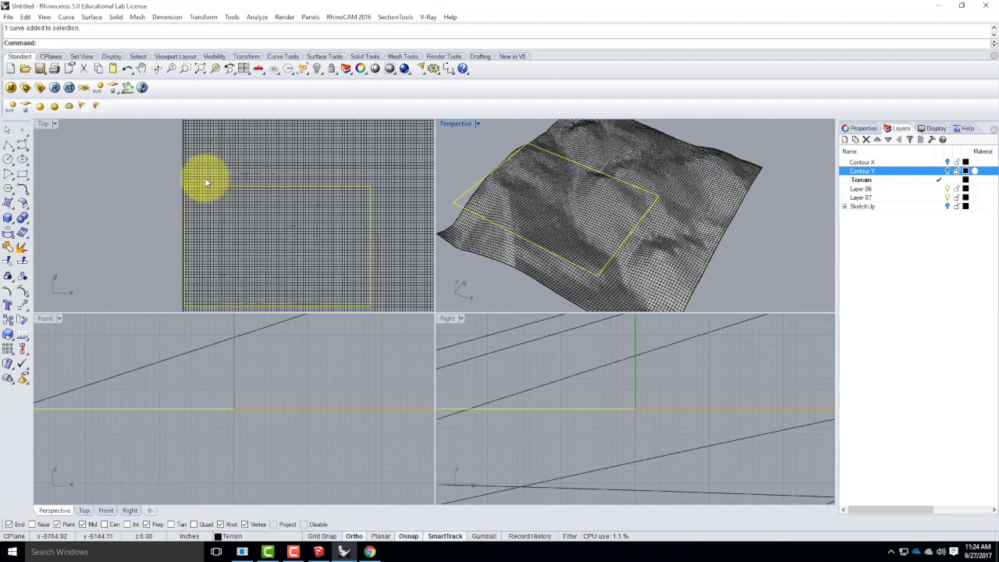
pyautogui.doubleClick(45, 125)
pyautogui.click(55, 123)
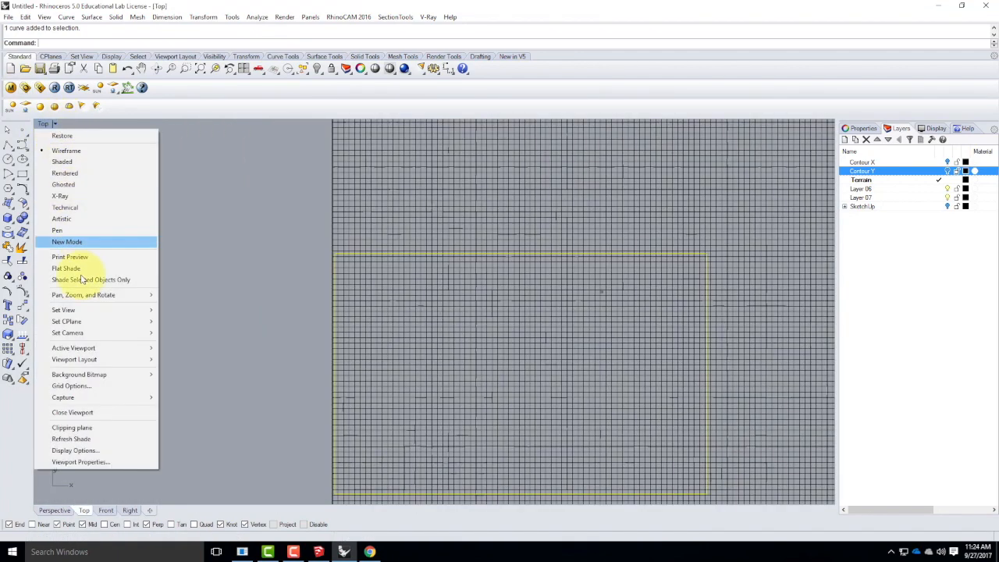
pyautogui.moveTo(89, 311)
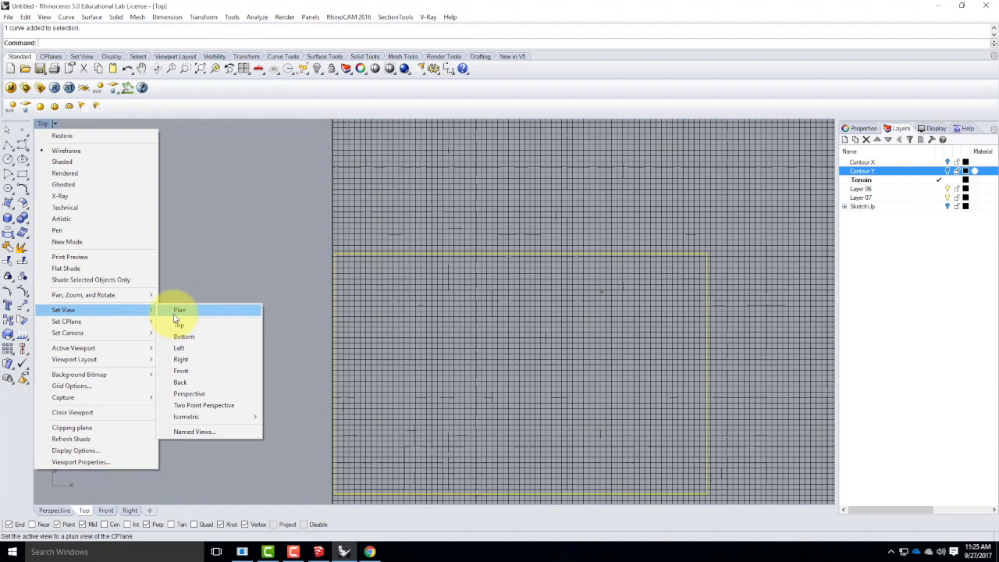
pyautogui.click(69, 162)
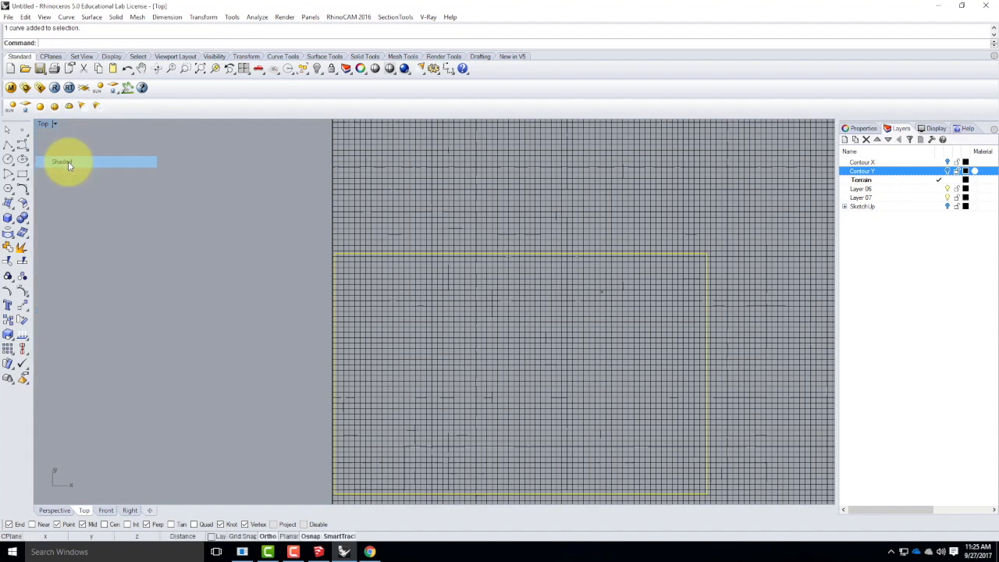
pyautogui.scroll(-5, 401, 242)
pyautogui.moveTo(411, 236); pyautogui.dragTo(424, 237)
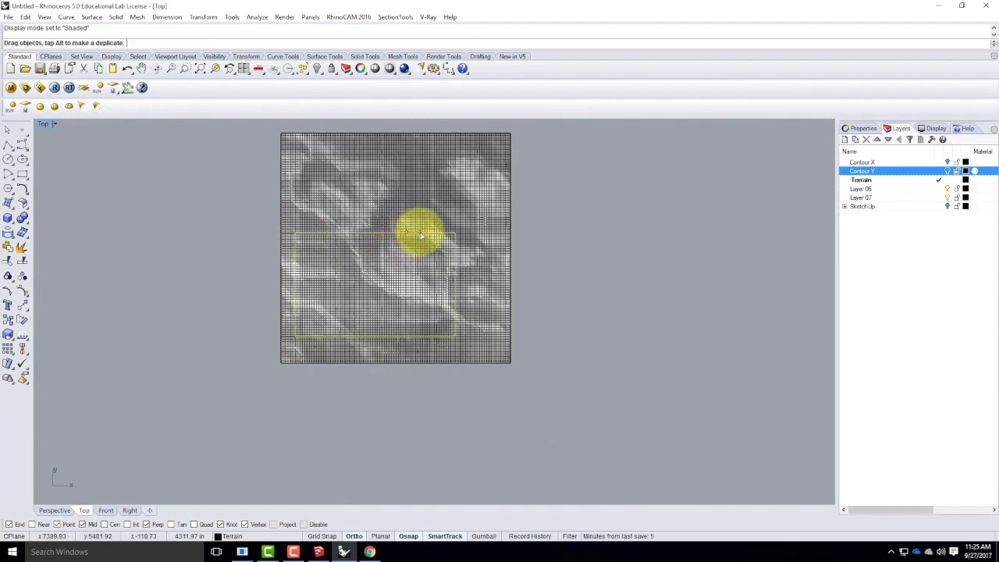
# Examine the rectangle's placement relative to the terrain from several angles in the maximized Perspective viewport.
pyautogui.doubleClick(43, 123)
pyautogui.moveTo(486, 161); pyautogui.dragTo(451, 133, button='right')
pyautogui.doubleClick(458, 128)
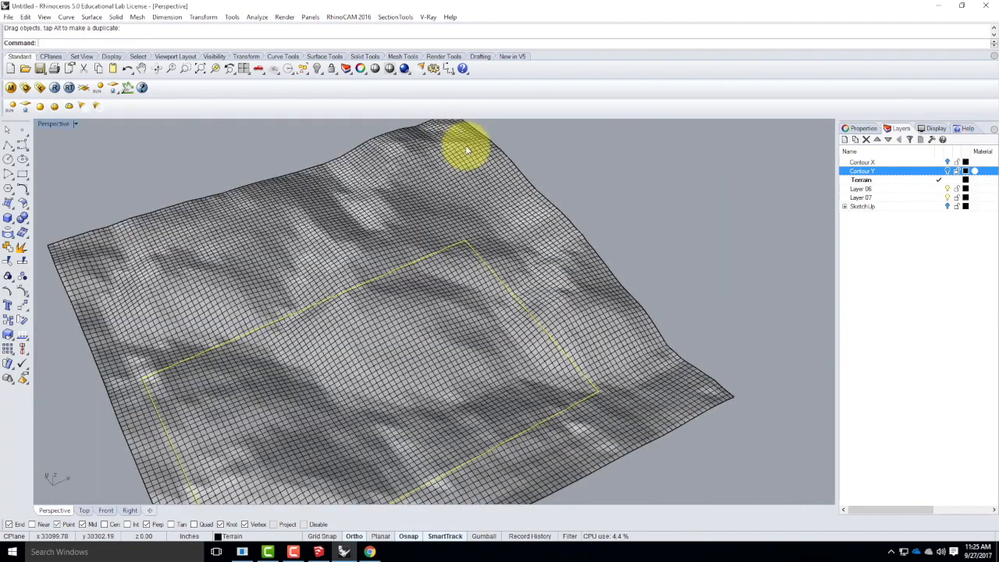
pyautogui.scroll(-9, 356, 233)
pyautogui.moveTo(427, 285); pyautogui.dragTo(313, 322, button='right')
pyautogui.scroll(4, 313, 322)
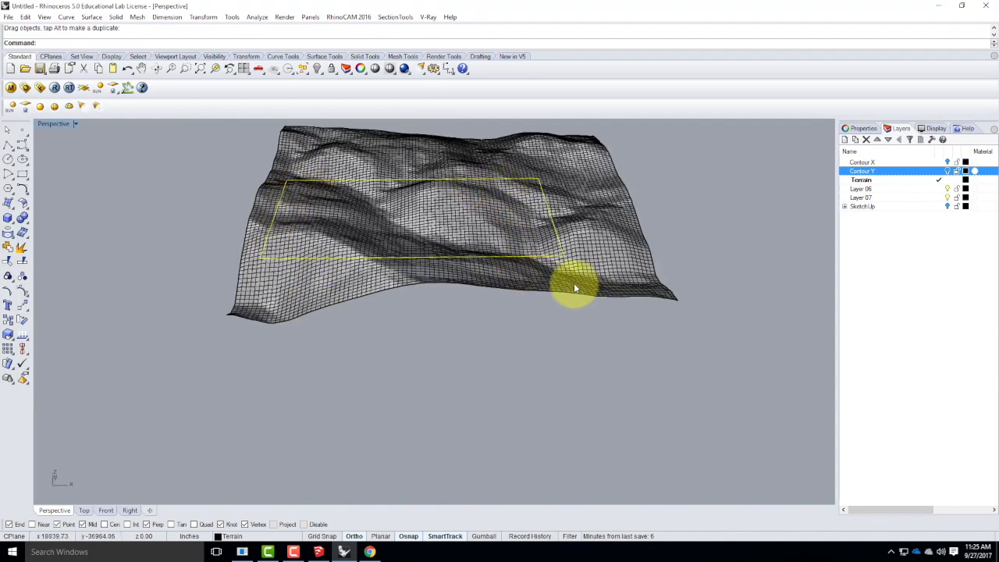
pyautogui.doubleClick(49, 124)
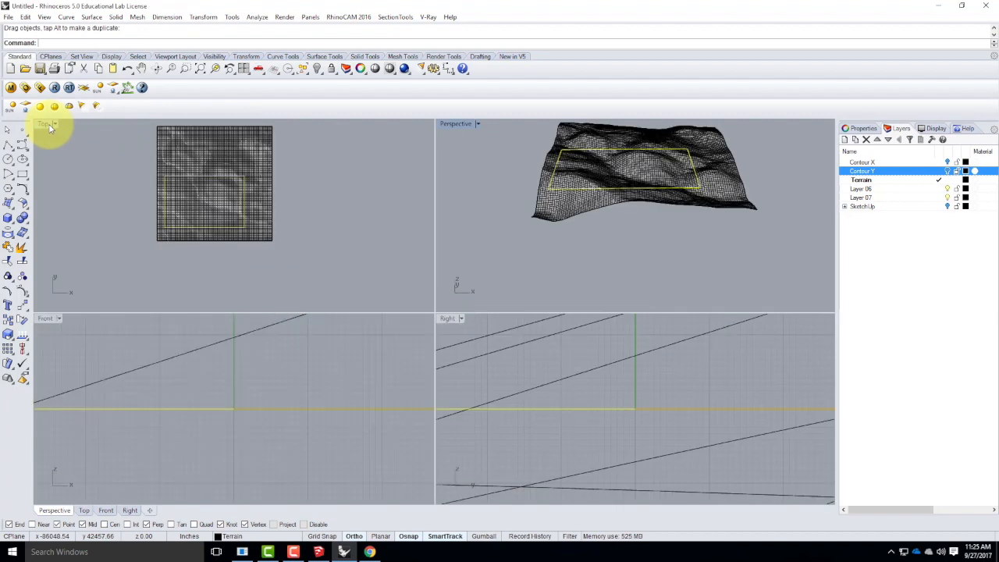
# Project the rectangle onto the terrain surface from the Top view, keeping the original curve.
pyautogui.doubleClick(41, 124)
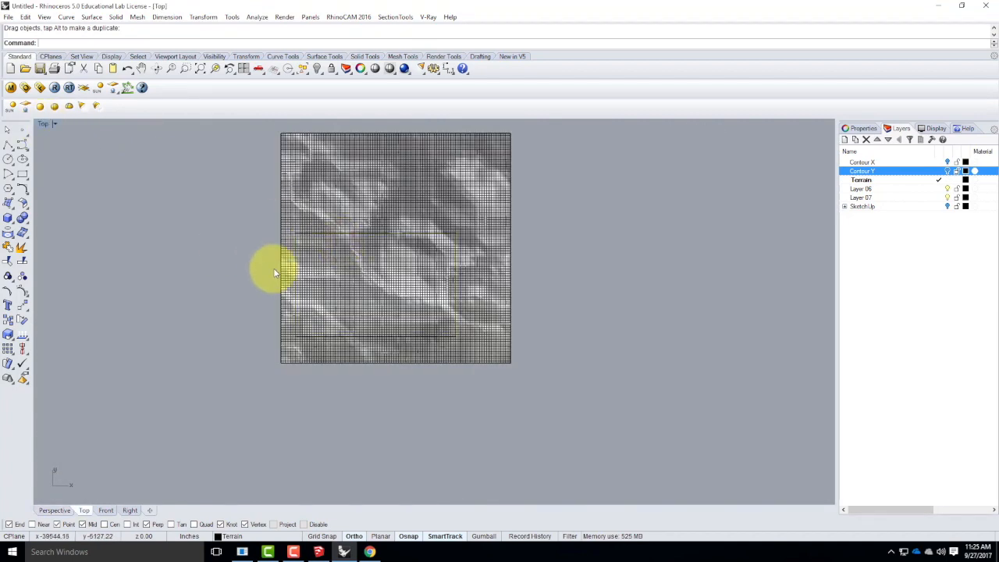
pyautogui.press('Return')
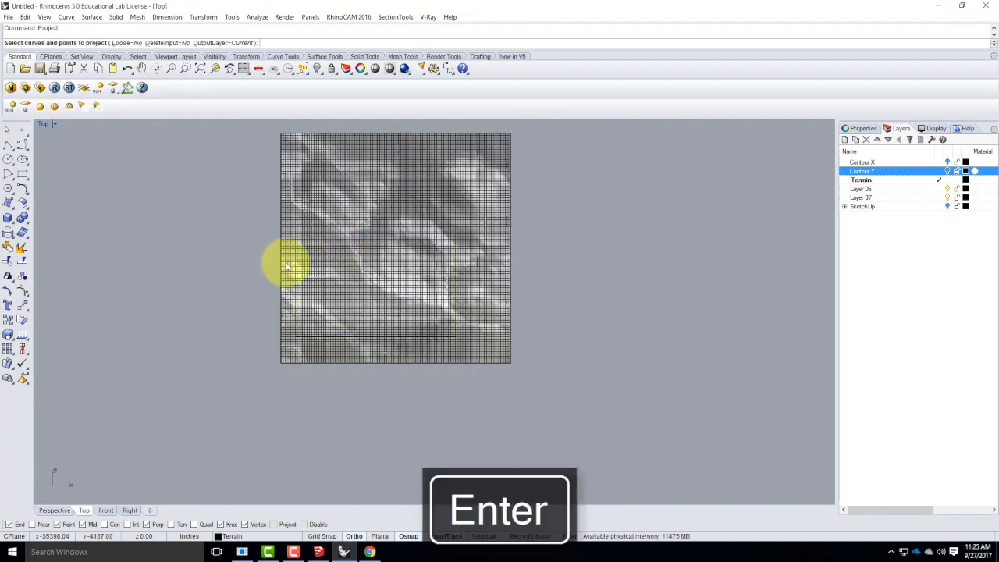
pyautogui.click(67, 17)
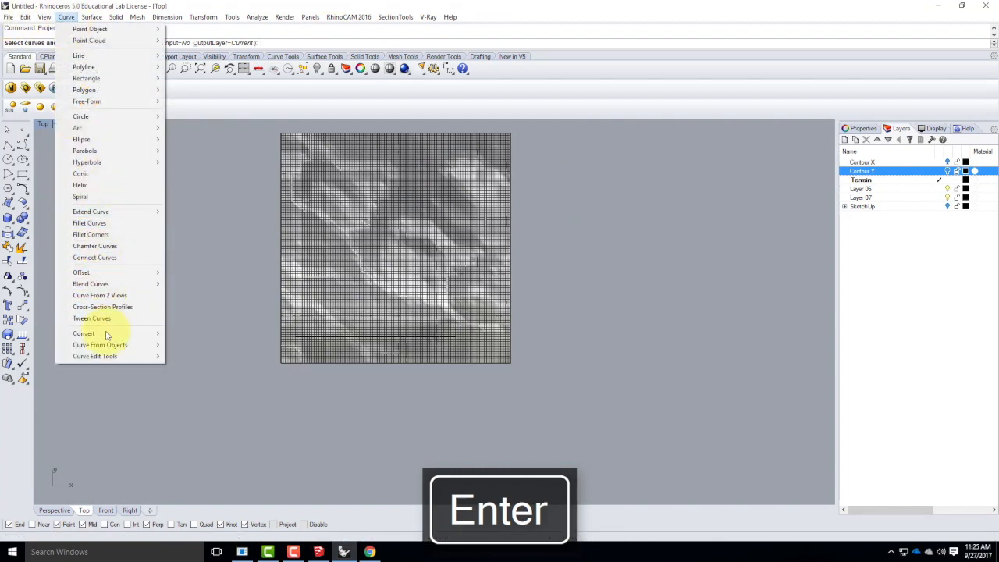
pyautogui.moveTo(117, 344)
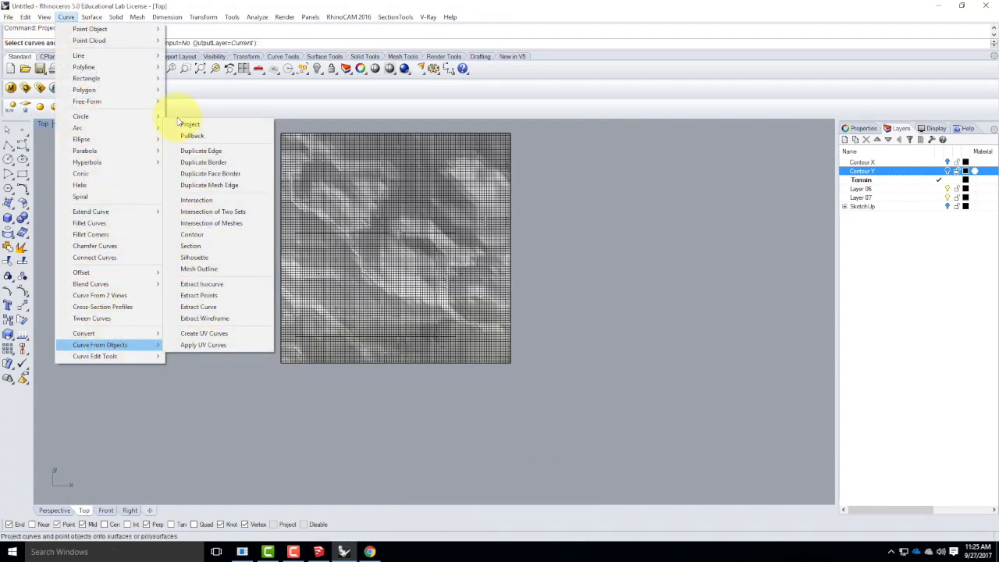
pyautogui.click(323, 131)
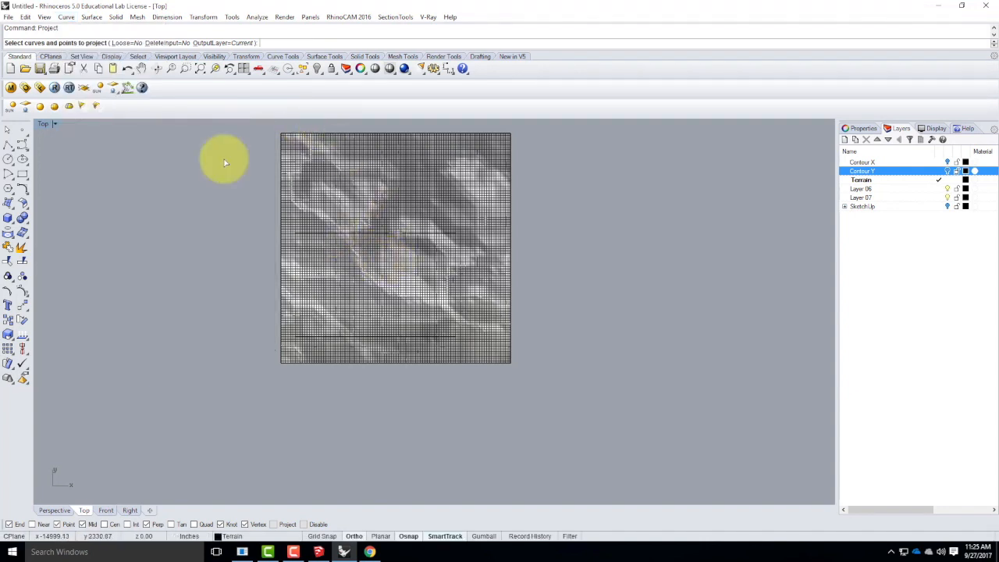
pyautogui.click(351, 232)
pyautogui.press('Return')
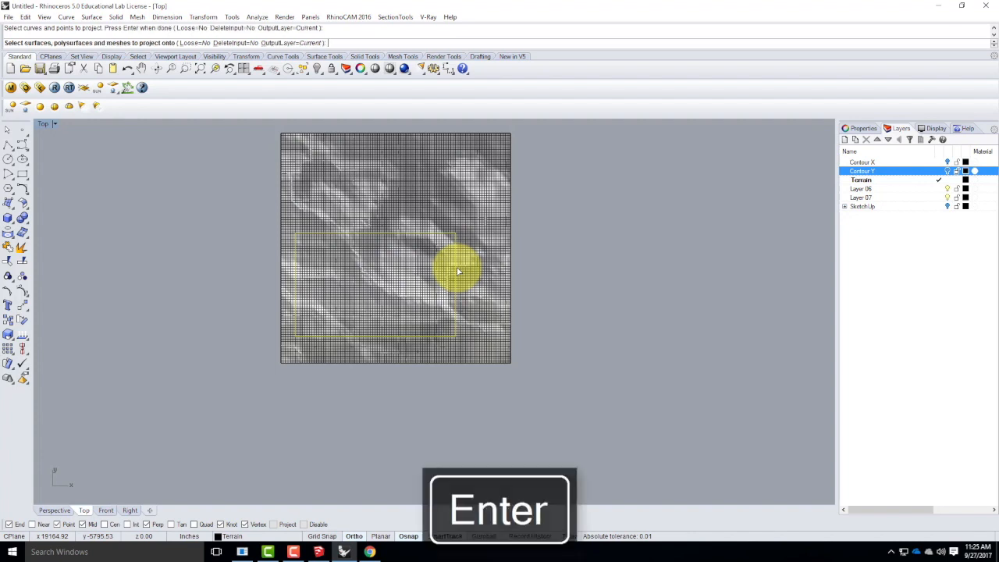
pyautogui.click(423, 198)
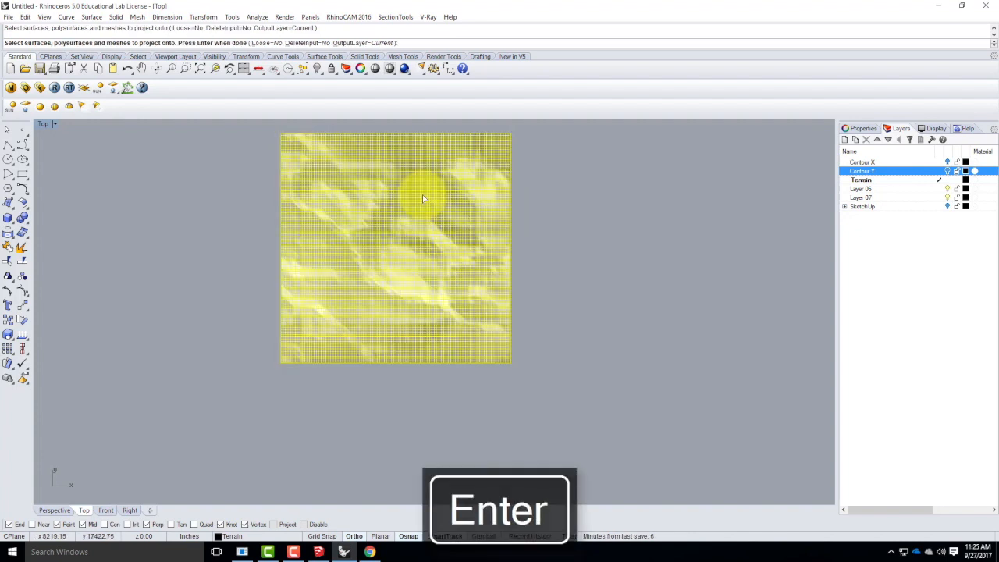
pyautogui.press('Return')
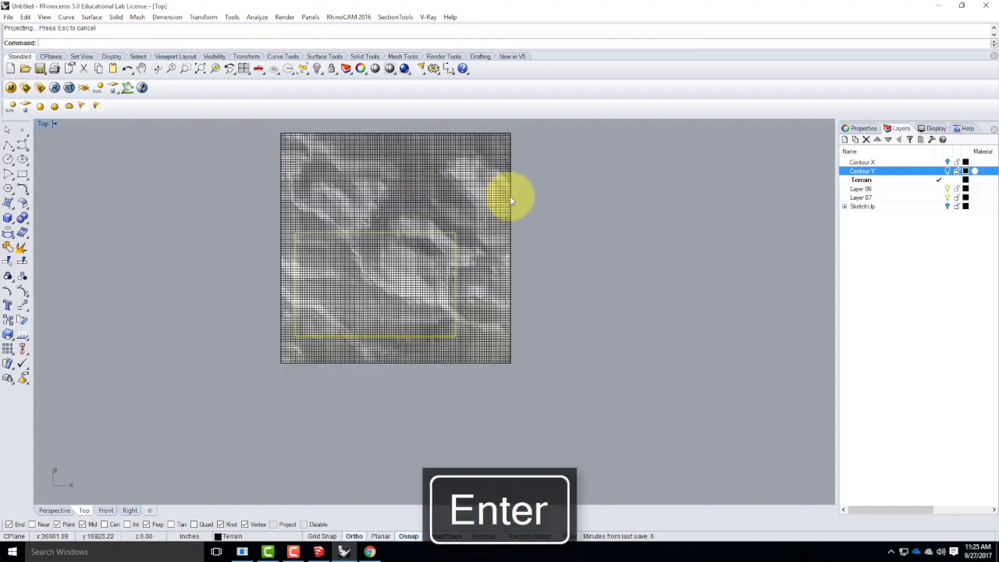
# Trim away the terrain outside the projected rectangle outline in the Perspective view.
pyautogui.doubleClick(46, 123)
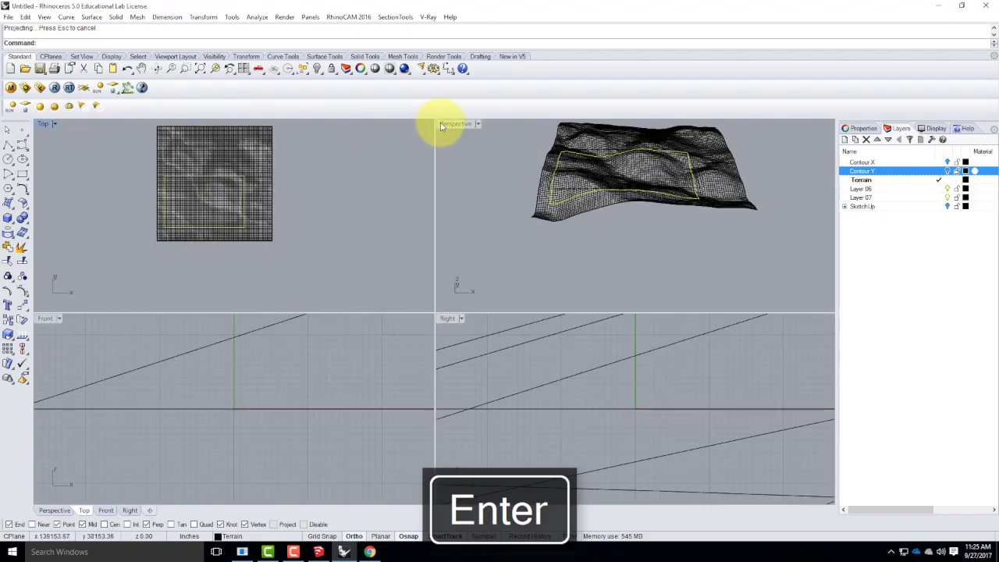
pyautogui.doubleClick(441, 127)
pyautogui.moveTo(446, 127); pyautogui.dragTo(697, 261, button='right')
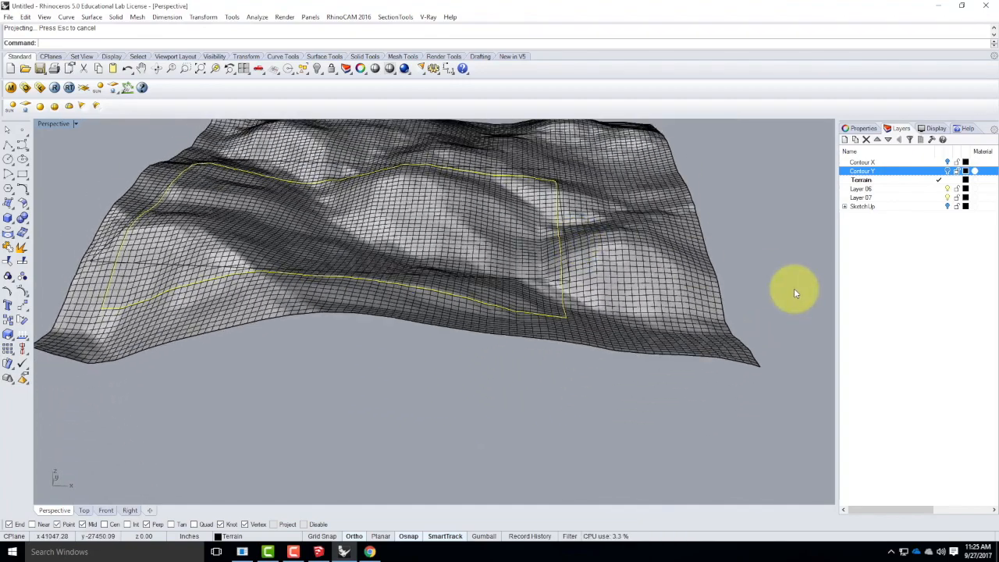
pyautogui.press('Return')
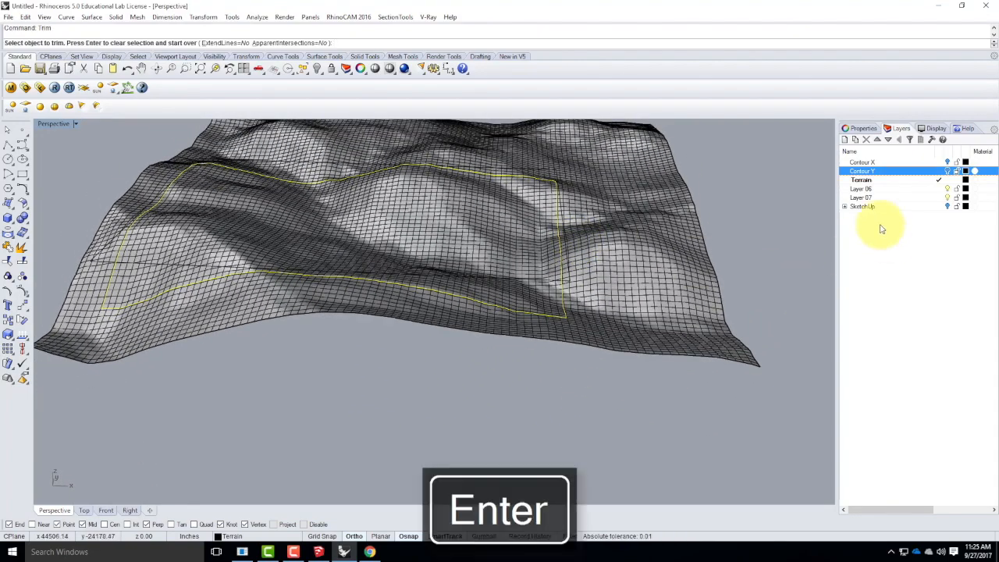
pyautogui.click(649, 224)
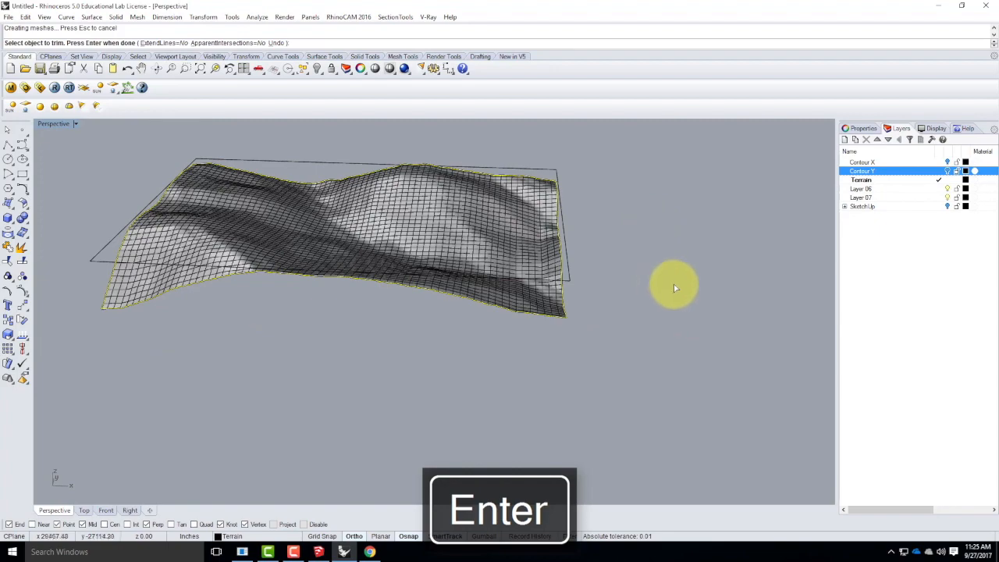
pyautogui.moveTo(675, 288); pyautogui.dragTo(400, 248, button='right')
pyautogui.moveTo(710, 269); pyautogui.dragTo(404, 184, button='right')
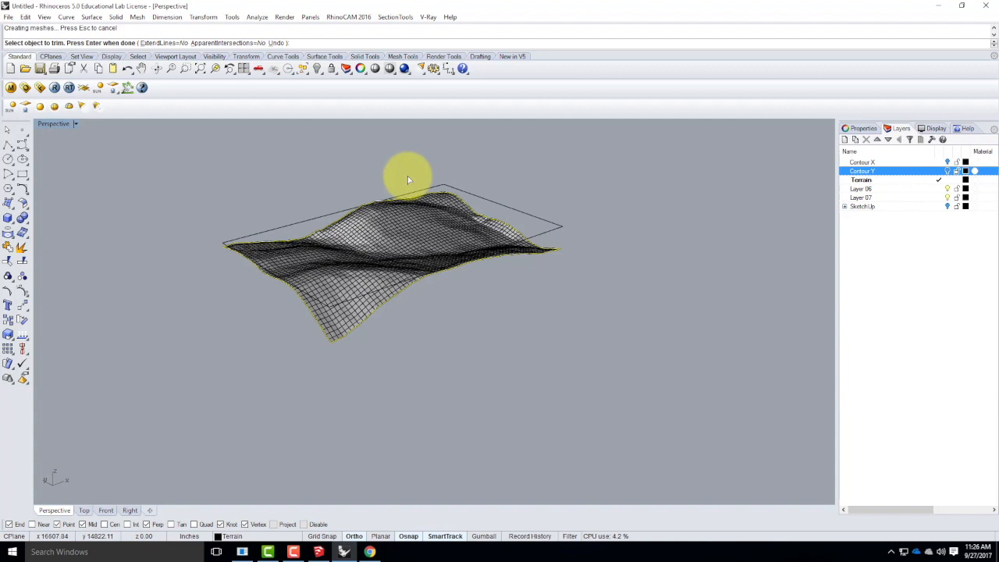
pyautogui.moveTo(654, 242); pyautogui.dragTo(622, 224, button='right')
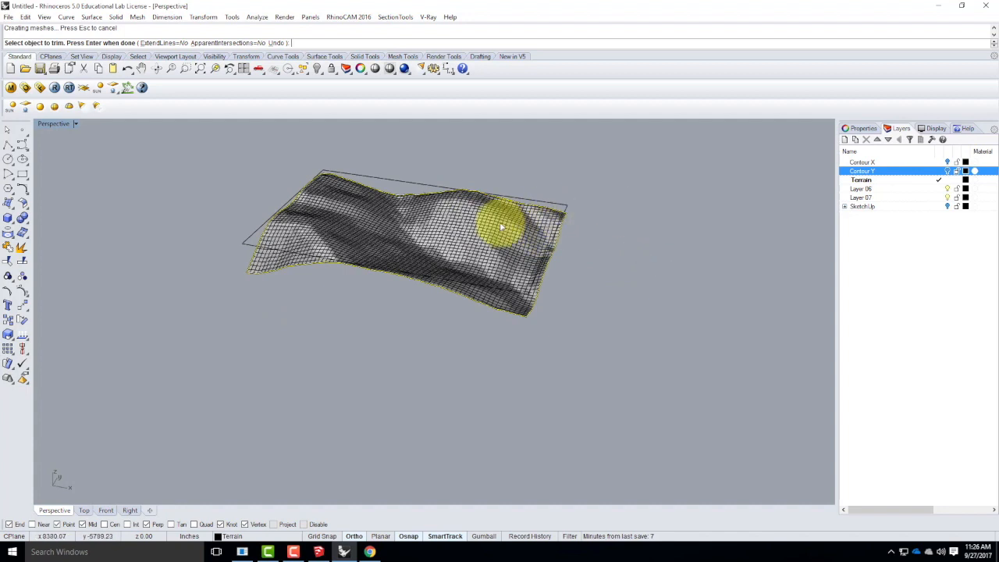
# End the trim, then create a new layer named Model Steps and make it the current layer.
pyautogui.click(852, 153)
pyautogui.doubleClick(865, 181)
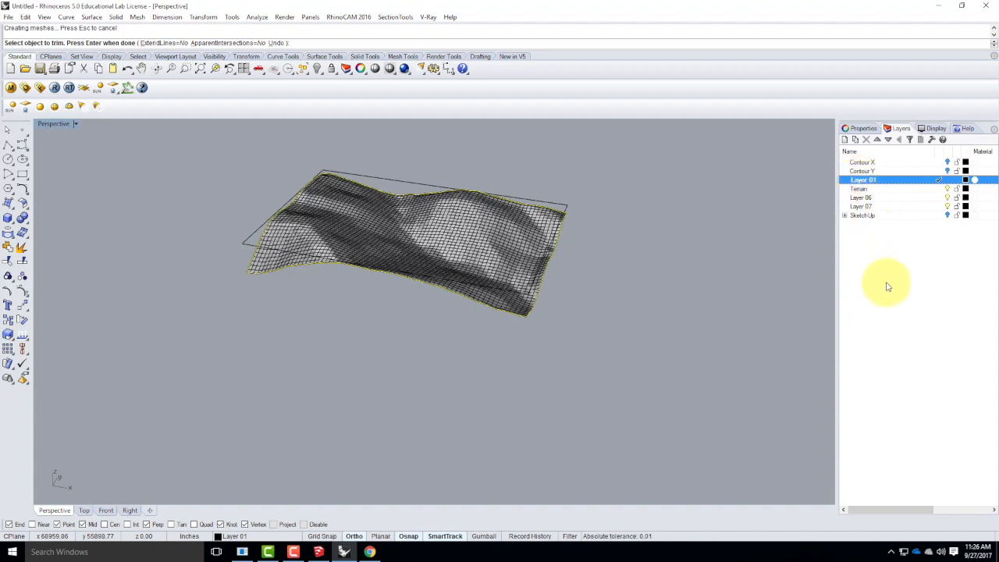
pyautogui.press('Escape')
pyautogui.press('Escape')
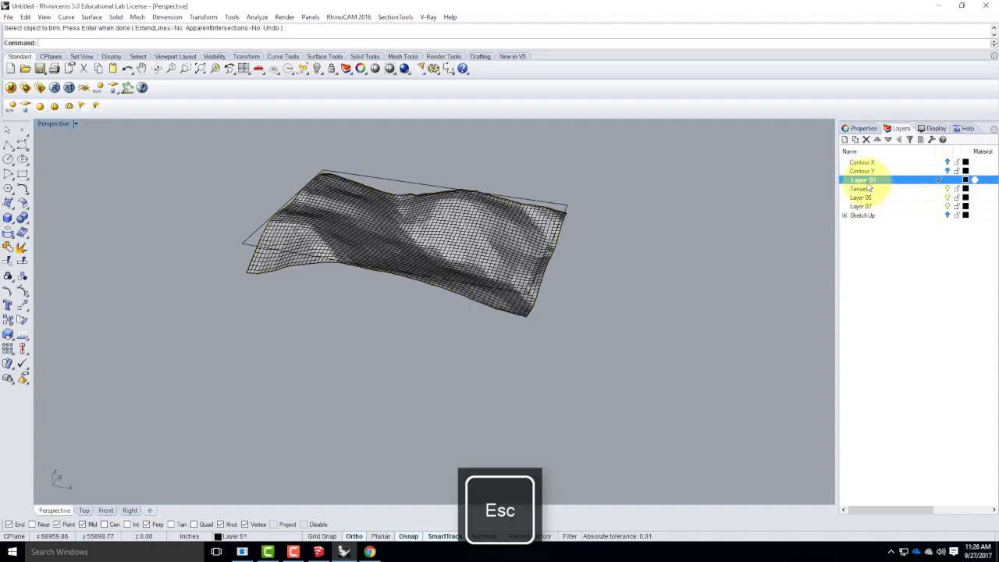
pyautogui.click(868, 180)
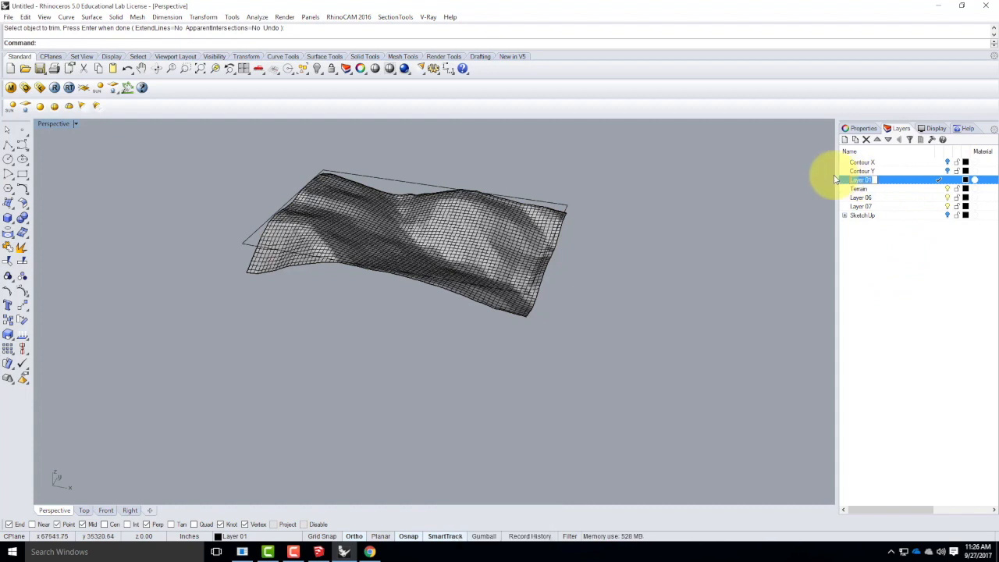
pyautogui.write('Model Ste')
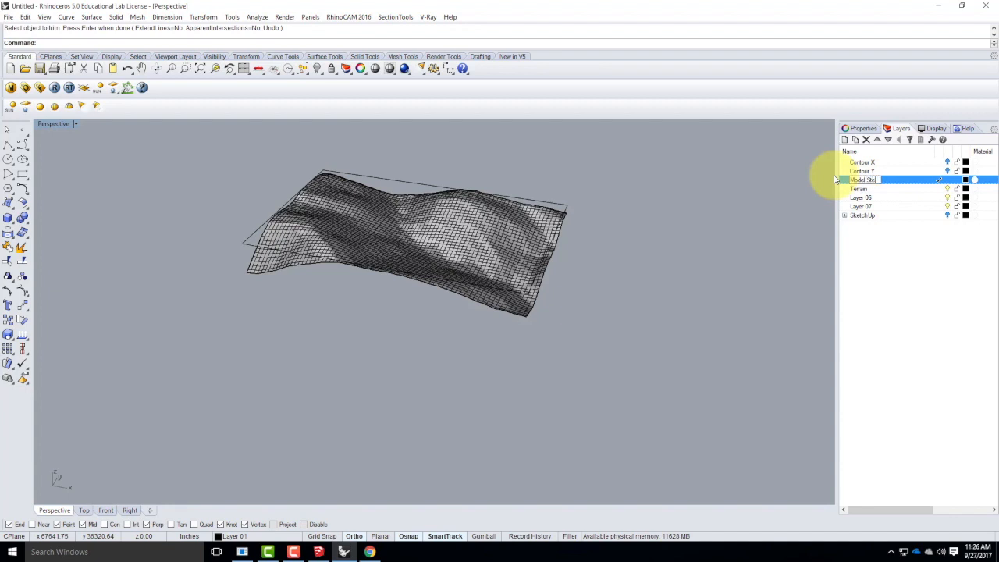
pyautogui.press('Return')
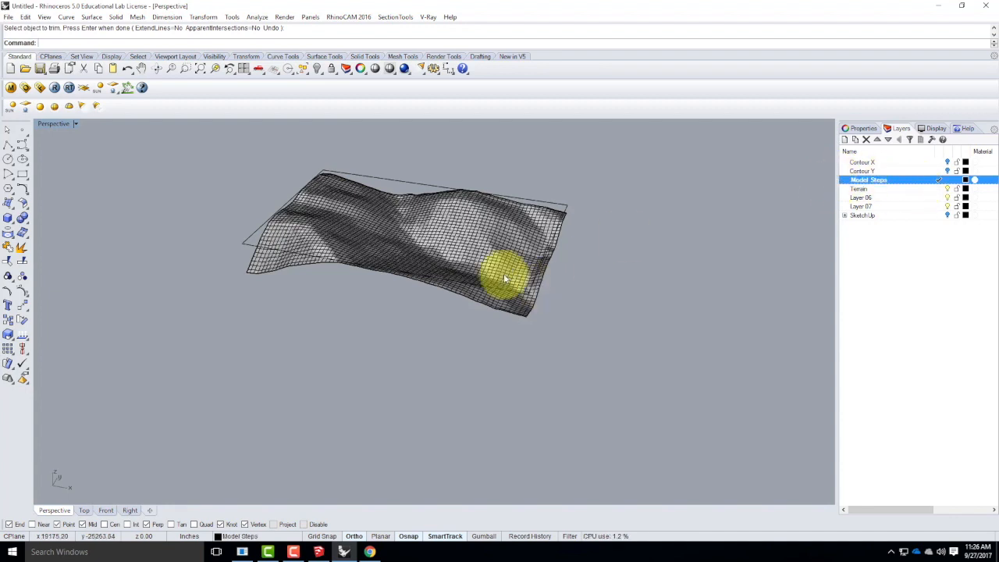
# Contour the trimmed terrain surface from its lower corner, using a vertical direction set in the Front view and 39.063' spacing.
pyautogui.click(529, 291)
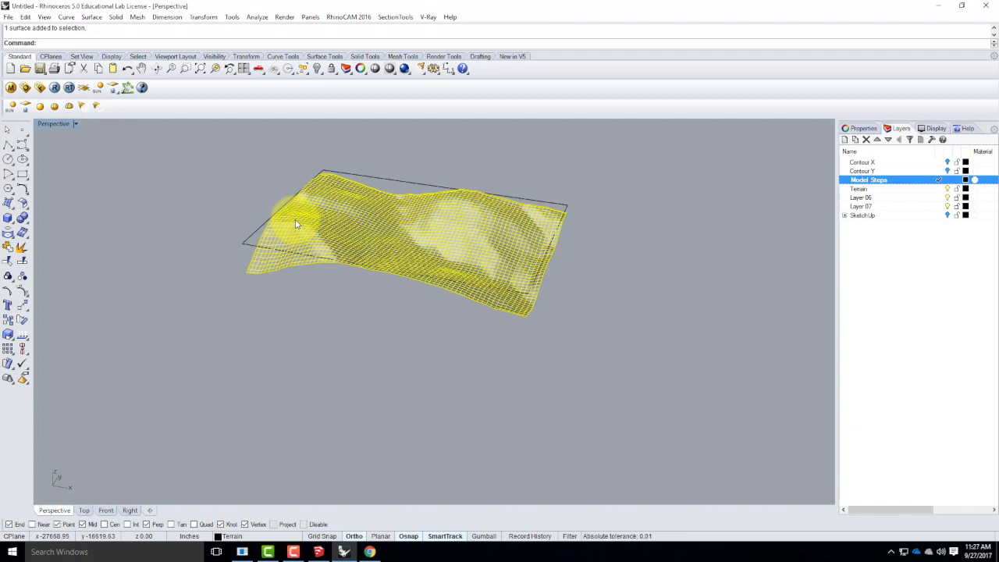
pyautogui.write('ontour')
pyautogui.press('Return')
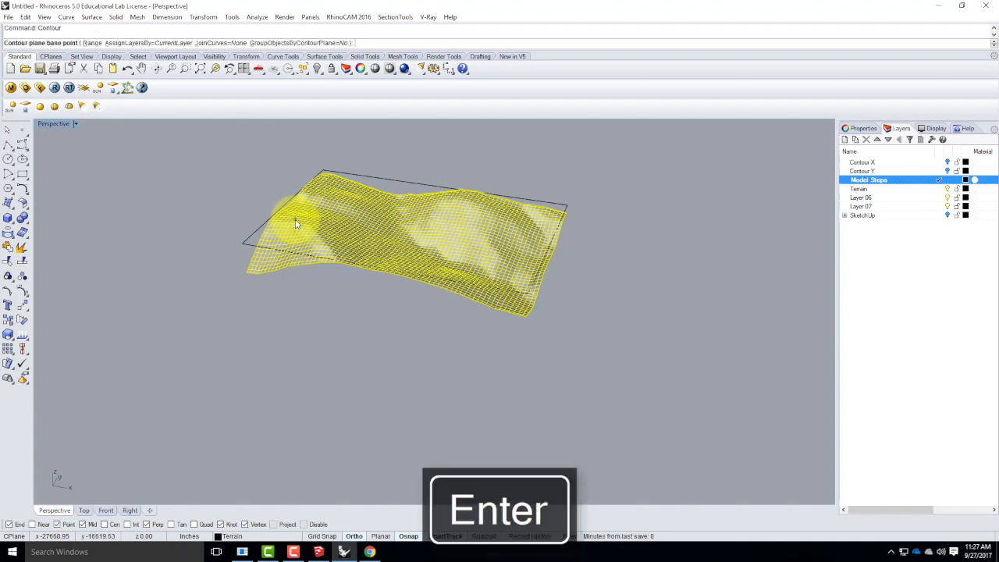
pyautogui.click(245, 273)
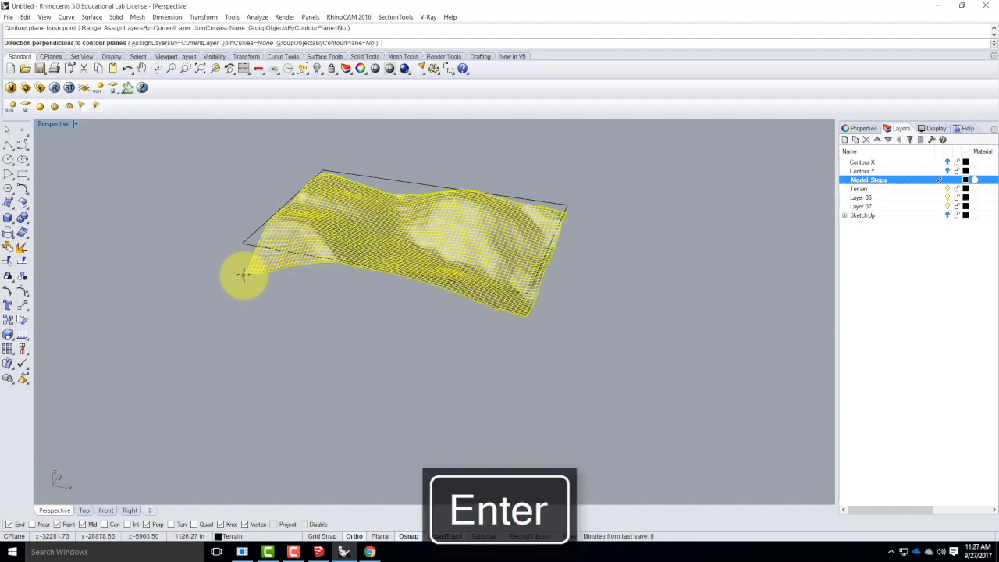
pyautogui.doubleClick(46, 128)
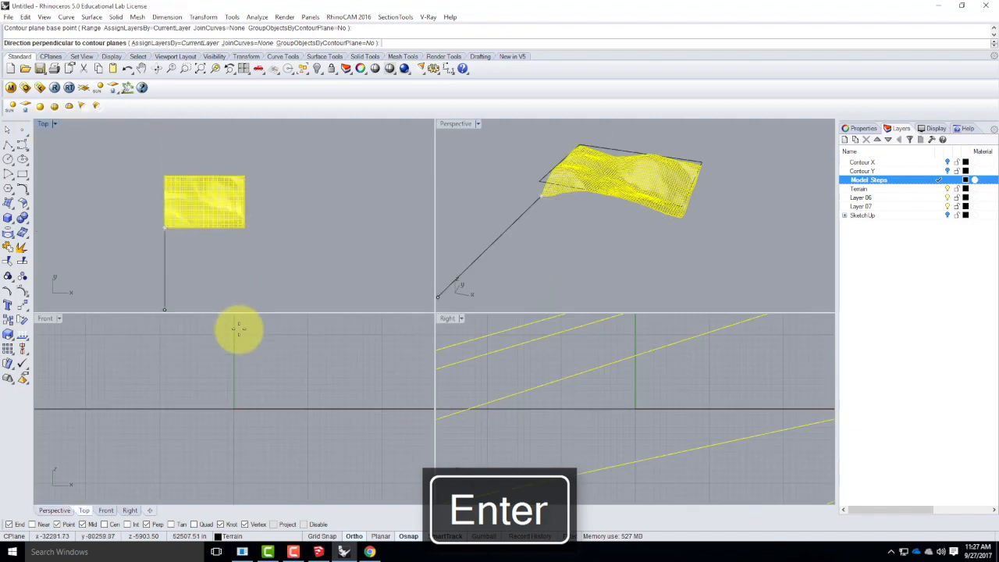
pyautogui.scroll(-10, 256, 421)
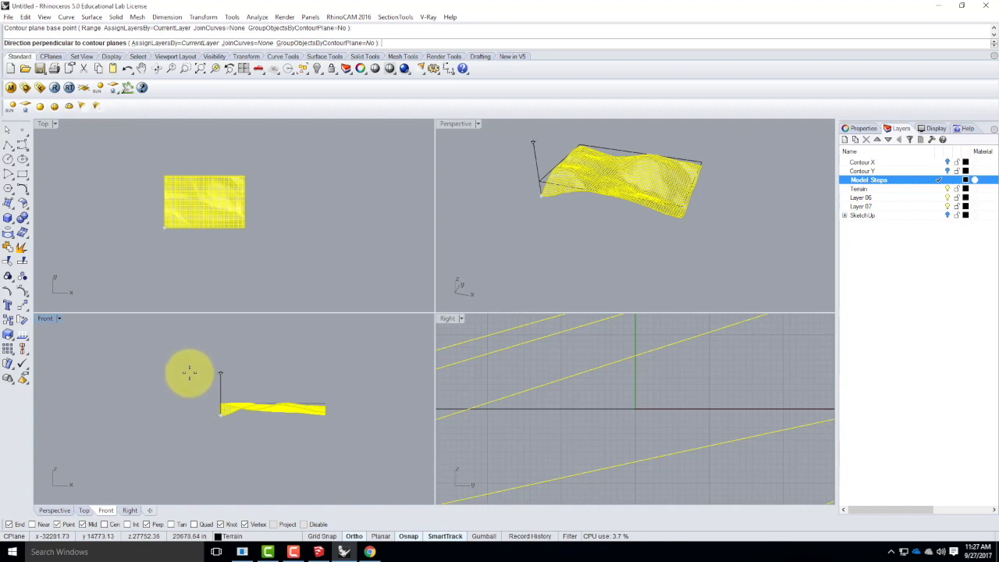
pyautogui.click(189, 373)
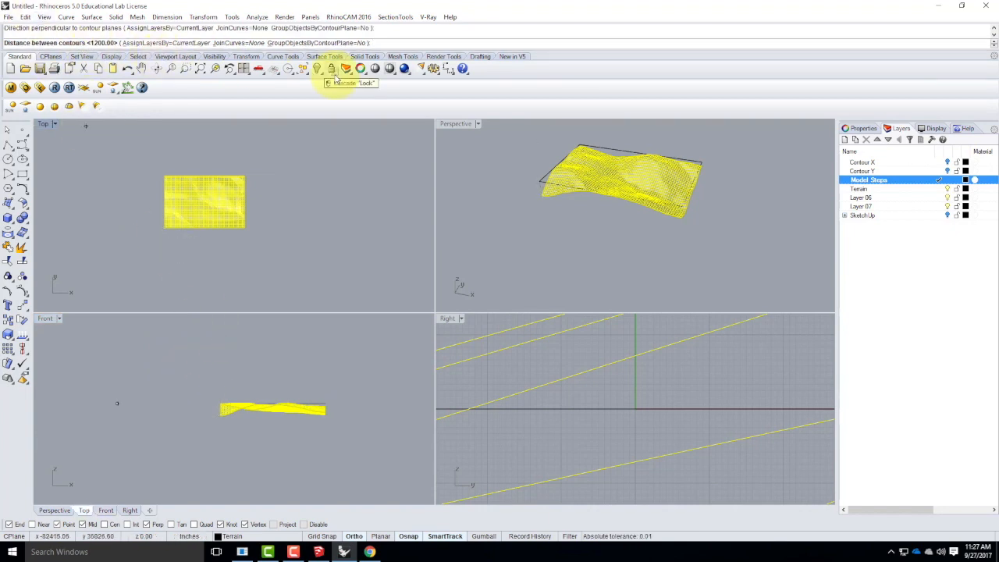
pyautogui.write('39.063')
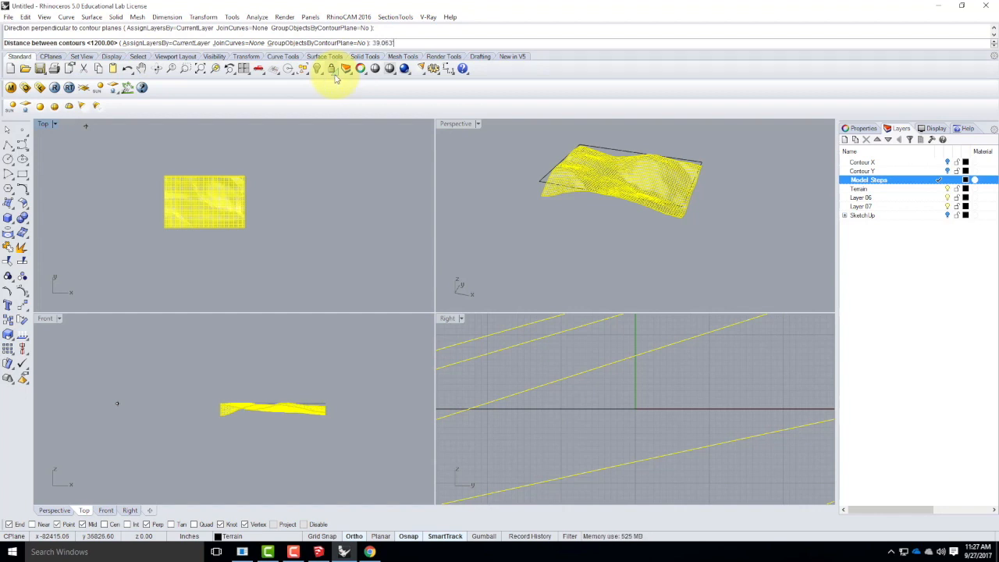
pyautogui.press('Return')
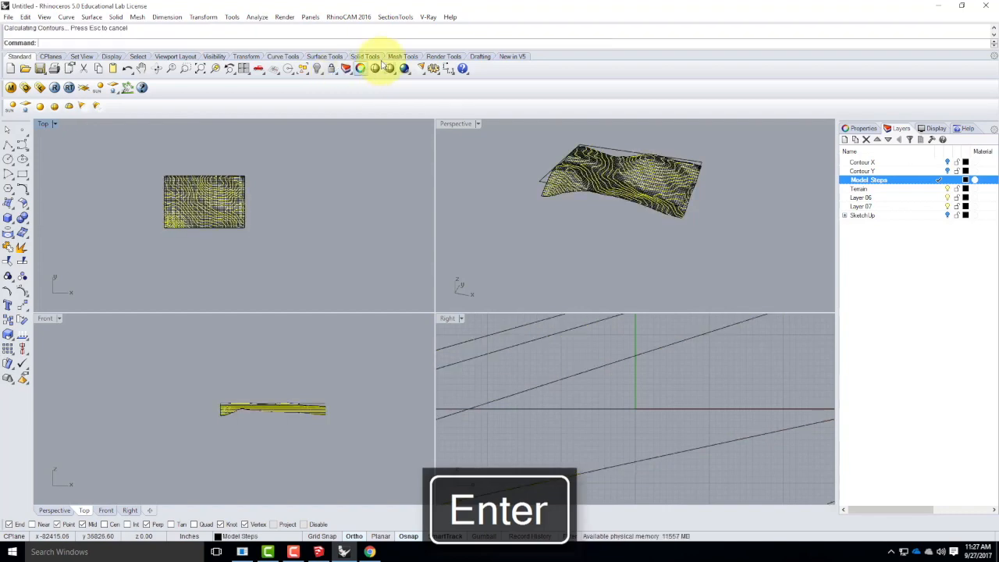
# Maximize the Perspective viewport, turn off the Terrain, Layer 06 and Layer 07 layers, and deselect the contour curves.
pyautogui.doubleClick(451, 125)
pyautogui.moveTo(456, 237); pyautogui.dragTo(743, 225, button='right')
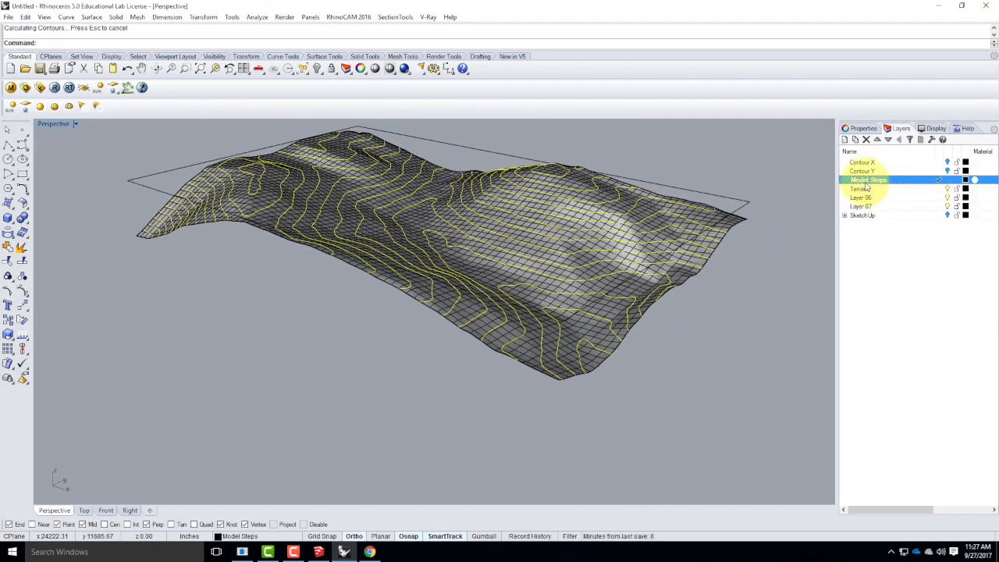
pyautogui.click(949, 189)
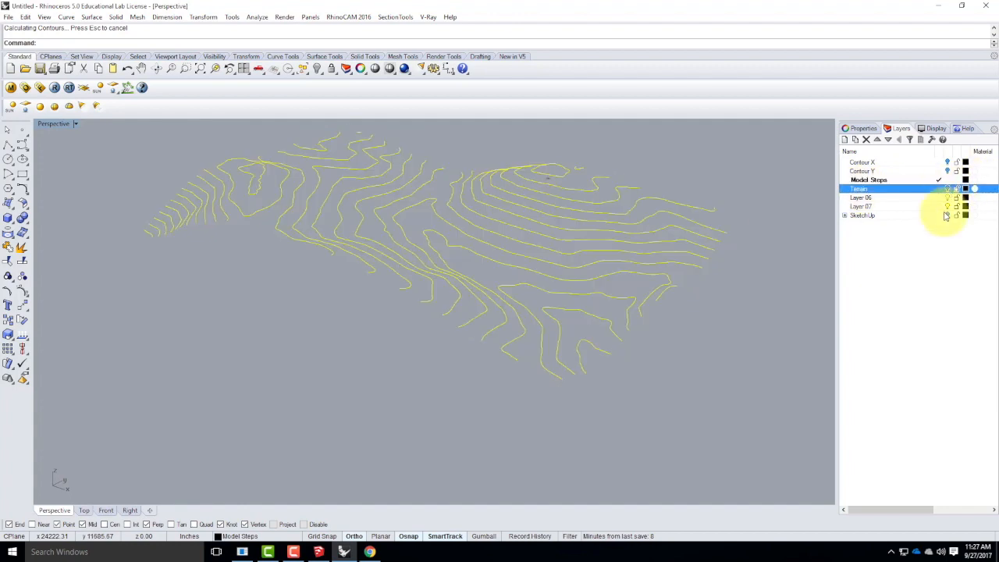
pyautogui.click(949, 198)
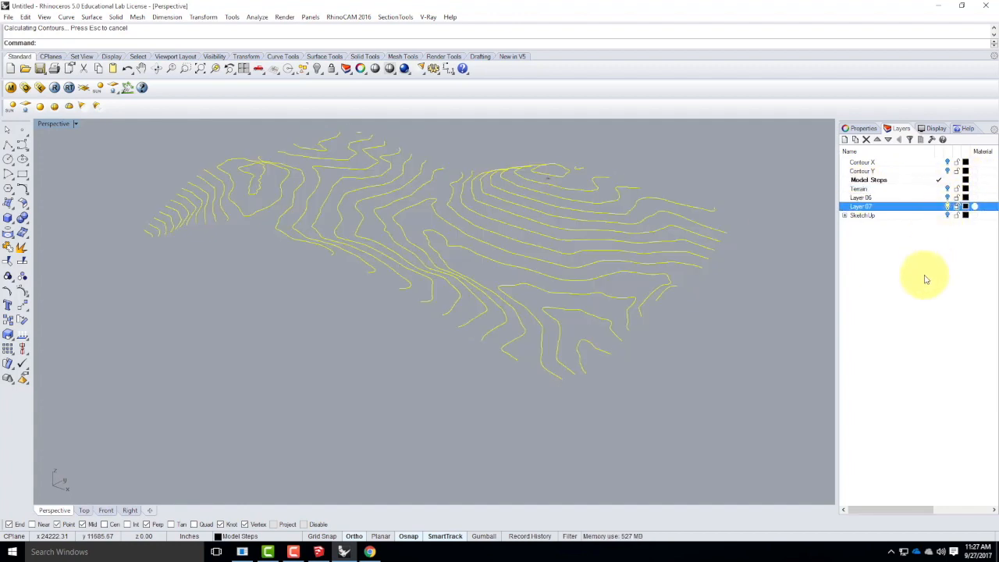
pyautogui.click(631, 388)
# Make Layer 06 the current layer, rename it Model Sides, and set its layer color to Red.
pyautogui.moveTo(631, 388); pyautogui.dragTo(234, 352, button='right')
pyautogui.moveTo(663, 366); pyautogui.dragTo(584, 333, button='right')
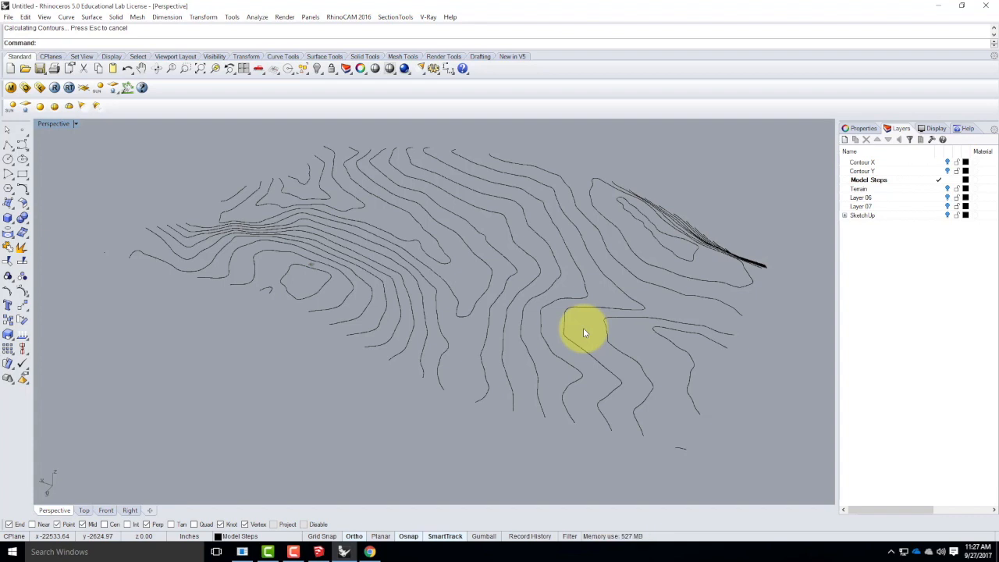
pyautogui.moveTo(560, 353); pyautogui.dragTo(497, 298, button='right')
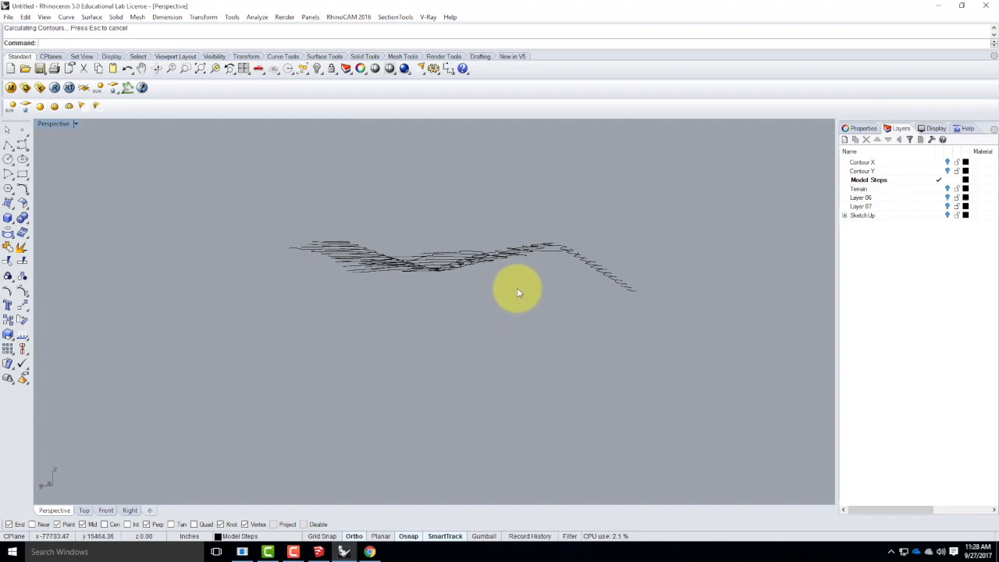
pyautogui.moveTo(618, 211)
pyautogui.mouseDown(button='right')
pyautogui.moveTo(541, 250)
pyautogui.moveTo(760, 233)
pyautogui.mouseUp(button='right')
pyautogui.click(862, 206)
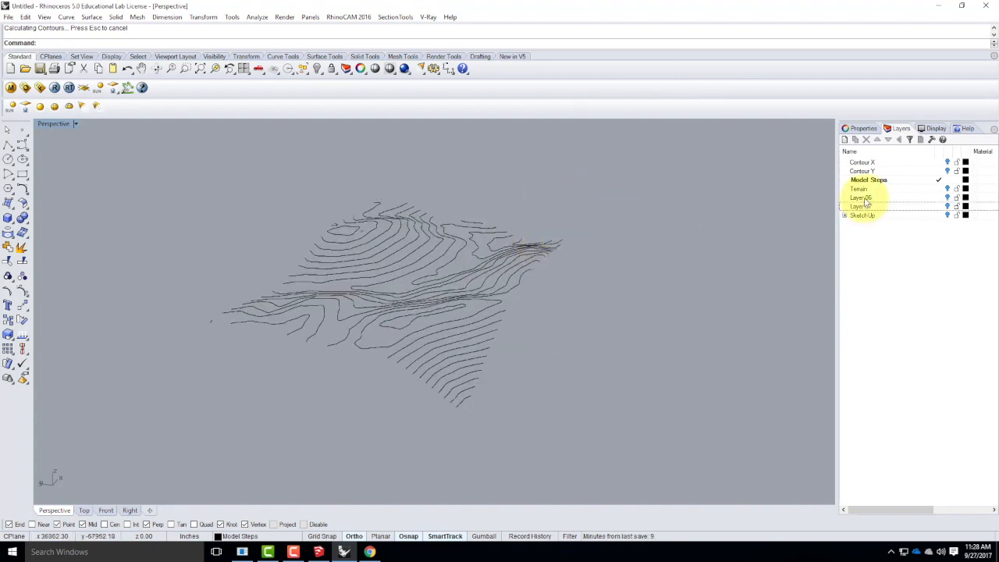
pyautogui.doubleClick(863, 198)
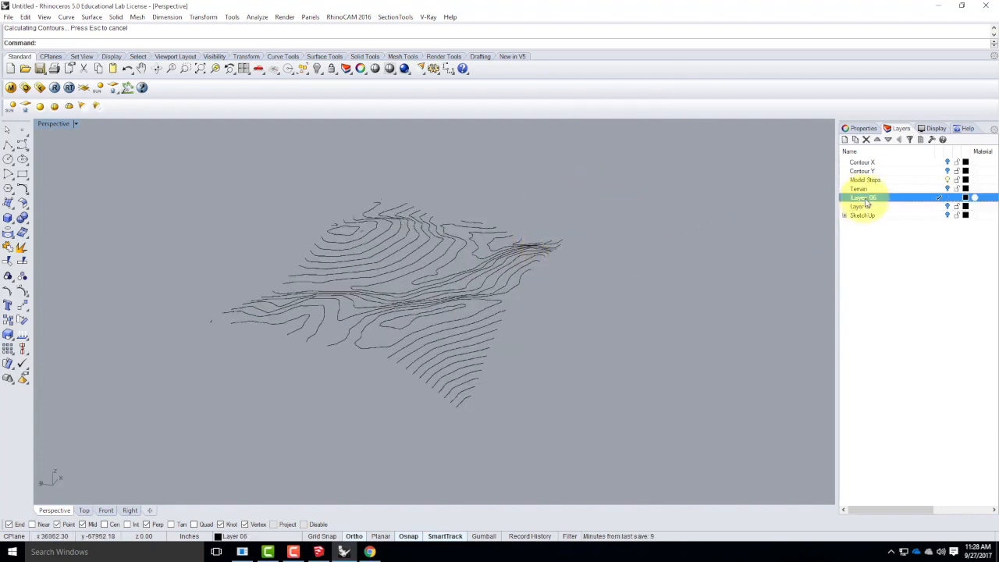
pyautogui.click(868, 199)
pyautogui.write('Model Sides')
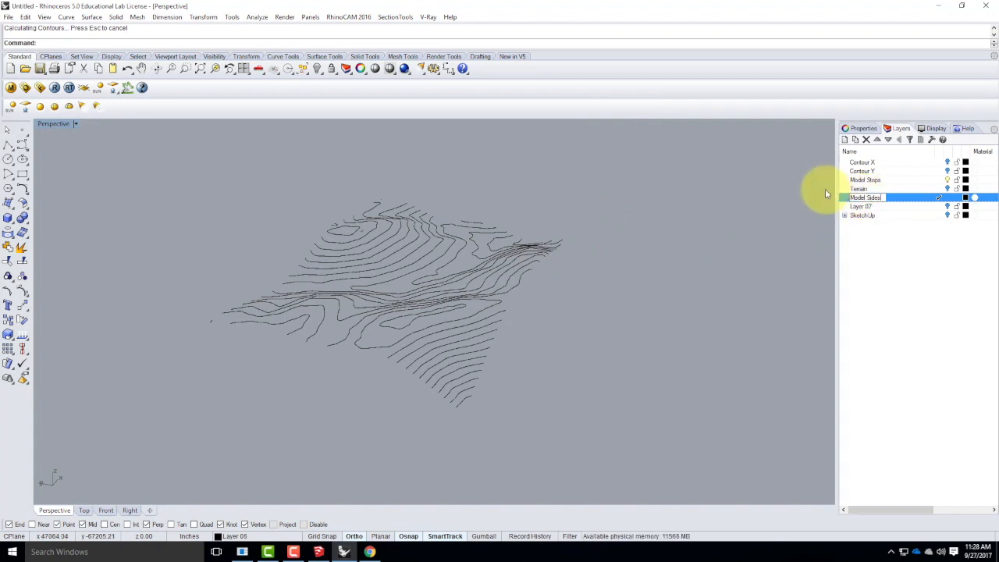
pyautogui.click(968, 200)
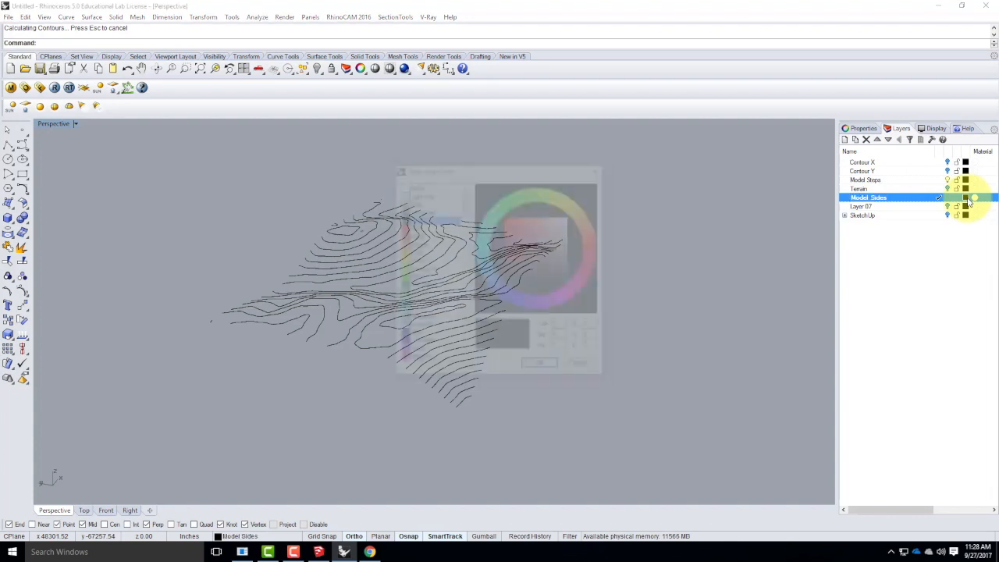
pyautogui.click(428, 227)
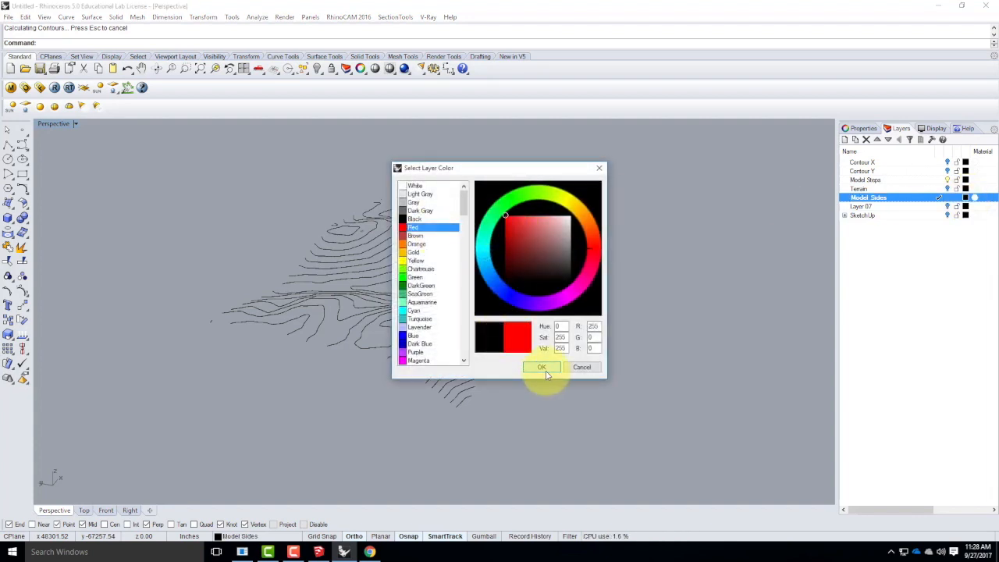
pyautogui.click(542, 368)
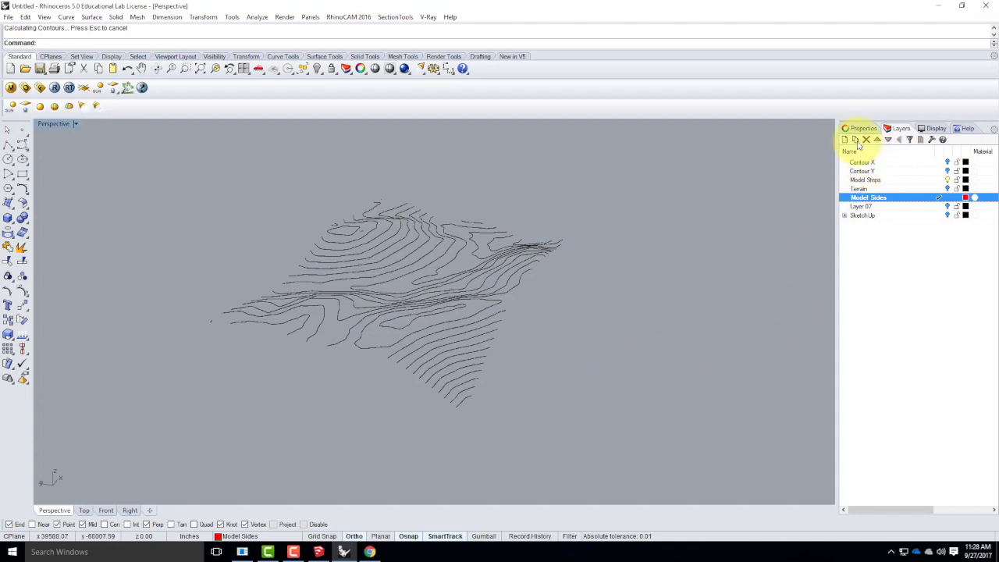
# Move Model Sides directly below Model Steps and nest both layers under a new parent layer named Model.
pyautogui.click(878, 140)
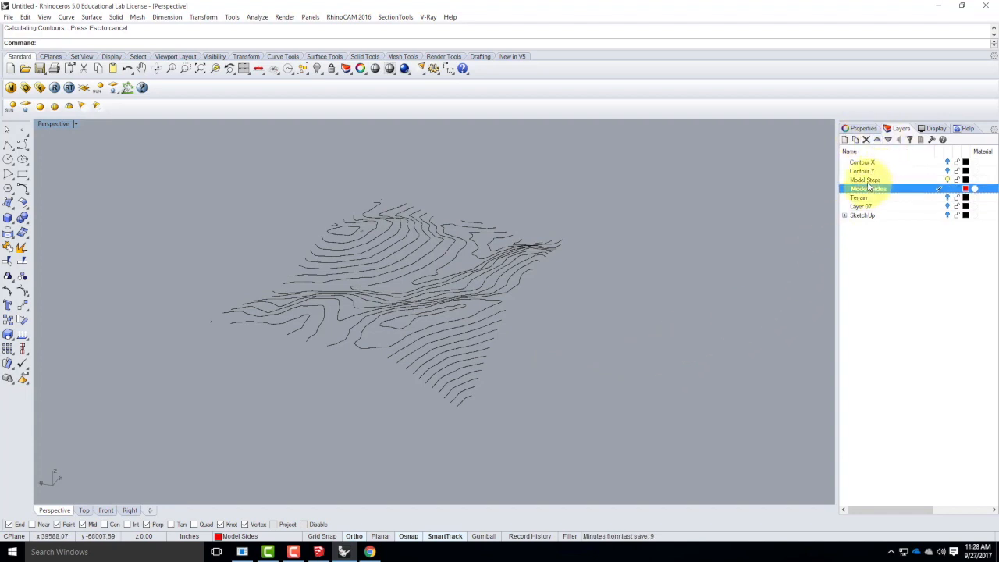
pyautogui.click(865, 182)
pyautogui.click(869, 189)
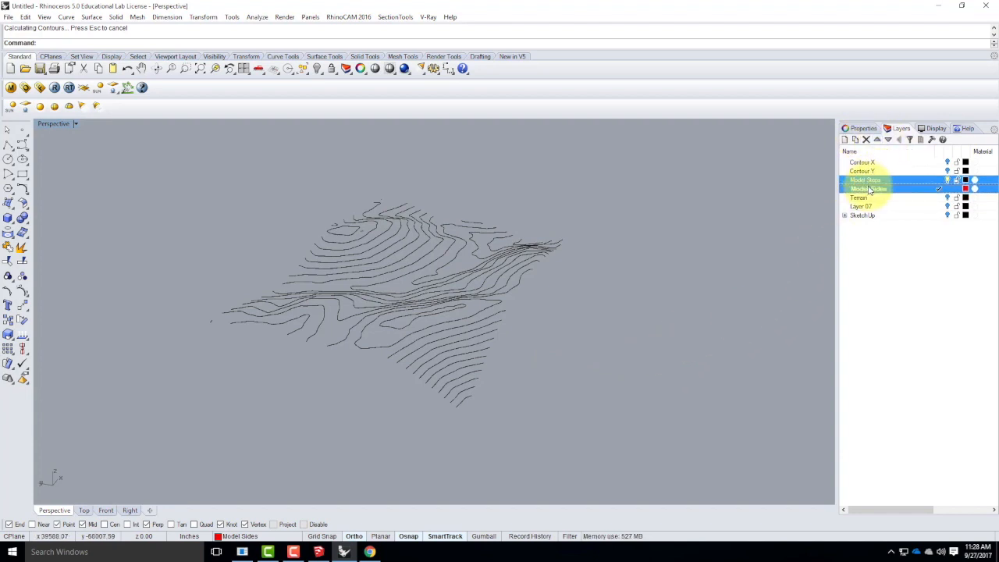
pyautogui.click(844, 139)
pyautogui.write('H')
pyautogui.press('Return')
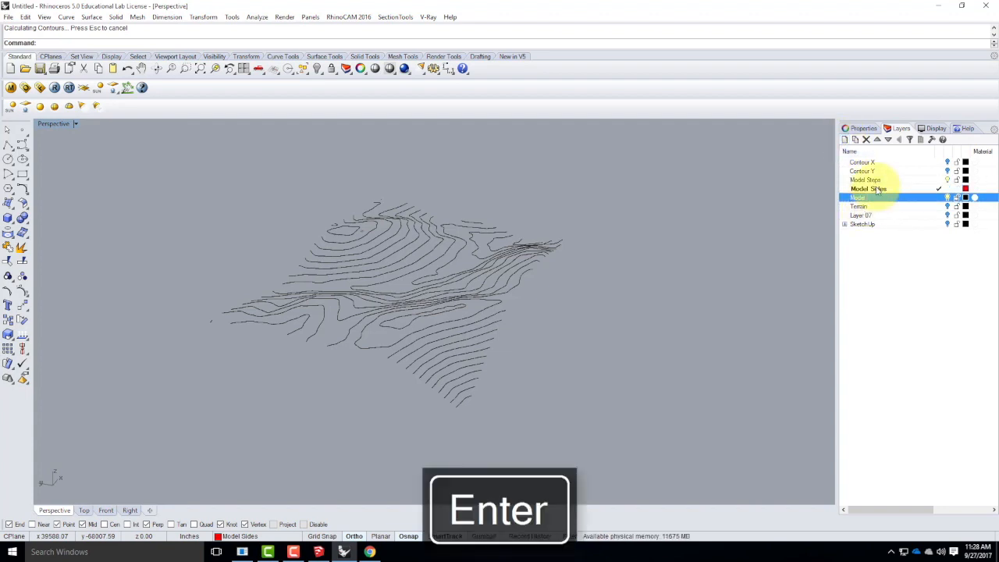
pyautogui.click(872, 182)
pyautogui.keyDown('ctrl'); pyautogui.click(872, 190); pyautogui.keyUp('ctrl')
pyautogui.moveTo(871, 191); pyautogui.dragTo(870, 208)
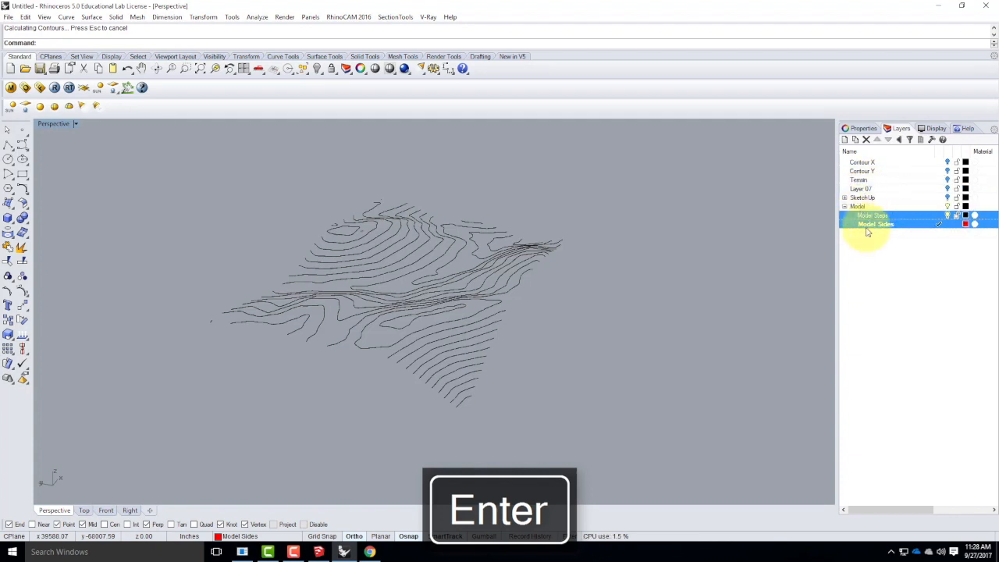
# Create a new top-level layer outside the Model group and name it Old Work.
pyautogui.click(871, 215)
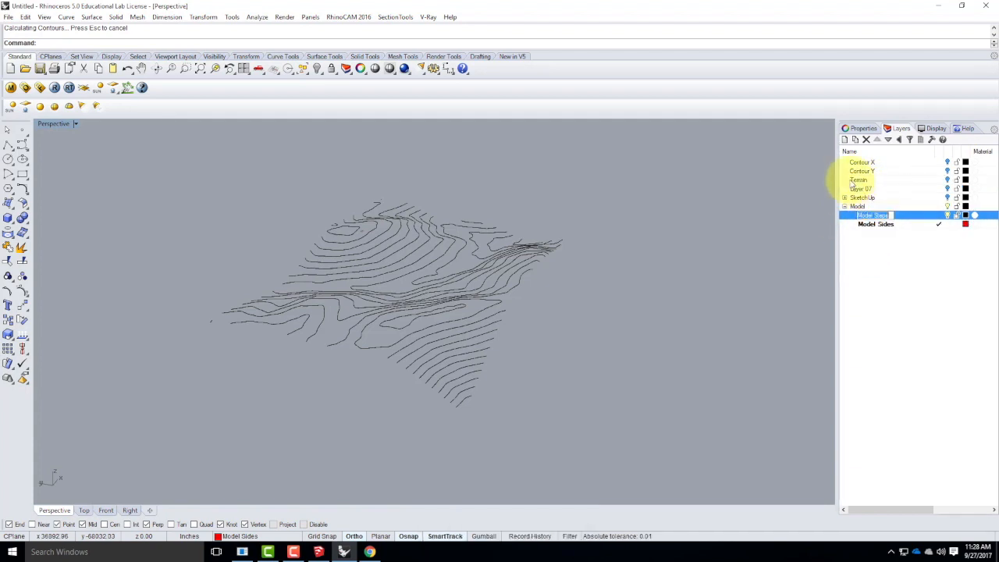
pyautogui.click(846, 139)
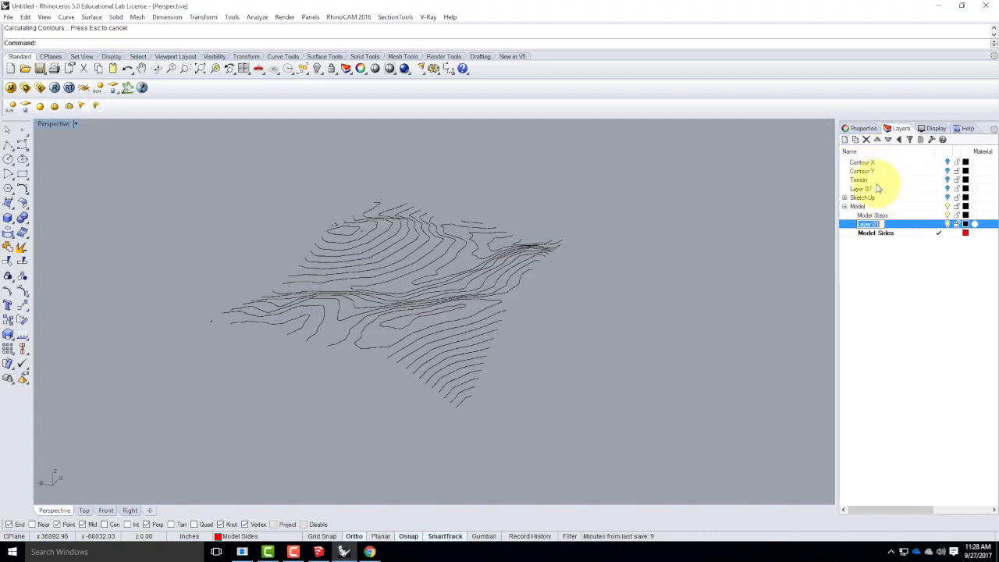
pyautogui.click(900, 141)
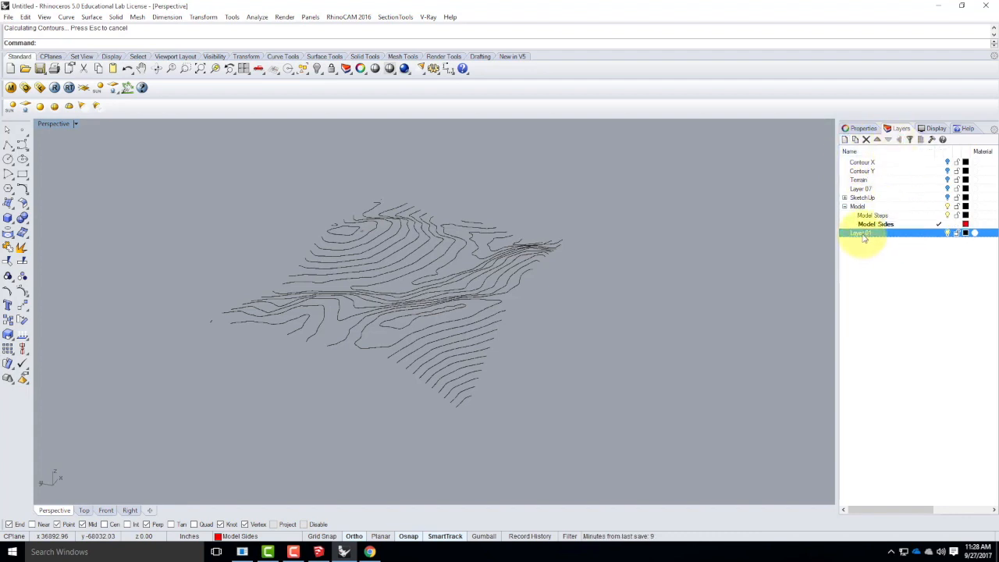
pyautogui.click(873, 234)
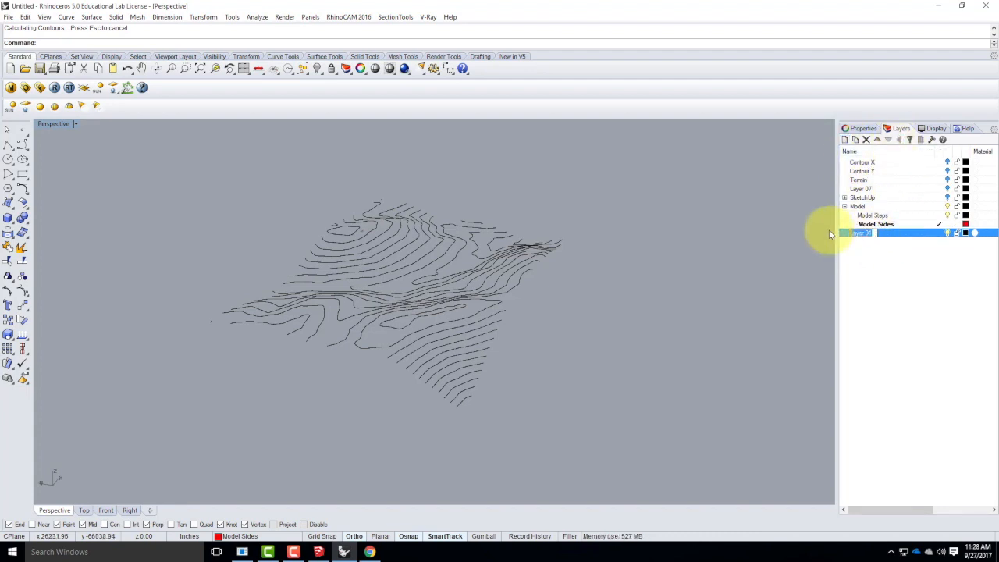
pyautogui.write('Cld w')
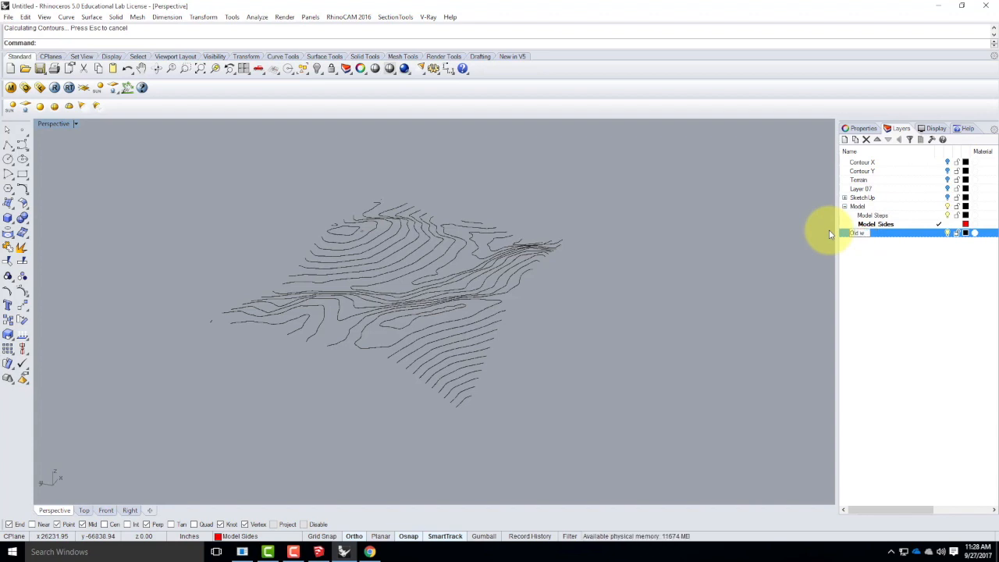
pyautogui.write('oork')
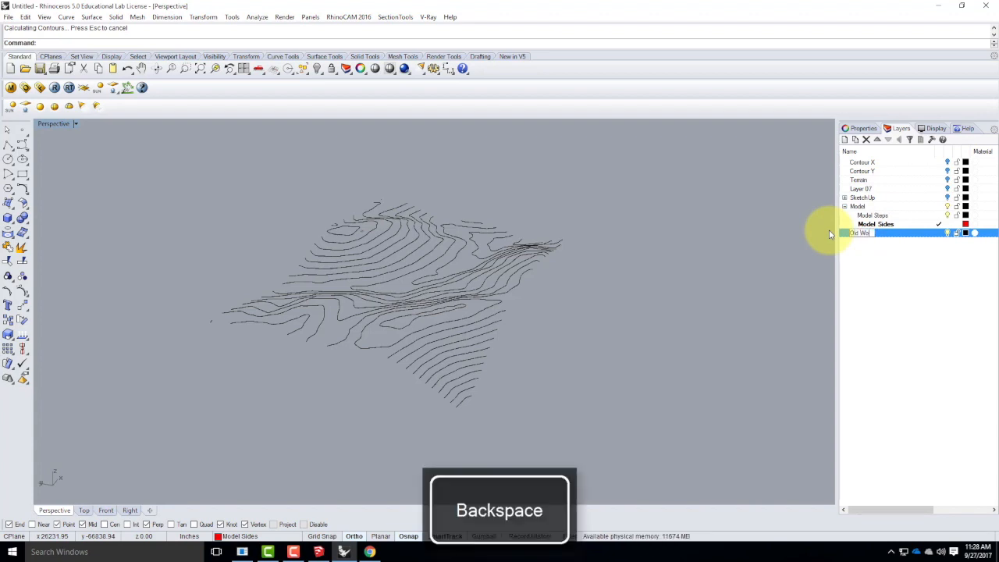
pyautogui.press('Return')
# Nest the Contour X, Contour Y, Terrain, Layer 07 and SketchUp layers under Old Work and collapse that group.
pyautogui.click(862, 162)
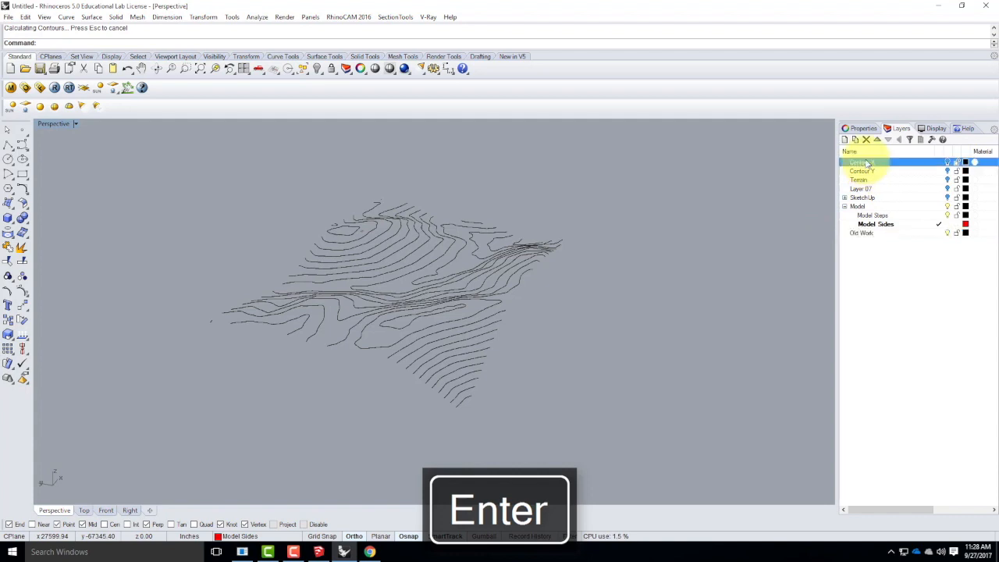
pyautogui.keyDown('shift'); pyautogui.click(867, 197); pyautogui.keyUp('shift')
pyautogui.moveTo(867, 170); pyautogui.dragTo(861, 234)
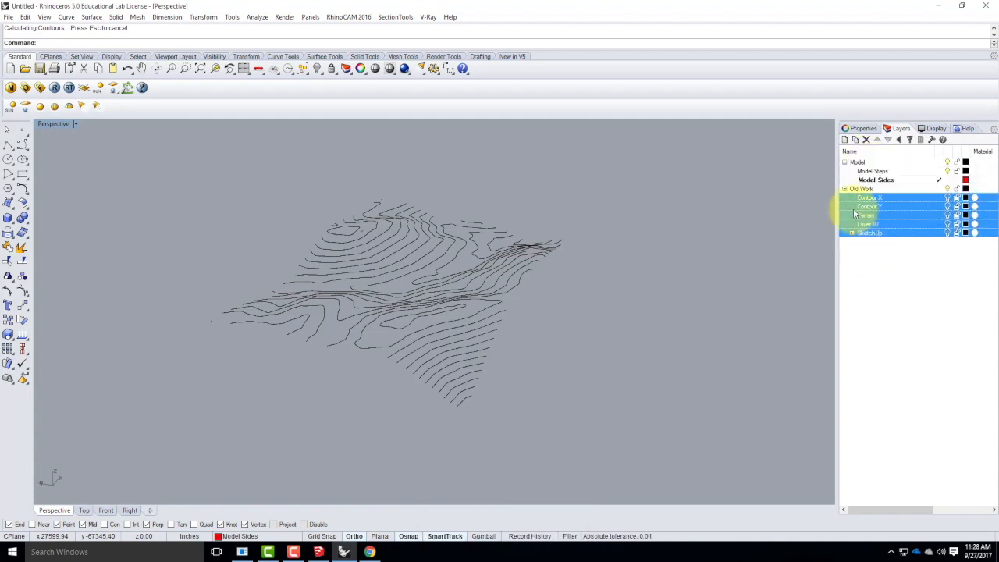
pyautogui.click(844, 189)
pyautogui.click(880, 235)
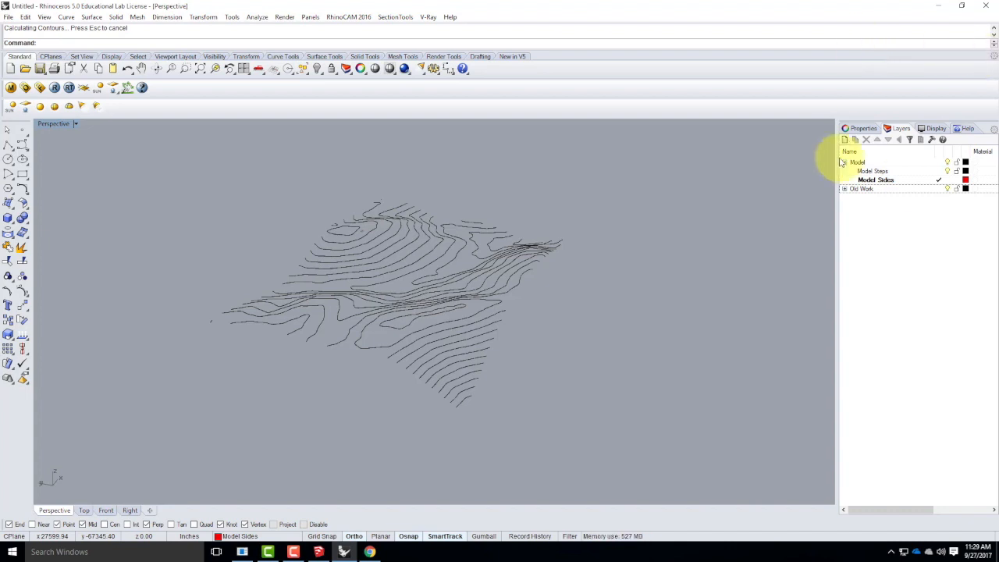
# Place multiple point objects on the contour endpoints along one straight edge of the cropped terrain, from corner to corner.
pyautogui.moveTo(633, 305); pyautogui.dragTo(597, 296, button='right')
pyautogui.moveTo(355, 343); pyautogui.dragTo(417, 342, button='right')
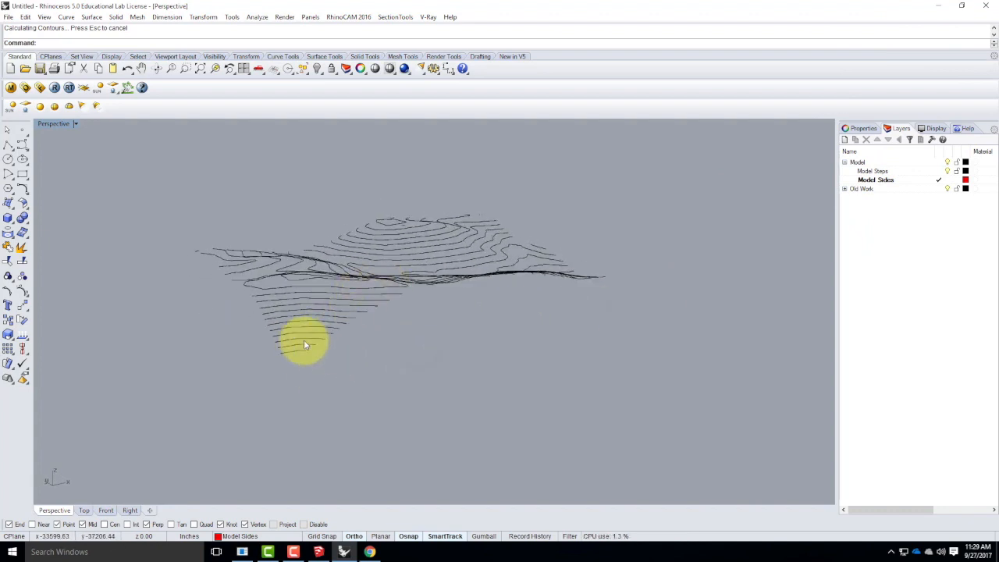
pyautogui.scroll(4, 306, 348)
pyautogui.moveTo(388, 288); pyautogui.dragTo(616, 414, button='right')
pyautogui.moveTo(232, 272); pyautogui.dragTo(261, 299, button='right')
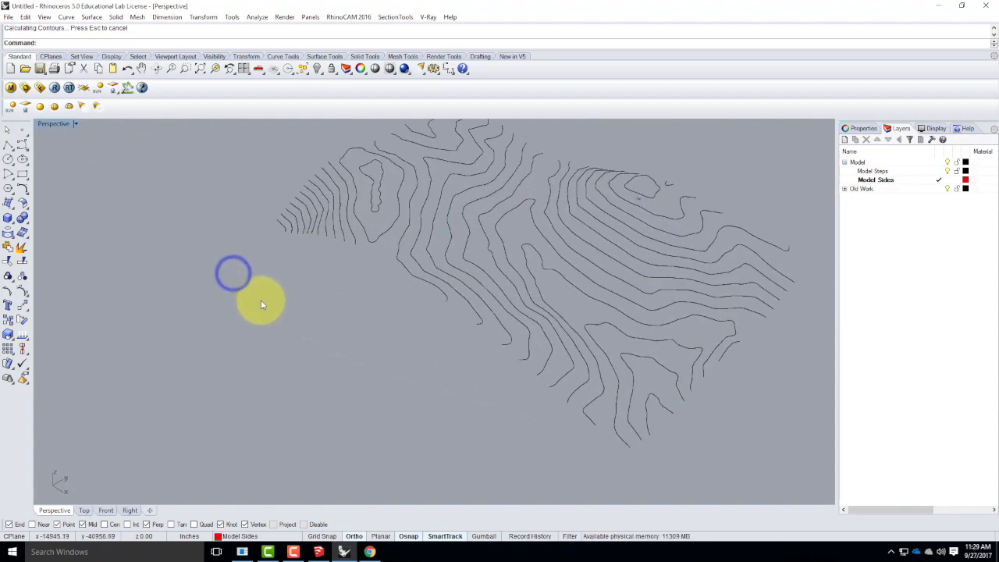
pyautogui.click(28, 137)
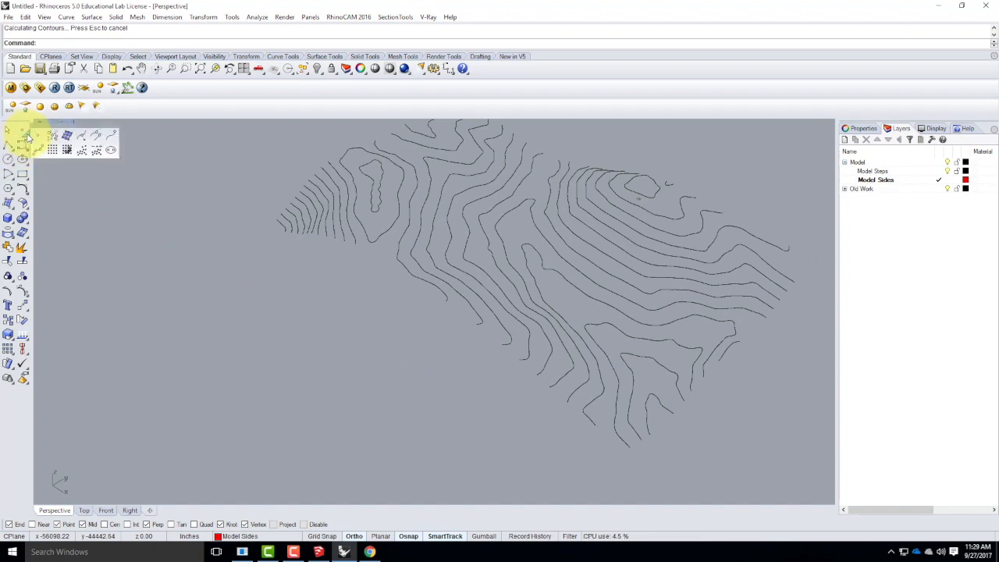
pyautogui.click(22, 135)
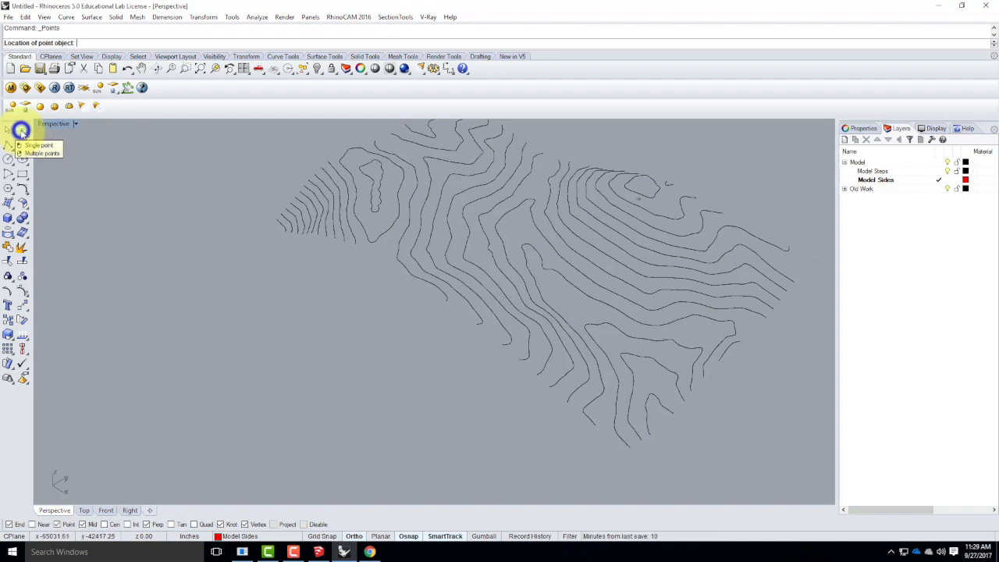
pyautogui.rightClick(22, 135)
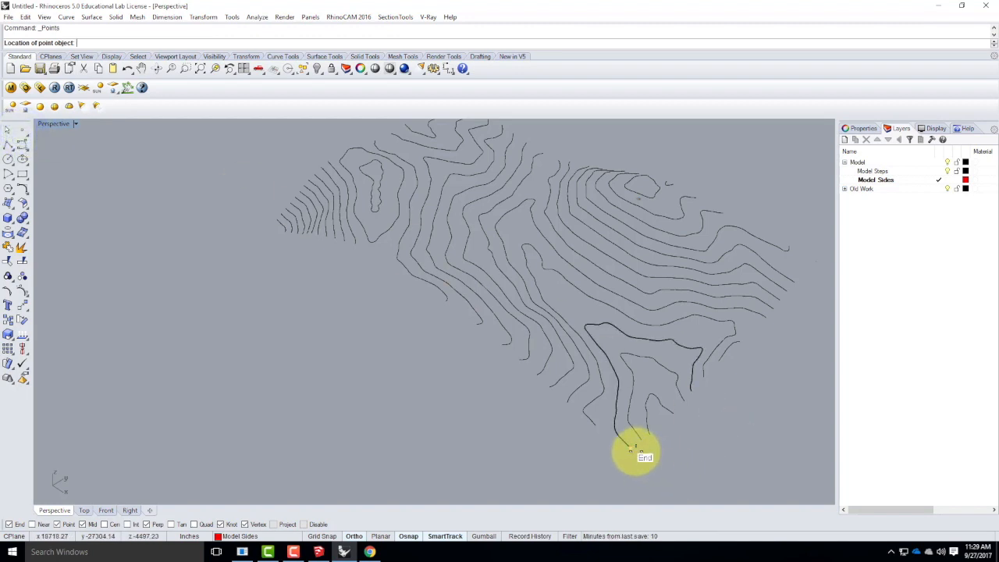
pyautogui.click(641, 441)
pyautogui.click(642, 442)
pyautogui.click(650, 438)
pyautogui.click(672, 414)
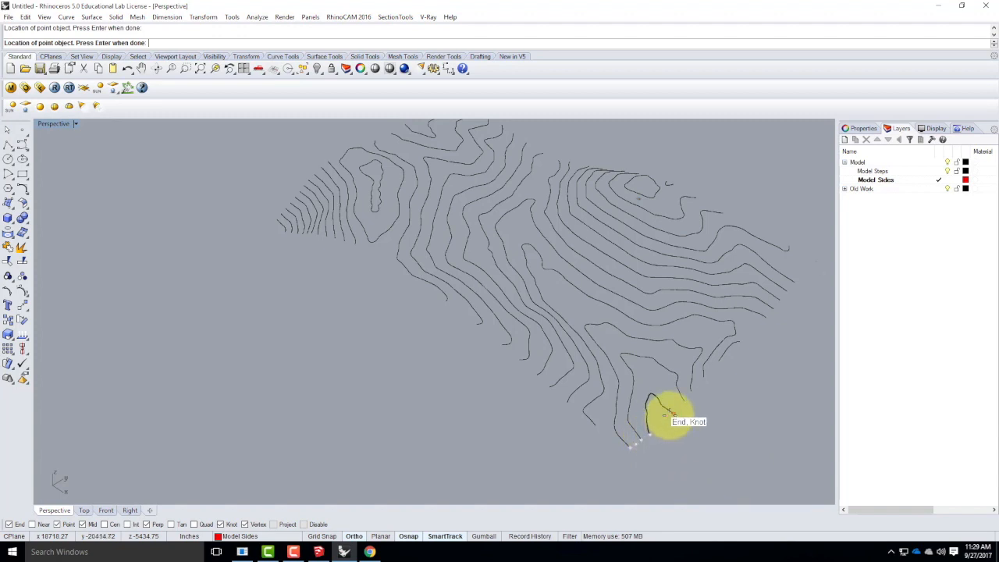
pyautogui.click(683, 403)
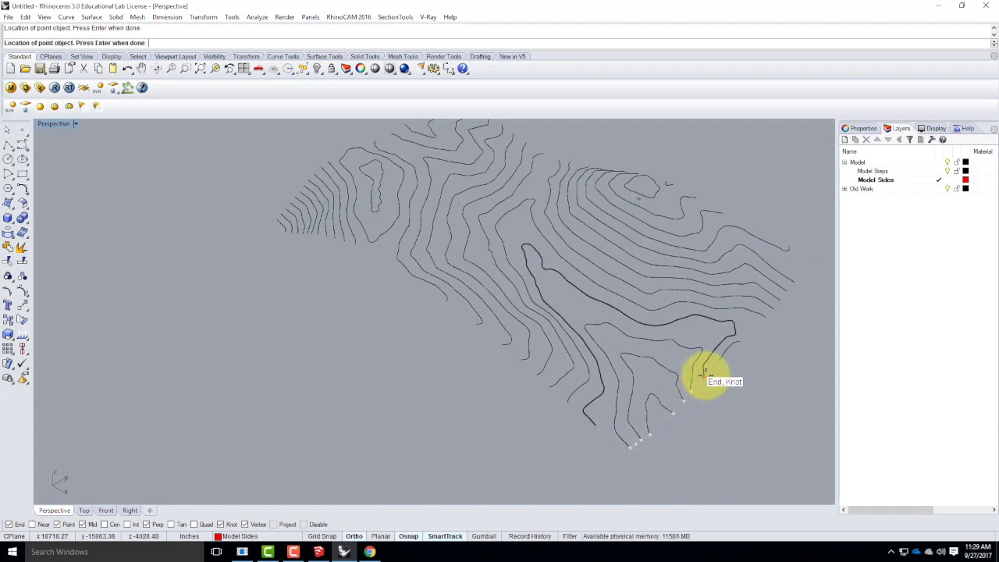
pyautogui.click(740, 341)
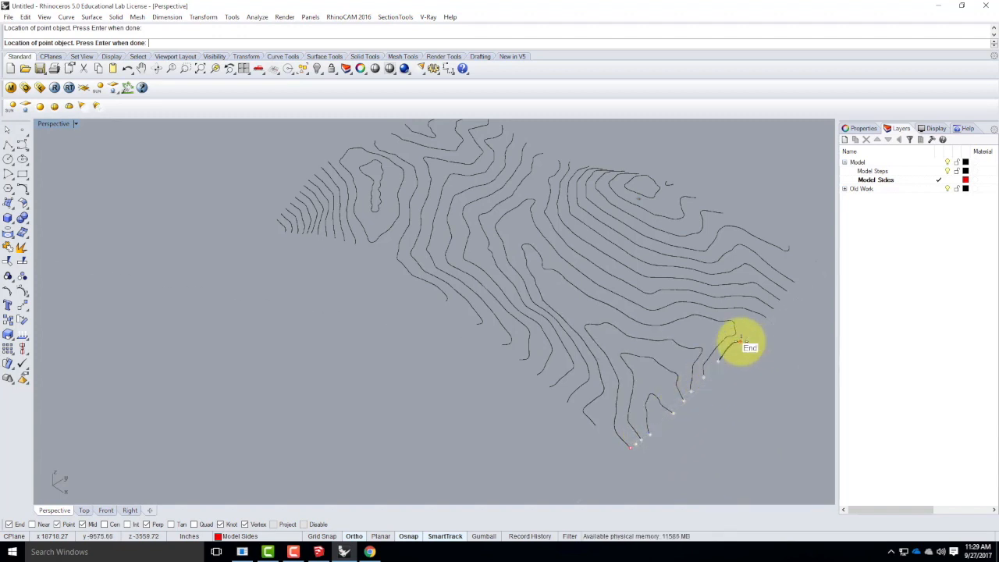
pyautogui.click(776, 313)
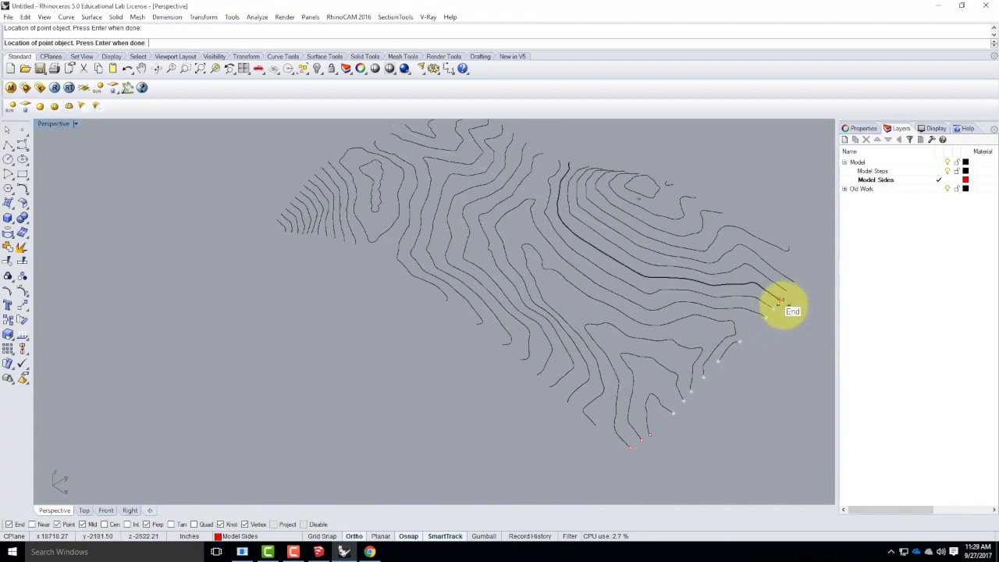
pyautogui.click(787, 306)
pyautogui.click(792, 295)
pyautogui.click(795, 283)
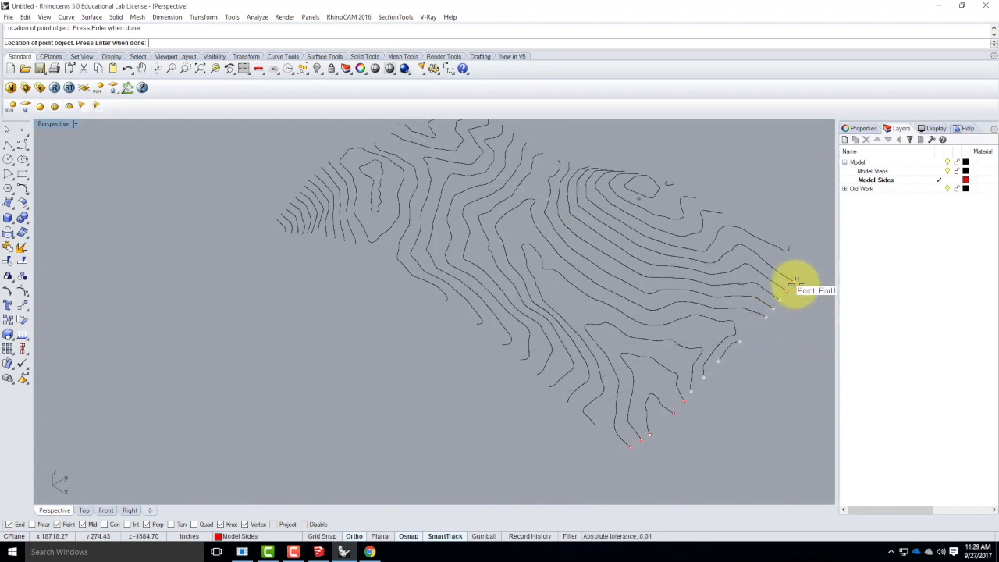
pyautogui.press('Return')
# Select all the edge points, without any contour curves, using SelPt.
pyautogui.moveTo(581, 320); pyautogui.dragTo(546, 349, button='right')
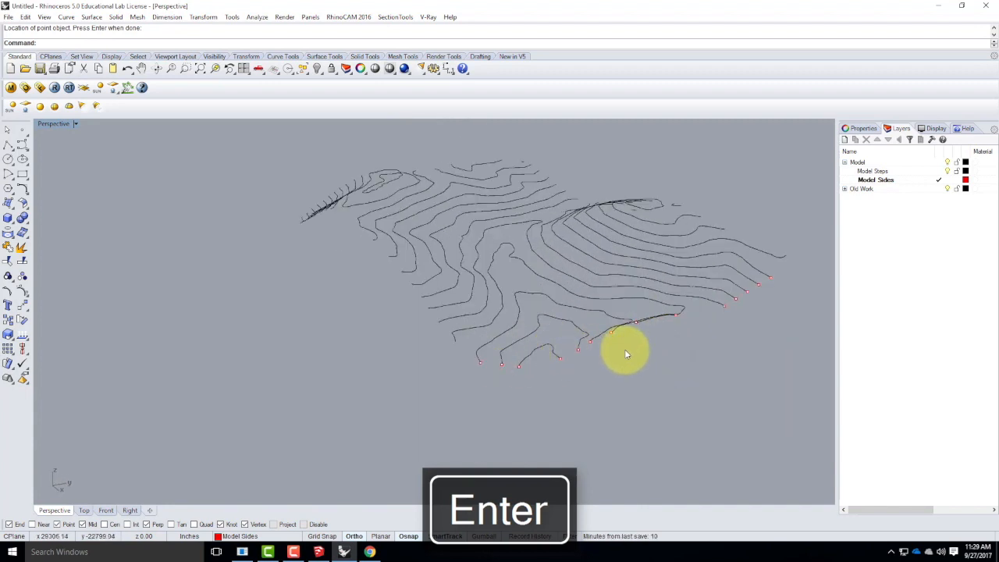
pyautogui.moveTo(463, 367); pyautogui.dragTo(544, 382, button='right')
pyautogui.moveTo(606, 357); pyautogui.dragTo(535, 384, button='right')
pyautogui.moveTo(730, 161); pyautogui.dragTo(772, 402)
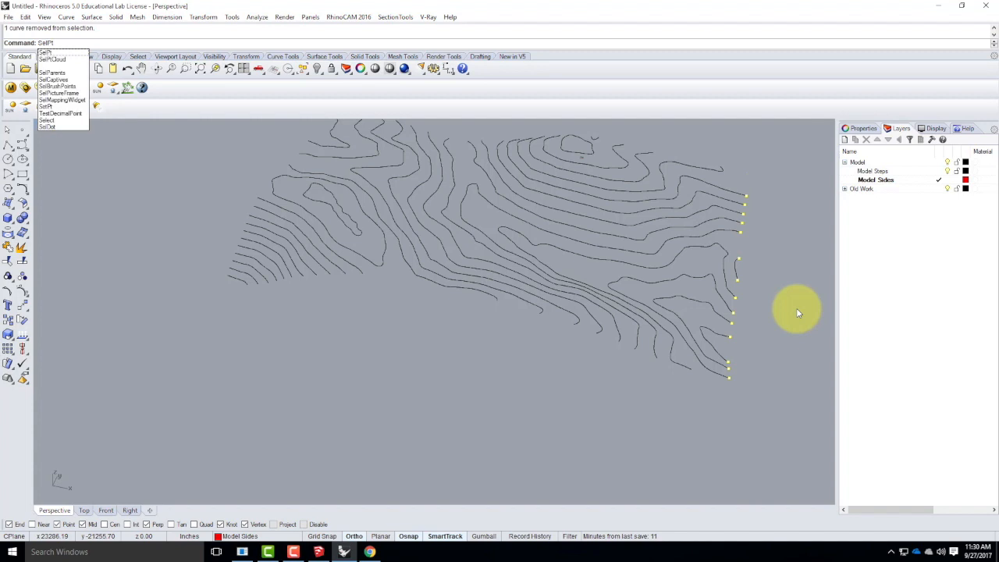
pyautogui.press('Return')
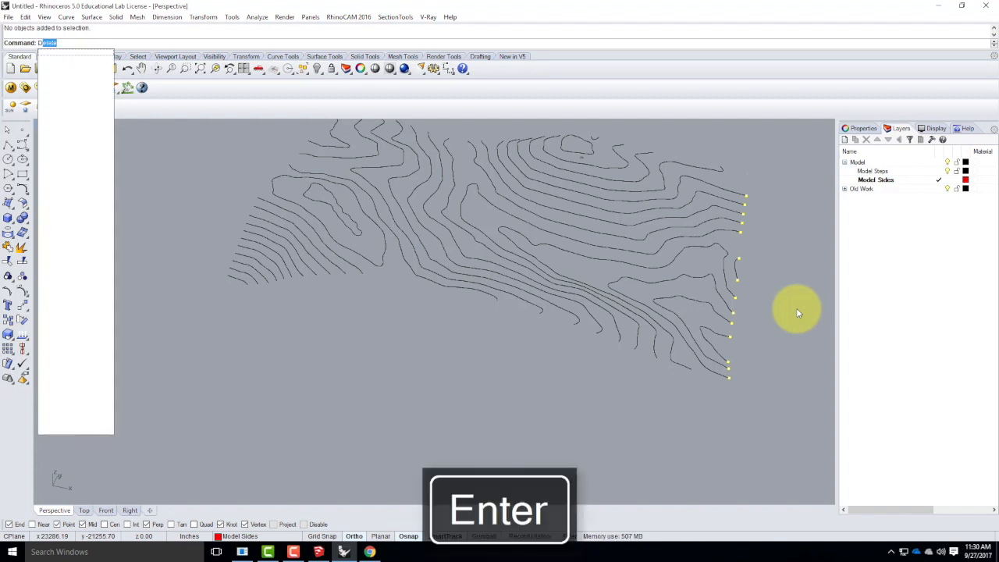
pyautogui.press('BackSpace')
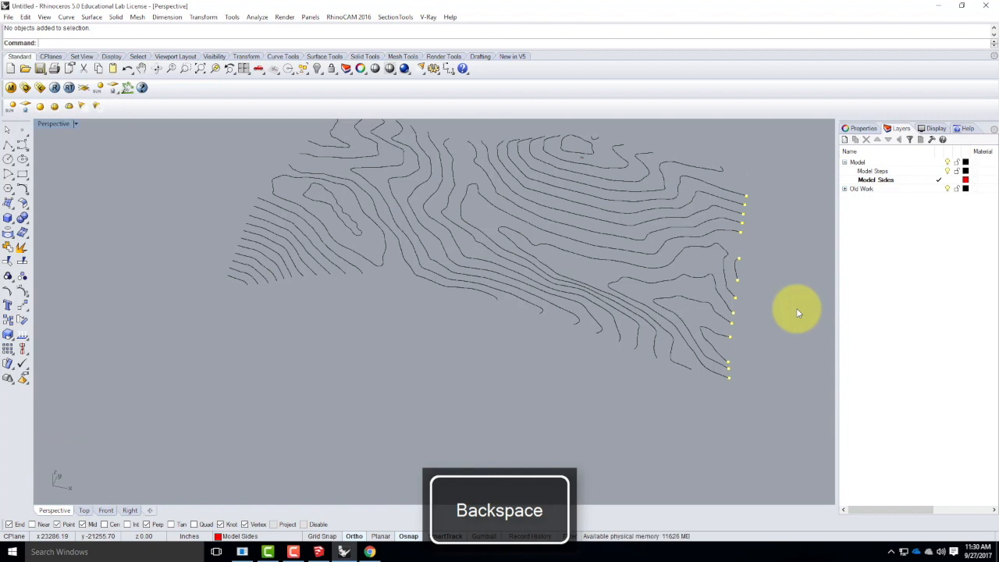
# Rotate the selected points with Rotate3D about an axis along the terrain edge, from vertical down to horizontal, without copying.
pyautogui.write('Rotate3D')
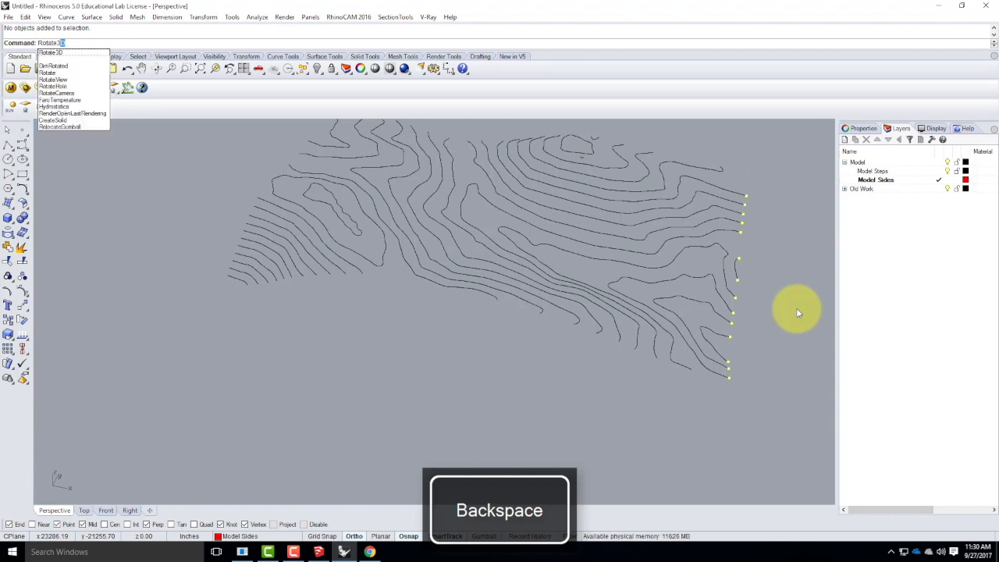
pyautogui.press('Return')
pyautogui.scroll(6, 752, 381)
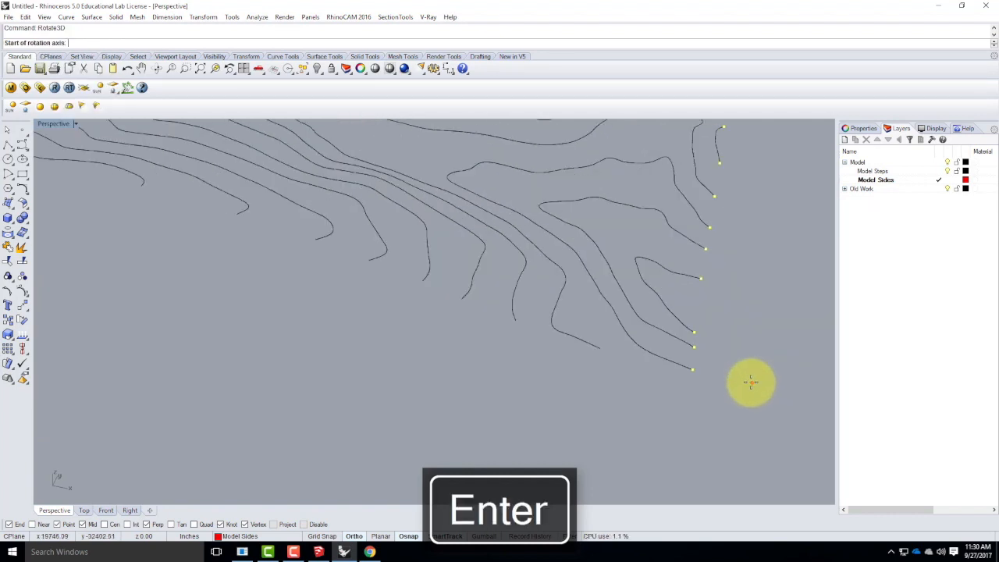
pyautogui.click(467, 256)
pyautogui.scroll(-8, 421, 273)
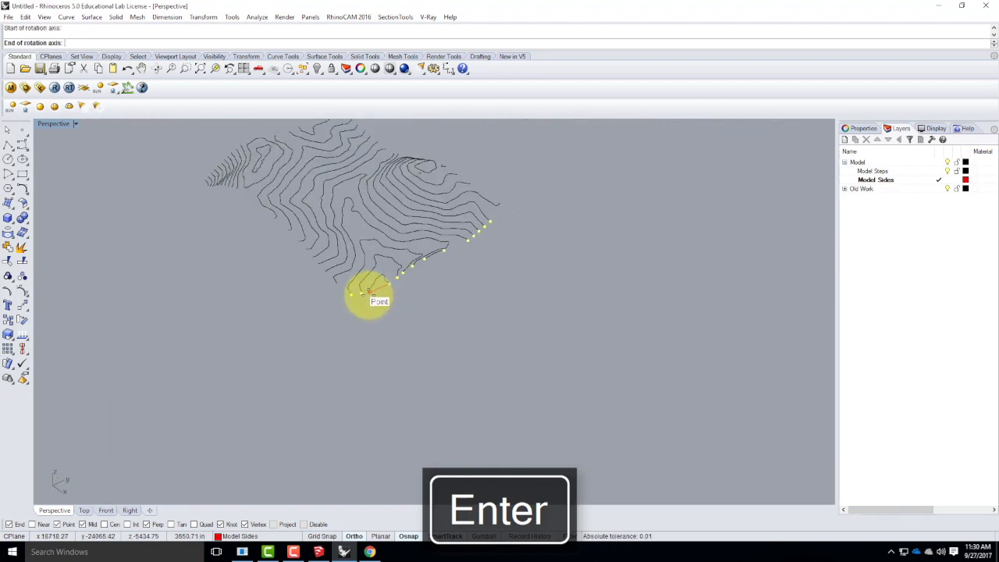
pyautogui.click(507, 269)
pyautogui.click(385, 150)
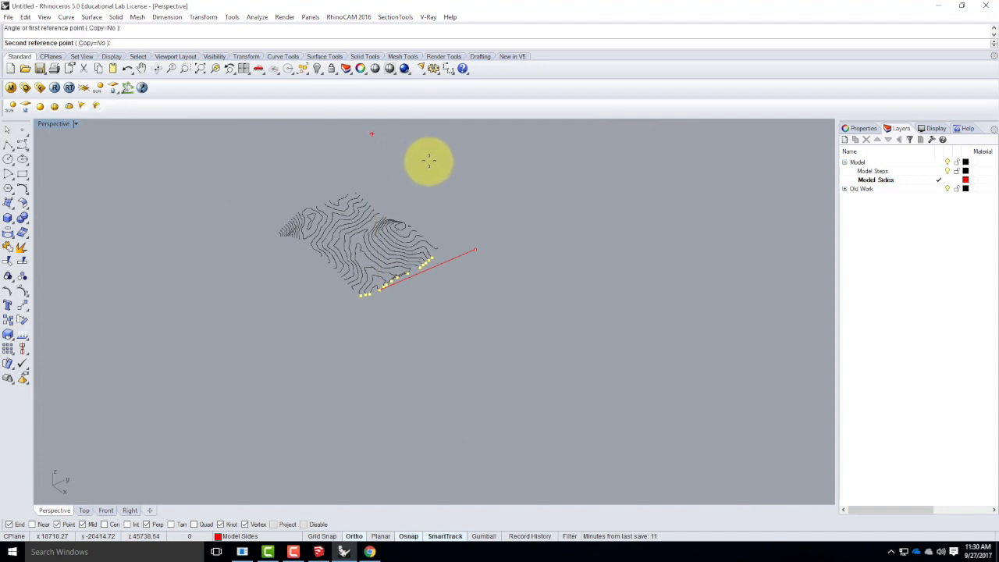
pyautogui.click(539, 266)
# Start a polyline at the flattened corner point and step it inward twice with perpendicular jogs, ending on the lowest contour's first endpoint.
pyautogui.moveTo(364, 302); pyautogui.dragTo(439, 338, button='right')
pyautogui.scroll(3, 426, 343)
pyautogui.scroll(3, 426, 352)
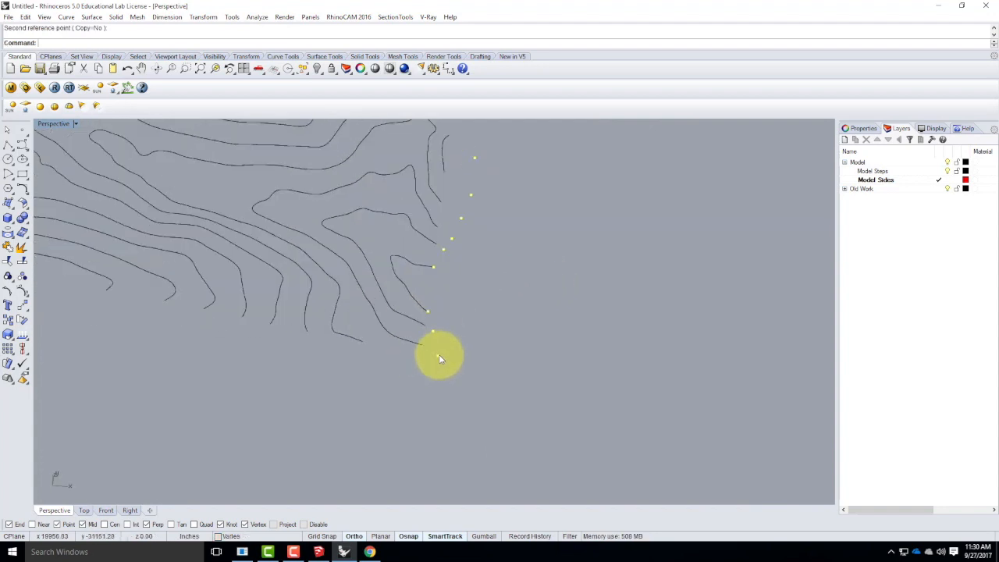
pyautogui.click(7, 149)
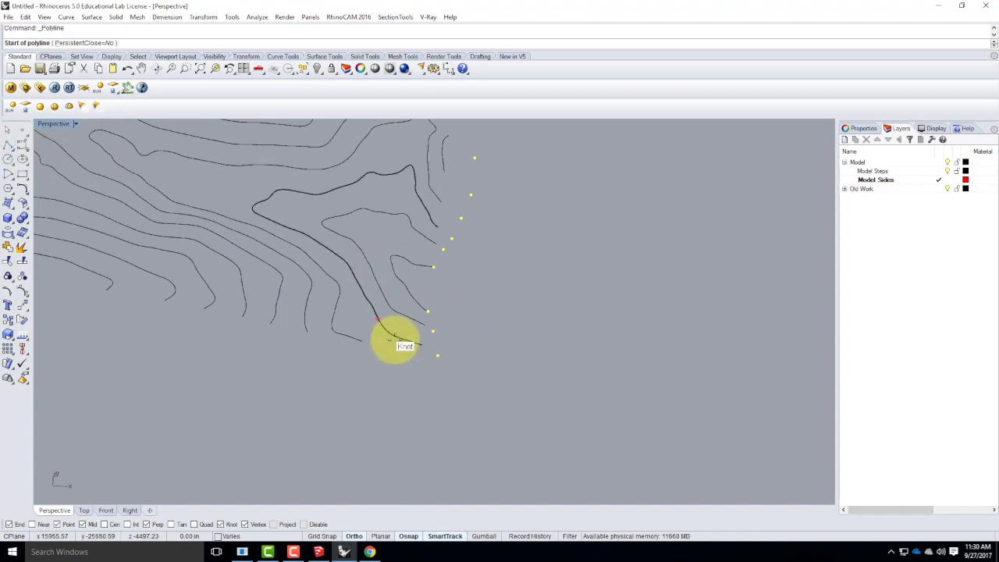
pyautogui.click(437, 355)
pyautogui.scroll(2, 433, 336)
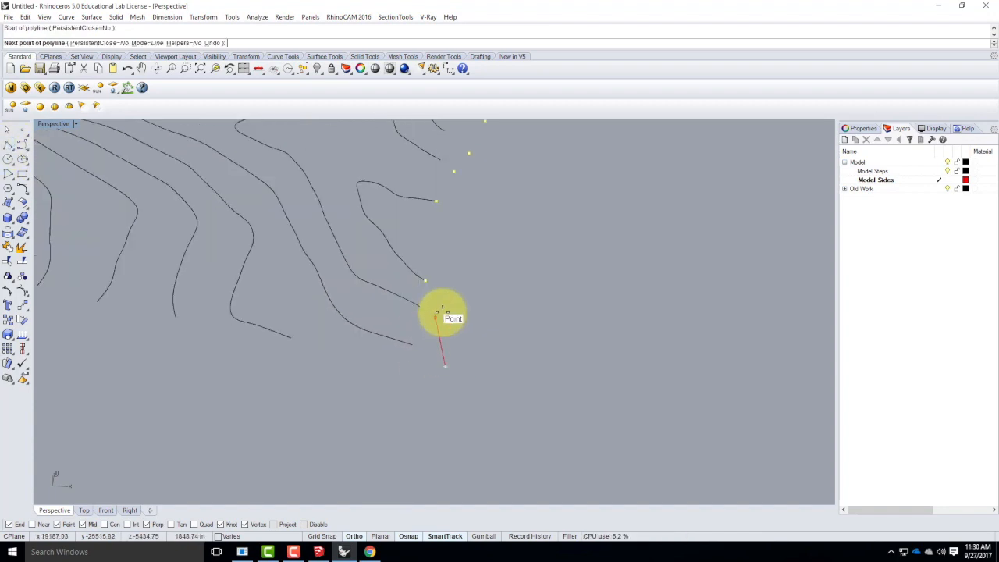
pyautogui.click(430, 363)
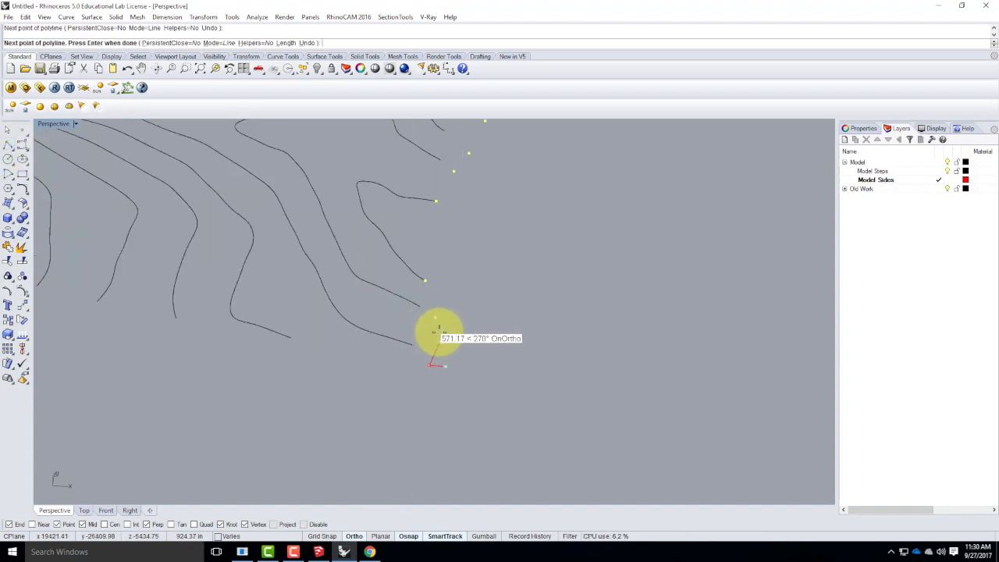
pyautogui.click(435, 317)
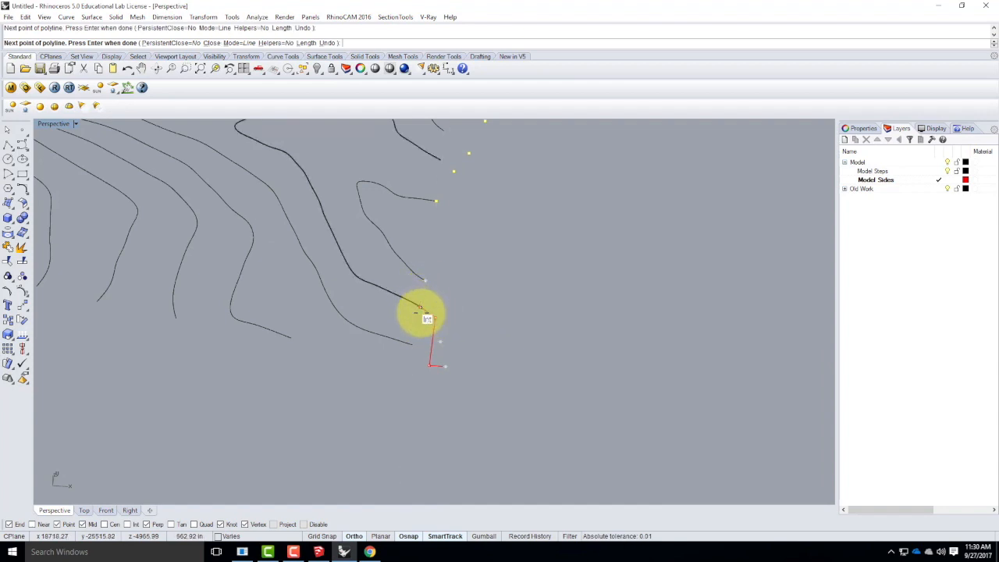
pyautogui.click(421, 315)
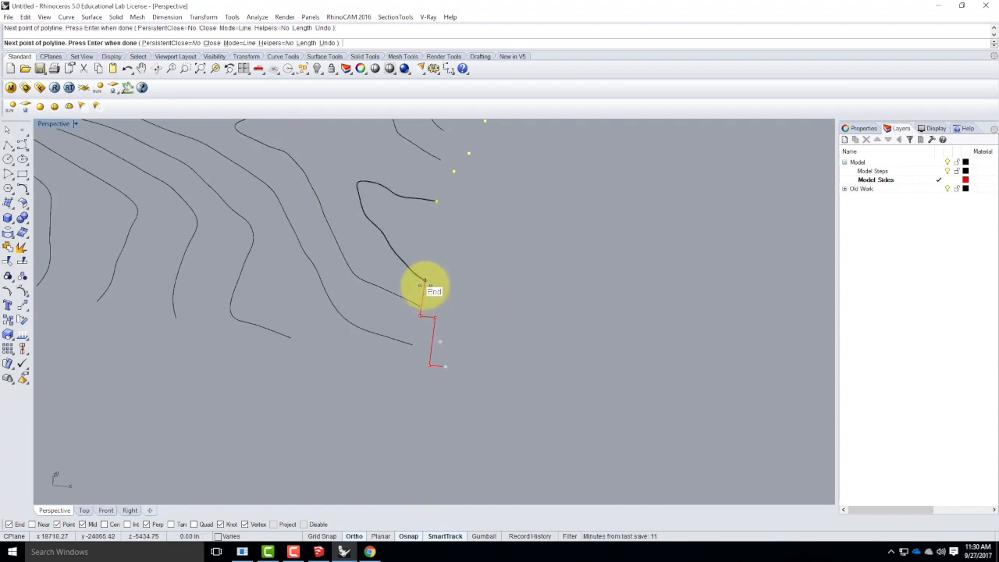
pyautogui.click(426, 279)
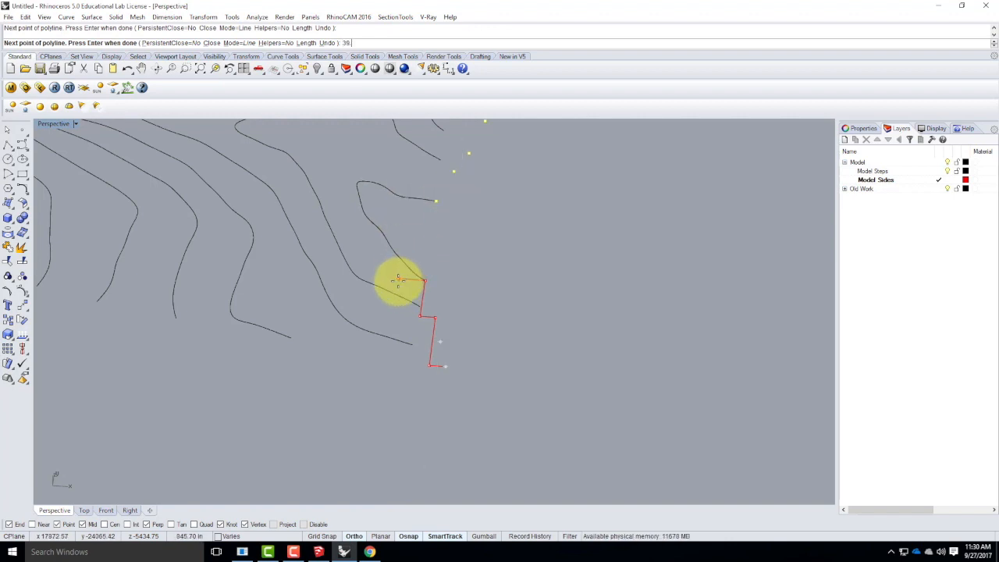
# Add a 39.063' inward jog to the polyline, run it parallel to the edge, and jog out to the lowest contour's other endpoint.
pyautogui.press('Return')
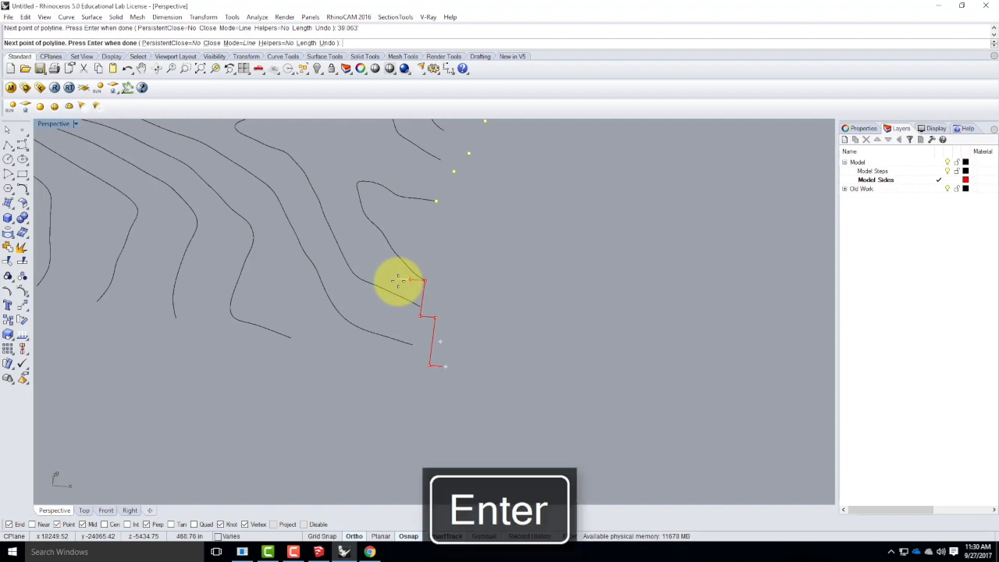
pyautogui.click(410, 277)
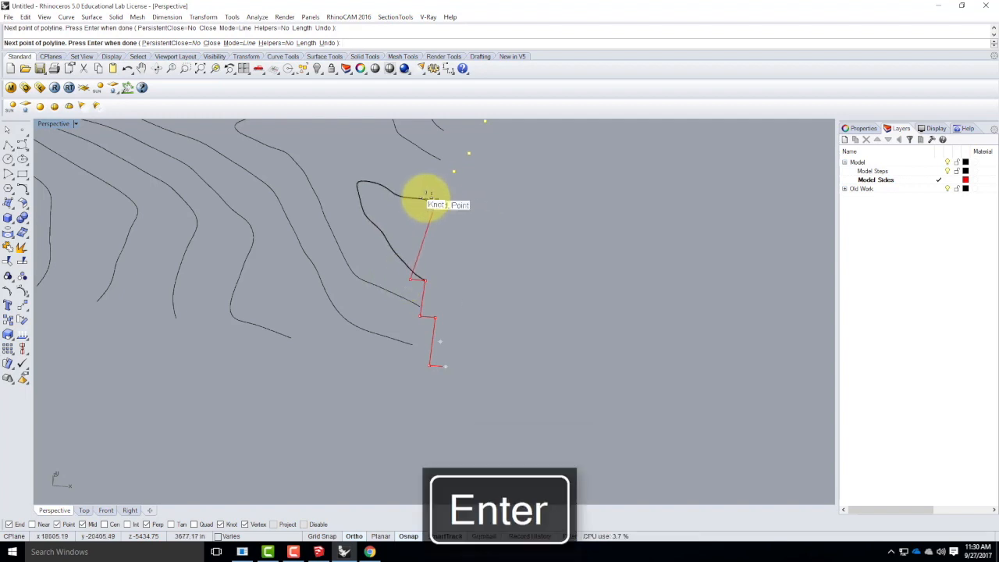
pyautogui.click(422, 204)
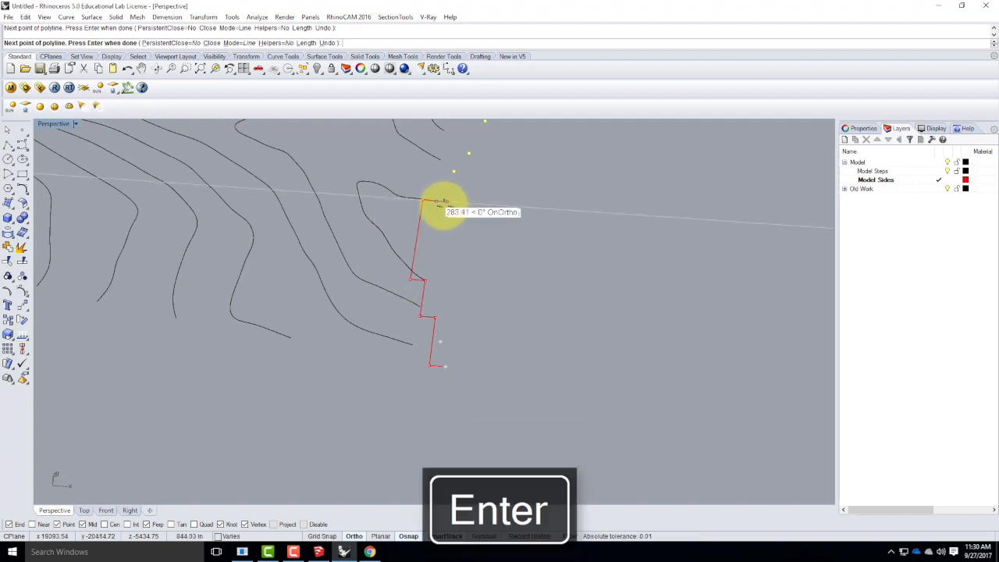
pyautogui.click(438, 200)
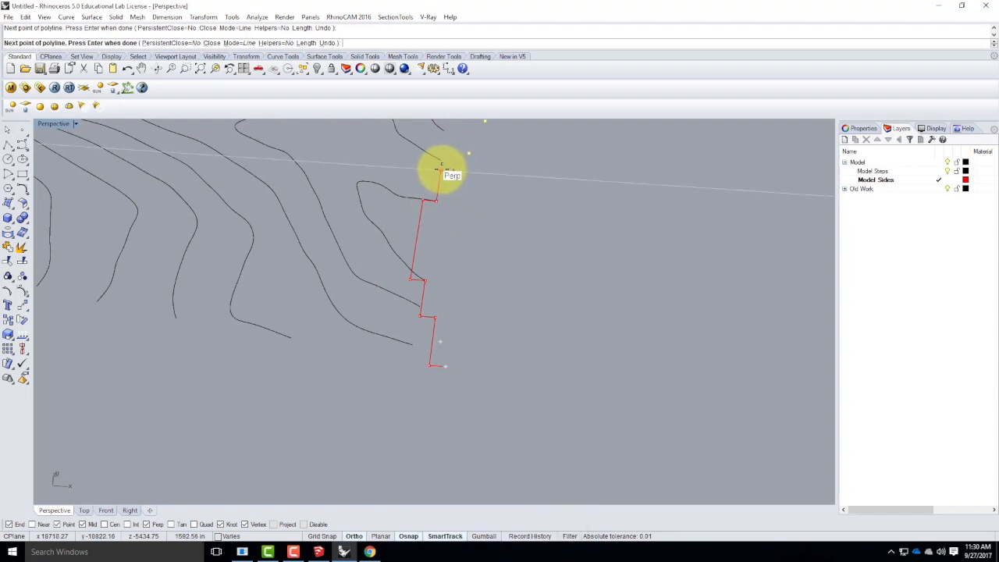
# Continue the stepped polyline through the next four flattened points, alternating runs parallel to the edge with outward perpendicular jogs.
pyautogui.click(443, 171)
pyautogui.click(456, 170)
pyautogui.click(457, 152)
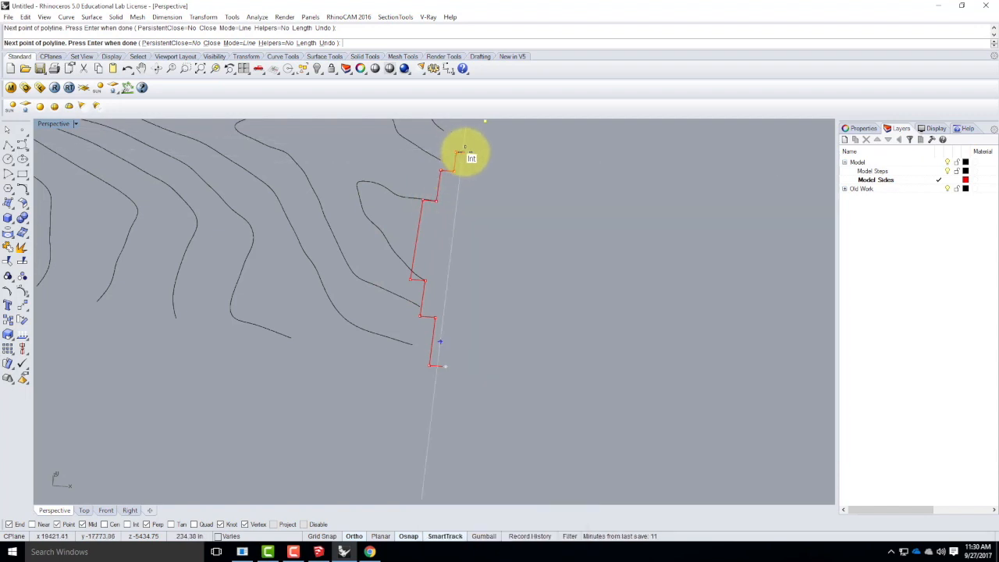
pyautogui.click(469, 154)
pyautogui.scroll(-5, 436, 317)
pyautogui.scroll(-5, 435, 318)
pyautogui.scroll(8, 448, 246)
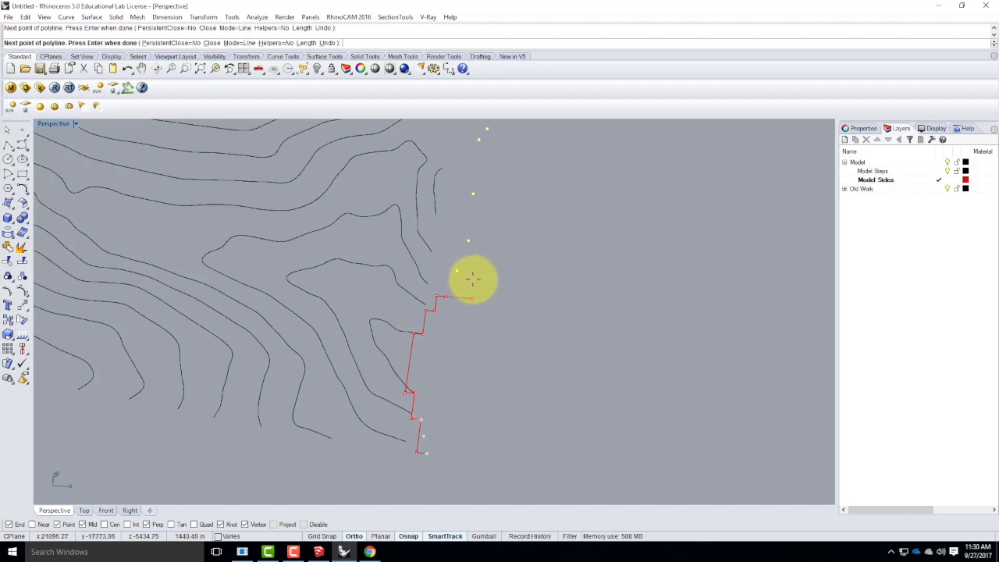
pyautogui.click(448, 271)
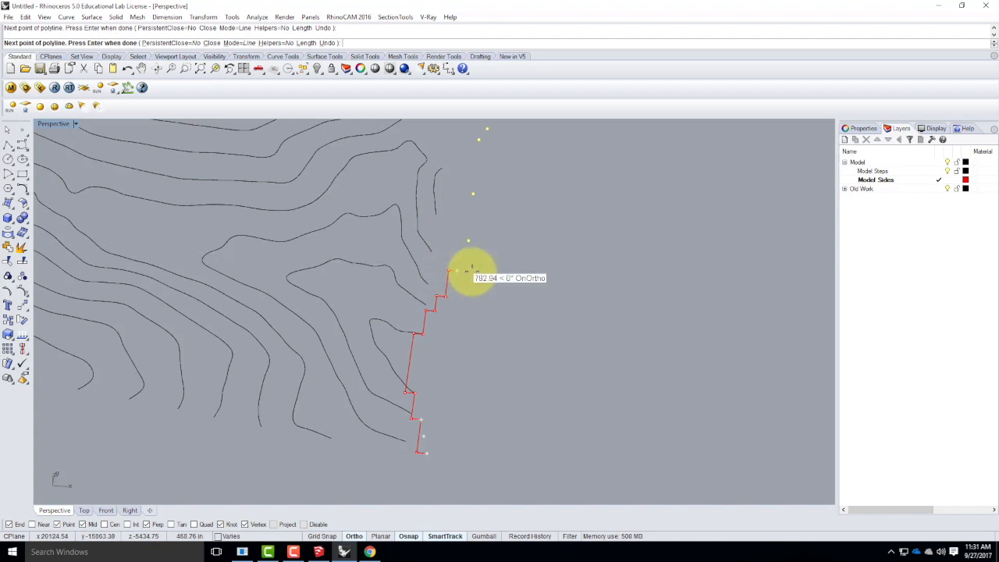
pyautogui.click(457, 271)
pyautogui.click(462, 240)
pyautogui.click(468, 240)
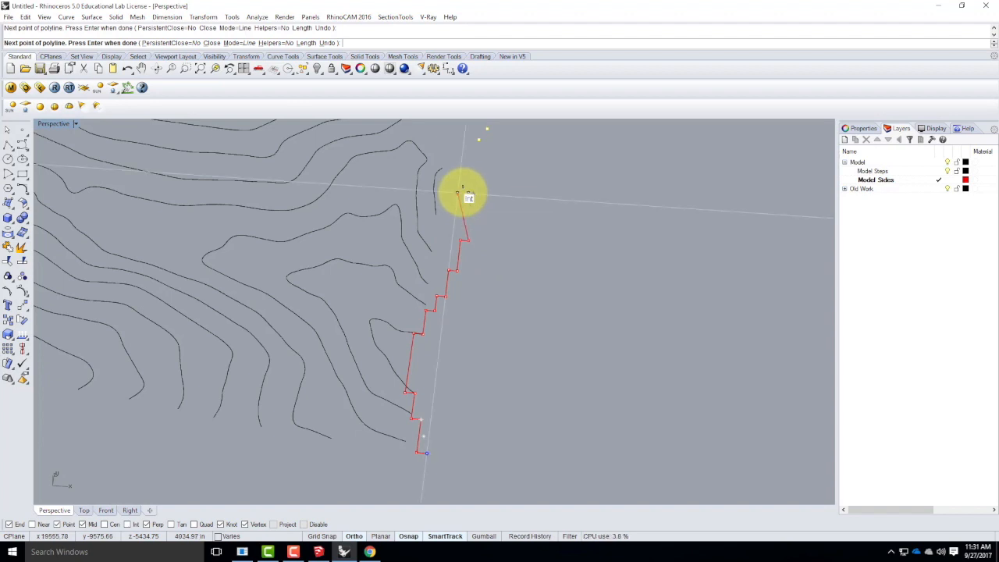
# Run the polyline to the next flattened point, add a 39.063' inward jog, run parallel to the edge, and jog out to the following point.
pyautogui.moveTo(540, 182); pyautogui.dragTo(515, 245, button='right')
pyautogui.scroll(3, 500, 258)
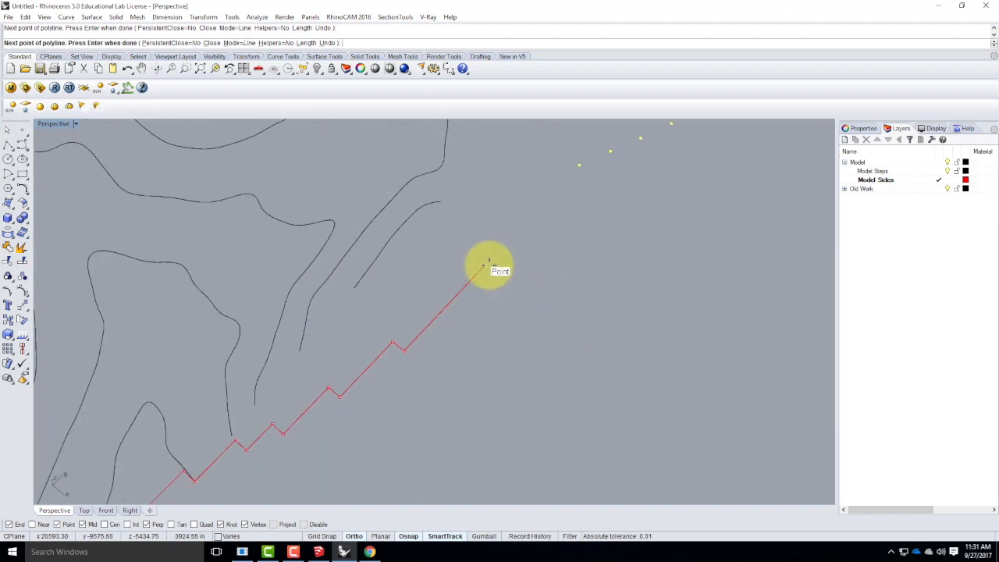
pyautogui.click(378, 332)
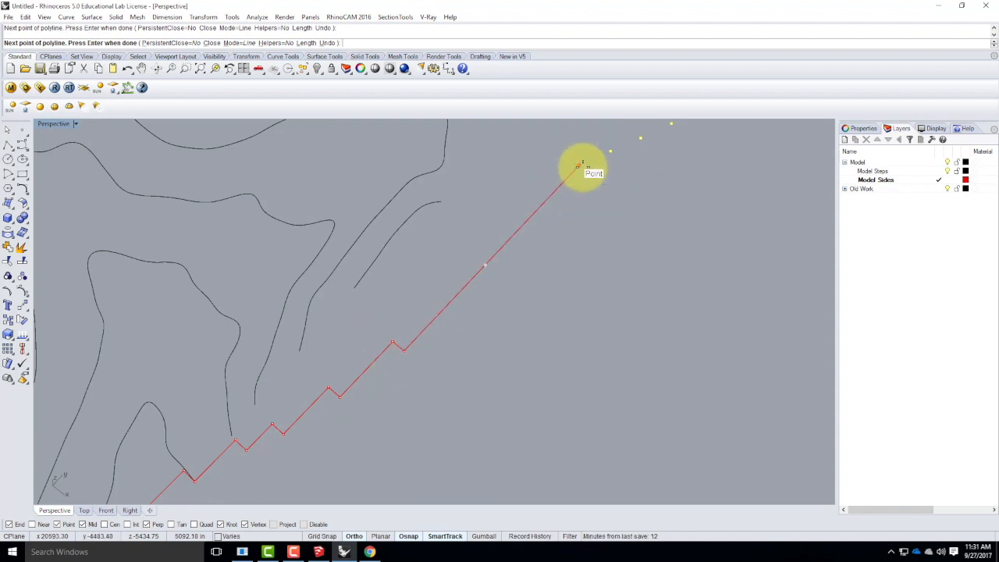
pyautogui.scroll(-5, 425, 281)
pyautogui.scroll(2, 469, 273)
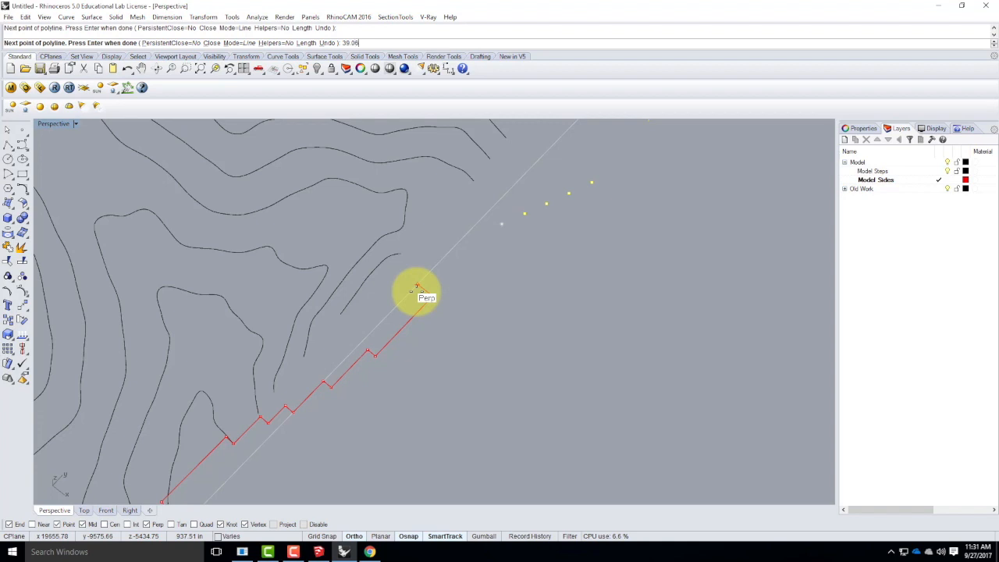
pyautogui.press('Return')
pyautogui.click(424, 292)
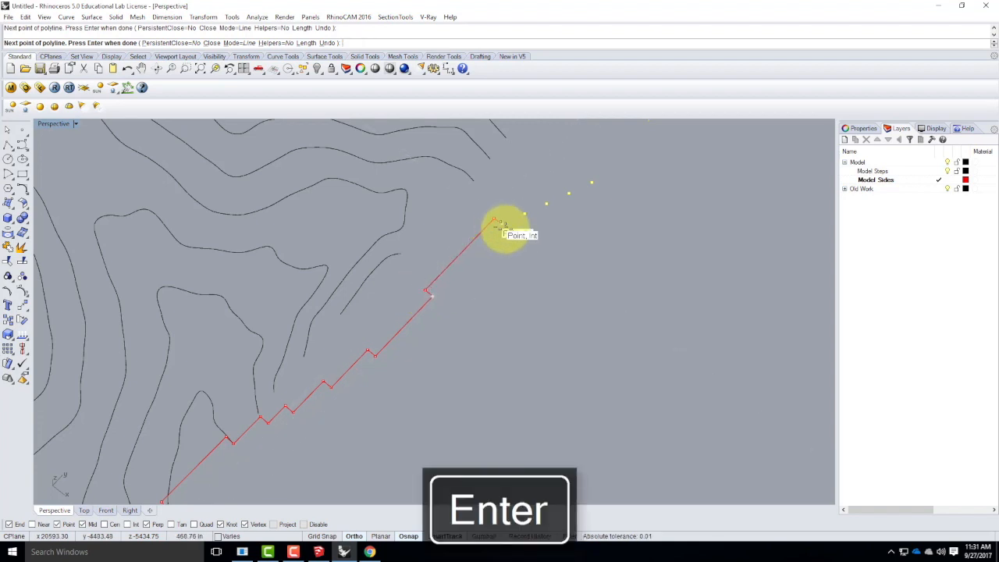
pyautogui.click(499, 226)
# Continue the stepped polyline through the next three flattened points, ending with a parallel run level with the last point.
pyautogui.scroll(-5, 449, 320)
pyautogui.scroll(6, 584, 282)
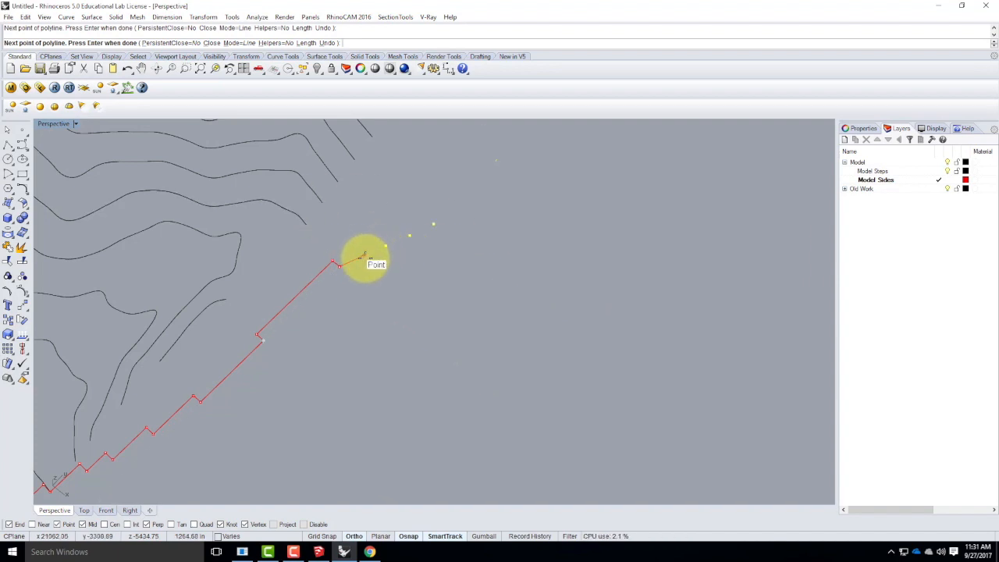
pyautogui.click(355, 252)
pyautogui.click(362, 256)
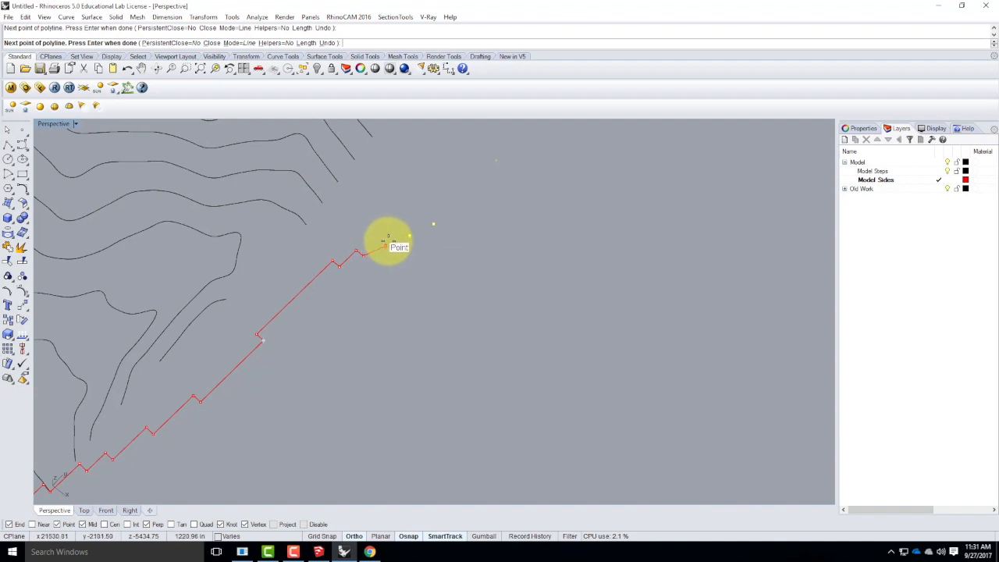
pyautogui.click(378, 242)
pyautogui.click(386, 246)
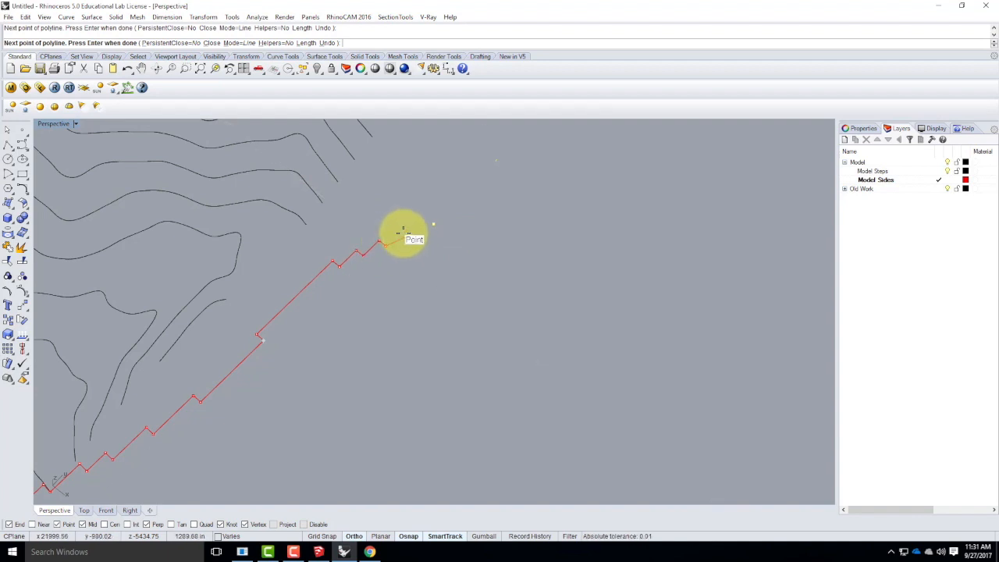
pyautogui.click(402, 228)
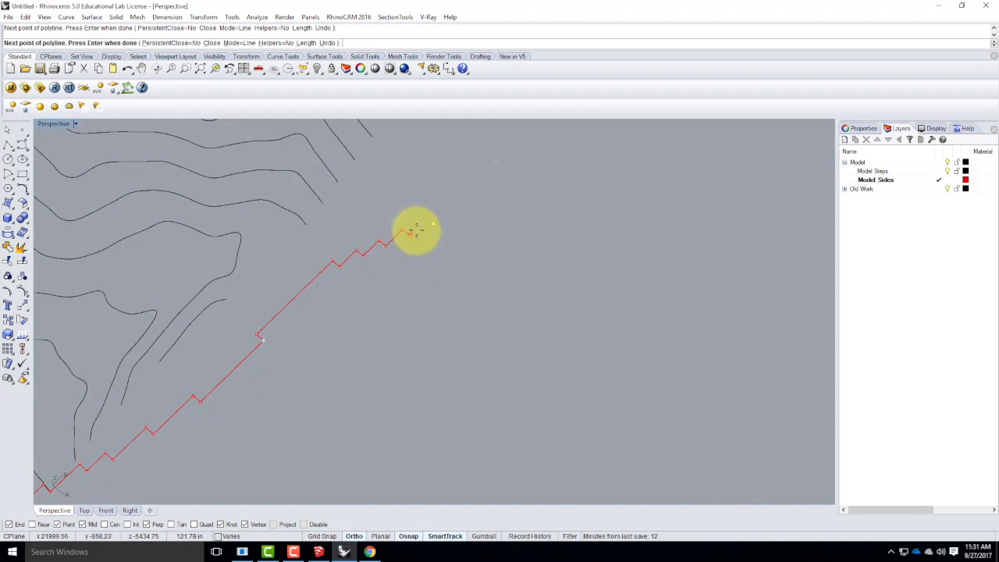
pyautogui.click(410, 234)
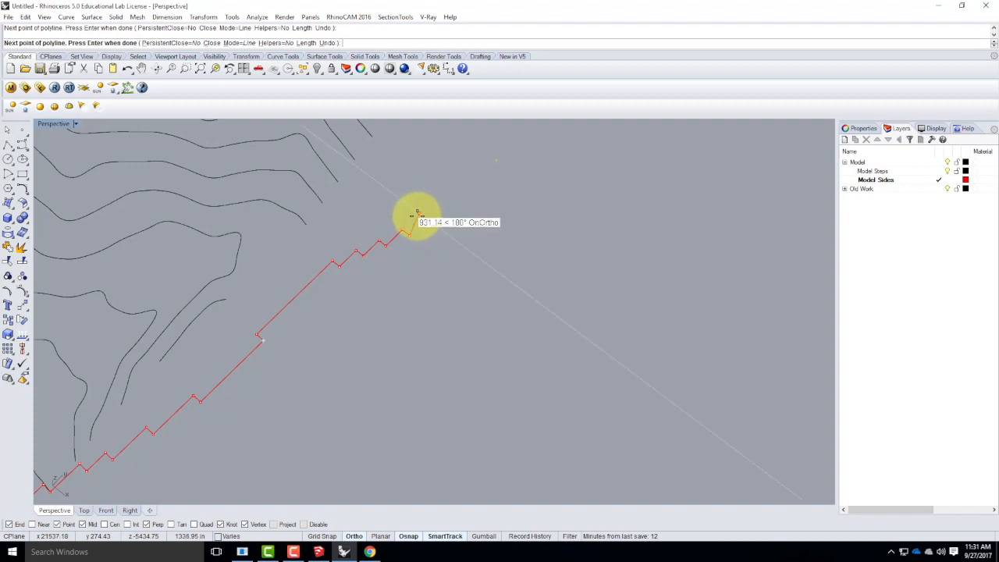
pyautogui.click(425, 219)
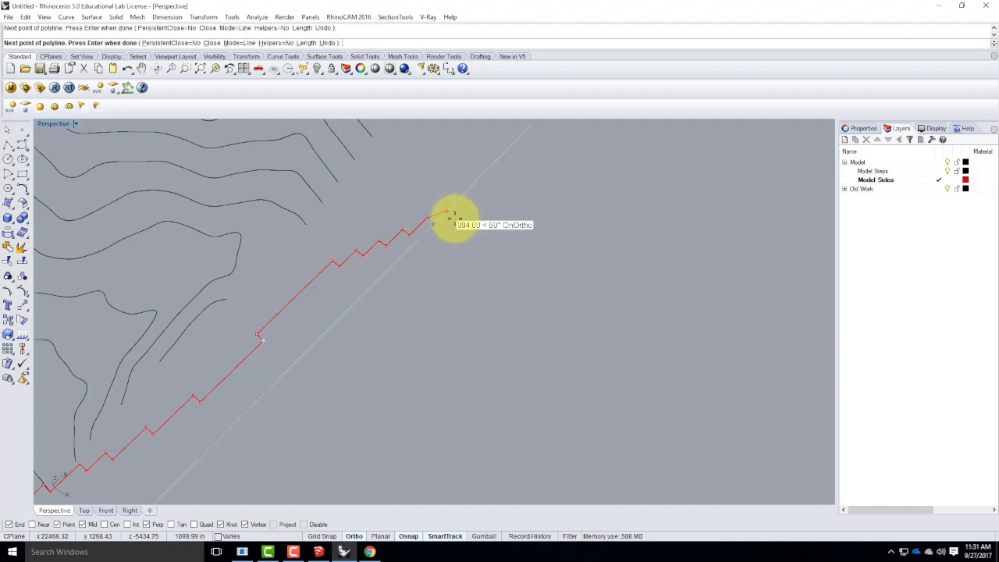
# Finish the polyline and draw the last outward jog to the final flattened point as a separate polyline.
pyautogui.press('Return')
pyautogui.rightClick(445, 231)
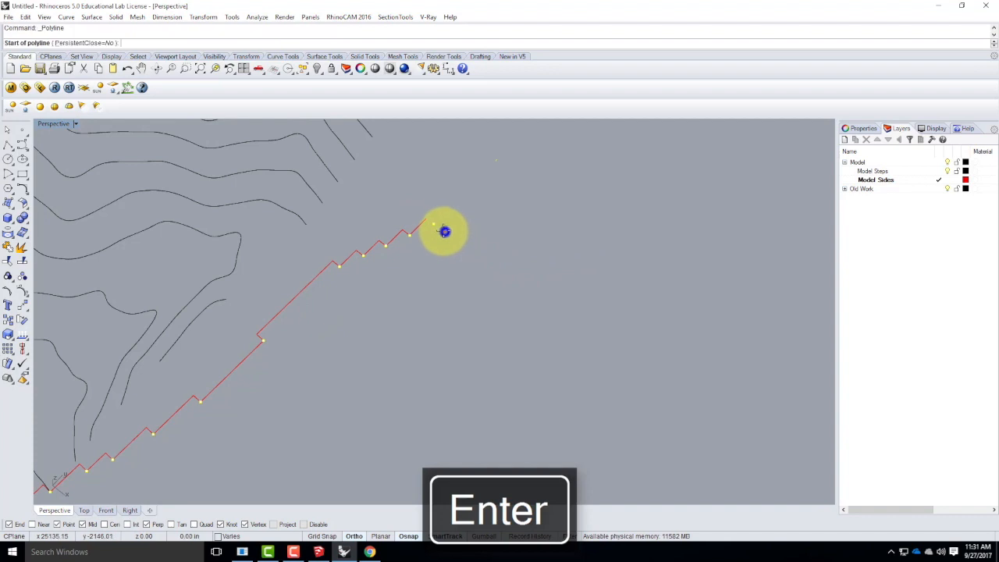
pyautogui.scroll(2, 429, 217)
pyautogui.click(426, 219)
pyautogui.click(430, 227)
pyautogui.press('Return')
# Join the short end segment and the stepped polyline into one curve.
pyautogui.click(423, 231)
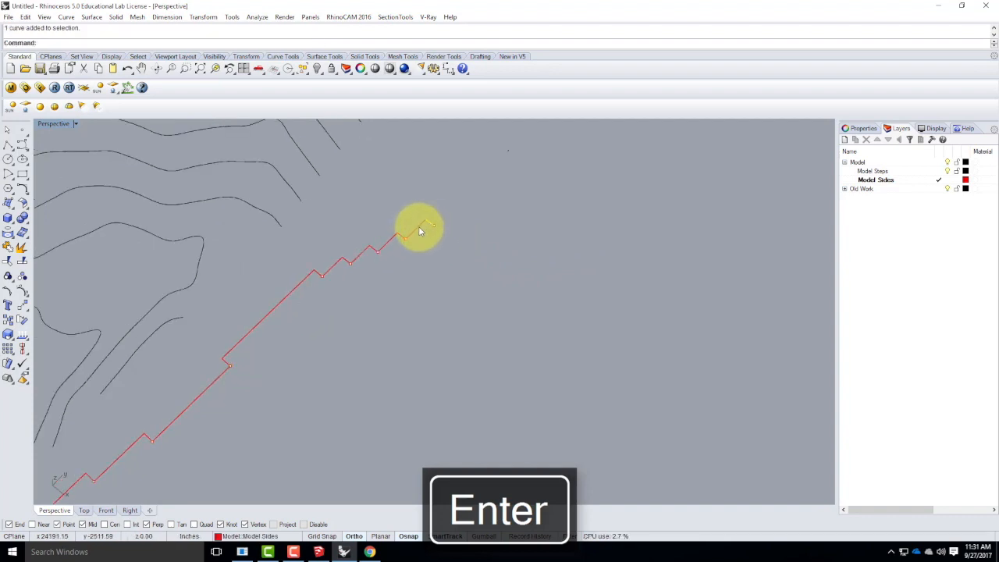
pyautogui.keyDown('shift'); pyautogui.click(420, 232); pyautogui.keyUp('shift')
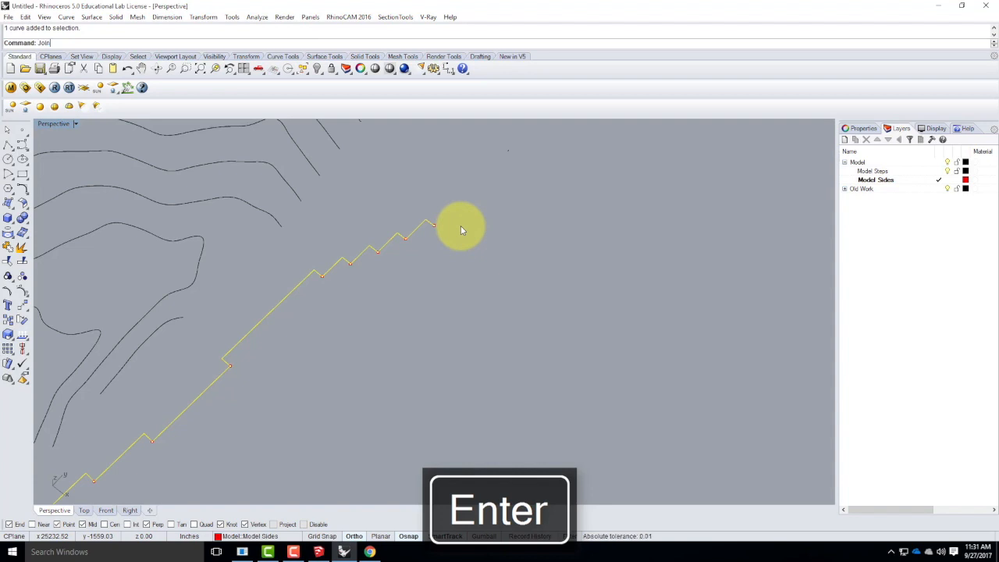
pyautogui.press('Return')
# Add all point objects to the selection together with the joined stepped profile using SelPt.
pyautogui.scroll(-7, 718, 230)
pyautogui.moveTo(552, 288); pyautogui.dragTo(593, 268, button='right')
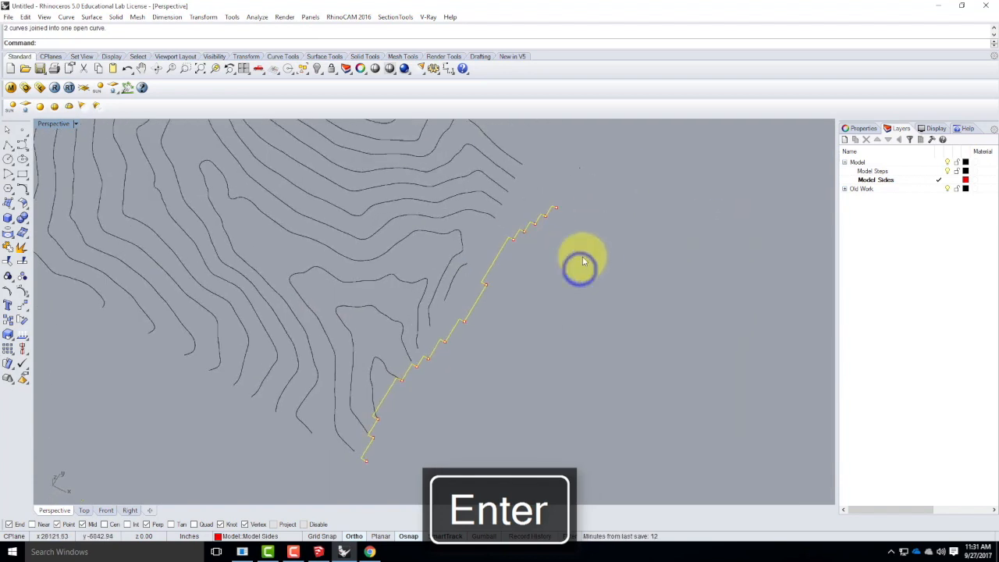
pyautogui.write('SelPt')
pyautogui.press('Return')
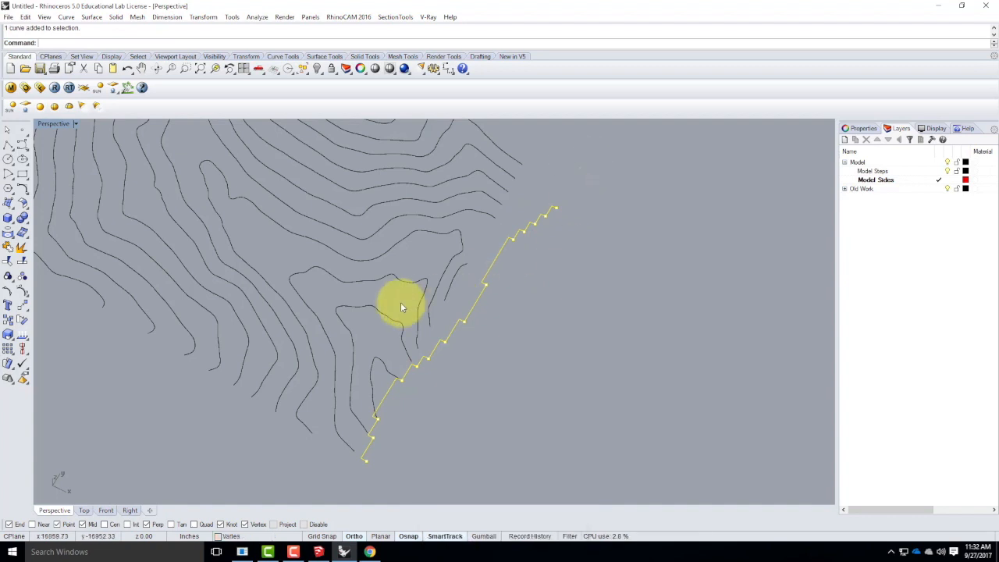
# Rotate the selected profile and points with Rotate3D about the axis along the terrain edge, from horizontal up to vertical, without copying.
pyautogui.write('Rota')
pyautogui.press('Return')
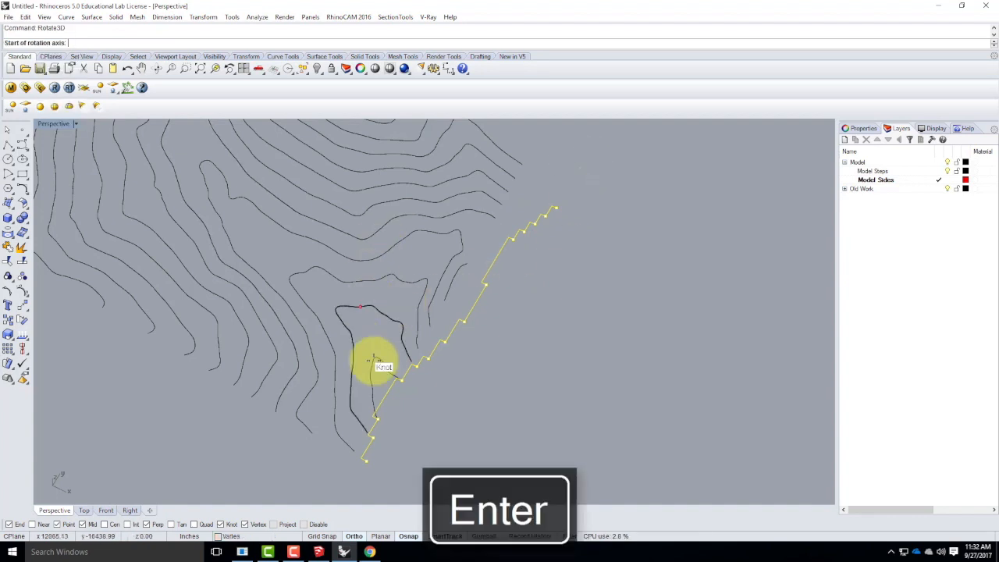
pyautogui.scroll(-5, 367, 419)
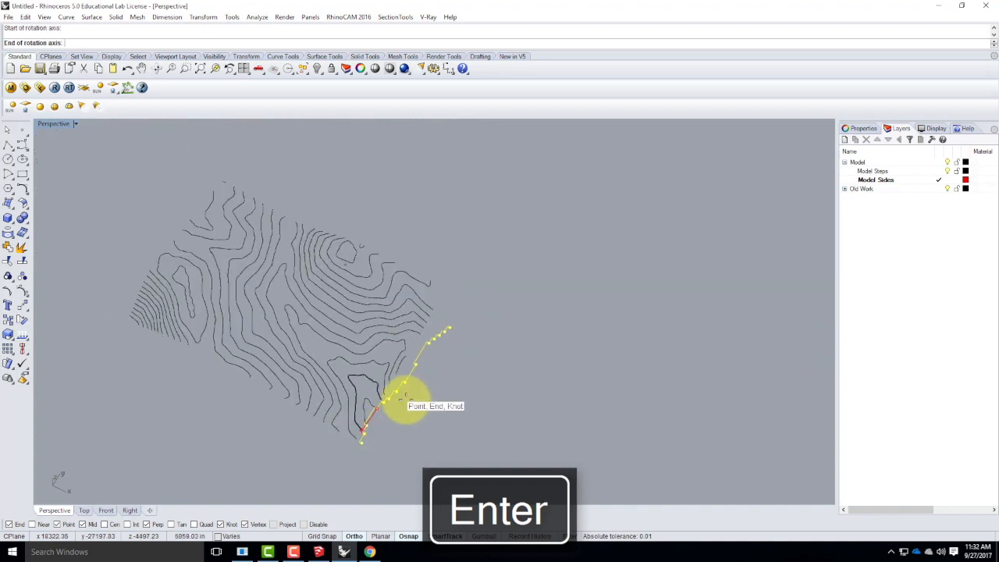
pyautogui.click(371, 415)
pyautogui.click(537, 281)
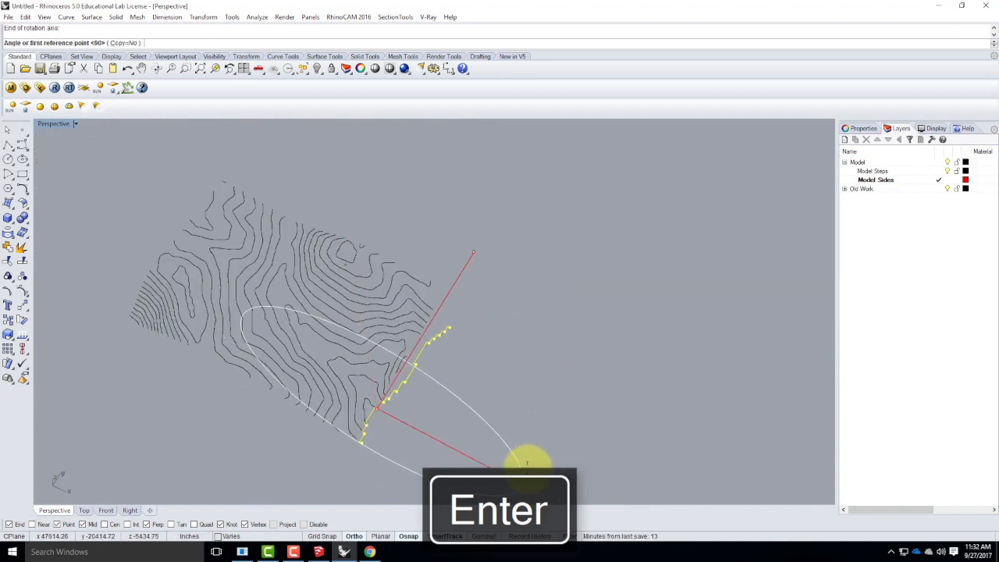
pyautogui.click(527, 463)
pyautogui.click(468, 246)
# Inspect the upright stepped profile against the contour endpoints in the Perspective and Right views.
pyautogui.moveTo(531, 375)
pyautogui.mouseDown(button='right')
pyautogui.moveTo(458, 297)
pyautogui.moveTo(393, 386)
pyautogui.moveTo(369, 349)
pyautogui.mouseUp(button='right')
pyautogui.scroll(3, 382, 365)
pyautogui.moveTo(312, 409); pyautogui.dragTo(239, 410, button='right')
pyautogui.moveTo(465, 357); pyautogui.dragTo(366, 323, button='right')
pyautogui.doubleClick(47, 123)
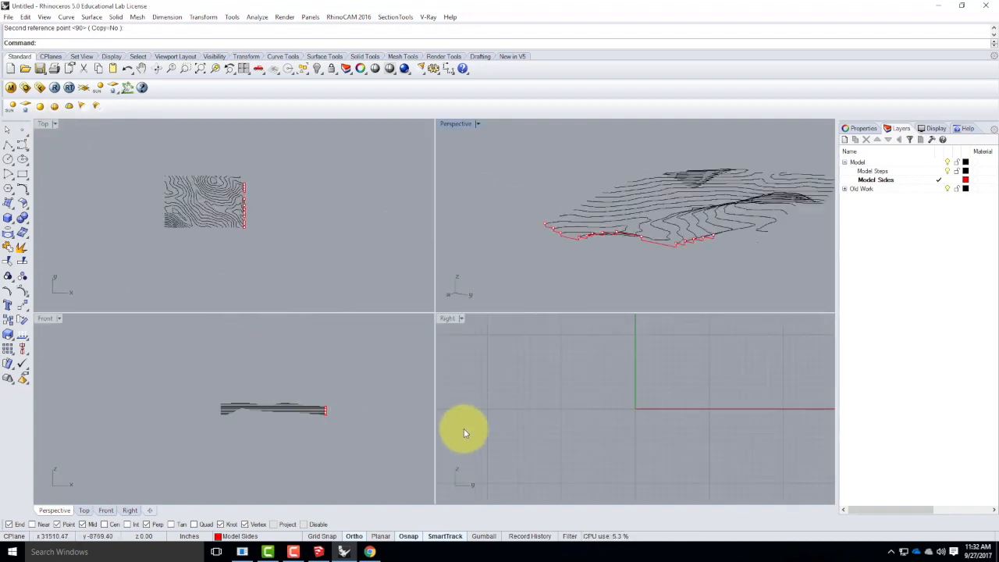
pyautogui.scroll(-20, 520, 397)
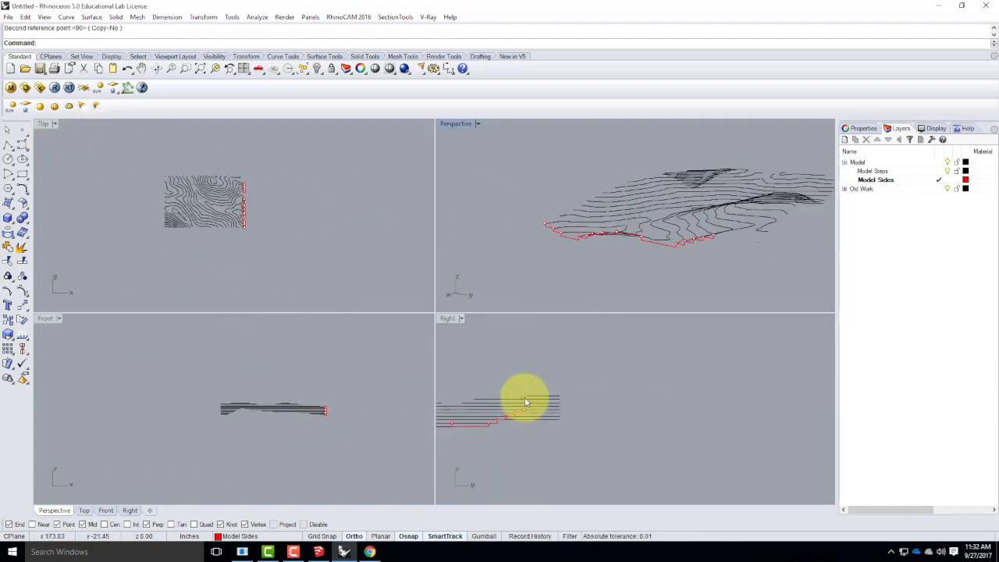
pyautogui.scroll(5, 546, 410)
pyautogui.scroll(-2, 470, 419)
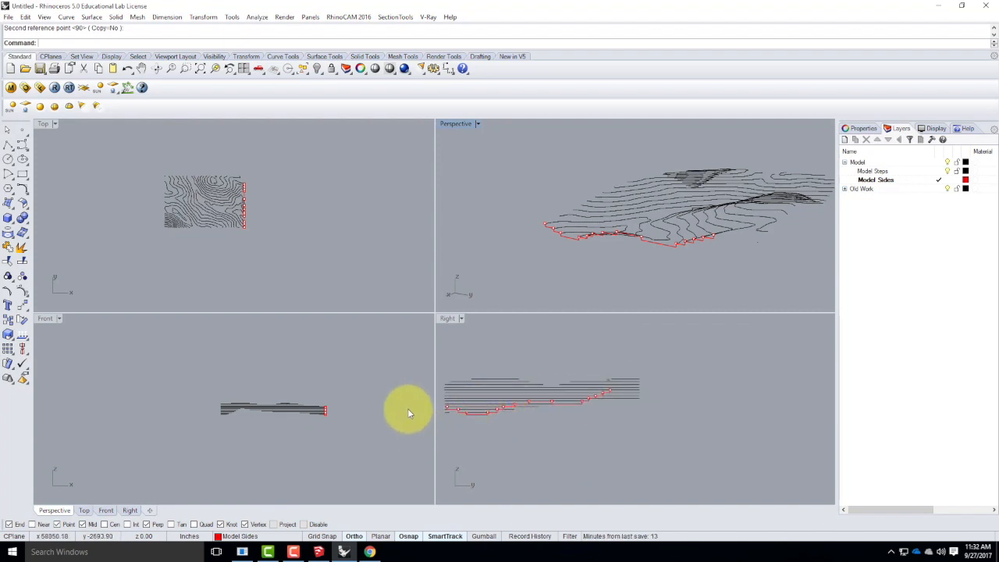
pyautogui.doubleClick(450, 123)
pyautogui.moveTo(567, 335); pyautogui.dragTo(609, 383, button='right')
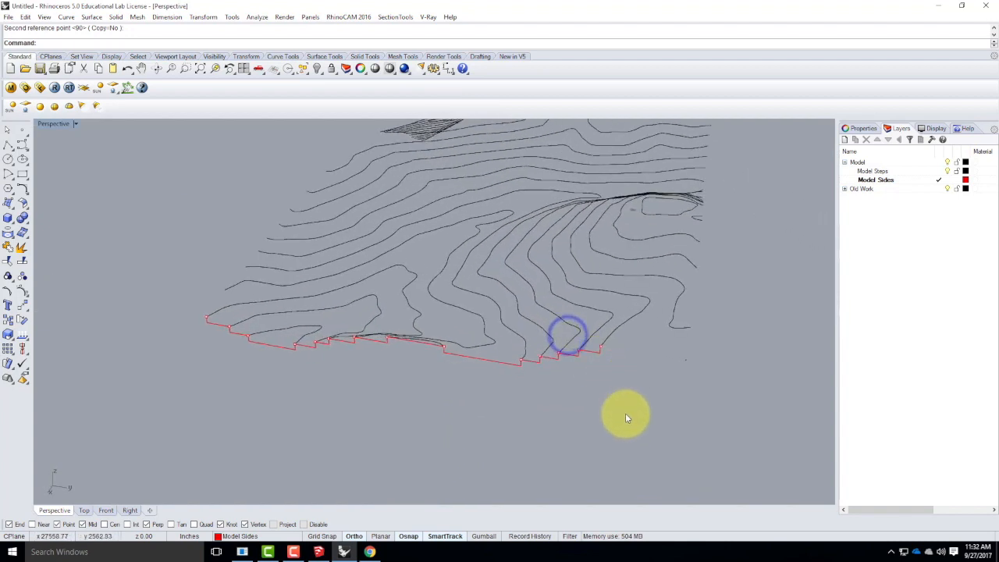
pyautogui.moveTo(469, 407); pyautogui.dragTo(439, 351, button='right')
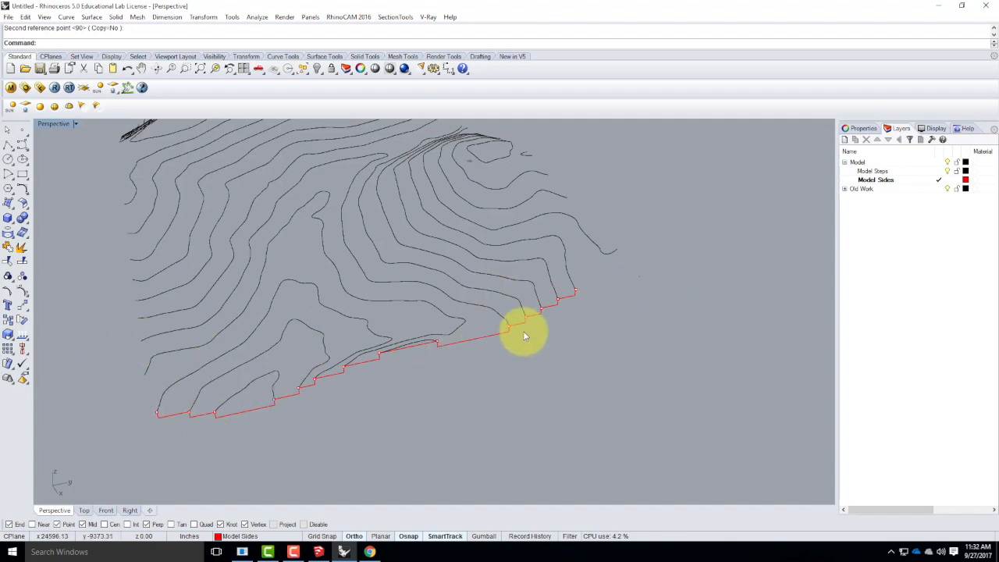
# Select the tiny stray contour curve lying just beyond the upper end of the stepped profile.
pyautogui.moveTo(596, 304); pyautogui.dragTo(689, 341, button='right')
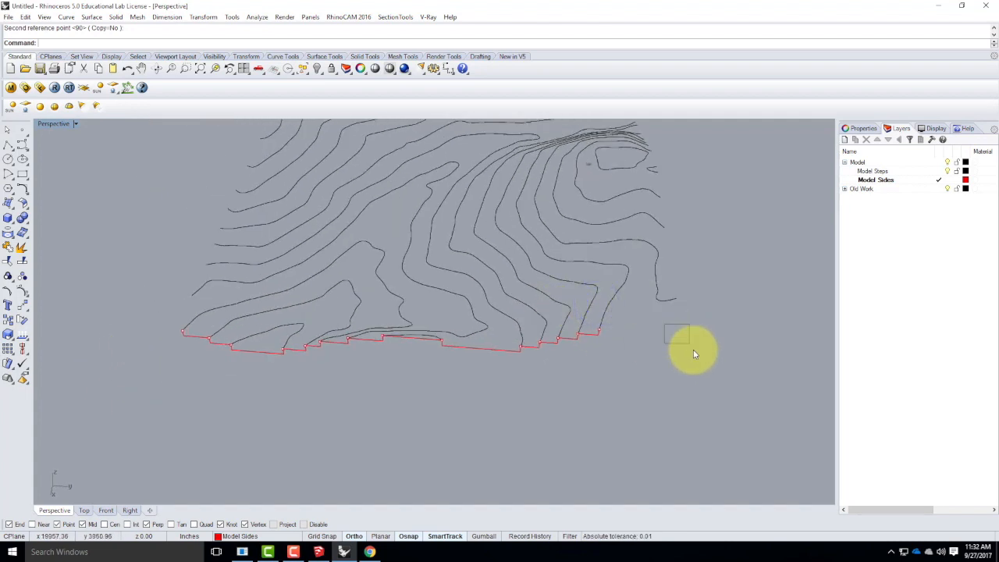
pyautogui.scroll(5, 684, 339)
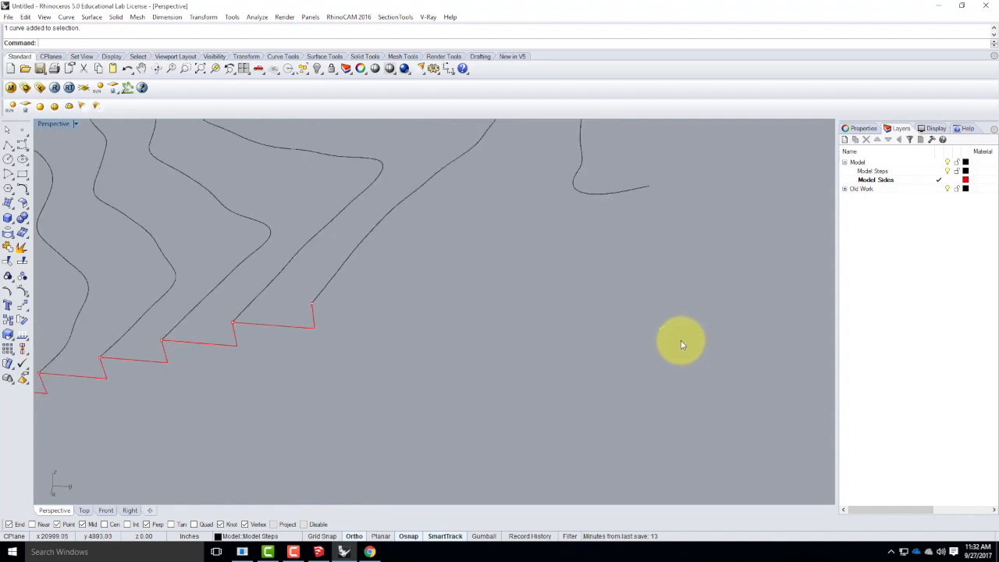
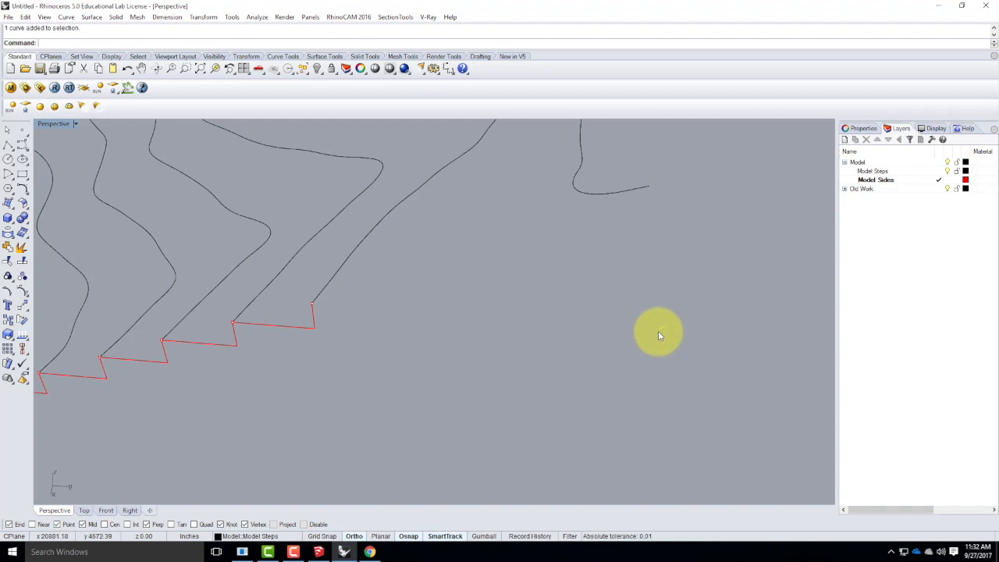
# Delete the tiny stray contour beyond the stepped profile's end and the other stray fragment at the terrain's far corner.
pyautogui.press('Delete')
pyautogui.scroll(-5, 680, 373)
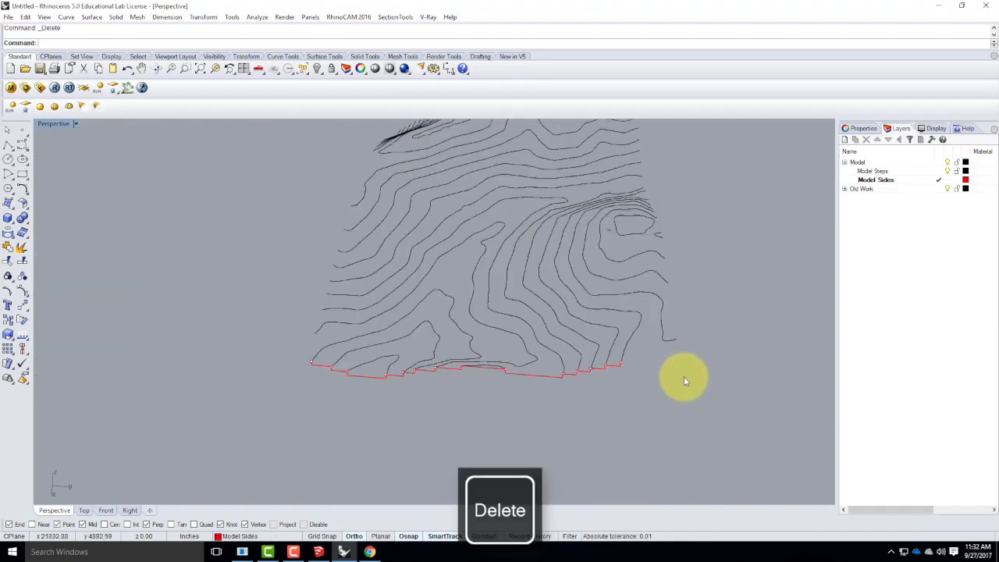
pyautogui.scroll(-2, 684, 376)
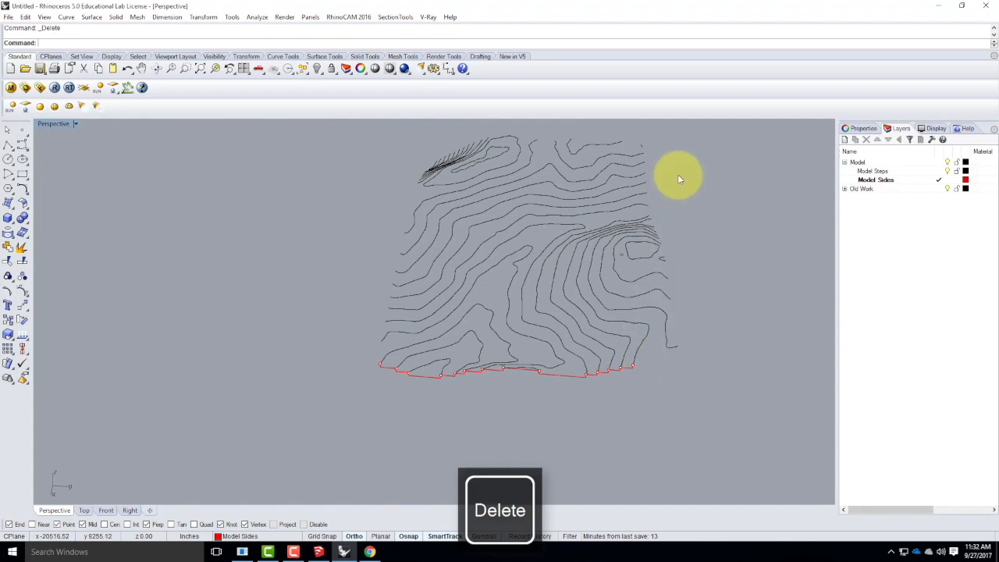
pyautogui.scroll(4, 678, 174)
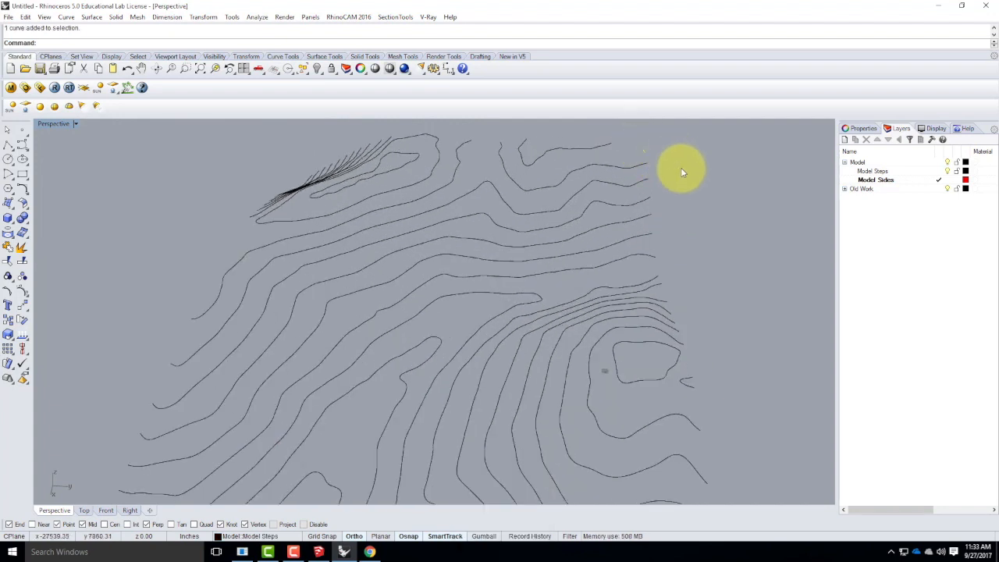
pyautogui.press('Delete')
pyautogui.scroll(-4, 297, 273)
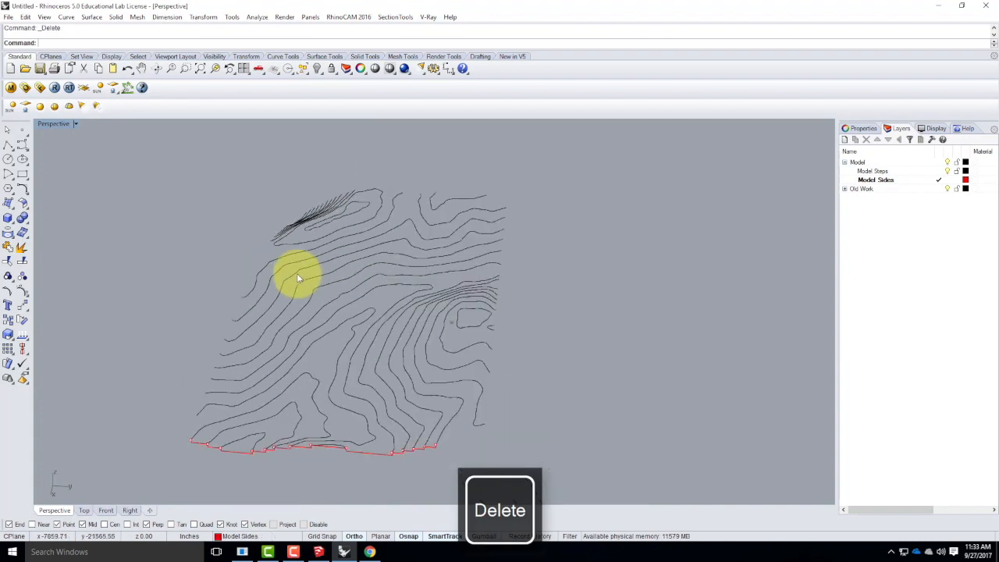
# Examine the small contour beside the stepped profile, the contour ends along the adjoining terrain side, and the construction plane's location.
pyautogui.scroll(5, 394, 425)
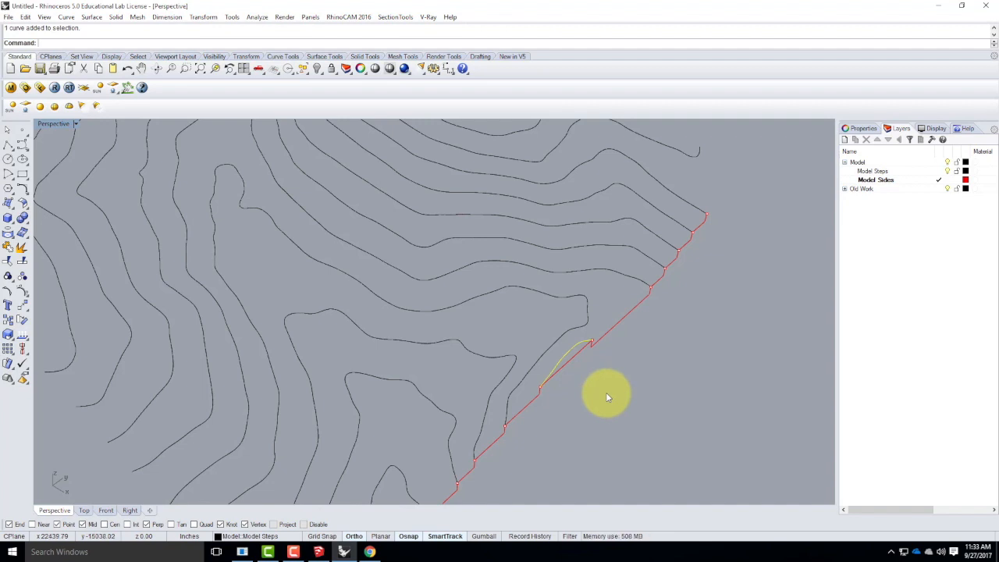
pyautogui.scroll(-5, 593, 386)
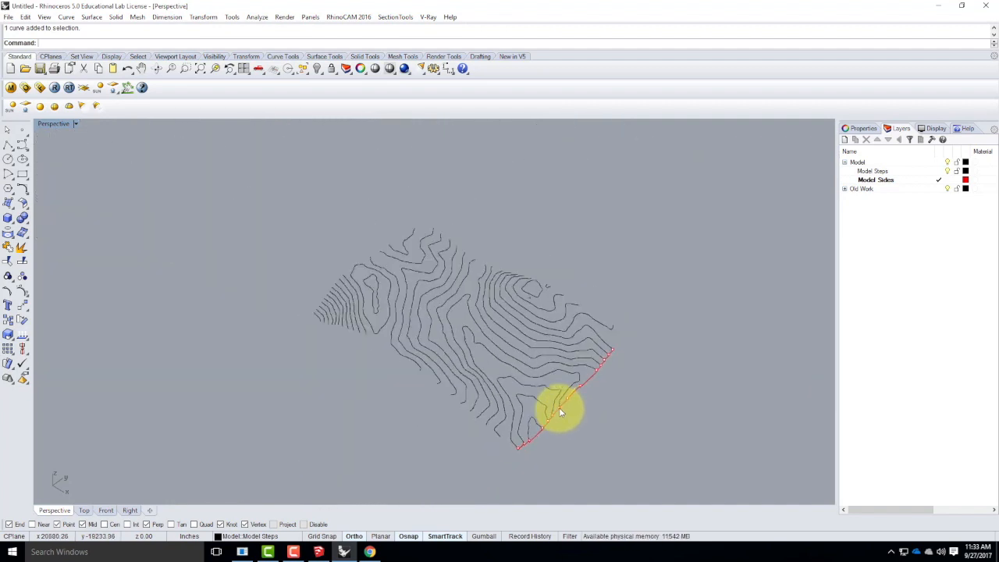
pyautogui.moveTo(576, 383); pyautogui.dragTo(367, 374, button='right')
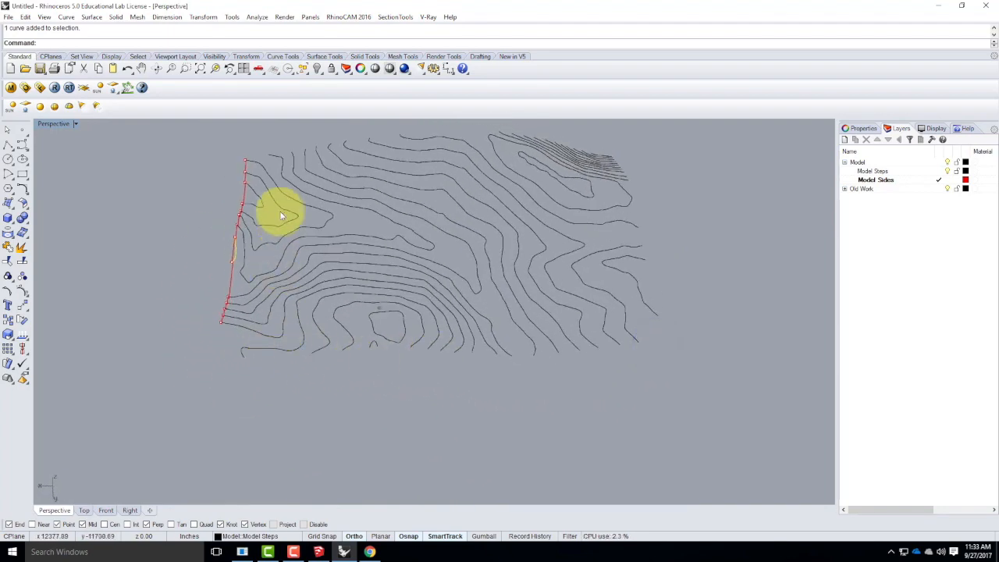
pyautogui.scroll(2, 431, 366)
pyautogui.moveTo(430, 372); pyautogui.dragTo(435, 341, button='right')
pyautogui.moveTo(218, 329); pyautogui.dragTo(257, 331, button='right')
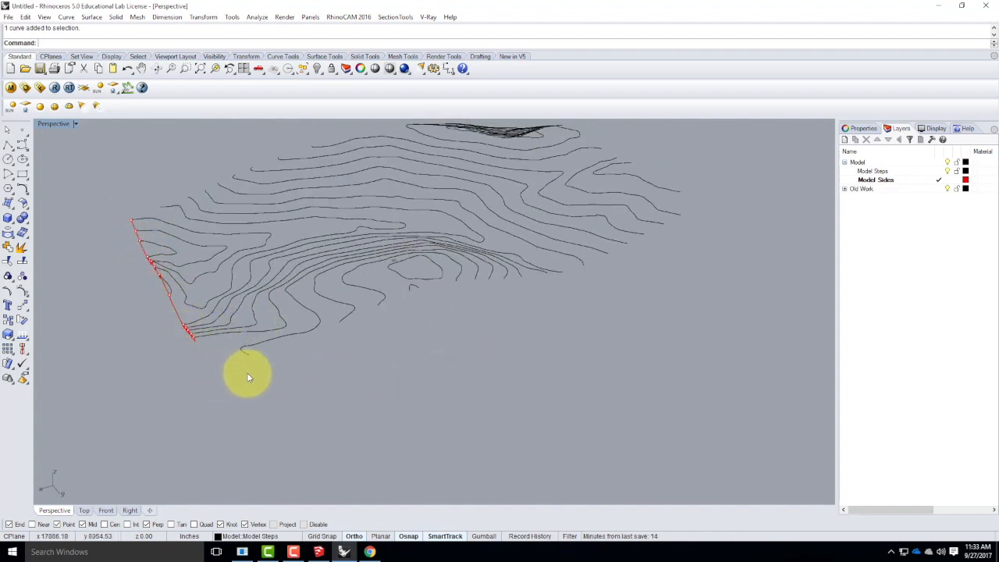
pyautogui.scroll(5, 390, 265)
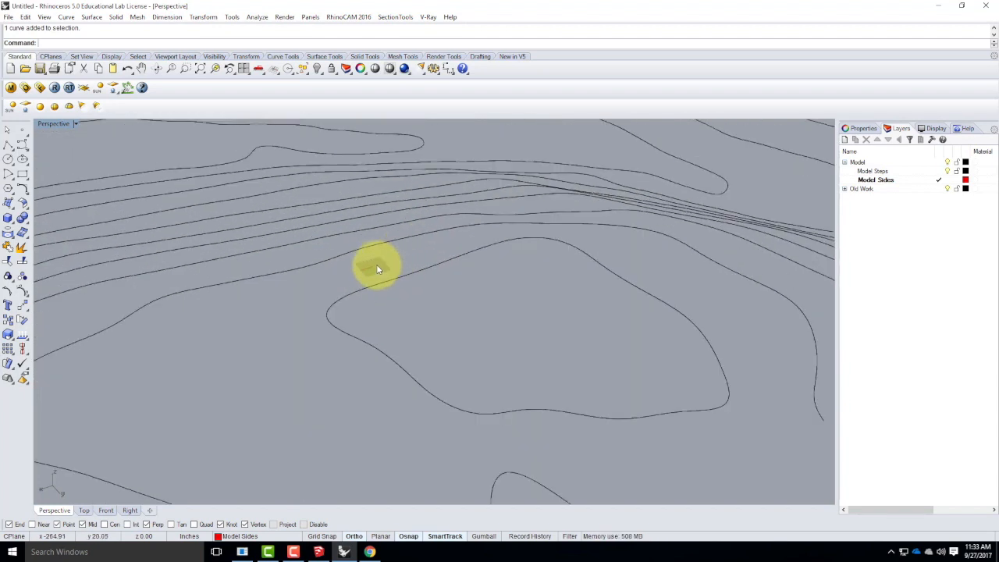
pyautogui.scroll(-5, 384, 271)
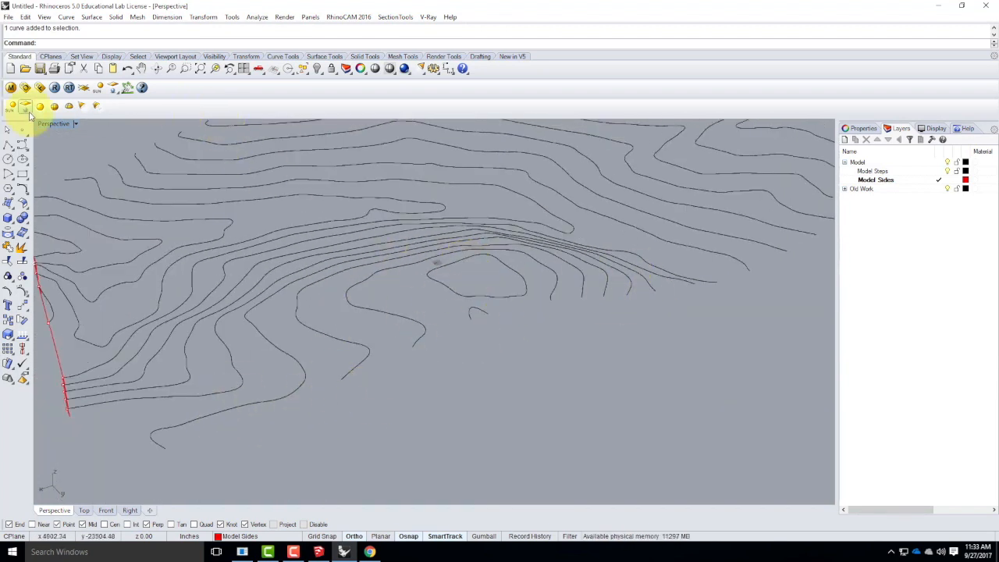
# Set a vertical 3-point construction plane with its origin at the corner contour's endpoint and its X axis along the adjoining terrain side.
pyautogui.click(77, 125)
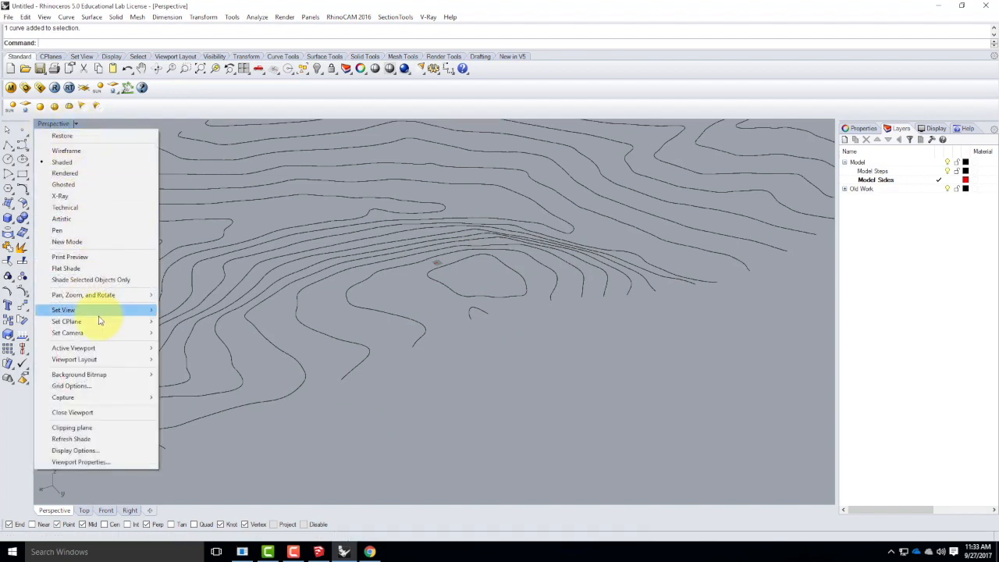
pyautogui.moveTo(99, 329)
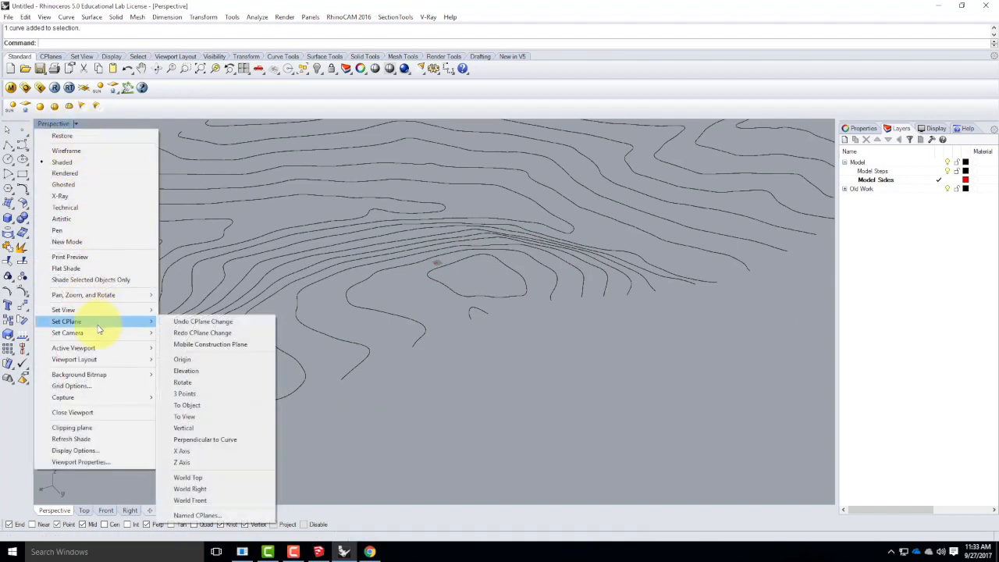
pyautogui.click(186, 396)
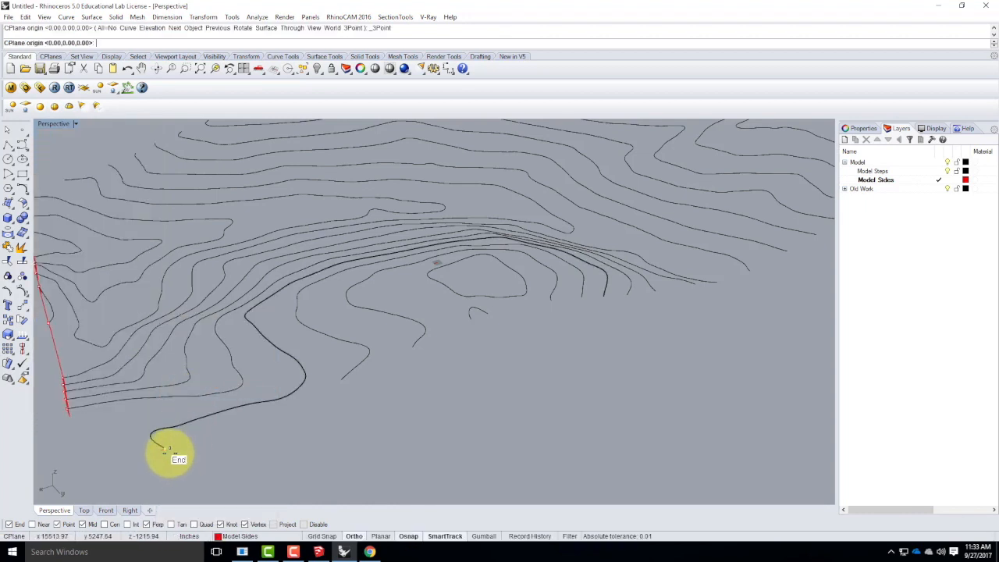
pyautogui.click(164, 447)
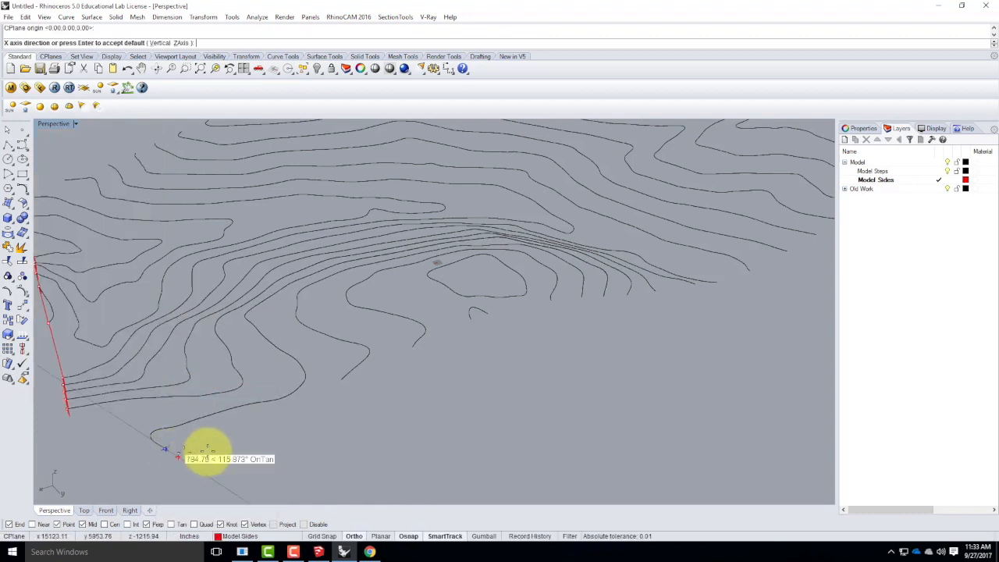
pyautogui.click(397, 406)
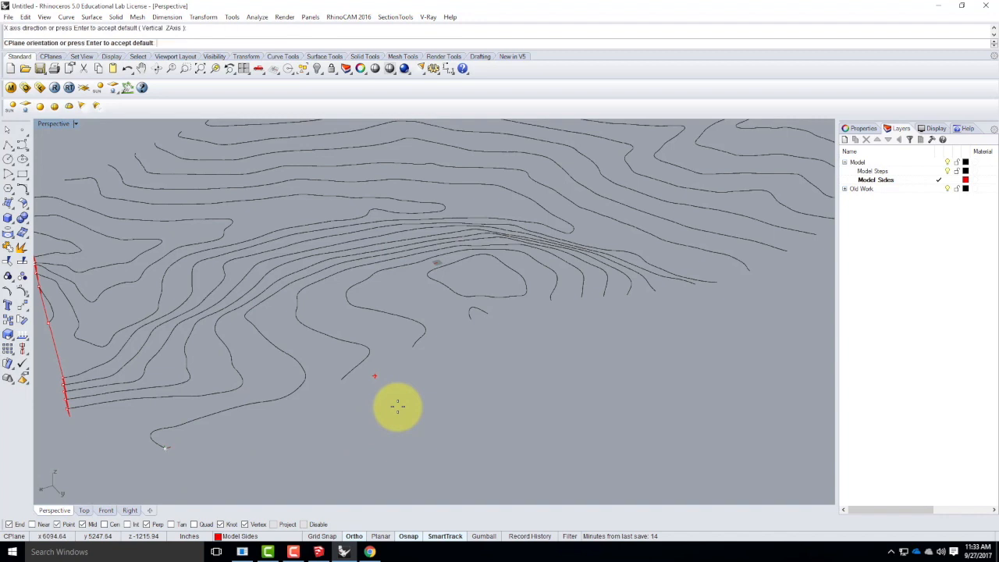
pyautogui.doubleClick(56, 124)
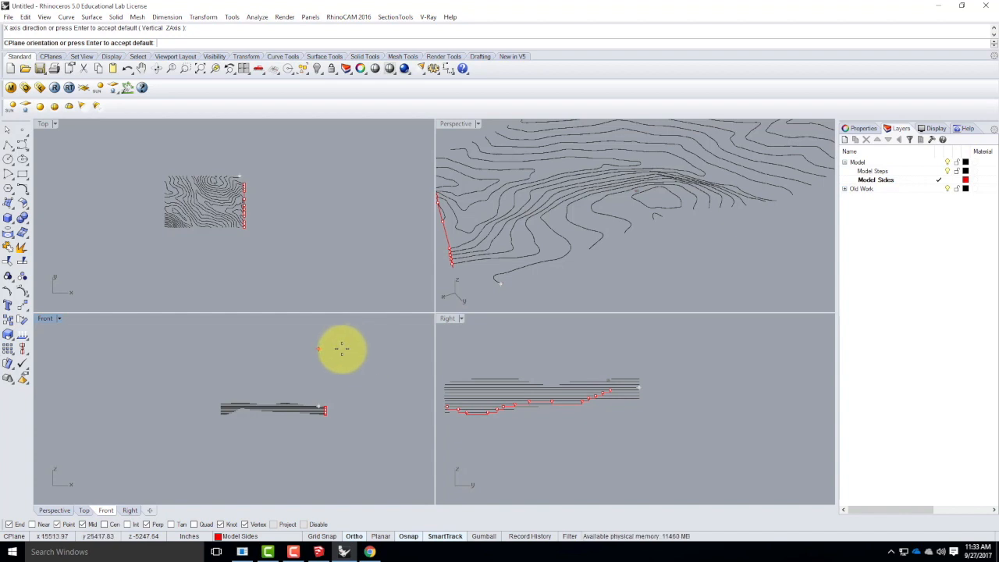
pyautogui.press('Return')
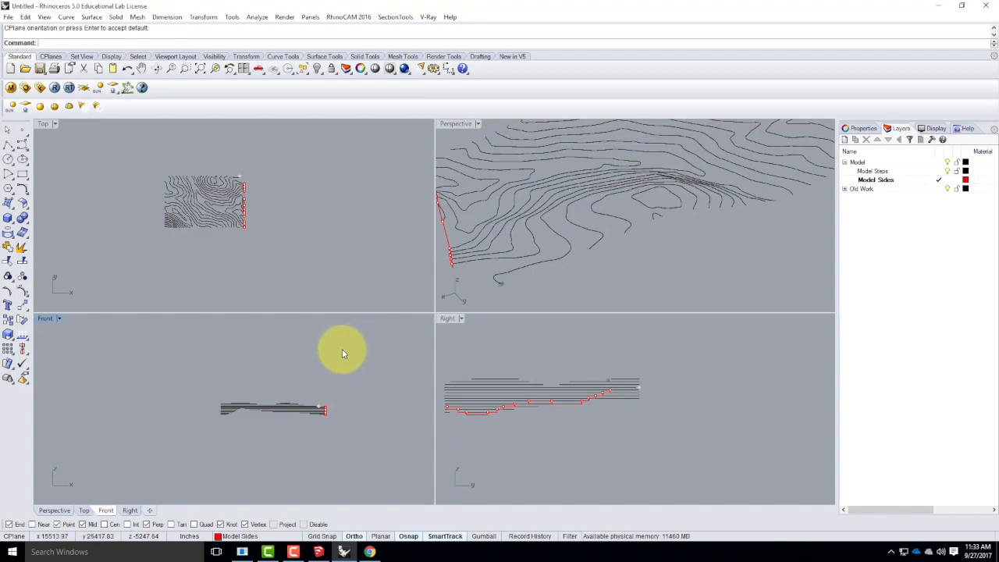
pyautogui.doubleClick(456, 123)
pyautogui.scroll(-4, 357, 358)
pyautogui.scroll(10, 235, 412)
pyautogui.moveTo(275, 414); pyautogui.dragTo(297, 406, button='right')
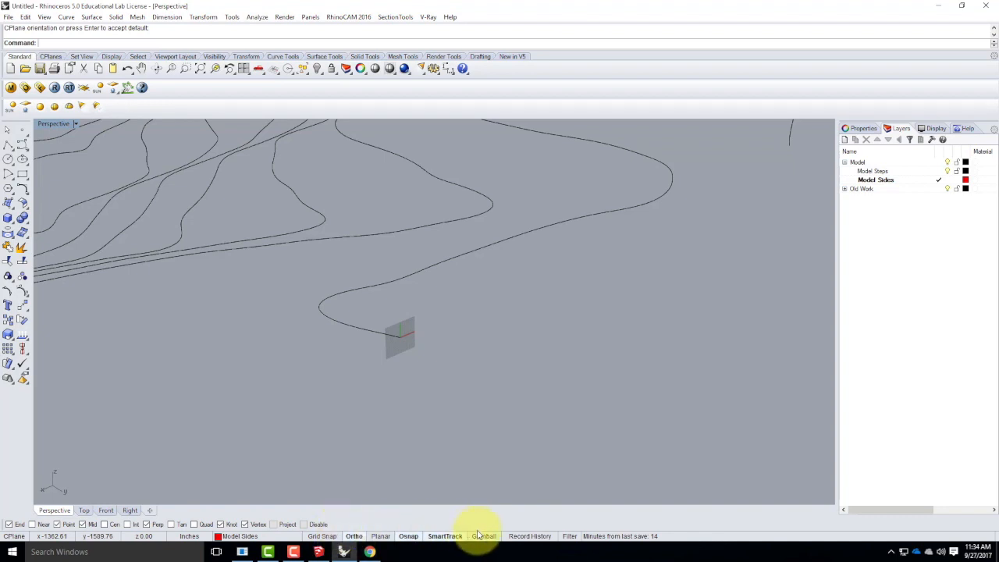
# Set the grid line count to 2000 for all viewports in the document's grid settings.
pyautogui.click(349, 537)
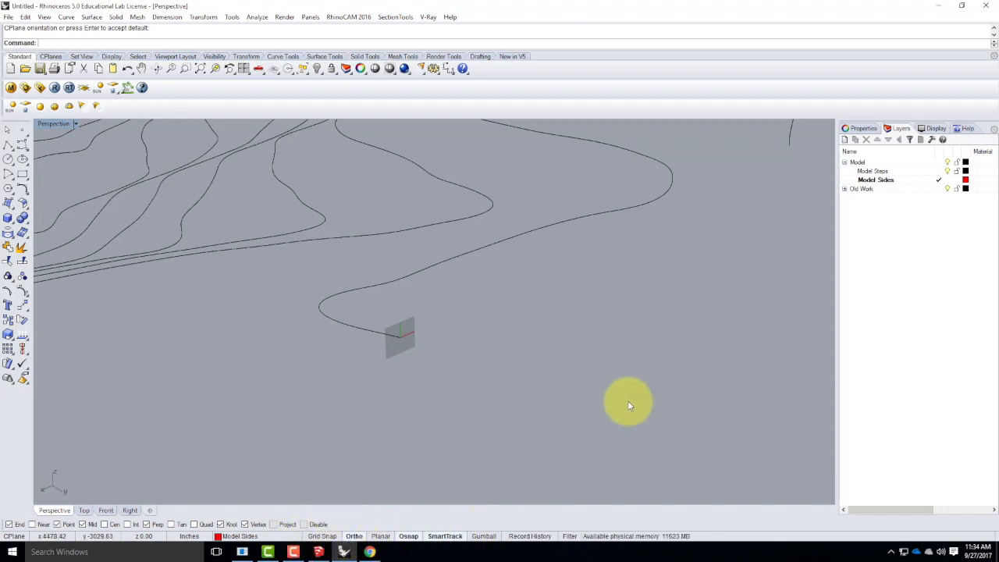
pyautogui.rightClick(322, 536)
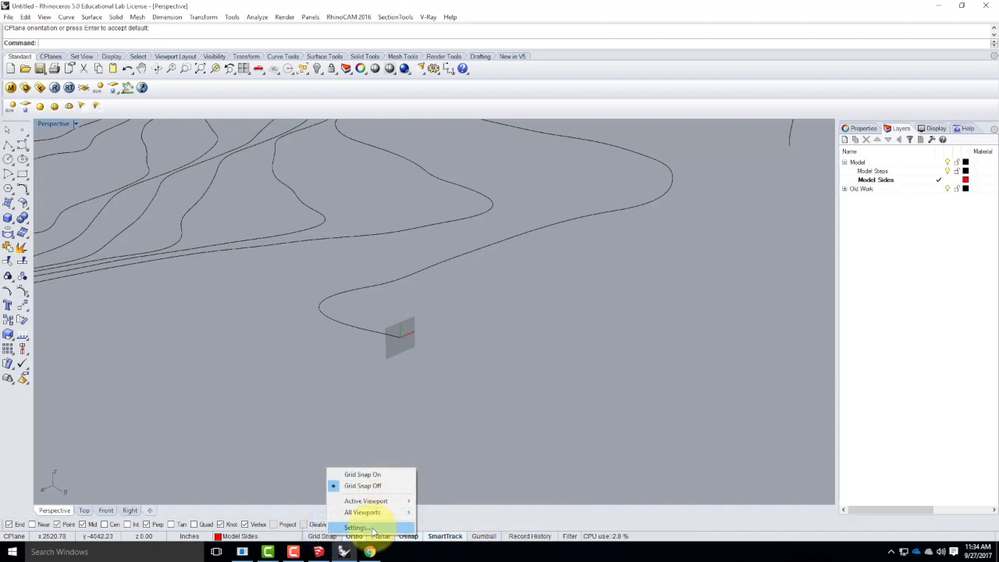
pyautogui.click(372, 528)
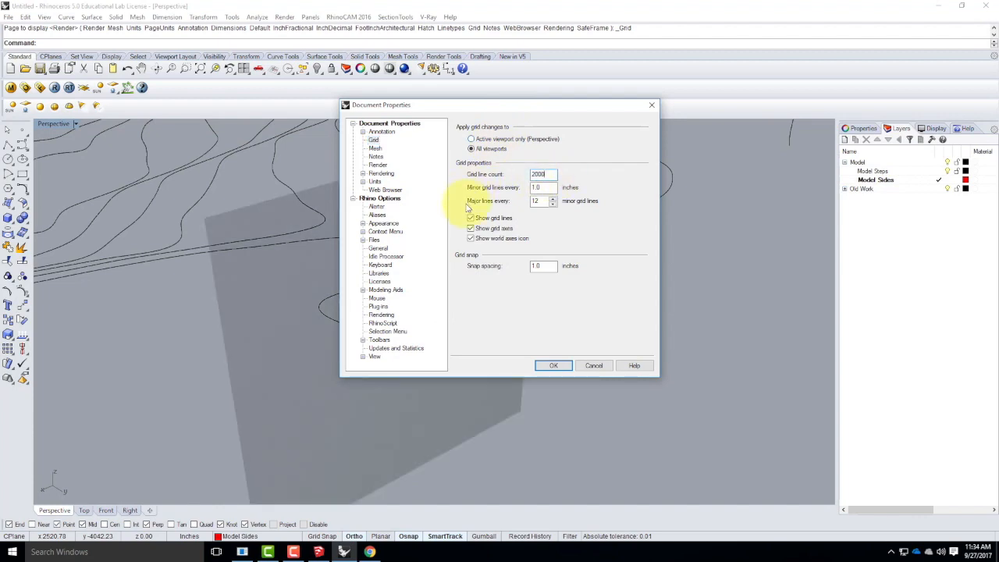
pyautogui.click(553, 365)
# Draw a stepped polyline from the corner contour's endpoint along the adjoining side, stepping up to and back down past the small hilltop contour.
pyautogui.moveTo(356, 335); pyautogui.dragTo(395, 386, button='right')
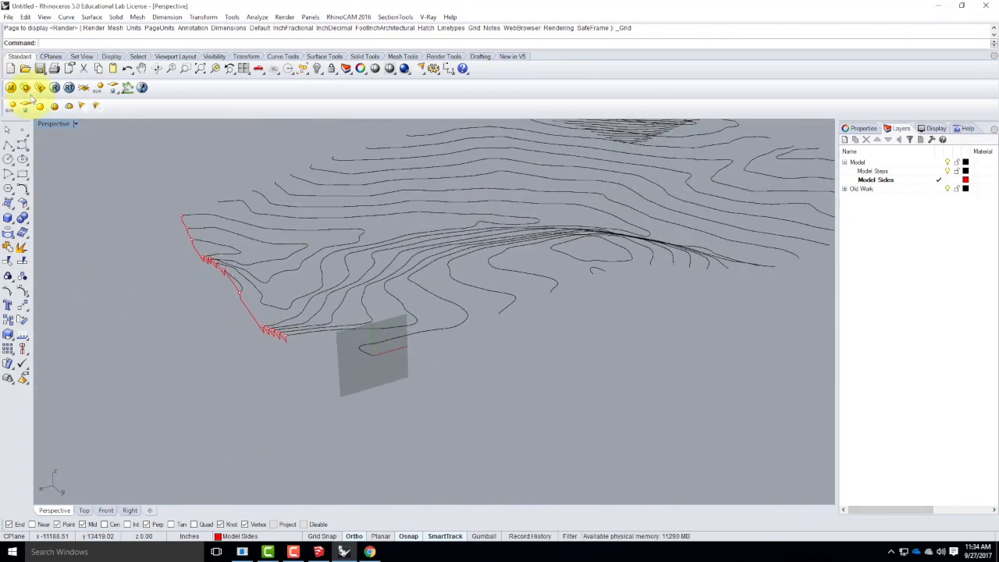
pyautogui.click(9, 147)
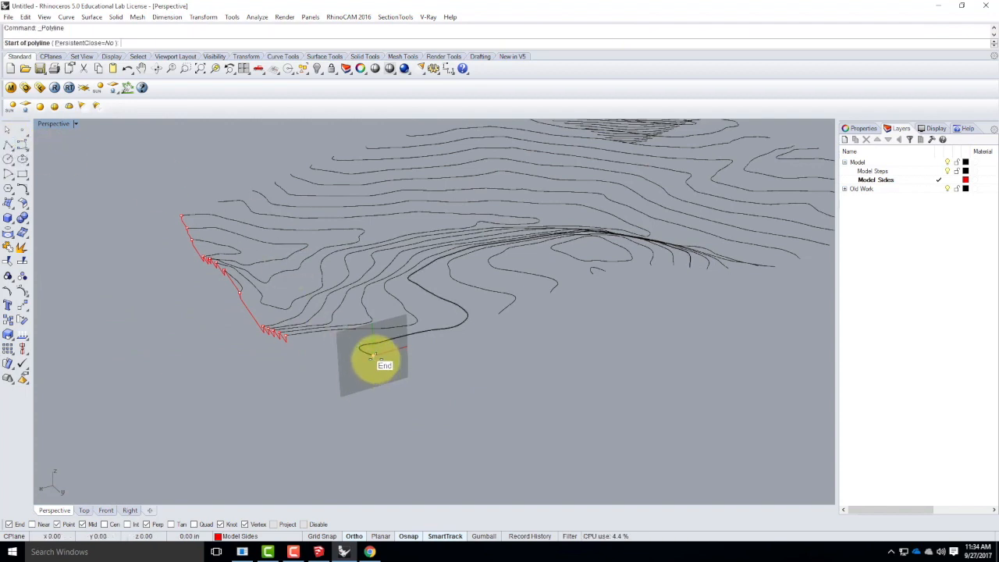
pyautogui.click(373, 356)
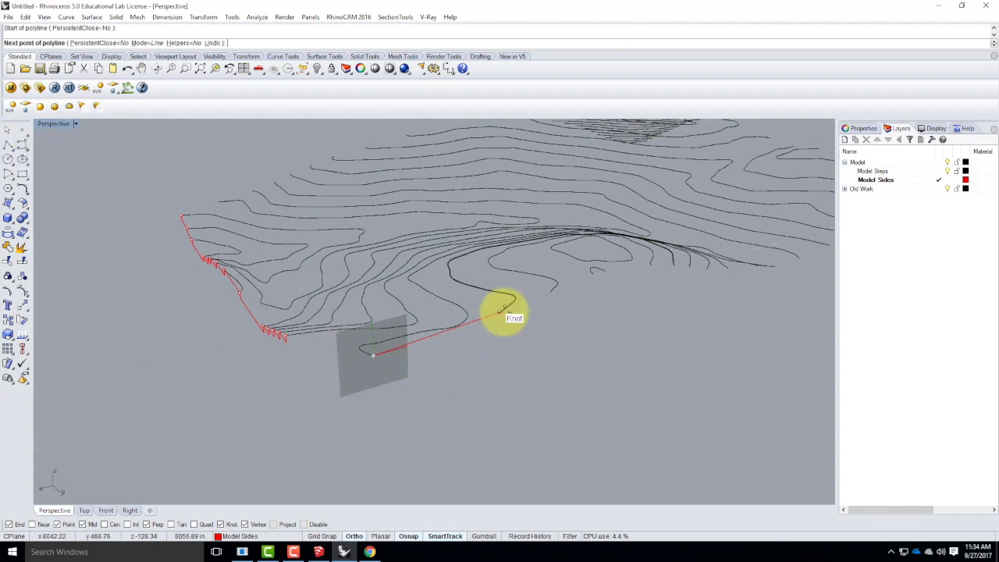
pyautogui.click(497, 320)
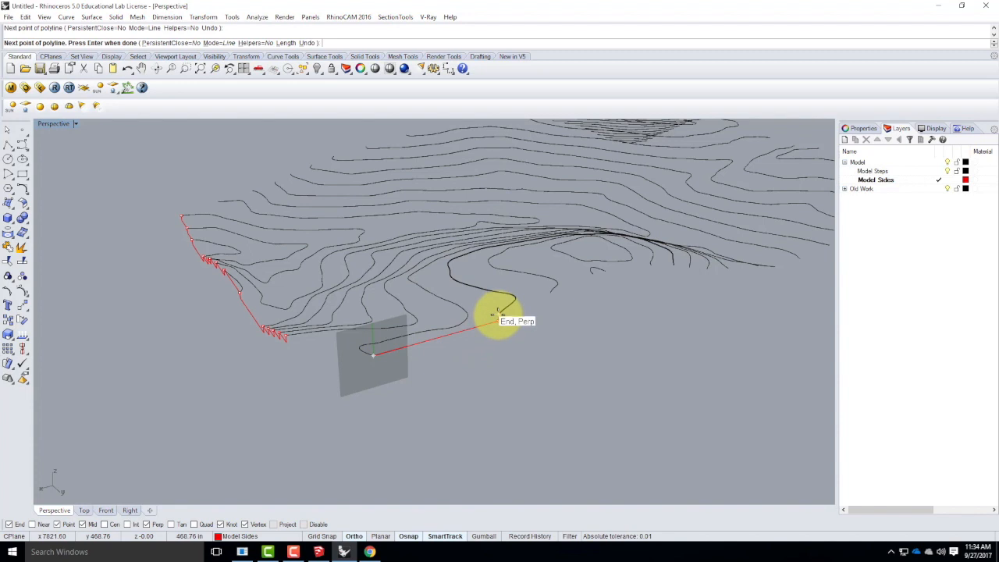
pyautogui.click(498, 314)
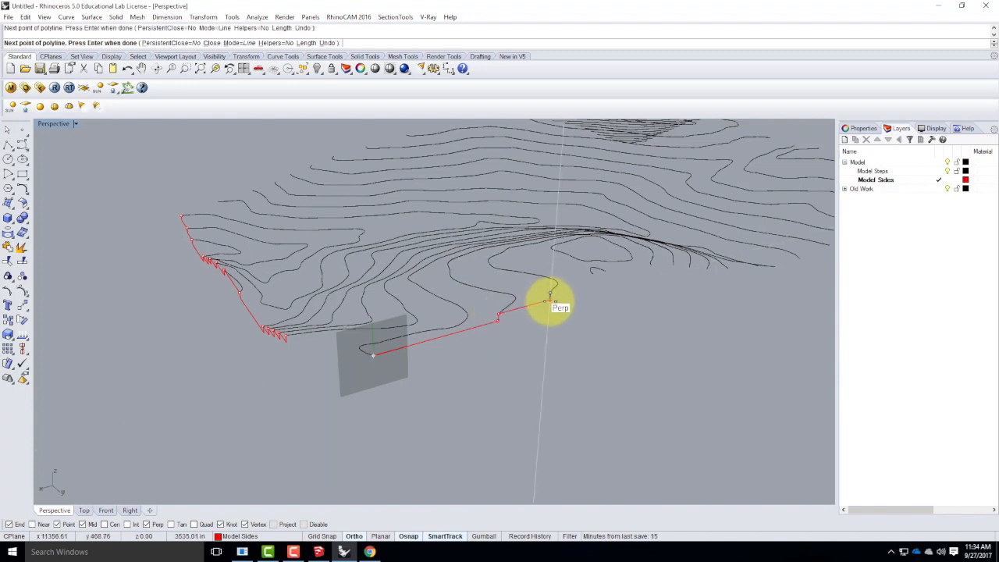
pyautogui.click(550, 296)
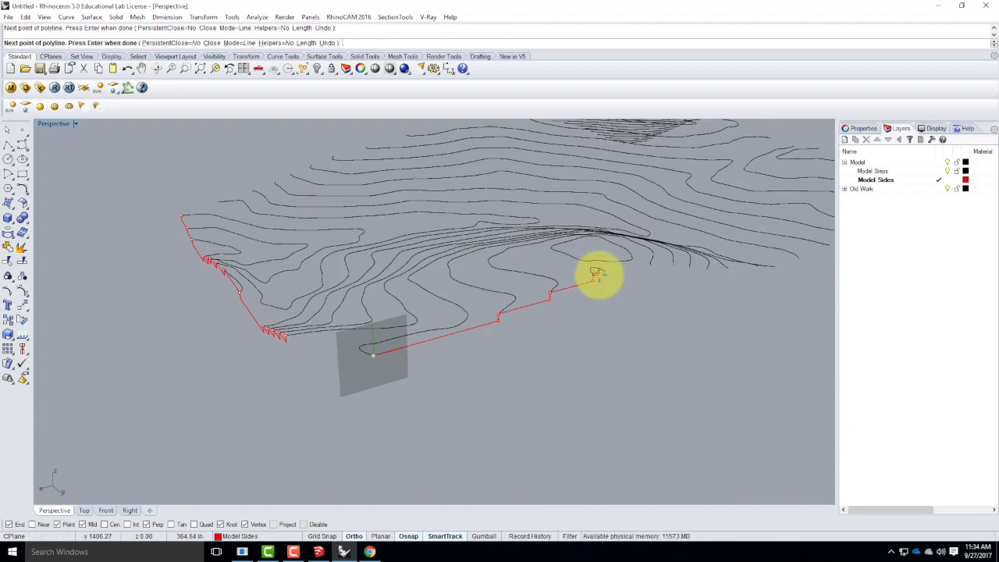
pyautogui.click(602, 273)
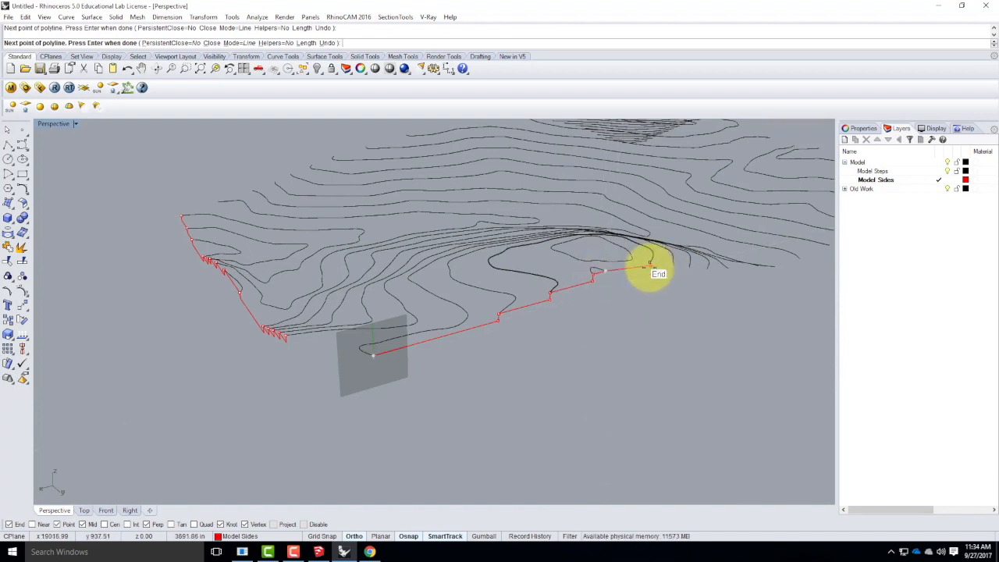
pyautogui.click(607, 276)
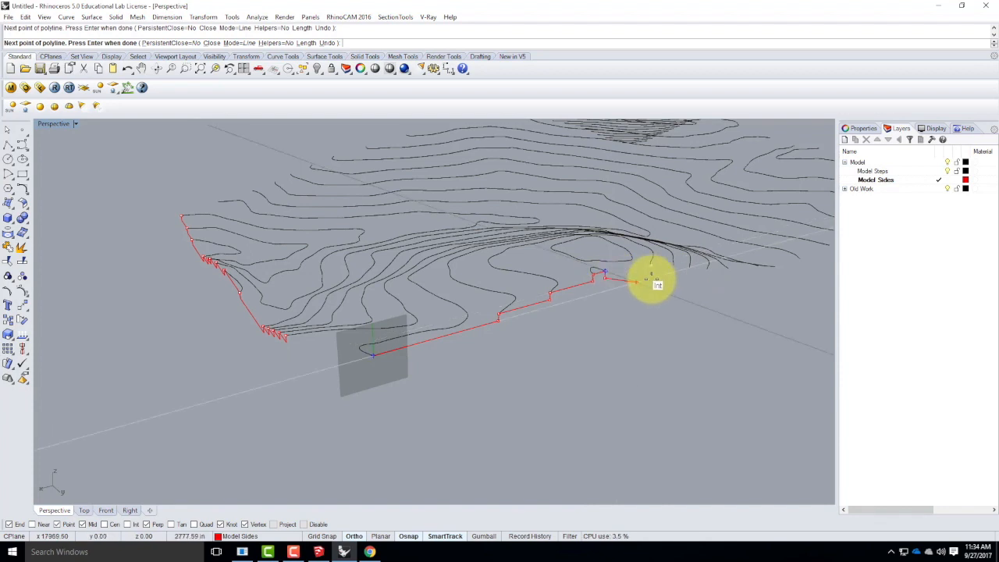
pyautogui.click(656, 269)
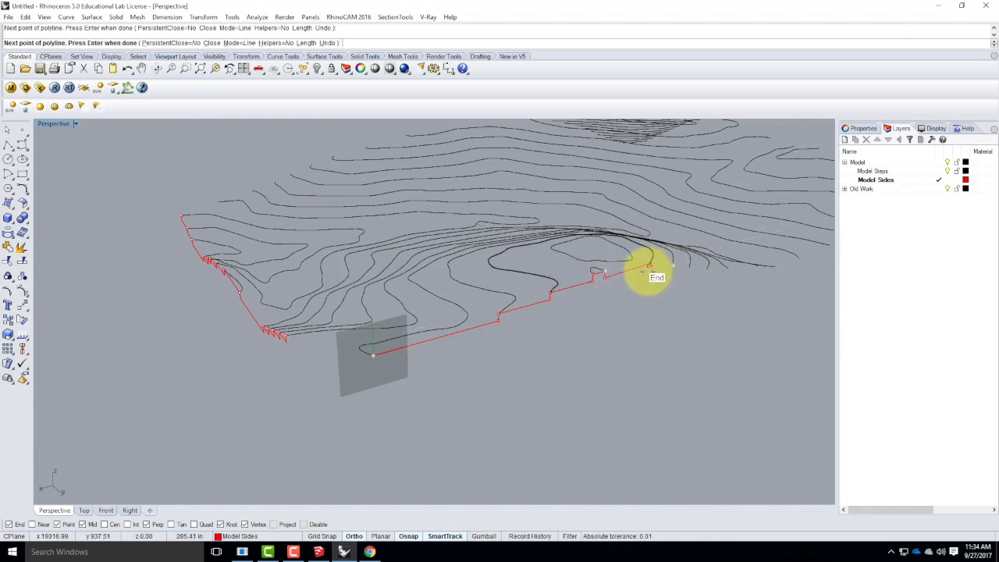
pyautogui.scroll(3, 687, 273)
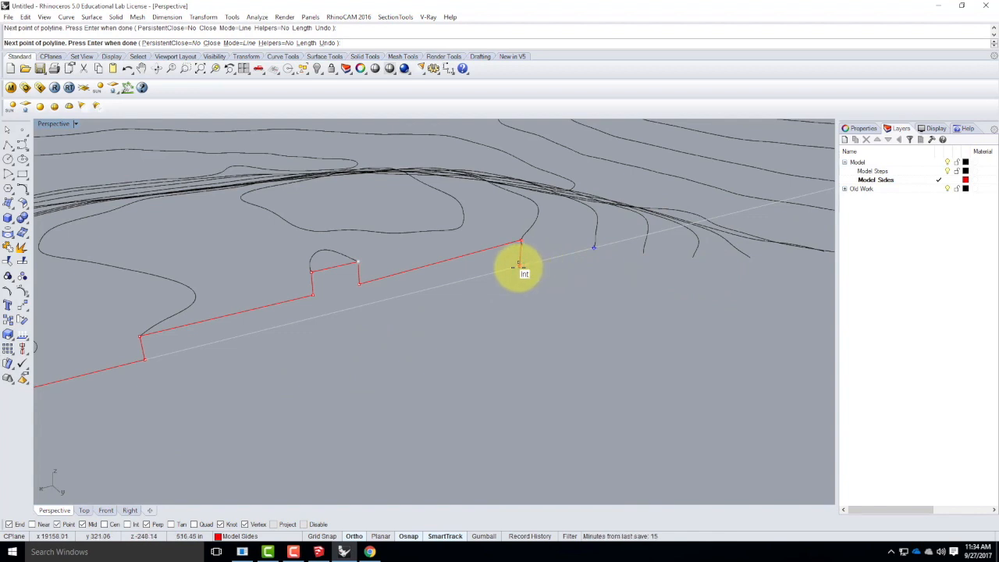
pyautogui.hotkey('ctrl', 'z')
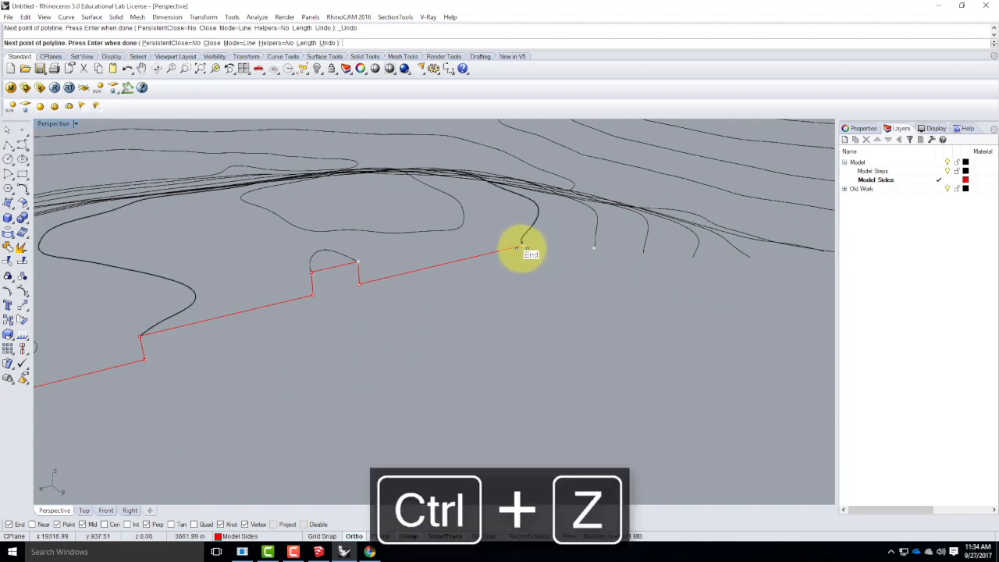
# Continue the stepped polyline through the next three contour endpoints beyond the small hilltop contour, dropping vertically one level at each.
pyautogui.click(522, 248)
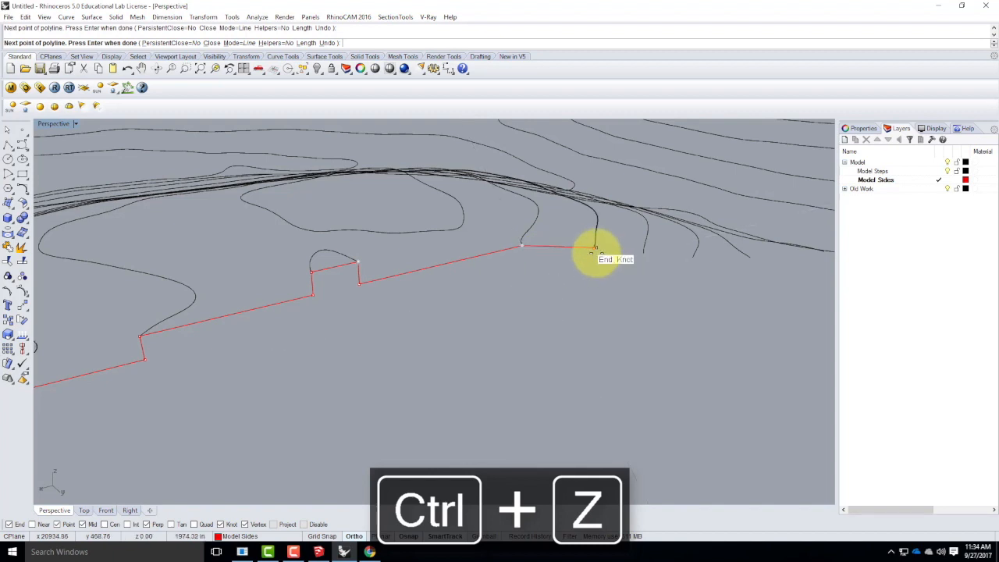
pyautogui.click(521, 265)
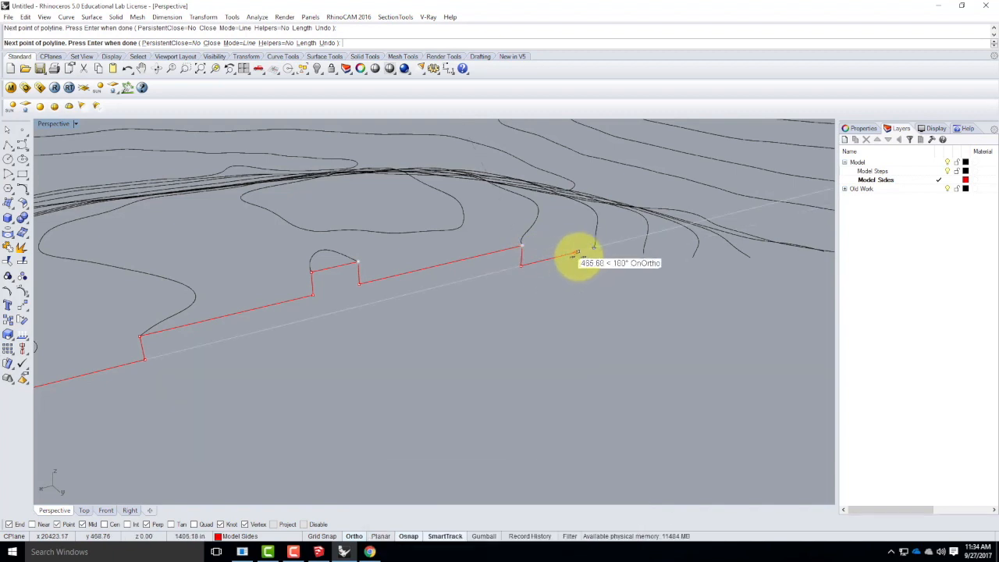
pyautogui.click(595, 248)
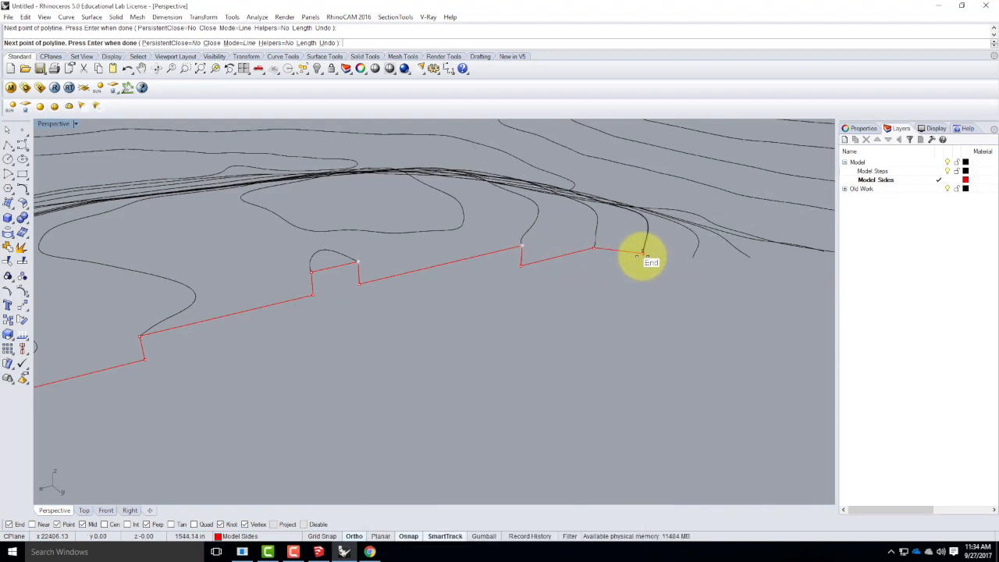
pyautogui.click(592, 266)
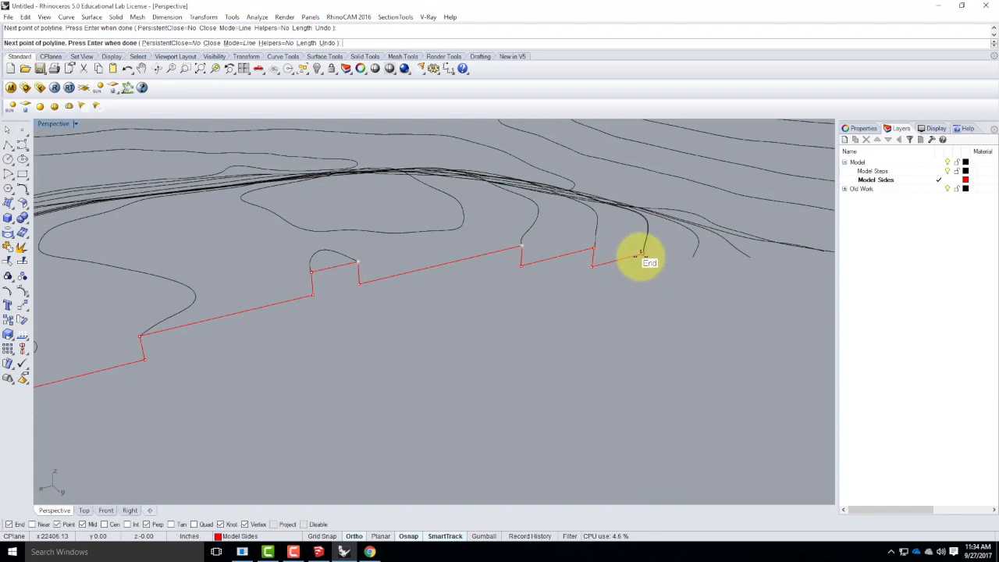
pyautogui.click(642, 254)
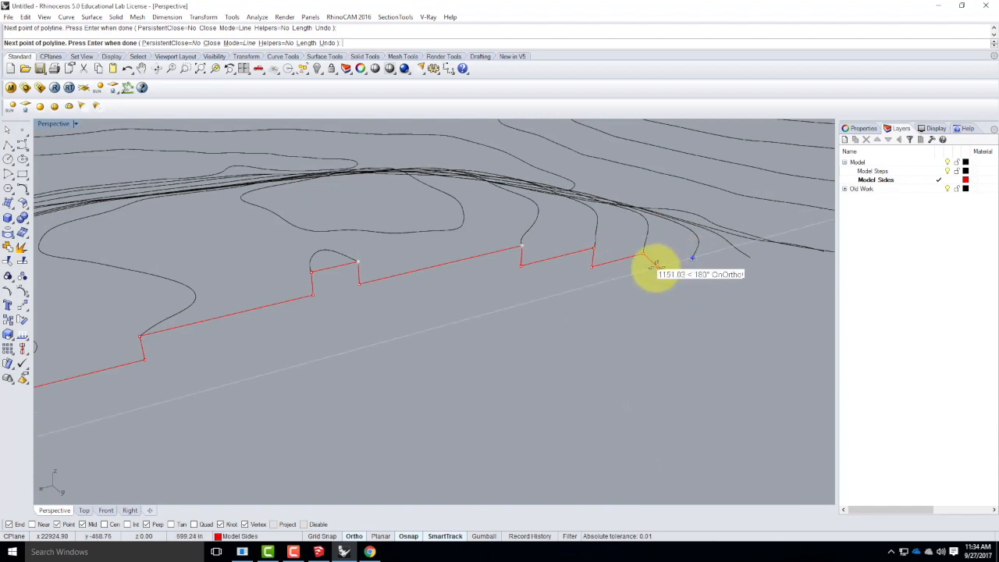
pyautogui.click(644, 271)
# Extend the stepped polyline down the slope through the following three contour endpoints, with a vertical drop after each one.
pyautogui.scroll(-7, 500, 320)
pyautogui.scroll(5, 559, 303)
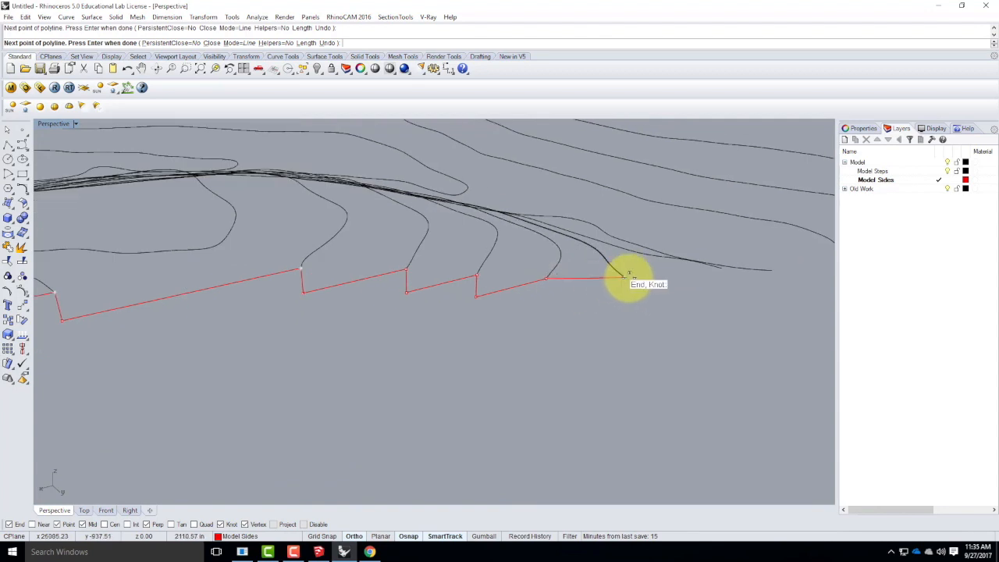
pyautogui.click(546, 297)
pyautogui.click(624, 276)
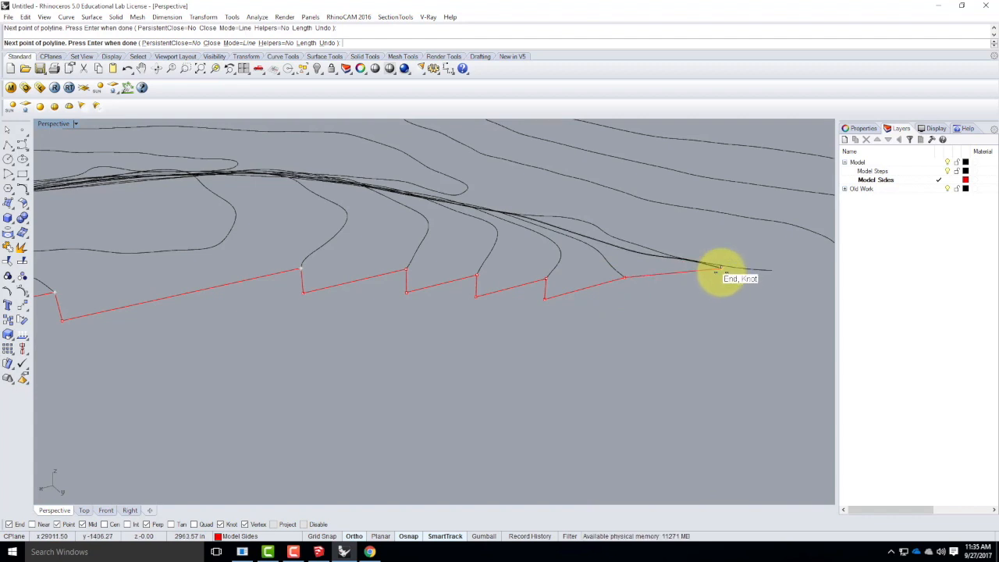
pyautogui.click(622, 297)
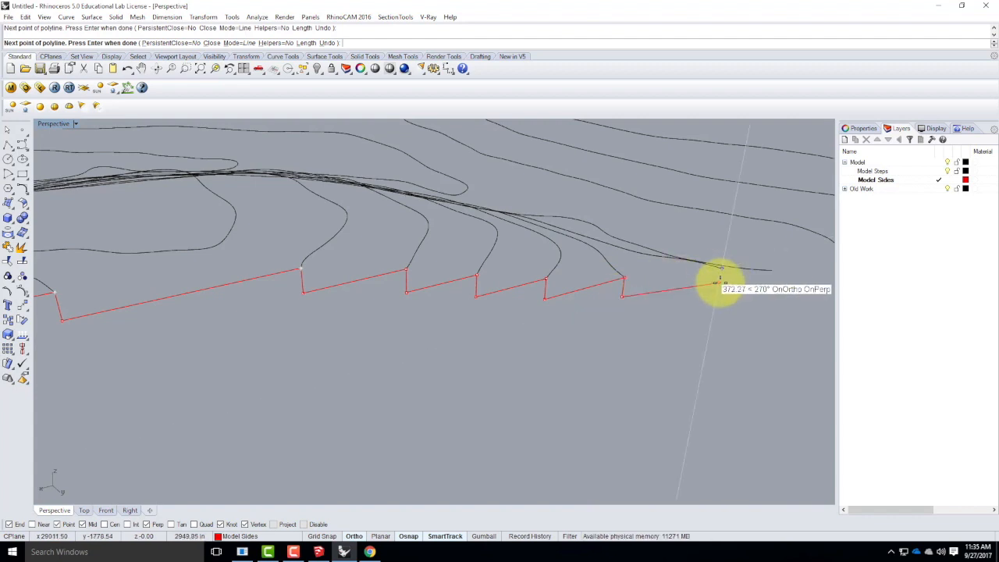
pyautogui.click(722, 269)
pyautogui.scroll(-9, 452, 295)
pyautogui.scroll(12, 576, 287)
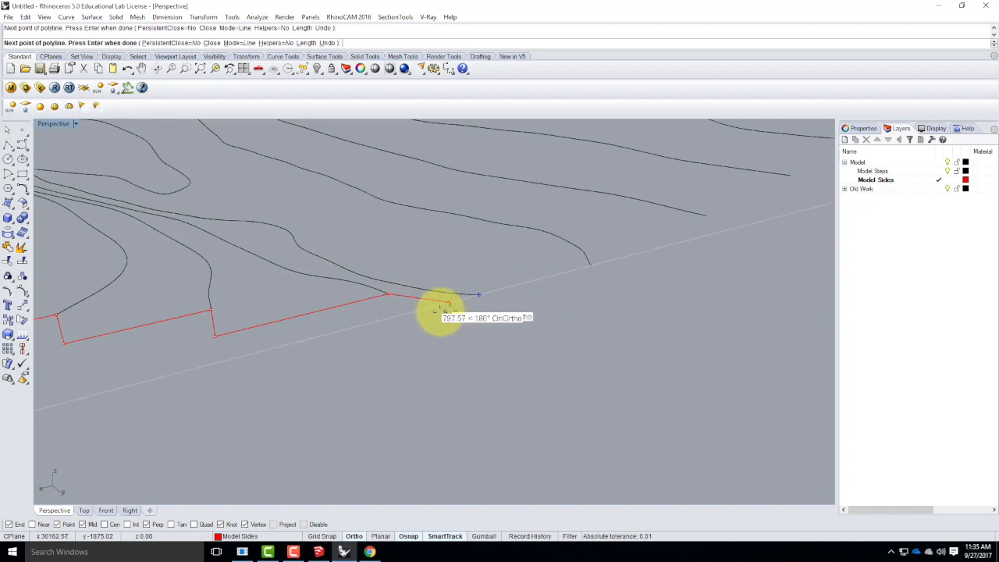
pyautogui.click(388, 317)
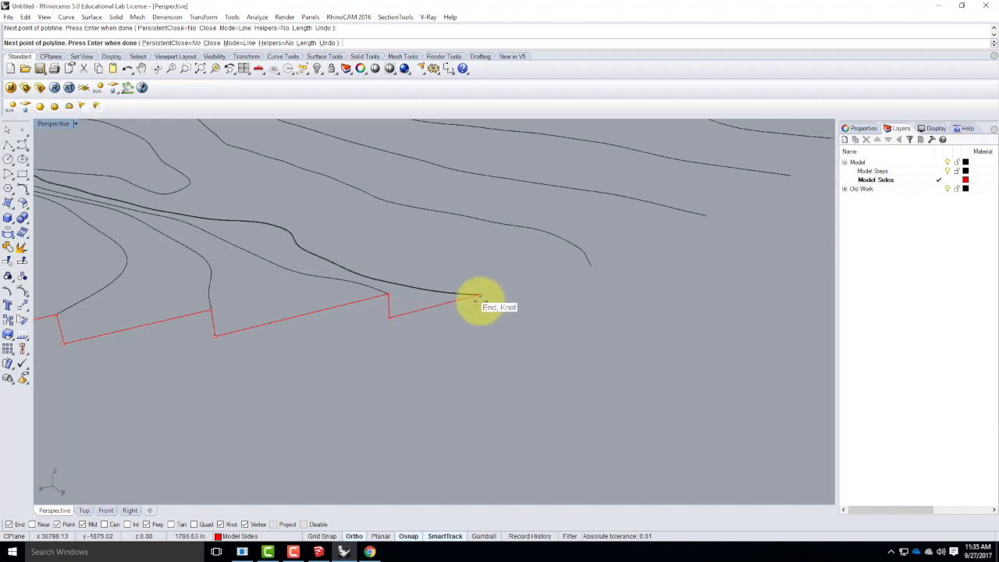
# Step the polyline down 39.063' from the lowest contour's endpoint, run it across the valley floor, and rise to the next contour's endpoint.
pyautogui.click(480, 300)
pyautogui.scroll(-8, 408, 317)
pyautogui.moveTo(513, 329); pyautogui.dragTo(462, 312, button='right')
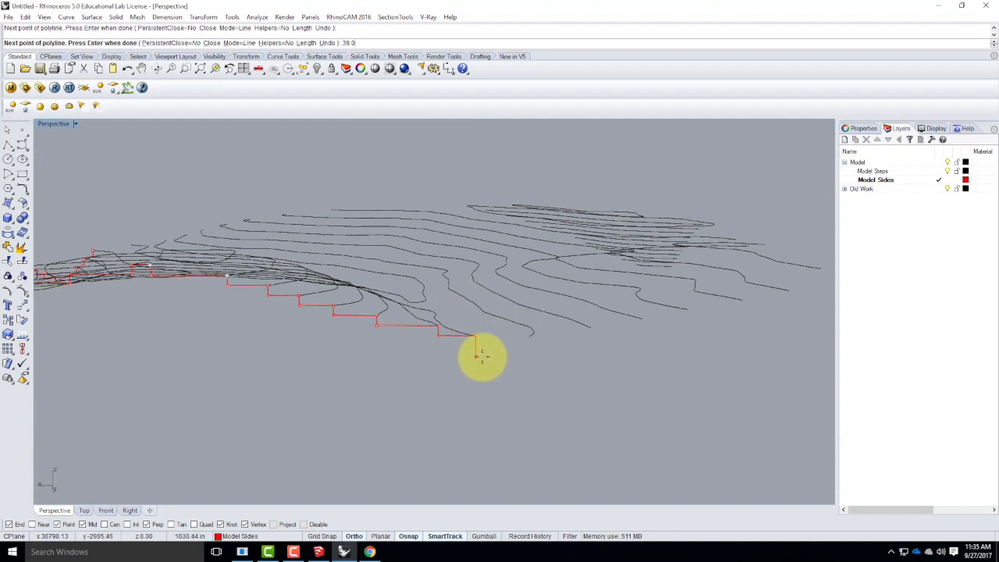
pyautogui.press('Return')
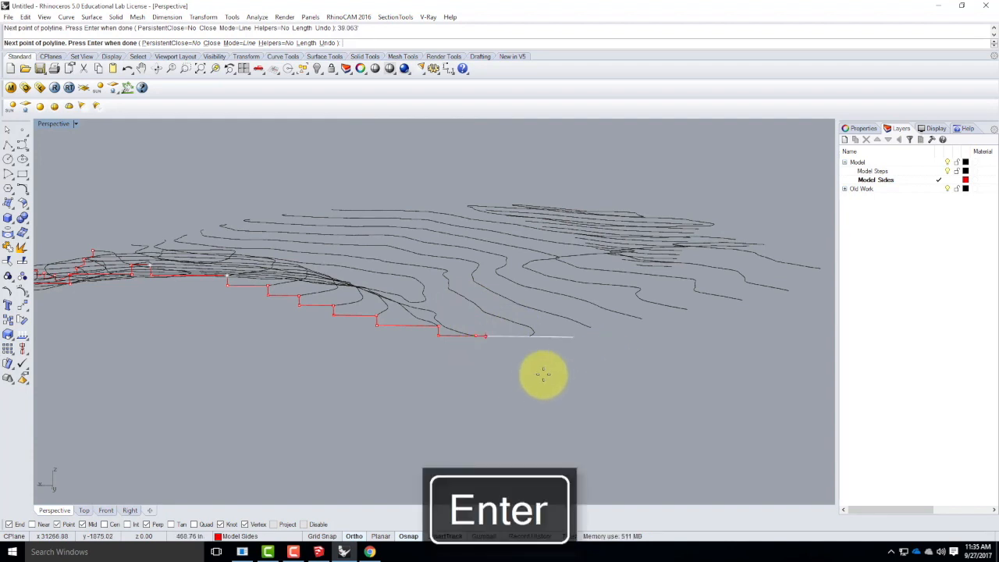
pyautogui.scroll(8, 513, 352)
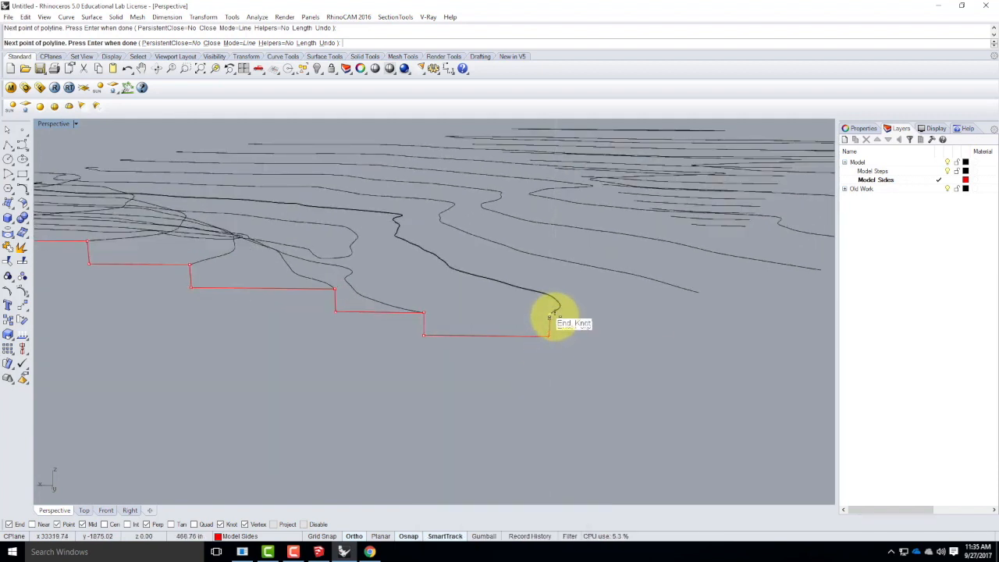
pyautogui.moveTo(508, 328); pyautogui.dragTo(624, 323, button='right')
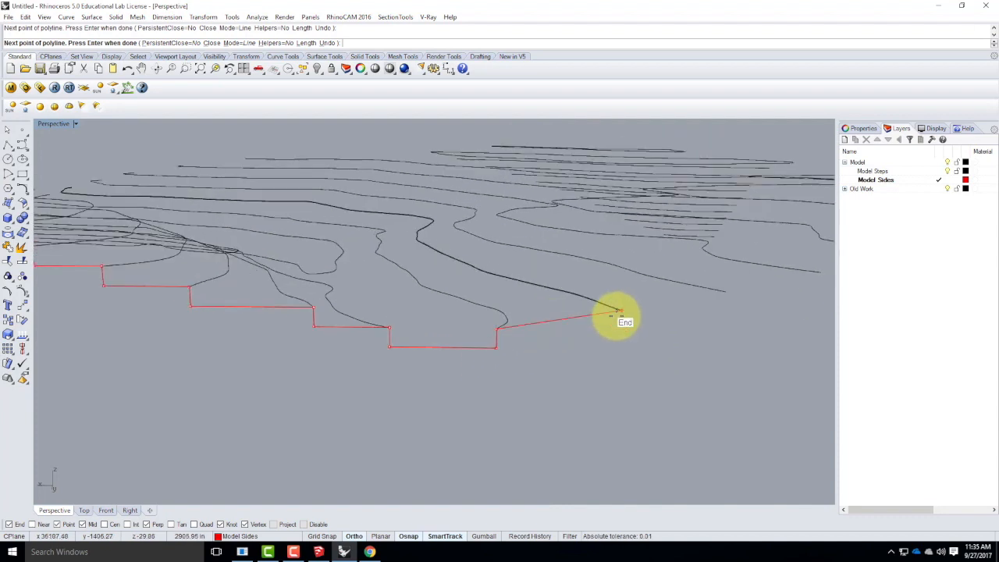
# Step the polyline up the far slope through the next three contour endpoints, running horizontally to below each before rising vertically.
pyautogui.click(622, 329)
pyautogui.click(622, 310)
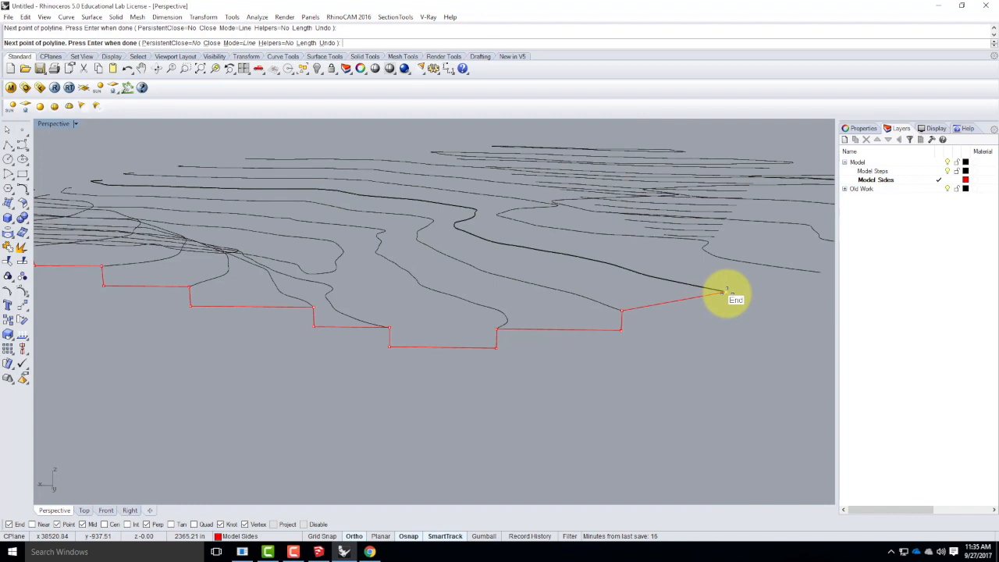
pyautogui.click(725, 311)
pyautogui.click(727, 292)
pyautogui.scroll(-1, 467, 369)
pyautogui.scroll(-4, 466, 369)
pyautogui.scroll(5, 616, 328)
pyautogui.click(587, 354)
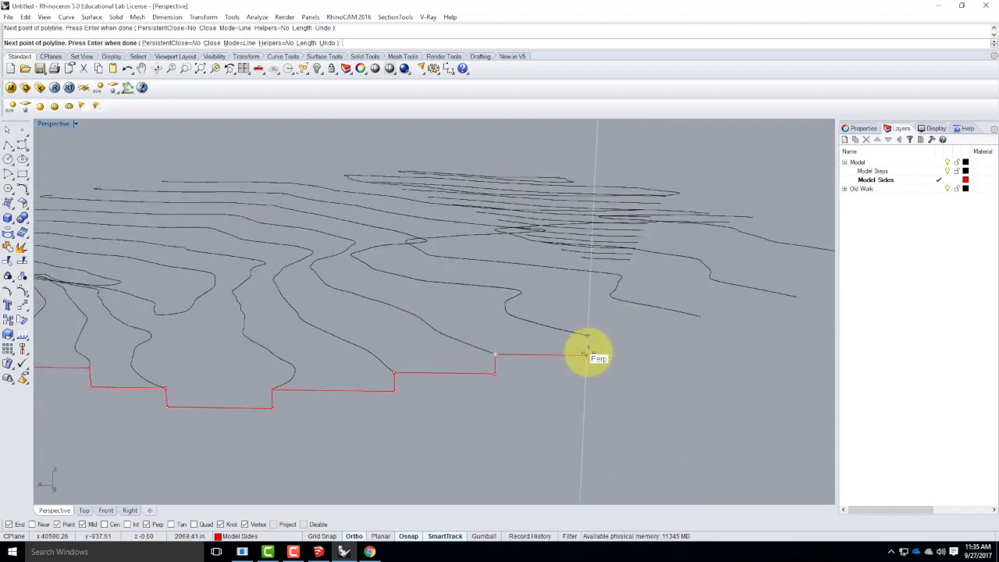
pyautogui.click(587, 335)
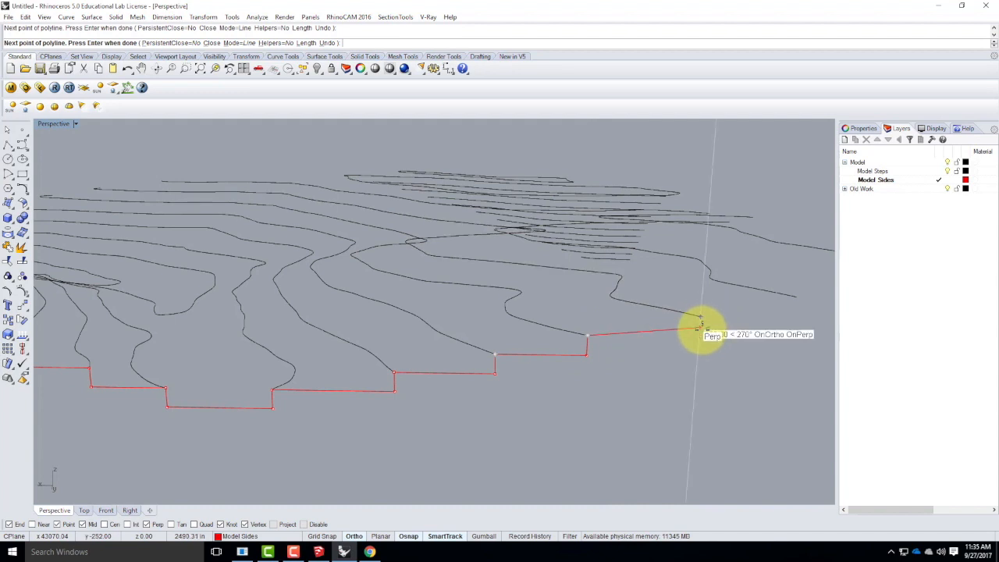
# Step the polyline up through the last two contour endpoints on this side and finish it at the final contour's end.
pyautogui.moveTo(700, 316); pyautogui.dragTo(635, 331, button='right')
pyautogui.click(629, 344)
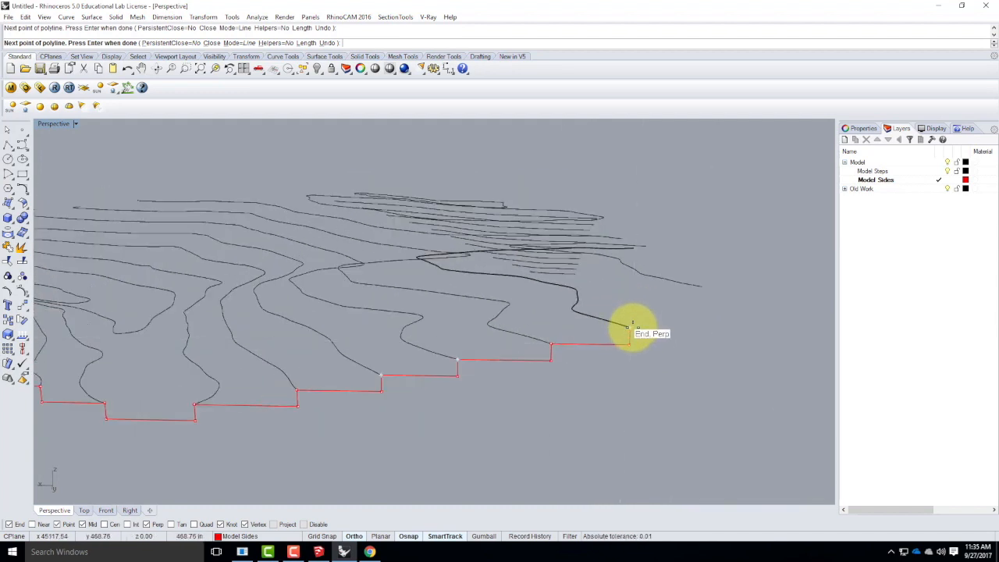
pyautogui.click(629, 326)
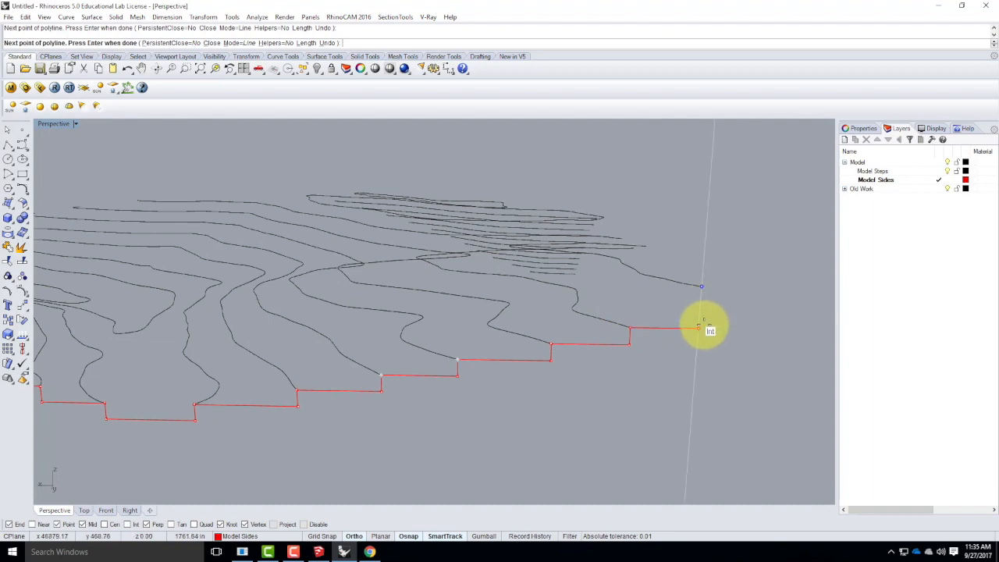
pyautogui.scroll(-5, 575, 393)
pyautogui.moveTo(694, 382); pyautogui.dragTo(615, 459, button='right')
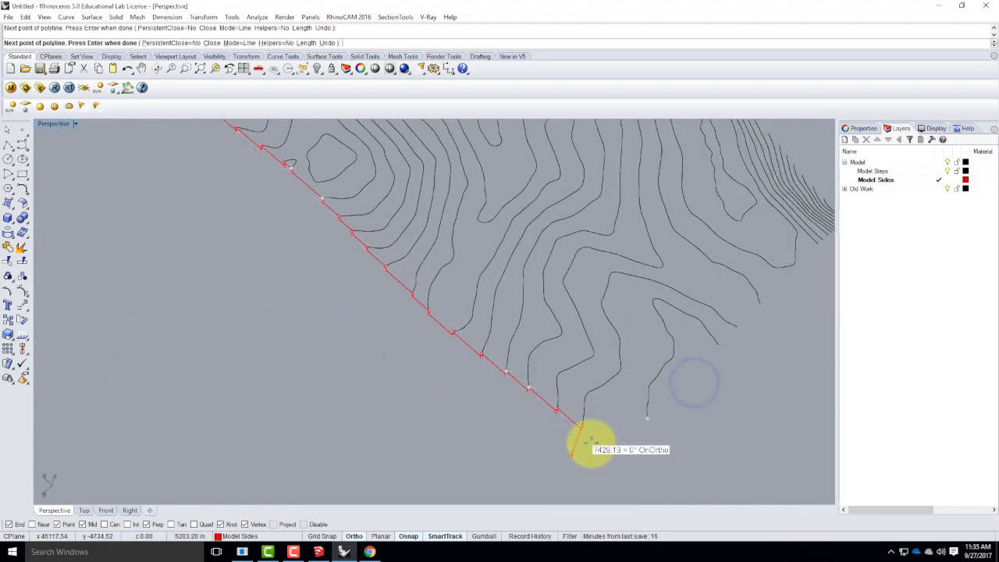
pyautogui.press('Return')
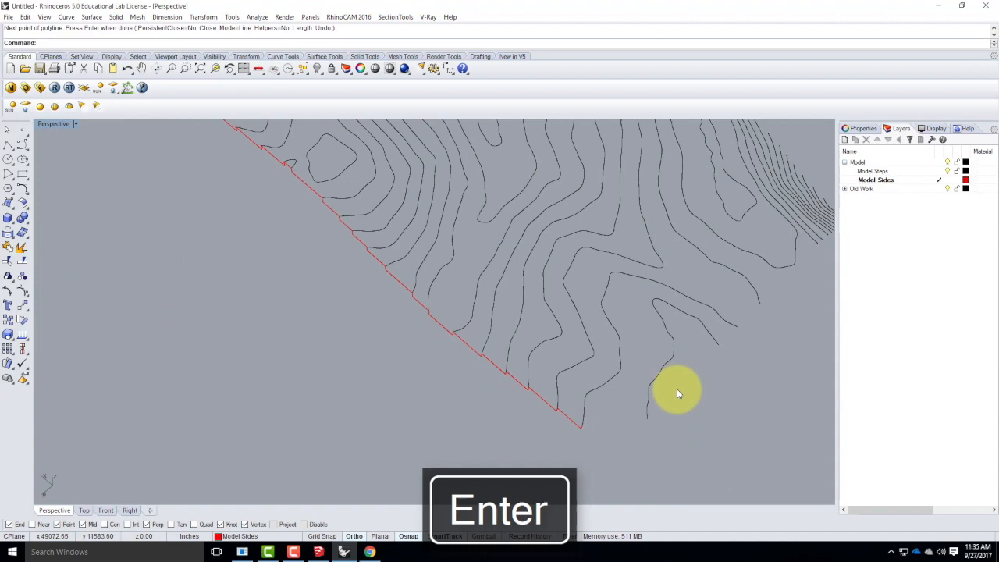
# Examine the gap at the terrain corner between the first side's stepped profile and the new profile starting at the construction plane.
pyautogui.scroll(-8, 677, 389)
pyautogui.moveTo(399, 203); pyautogui.dragTo(629, 224, button='right')
pyautogui.scroll(-4, 629, 224)
pyautogui.scroll(5, 413, 330)
pyautogui.moveTo(426, 313); pyautogui.dragTo(448, 421, button='right')
pyautogui.scroll(2, 380, 438)
pyautogui.moveTo(364, 433); pyautogui.dragTo(451, 437, button='right')
pyautogui.moveTo(364, 393)
pyautogui.mouseDown(button='right')
pyautogui.moveTo(383, 453)
pyautogui.moveTo(404, 403)
pyautogui.moveTo(357, 397)
pyautogui.mouseUp(button='right')
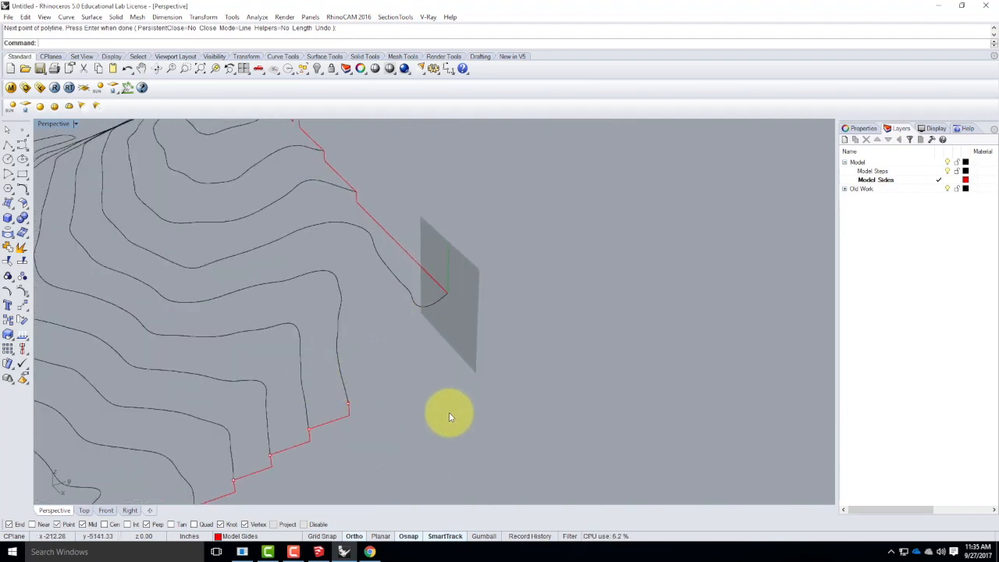
pyautogui.moveTo(557, 374); pyautogui.dragTo(467, 299, button='right')
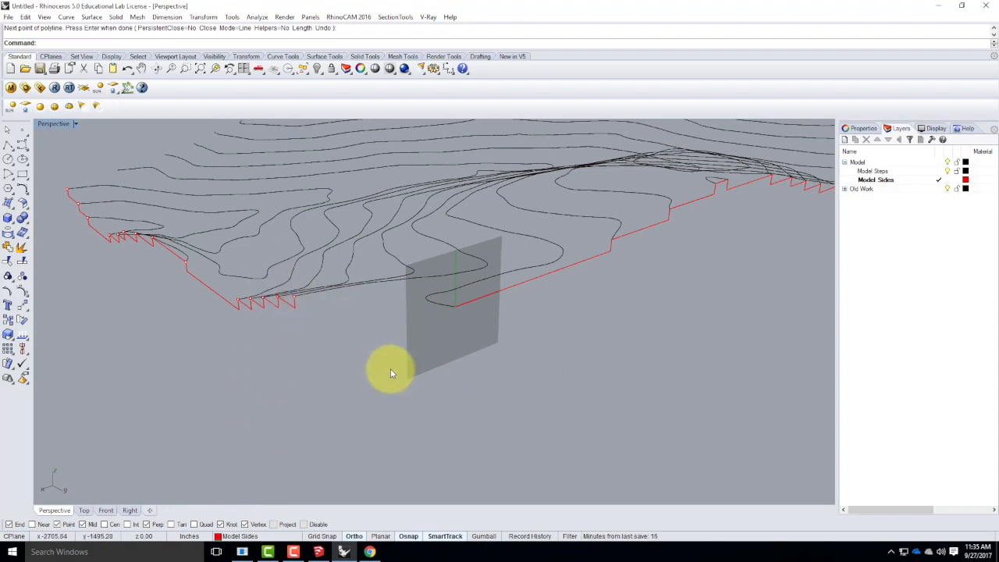
pyautogui.moveTo(292, 364); pyautogui.dragTo(391, 297, button='right')
# Compare the corner contour with its neighbouring contour by selecting each, and inspect how they relate to both profiles' ends.
pyautogui.click(392, 298)
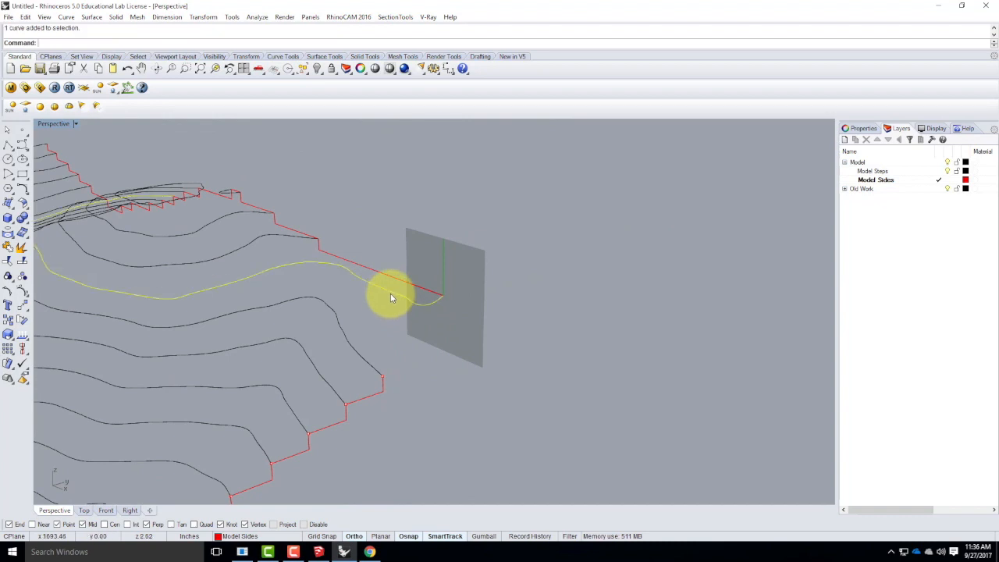
pyautogui.click(363, 359)
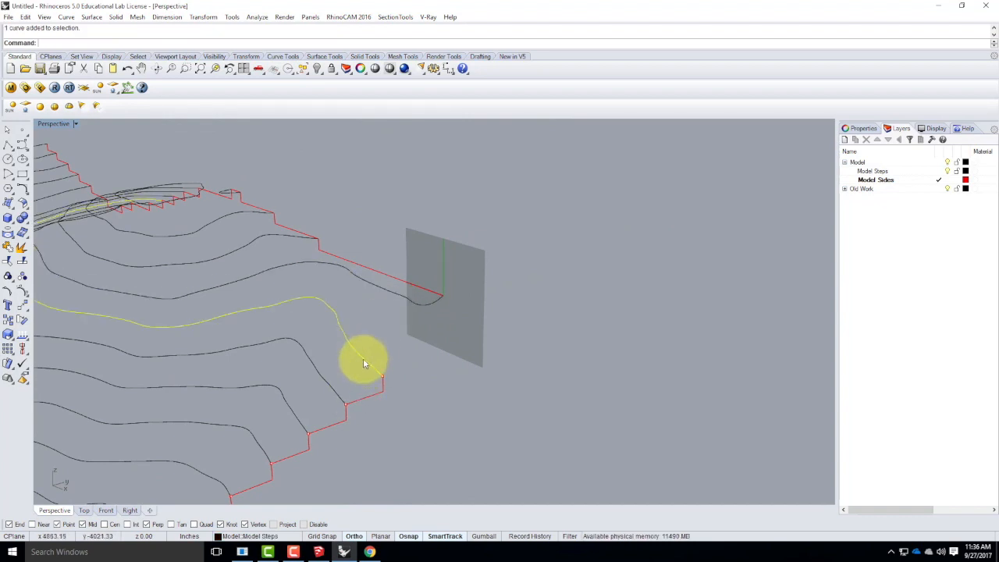
pyautogui.click(387, 295)
pyautogui.moveTo(486, 351); pyautogui.dragTo(336, 362, button='right')
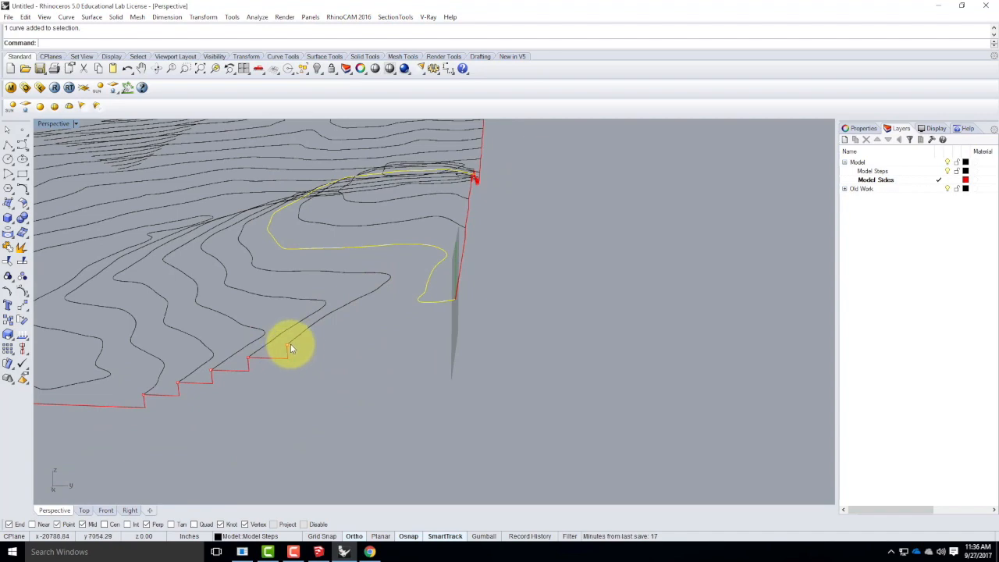
pyautogui.moveTo(536, 352); pyautogui.dragTo(389, 344, button='right')
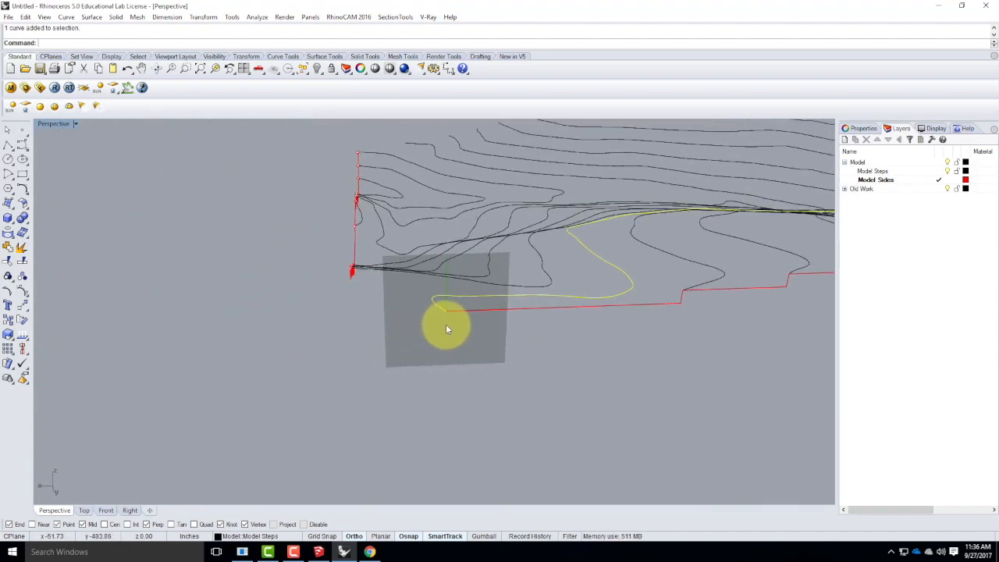
# Draw a polyline from the corner contour's endpoint straight down 39.063' and then horizontally outward past the first side's profile.
pyautogui.click(7, 147)
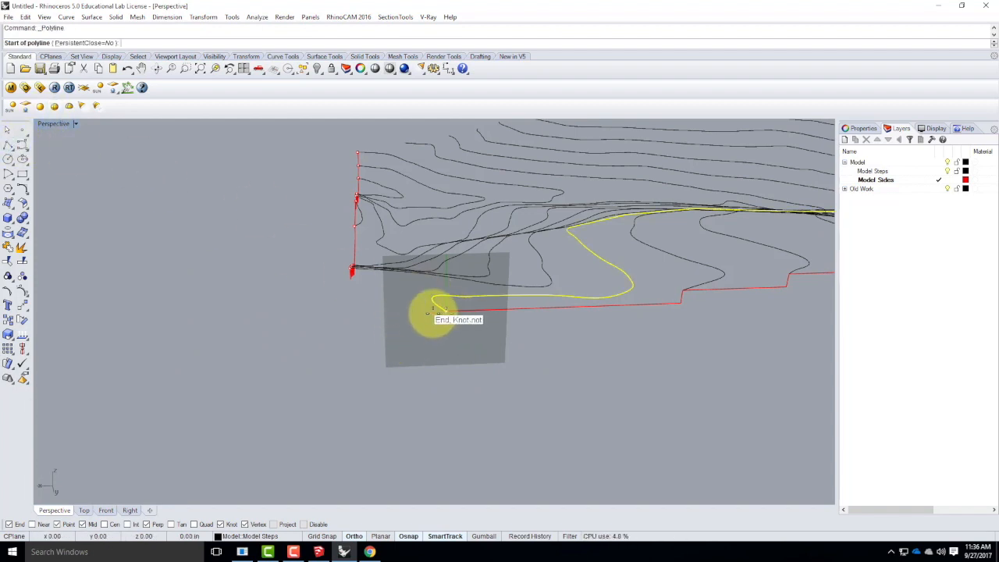
pyautogui.click(446, 312)
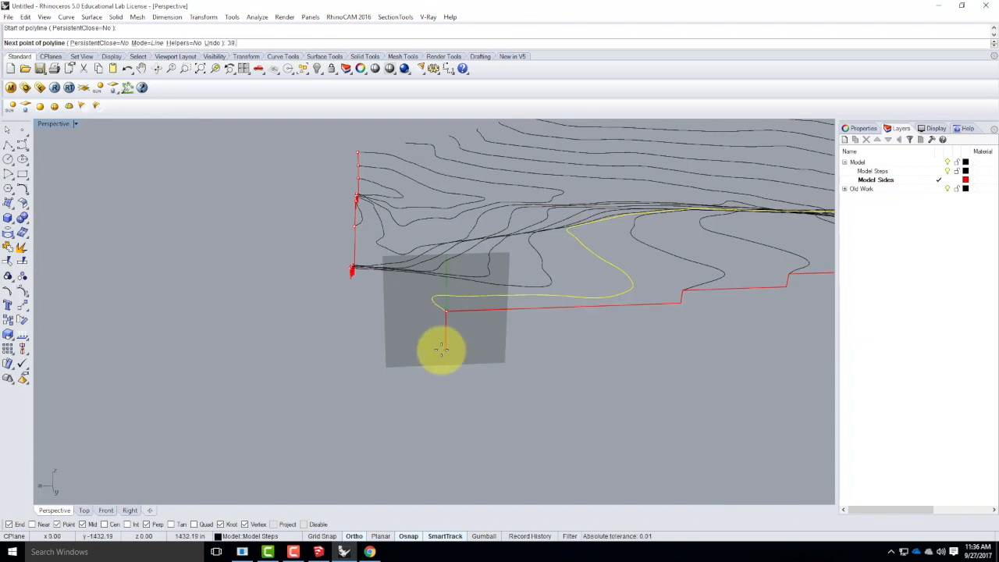
pyautogui.press('Return')
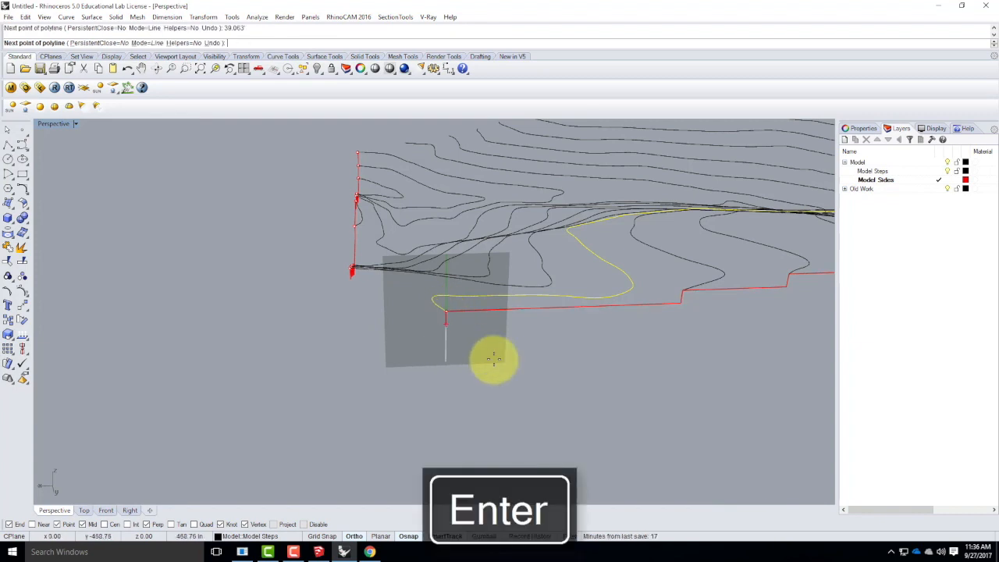
pyautogui.click(465, 356)
pyautogui.click(252, 345)
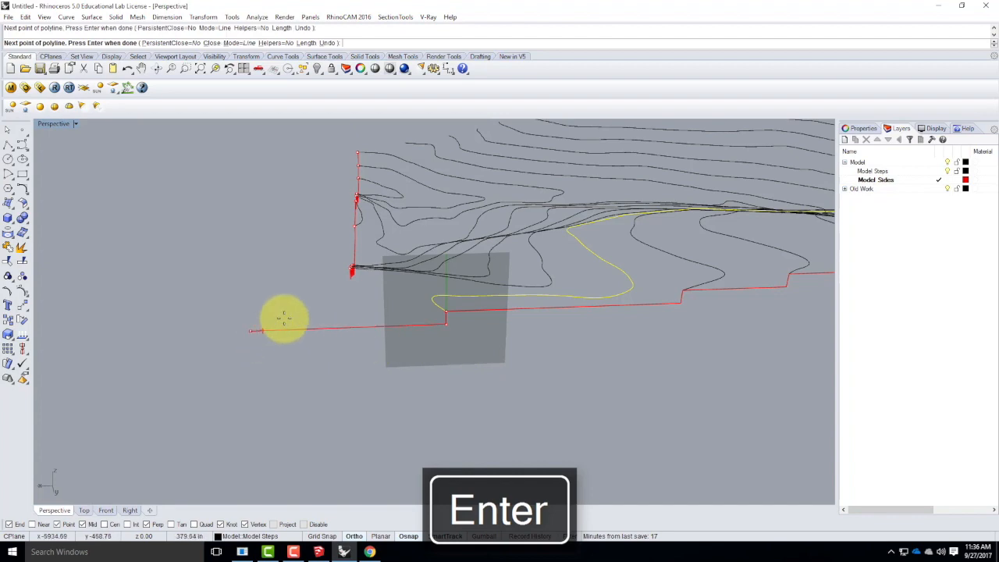
pyautogui.press('Return')
# Set the Perspective view's construction plane to World Top.
pyautogui.moveTo(261, 375); pyautogui.dragTo(390, 391, button='right')
pyautogui.click(75, 125)
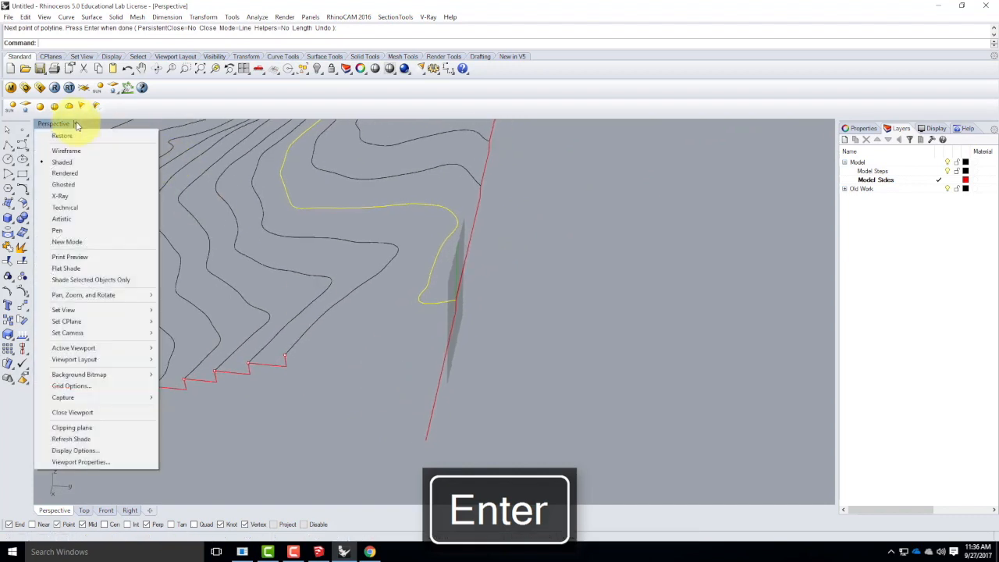
pyautogui.moveTo(66, 323)
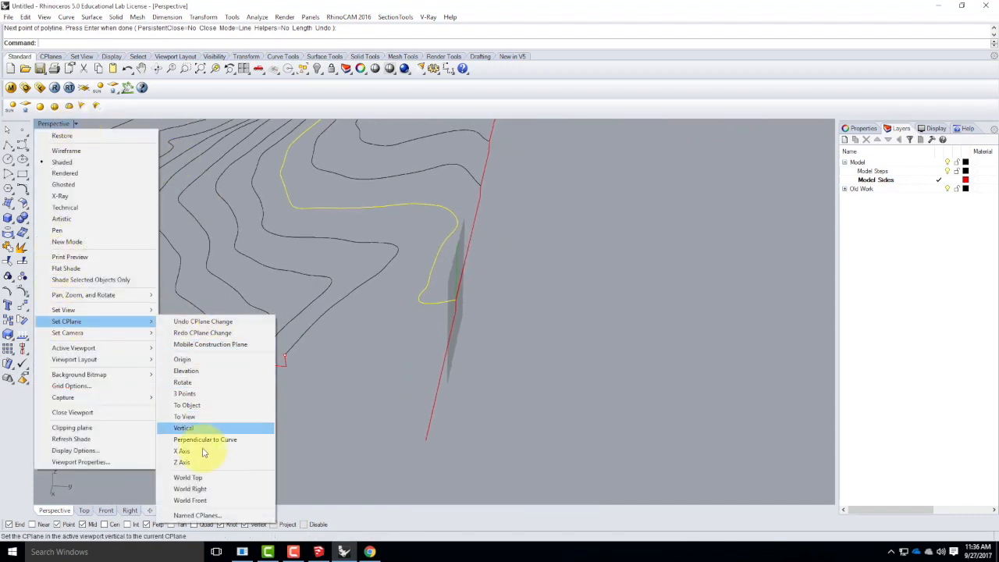
pyautogui.click(206, 476)
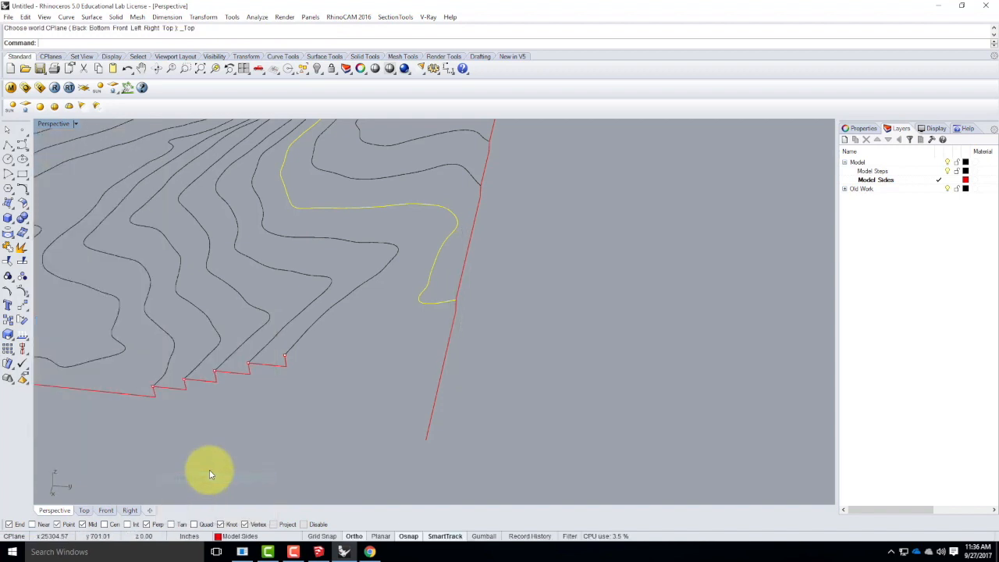
# Draw a polyline from the first side profile's corner endpoint perpendicular to the second profile's horizontal extension line.
pyautogui.click(9, 145)
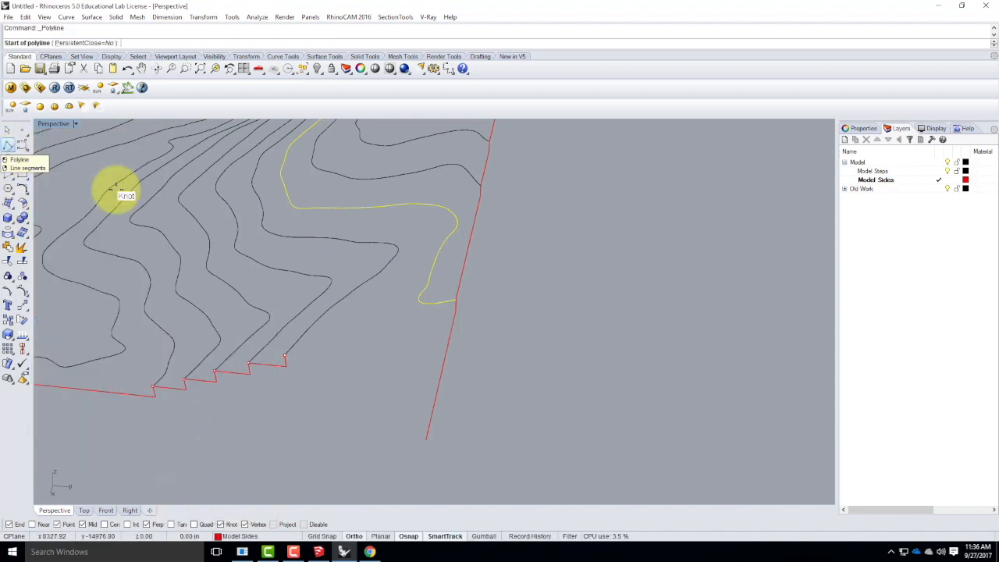
pyautogui.click(285, 356)
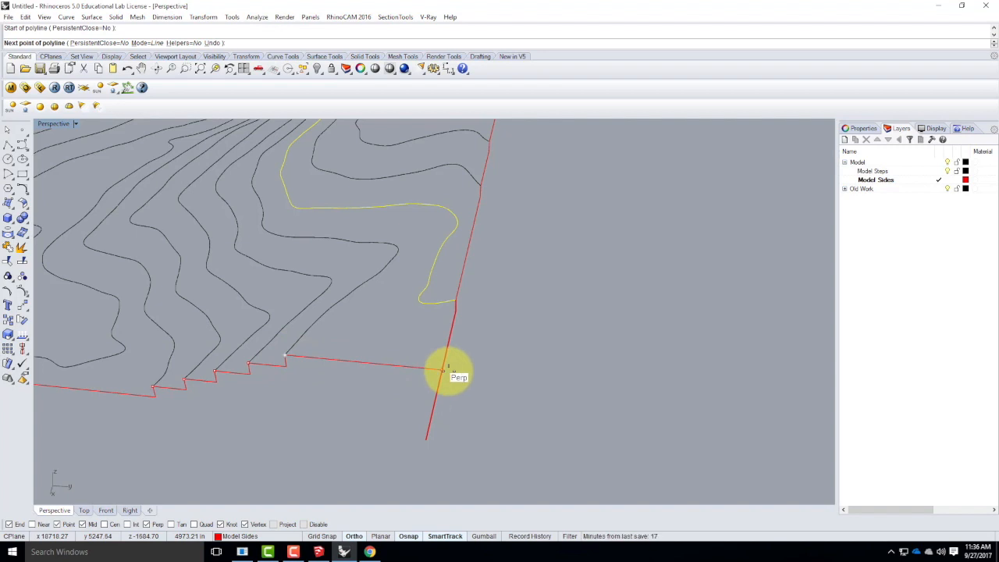
pyautogui.click(446, 369)
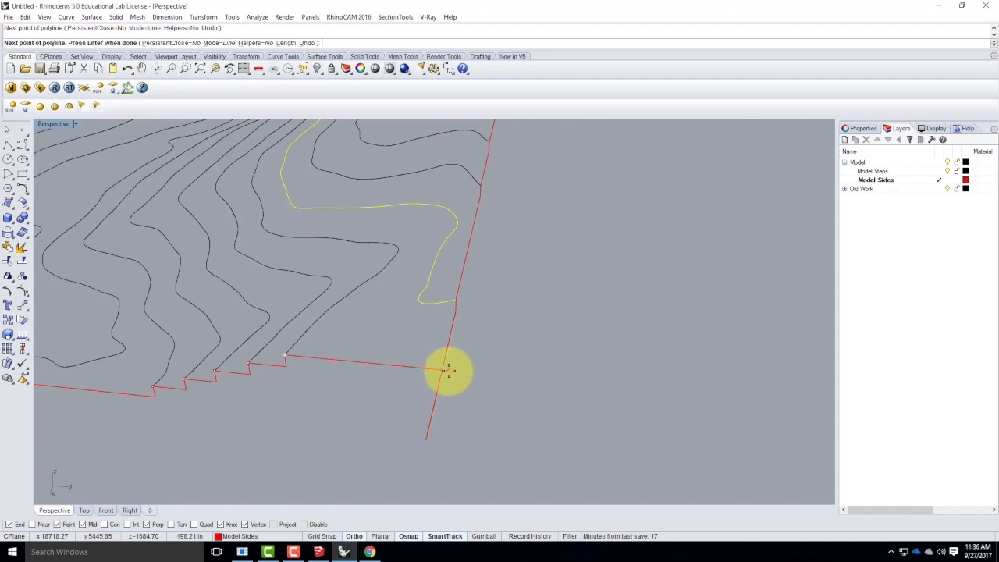
pyautogui.press('Return')
# Trim off the part of the second profile's extension line that overshoots the corner, using both corner lines as cutting objects.
pyautogui.moveTo(547, 375)
pyautogui.mouseDown(button='right')
pyautogui.moveTo(424, 351)
pyautogui.moveTo(446, 383)
pyautogui.moveTo(425, 382)
pyautogui.mouseUp(button='right')
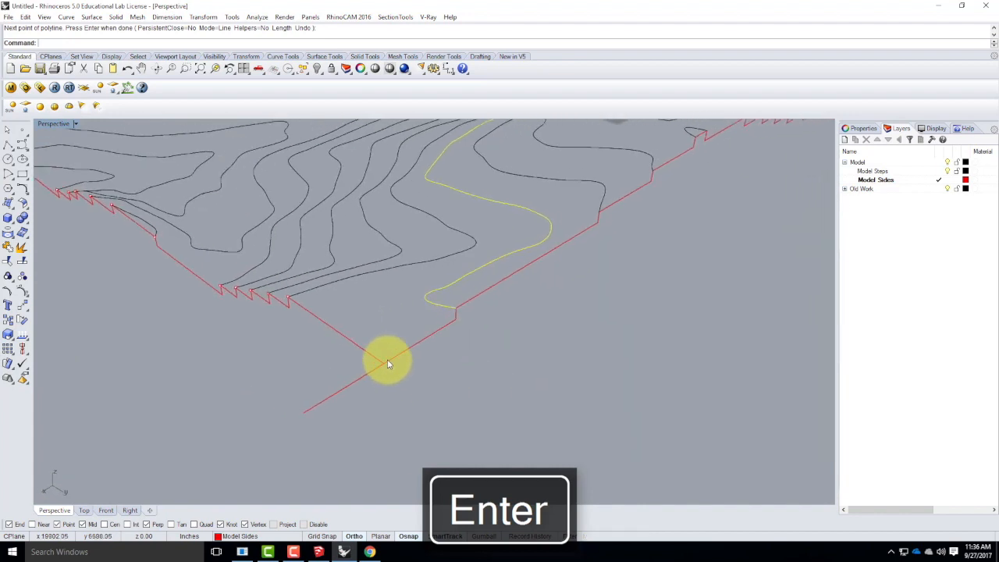
pyautogui.write('Trimk')
pyautogui.press('Return')
pyautogui.moveTo(407, 382); pyautogui.dragTo(345, 352)
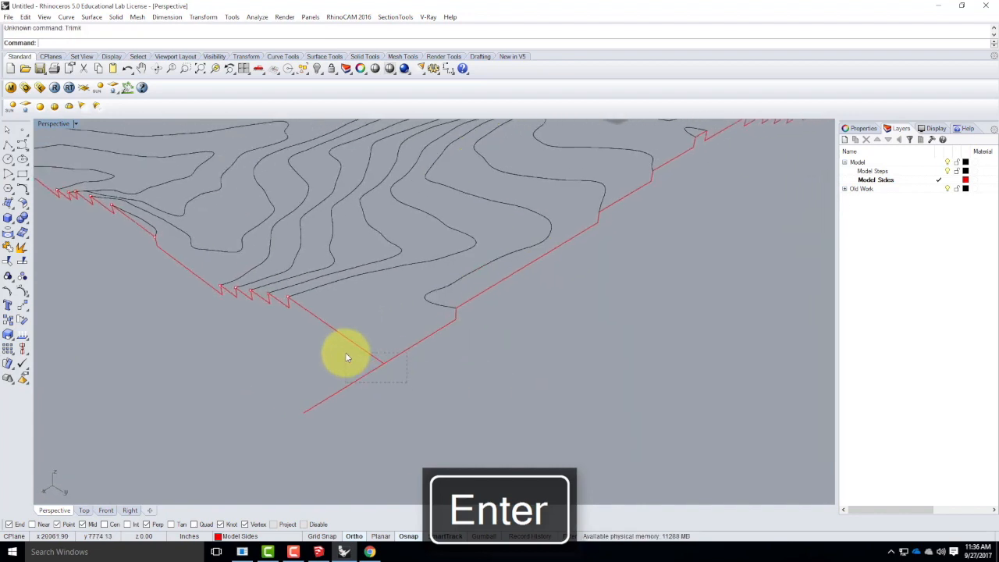
pyautogui.press('Return')
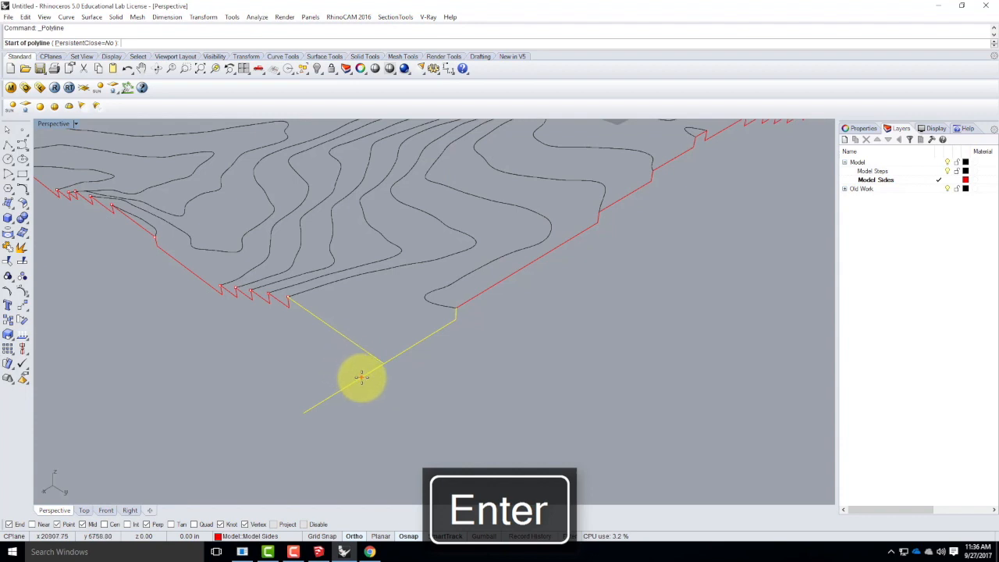
pyautogui.press('Escape')
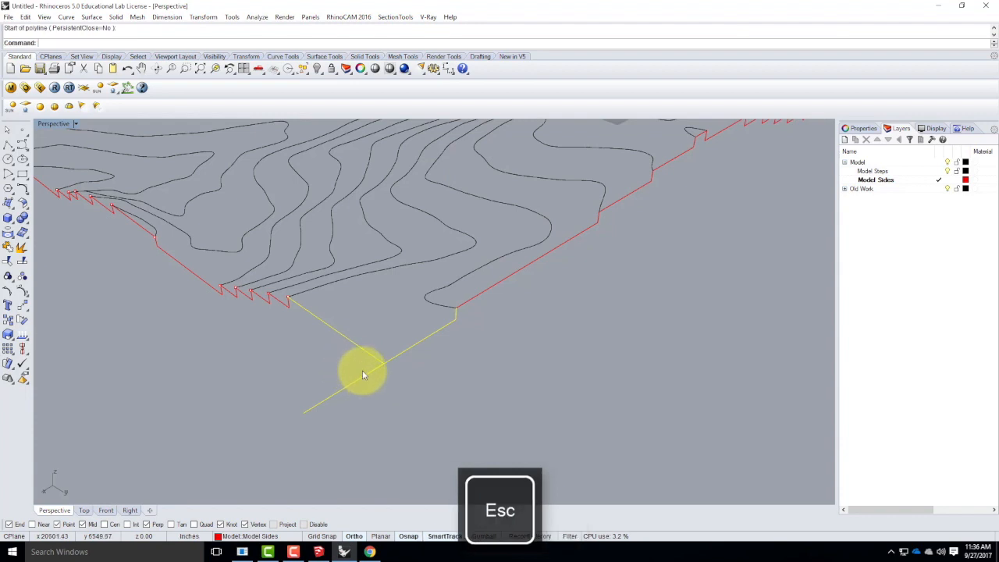
pyautogui.press('Return')
pyautogui.click(362, 378)
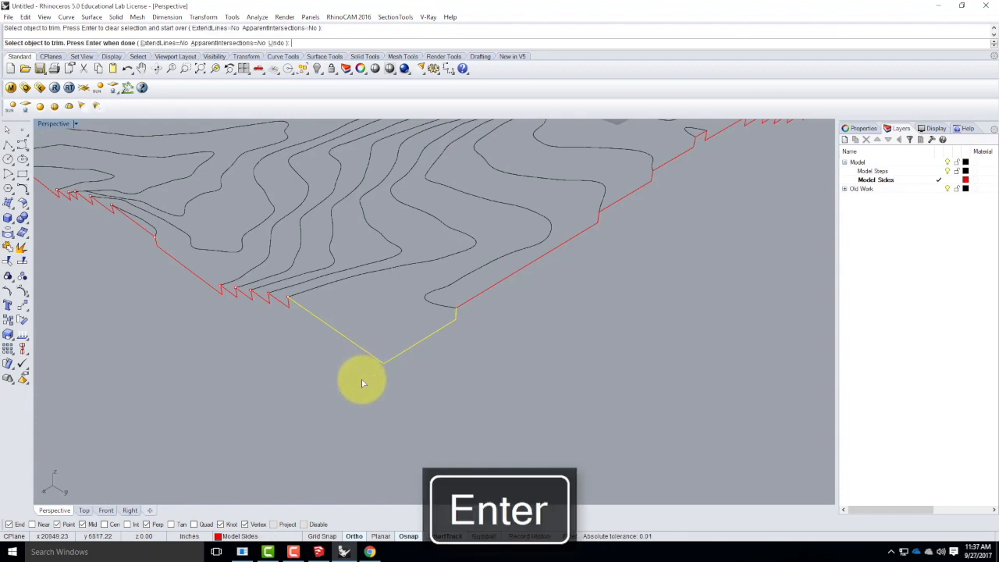
pyautogui.press('Escape')
# Start a polyline at the loose contour endpoint beside the far end of the stepped side and run it straight down 39.063'.
pyautogui.moveTo(430, 384); pyautogui.dragTo(584, 339, button='right')
pyautogui.moveTo(460, 361); pyautogui.dragTo(305, 365, button='right')
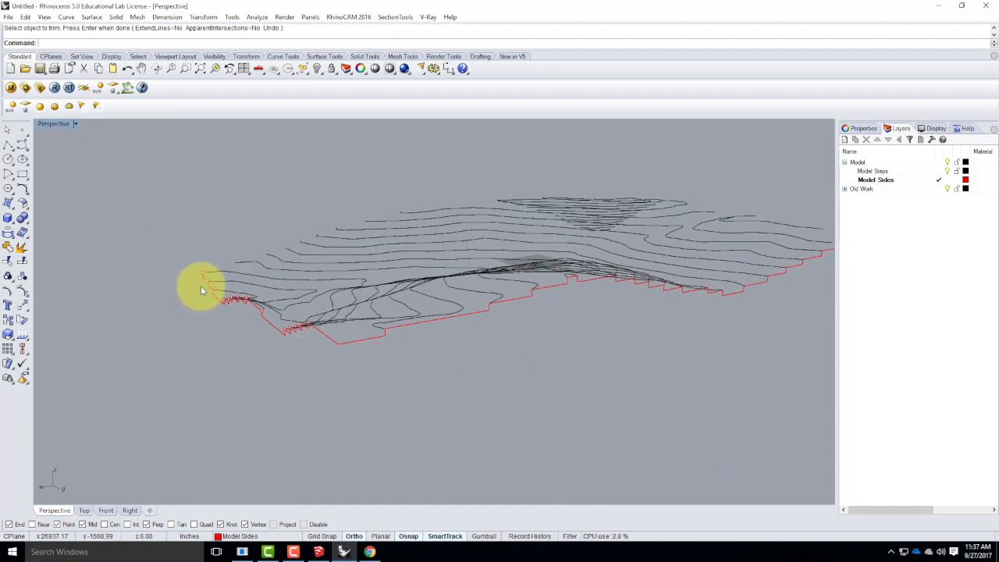
pyautogui.scroll(5, 196, 285)
pyautogui.moveTo(187, 297); pyautogui.dragTo(358, 399, button='right')
pyautogui.scroll(-6, 443, 309)
pyautogui.scroll(8, 255, 375)
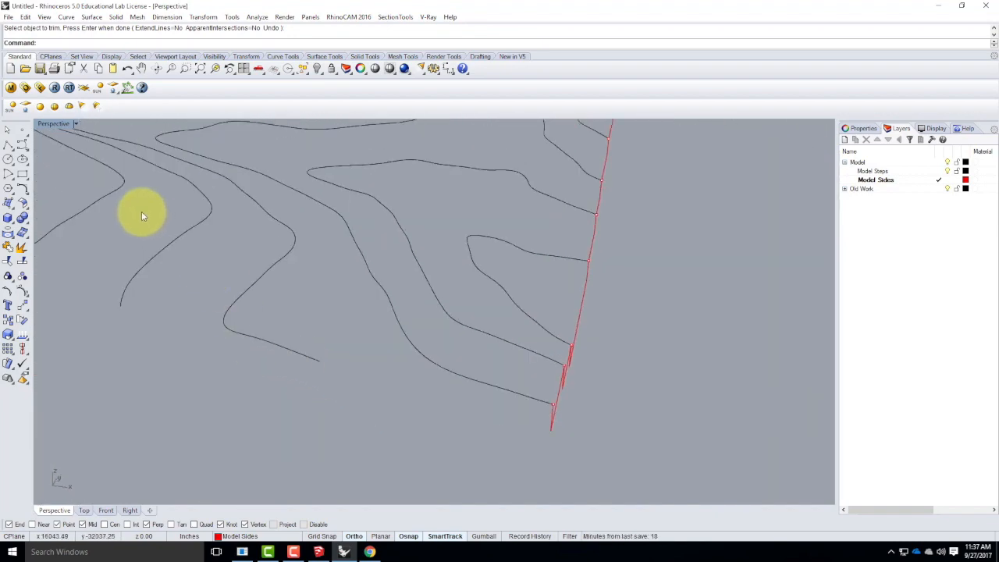
pyautogui.click(6, 147)
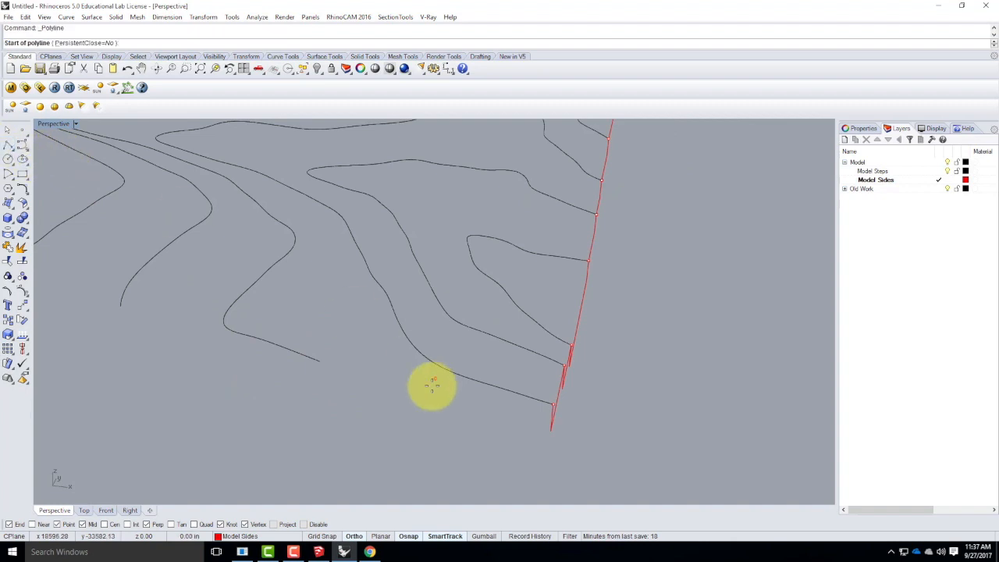
pyautogui.click(320, 361)
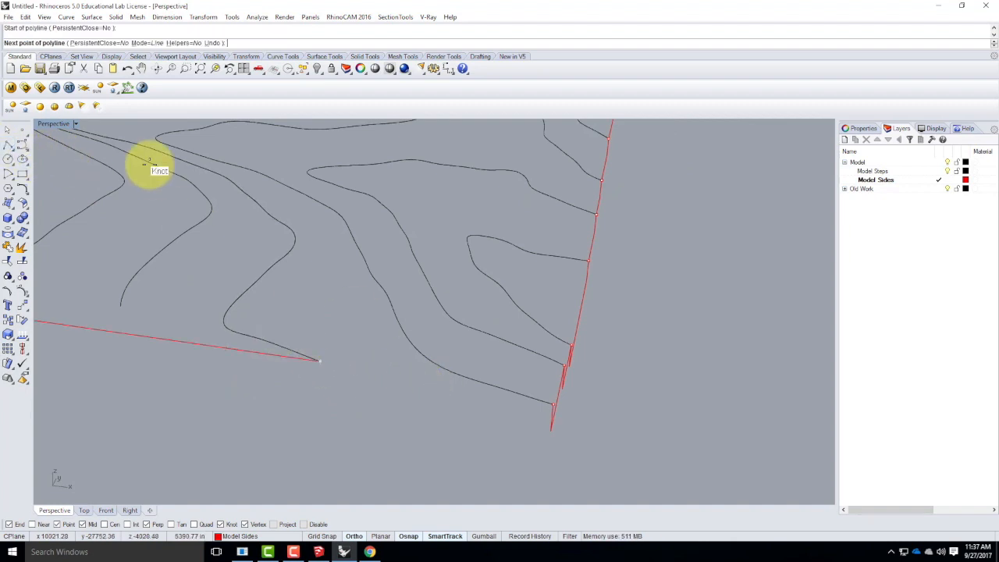
pyautogui.doubleClick(55, 125)
pyautogui.scroll(3, 312, 394)
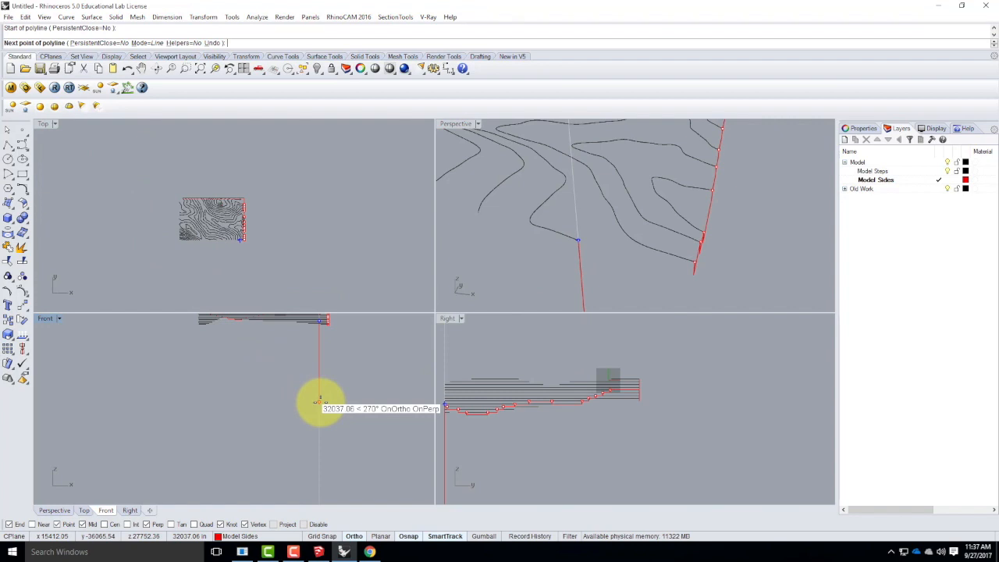
pyautogui.write('39.063')
pyautogui.press('Return')
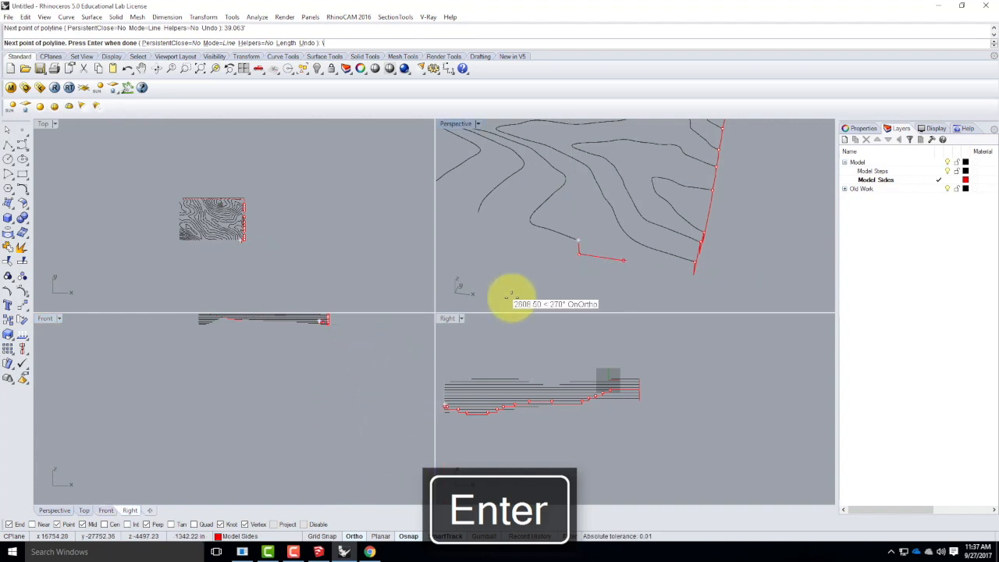
# Extend the polyline horizontally outward past the stepped side profile and finish it.
pyautogui.scroll(-5, 617, 297)
pyautogui.click(617, 294)
pyautogui.press('Return')
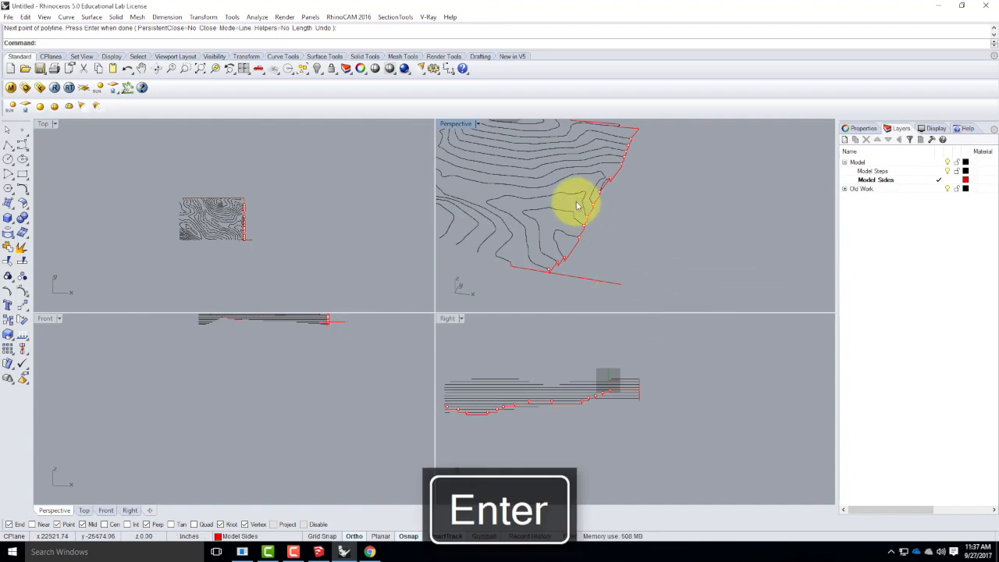
# In the maximized Perspective view, draw a short polyline from the stepped profile's end perpendicular to the new horizontal line.
pyautogui.doubleClick(458, 124)
pyautogui.moveTo(558, 299); pyautogui.dragTo(282, 281, button='right')
pyautogui.scroll(8, 273, 280)
pyautogui.rightClick(282, 283)
pyautogui.click(281, 285)
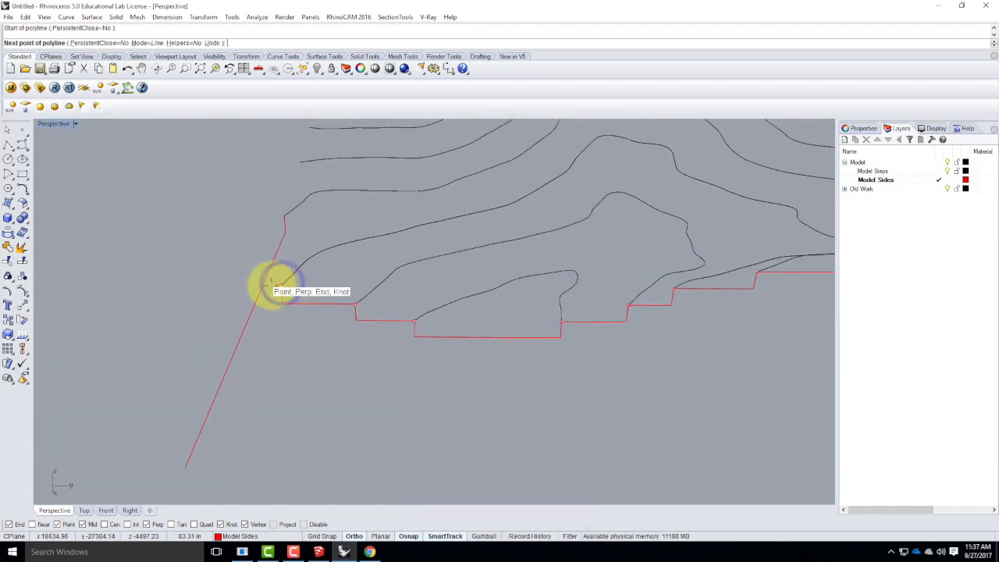
pyautogui.click(263, 286)
pyautogui.press('Return')
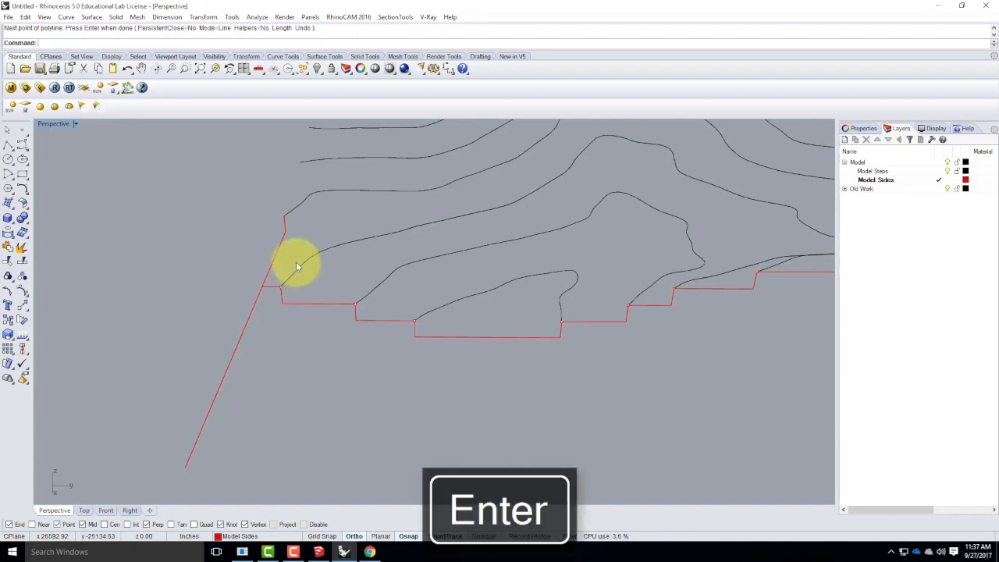
# Trim off the new horizontal line's overshoot beyond the corner, using that line and the short connecting segment as cutting objects.
pyautogui.write('Trim')
pyautogui.press('Return')
pyautogui.click(227, 350)
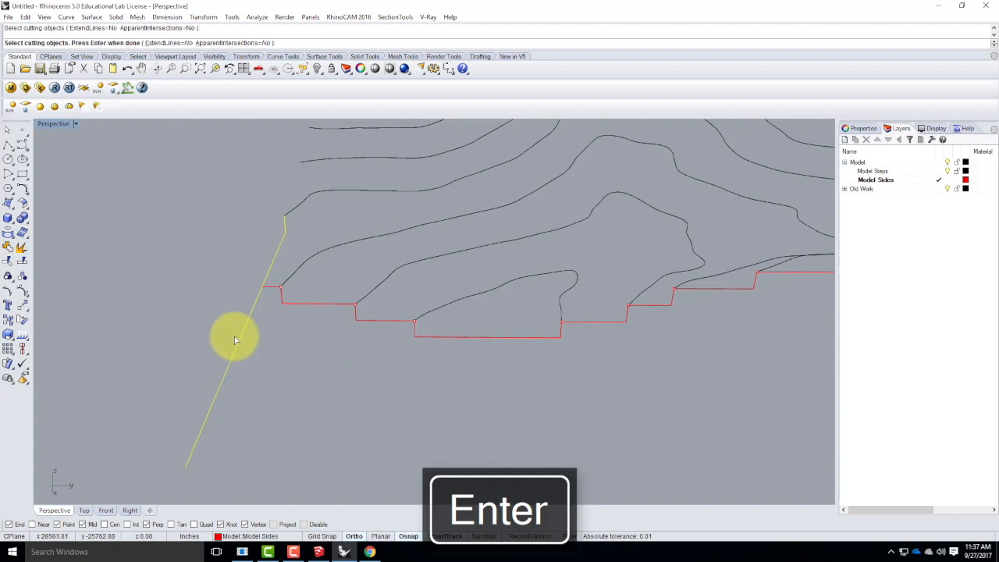
pyautogui.press('Return')
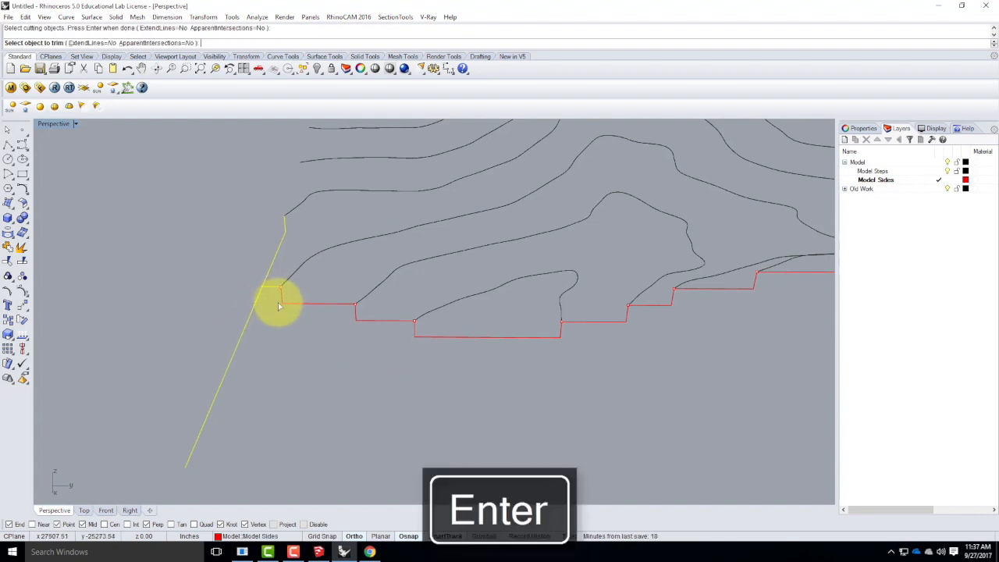
pyautogui.click(252, 305)
pyautogui.press('Escape')
# Join the stepped side profile with the connecting segments at both of its corners into one curve.
pyautogui.moveTo(273, 351)
pyautogui.mouseDown(button='right')
pyautogui.moveTo(328, 339)
pyautogui.moveTo(435, 348)
pyautogui.moveTo(275, 340)
pyautogui.mouseUp(button='right')
pyautogui.click(275, 340)
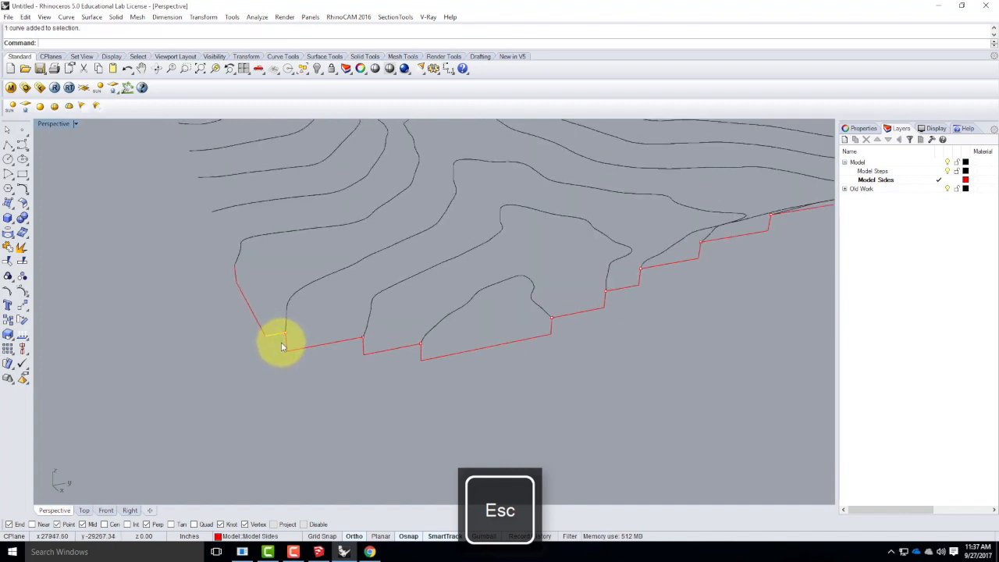
pyautogui.keyDown('shift'); pyautogui.click(285, 345); pyautogui.keyUp('shift')
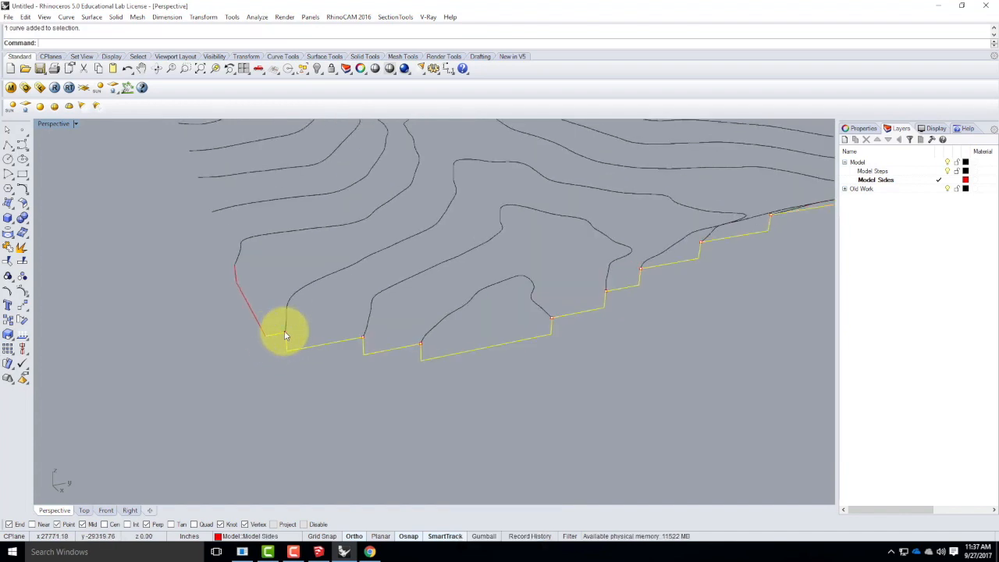
pyautogui.scroll(-7, 395, 357)
pyautogui.scroll(6, 780, 233)
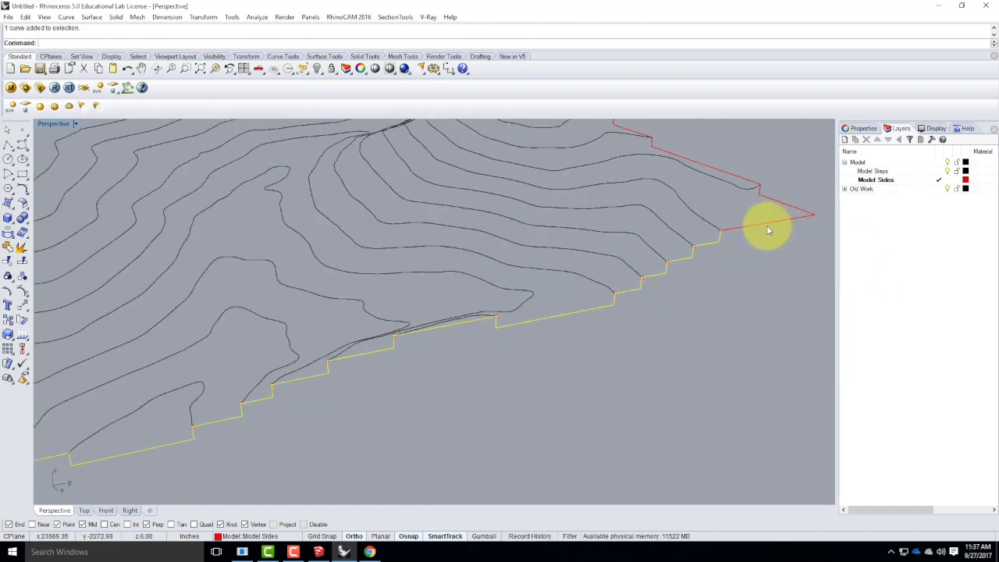
pyautogui.press('Return')
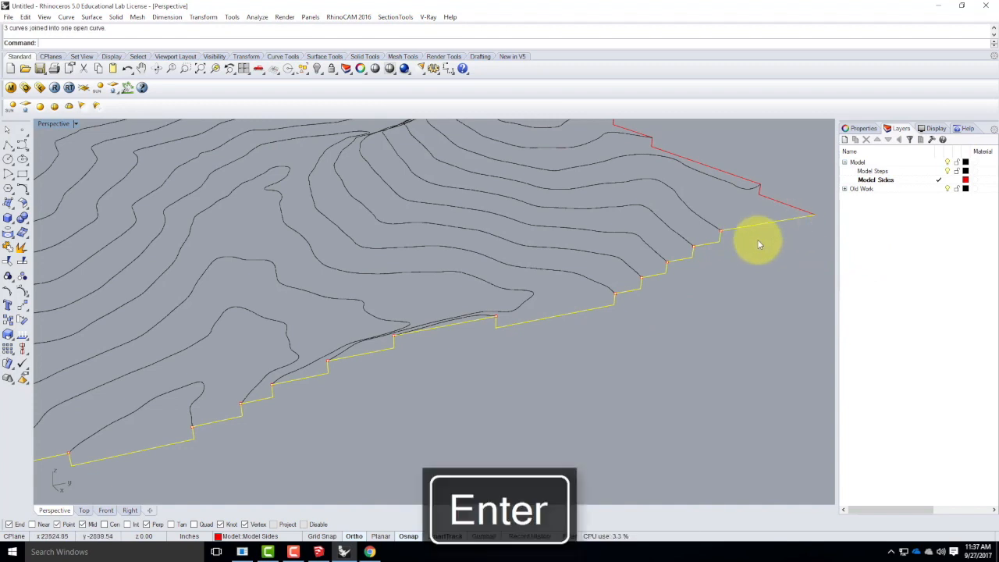
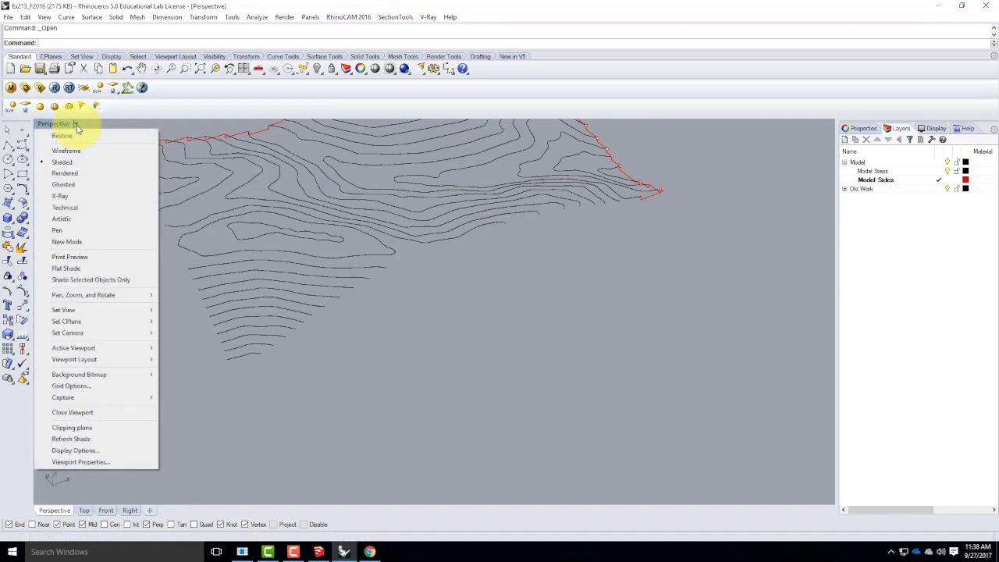
# Set a three-point construction plane in the Perspective view with its origin at the lowest contour's end, standing vertical along the adjacent open side.
pyautogui.moveTo(92, 323)
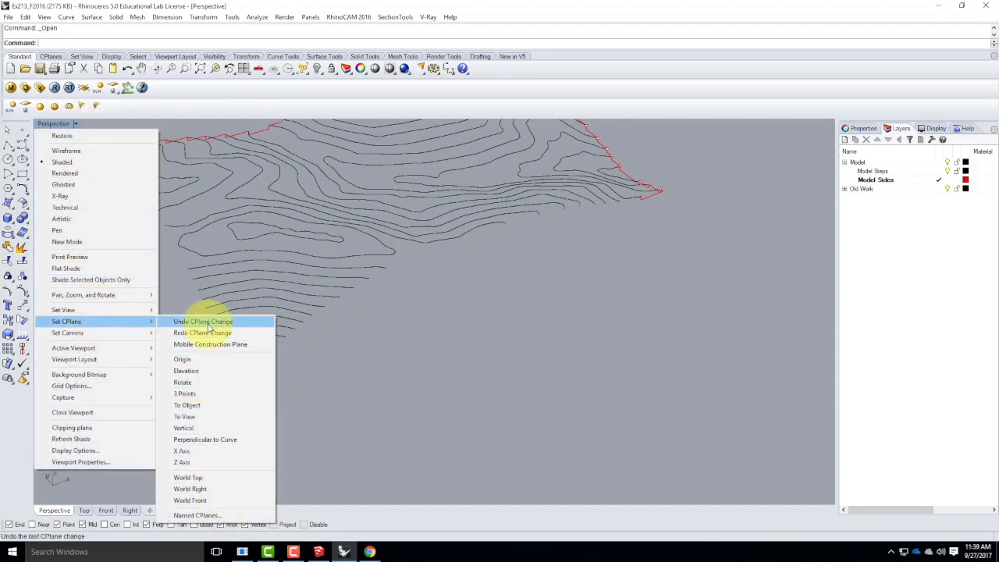
pyautogui.click(194, 394)
pyautogui.scroll(5, 263, 363)
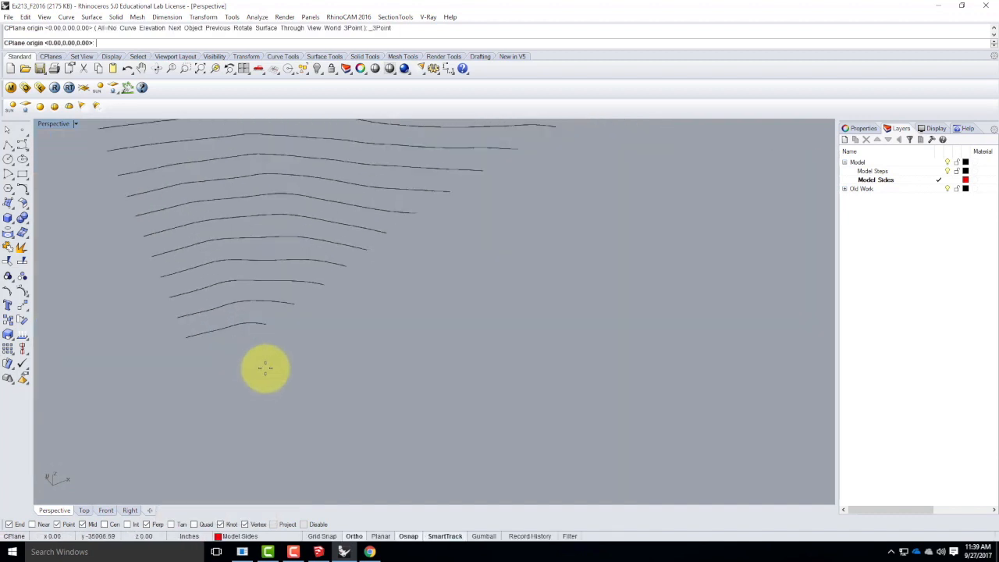
pyautogui.click(270, 303)
pyautogui.scroll(-5, 261, 335)
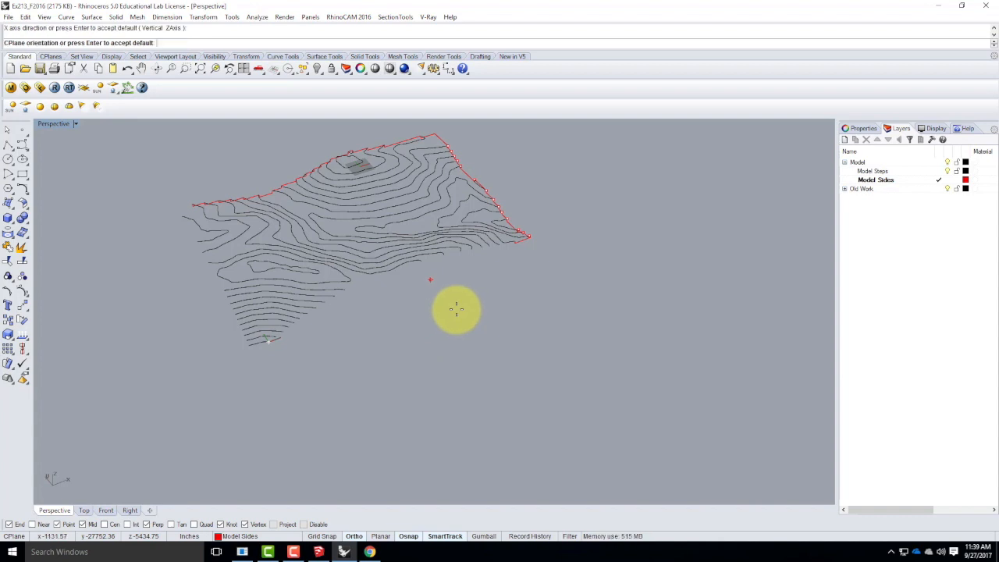
pyautogui.doubleClick(55, 124)
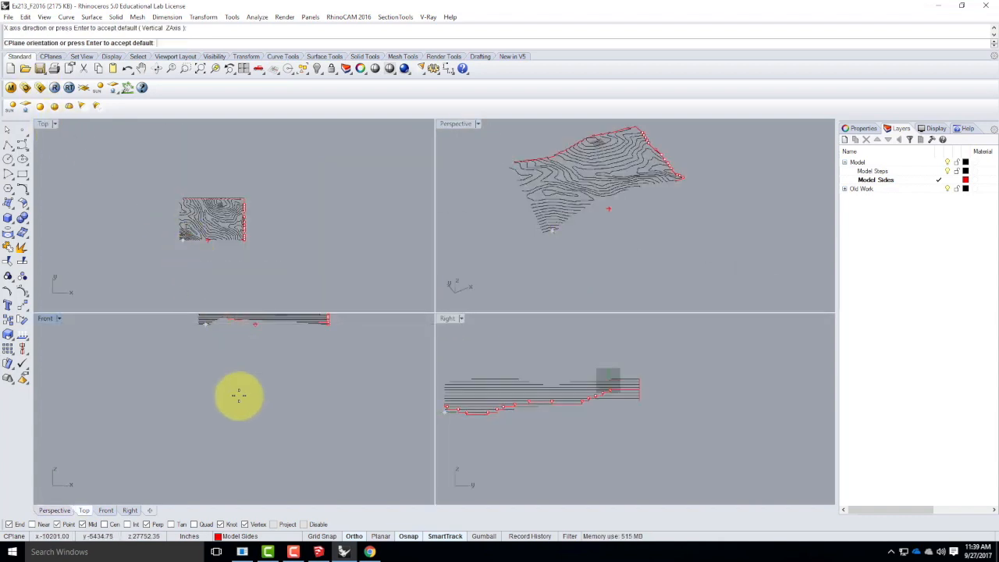
pyautogui.scroll(-10, 226, 445)
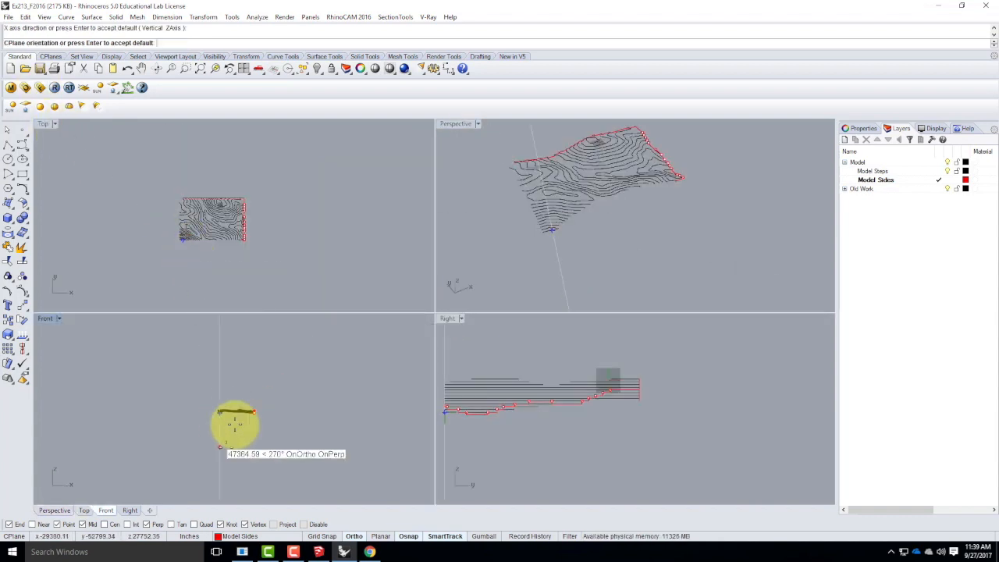
# In the maximized Perspective view, start a stepped polyline at the lowest contour's end and step it up to the next two contour ends.
pyautogui.doubleClick(465, 126)
pyautogui.moveTo(241, 361); pyautogui.dragTo(259, 302, button='right')
pyautogui.scroll(5, 265, 328)
pyautogui.click(8, 146)
pyautogui.click(254, 359)
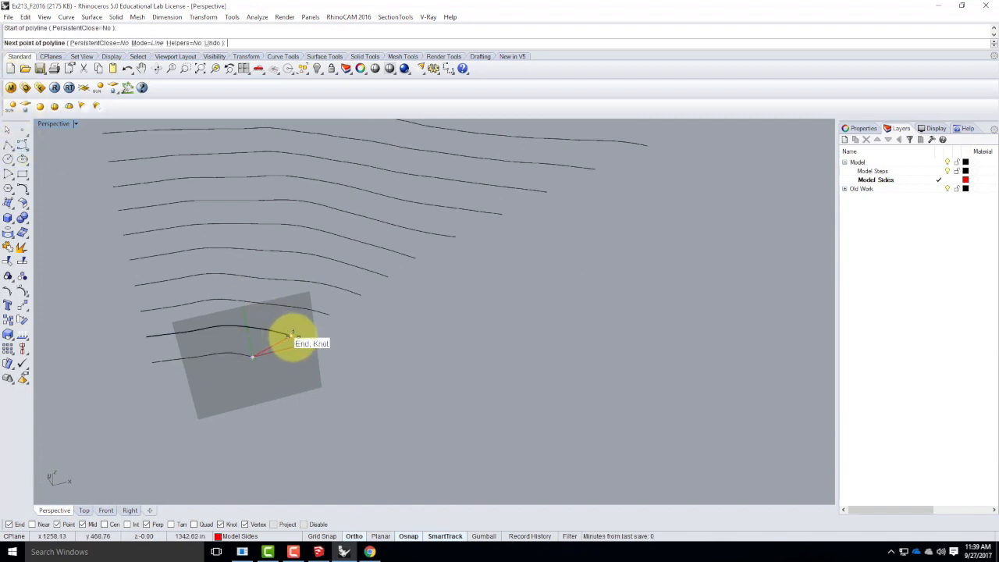
pyautogui.click(292, 347)
pyautogui.click(291, 336)
pyautogui.click(330, 324)
pyautogui.click(331, 315)
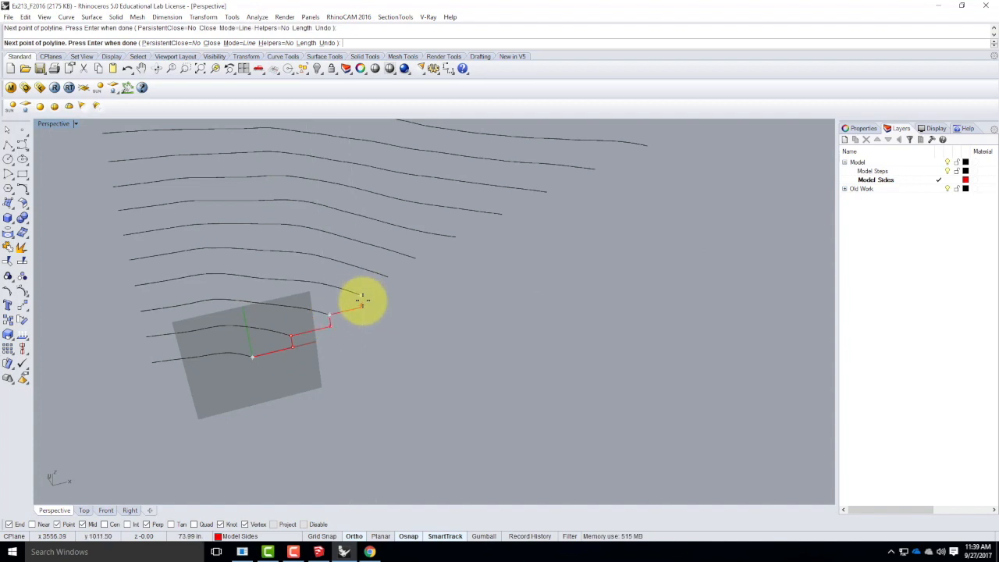
# Continue the stepped polyline up through the next four contour ends, undoing and re-placing the misplaced riser point.
pyautogui.click(362, 305)
pyautogui.click(361, 295)
pyautogui.click(388, 288)
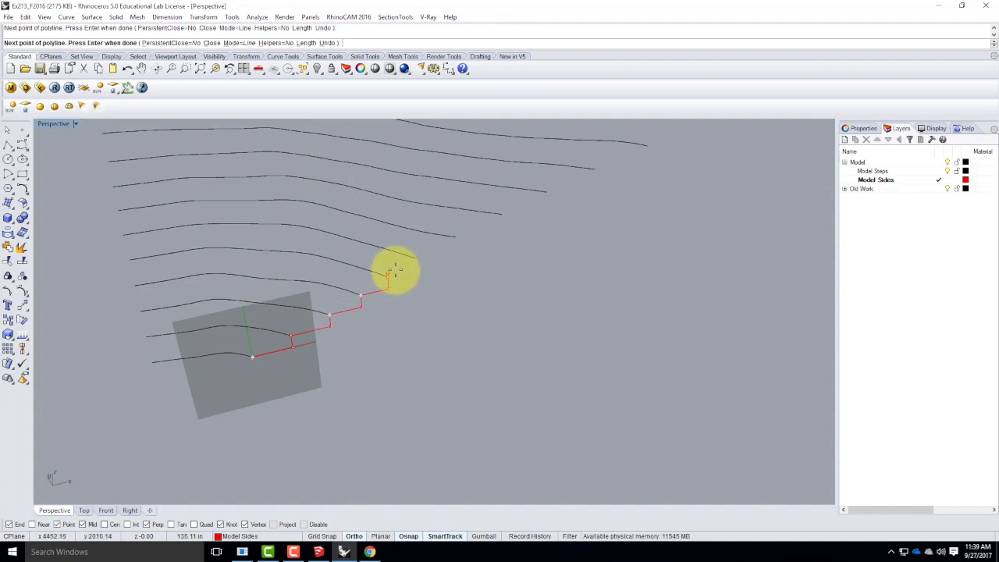
pyautogui.click(389, 275)
pyautogui.click(416, 269)
pyautogui.click(416, 258)
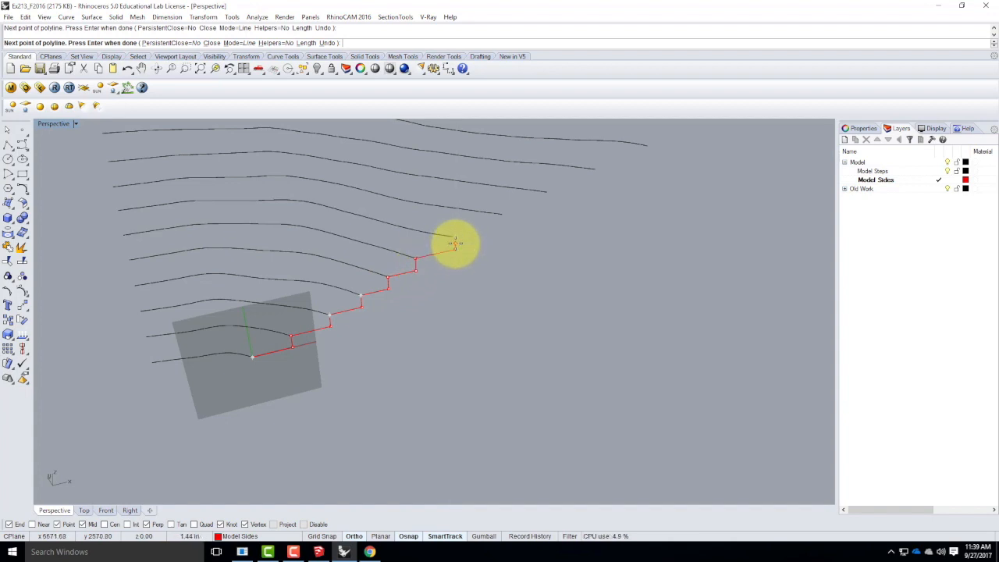
pyautogui.hotkey('ctrl', 'z')
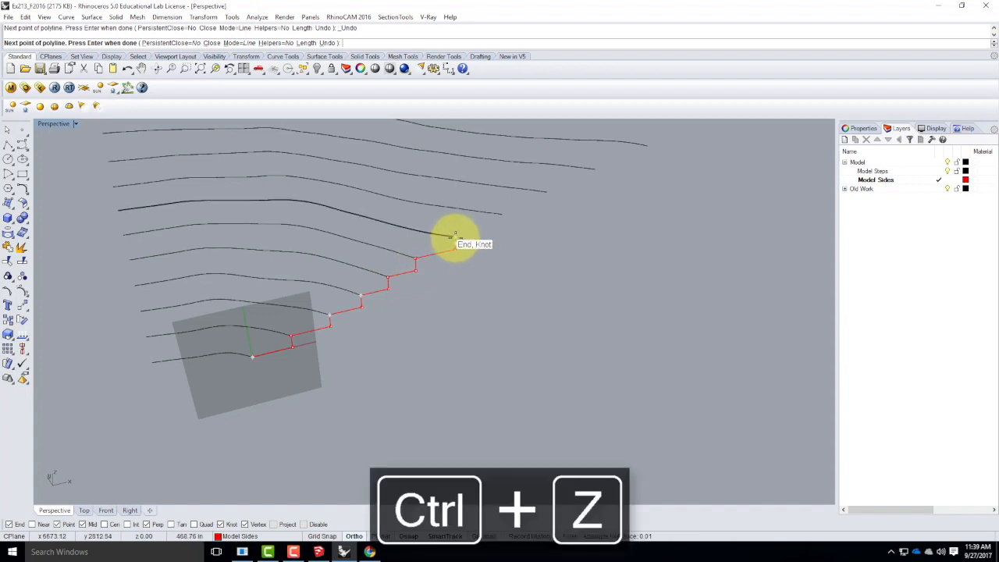
pyautogui.click(454, 236)
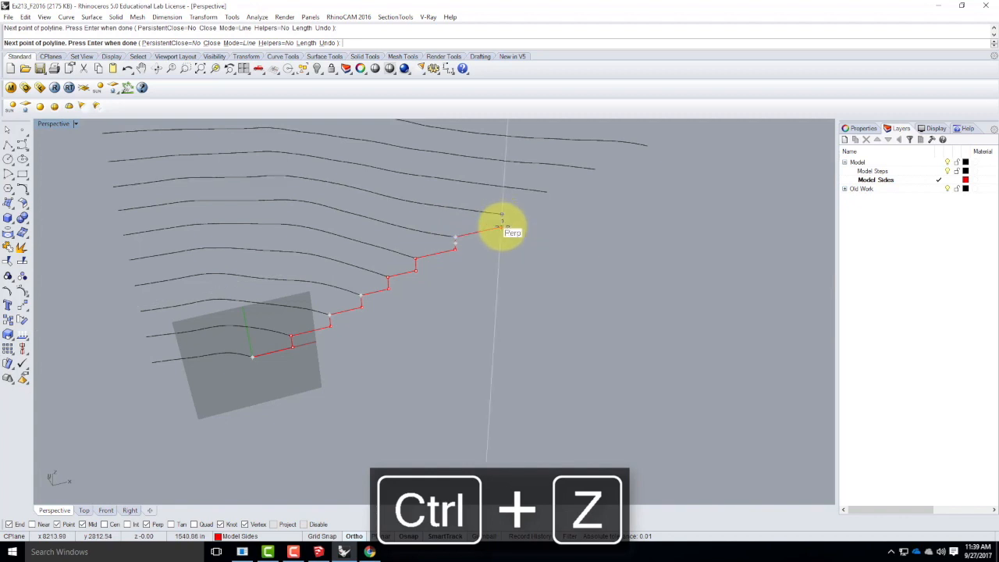
# Extend the stepped polyline up through the following contour ends to the last one before the wide gap along this side.
pyautogui.scroll(-3, 290, 305)
pyautogui.scroll(4, 400, 245)
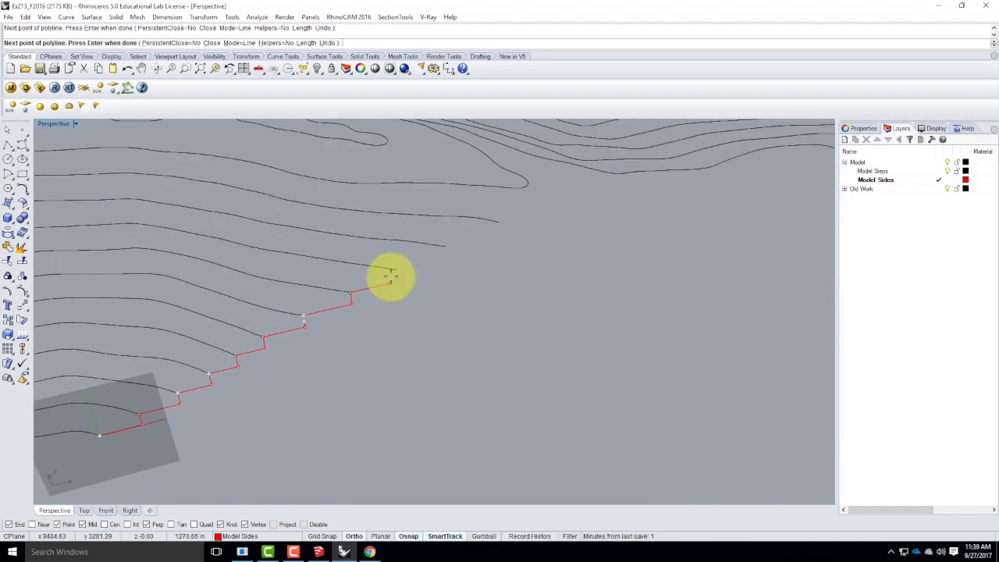
pyautogui.click(395, 273)
pyautogui.click(395, 270)
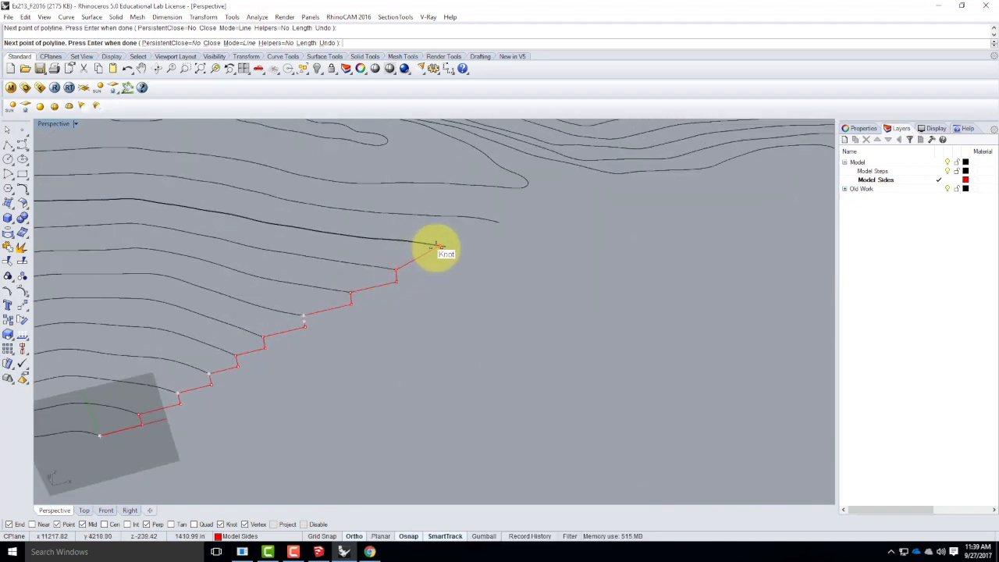
pyautogui.click(445, 257)
pyautogui.click(446, 247)
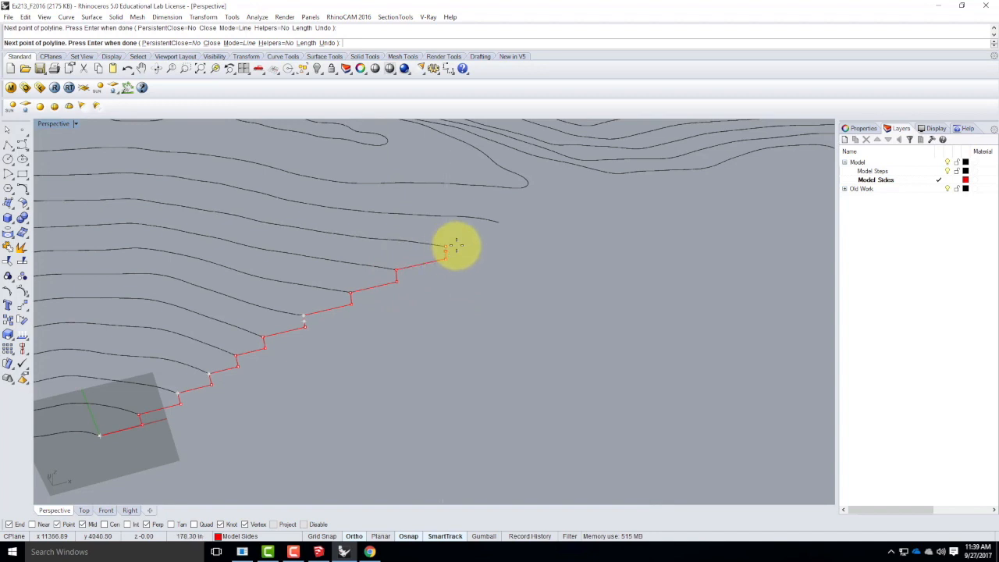
pyautogui.click(502, 226)
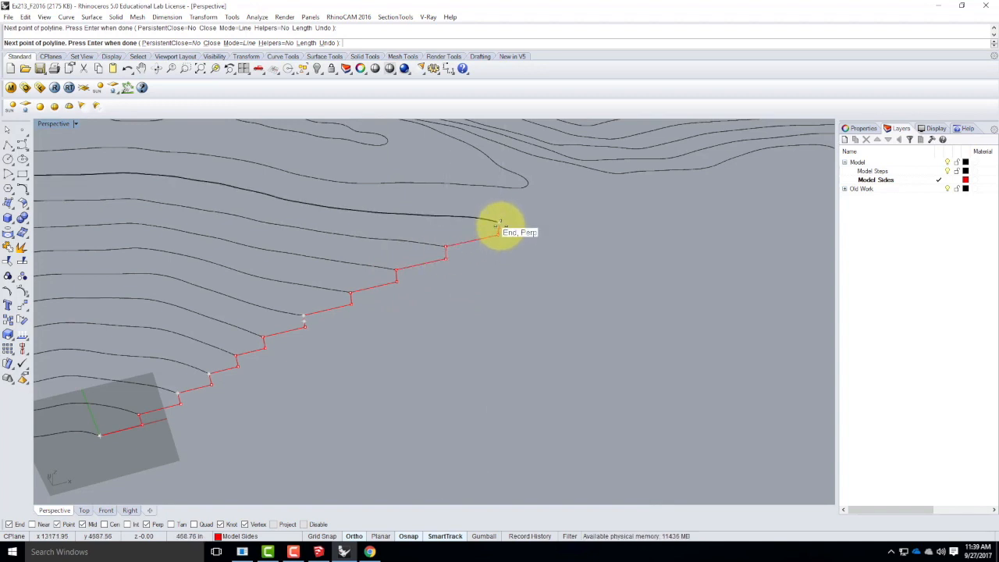
# Run the polyline level across the wide gap and step it down at the contour ends on the far side.
pyautogui.scroll(-10, 388, 280)
pyautogui.scroll(4, 551, 237)
pyautogui.scroll(2, 552, 237)
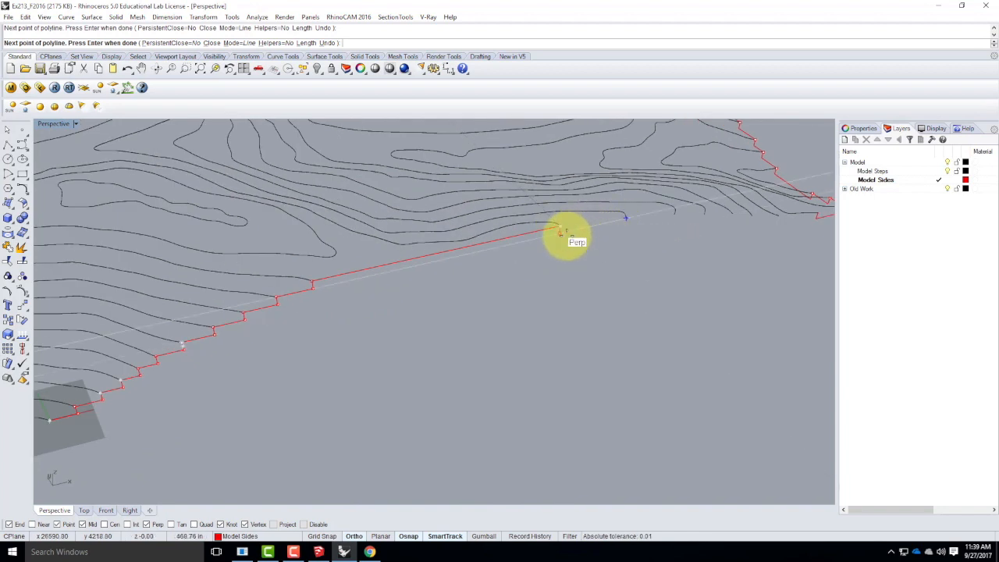
pyautogui.scroll(-6, 627, 223)
pyautogui.scroll(7, 581, 237)
pyautogui.moveTo(359, 338); pyautogui.dragTo(381, 305, button='right')
pyautogui.scroll(-4, 409, 345)
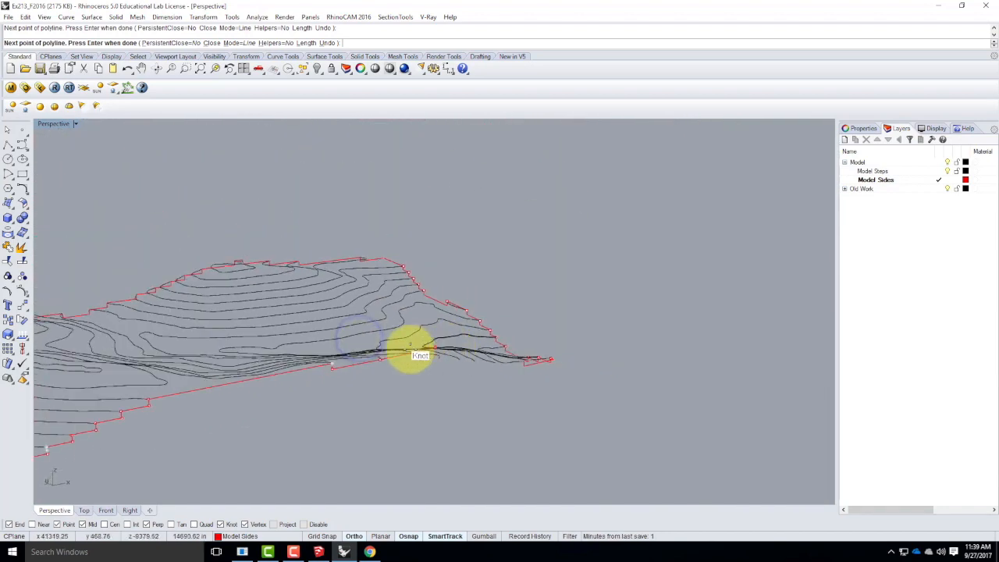
pyautogui.scroll(6, 406, 370)
pyautogui.click(358, 350)
pyautogui.click(447, 335)
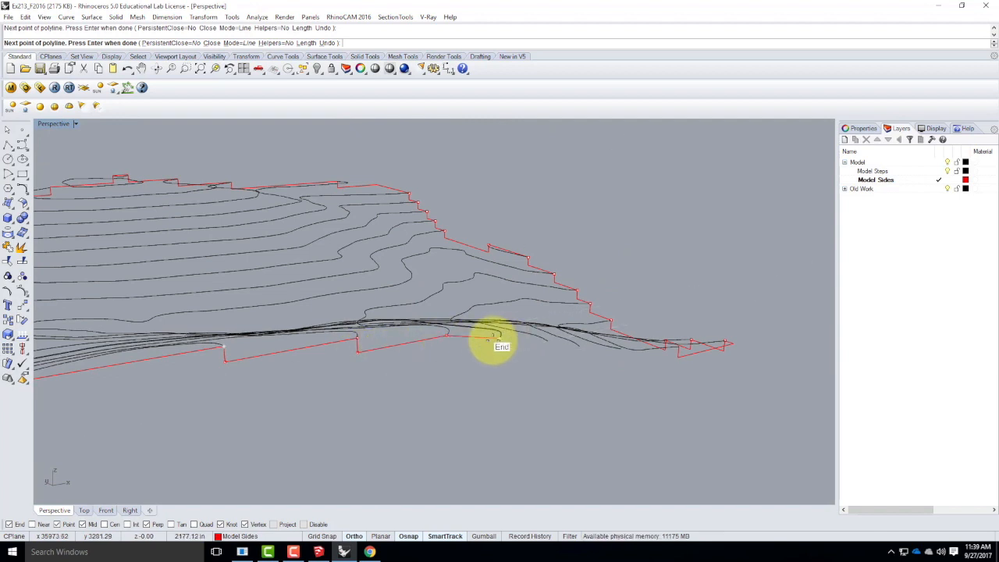
pyautogui.click(448, 348)
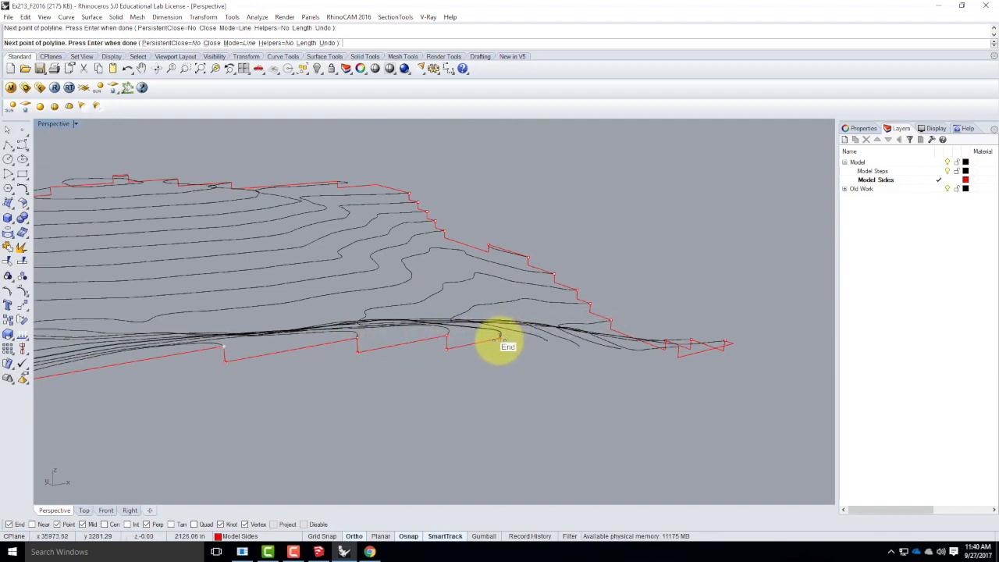
pyautogui.click(500, 338)
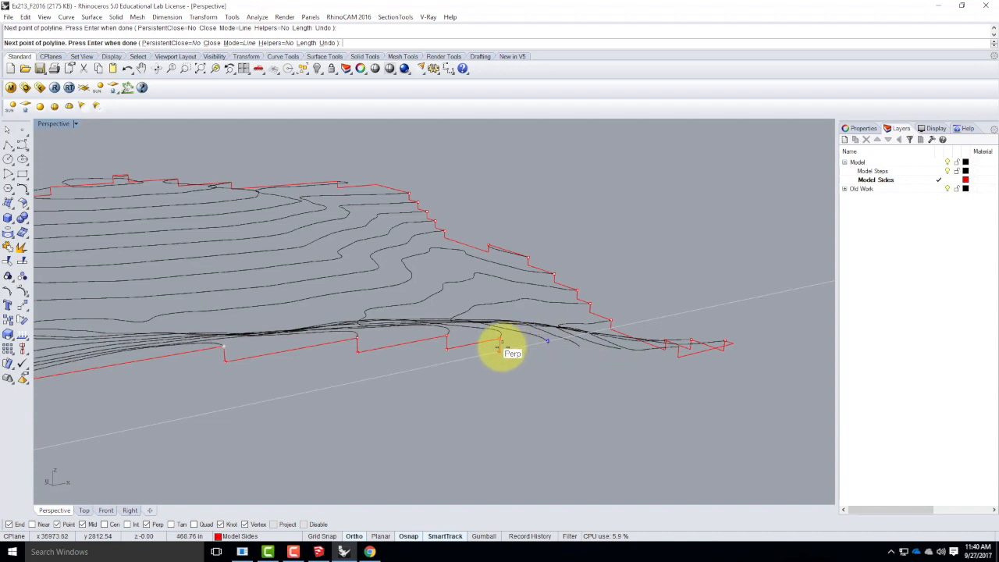
# Step the polyline further down through the next closely spaced contour ends towards the far corner.
pyautogui.click(500, 350)
pyautogui.click(547, 341)
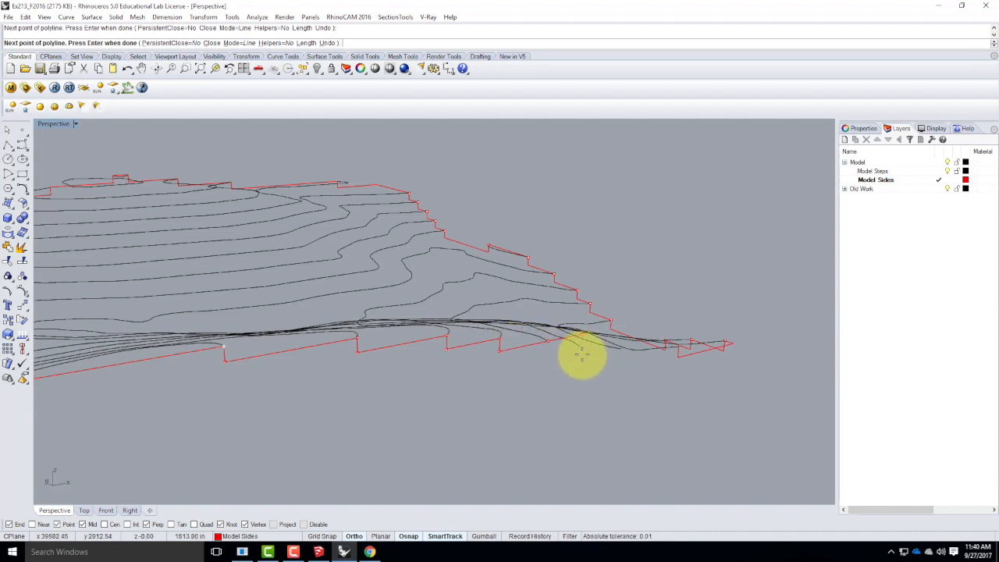
pyautogui.click(579, 349)
pyautogui.click(551, 353)
pyautogui.click(574, 349)
pyautogui.scroll(-5, 529, 377)
pyautogui.scroll(7, 608, 361)
pyautogui.scroll(2, 608, 357)
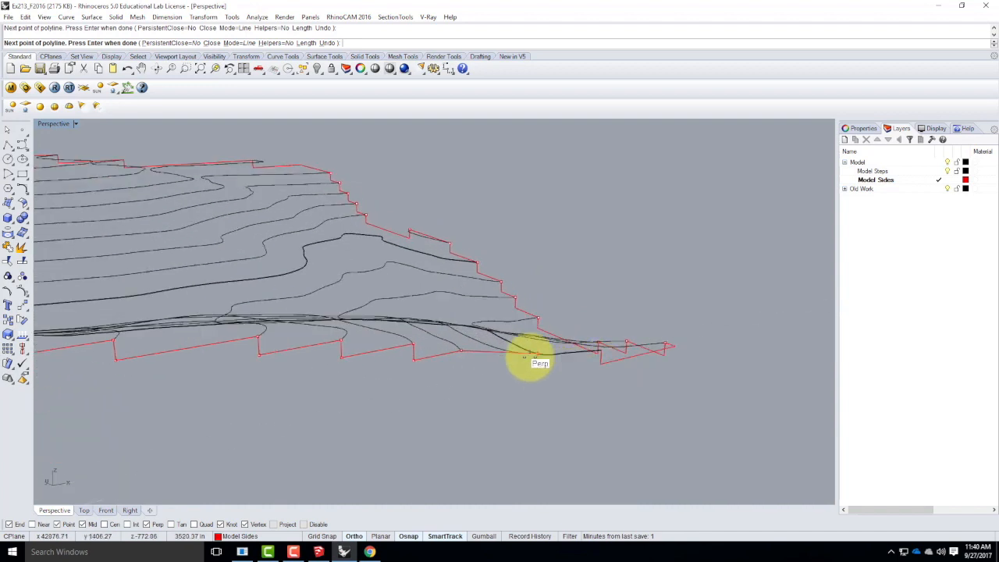
# Bring the last downward steps of the polyline to the corner at the neighbouring side profile and finish the polyline.
pyautogui.click(461, 364)
pyautogui.click(520, 354)
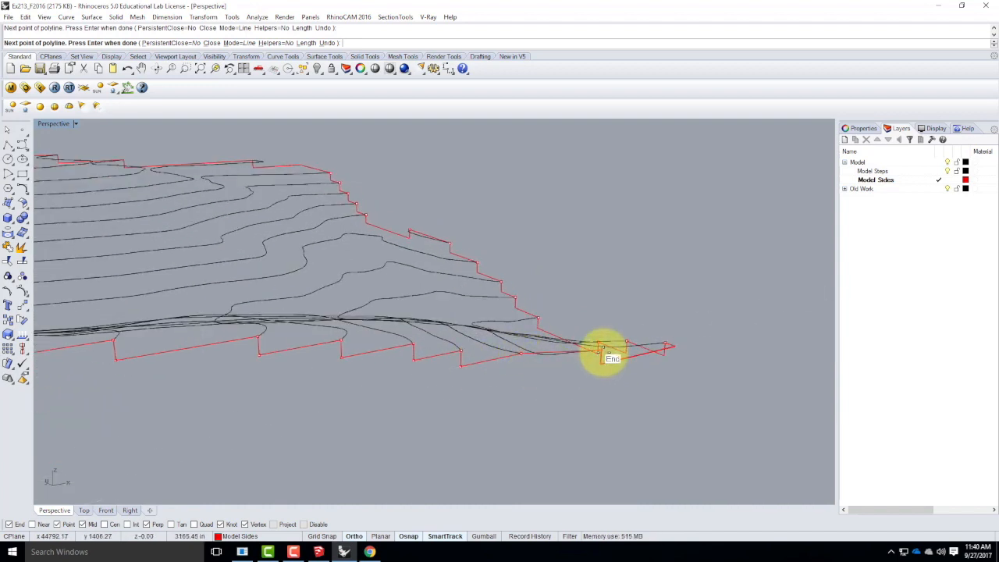
pyautogui.click(605, 351)
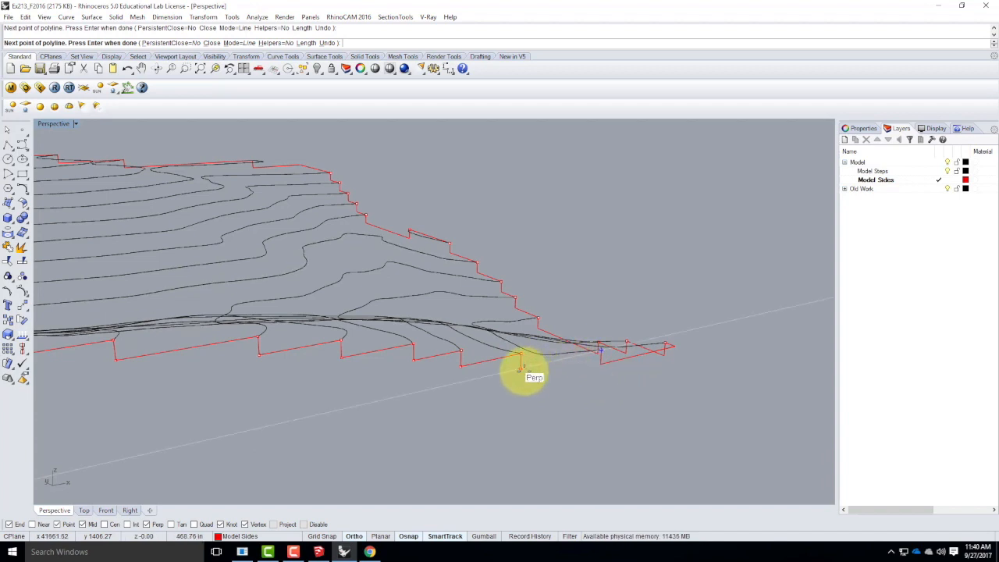
pyautogui.click(521, 367)
pyautogui.press('Return')
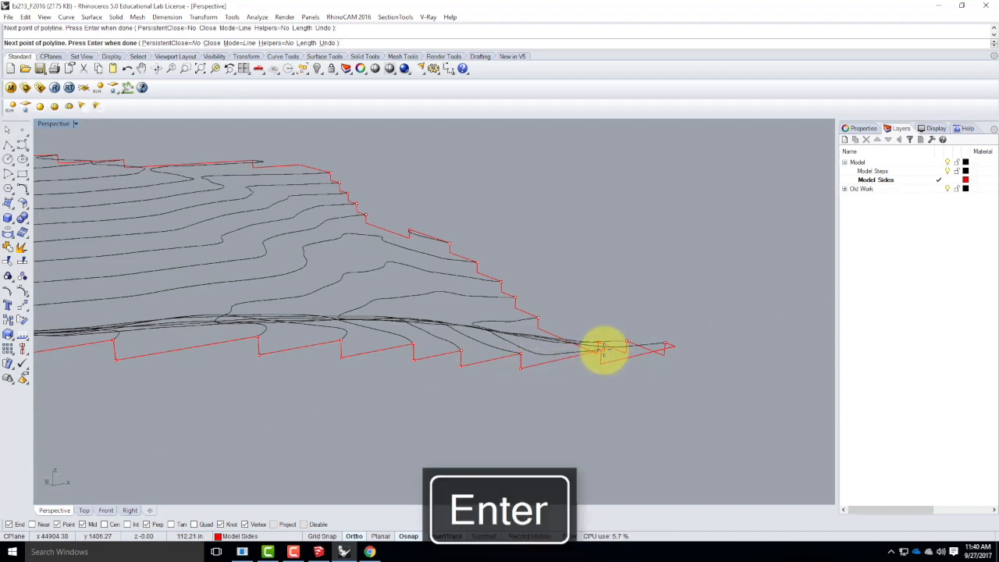
# Join the new stepped side profile with the short connecting curve at the far corner.
pyautogui.moveTo(605, 352); pyautogui.dragTo(528, 391, button='right')
pyautogui.click(529, 386)
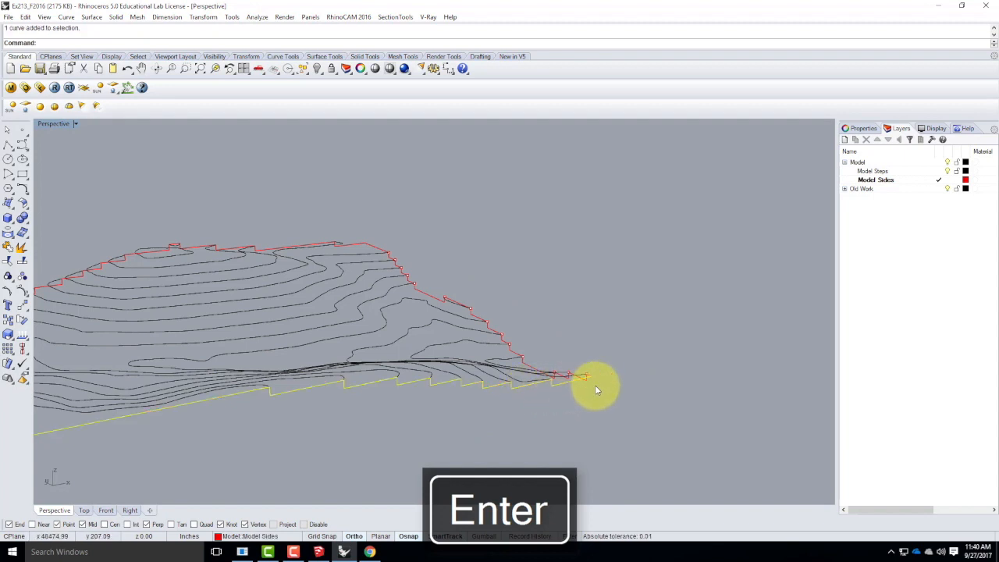
pyautogui.moveTo(612, 341); pyautogui.dragTo(545, 348, button='right')
# Reset the Perspective view's construction plane to World Top.
pyautogui.moveTo(349, 430); pyautogui.dragTo(591, 394, button='right')
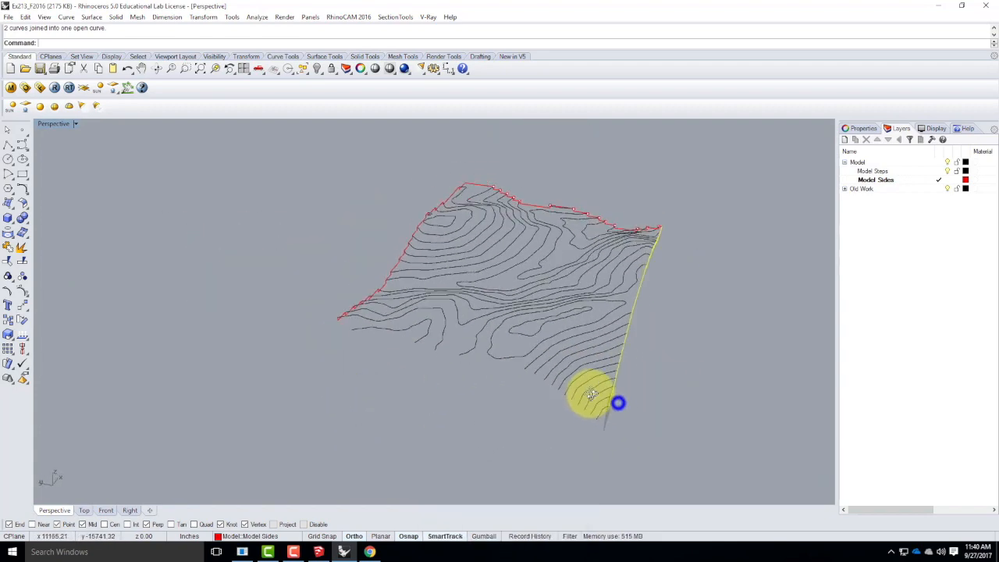
pyautogui.click(78, 125)
pyautogui.moveTo(77, 326)
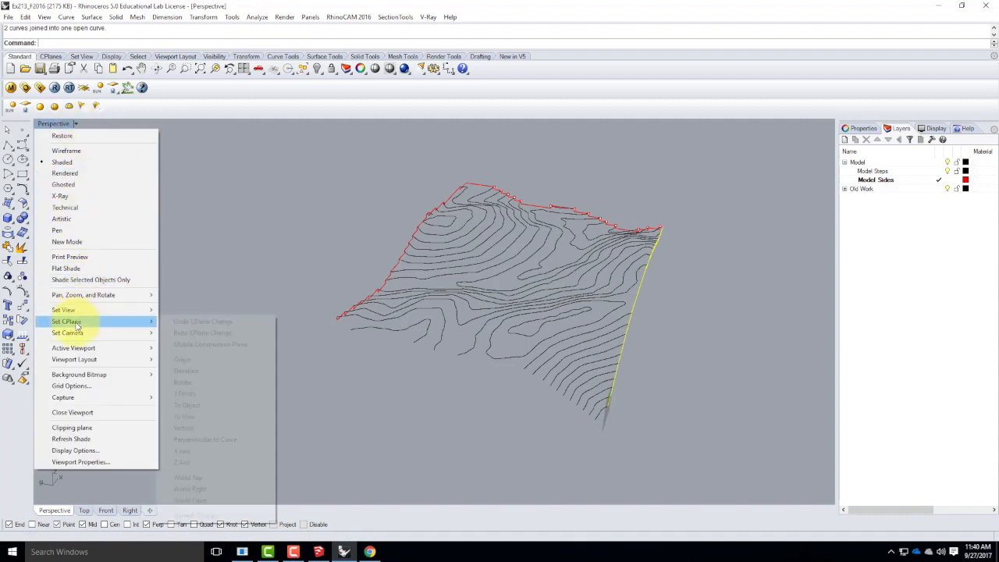
pyautogui.click(208, 480)
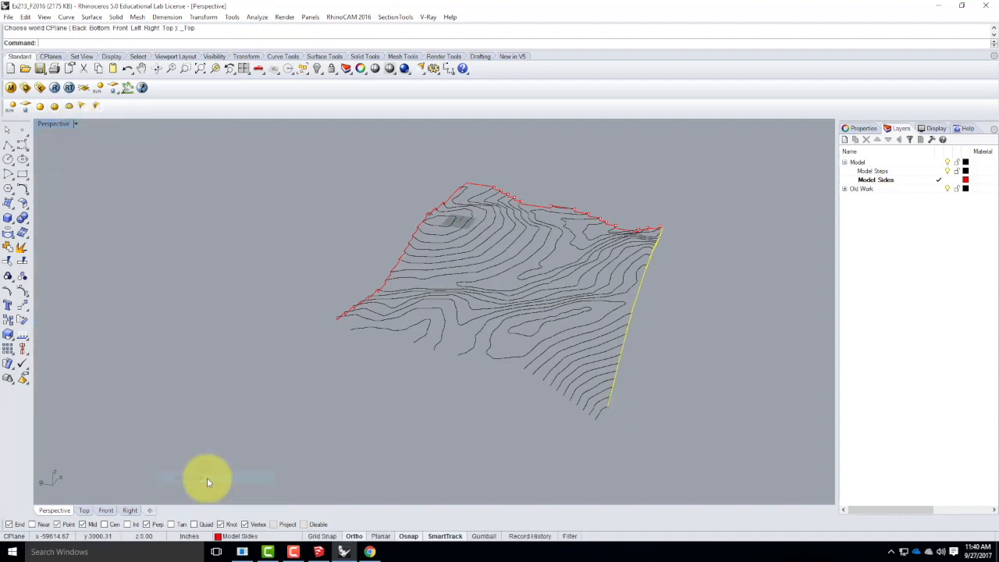
# Set a three-point construction plane with its origin at the lowest contour's other end, standing vertical along the last open side.
pyautogui.click(75, 123)
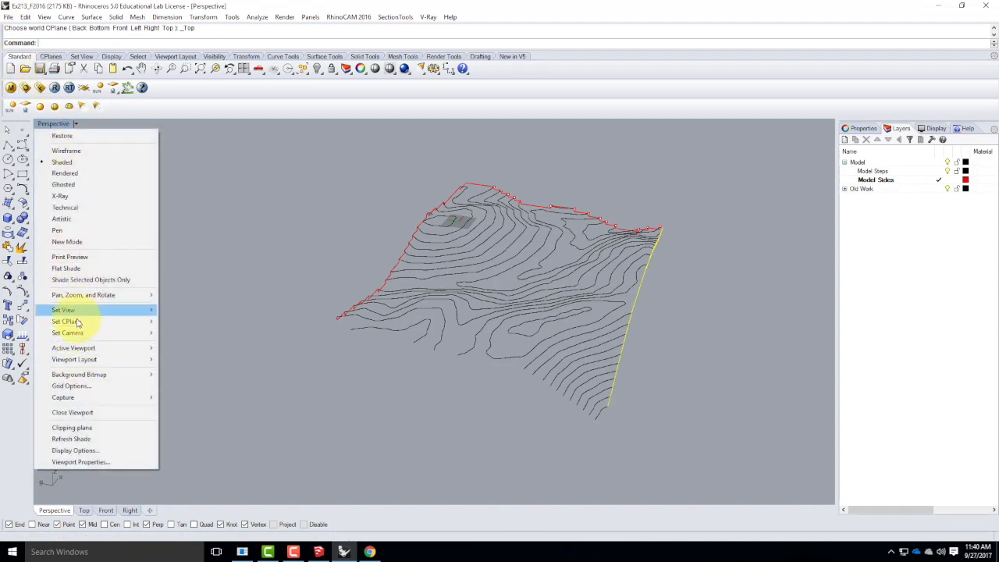
pyautogui.moveTo(78, 322)
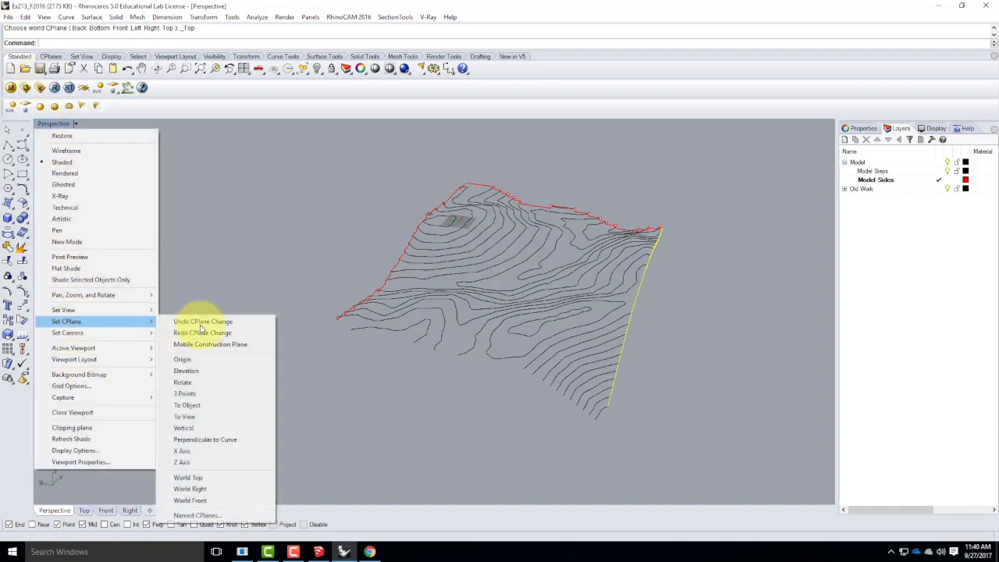
pyautogui.click(187, 394)
pyautogui.scroll(5, 587, 404)
pyautogui.click(581, 382)
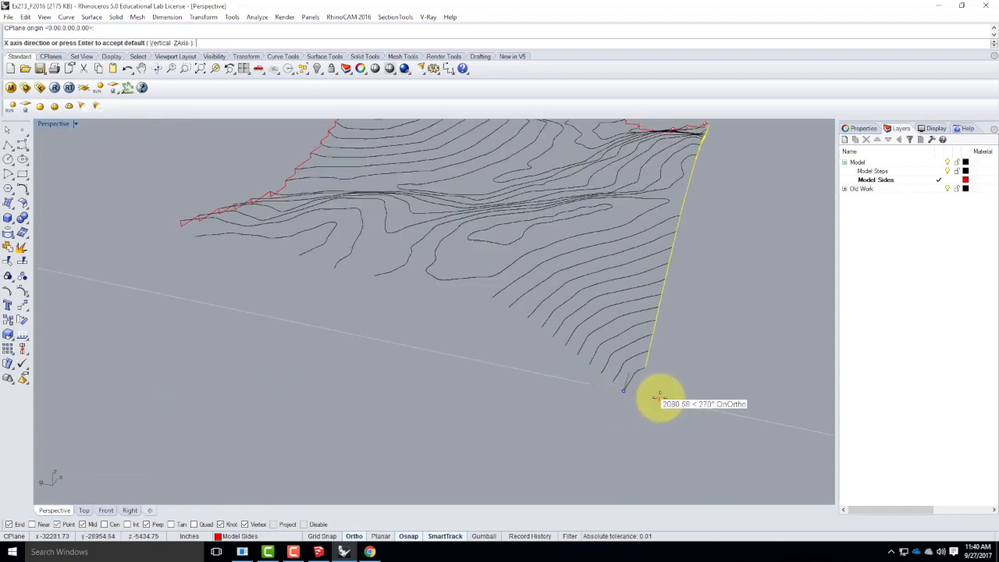
pyautogui.scroll(-5, 663, 397)
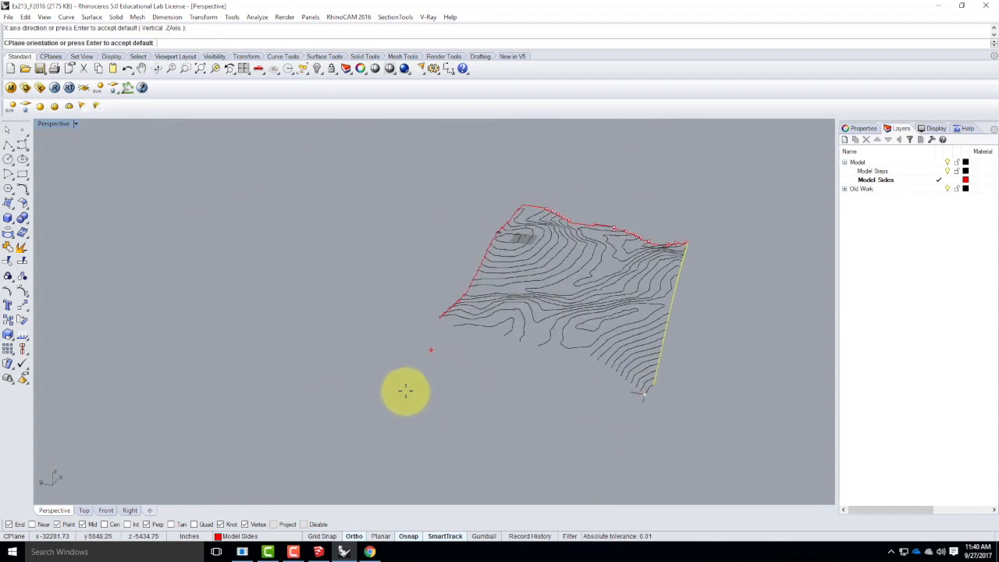
pyautogui.doubleClick(54, 124)
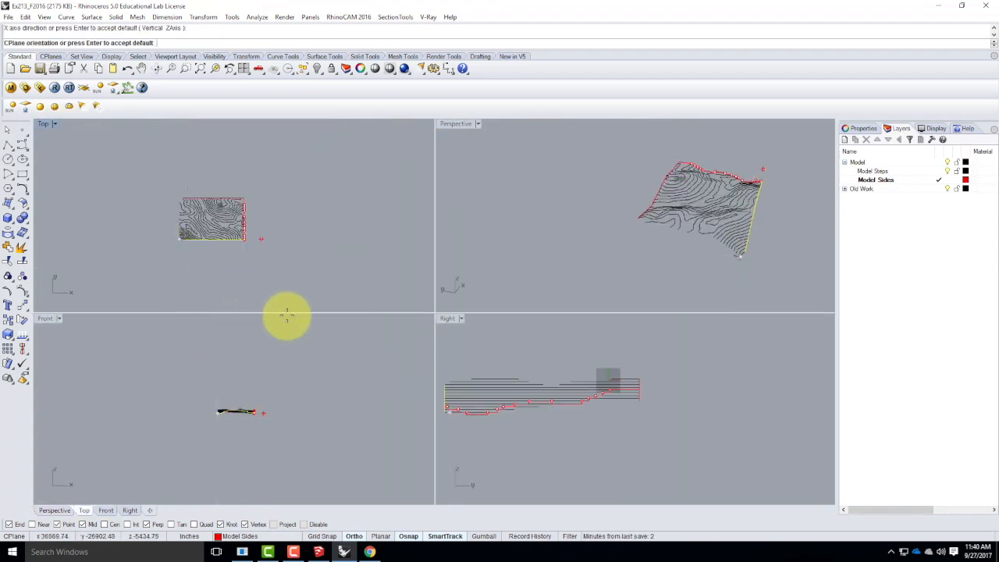
pyautogui.moveTo(781, 245); pyautogui.dragTo(725, 241, button='right')
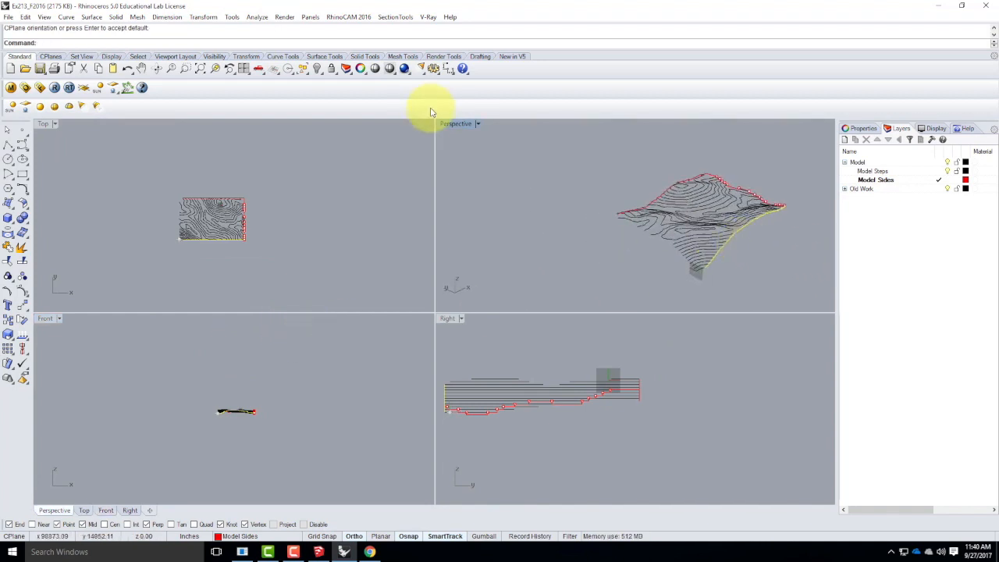
# Start a polyline at the lowest contour's end and step it up to the ends of the next four contours in the maximized Perspective view.
pyautogui.doubleClick(461, 124)
pyautogui.scroll(5, 565, 421)
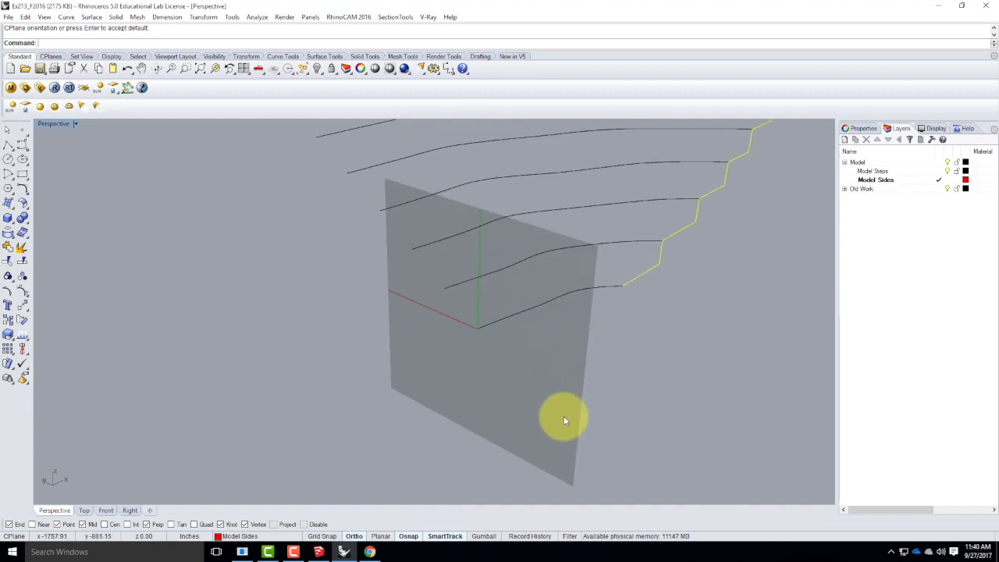
pyautogui.click(8, 146)
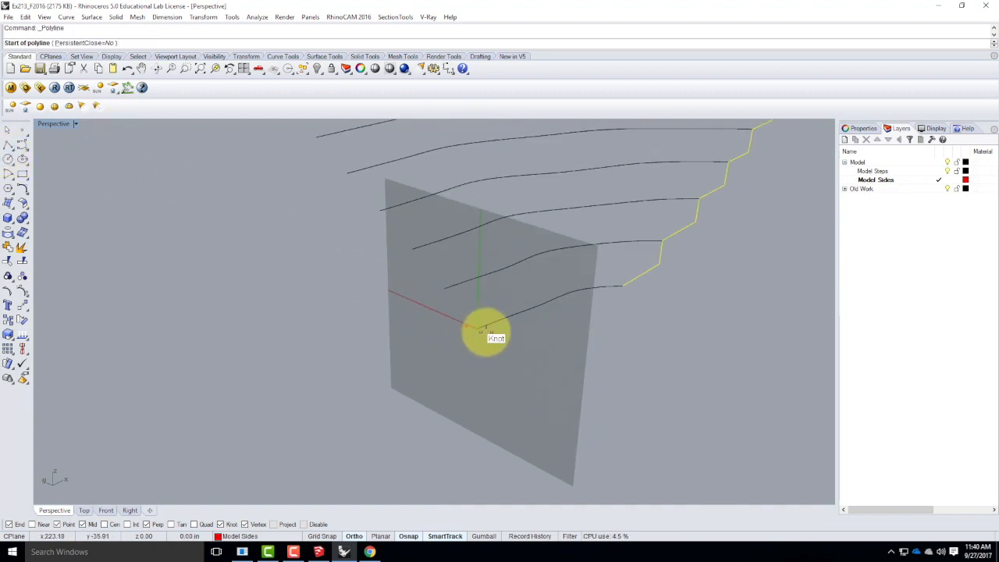
pyautogui.click(478, 330)
pyautogui.click(445, 315)
pyautogui.click(444, 287)
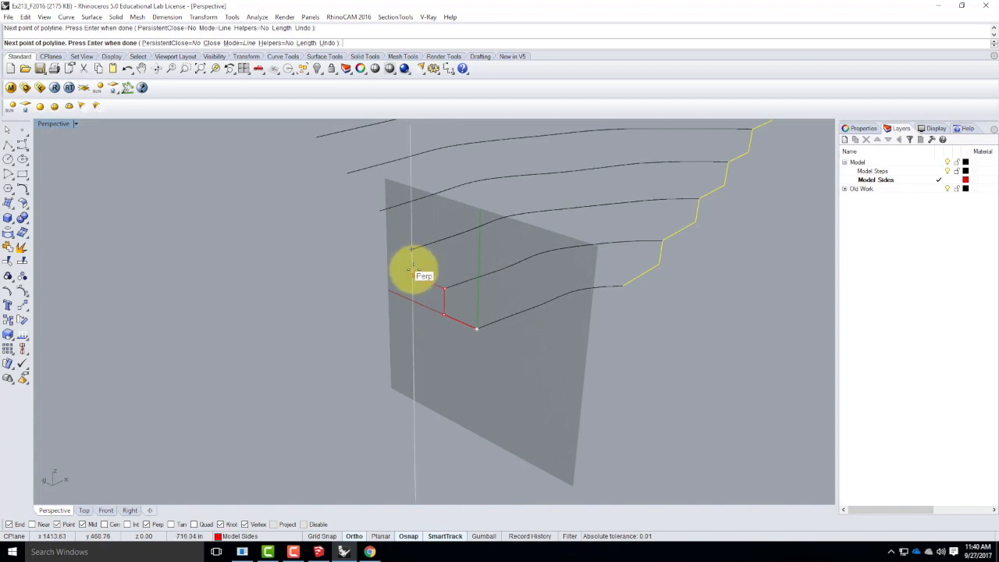
pyautogui.click(412, 251)
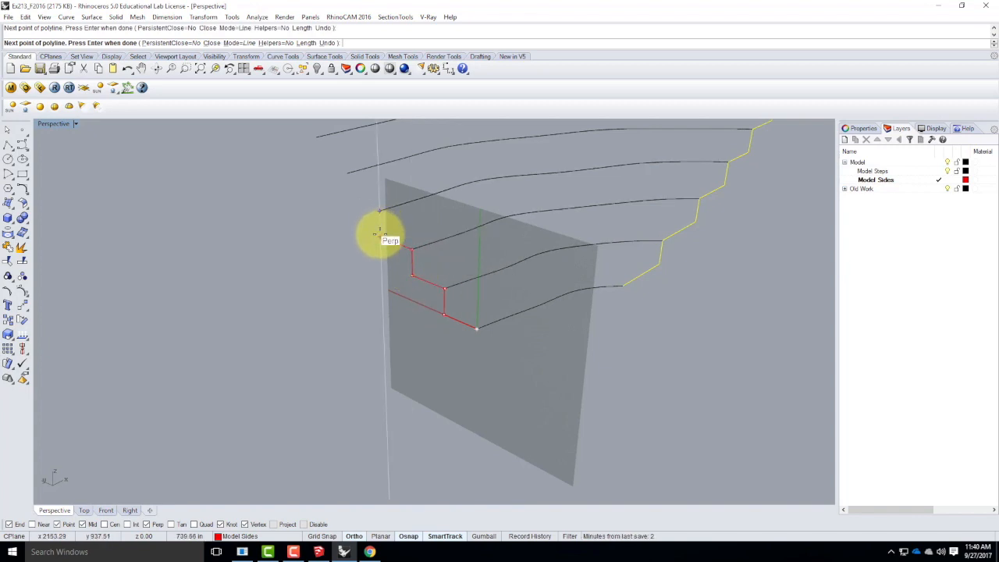
pyautogui.click(380, 237)
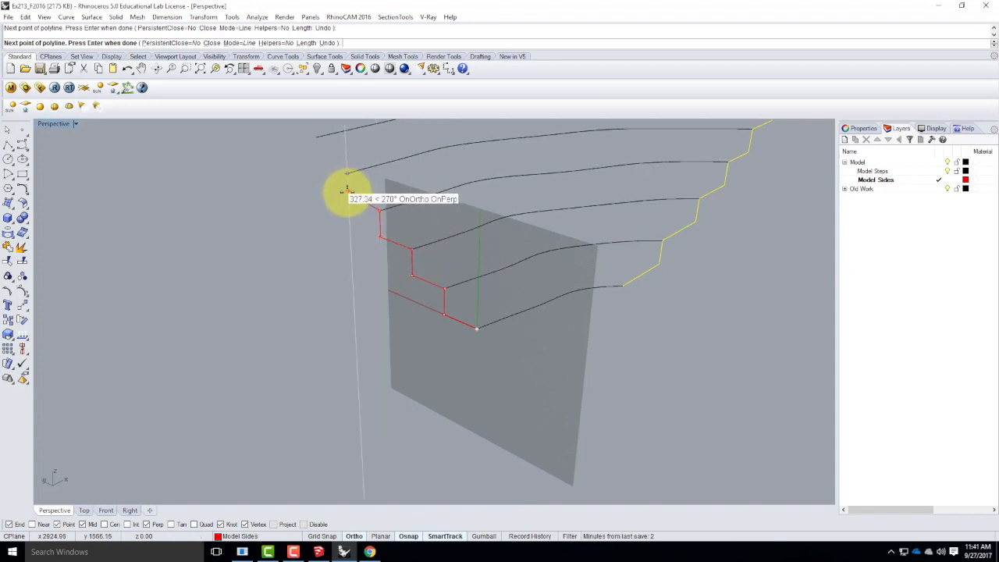
pyautogui.click(349, 201)
pyautogui.click(347, 174)
# Continue the stepped polyline with level treads and vertical risers up to the ends of the next three contours along the open side.
pyautogui.scroll(-8, 466, 239)
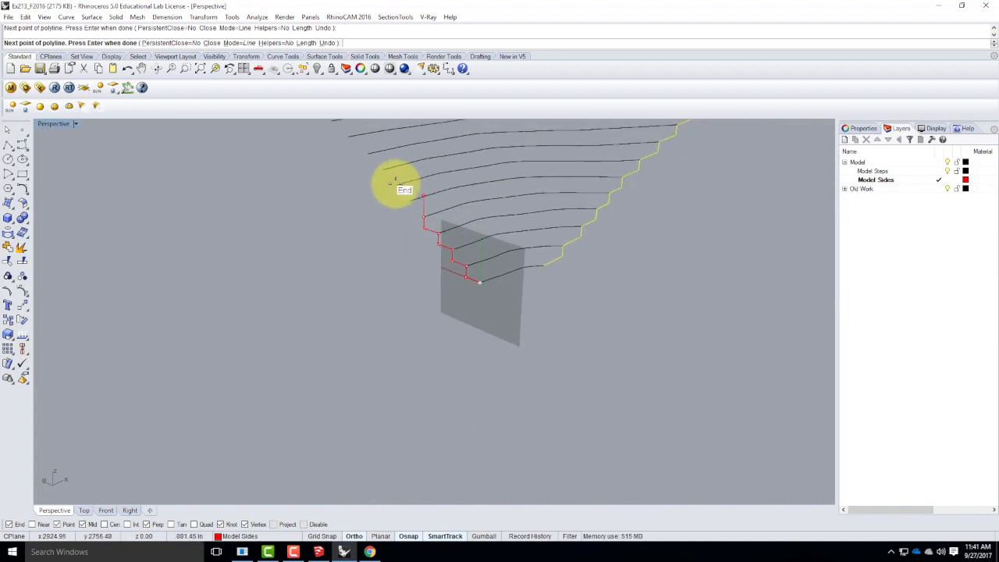
pyautogui.scroll(8, 401, 187)
pyautogui.click(429, 226)
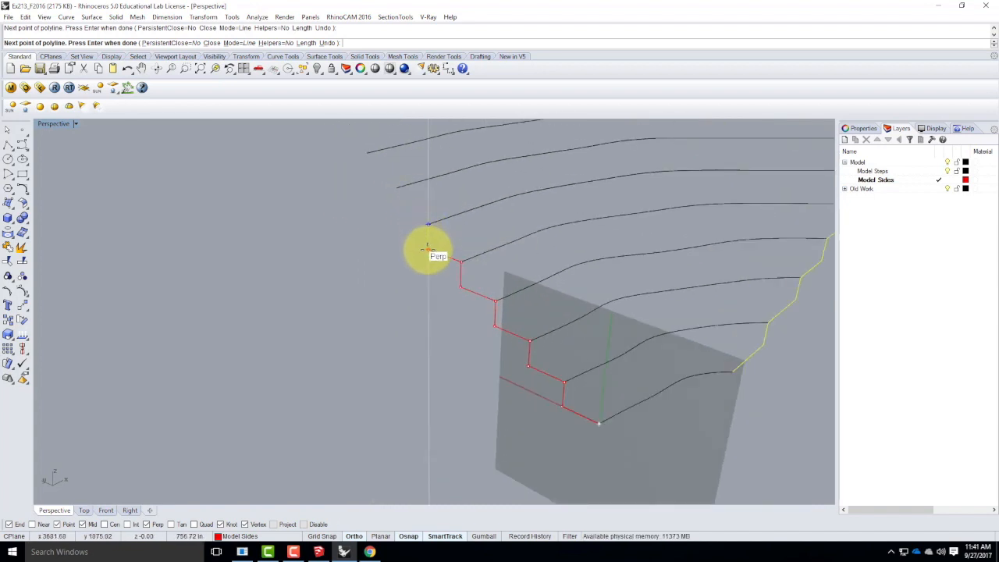
pyautogui.click(428, 250)
pyautogui.click(429, 225)
pyautogui.click(397, 212)
pyautogui.click(396, 187)
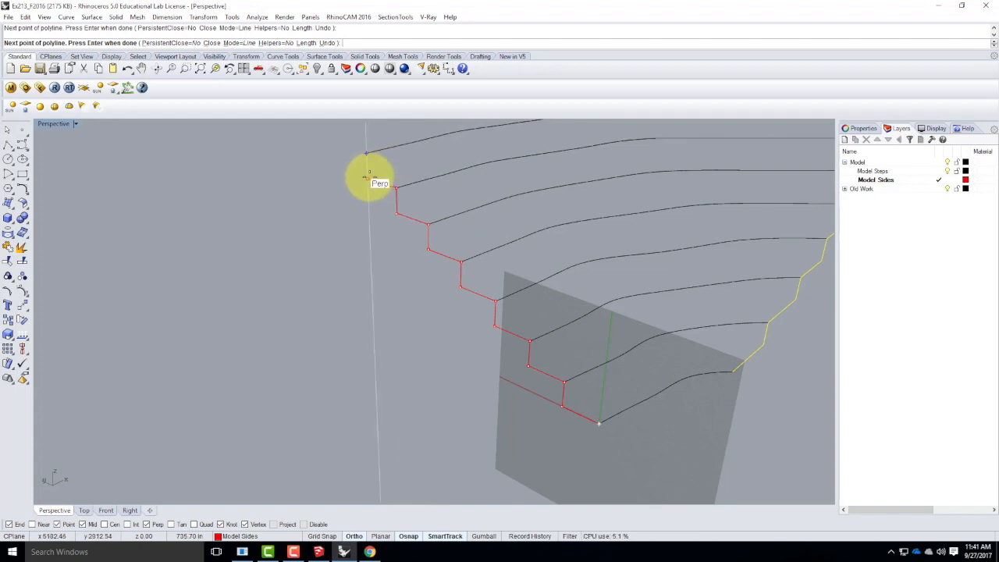
pyautogui.click(370, 181)
pyautogui.click(367, 154)
# Add three more tread-and-riser steps to reach the last evenly stepped contour before the wide gap in the open side.
pyautogui.scroll(-8, 542, 319)
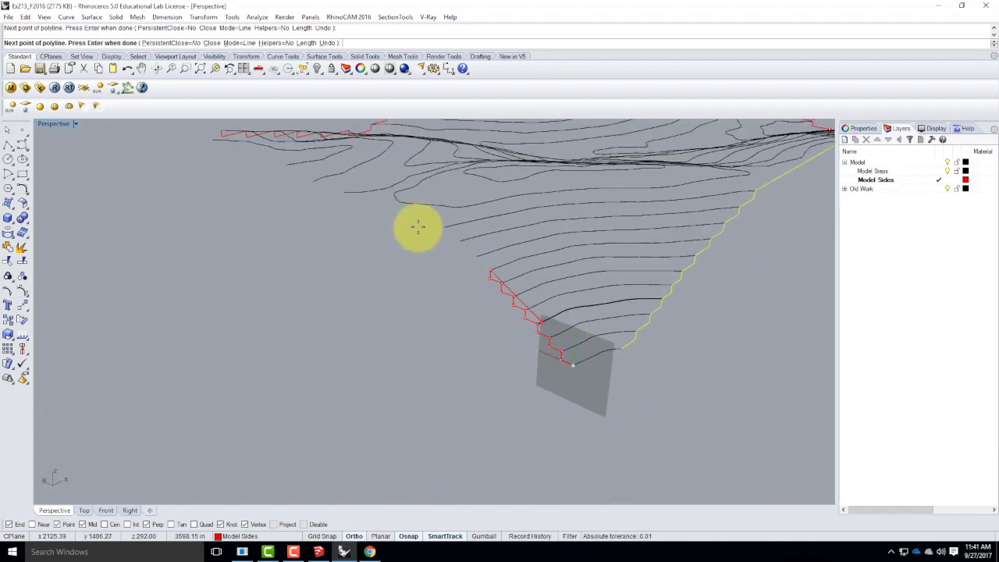
pyautogui.scroll(7, 425, 225)
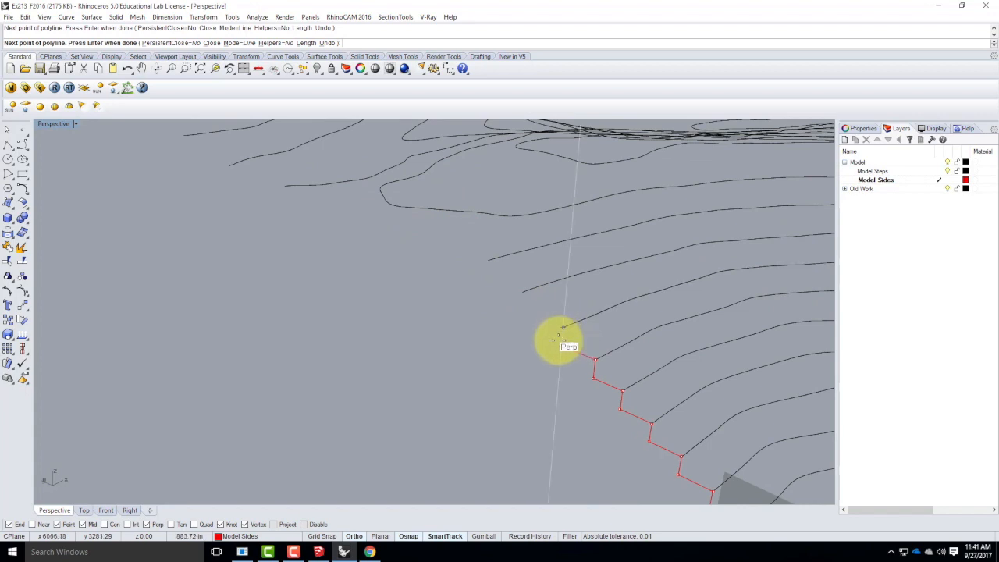
pyautogui.click(562, 345)
pyautogui.click(563, 326)
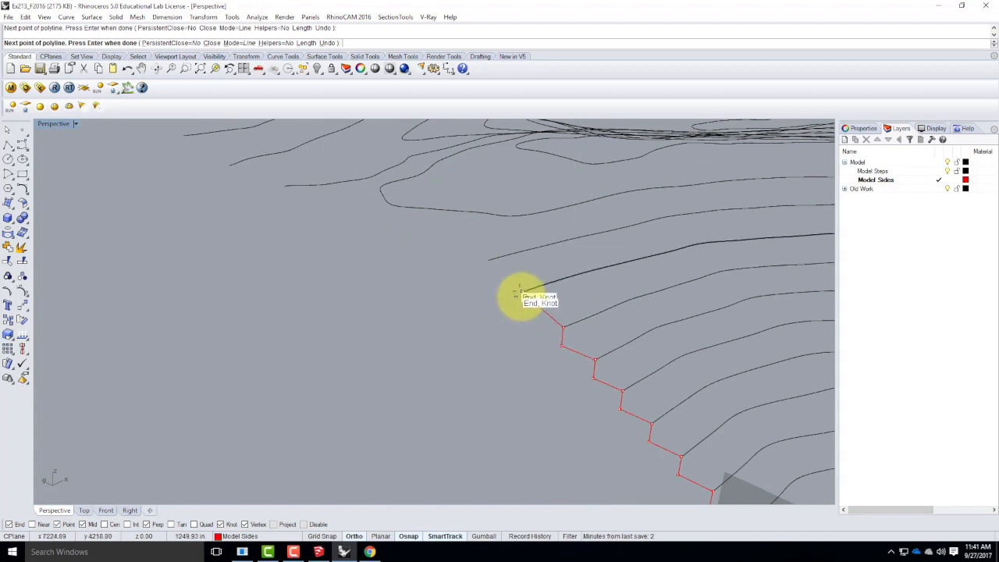
pyautogui.click(521, 311)
pyautogui.click(523, 292)
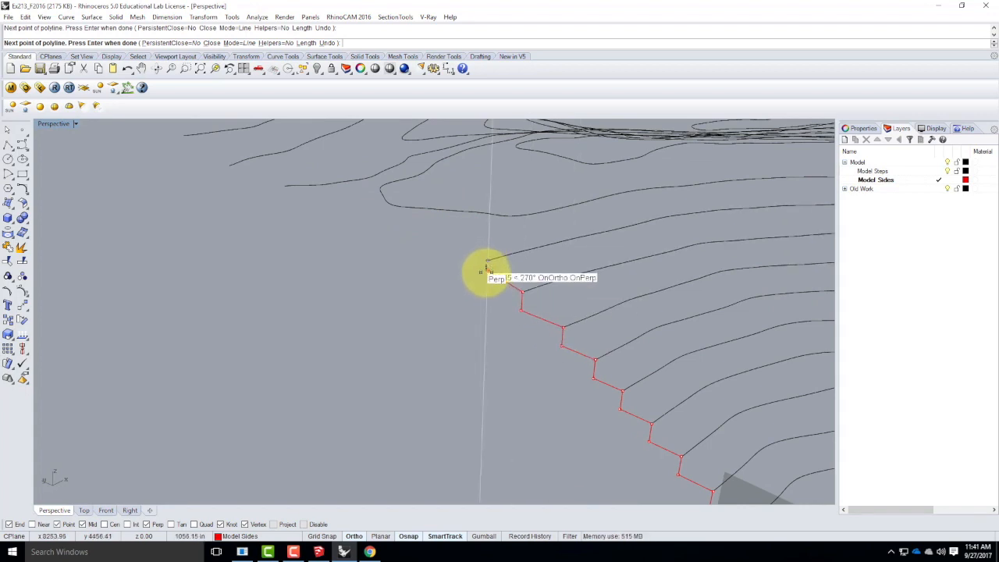
pyautogui.click(486, 278)
pyautogui.click(487, 260)
# Run a long level segment across the gap to the next contour's end and drop the polyline vertically by 39.063'.
pyautogui.scroll(-3, 551, 284)
pyautogui.scroll(5, 398, 233)
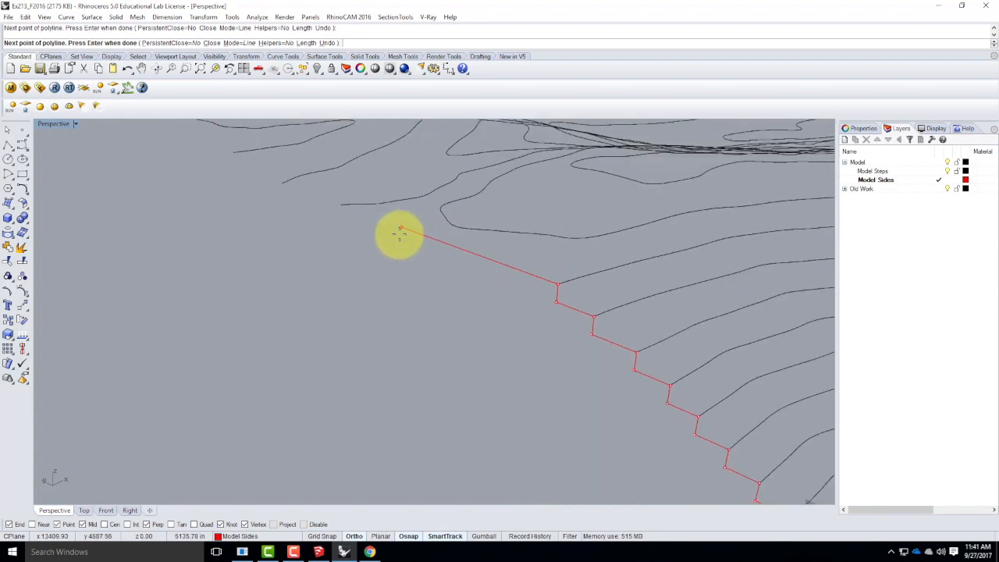
pyautogui.click(332, 203)
pyautogui.scroll(-3, 364, 264)
pyautogui.moveTo(363, 263); pyautogui.dragTo(487, 250, button='right')
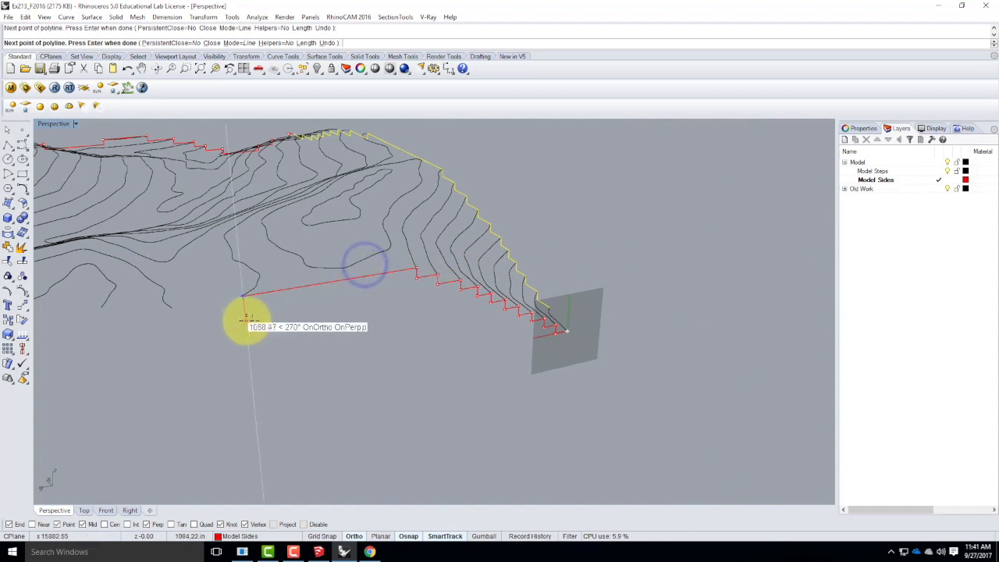
pyautogui.scroll(5, 244, 320)
pyautogui.scroll(-3, 401, 306)
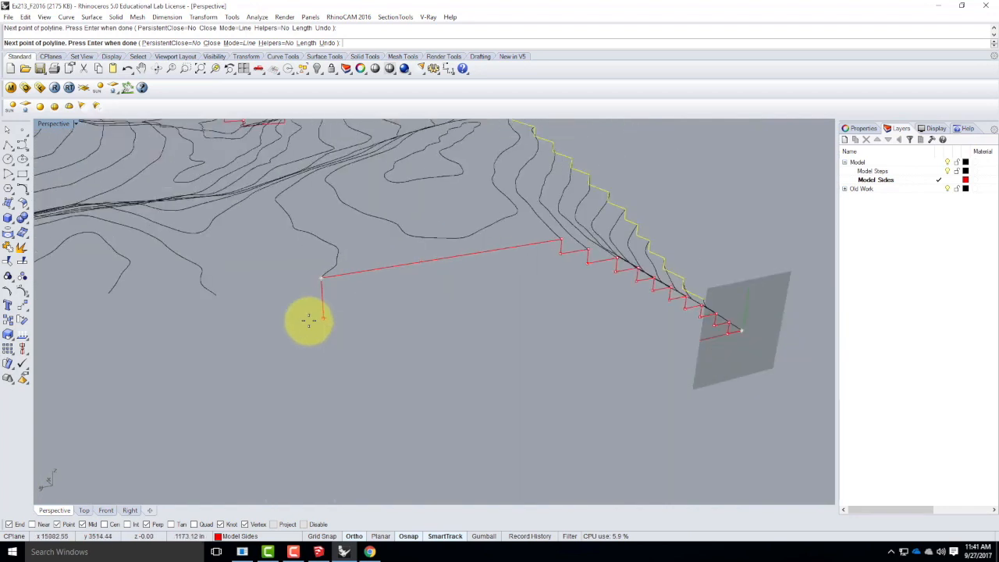
pyautogui.scroll(2, 309, 320)
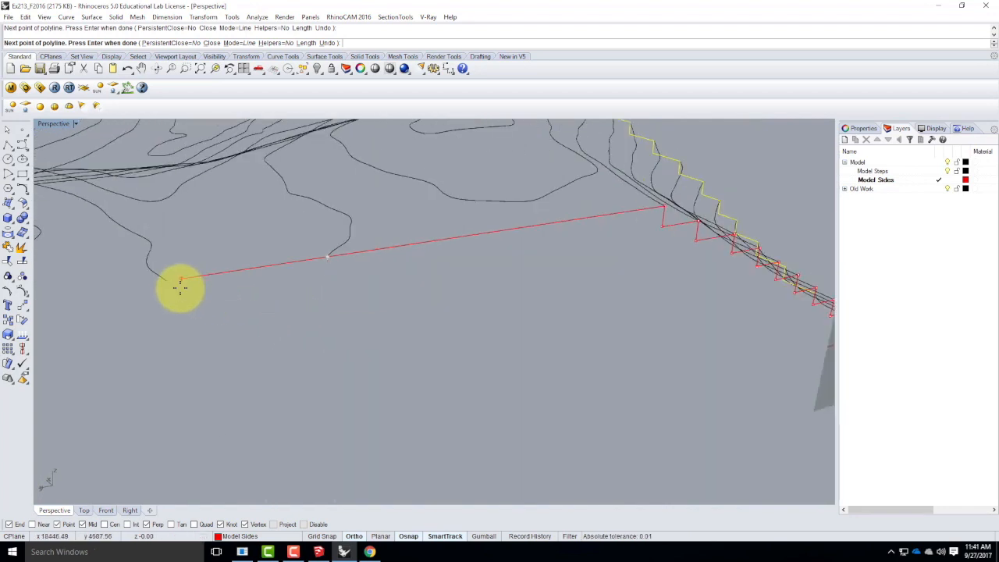
pyautogui.press('Return')
pyautogui.click(348, 316)
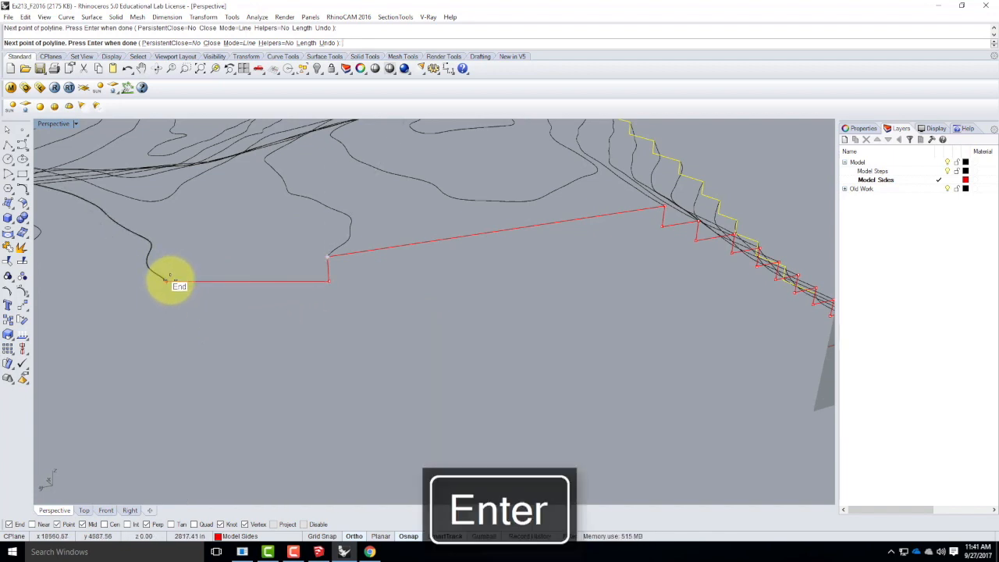
# Continue the polyline with treads below the next two contour ends, raising it vertically to each end.
pyautogui.click(171, 305)
pyautogui.click(167, 281)
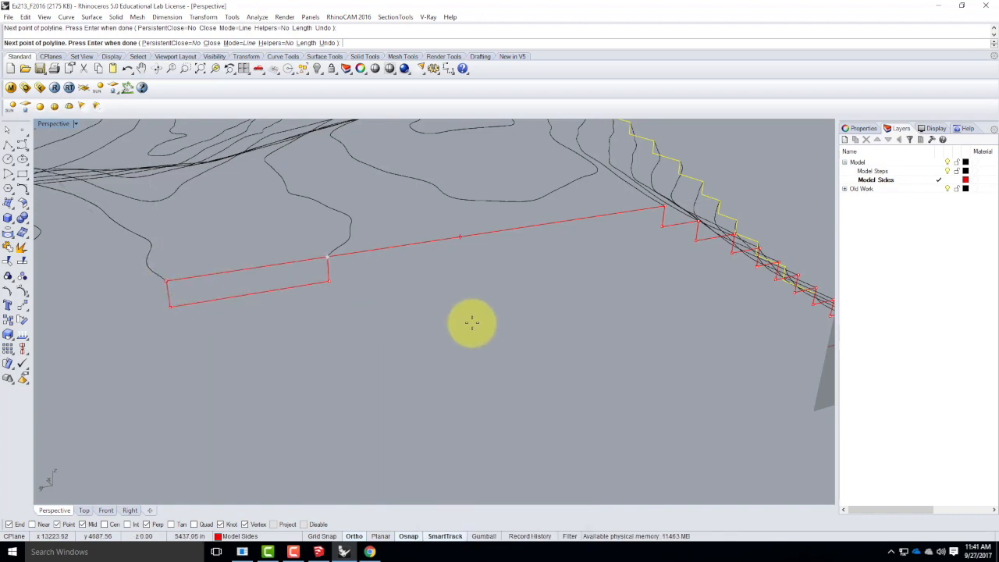
pyautogui.scroll(-5, 471, 323)
pyautogui.scroll(3, 238, 323)
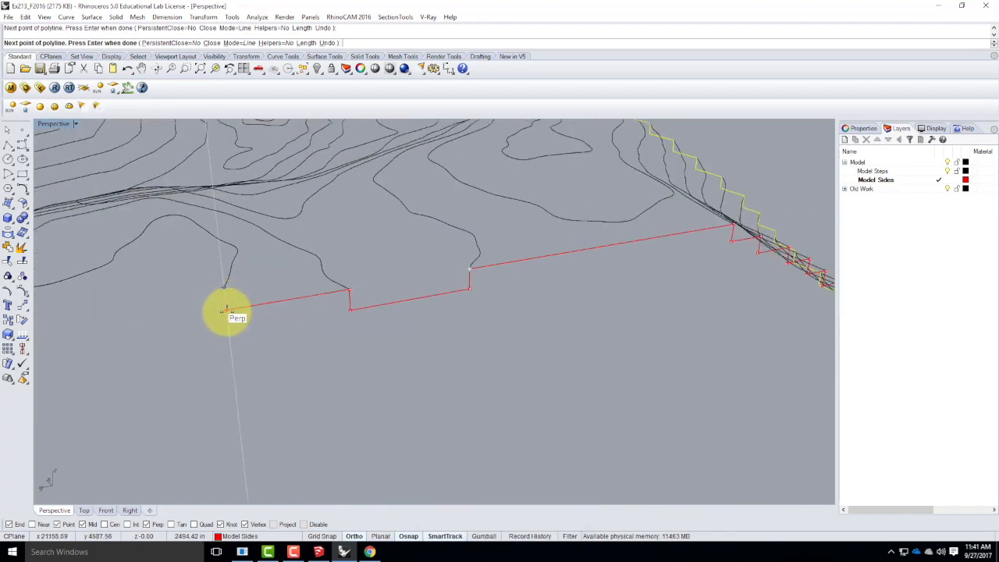
pyautogui.click(224, 288)
# Extend the polyline level to the last contour's end, drop it 39.063', run it level past the corner and finish it.
pyautogui.scroll(-5, 350, 269)
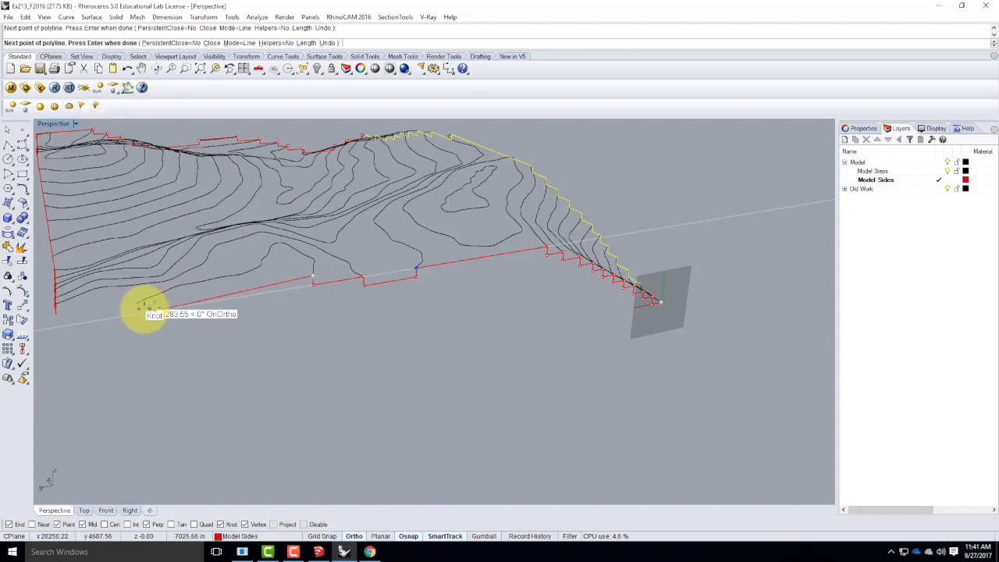
pyautogui.click(136, 303)
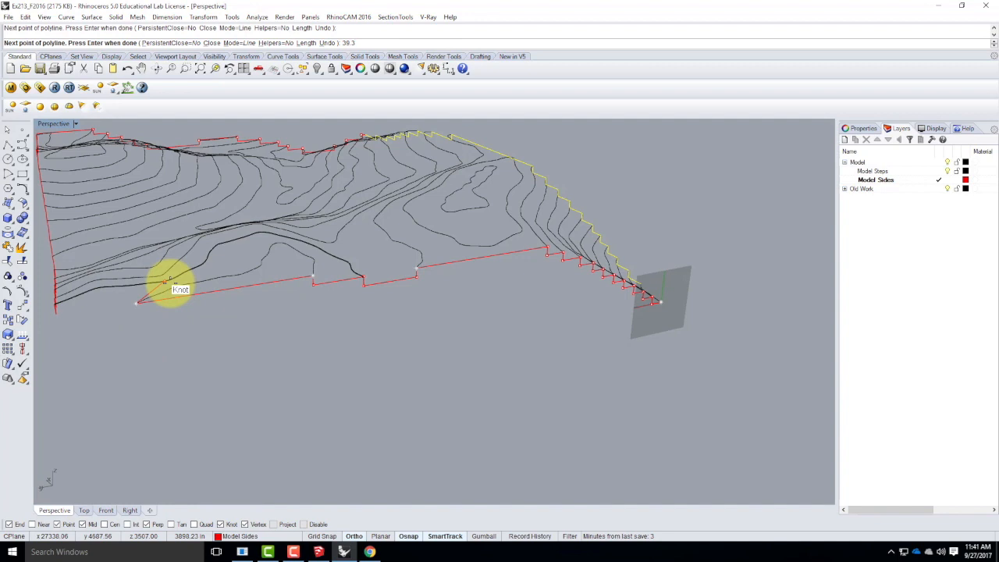
pyautogui.press('BackSpace')
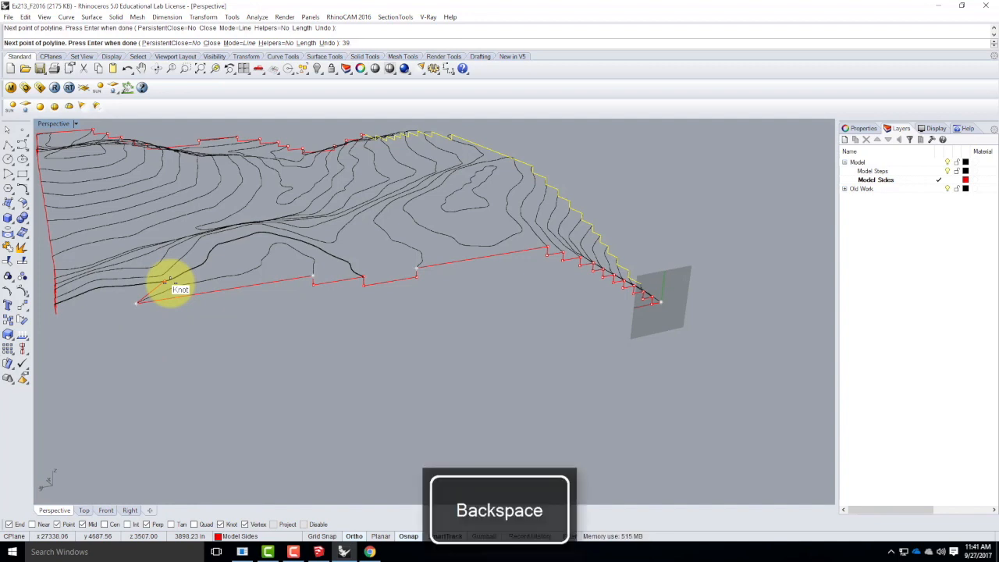
pyautogui.press('Return')
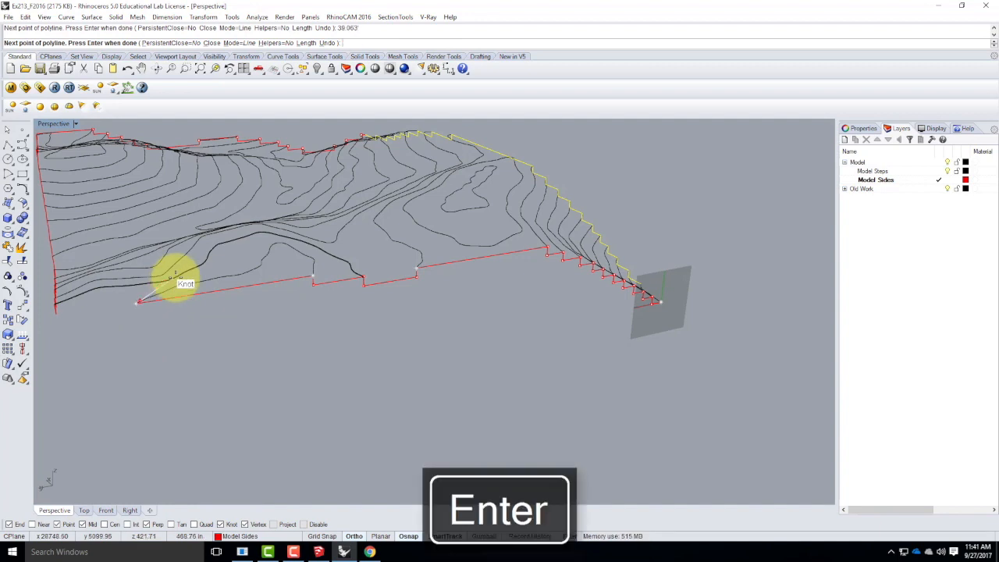
pyautogui.scroll(-3, 232, 353)
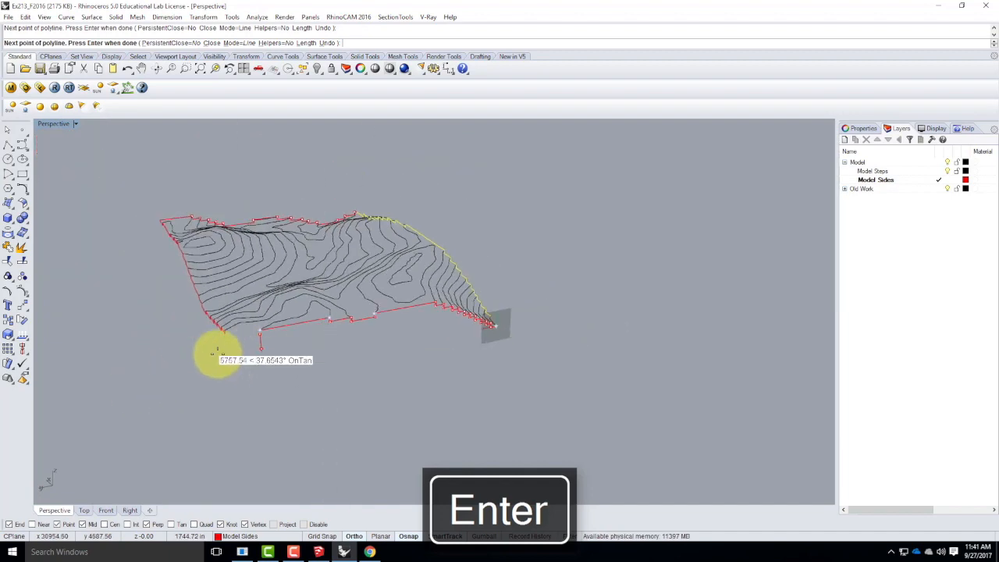
pyautogui.scroll(5, 232, 353)
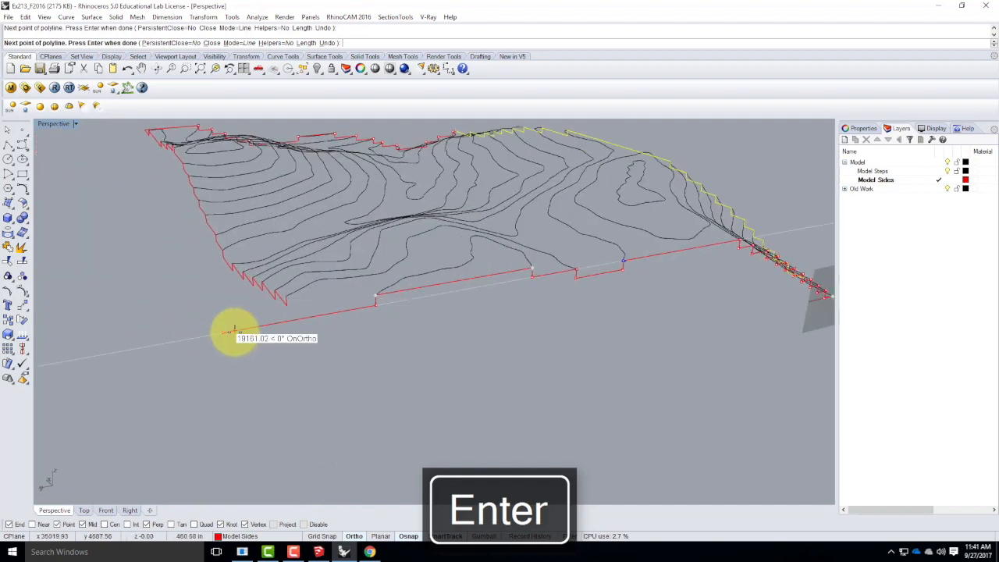
pyautogui.moveTo(235, 300); pyautogui.dragTo(404, 329, button='right')
pyautogui.rightClick(416, 344)
# Draw a connecting polyline from the neighbouring side profile's end, perpendicular to the new profile's overshooting last segment.
pyautogui.click(417, 342)
pyautogui.click(481, 341)
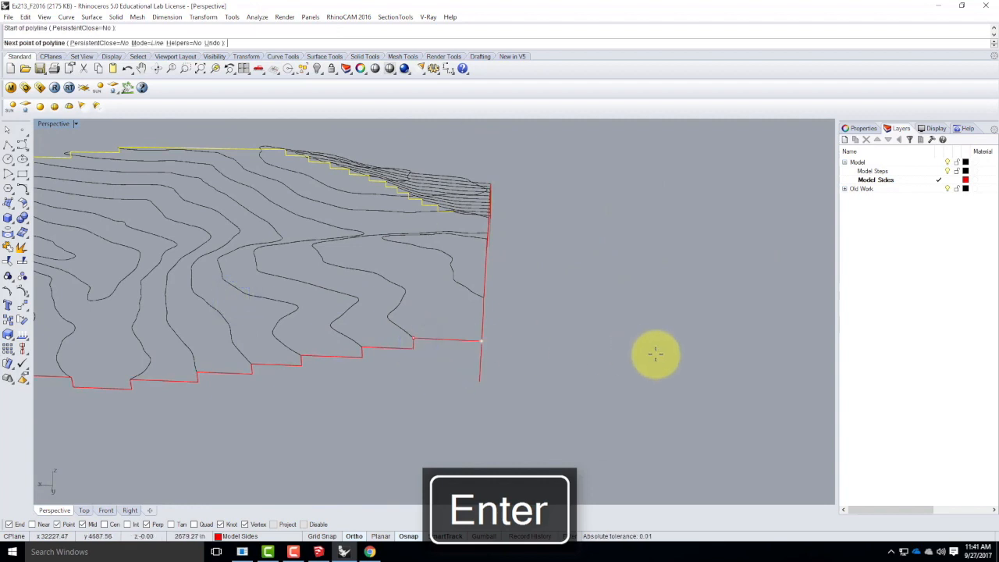
pyautogui.moveTo(603, 339)
pyautogui.mouseDown(button='right')
pyautogui.moveTo(546, 341)
pyautogui.moveTo(510, 361)
pyautogui.mouseUp(button='right')
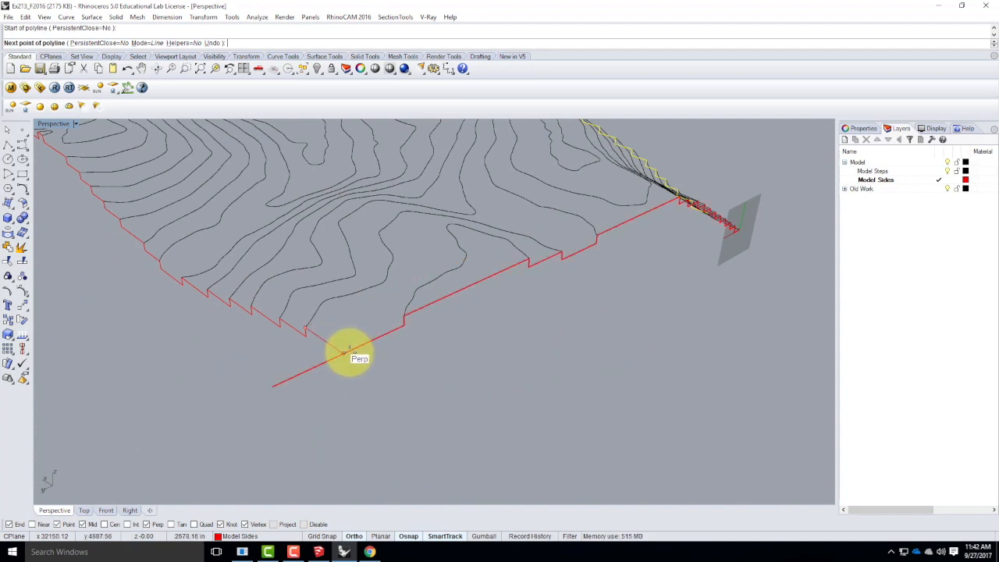
pyautogui.click(349, 352)
pyautogui.press('Return')
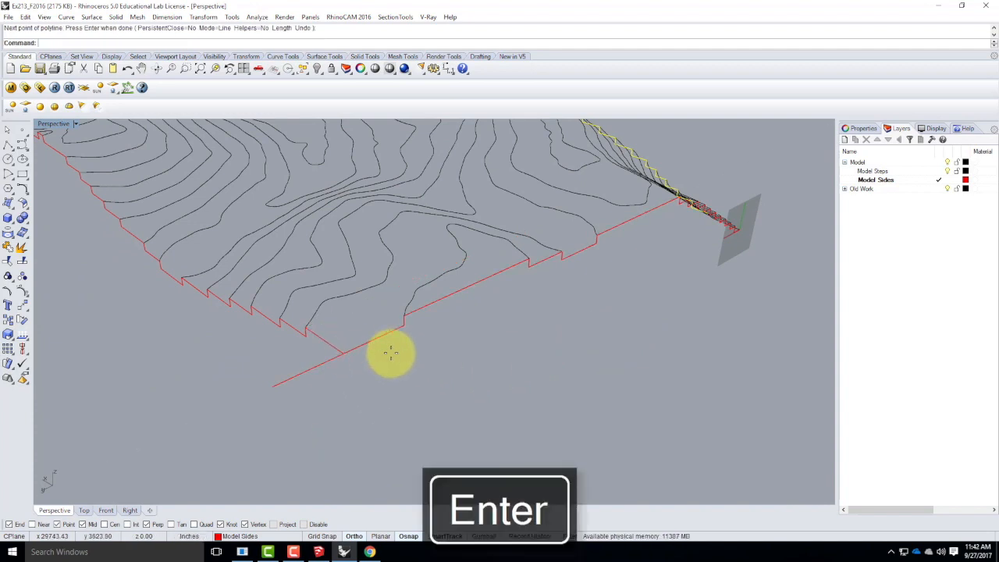
# Trim off the new profile's overshoot beyond the corner, using the connecting curve as the cutting object.
pyautogui.moveTo(362, 376); pyautogui.dragTo(327, 328)
pyautogui.write('Tr')
pyautogui.press('Return')
pyautogui.click(328, 360)
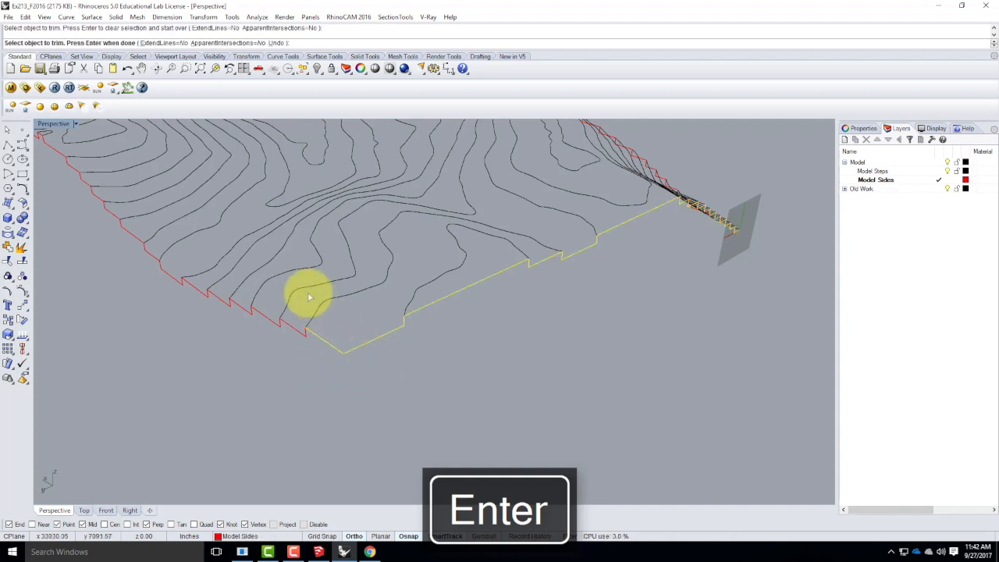
pyautogui.press('Escape')
# Reset the Perspective view's construction plane to World Top.
pyautogui.click(78, 126)
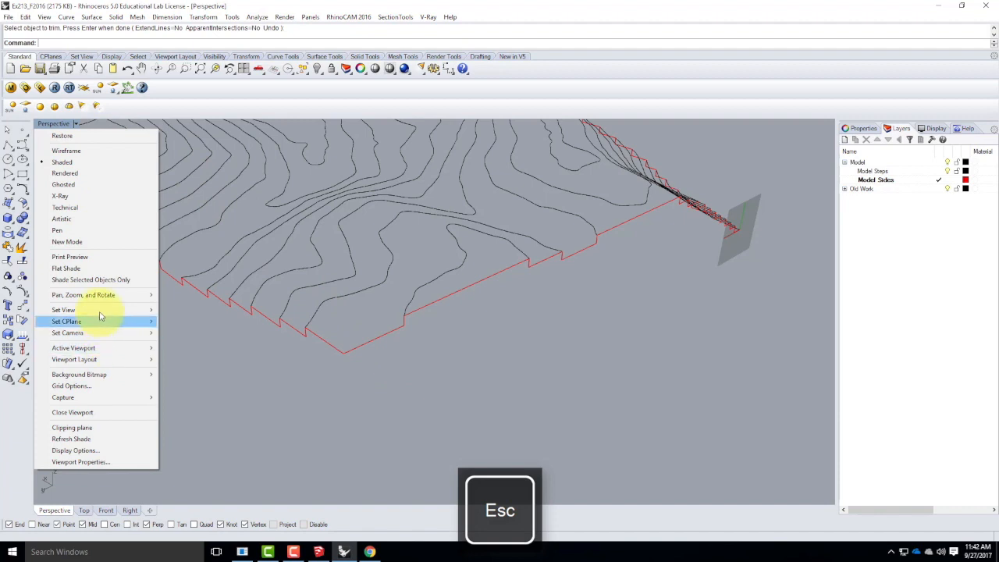
pyautogui.moveTo(100, 313)
pyautogui.moveTo(141, 322)
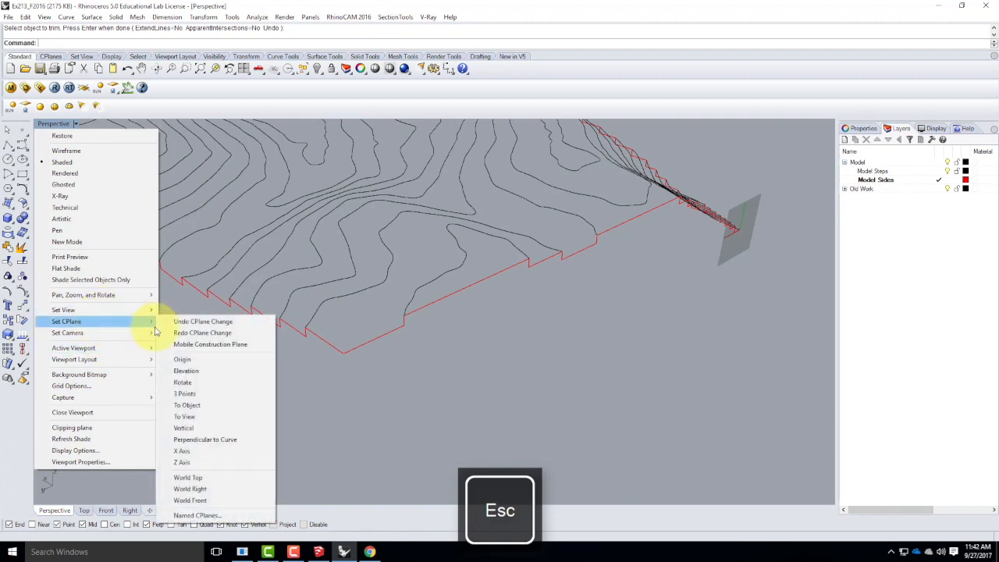
pyautogui.click(207, 479)
# Set the Perspective construction plane by three points, with its origin at the unfinished profile's end, X along the last segment and vertical orientation.
pyautogui.scroll(-3, 776, 212)
pyautogui.moveTo(776, 211); pyautogui.dragTo(616, 246, button='right')
pyautogui.scroll(5, 617, 246)
pyautogui.moveTo(450, 330); pyautogui.dragTo(546, 380, button='right')
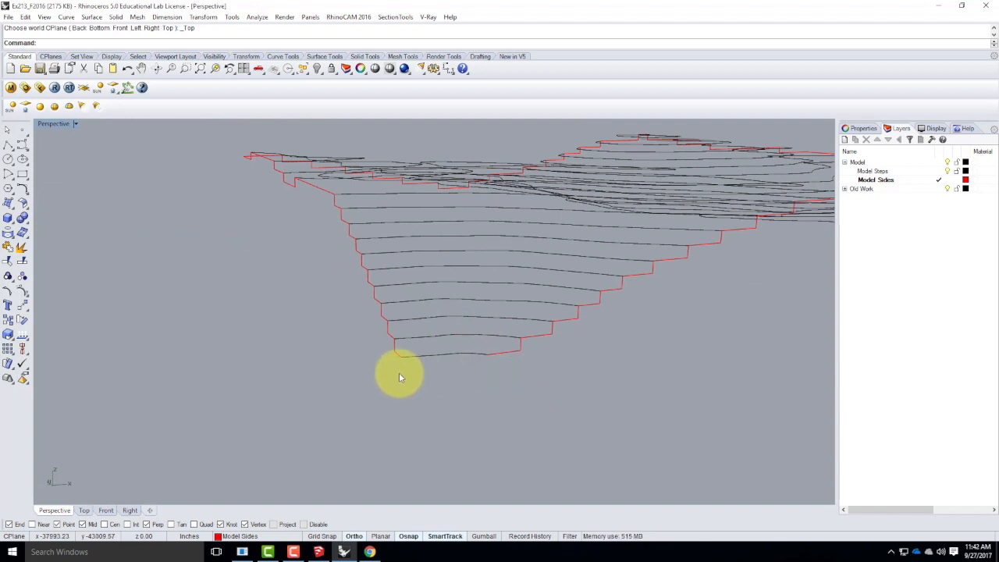
pyautogui.click(75, 124)
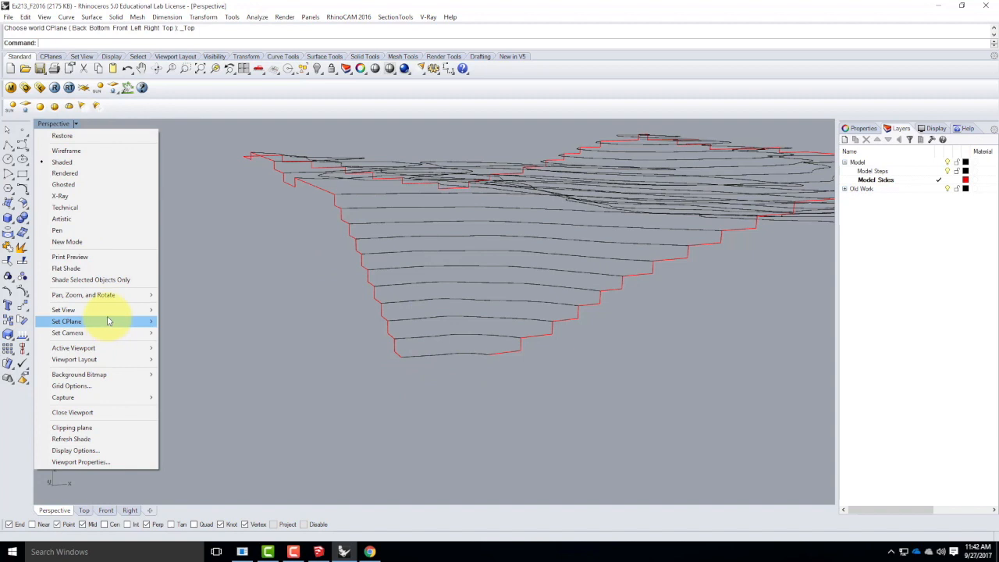
pyautogui.moveTo(109, 322)
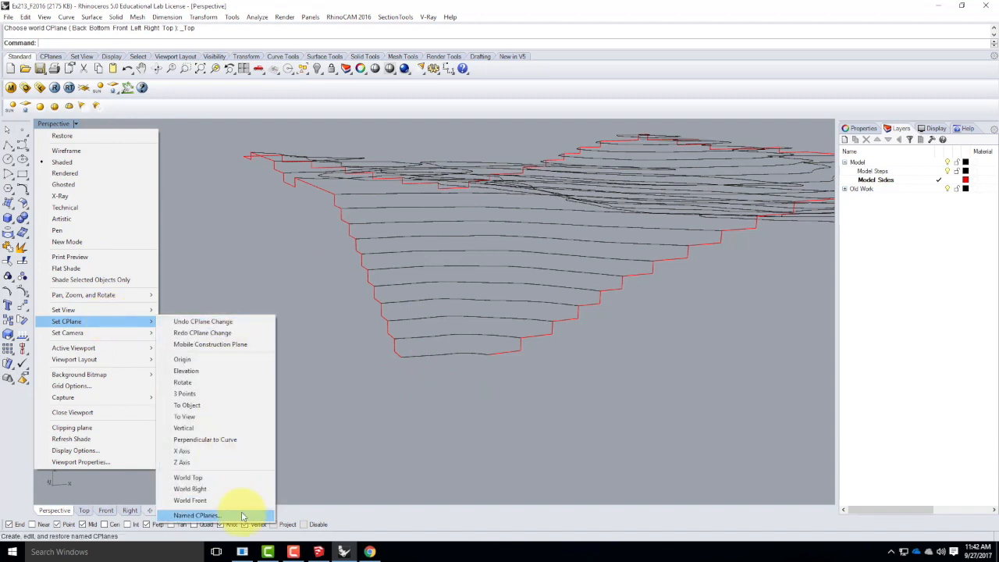
pyautogui.click(184, 393)
pyautogui.click(489, 354)
pyautogui.click(521, 350)
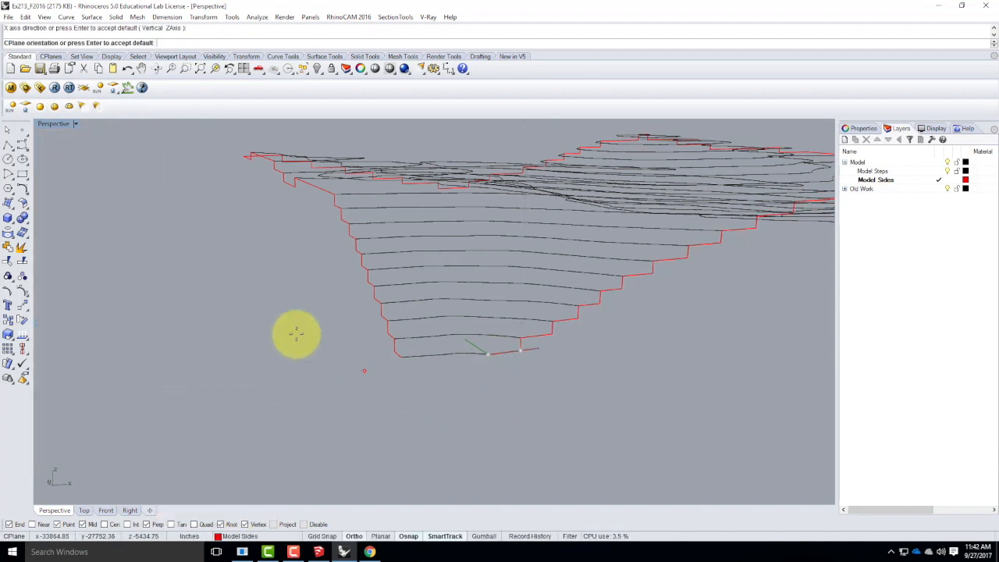
pyautogui.doubleClick(57, 125)
pyautogui.click(245, 340)
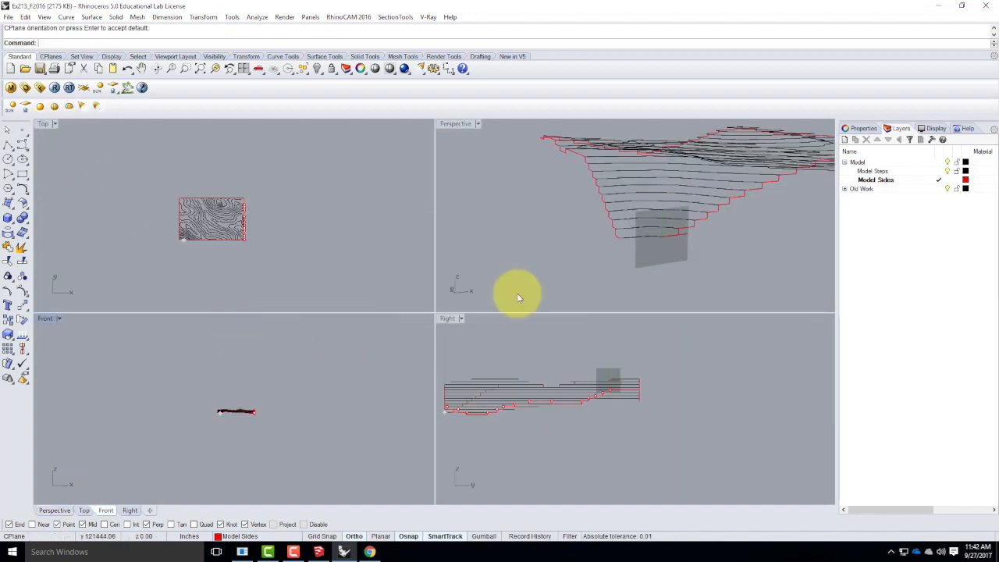
# Draw a polyline from the unfinished profile's lowest end, drop it 39.063' and run it level past the corner.
pyautogui.scroll(8, 668, 243)
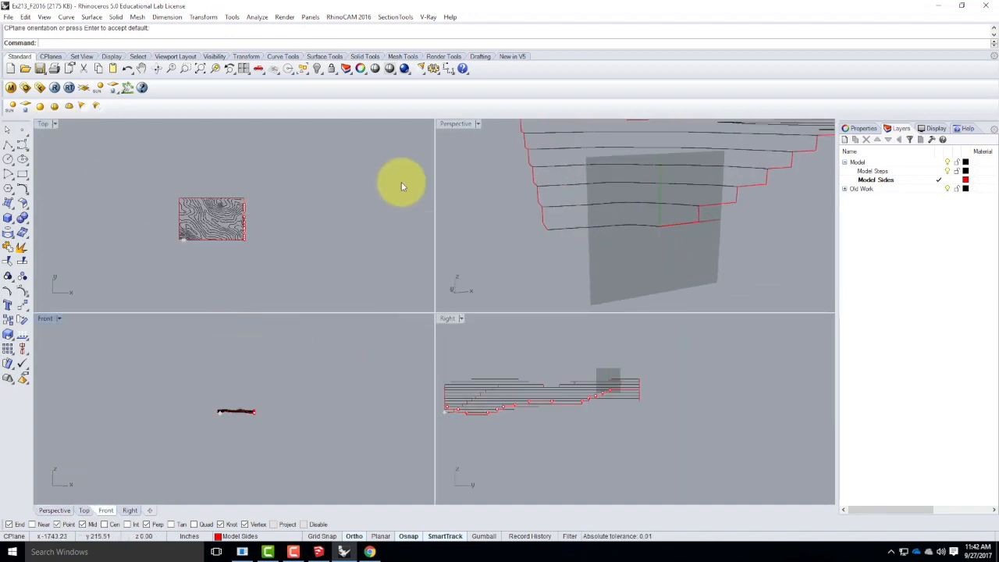
pyautogui.click(7, 145)
pyautogui.click(660, 226)
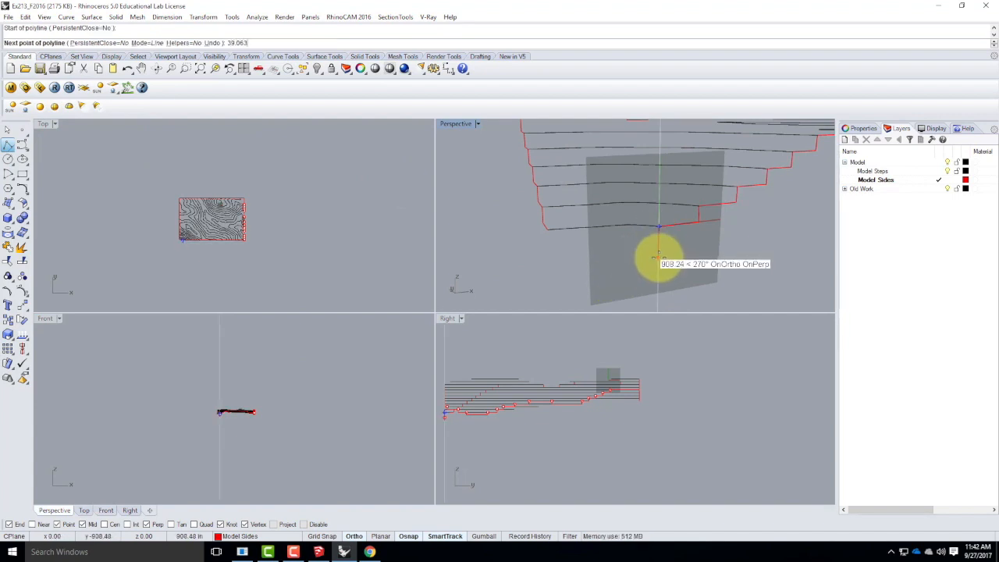
pyautogui.press('Return')
pyautogui.click(512, 265)
pyautogui.press('Return')
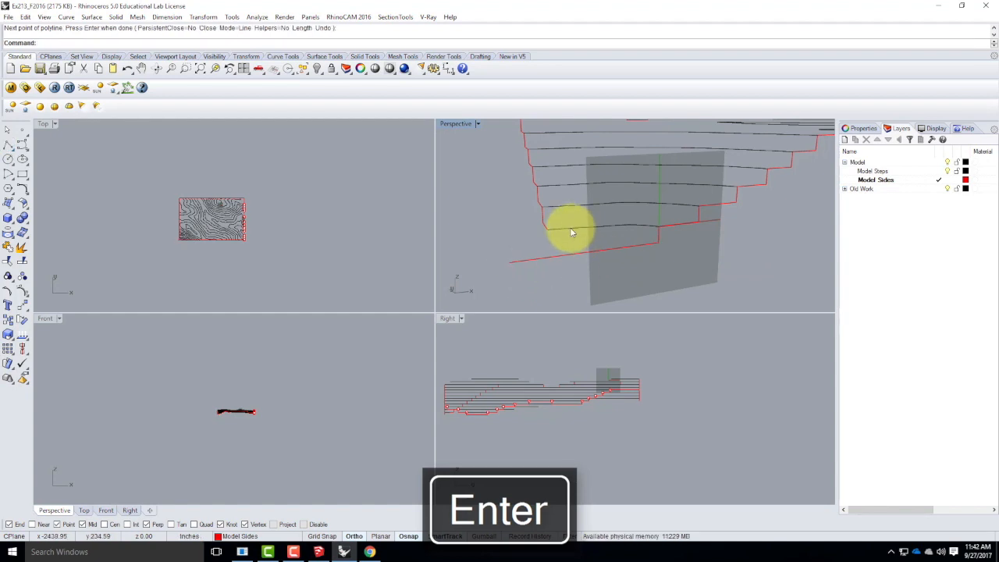
# Draw a connecting polyline from the neighbouring profile's end at the lowest corner, dropping 39.063' and meeting the overshooting segment perpendicularly.
pyautogui.press('Return')
pyautogui.click(546, 229)
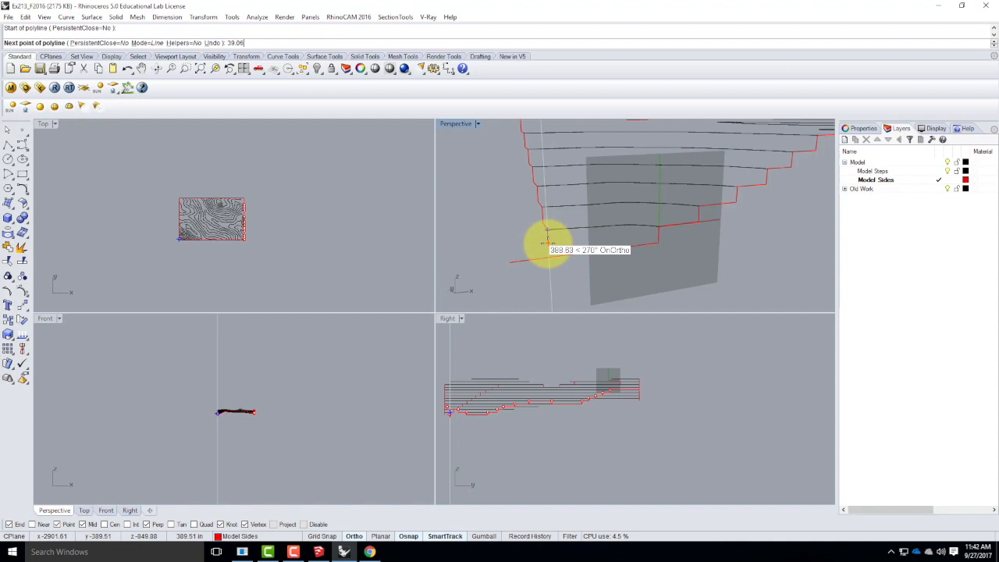
pyautogui.write('39.063')
pyautogui.press('Return')
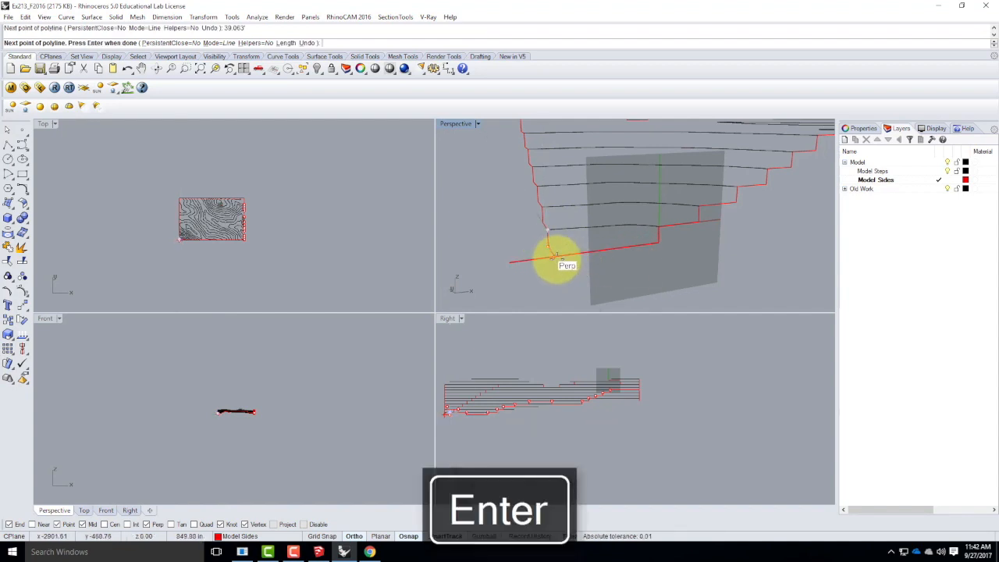
pyautogui.press('Return')
# Trim off the level segment's overshoot past the lowest corner, using the two new polylines as cutting objects.
pyautogui.click(545, 250)
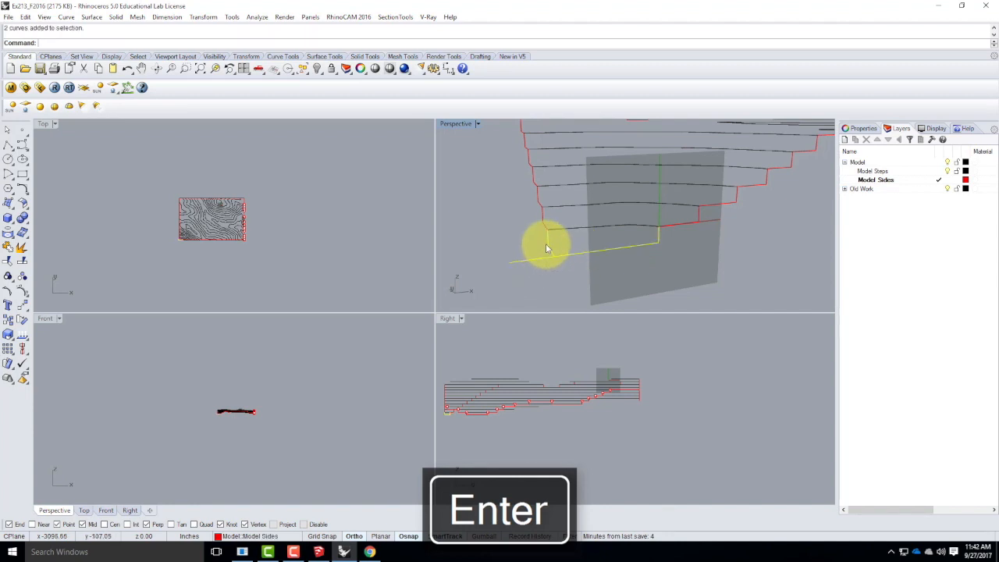
pyautogui.press('Return')
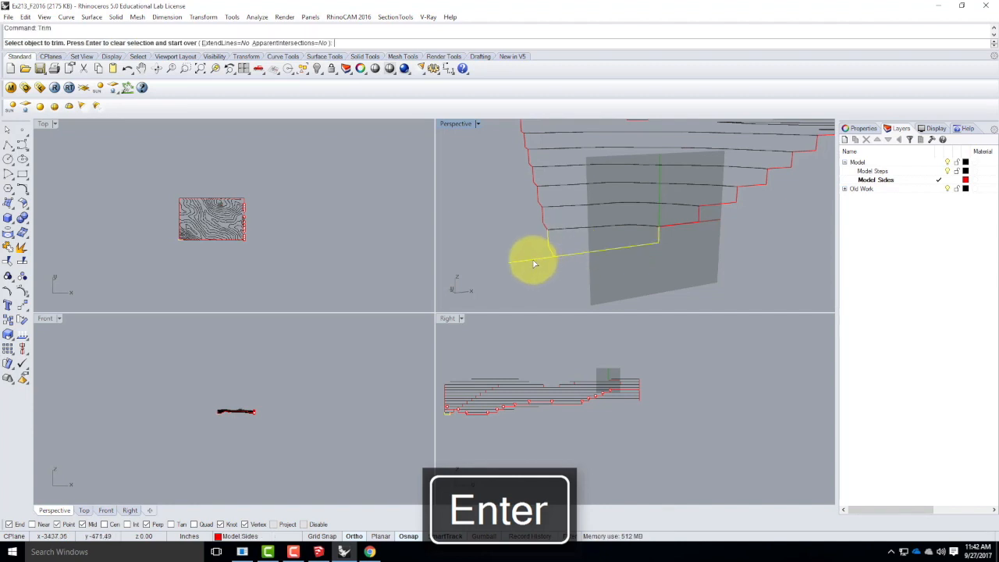
pyautogui.press('Escape')
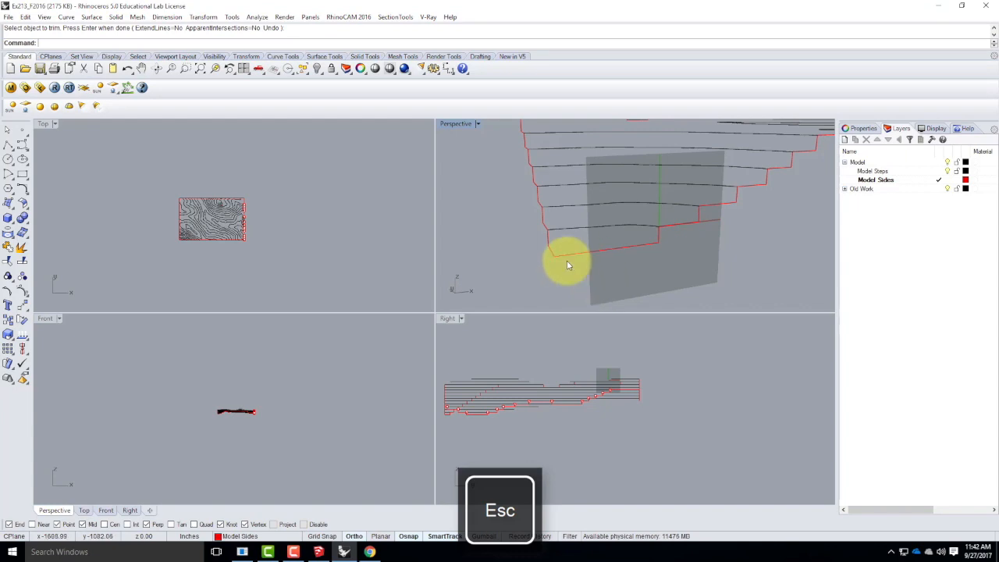
# Select all point objects in the model and delete them, keeping the contours and stepped profiles.
pyautogui.doubleClick(460, 125)
pyautogui.moveTo(456, 137); pyautogui.dragTo(539, 305, button='right')
pyautogui.scroll(-8, 377, 339)
pyautogui.scroll(6, 603, 297)
pyautogui.scroll(-9, 425, 298)
pyautogui.moveTo(642, 294); pyautogui.dragTo(613, 273, button='right')
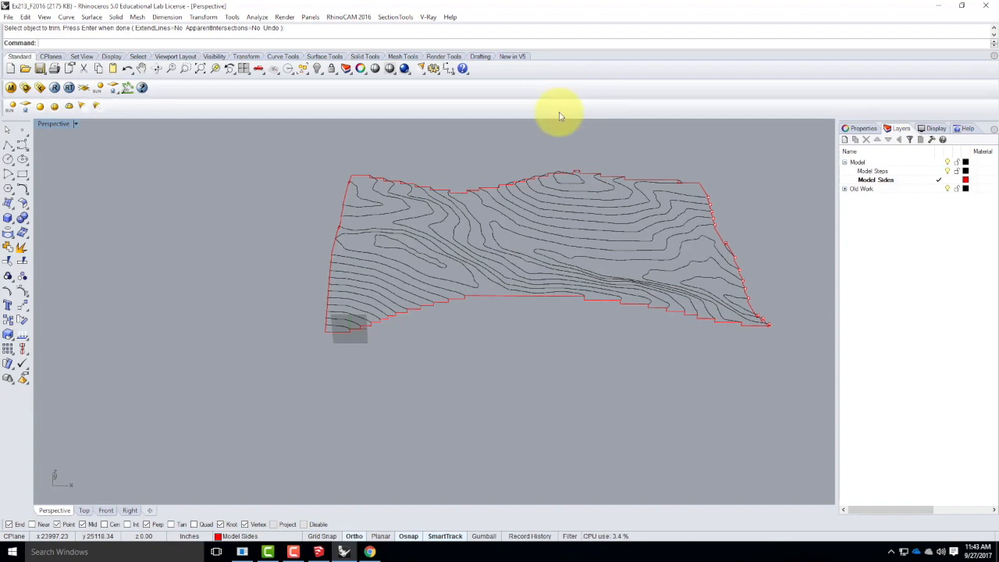
pyautogui.moveTo(322, 236); pyautogui.dragTo(524, 256, button='right')
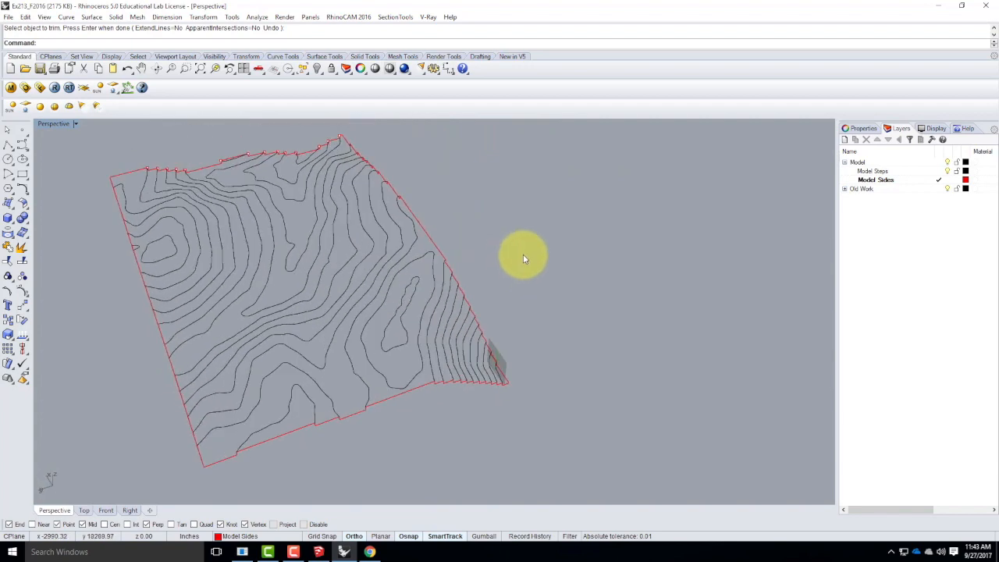
pyautogui.moveTo(415, 403); pyautogui.dragTo(729, 310, button='right')
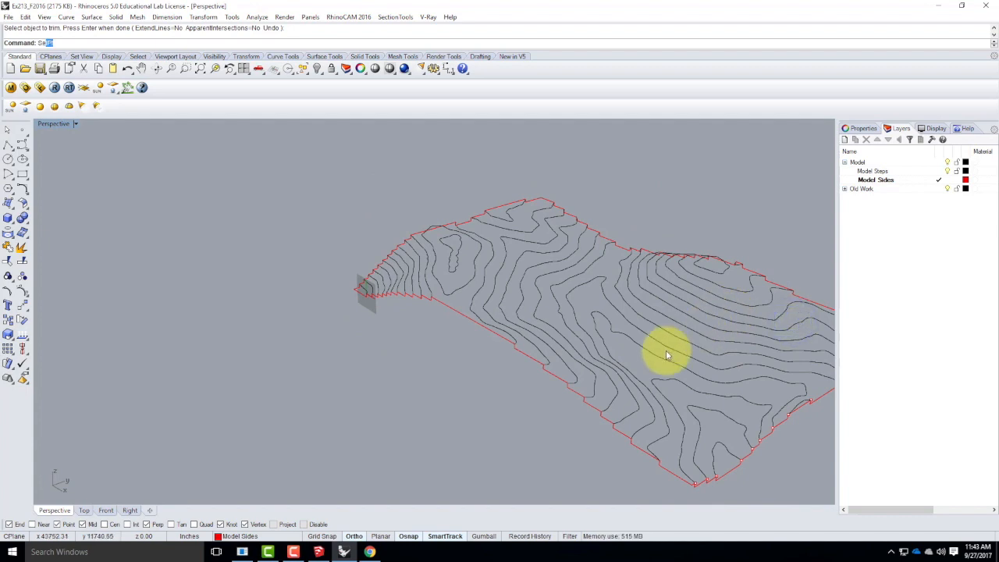
pyautogui.press('Return')
pyautogui.press('Delete')
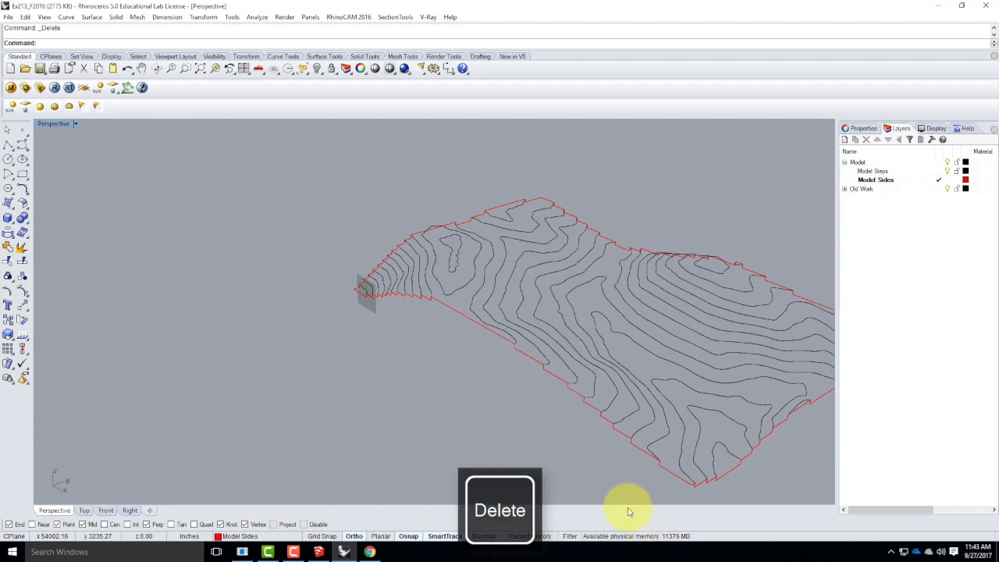
# Join the segments of the stepped profile along the long front side into one curve.
pyautogui.scroll(-7, 328, 294)
pyautogui.scroll(7, 501, 378)
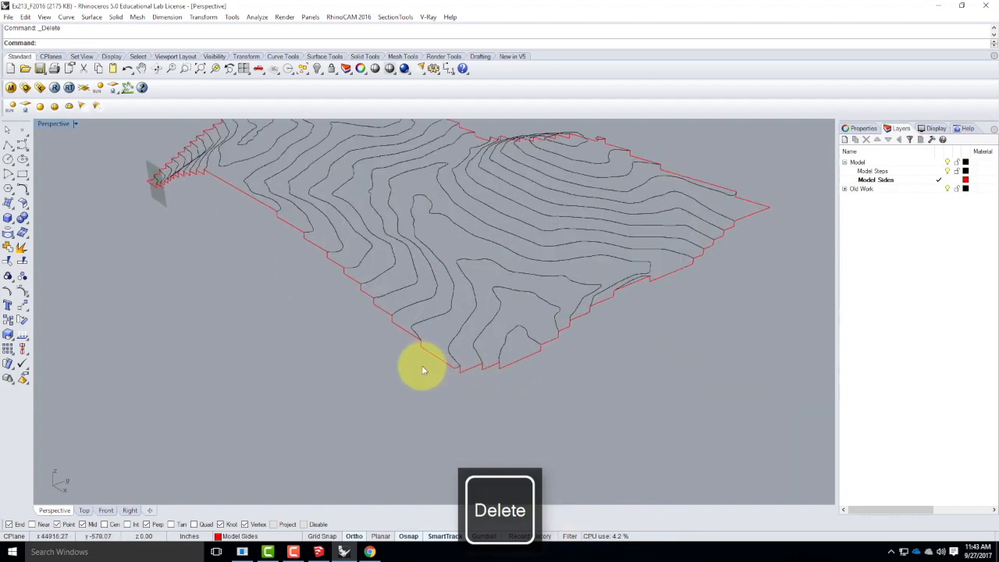
pyautogui.click(437, 356)
pyautogui.moveTo(405, 389); pyautogui.dragTo(361, 361, button='right')
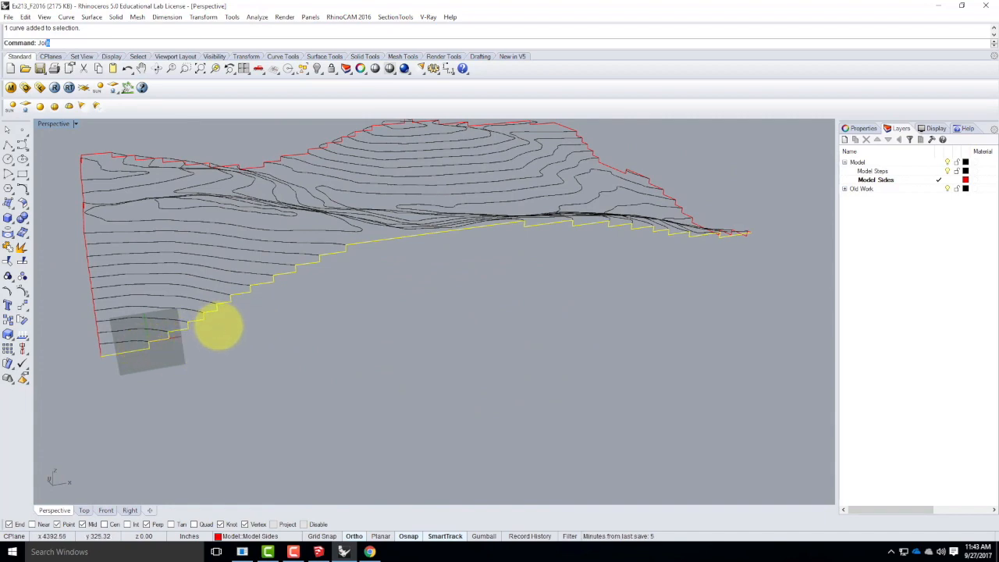
pyautogui.press('Return')
# Check the profile on the adjoining short side and join the segments of the long profile nearest the summit.
pyautogui.moveTo(616, 288); pyautogui.dragTo(412, 381, button='right')
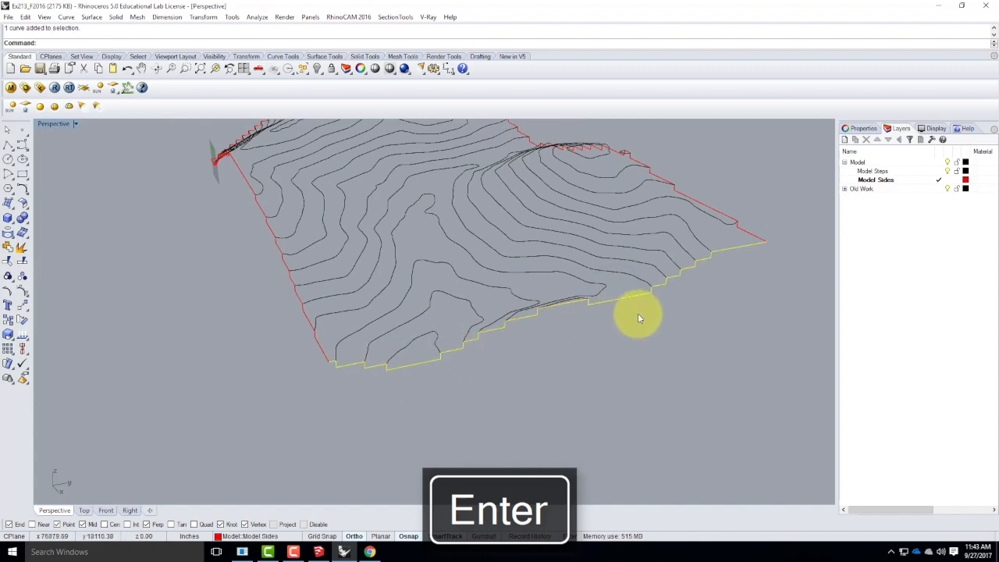
pyautogui.moveTo(705, 296); pyautogui.dragTo(541, 319, button='right')
pyautogui.click(206, 369)
pyautogui.click(258, 359)
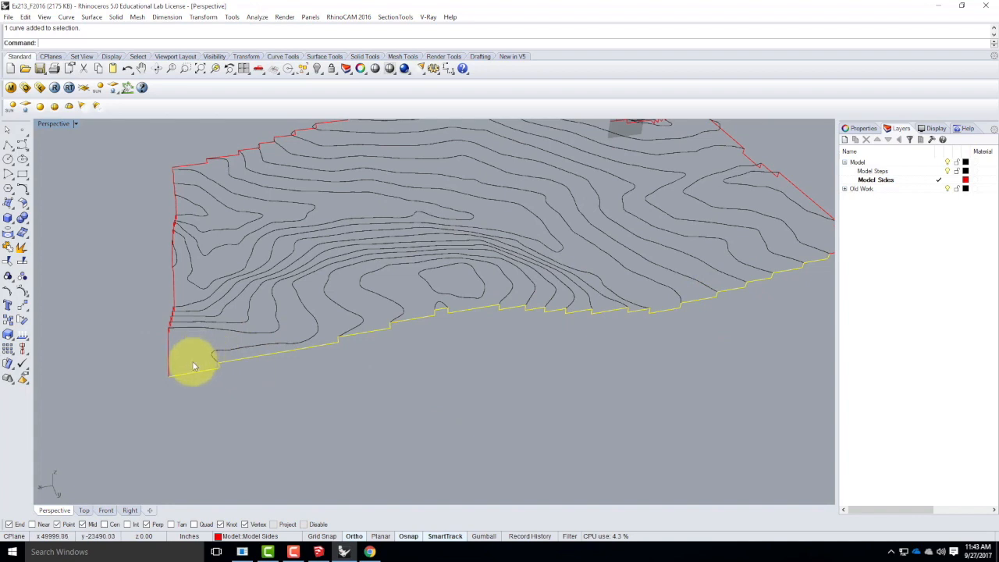
pyautogui.moveTo(196, 357); pyautogui.dragTo(509, 334, button='right')
pyautogui.scroll(4, 508, 312)
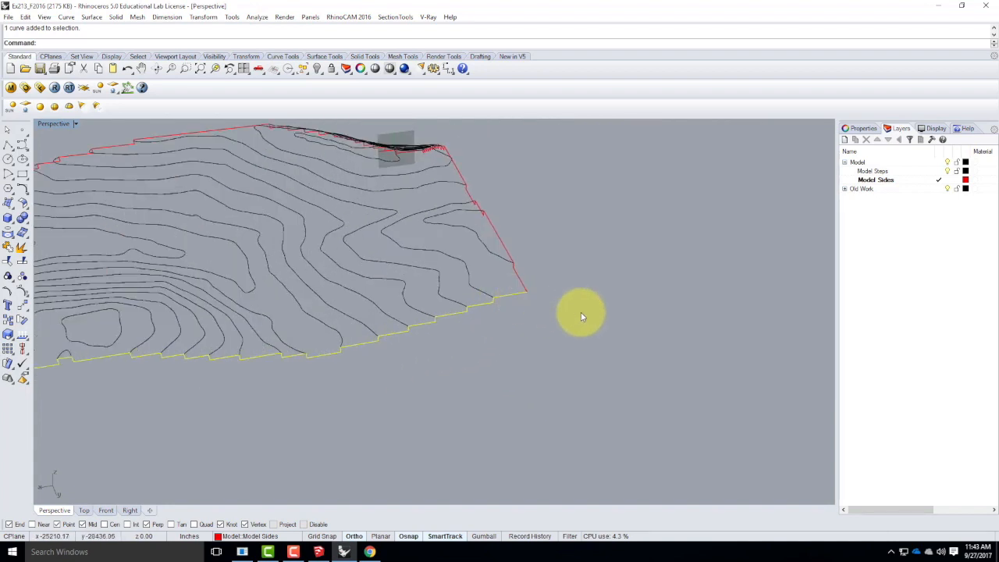
pyautogui.press('Return')
pyautogui.click(485, 306)
pyautogui.scroll(-3, 664, 335)
pyautogui.moveTo(719, 335); pyautogui.dragTo(545, 344, button='right')
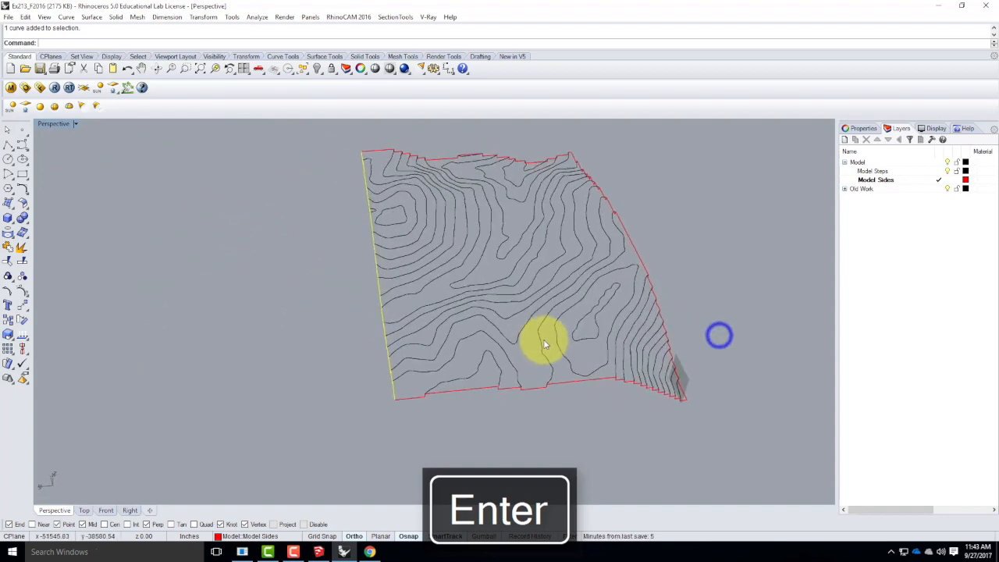
# Join the curves of the remaining short side's stepped profile, down to the model's lowest corner.
pyautogui.click(476, 393)
pyautogui.scroll(5, 692, 401)
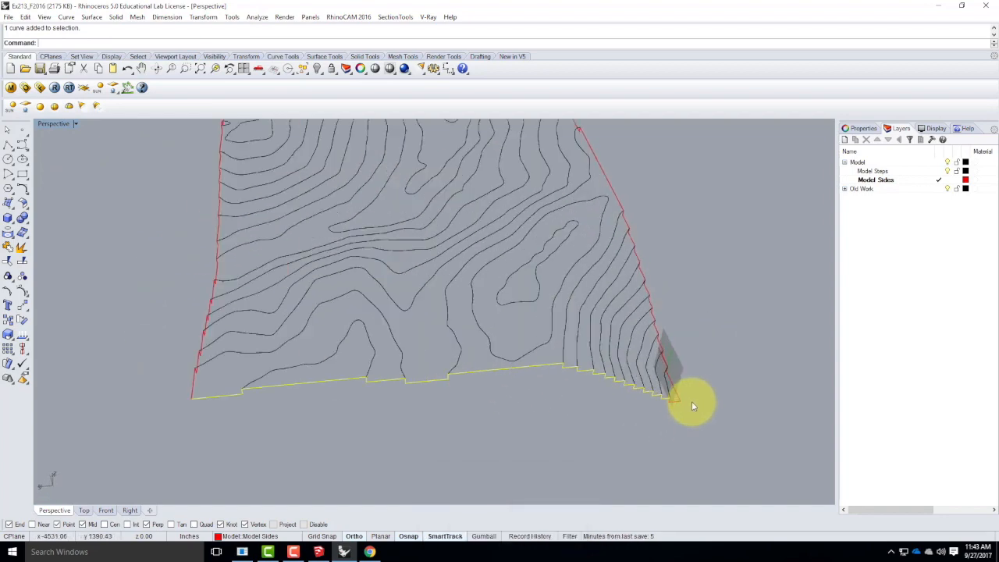
pyautogui.write('join')
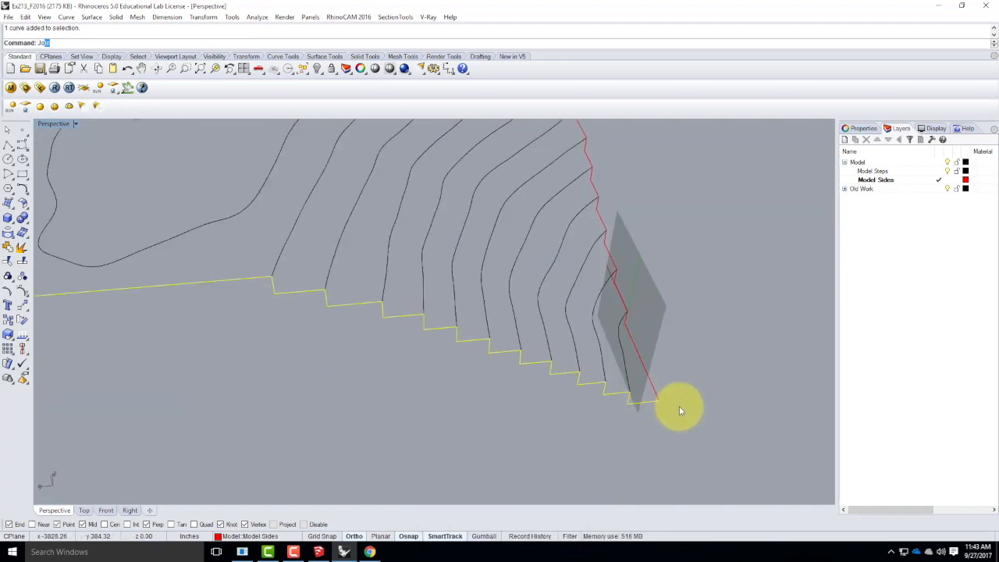
pyautogui.press('Return')
# Return to the four-viewport layout and reset the Perspective view's construction plane to World Top.
pyautogui.scroll(-6, 715, 355)
pyautogui.moveTo(691, 373); pyautogui.dragTo(582, 359, button='right')
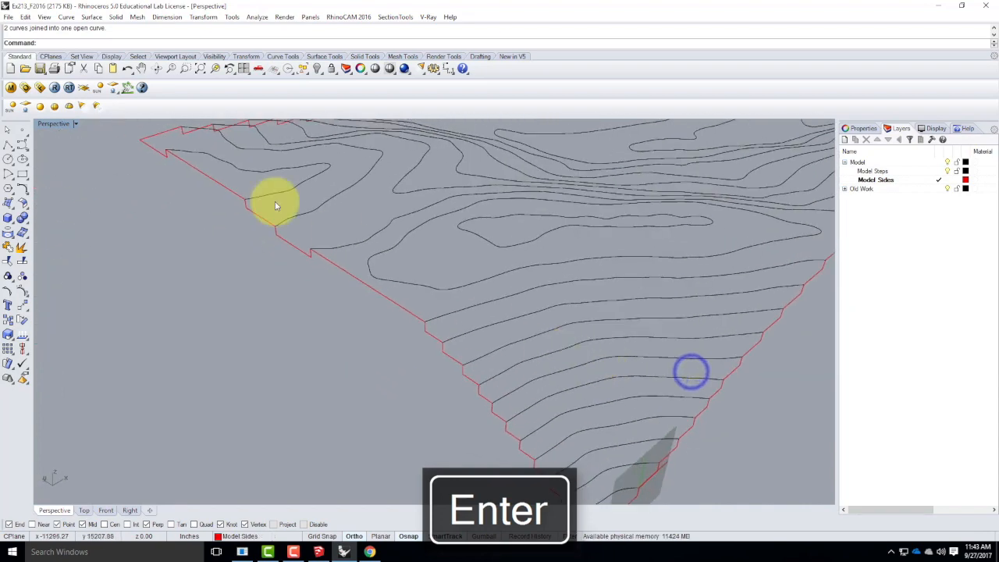
pyautogui.doubleClick(77, 124)
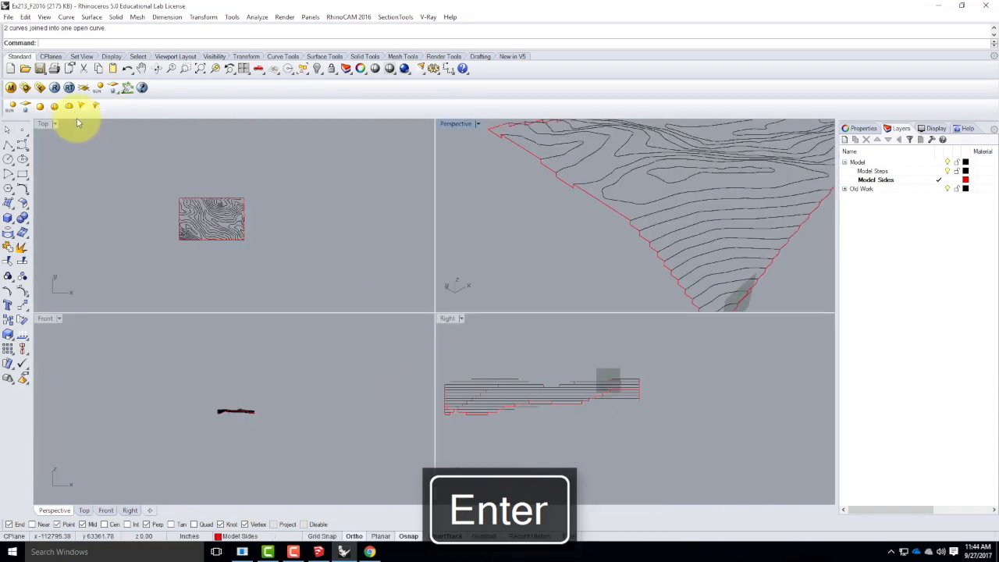
pyautogui.click(478, 125)
pyautogui.moveTo(494, 322)
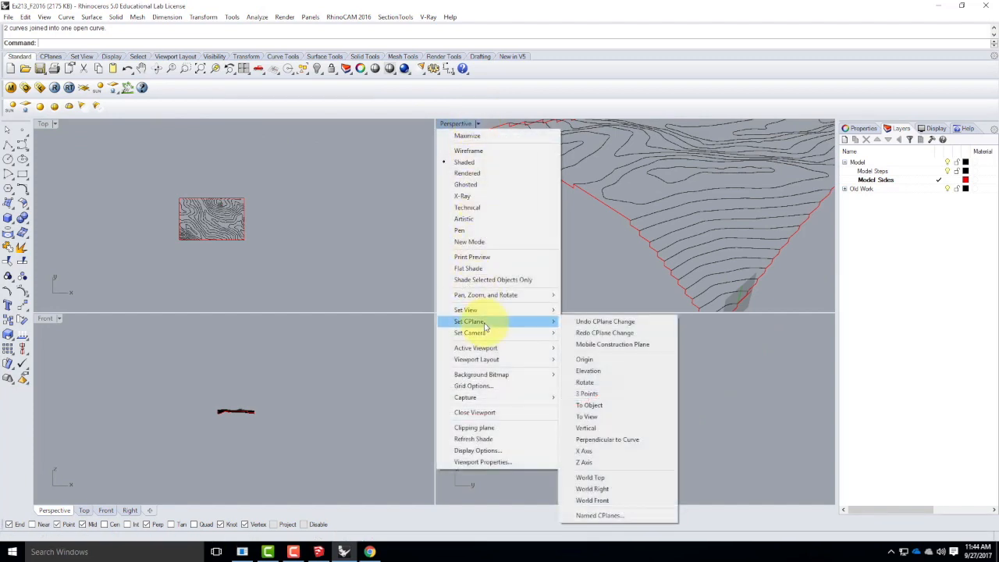
pyautogui.click(604, 479)
# Start a polyline at the lowest corner where two profiles meet and drop it vertically about 1879 in, using the Front view.
pyautogui.doubleClick(460, 124)
pyautogui.moveTo(453, 124); pyautogui.dragTo(492, 277, button='right')
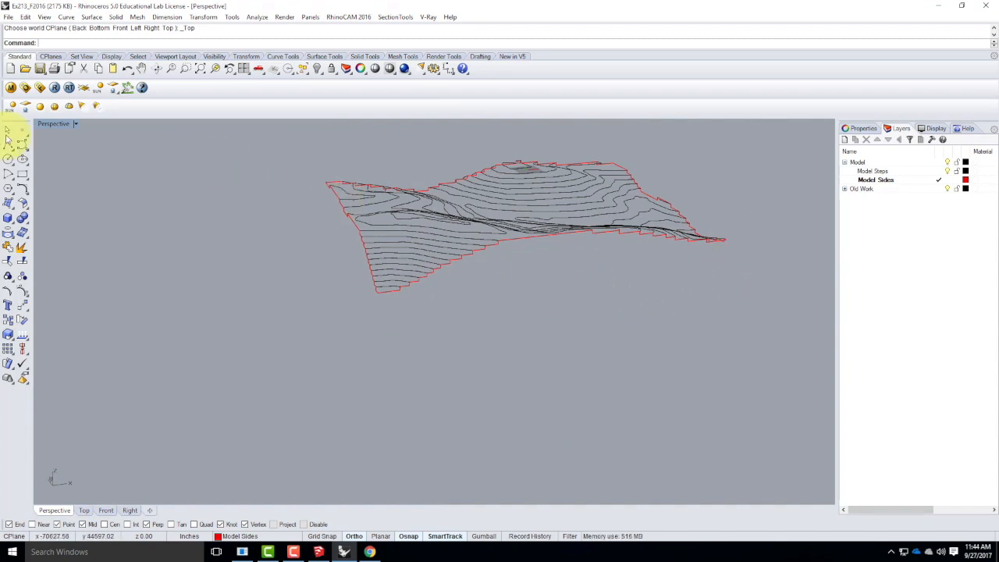
pyautogui.click(8, 146)
pyautogui.moveTo(384, 306); pyautogui.dragTo(492, 301, button='right')
pyautogui.click(418, 277)
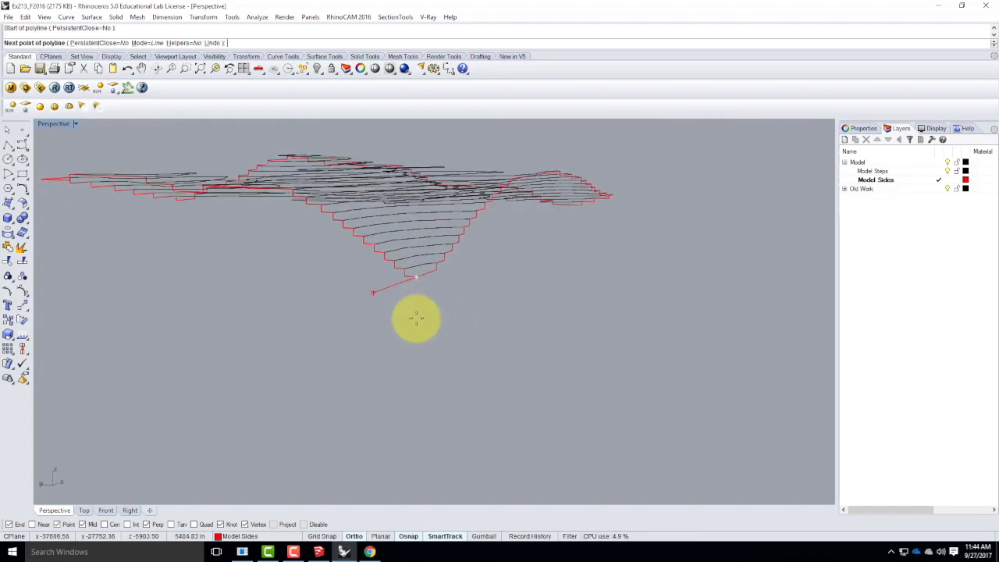
pyautogui.doubleClick(52, 124)
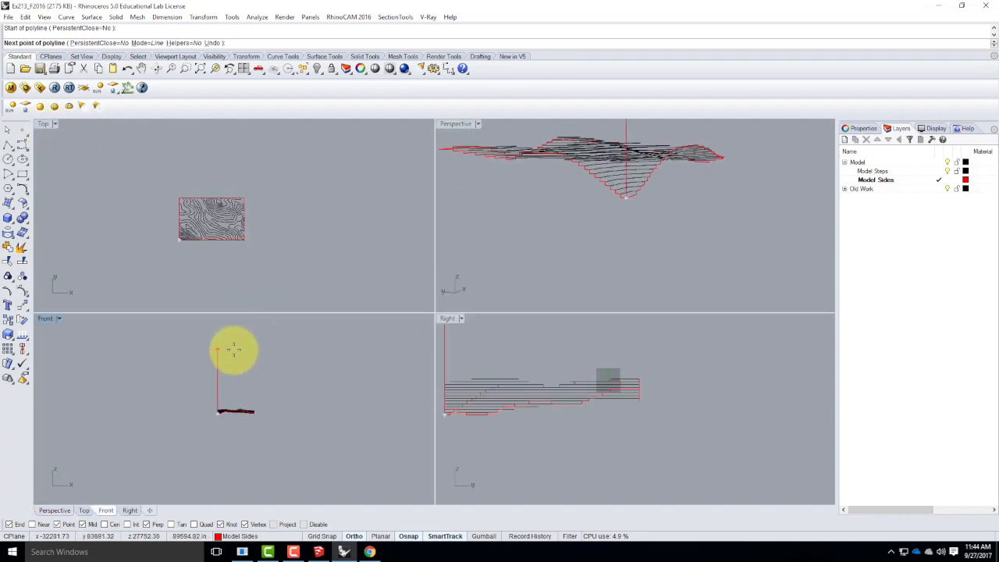
pyautogui.scroll(8, 213, 405)
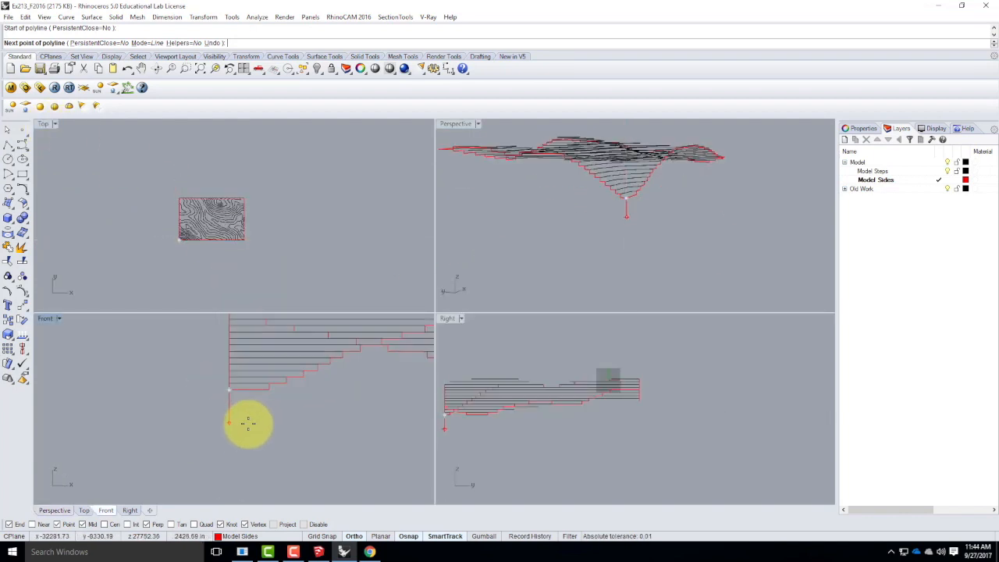
pyautogui.scroll(-6, 165, 418)
pyautogui.scroll(6, 190, 419)
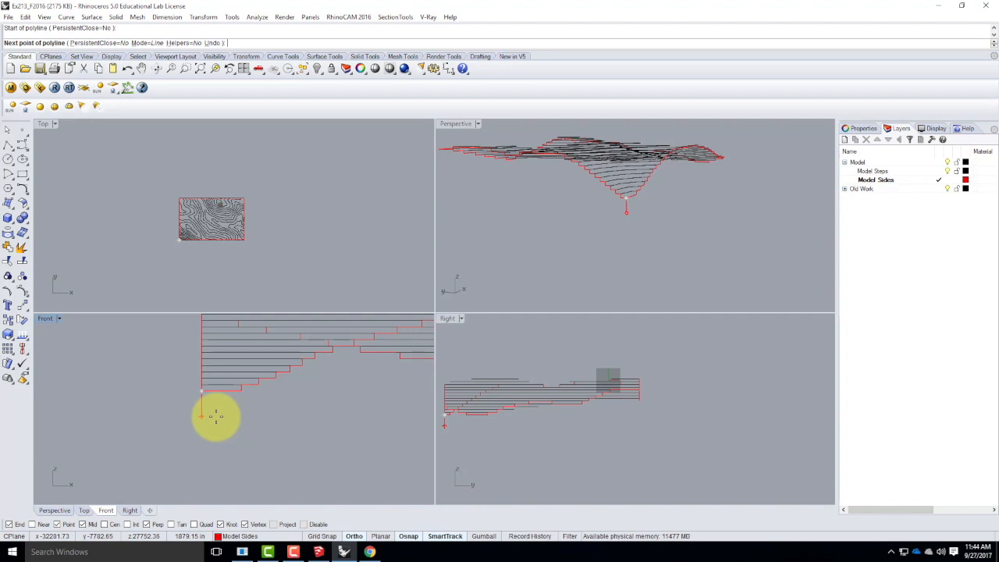
pyautogui.click(216, 416)
# Continue the polyline with a horizontal base edge beneath the first long side, ending past the model's far corner.
pyautogui.scroll(-2, 117, 398)
pyautogui.scroll(-1, 112, 406)
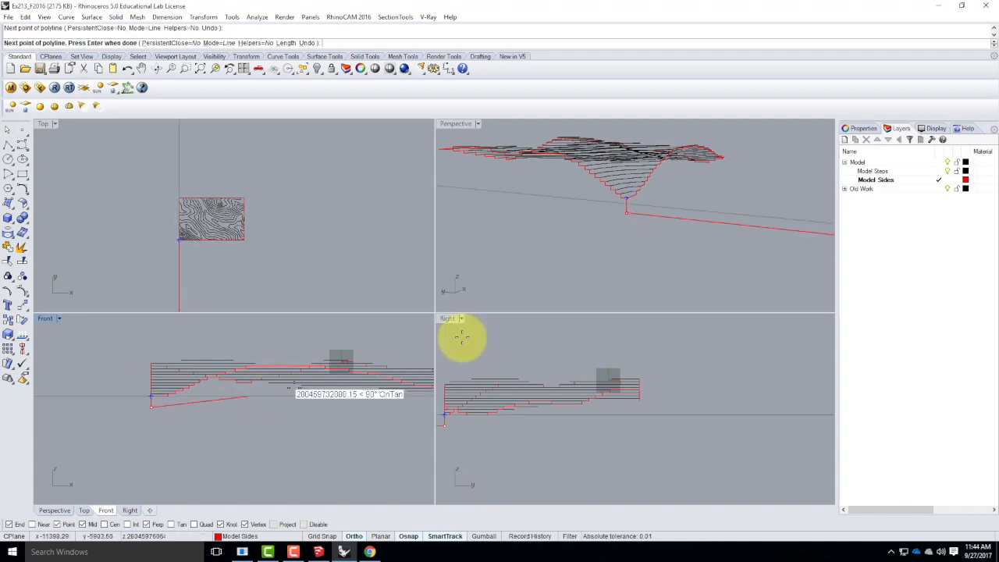
pyautogui.moveTo(706, 225); pyautogui.dragTo(451, 124, button='right')
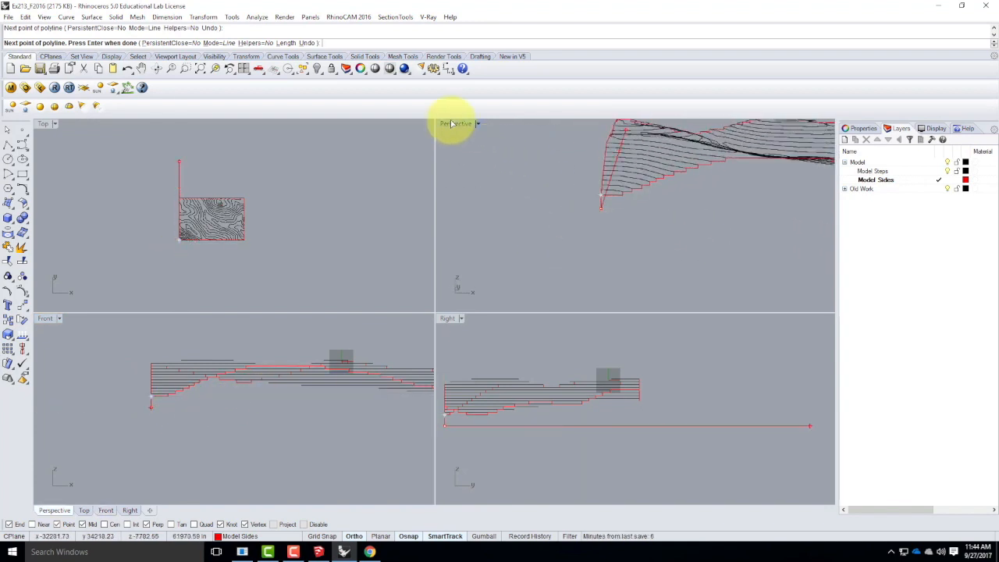
pyautogui.doubleClick(451, 124)
pyautogui.moveTo(339, 207); pyautogui.dragTo(312, 332, button='right')
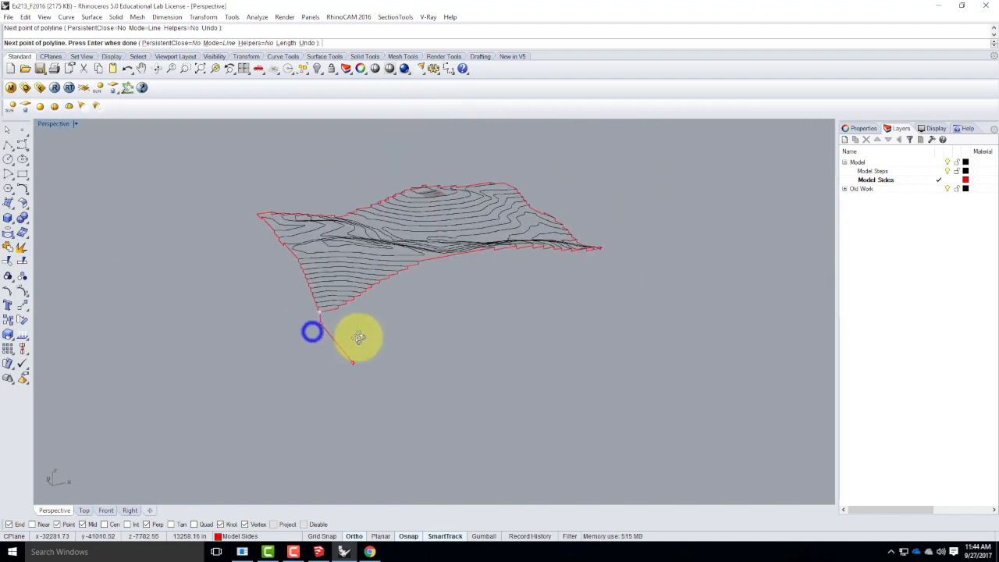
pyautogui.scroll(3, 664, 258)
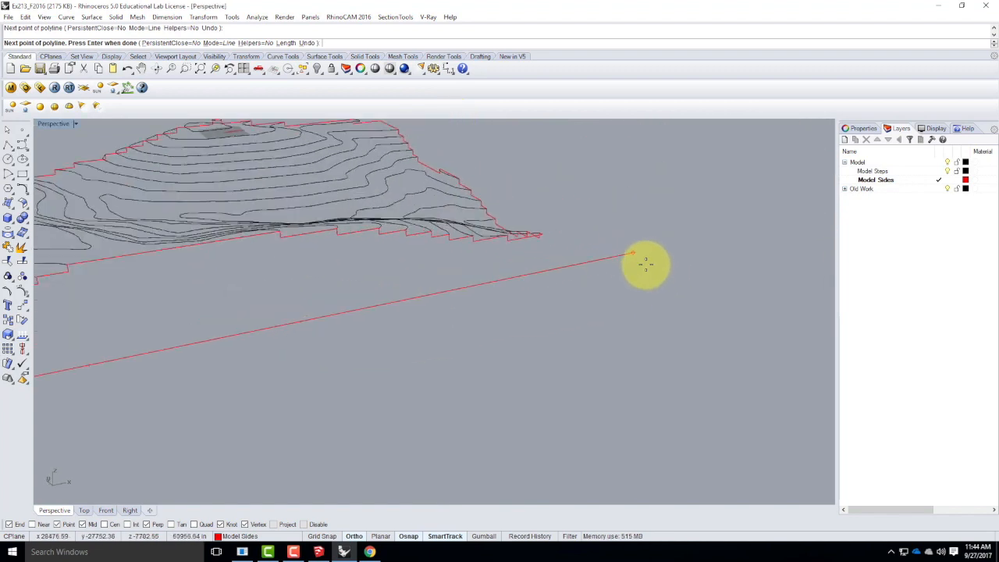
pyautogui.scroll(-2, 775, 253)
pyautogui.click(760, 255)
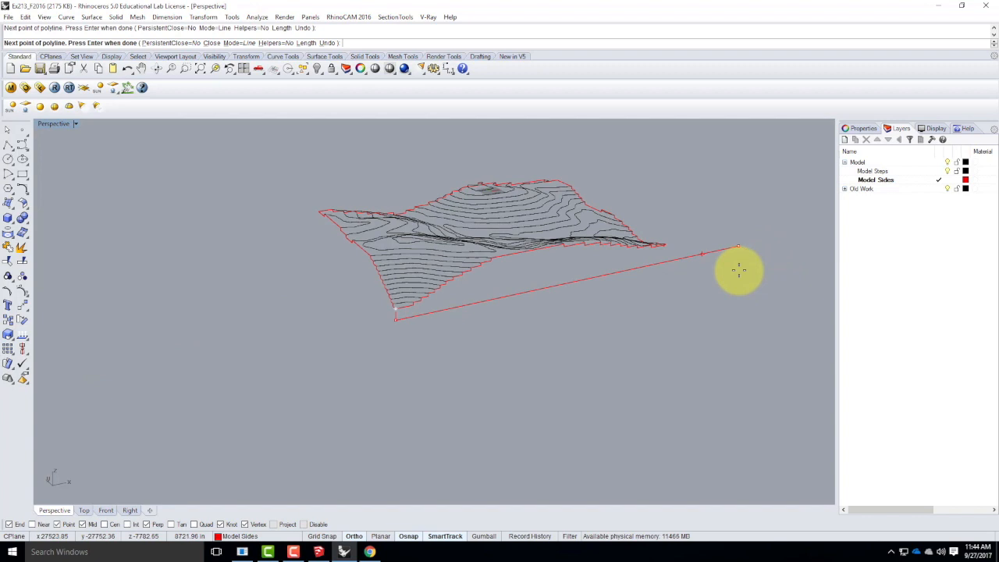
pyautogui.press('Return')
# Draw a vertical polyline from the far end of the long side's stepped profile, perpendicular to the base edge below.
pyautogui.moveTo(740, 274); pyautogui.dragTo(635, 268, button='right')
pyautogui.scroll(1, 635, 268)
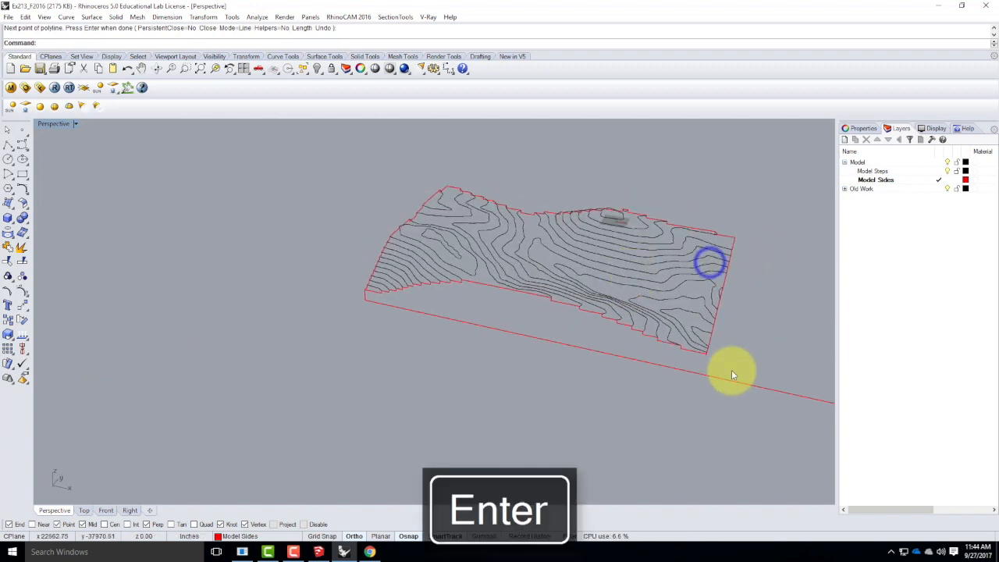
pyautogui.scroll(4, 719, 367)
pyautogui.moveTo(685, 356); pyautogui.dragTo(677, 356, button='right')
pyautogui.rightClick(545, 335)
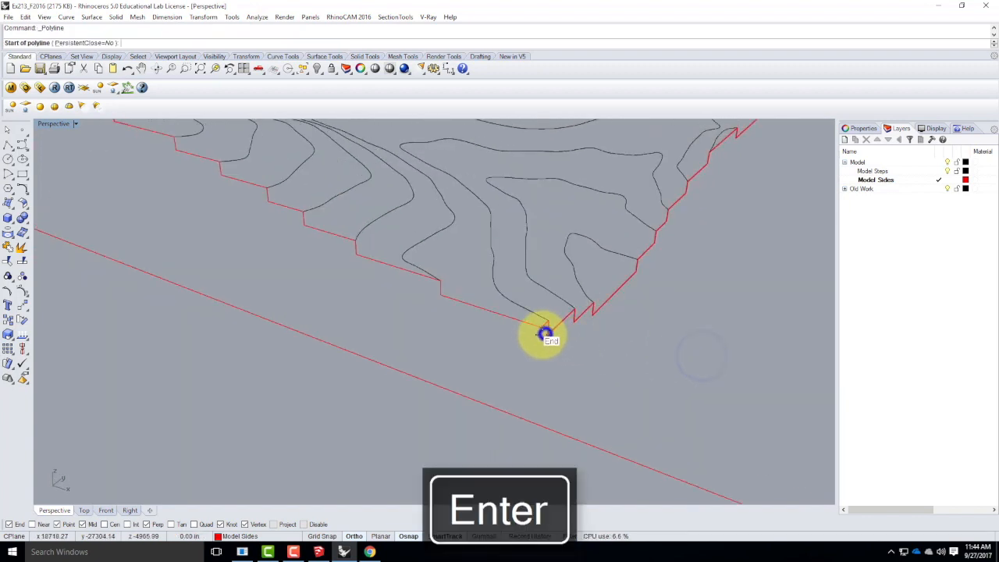
pyautogui.click(542, 328)
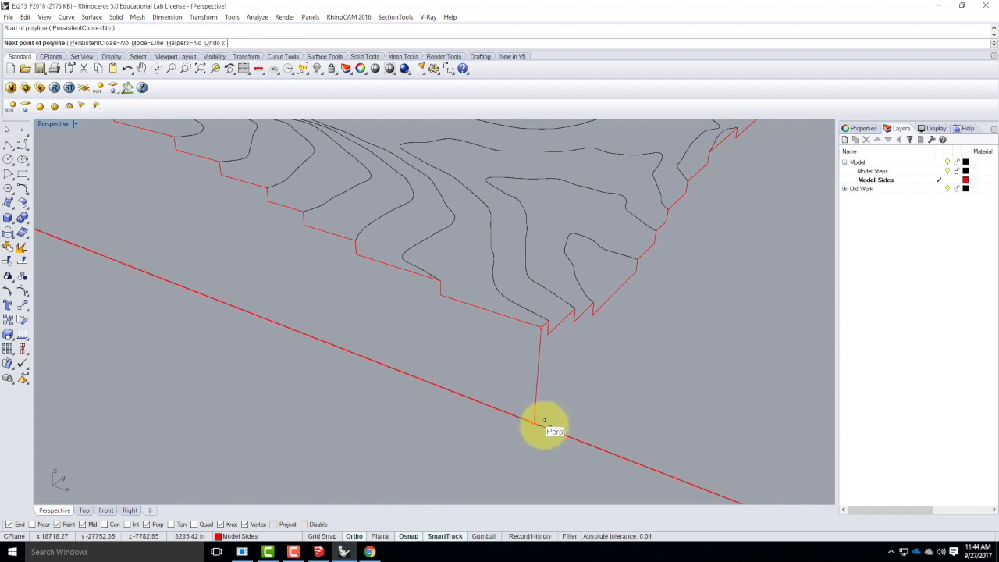
pyautogui.click(537, 426)
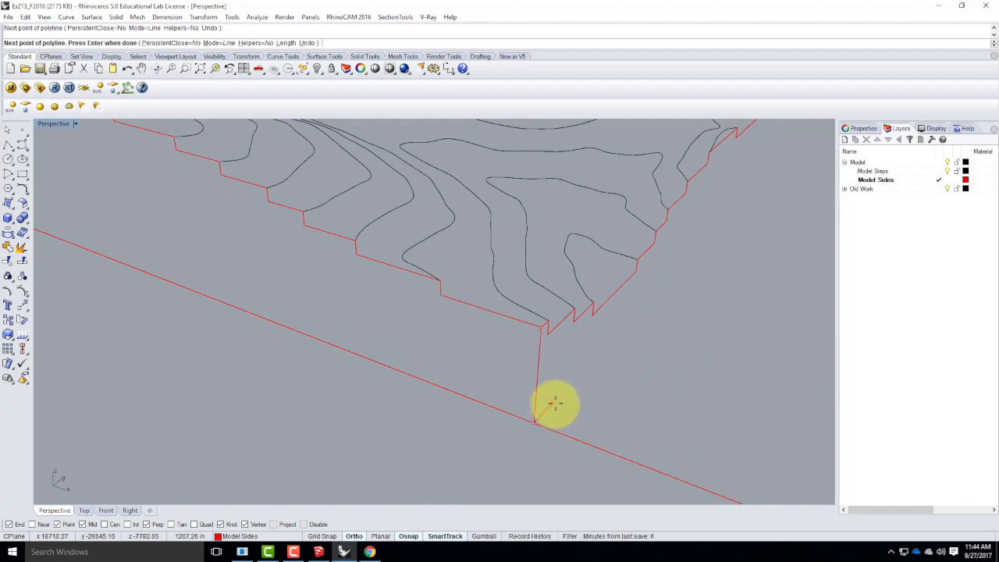
pyautogui.press('Return')
# Trim the base edge's overhang beyond the vertical corner line and join the base and corner edges with the stepped profile as a closed outline.
pyautogui.scroll(-10, 540, 254)
pyautogui.moveTo(496, 275); pyautogui.dragTo(633, 292, button='right')
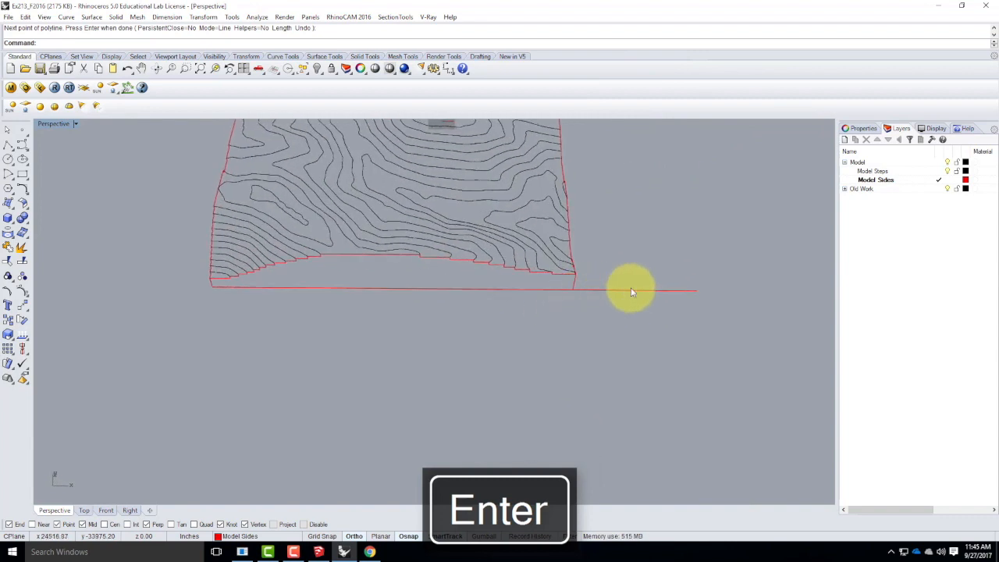
pyautogui.press('Return')
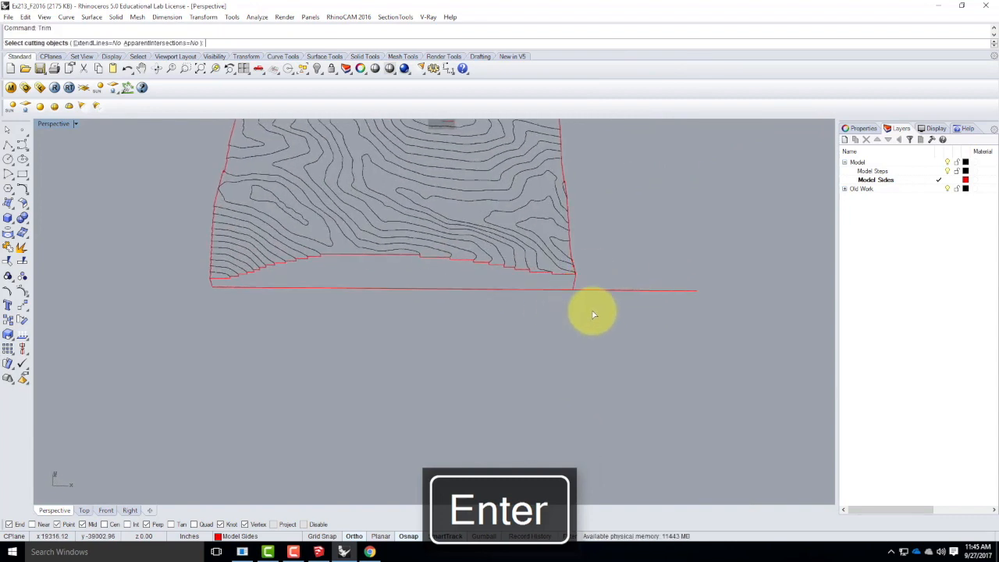
pyautogui.click(567, 289)
pyautogui.press('Return')
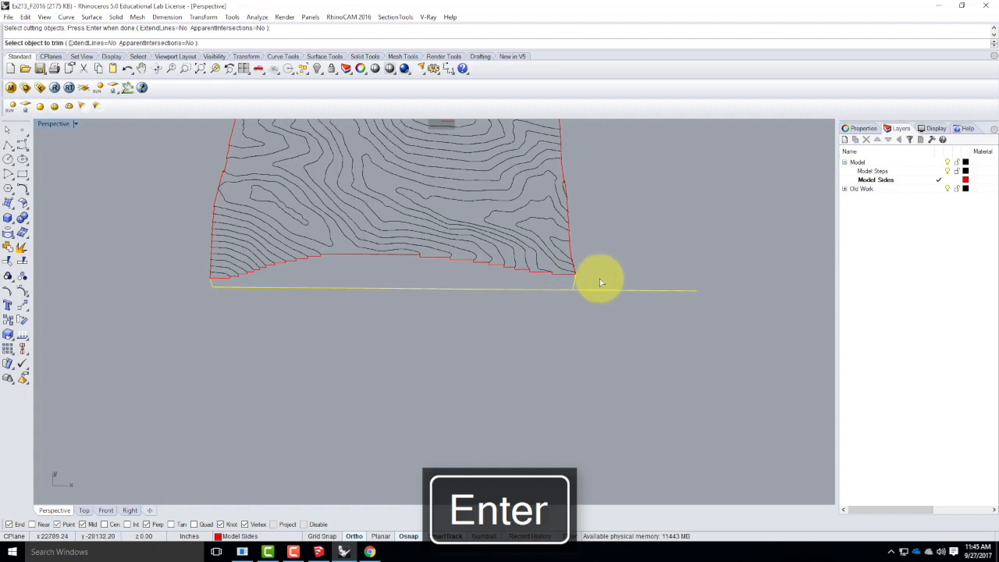
pyautogui.click(591, 292)
pyautogui.moveTo(539, 295); pyautogui.dragTo(529, 298, button='right')
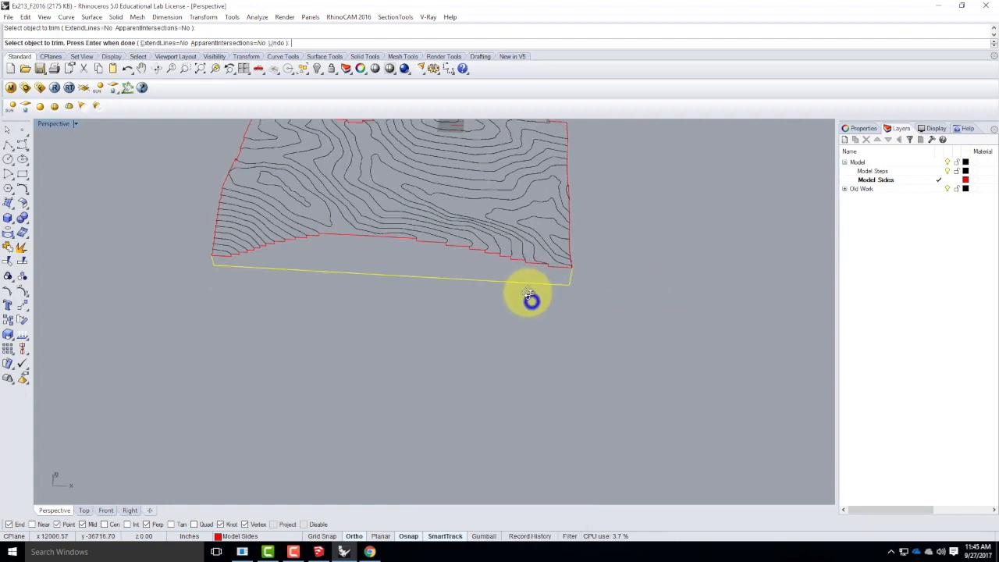
pyautogui.press('Return')
pyautogui.click(486, 283)
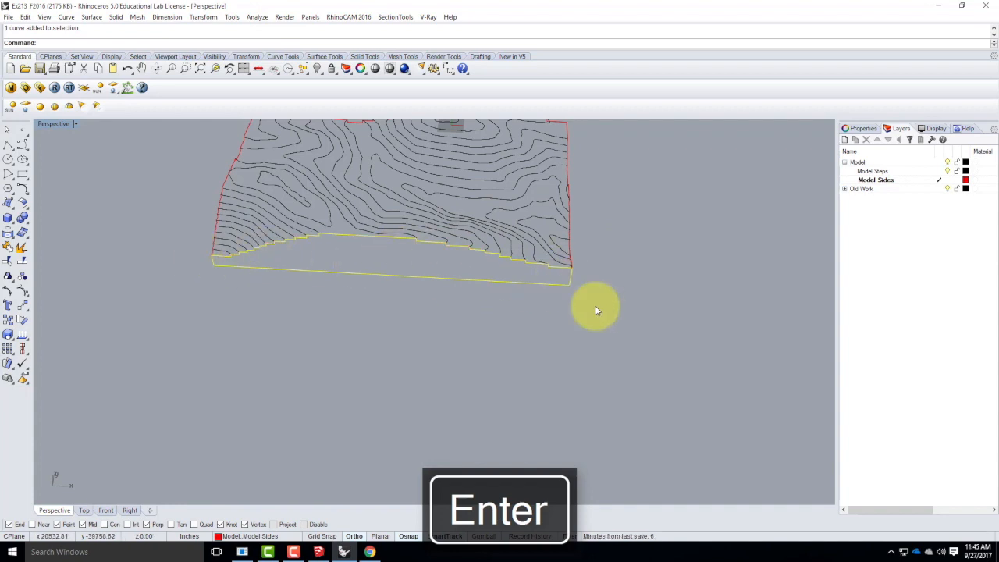
pyautogui.press('Return')
# Draw a polyline down the shared corner edge and horizontally beneath the adjoining short side, ending past its far corner.
pyautogui.moveTo(554, 334); pyautogui.dragTo(392, 315, button='right')
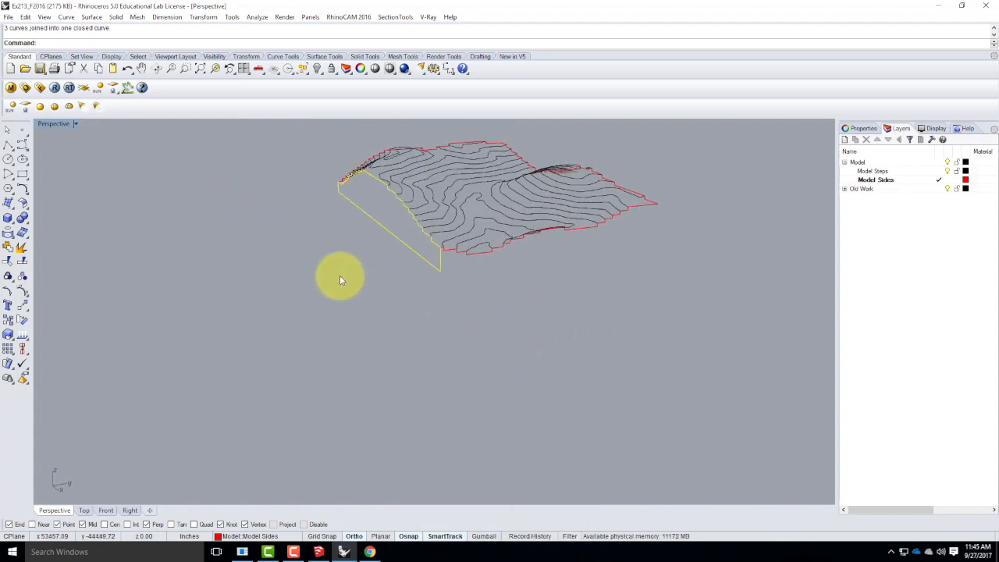
pyautogui.click(10, 148)
pyautogui.scroll(4, 387, 227)
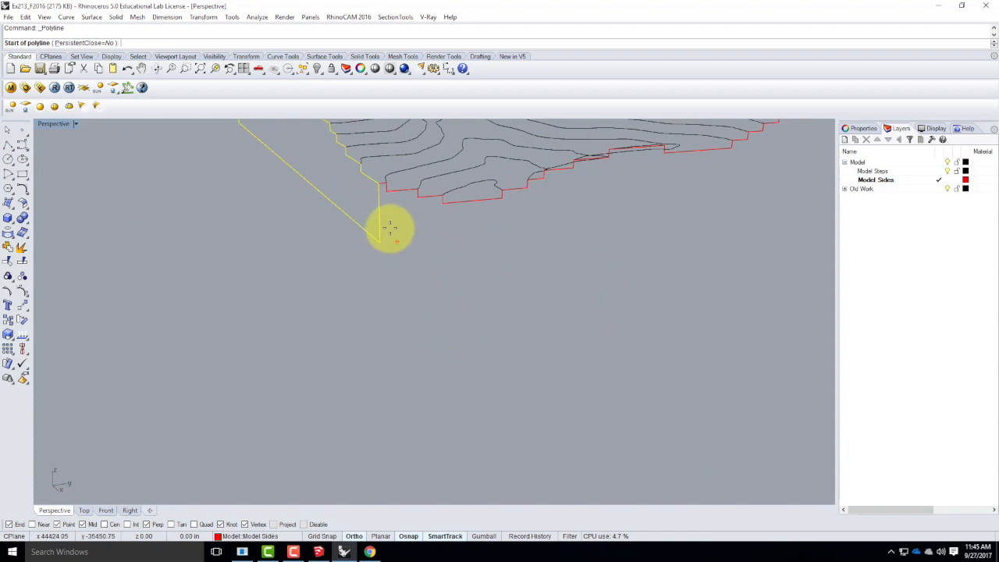
pyautogui.click(377, 185)
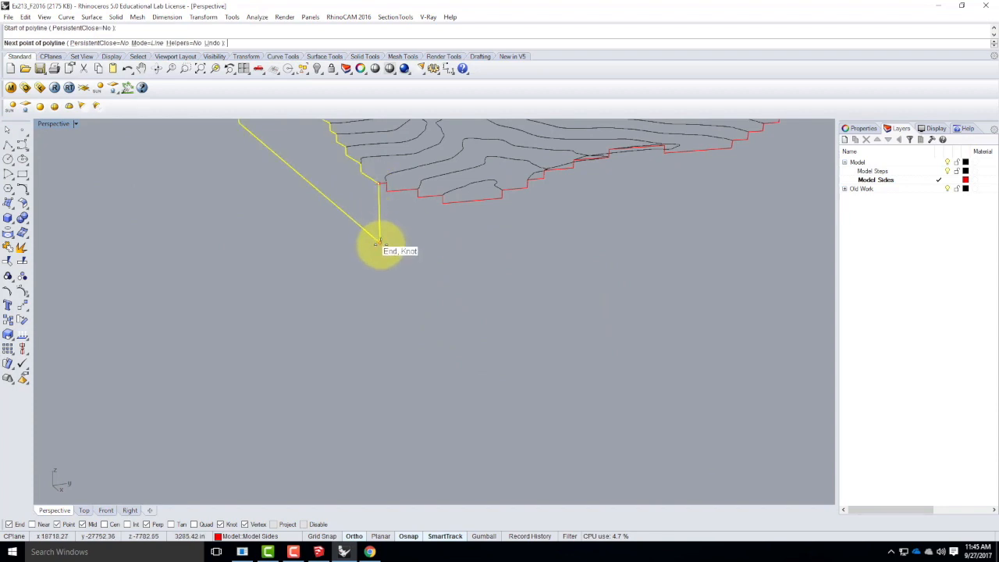
pyautogui.click(379, 241)
pyautogui.scroll(-4, 365, 264)
pyautogui.scroll(5, 512, 241)
pyautogui.click(547, 250)
pyautogui.press('Return')
pyautogui.press('Return')
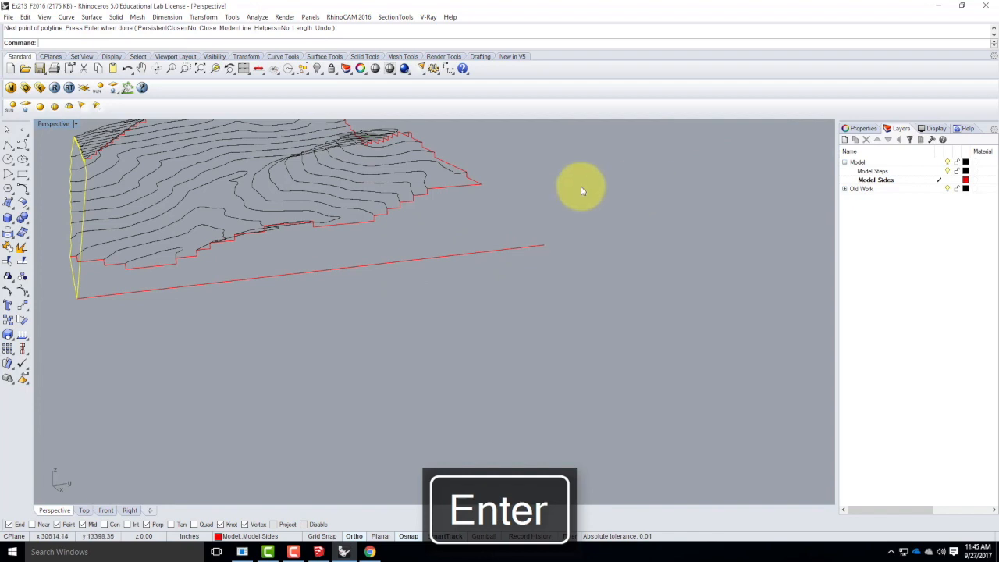
# Draw a vertical polyline from the short side's far corner, perpendicular to its base edge.
pyautogui.click(491, 189)
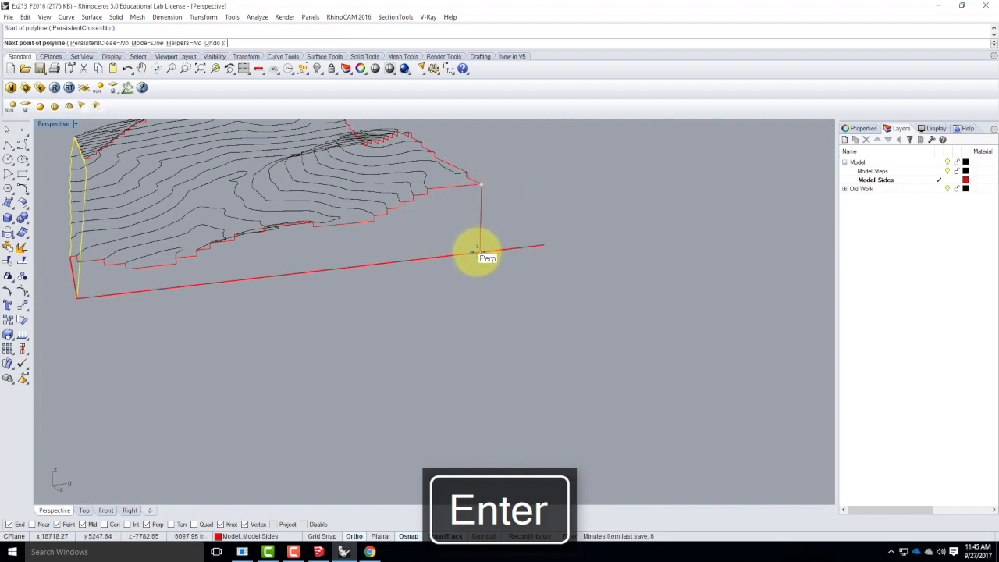
pyautogui.click(477, 252)
pyautogui.press('Return')
# Try to trim the short side's base edge using the still selected closed long-side outline as the cutter.
pyautogui.write('trim')
pyautogui.press('Return')
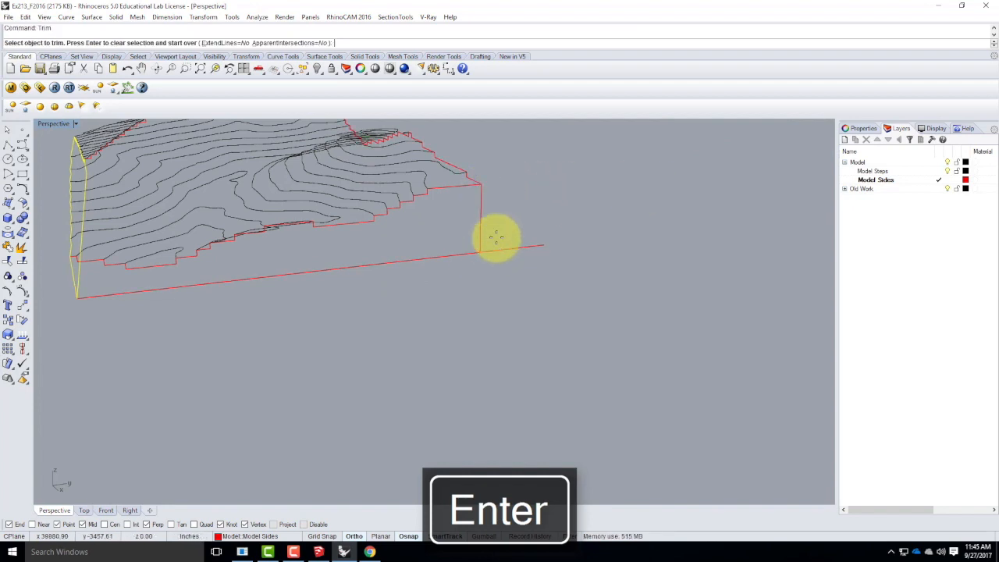
pyautogui.click(484, 252)
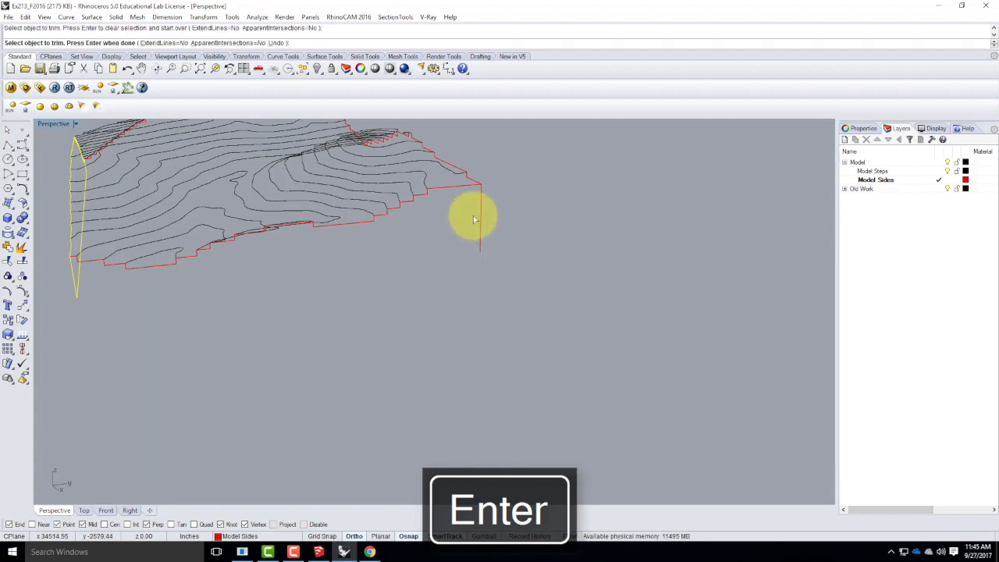
pyautogui.hotkey('ctrl', 'z')
pyautogui.press('Escape')
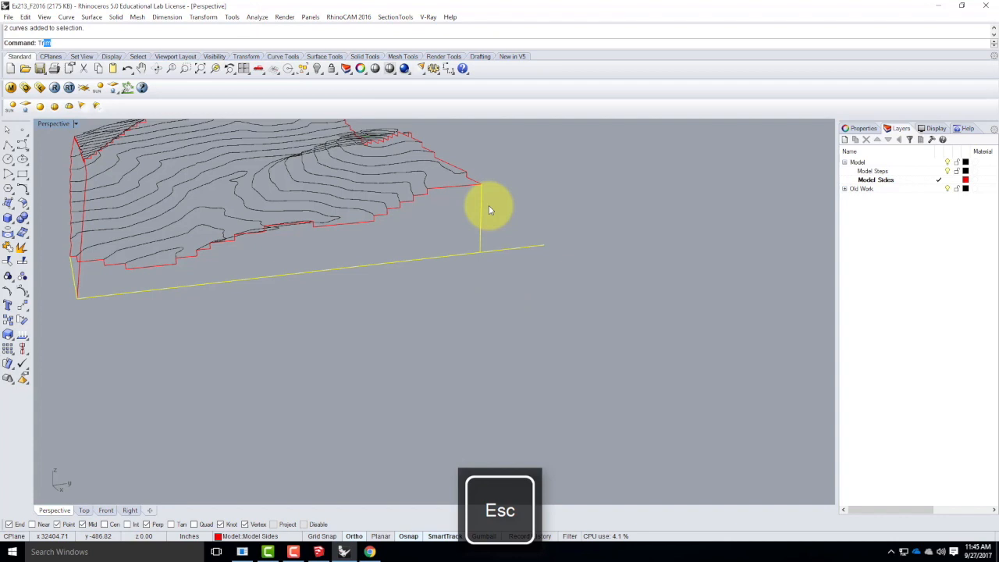
# Trim the short side's base edge at the vertical corner line and join its edges with the stepped profile as a closed outline.
pyautogui.press('Return')
pyautogui.click(515, 247)
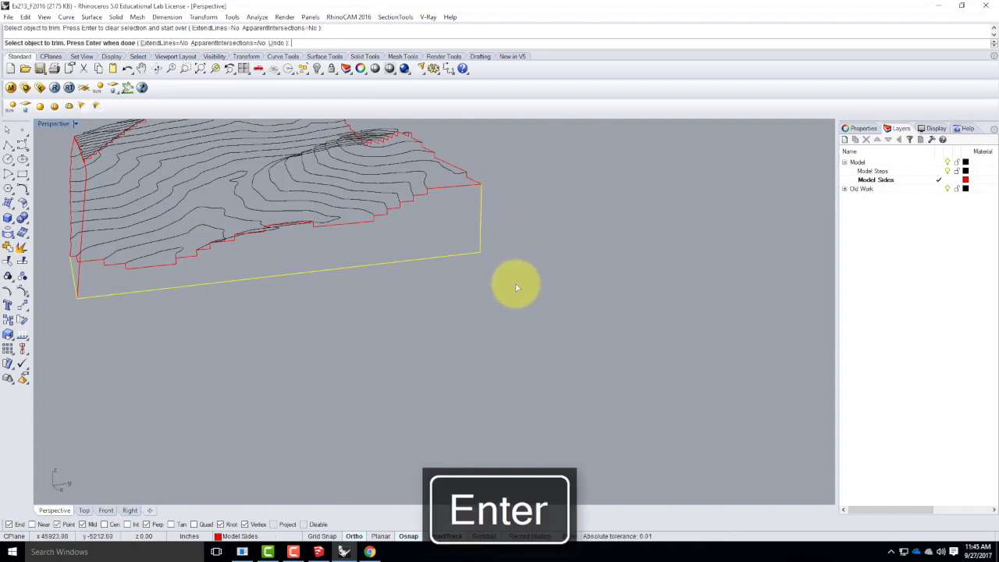
pyautogui.press('Return')
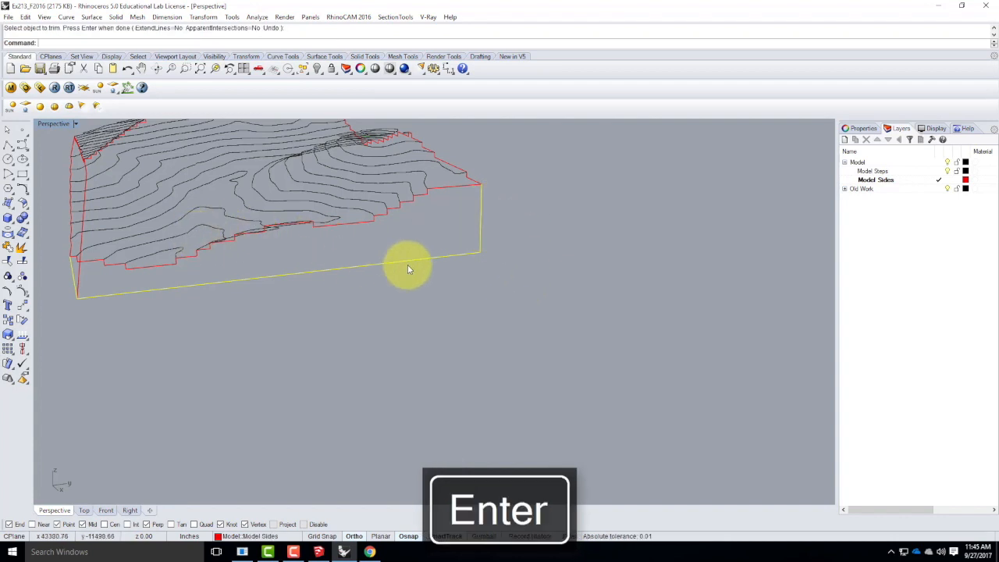
pyautogui.click(455, 188)
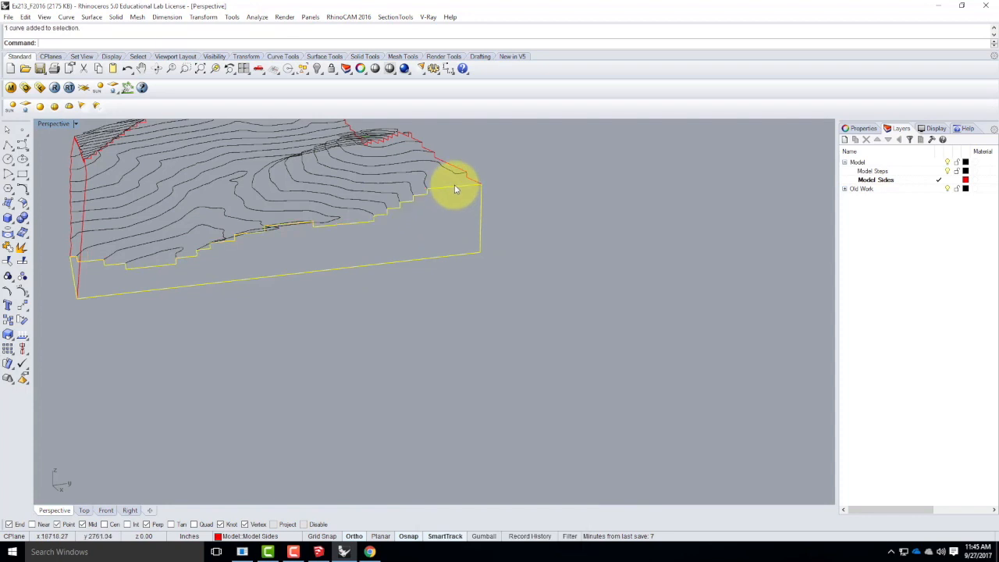
pyautogui.press('Return')
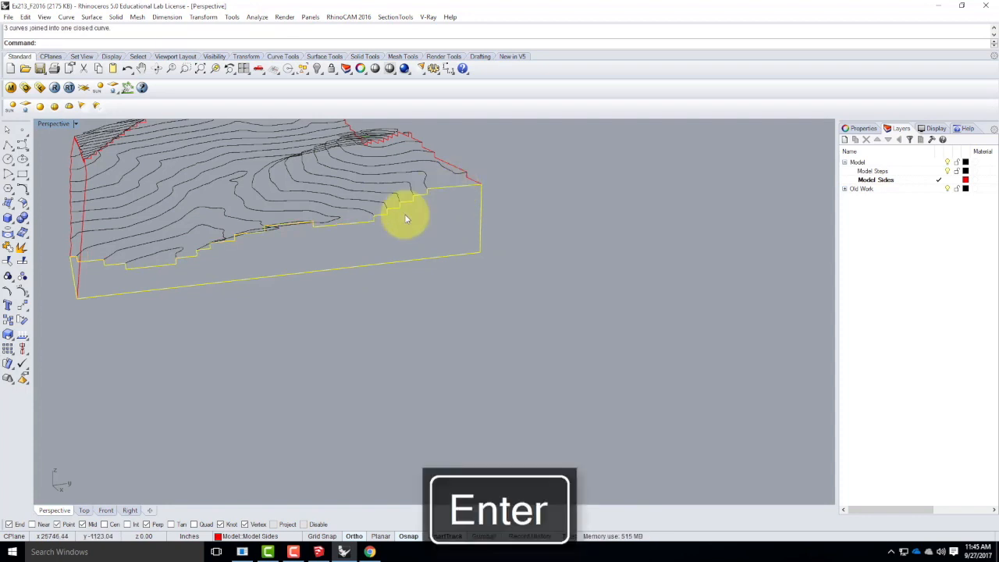
# Check the long and short side outlines by selecting each closed curve.
pyautogui.moveTo(529, 309); pyautogui.dragTo(426, 343, button='right')
pyautogui.click(427, 344)
pyautogui.click(393, 292)
pyautogui.moveTo(324, 314); pyautogui.dragTo(407, 313, button='right')
pyautogui.click(406, 314)
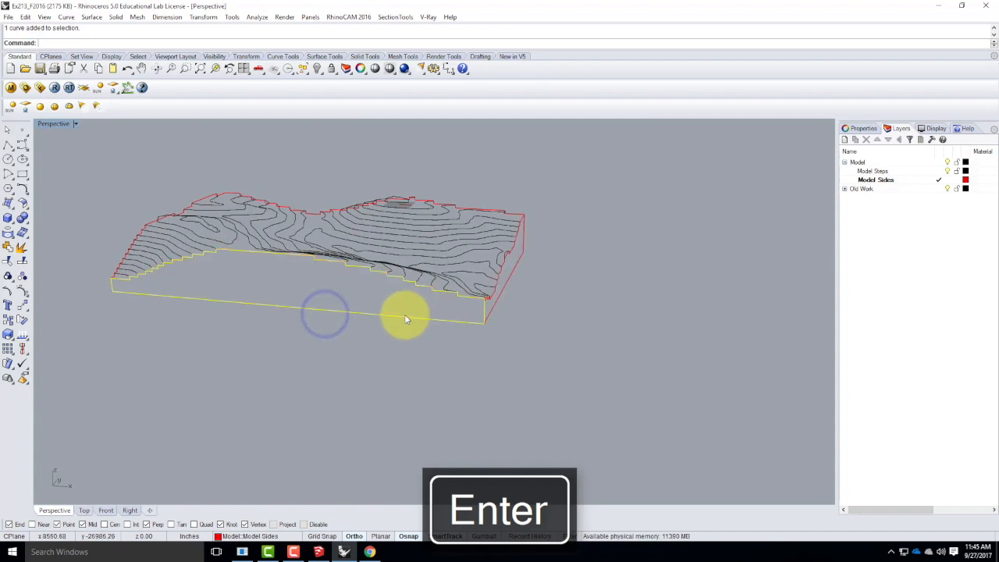
pyautogui.click(506, 291)
# Draw a polyline down the corner edge and horizontally beneath the opposite long side, ending past its far corner.
pyautogui.moveTo(625, 231); pyautogui.dragTo(430, 241, button='right')
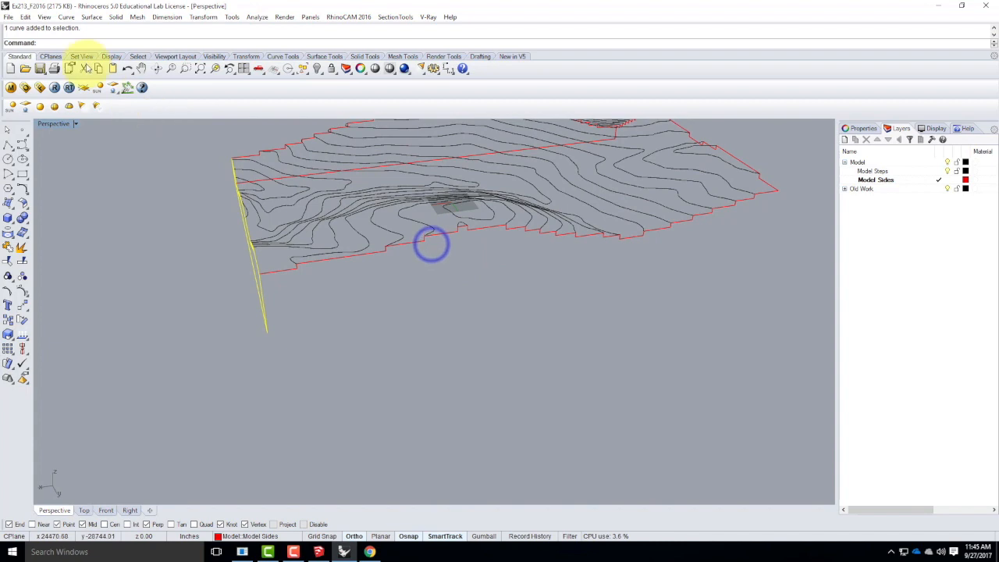
pyautogui.click(8, 146)
pyautogui.click(267, 290)
pyautogui.click(267, 331)
pyautogui.scroll(-5, 231, 355)
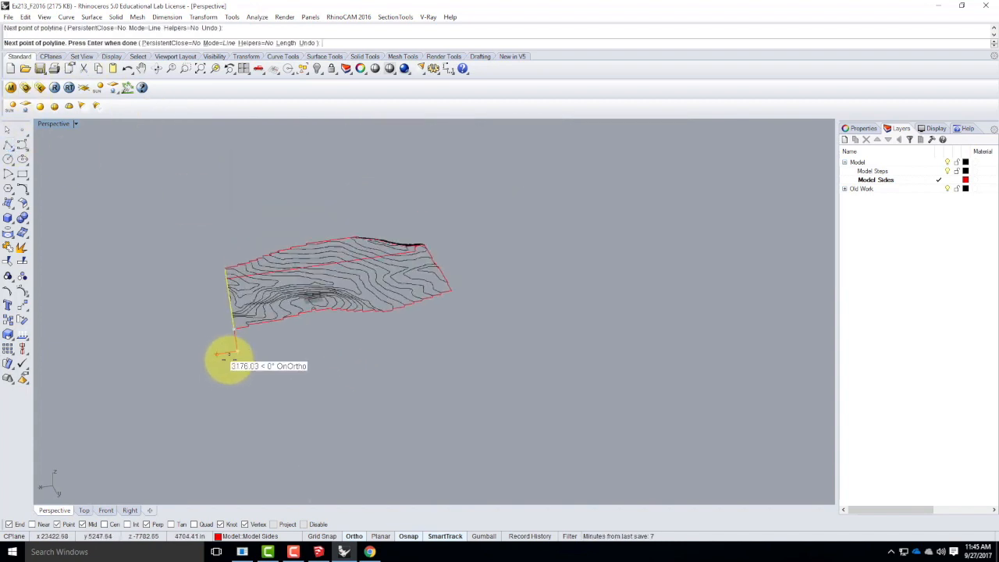
pyautogui.press('Return')
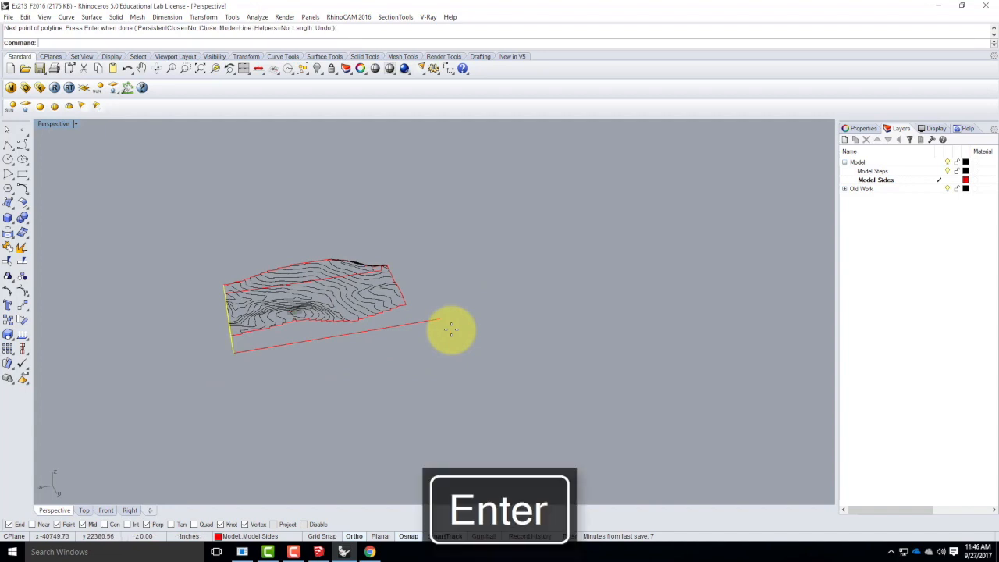
# Draw a vertical polyline from the opposite long side's far corner, perpendicular to its base edge.
pyautogui.scroll(5, 386, 306)
pyautogui.press('Return')
pyautogui.click(429, 314)
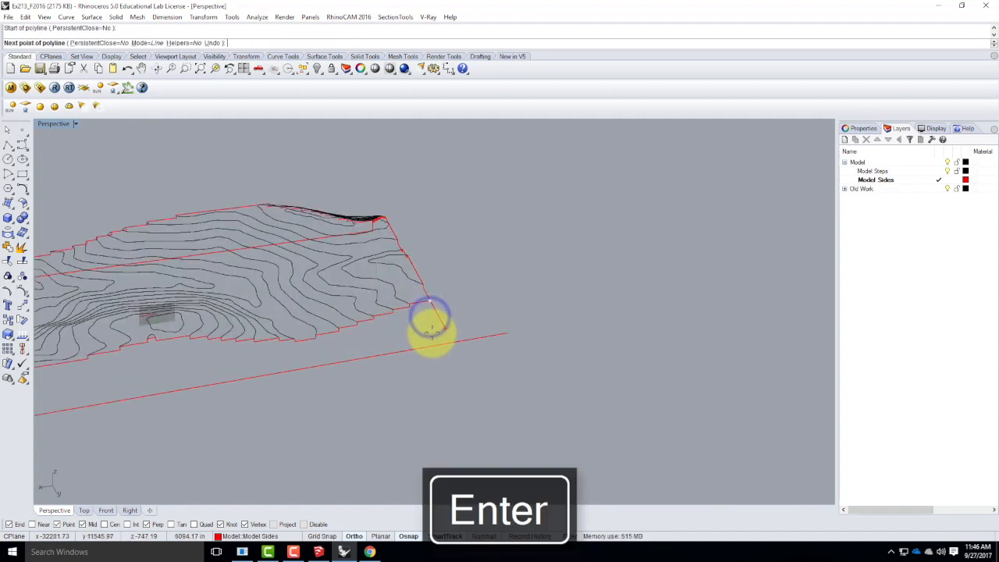
pyautogui.click(425, 344)
pyautogui.press('Return')
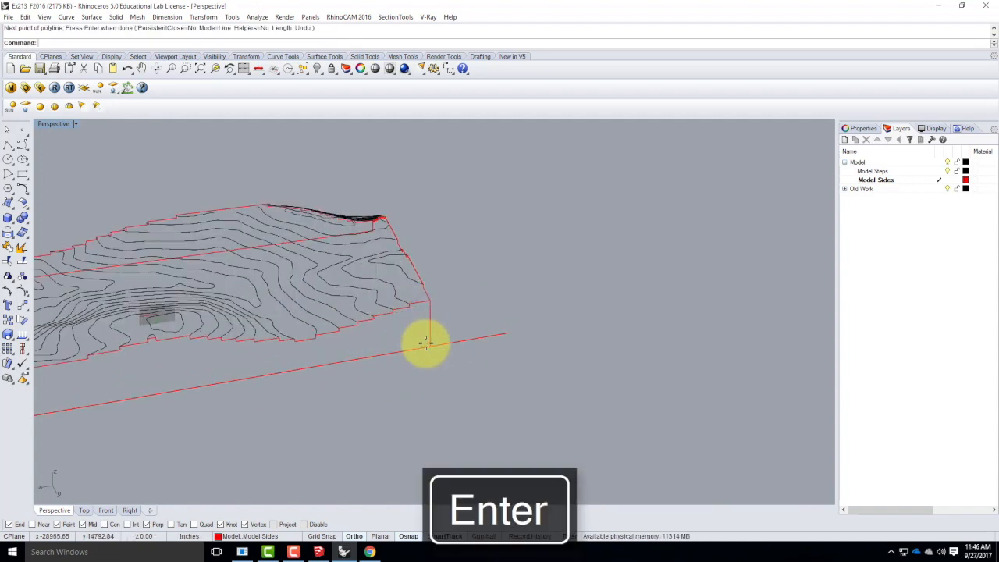
# Trim the long side's base edge where it extends past the vertical corner line.
pyautogui.moveTo(463, 383); pyautogui.dragTo(524, 379, button='right')
pyautogui.press('Escape')
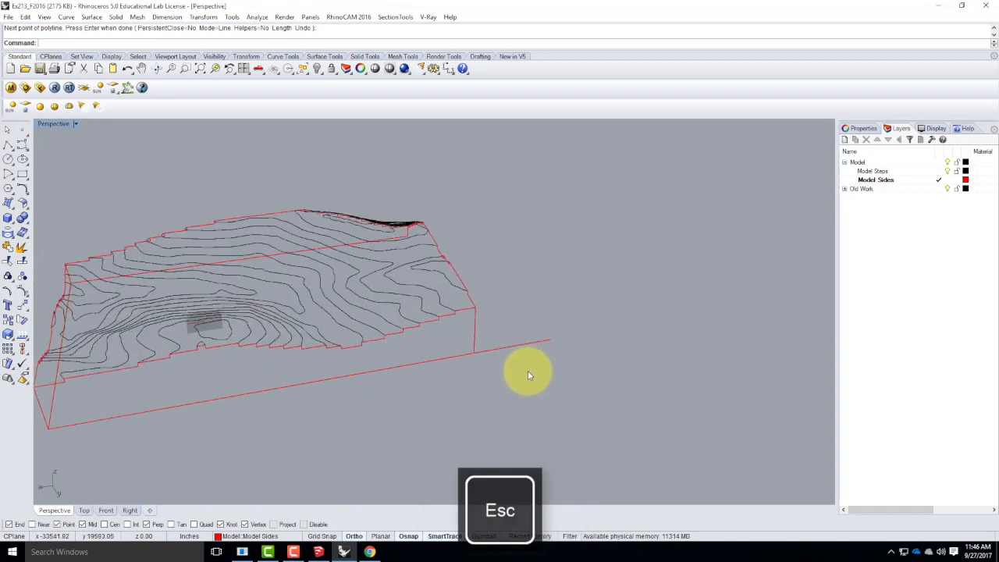
pyautogui.write('trim')
pyautogui.press('Return')
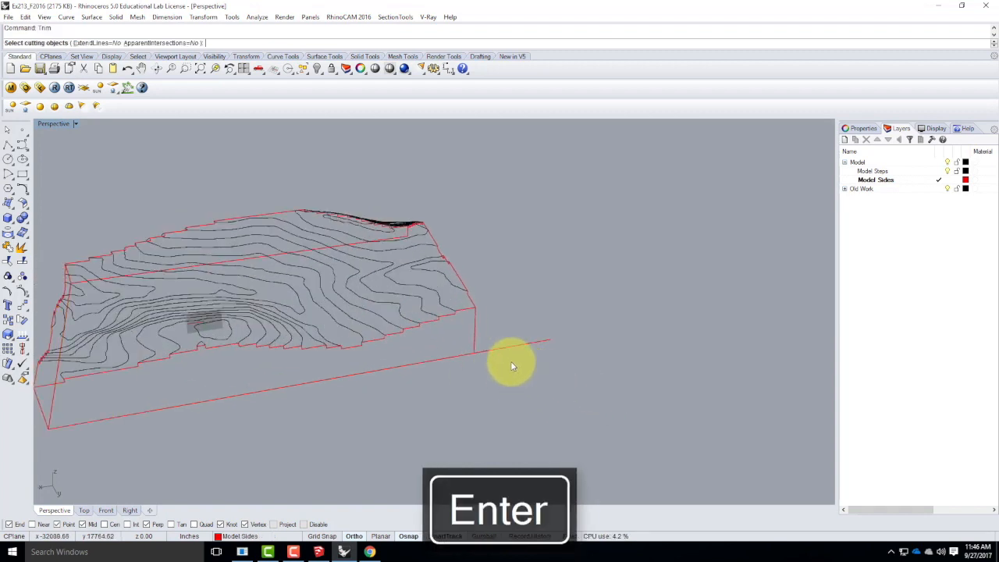
pyautogui.moveTo(511, 360); pyautogui.dragTo(463, 337)
pyautogui.press('Return')
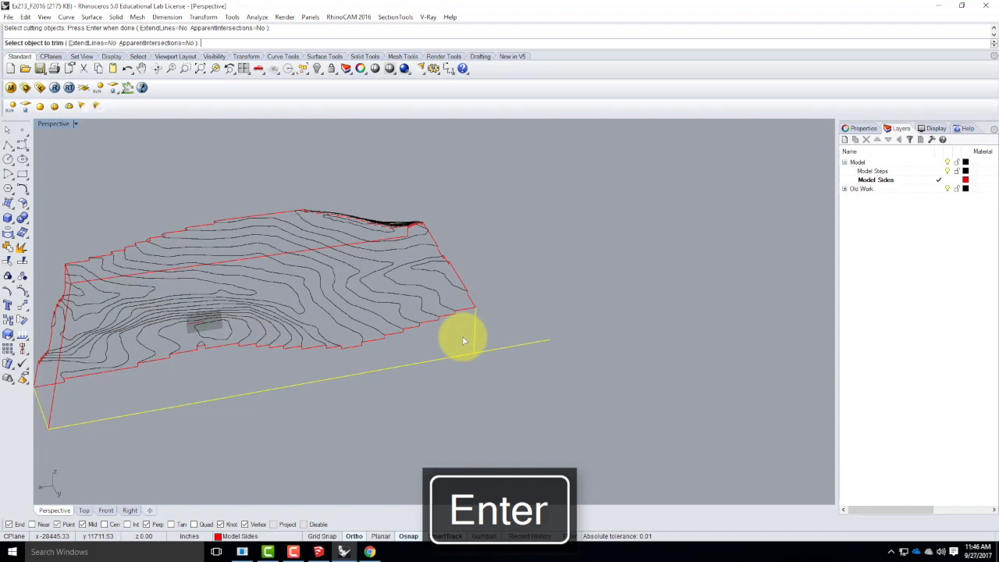
pyautogui.click(516, 347)
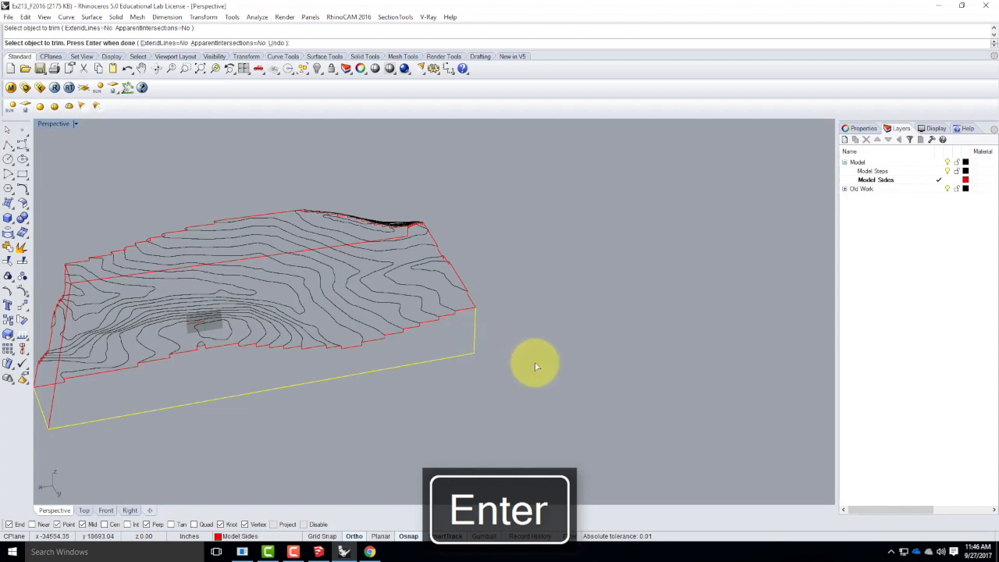
pyautogui.press('Return')
# Join the long side's base and vertical edges with its stepped profile, and select the result to check the closed outline.
pyautogui.write('Join')
pyautogui.press('Return')
pyautogui.click(424, 363)
pyautogui.click(475, 337)
pyautogui.click(467, 310)
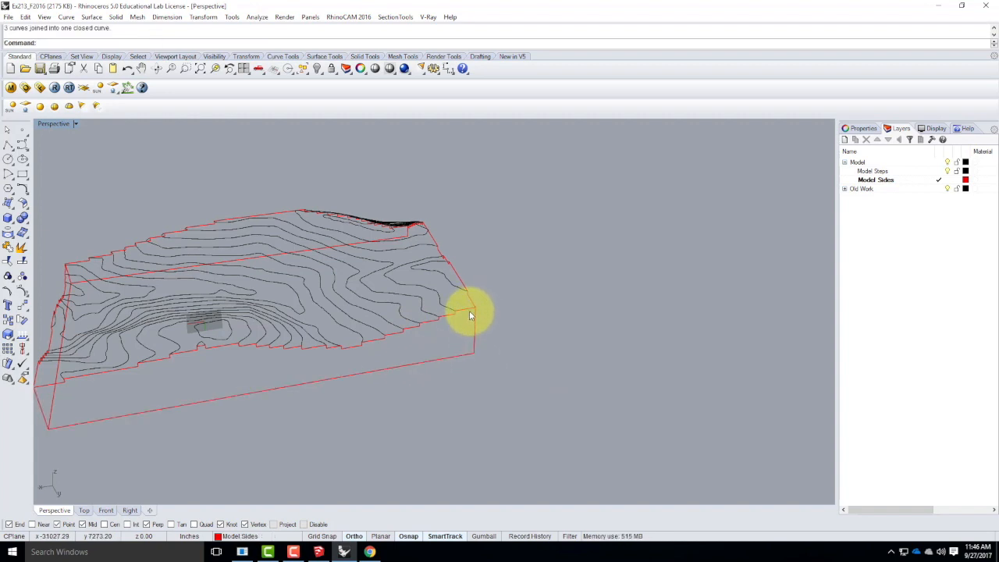
pyautogui.click(463, 309)
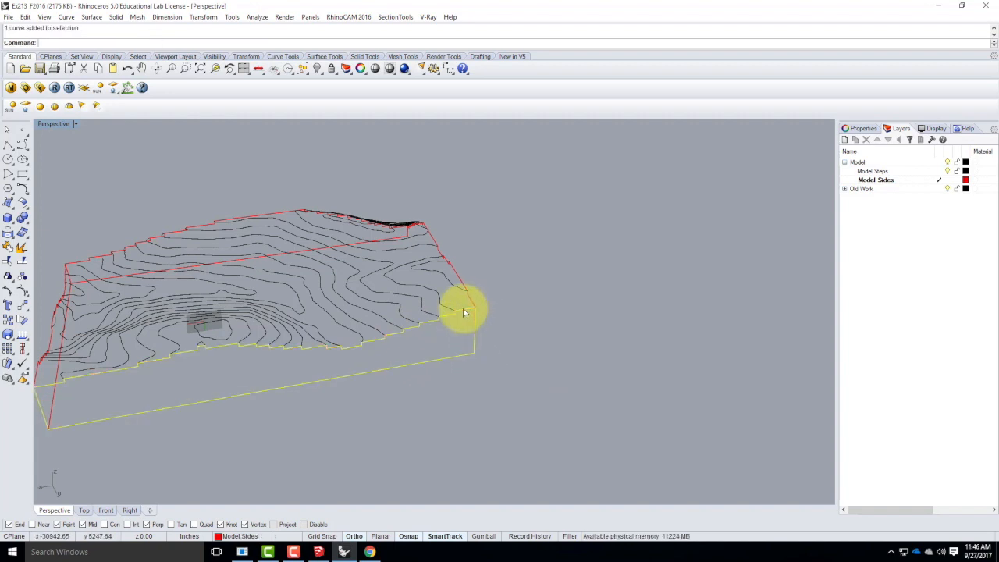
# Draw a polyline down the remaining short side's corner and along its base to the far corner, and join it with the stepped profile.
pyautogui.moveTo(475, 319); pyautogui.dragTo(582, 308, button='right')
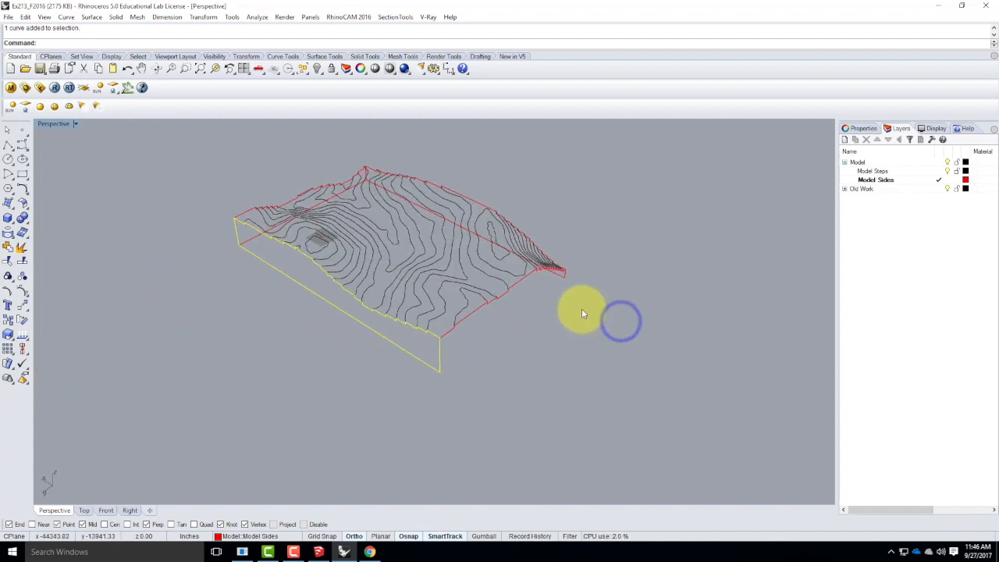
pyautogui.scroll(6, 581, 308)
pyautogui.press('Escape')
pyautogui.click(8, 146)
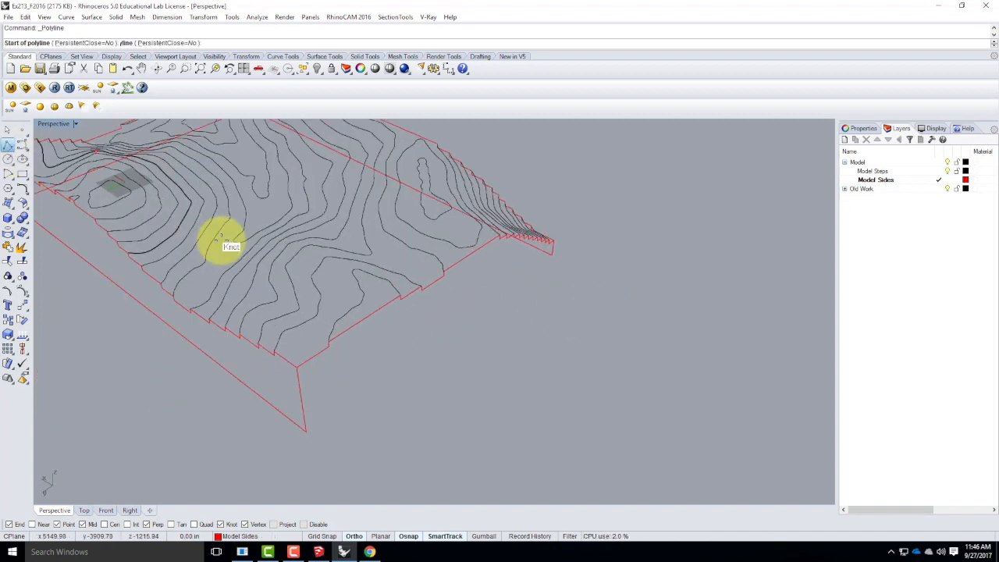
pyautogui.click(297, 366)
pyautogui.click(305, 431)
pyautogui.scroll(-5, 340, 413)
pyautogui.scroll(8, 455, 333)
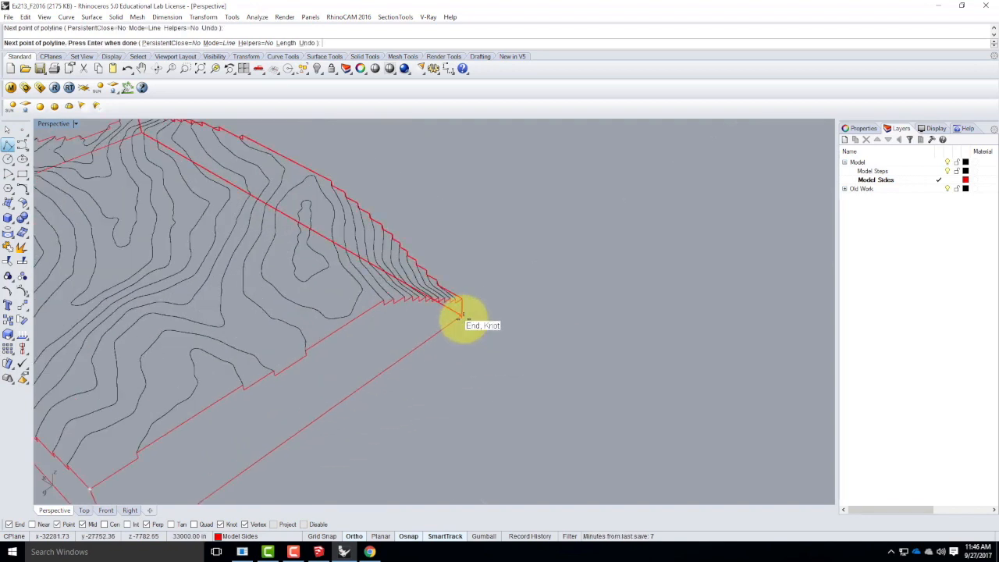
pyautogui.click(459, 320)
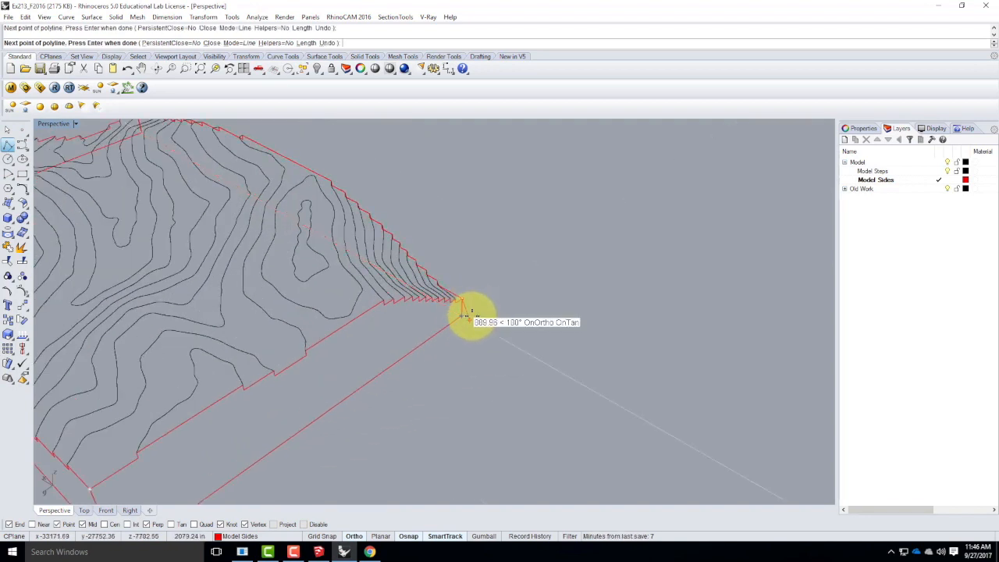
pyautogui.press('Return')
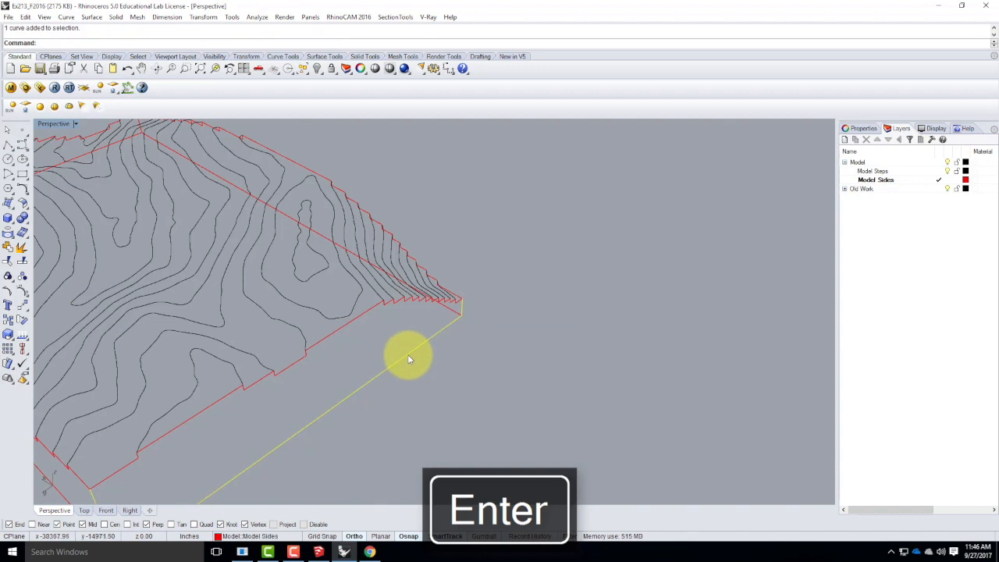
pyautogui.scroll(-3, 504, 332)
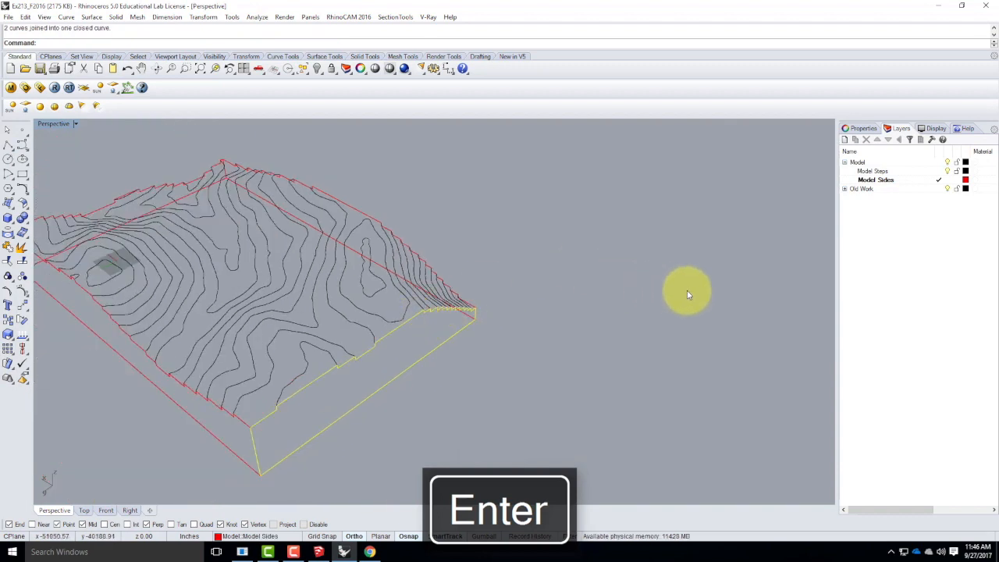
pyautogui.click(627, 275)
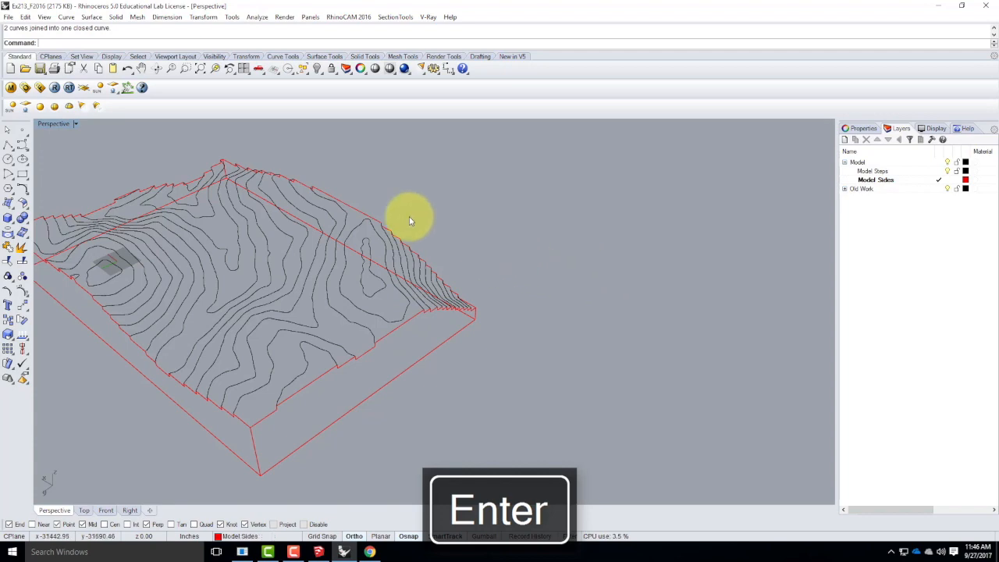
# Inspect the terrain and its four side outlines from the opposite direction, selecting the near long side's curve to check it.
pyautogui.doubleClick(51, 123)
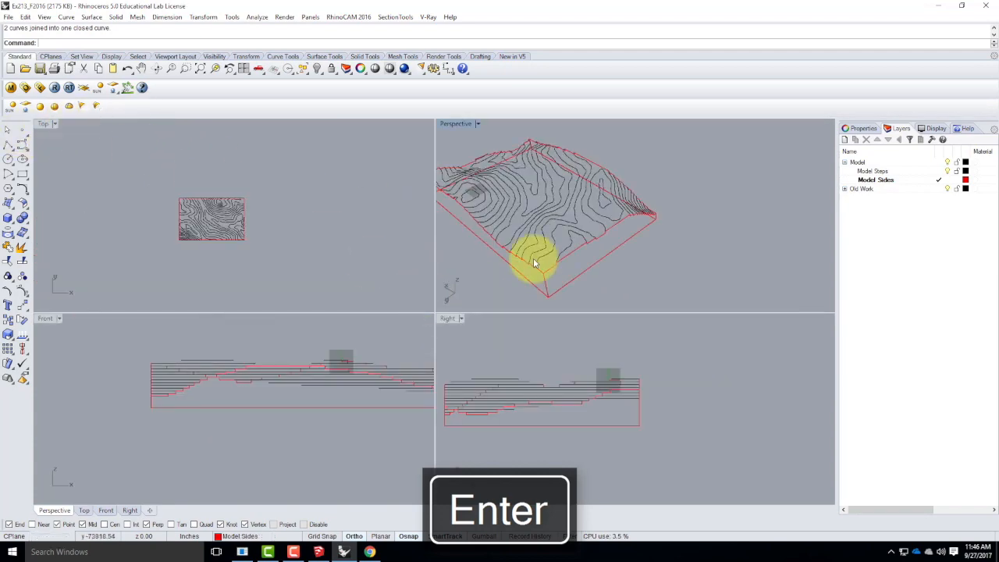
pyautogui.doubleClick(451, 124)
pyautogui.moveTo(531, 270); pyautogui.dragTo(341, 243, button='right')
pyautogui.scroll(-6, 361, 322)
pyautogui.moveTo(609, 357); pyautogui.dragTo(624, 403, button='right')
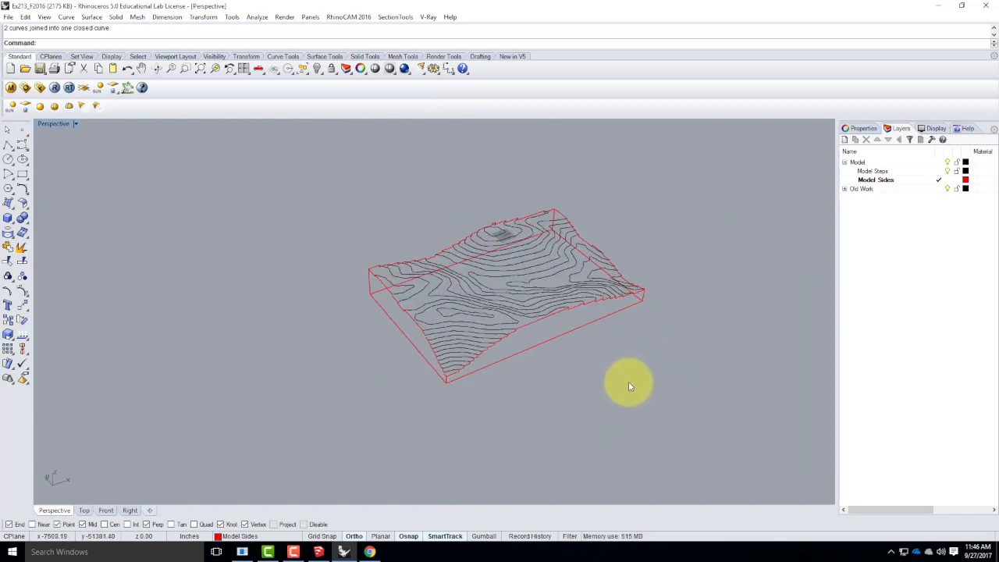
pyautogui.click(595, 326)
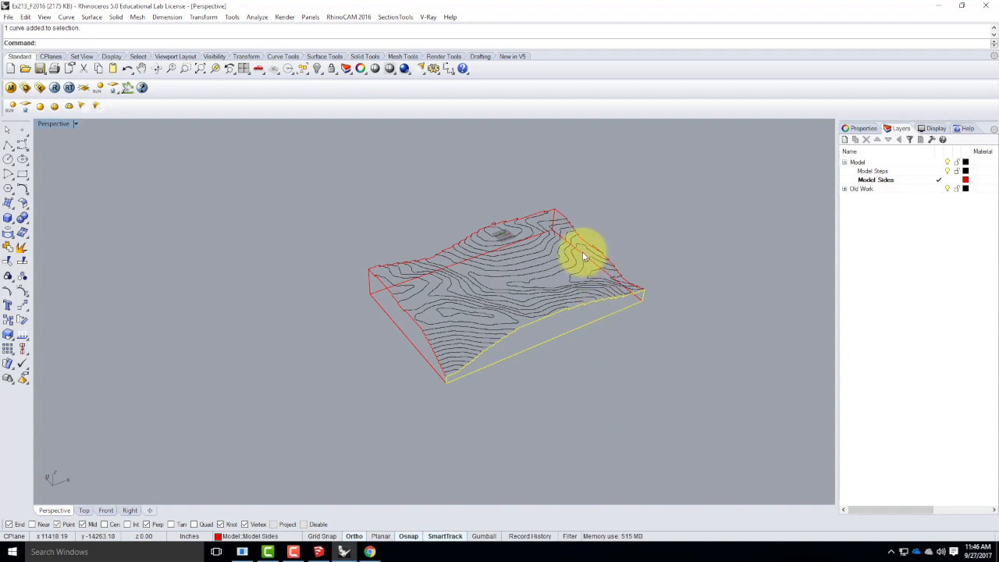
pyautogui.click(627, 381)
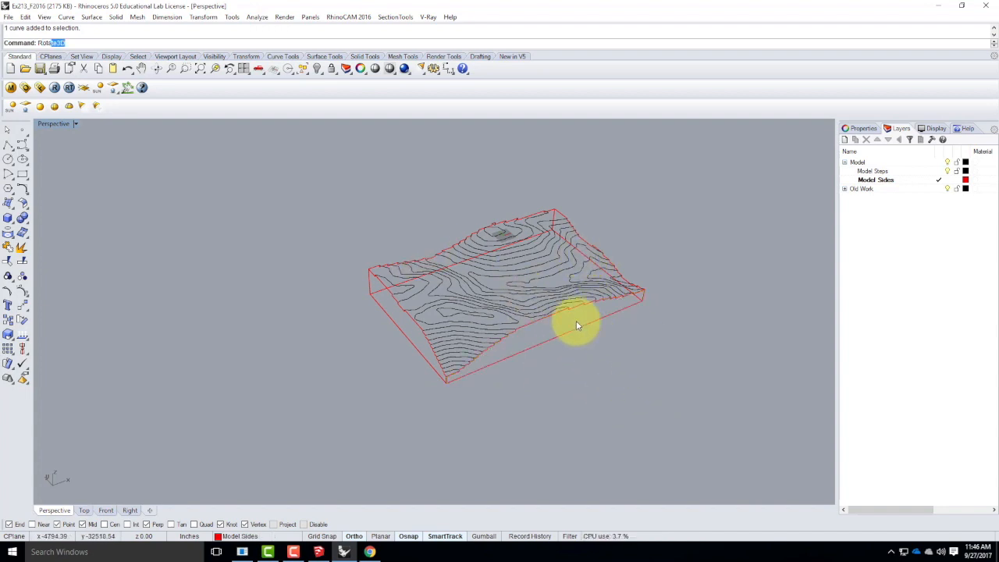
# Rotate the near long side outline 90° outward about its base edge with Rotate3D so it lies flat.
pyautogui.press('Return')
pyautogui.click(559, 339)
pyautogui.press('Return')
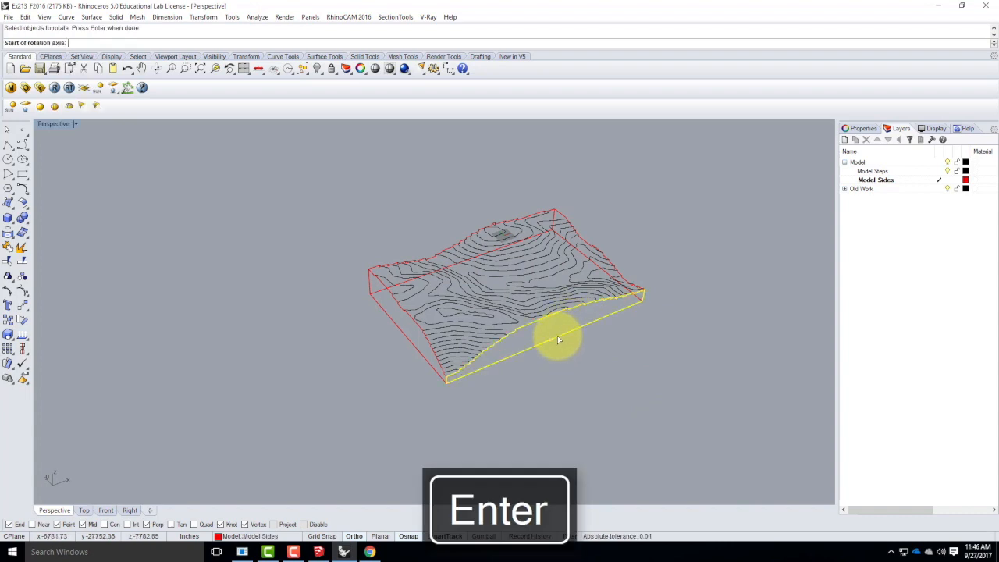
pyautogui.click(444, 384)
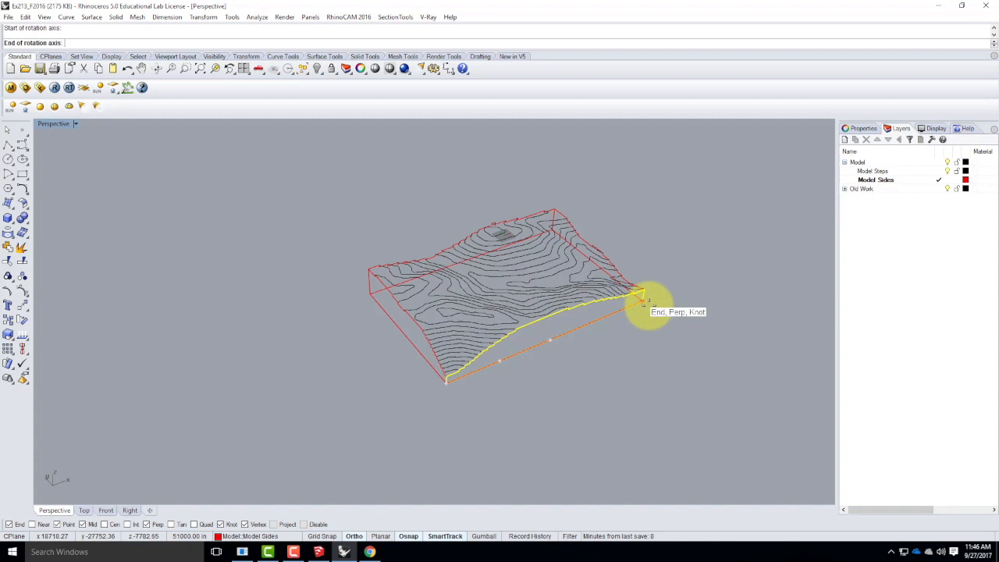
pyautogui.click(644, 294)
pyautogui.click(449, 201)
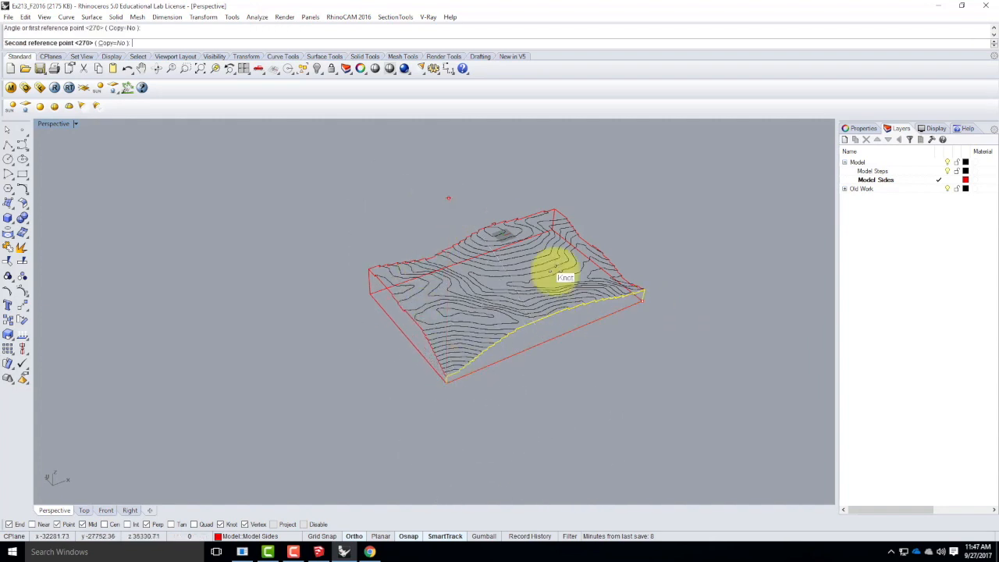
pyautogui.click(737, 408)
# Rotate the adjoining short side outline 90° outward about its base edge, using the base corners as the 3D rotation axis.
pyautogui.moveTo(725, 347); pyautogui.dragTo(622, 365, button='right')
pyautogui.scroll(5, 594, 359)
pyautogui.rightClick(591, 357)
pyautogui.click(591, 357)
pyautogui.click(672, 308)
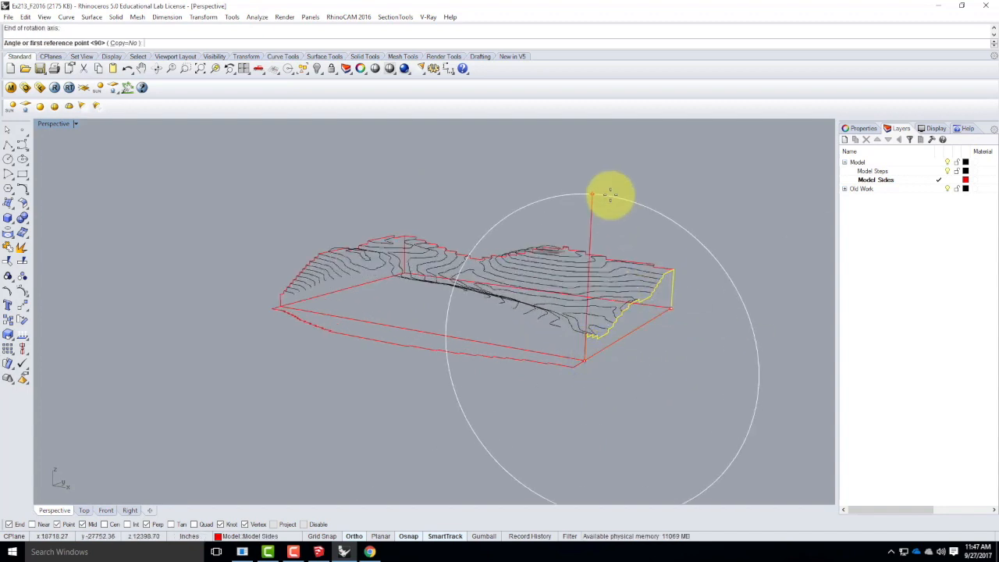
pyautogui.click(610, 179)
pyautogui.click(763, 274)
# Rotate the opposite long side outline 90° outward about its base edge, laying it flat on the base plane.
pyautogui.moveTo(763, 273); pyautogui.dragTo(336, 450, button='right')
pyautogui.click(346, 427)
pyautogui.rightClick(353, 432)
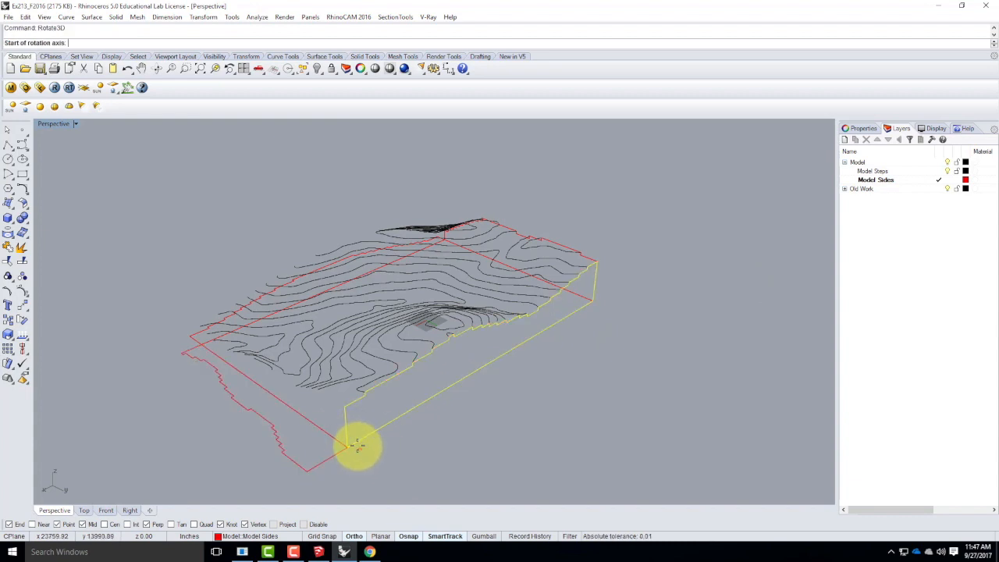
pyautogui.click(348, 447)
pyautogui.click(351, 186)
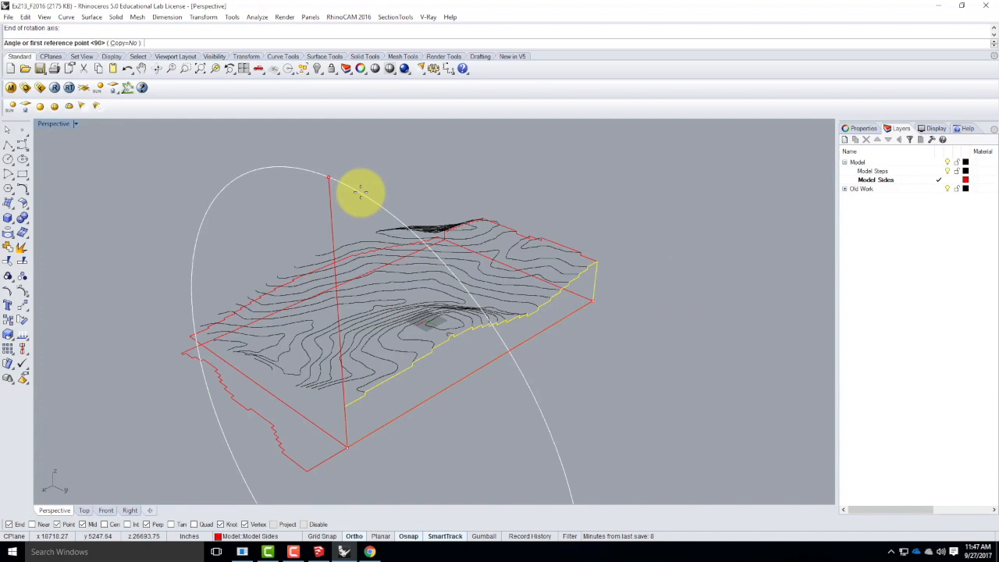
pyautogui.click(336, 181)
pyautogui.click(748, 300)
# Rotate the last short side outline 90° outward about its base edge so all four sides lie flat.
pyautogui.moveTo(749, 256); pyautogui.dragTo(638, 281, button='right')
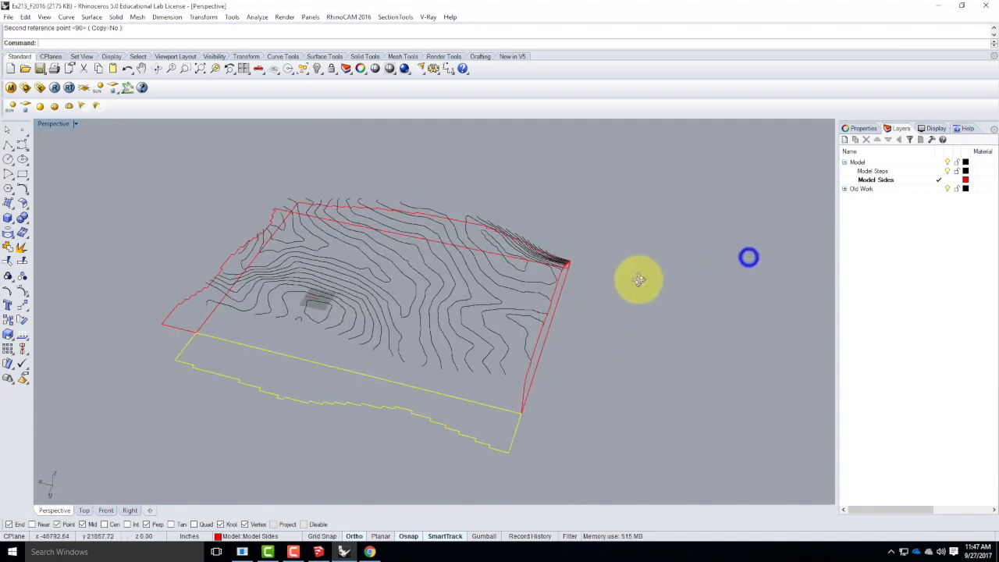
pyautogui.moveTo(545, 399); pyautogui.dragTo(605, 395, button='right')
pyautogui.click(487, 386)
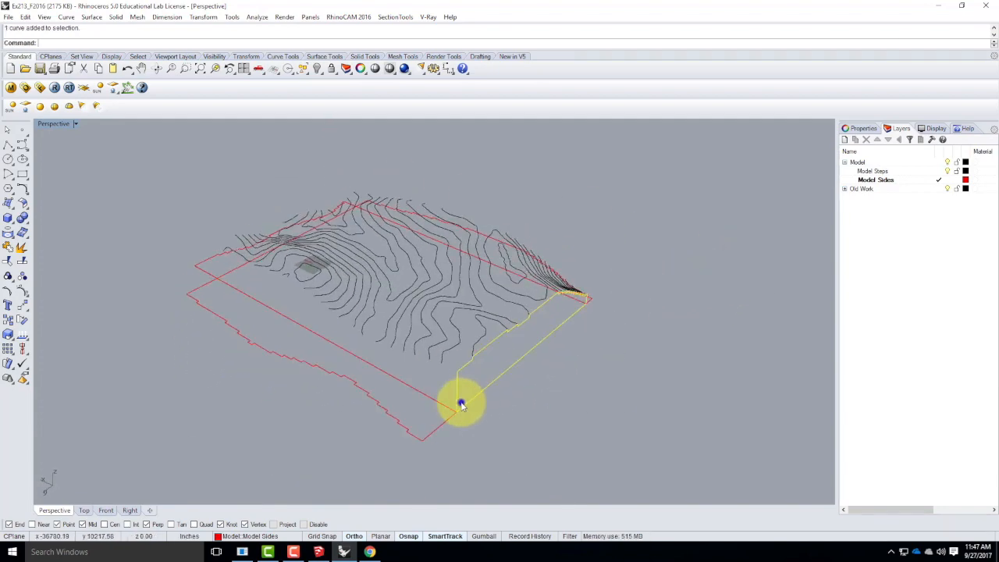
pyautogui.rightClick(461, 402)
pyautogui.click(462, 402)
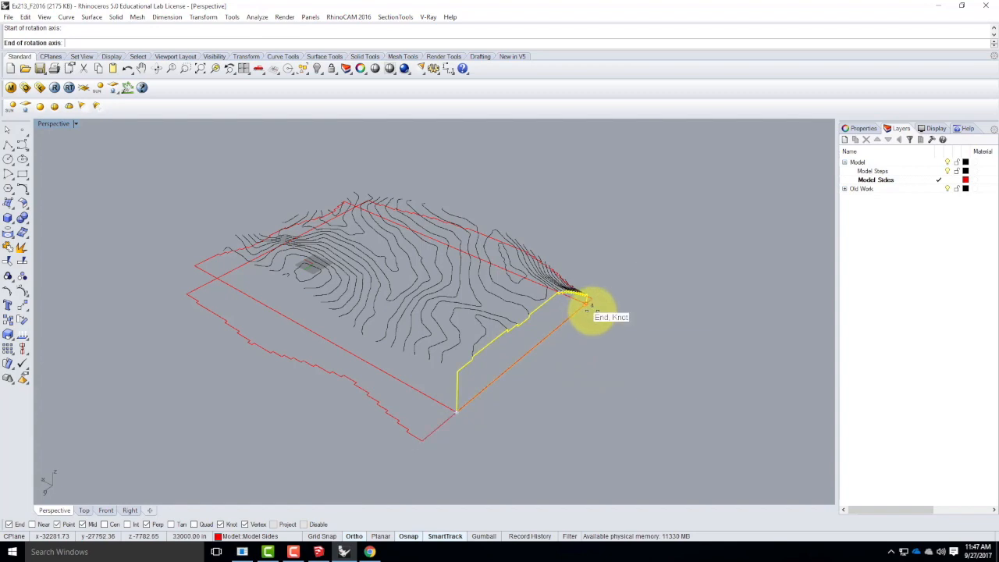
pyautogui.click(587, 302)
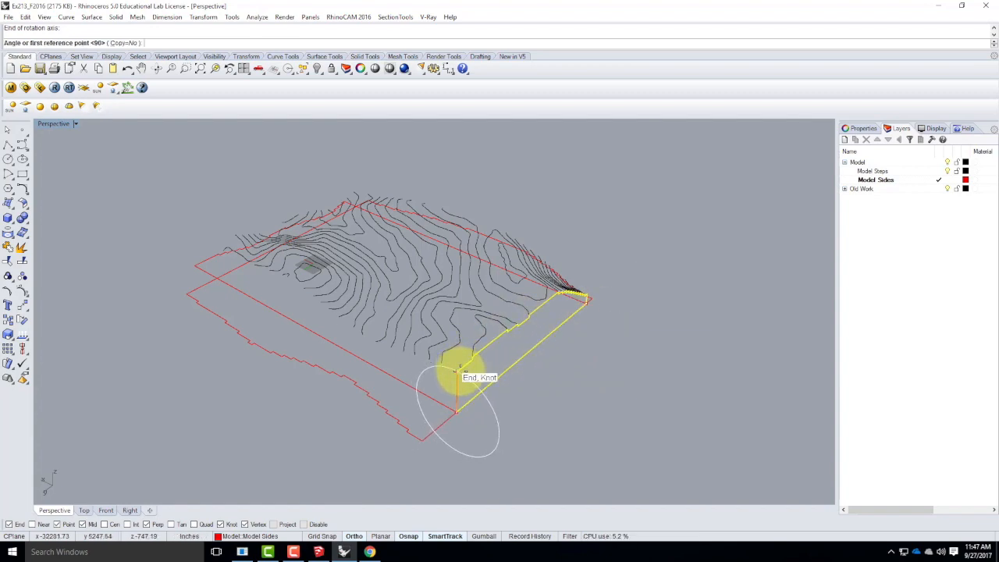
pyautogui.click(459, 367)
pyautogui.click(647, 403)
# Try moving the four flattened side outlines away from the contours in the Top view, and undo the move.
pyautogui.moveTo(707, 356); pyautogui.dragTo(513, 395, button='right')
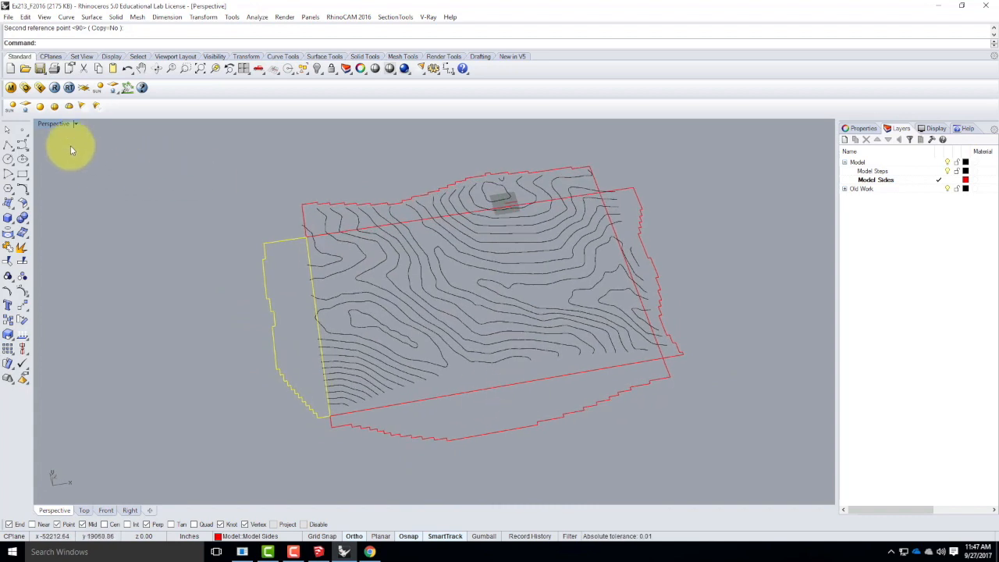
pyautogui.doubleClick(62, 124)
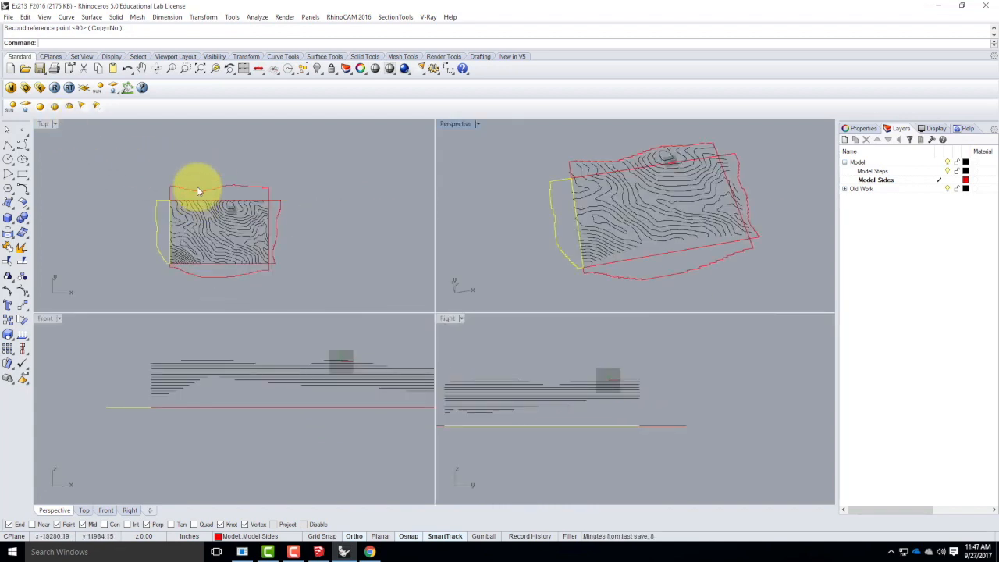
pyautogui.click(198, 189)
pyautogui.click(240, 274)
pyautogui.moveTo(240, 279); pyautogui.dragTo(252, 184)
pyautogui.click(363, 307)
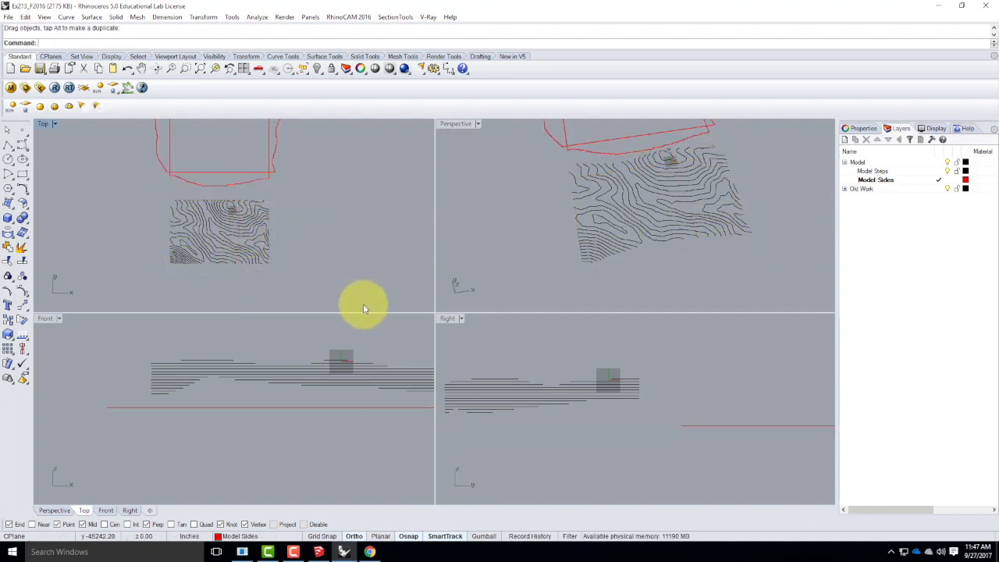
pyautogui.scroll(-2, 263, 242)
pyautogui.scroll(4, 245, 234)
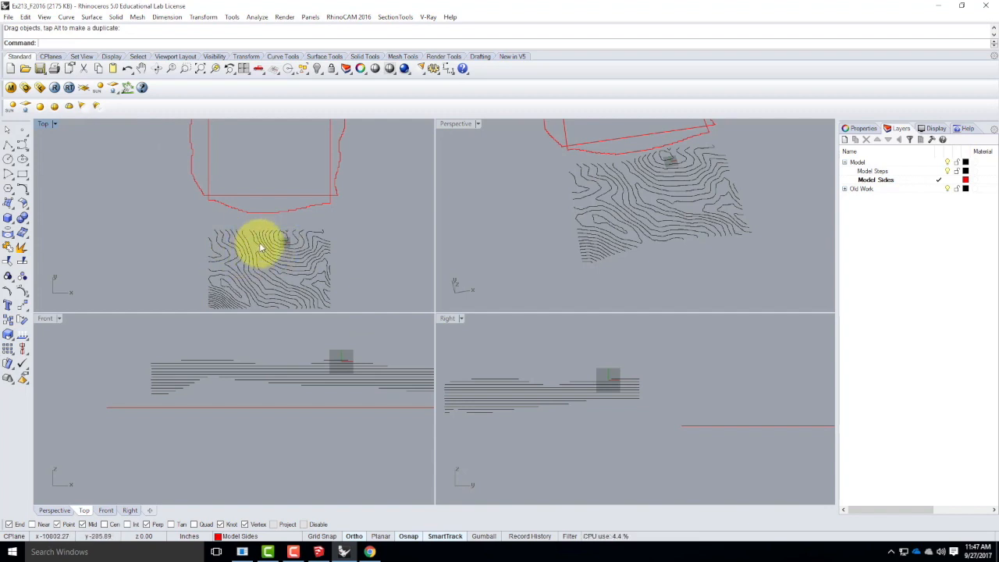
pyautogui.hotkey('ctrl', 'z')
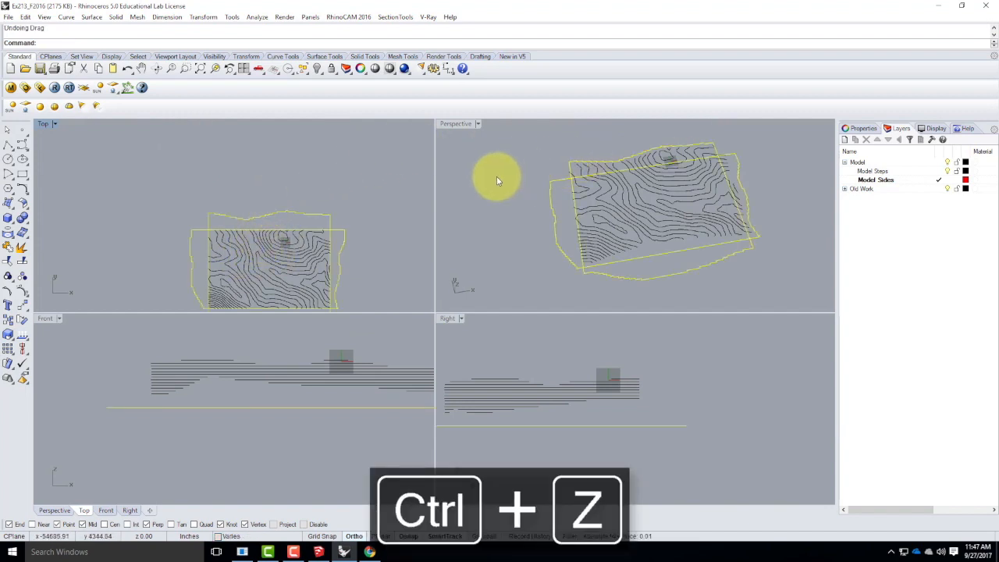
# Add a sublayer named Model Cut under the Model layer and make it current.
pyautogui.click(489, 206)
pyautogui.moveTo(504, 208); pyautogui.dragTo(633, 196, button='right')
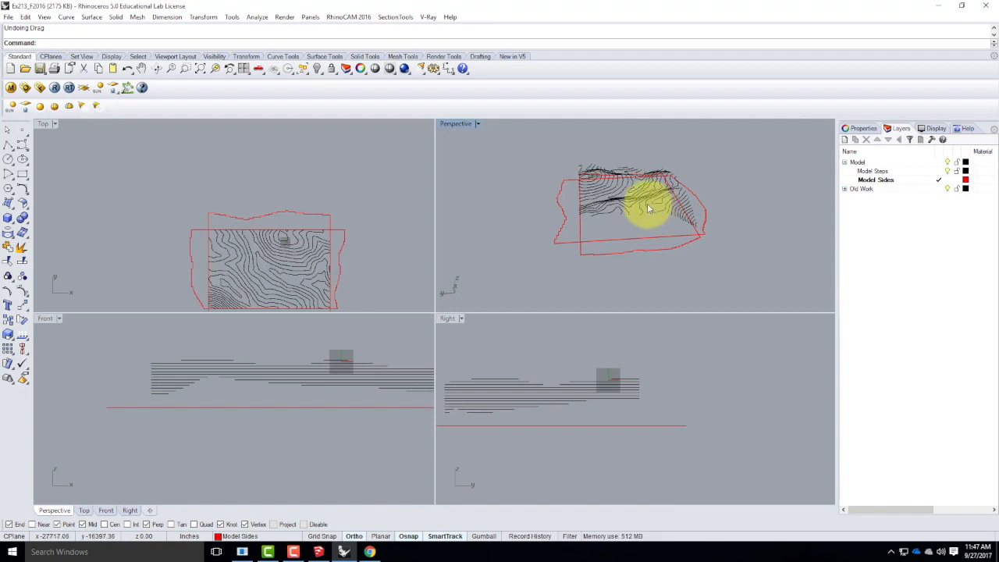
pyautogui.click(857, 162)
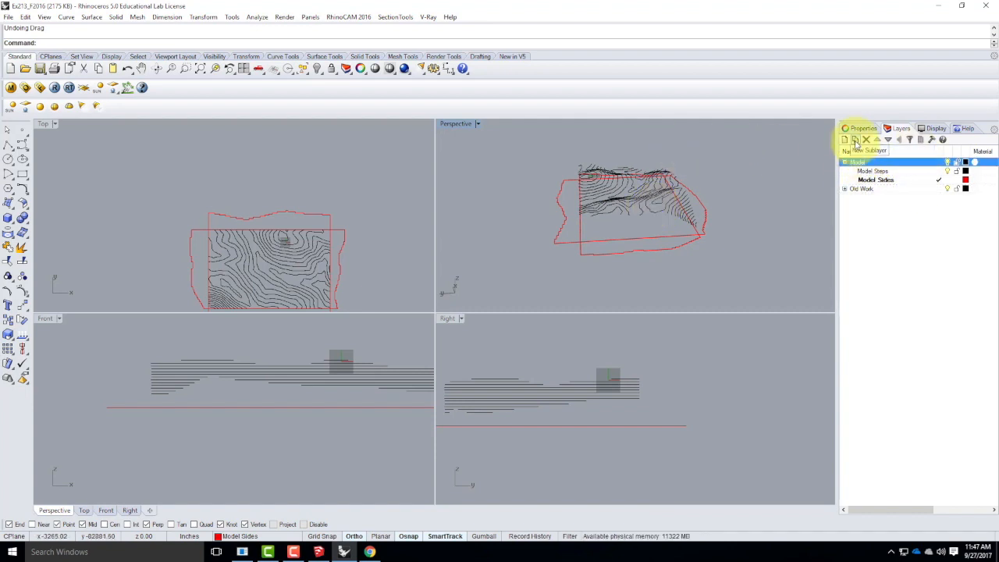
pyautogui.click(855, 140)
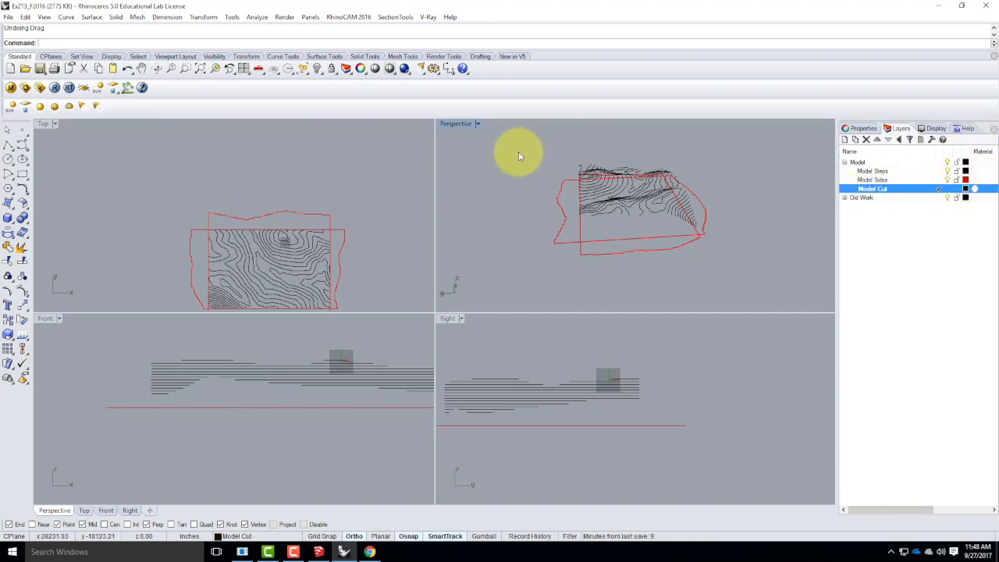
# Create a rectangular plane surface on the Model Cut layer, spanning opposite corners of the terrain's base between the flattened sides.
pyautogui.click(8, 201)
pyautogui.click(26, 225)
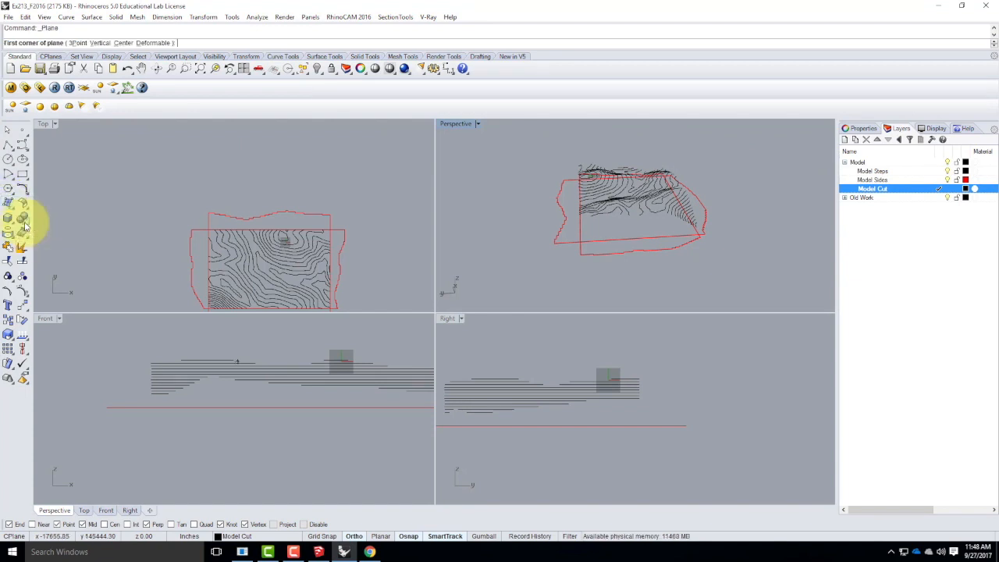
pyautogui.moveTo(491, 200)
pyautogui.mouseDown(button='right')
pyautogui.moveTo(564, 208)
pyautogui.moveTo(527, 202)
pyautogui.mouseUp(button='right')
pyautogui.click(527, 201)
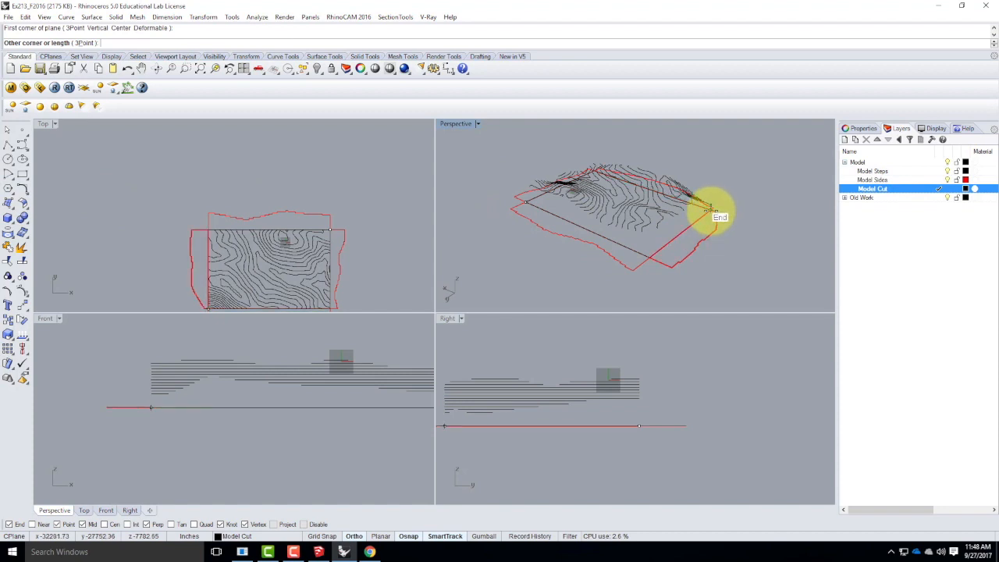
pyautogui.click(709, 209)
pyautogui.moveTo(791, 217); pyautogui.dragTo(754, 219, button='right')
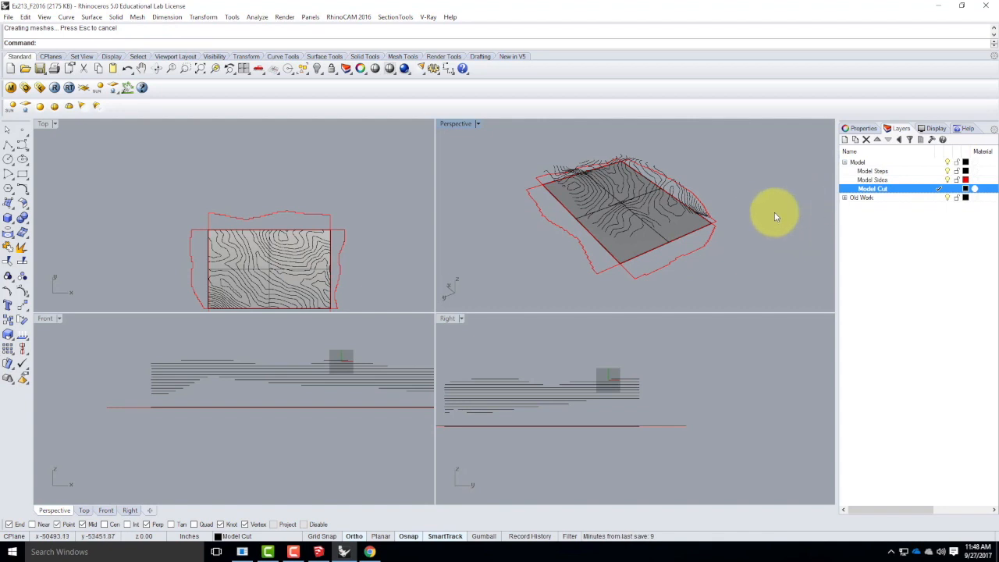
# In the Top view, project all Model Steps contours straight down onto the base plane, with the output on the current layer.
pyautogui.scroll(-2, 293, 173)
pyautogui.scroll(2, 250, 254)
pyautogui.scroll(2, 249, 258)
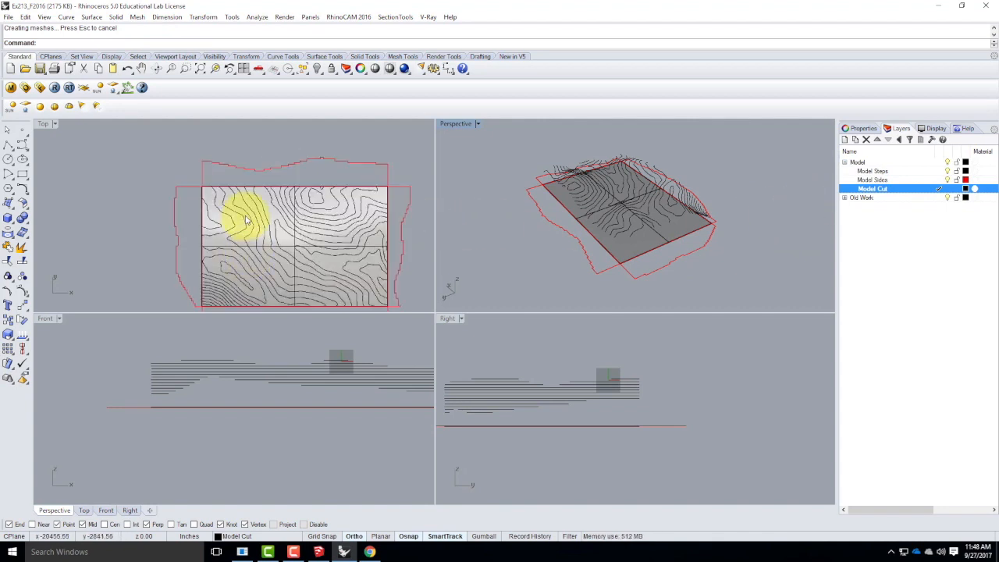
pyautogui.doubleClick(47, 123)
pyautogui.scroll(-3, 390, 256)
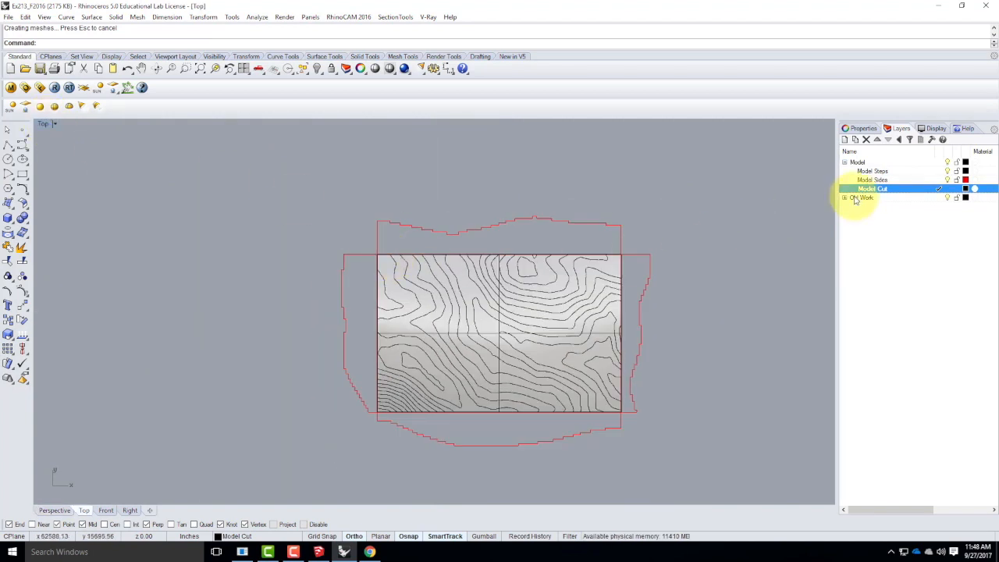
pyautogui.rightClick(878, 172)
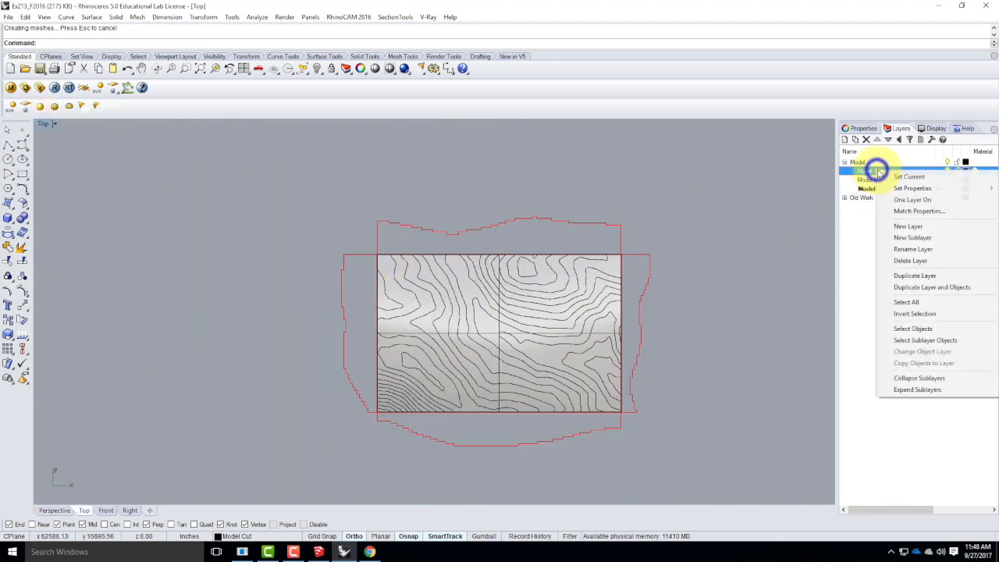
pyautogui.click(914, 329)
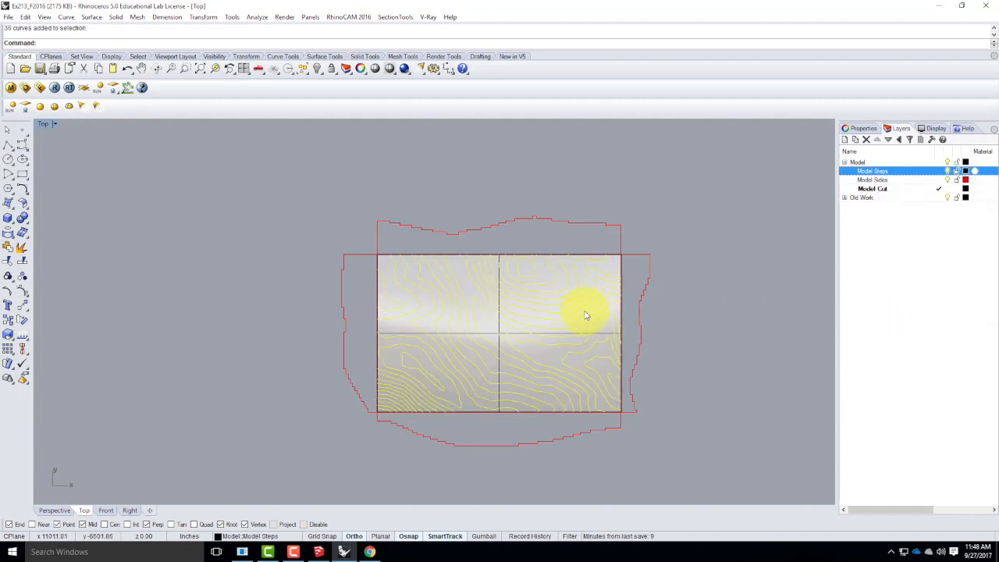
pyautogui.write('Project')
pyautogui.press('Return')
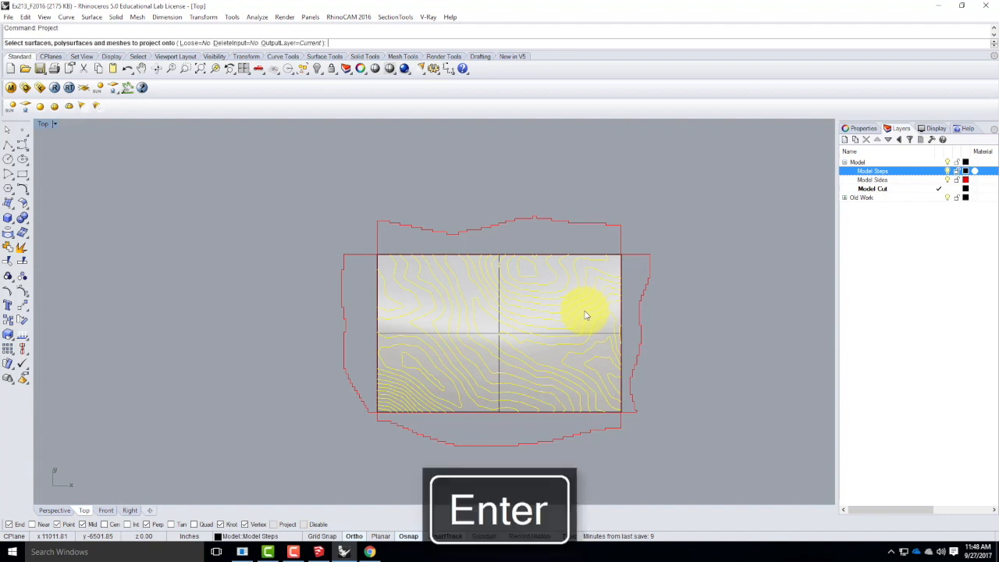
pyautogui.click(492, 336)
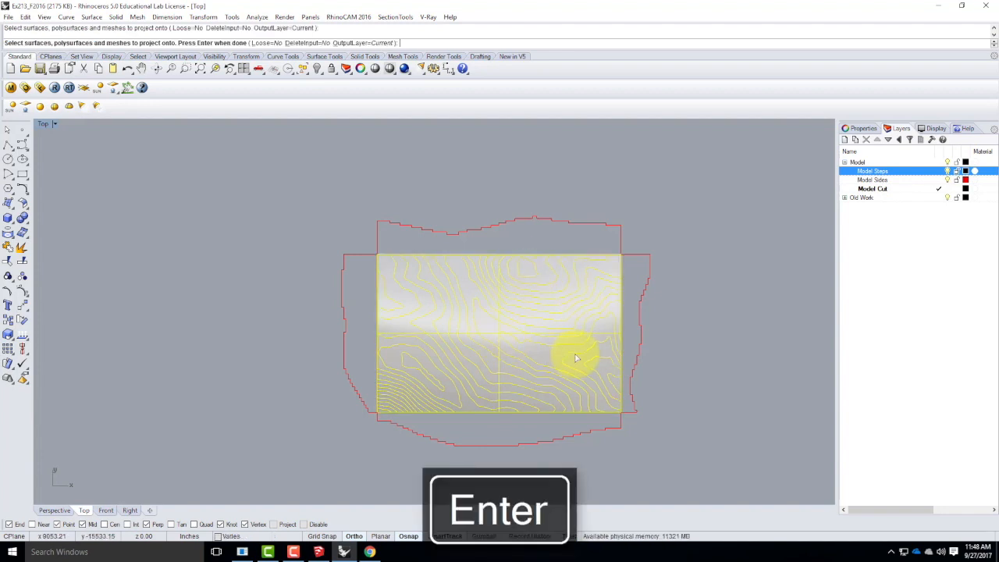
pyautogui.press('Return')
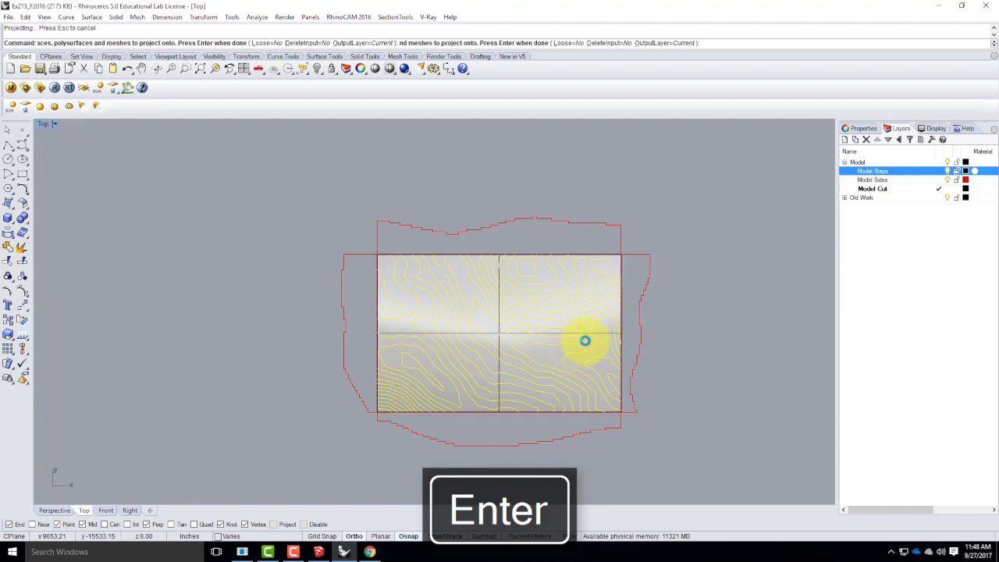
# Hide the Model Steps layer, leaving the projected contours on the base plane.
pyautogui.doubleClick(43, 125)
pyautogui.moveTo(695, 281); pyautogui.dragTo(738, 221, button='right')
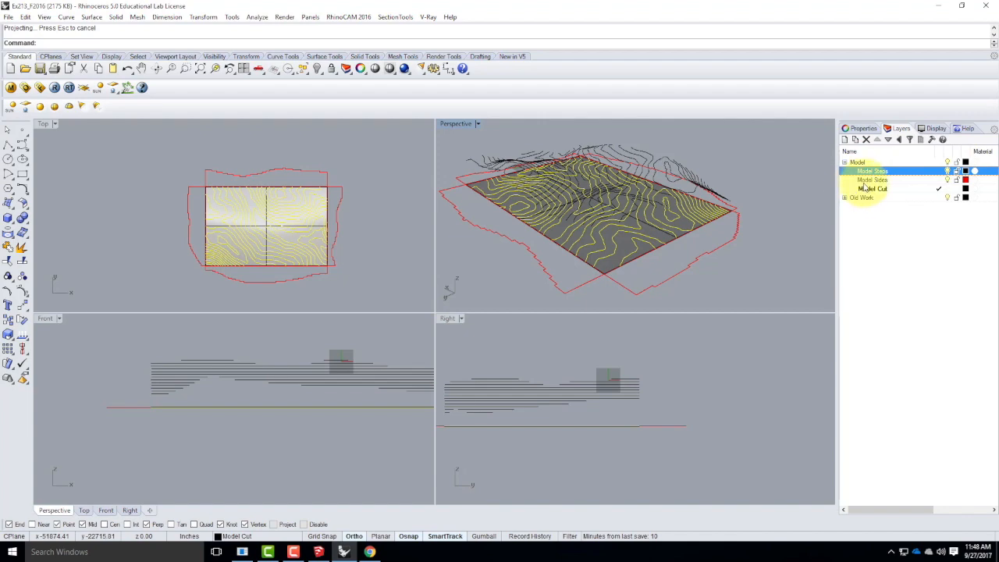
pyautogui.click(948, 171)
# Delete the base plane surface beneath the projected contours in the Perspective view.
pyautogui.moveTo(797, 216); pyautogui.dragTo(453, 234, button='right')
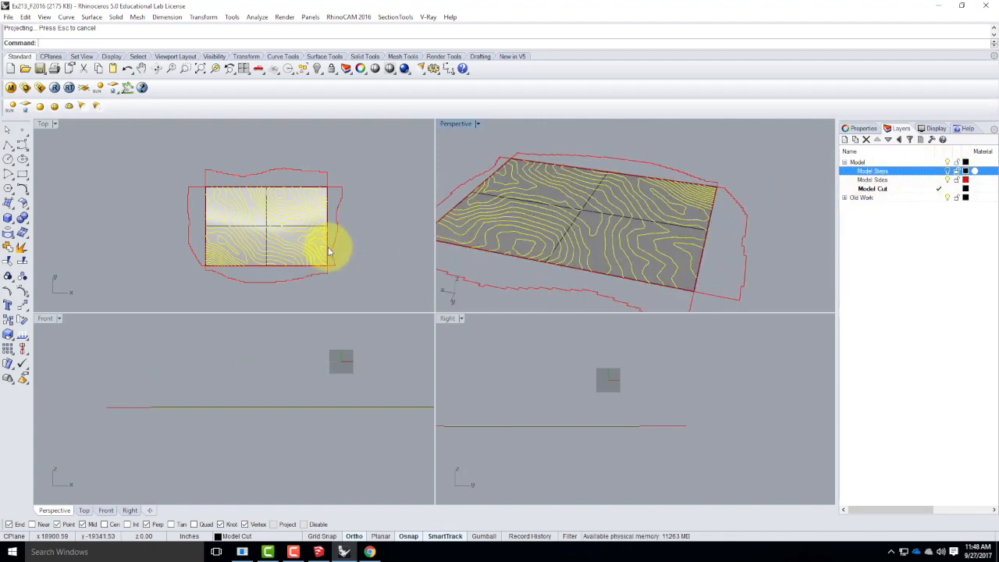
pyautogui.doubleClick(445, 125)
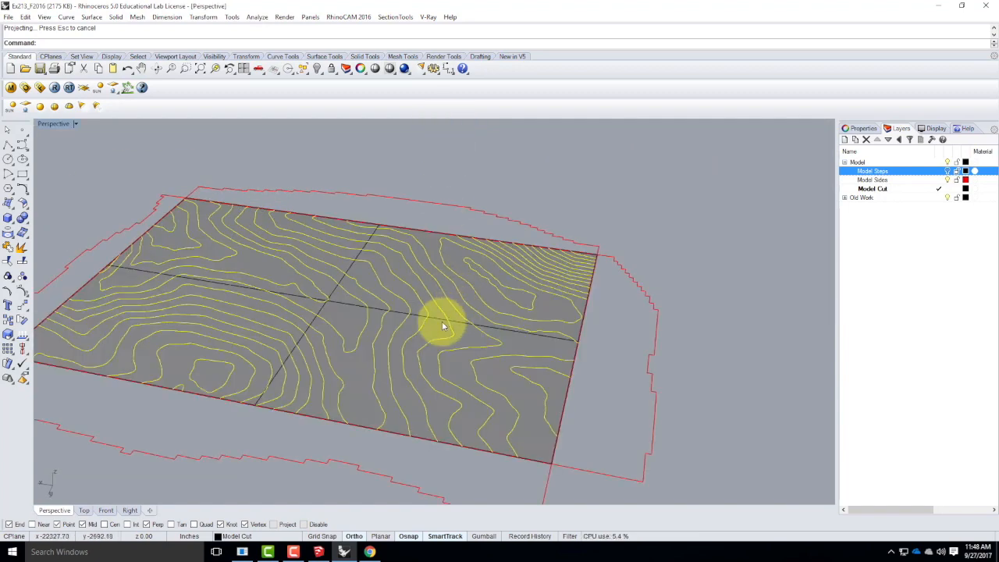
pyautogui.scroll(3, 432, 316)
pyautogui.click(515, 323)
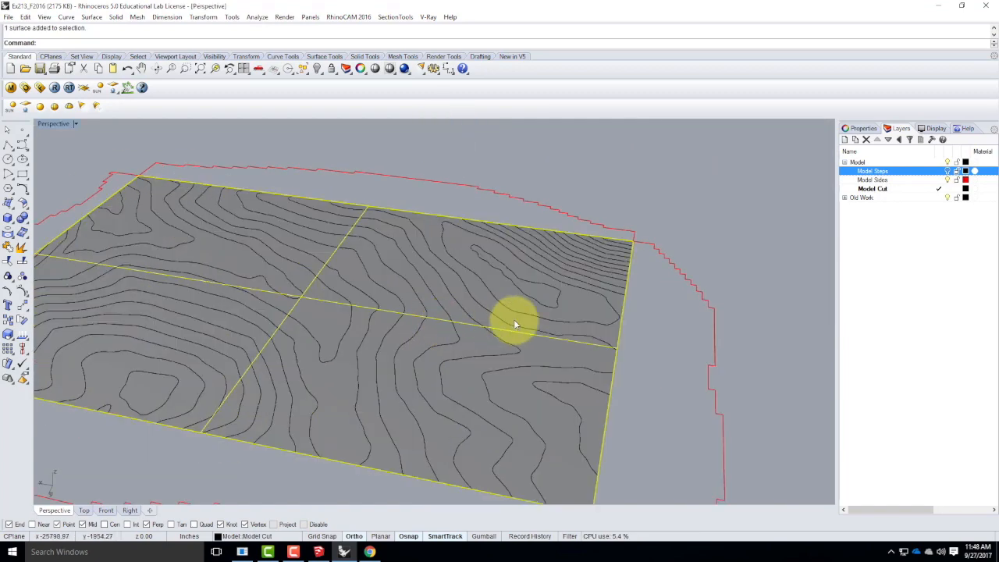
pyautogui.press('Delete')
# Draw a rectangle around the projected contours, snapping to opposite corners of the base where the side outlines meet.
pyautogui.scroll(-5, 599, 332)
pyautogui.moveTo(504, 317); pyautogui.dragTo(521, 404, button='right')
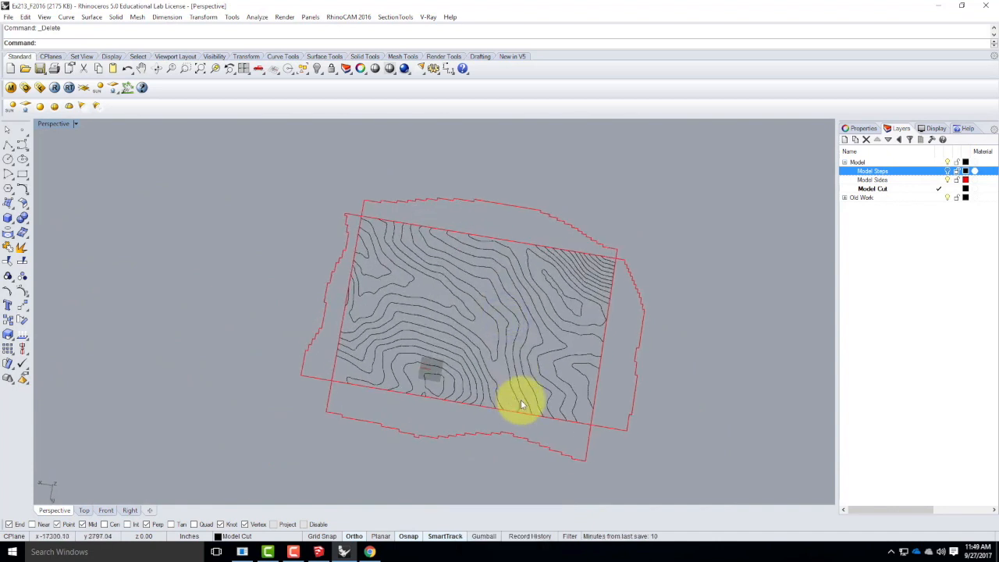
pyautogui.click(363, 209)
pyautogui.click(346, 218)
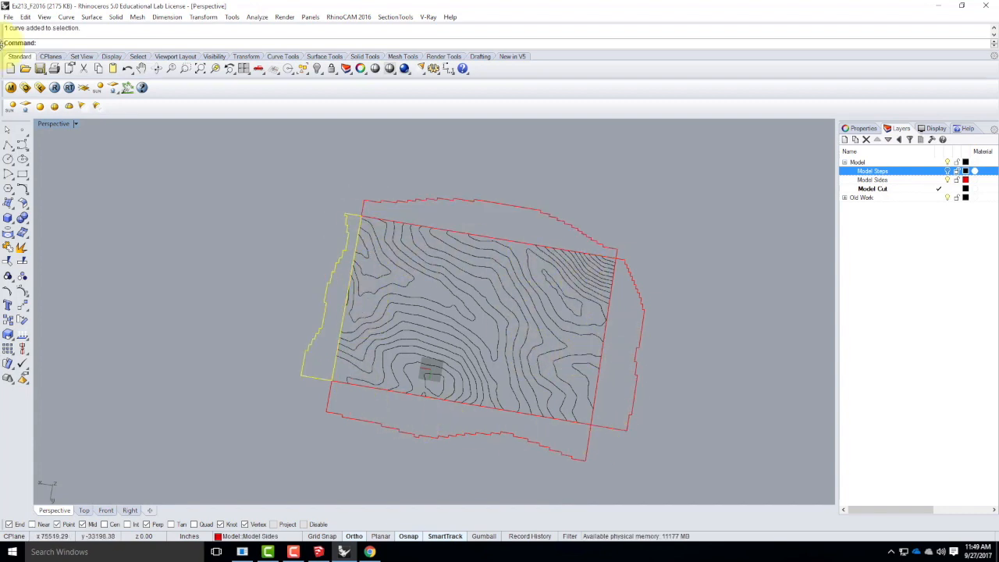
pyautogui.click(21, 173)
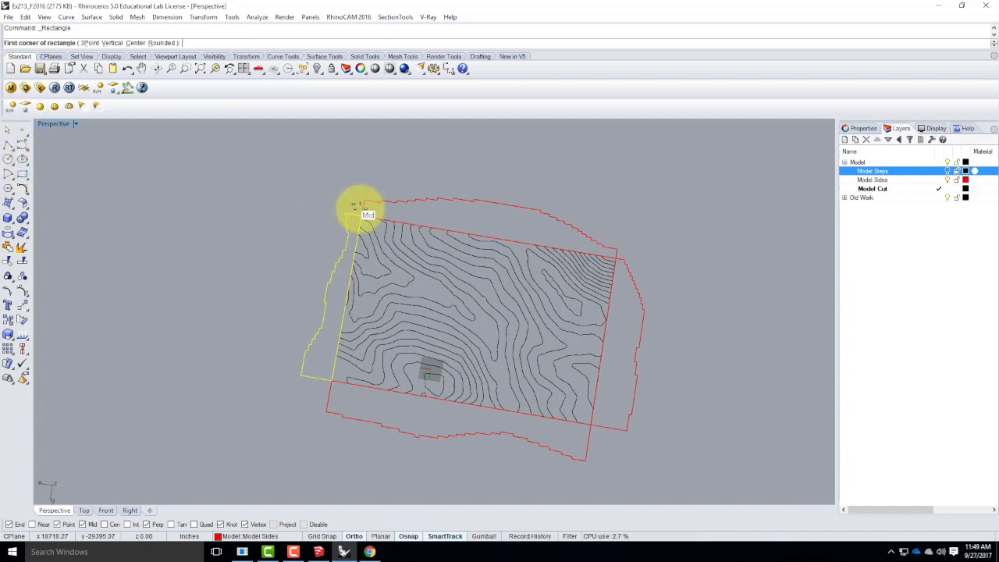
pyautogui.click(359, 212)
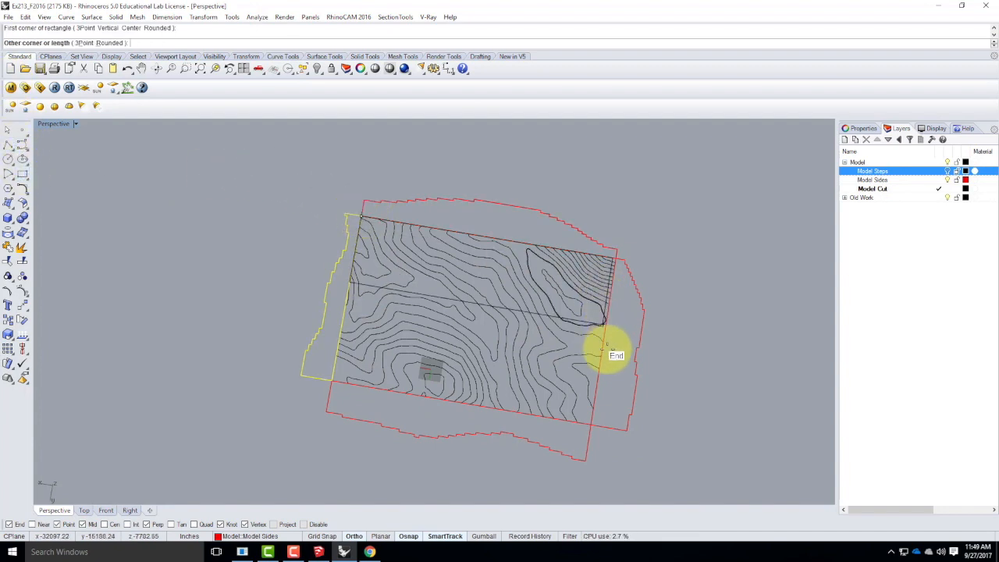
pyautogui.click(597, 423)
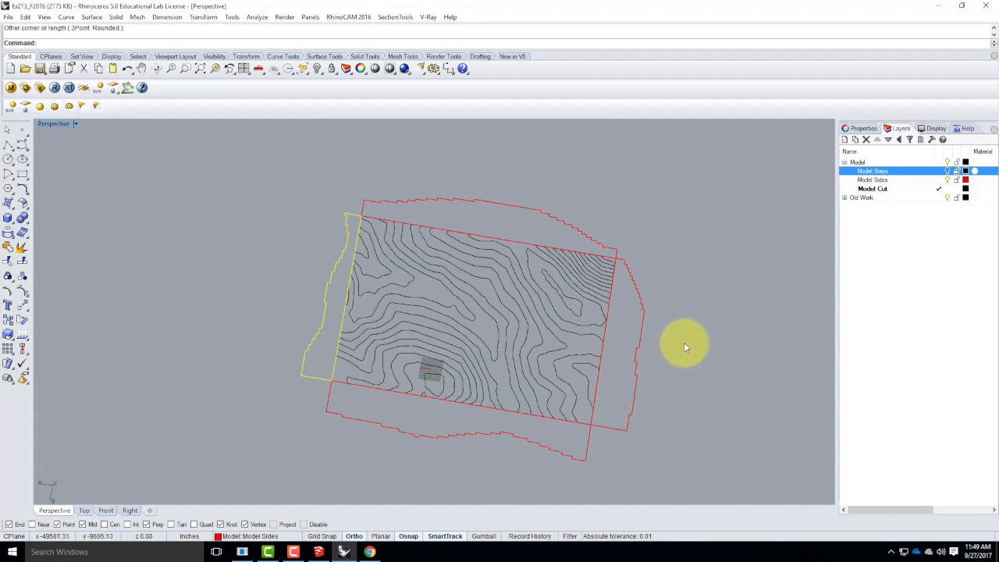
# Move the four flattened red side outlines together off the contours to empty space beside them.
pyautogui.click(405, 166)
pyautogui.click(398, 201)
pyautogui.keyDown('shift'); pyautogui.click(348, 214); pyautogui.keyUp('shift')
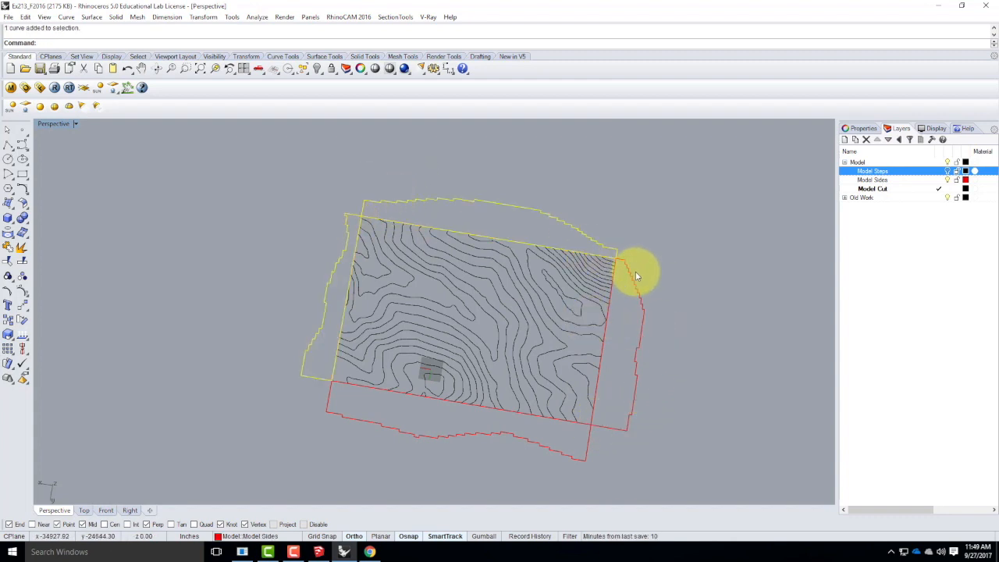
pyautogui.keyDown('shift'); pyautogui.click(634, 283); pyautogui.keyUp('shift')
pyautogui.keyDown('shift'); pyautogui.click(551, 447); pyautogui.keyUp('shift')
pyautogui.moveTo(549, 447); pyautogui.dragTo(222, 363)
pyautogui.click(342, 400)
pyautogui.moveTo(389, 248); pyautogui.dragTo(462, 224, button='right')
pyautogui.scroll(-4, 484, 239)
pyautogui.scroll(4, 225, 284)
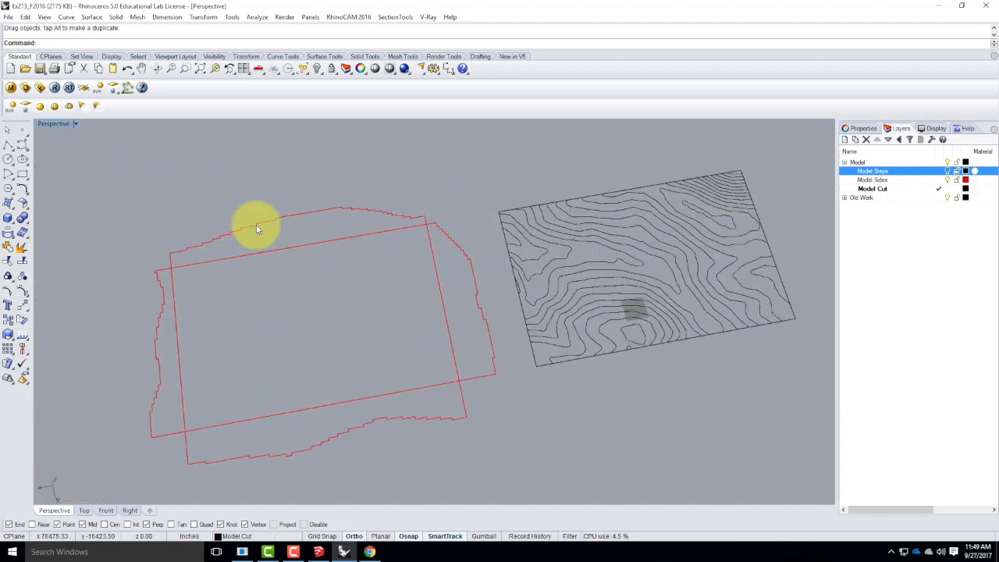
pyautogui.scroll(-2, 331, 335)
pyautogui.scroll(6, 593, 274)
pyautogui.moveTo(717, 254)
pyautogui.mouseDown(button='right')
pyautogui.moveTo(676, 263)
pyautogui.moveTo(703, 250)
pyautogui.mouseUp(button='right')
pyautogui.moveTo(737, 288); pyautogui.dragTo(532, 212, button='right')
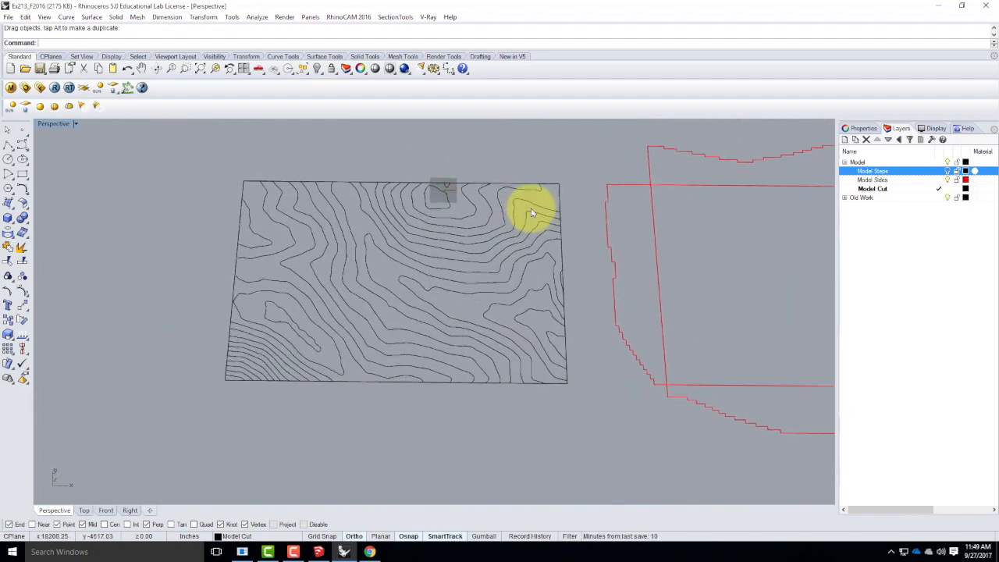
pyautogui.moveTo(198, 143); pyautogui.dragTo(584, 407)
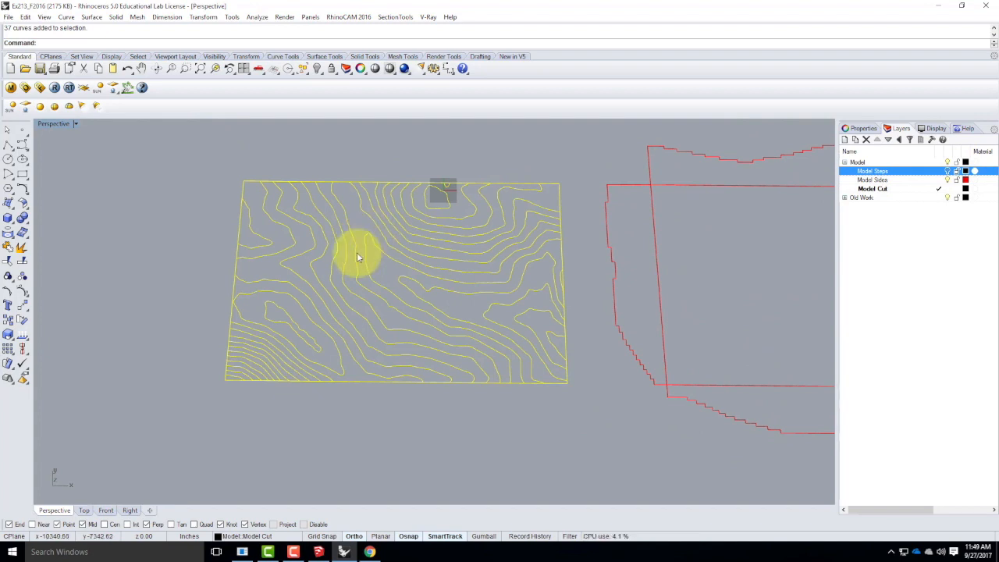
pyautogui.scroll(2, 412, 261)
pyautogui.click(560, 455)
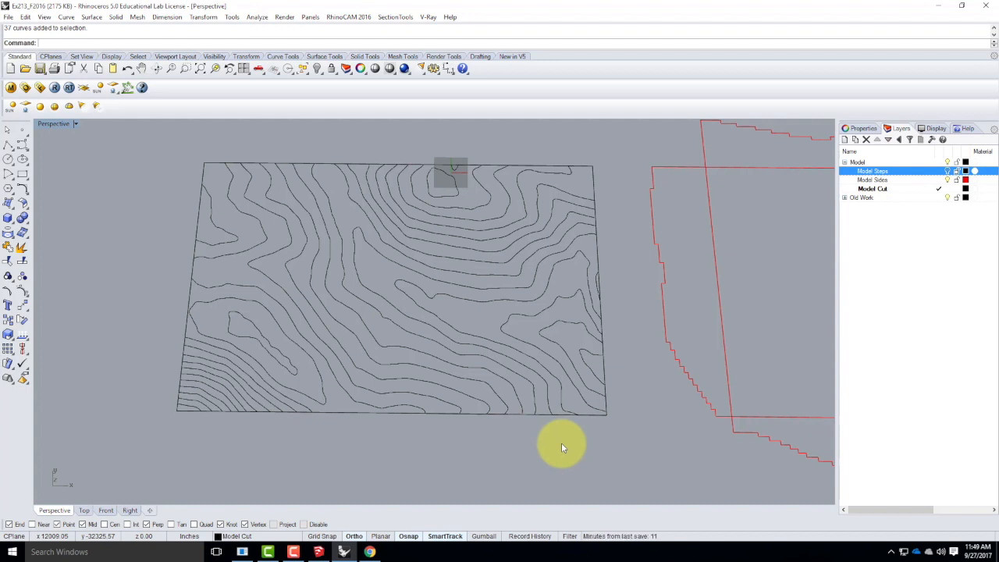
# Copy the projected contours and their border rectangle to empty space on the side away from the red outlines.
pyautogui.scroll(-3, 420, 224)
pyautogui.scroll(-1, 420, 227)
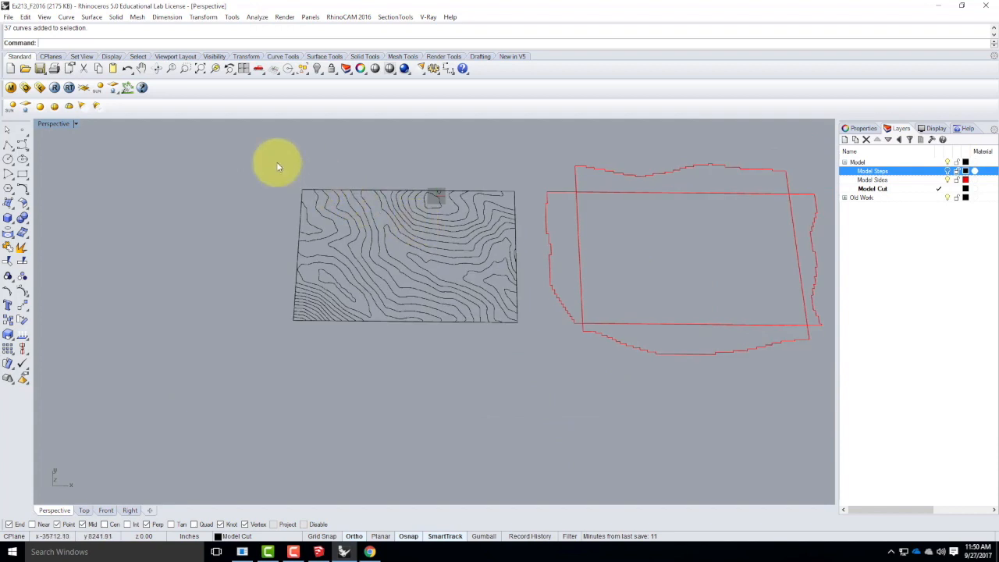
pyautogui.moveTo(276, 167); pyautogui.dragTo(525, 340)
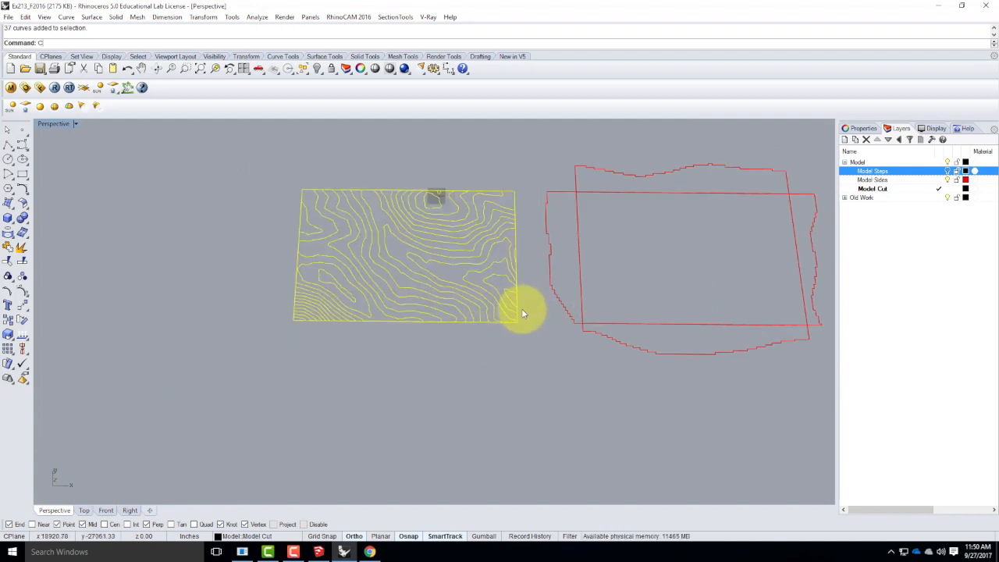
pyautogui.write('copy')
pyautogui.press('Return')
pyautogui.click(553, 393)
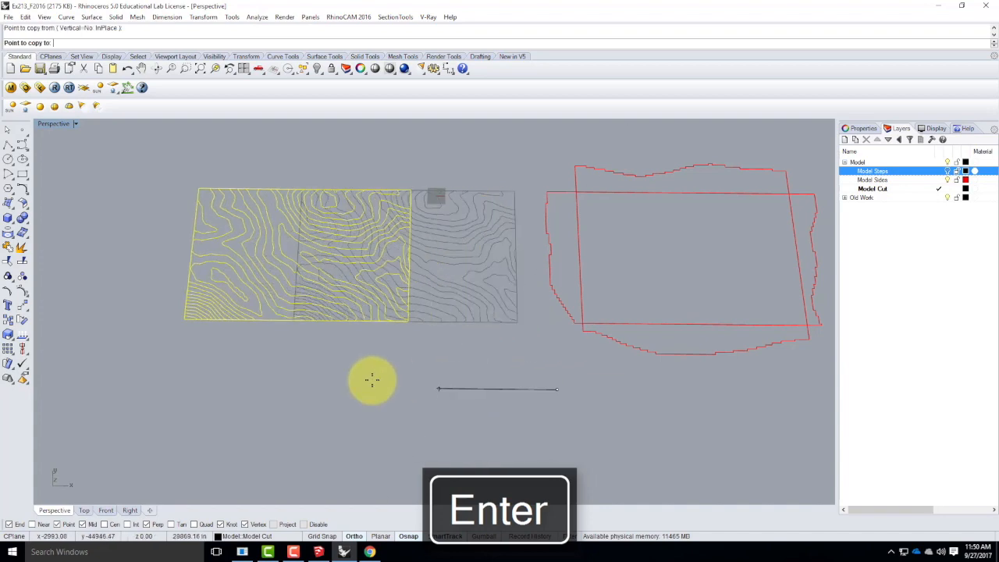
pyautogui.click(290, 377)
pyautogui.press('Escape')
pyautogui.press('Escape')
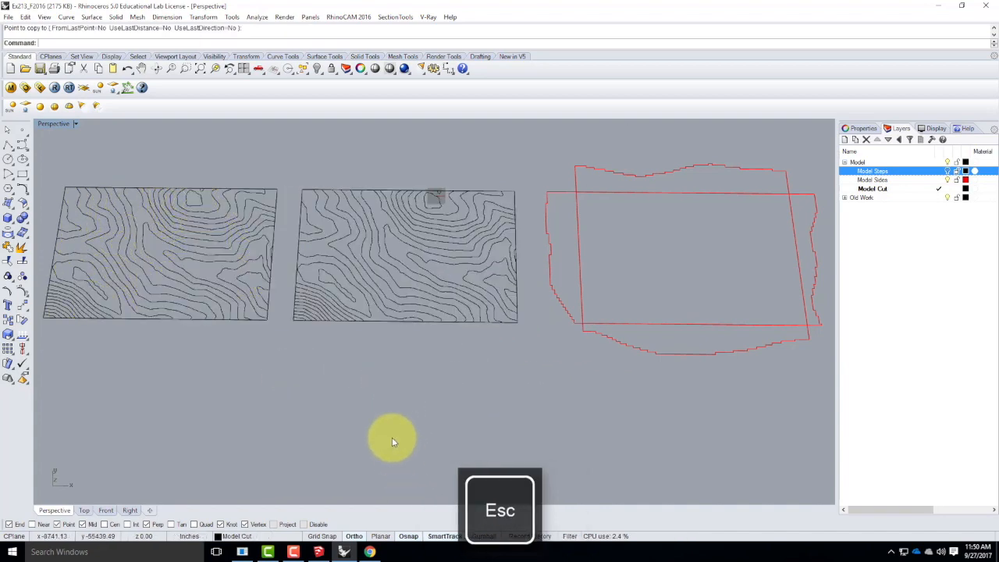
# Select every other contour on the original sheet beside the red outlines, from the steep corner's outermost contour across the lower half.
pyautogui.scroll(4, 296, 320)
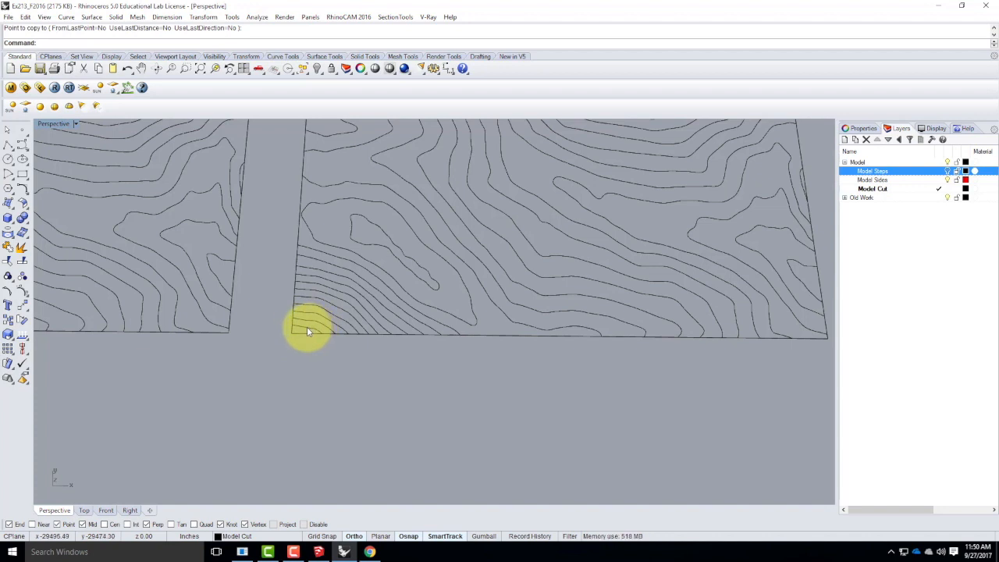
pyautogui.click(308, 326)
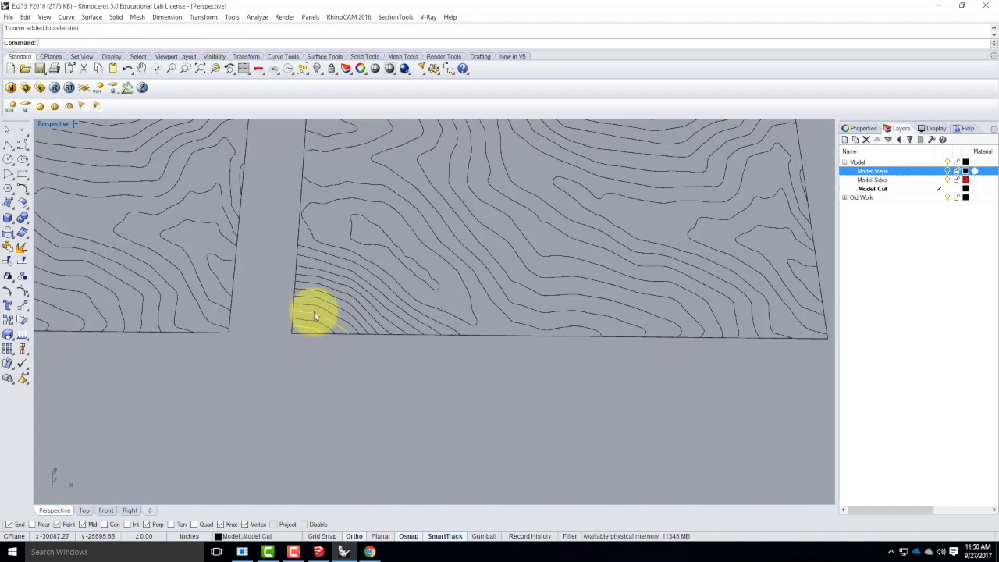
pyautogui.keyDown('shift'); pyautogui.click(320, 298); pyautogui.keyUp('shift')
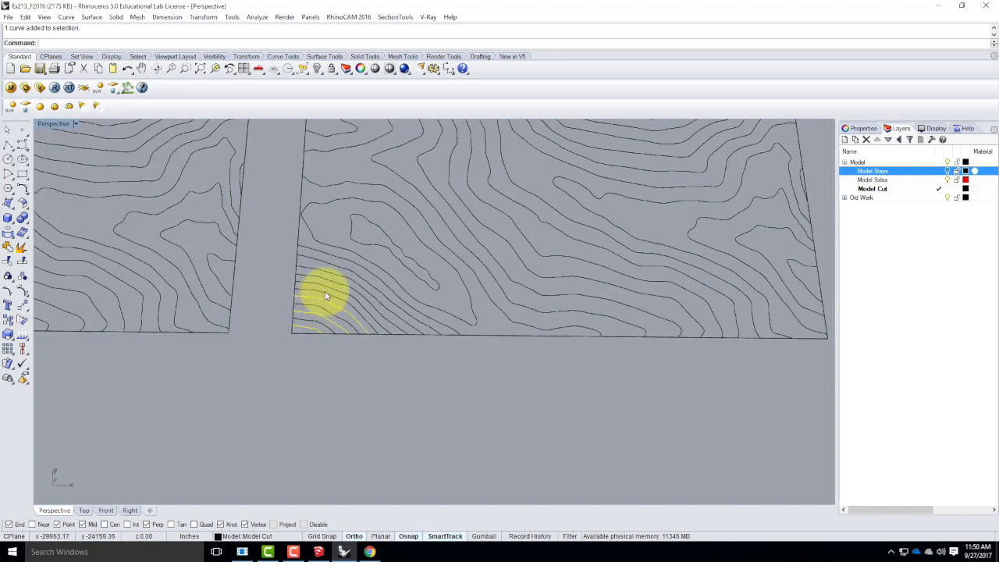
pyautogui.keyDown('shift'); pyautogui.click(328, 286); pyautogui.keyUp('shift')
pyautogui.keyDown('shift'); pyautogui.click(337, 272); pyautogui.keyUp('shift')
pyautogui.keyDown('shift'); pyautogui.click(345, 257); pyautogui.keyUp('shift')
pyautogui.keyDown('shift'); pyautogui.click(355, 237); pyautogui.keyUp('shift')
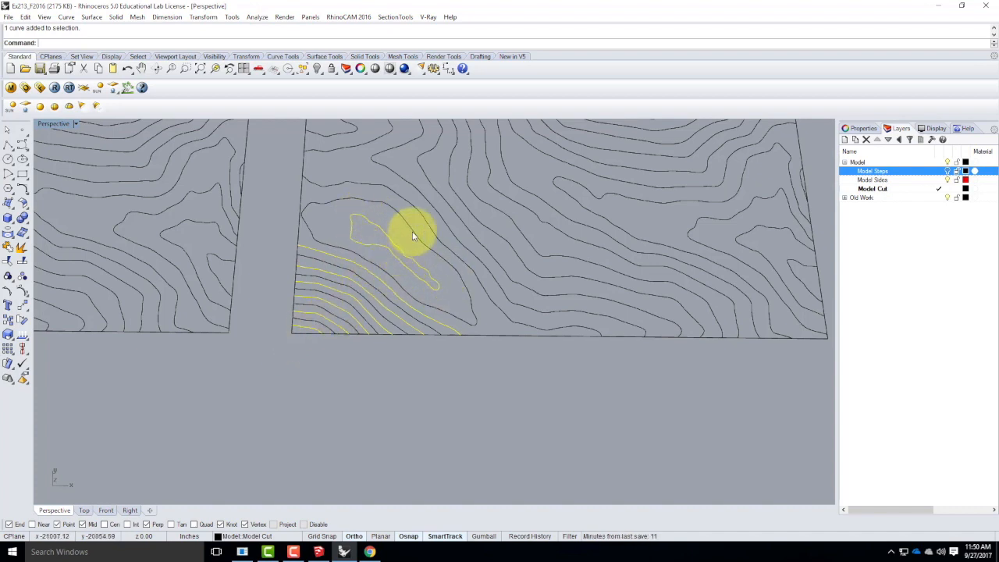
pyautogui.keyDown('shift'); pyautogui.click(395, 191); pyautogui.keyUp('shift')
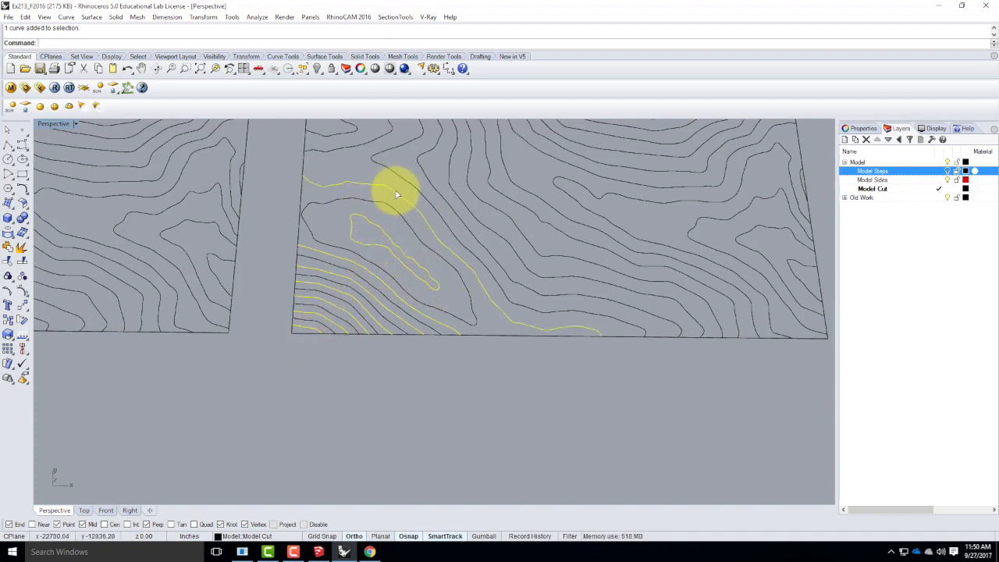
pyautogui.keyDown('shift'); pyautogui.click(447, 192); pyautogui.keyUp('shift')
pyautogui.keyDown('shift'); pyautogui.click(473, 189); pyautogui.keyUp('shift')
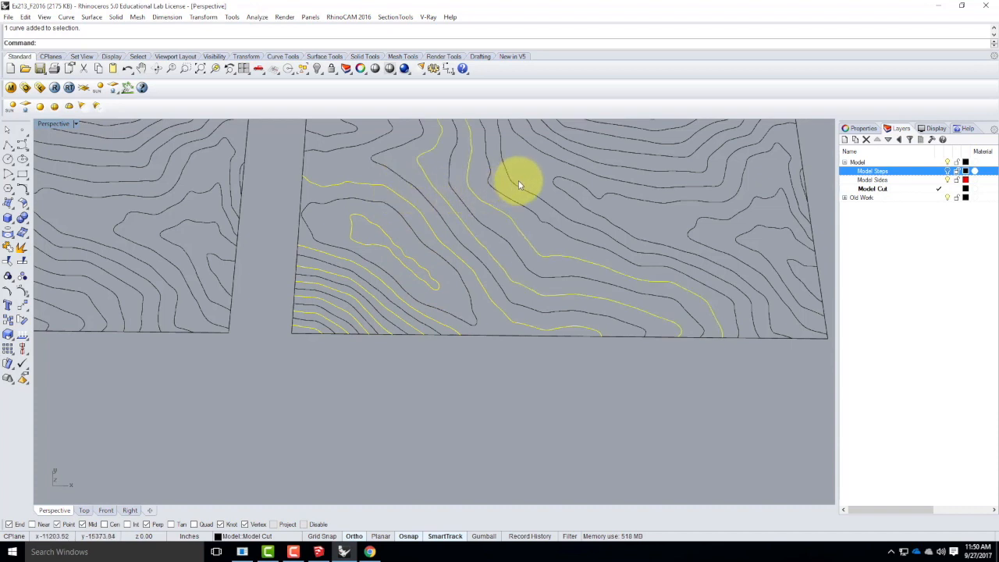
pyautogui.keyDown('shift'); pyautogui.click(517, 182); pyautogui.keyUp('shift')
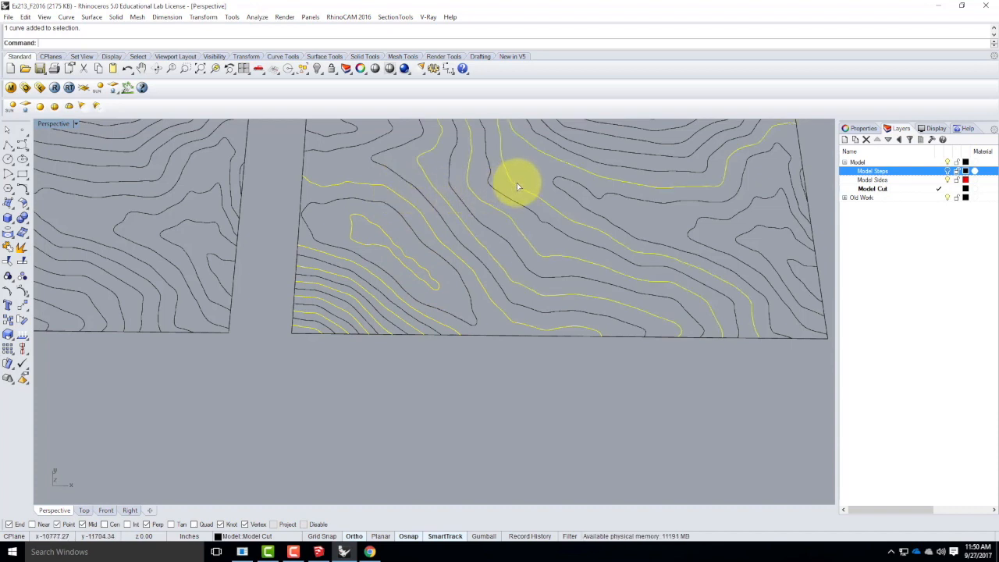
pyautogui.keyDown('shift'); pyautogui.click(715, 220); pyautogui.keyUp('shift')
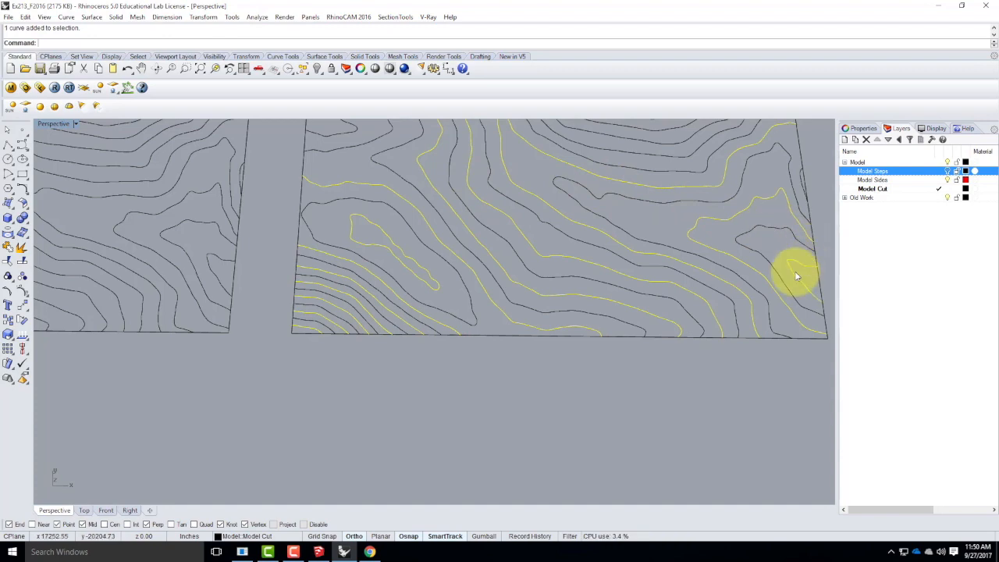
# Add the remaining alternate contours on the original sheet to the selection, continuing through the upper half to the peak.
pyautogui.scroll(-3, 528, 306)
pyautogui.scroll(6, 569, 289)
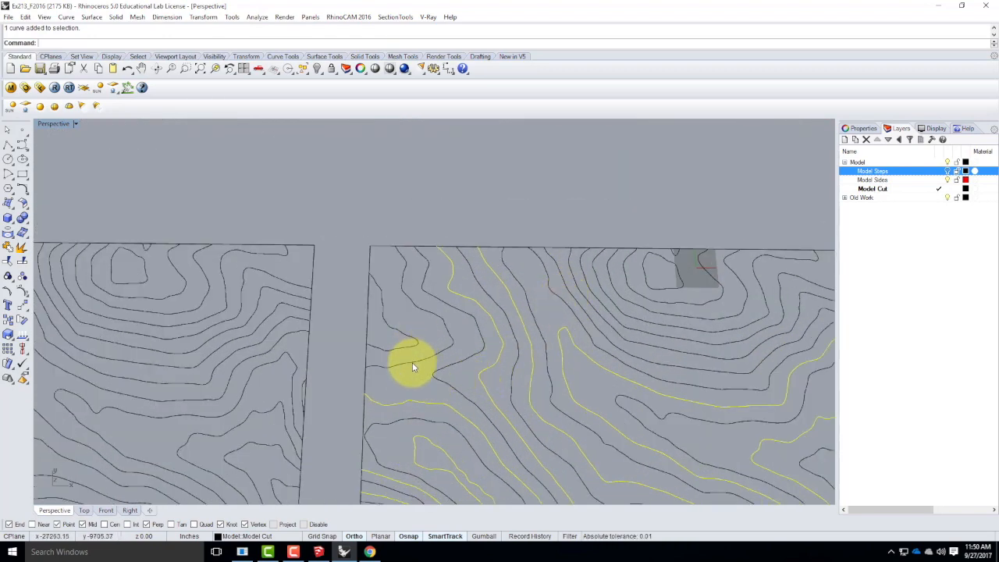
pyautogui.keyDown('shift'); pyautogui.click(395, 350); pyautogui.keyUp('shift')
pyautogui.scroll(-3, 357, 336)
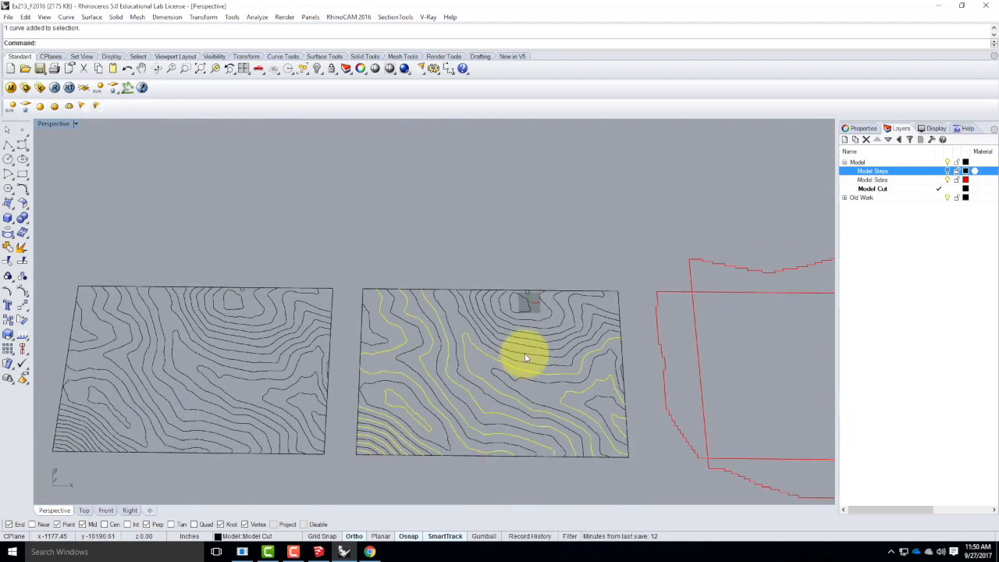
pyautogui.scroll(3, 513, 358)
pyautogui.keyDown('shift'); pyautogui.click(512, 353); pyautogui.keyUp('shift')
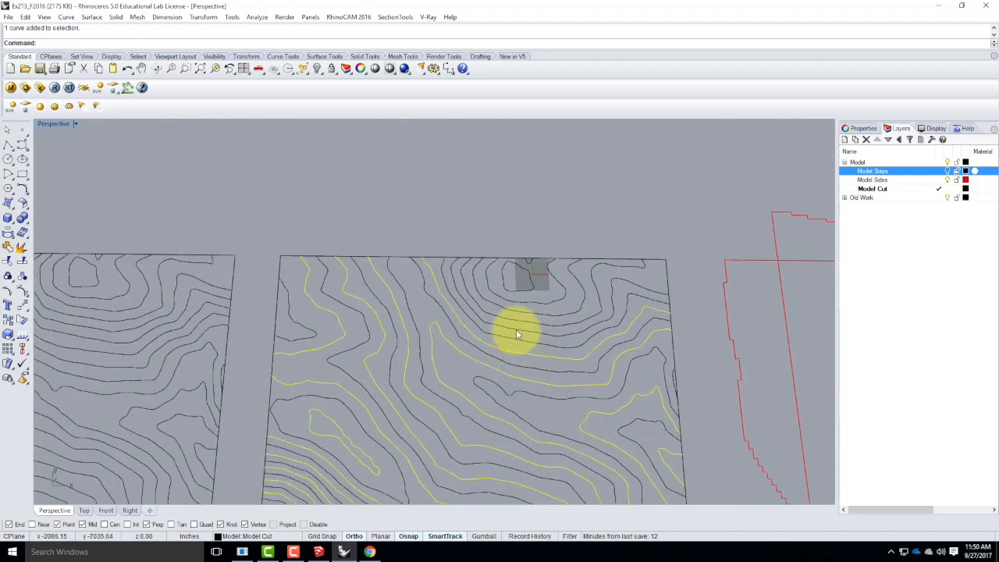
pyautogui.keyDown('shift'); pyautogui.click(525, 309); pyautogui.keyUp('shift')
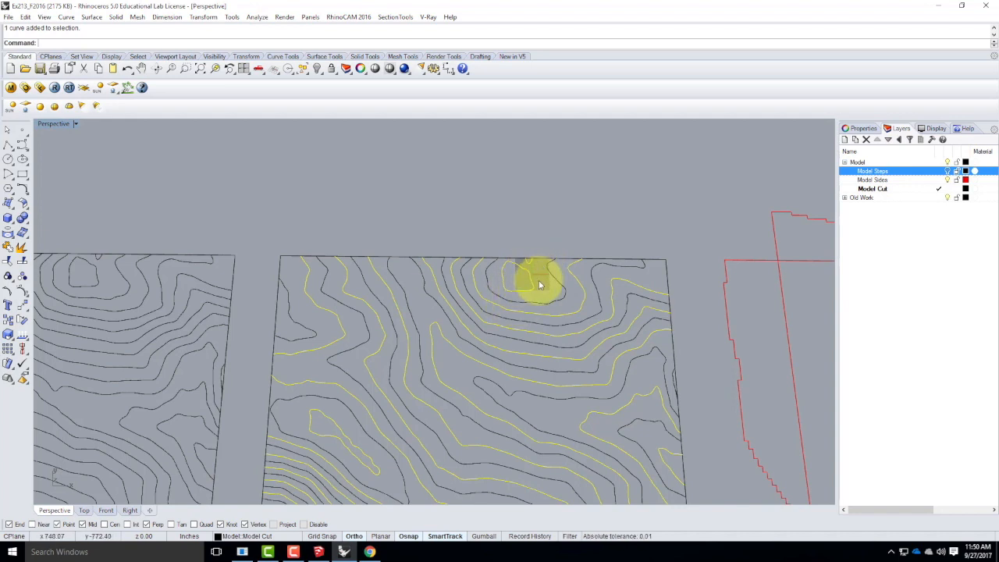
pyautogui.scroll(-5, 499, 267)
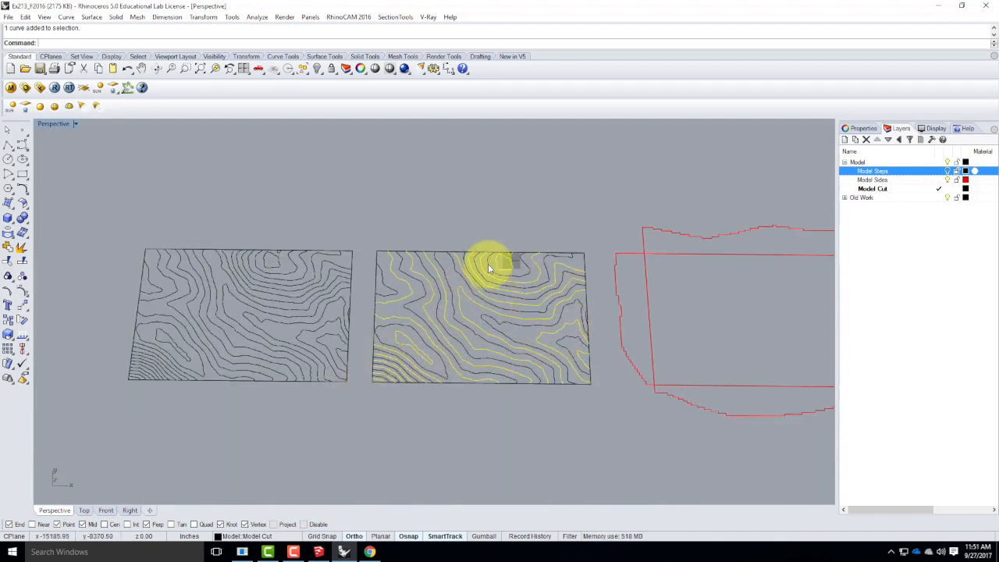
# Create a sublayer named Model Engrave under Model and move the selected alternate contours onto it.
pyautogui.click(857, 161)
pyautogui.click(855, 139)
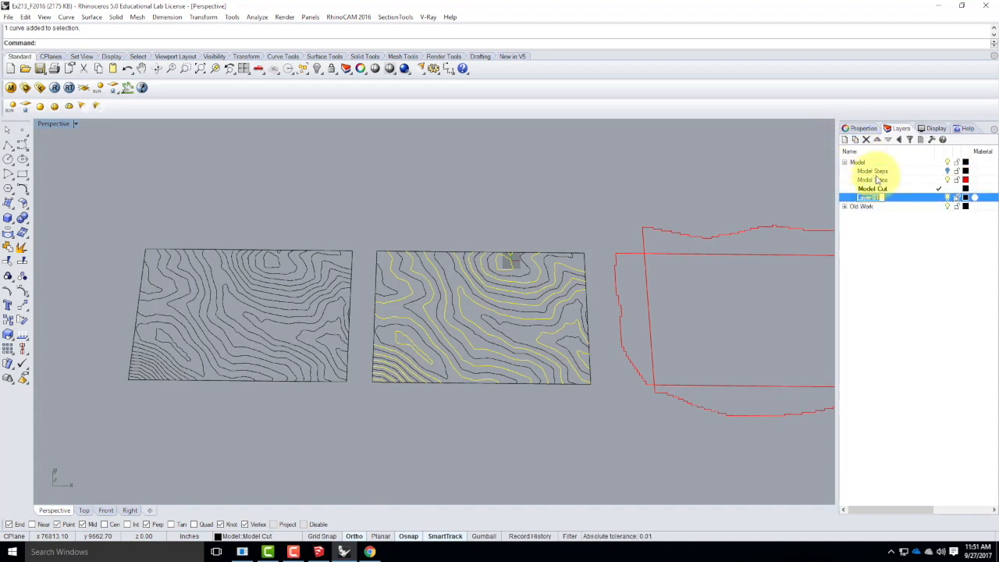
pyautogui.write('Model Engrave')
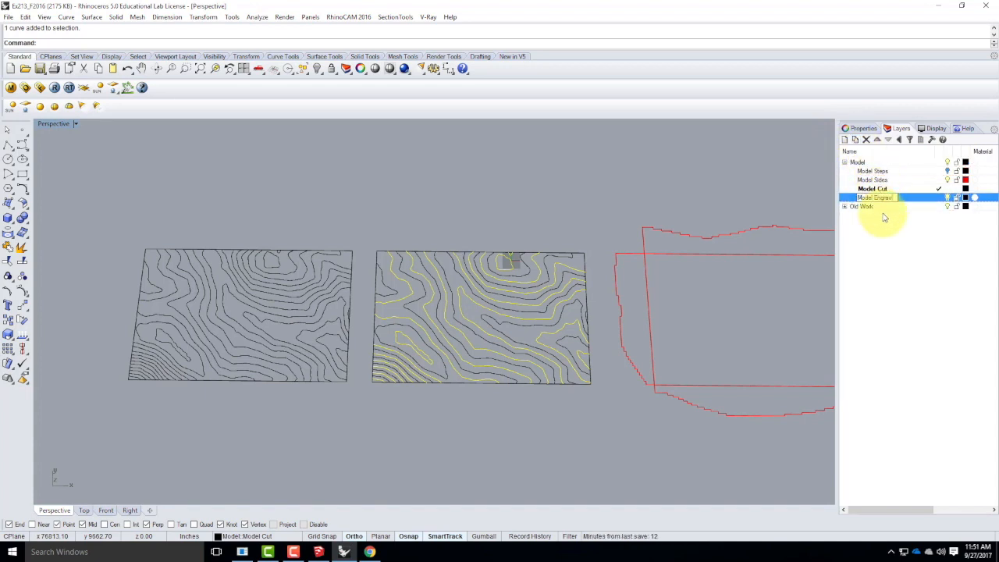
pyautogui.rightClick(918, 197)
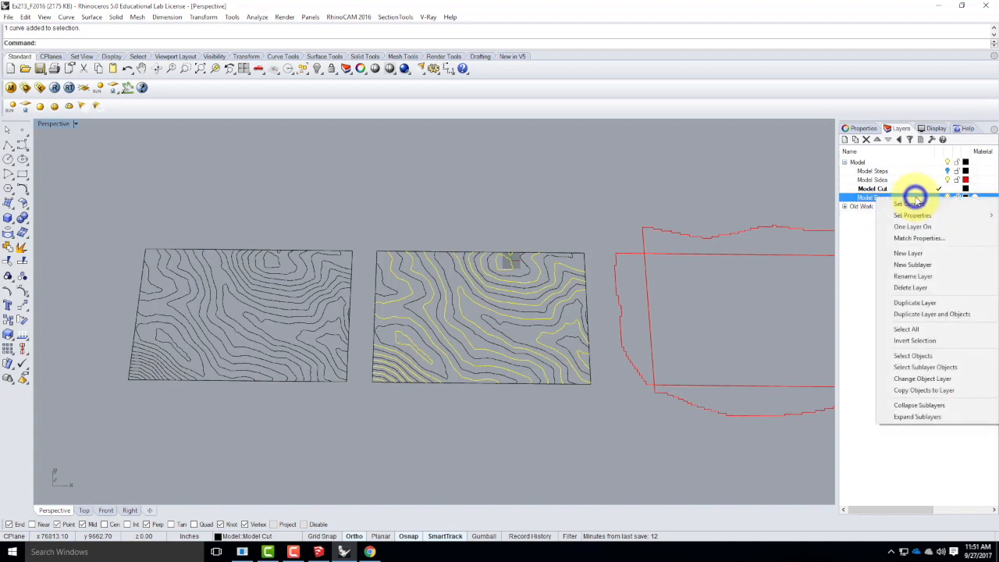
pyautogui.click(922, 379)
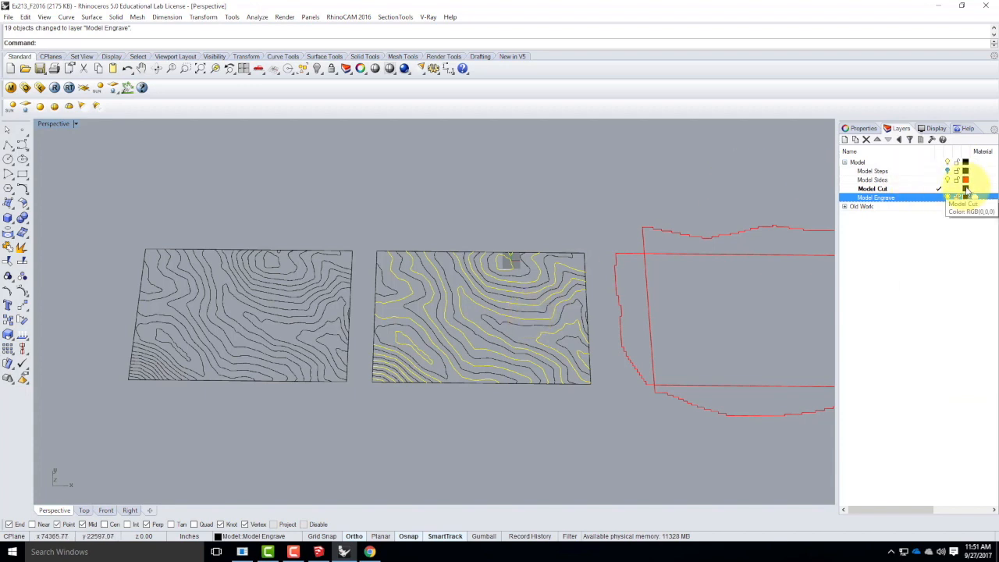
# Set the Model Cut layer color to Red and the Model Engrave layer color to Blue.
pyautogui.click(967, 190)
pyautogui.click(415, 227)
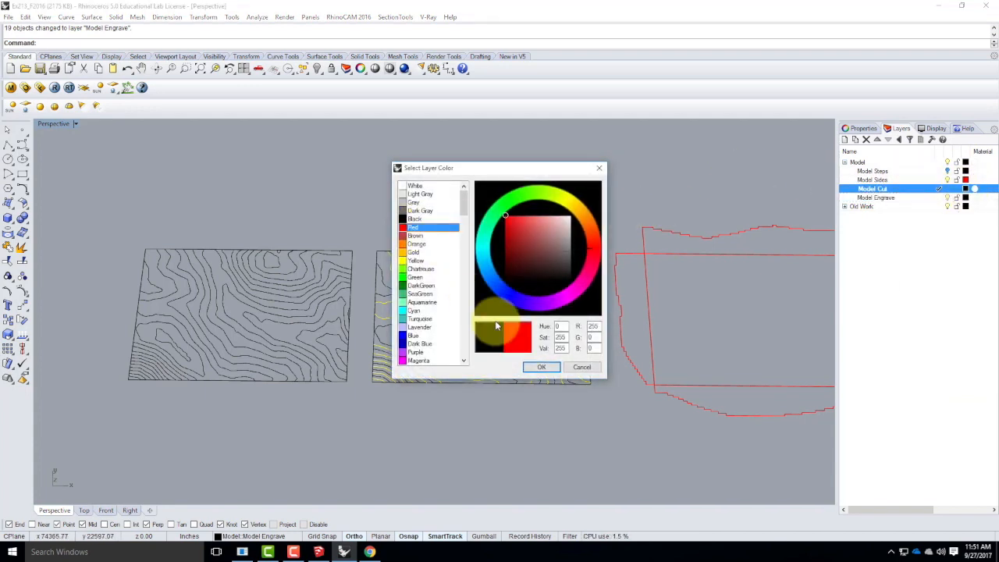
pyautogui.click(541, 367)
pyautogui.click(874, 198)
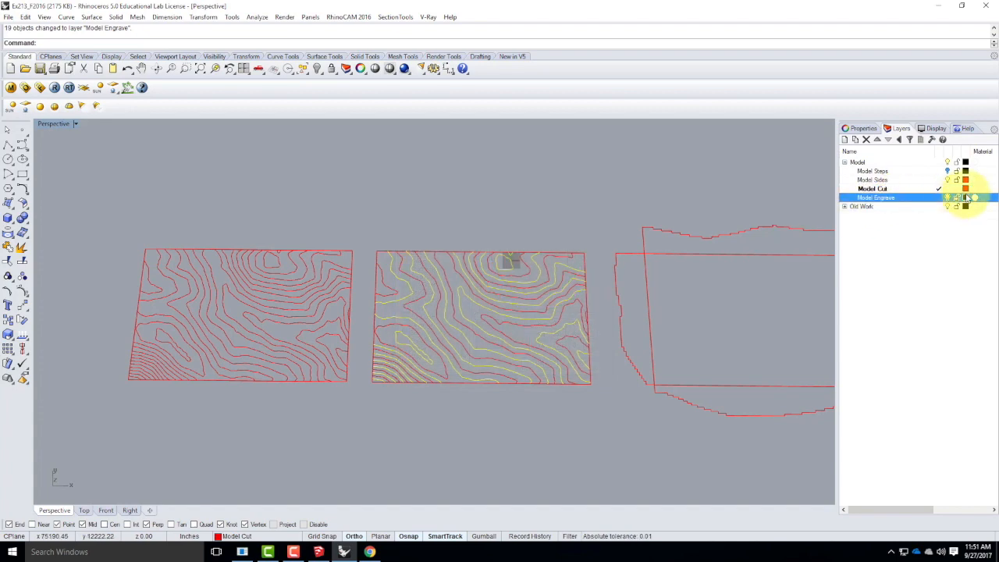
pyautogui.click(966, 198)
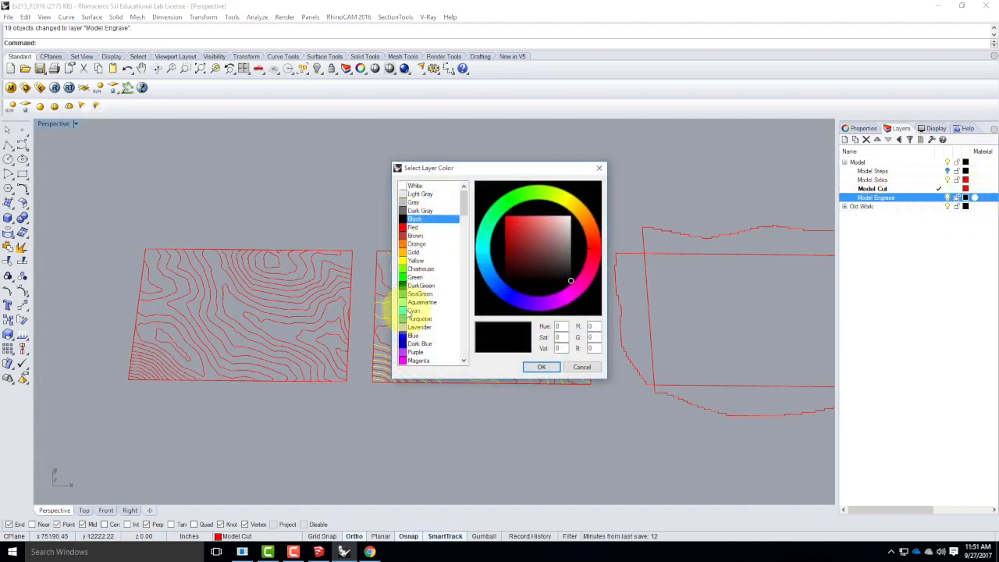
pyautogui.click(414, 335)
pyautogui.click(539, 367)
pyautogui.click(566, 203)
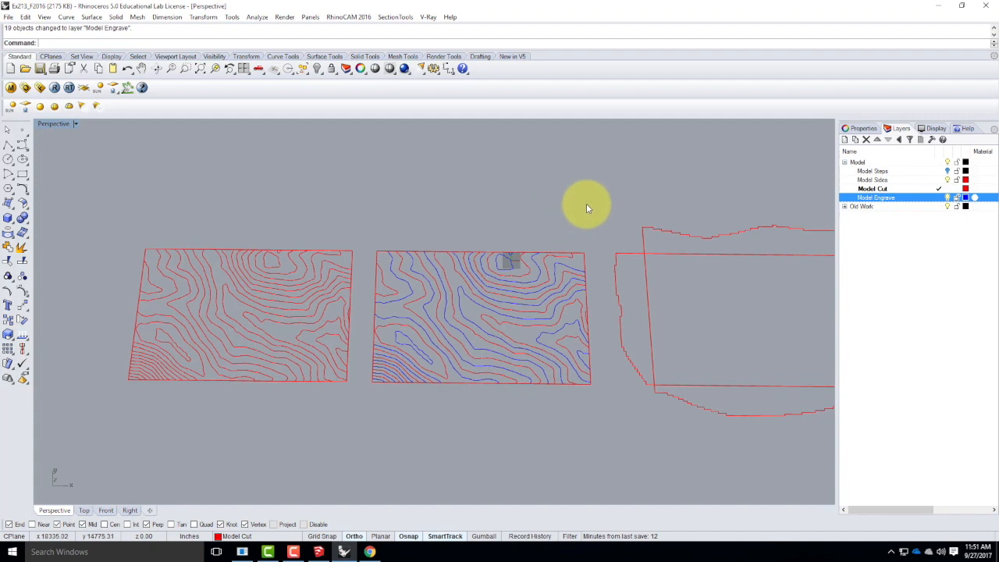
pyautogui.click(966, 197)
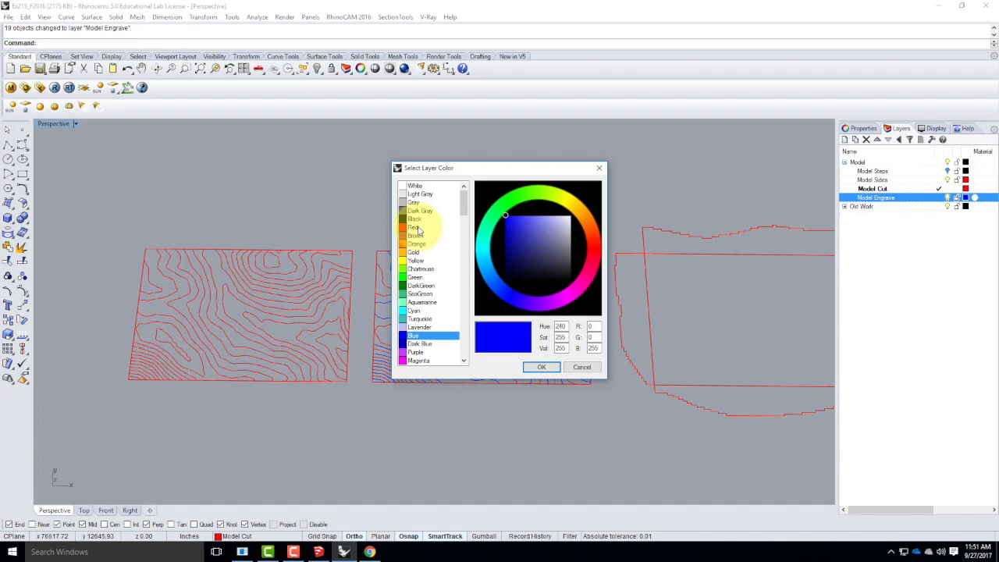
pyautogui.click(583, 367)
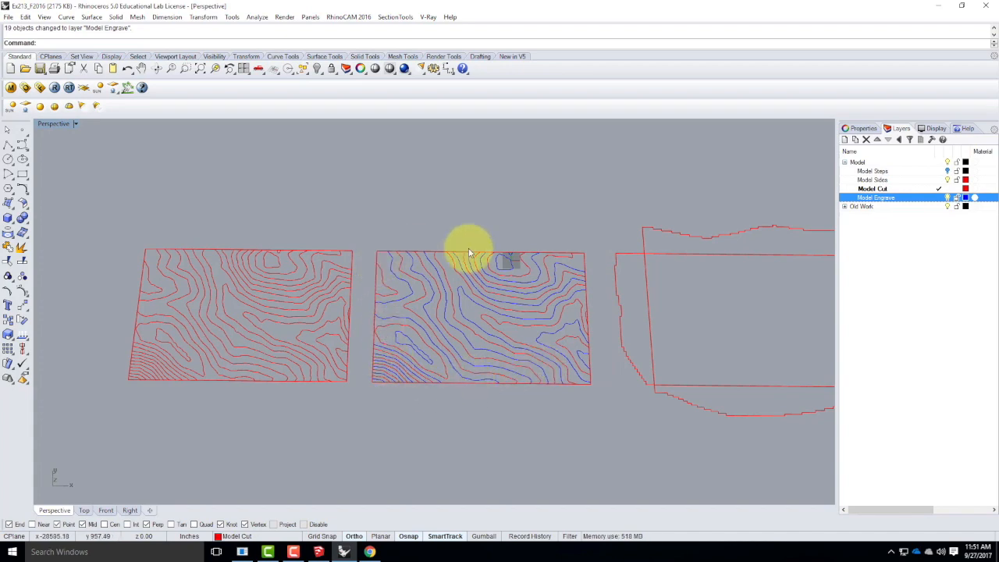
# On the copied sheet, select the opposite set of alternating contours in the steep corner, starting with the second contour from the corner.
pyautogui.scroll(5, 377, 386)
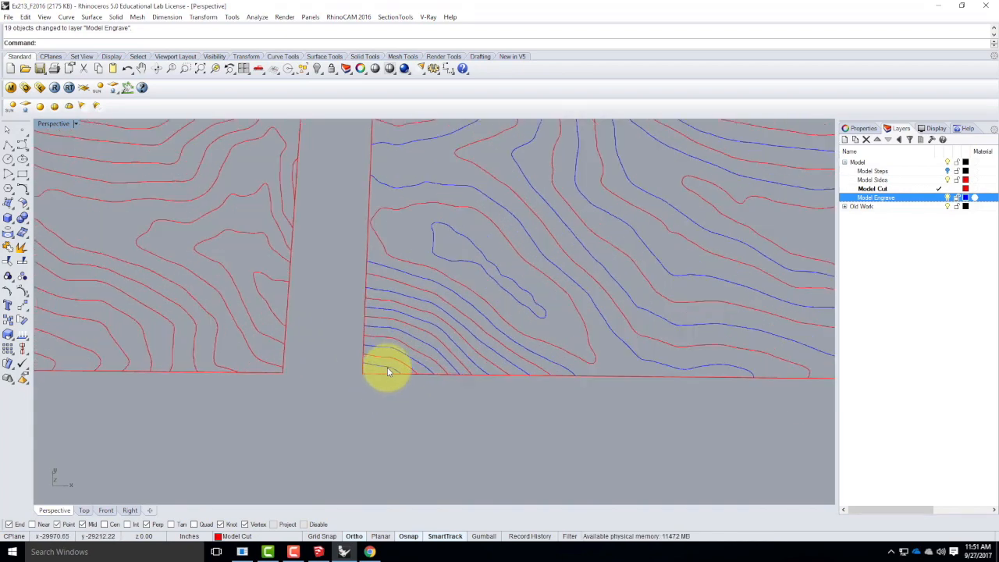
pyautogui.click(388, 372)
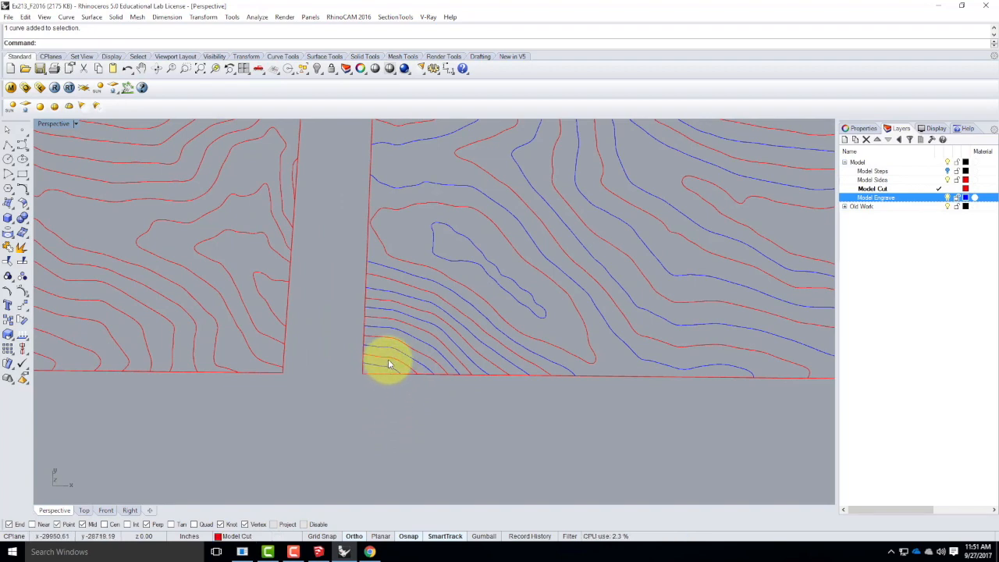
pyautogui.scroll(-5, 471, 281)
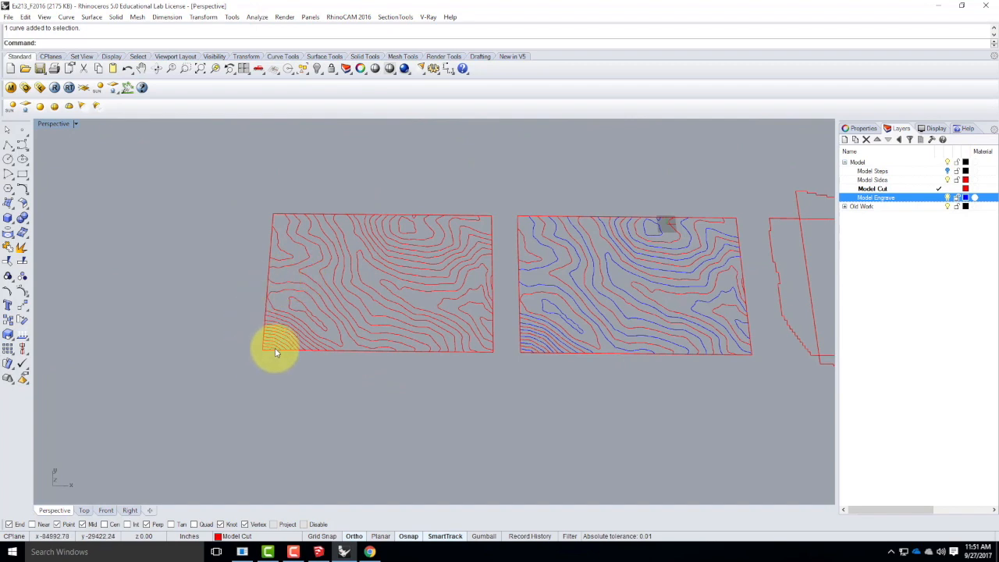
pyautogui.scroll(2, 270, 353)
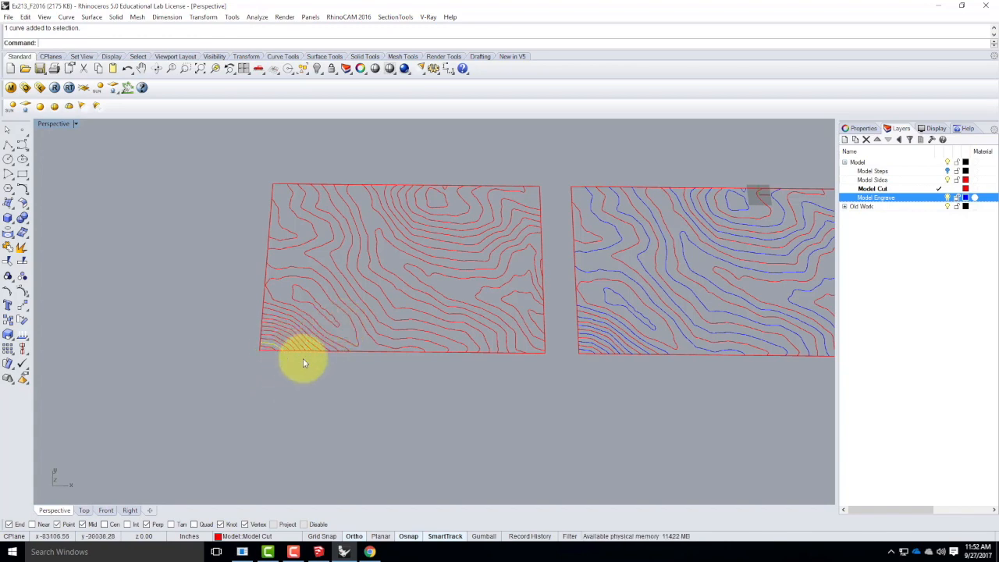
pyautogui.scroll(3, 286, 344)
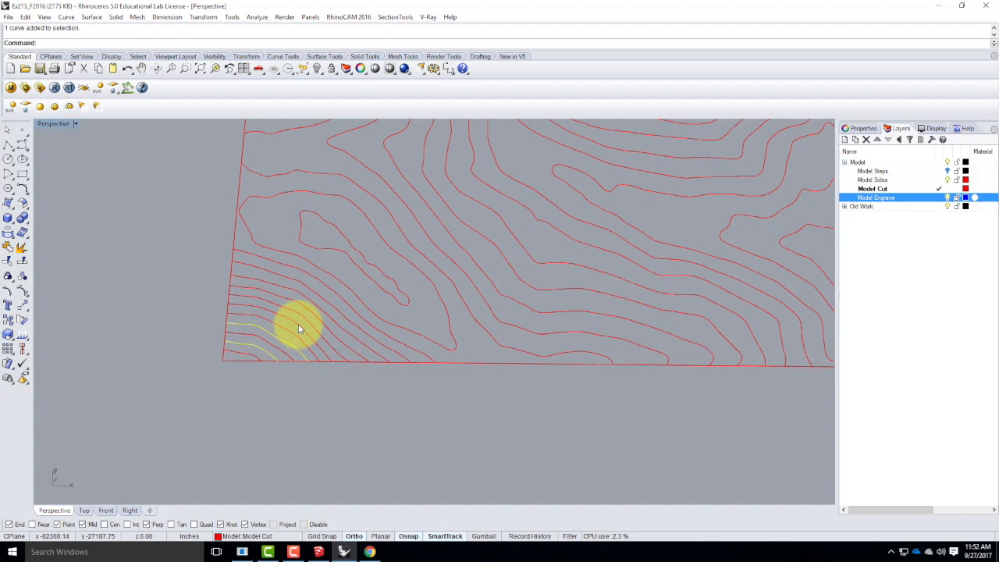
pyautogui.keyDown('shift'); pyautogui.click(298, 324); pyautogui.keyUp('shift')
pyautogui.keyDown('shift'); pyautogui.click(302, 305); pyautogui.keyUp('shift')
pyautogui.keyDown('shift'); pyautogui.click(311, 291); pyautogui.keyUp('shift')
pyautogui.keyDown('shift'); pyautogui.click(321, 267); pyautogui.keyUp('shift')
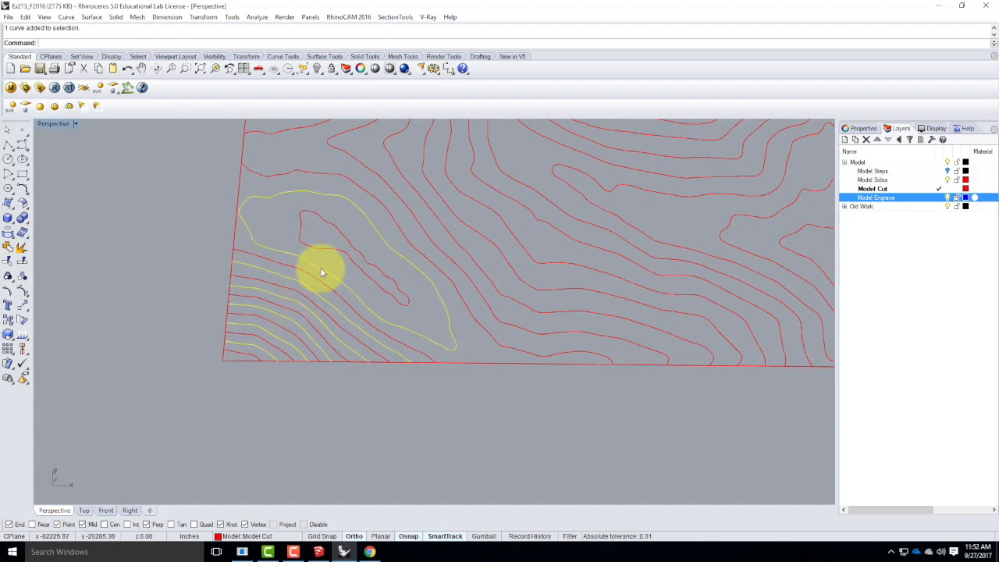
# Extend the copied sheet's selection with every other contour across the middle to the small closed-in contours at the far edge.
pyautogui.keyDown('shift'); pyautogui.click(402, 199); pyautogui.keyUp('shift')
pyautogui.keyDown('shift'); pyautogui.click(468, 196); pyautogui.keyUp('shift')
pyautogui.keyDown('shift'); pyautogui.click(501, 196); pyautogui.keyUp('shift')
pyautogui.keyDown('shift'); pyautogui.click(575, 190); pyautogui.keyUp('shift')
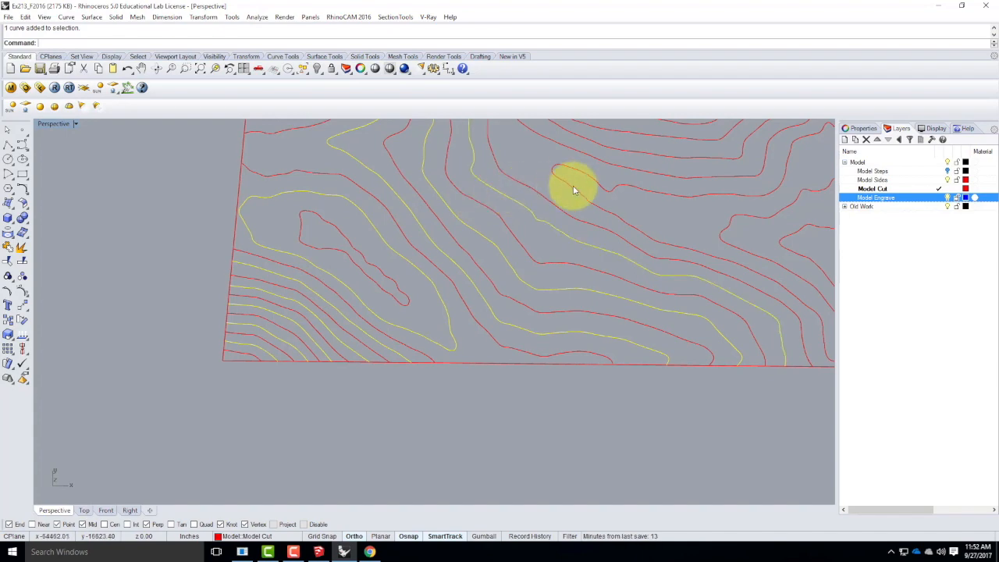
pyautogui.keyDown('shift'); pyautogui.click(735, 232); pyautogui.keyUp('shift')
pyautogui.keyDown('shift'); pyautogui.click(796, 251); pyautogui.keyUp('shift')
# Extend the copied sheet's selection with the remaining alternate contours up the slope to the ring just outside the innermost summit contour.
pyautogui.scroll(-2, 606, 289)
pyautogui.scroll(1, 413, 317)
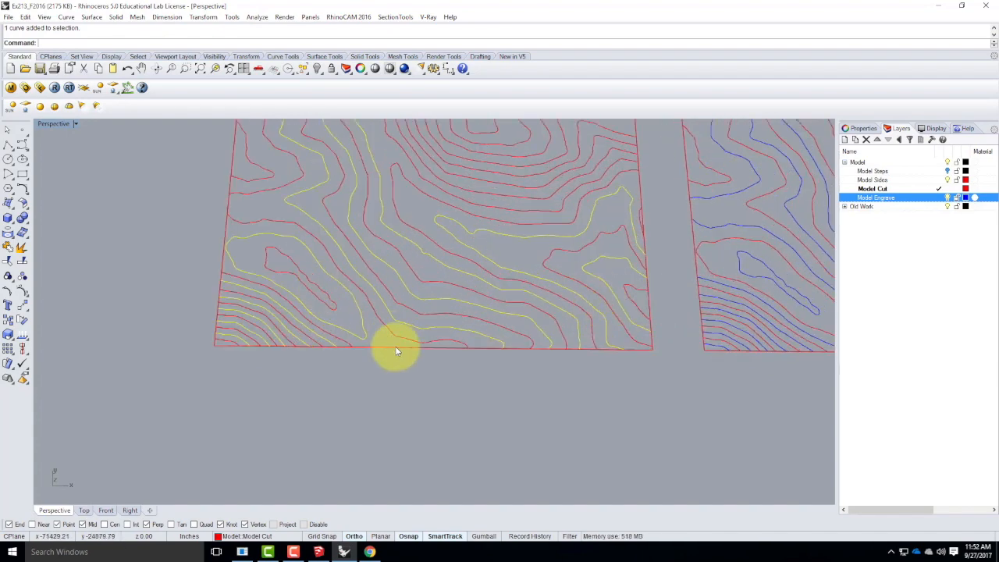
pyautogui.scroll(-4, 395, 346)
pyautogui.scroll(6, 314, 245)
pyautogui.keyDown('shift'); pyautogui.click(295, 228); pyautogui.keyUp('shift')
pyautogui.scroll(-3, 397, 232)
pyautogui.scroll(5, 397, 295)
pyautogui.keyDown('shift'); pyautogui.click(412, 288); pyautogui.keyUp('shift')
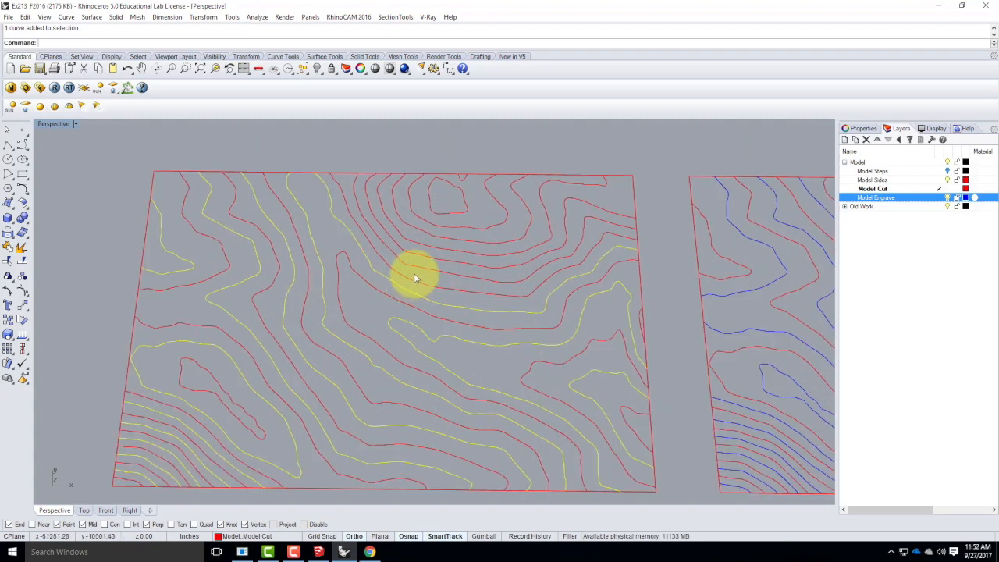
pyautogui.keyDown('shift'); pyautogui.click(420, 259); pyautogui.keyUp('shift')
pyautogui.keyDown('shift'); pyautogui.click(435, 236); pyautogui.keyUp('shift')
pyautogui.keyDown('shift'); pyautogui.click(443, 227); pyautogui.keyUp('shift')
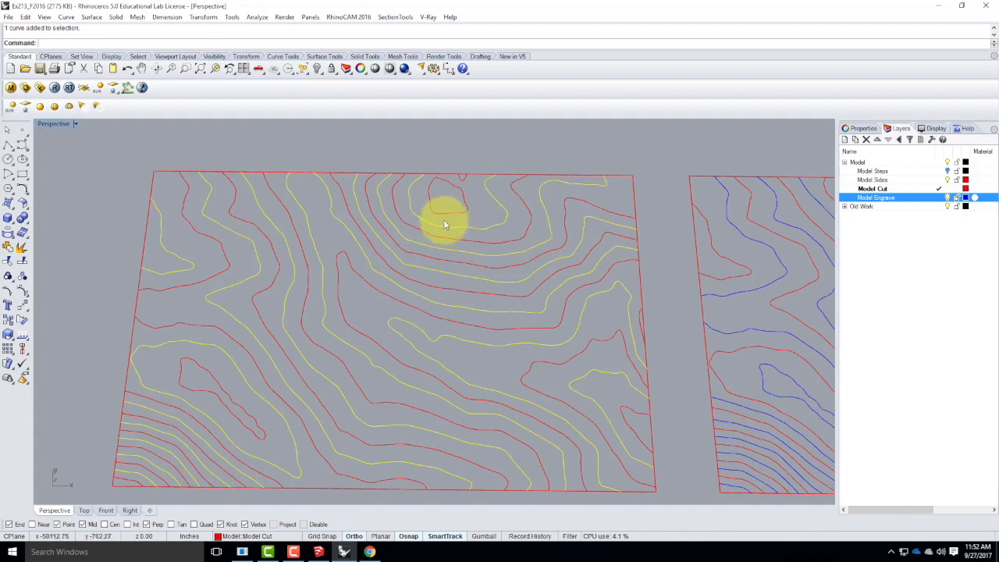
# Move the copied sheet's selected alternate contours onto the Model Engrave layer and clear the selection.
pyautogui.scroll(-3, 420, 214)
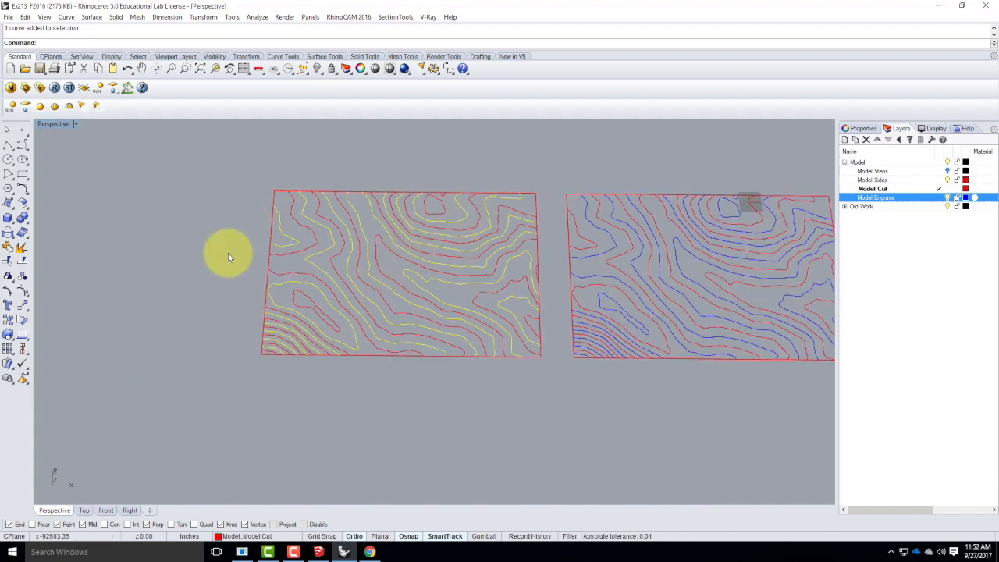
pyautogui.rightClick(870, 198)
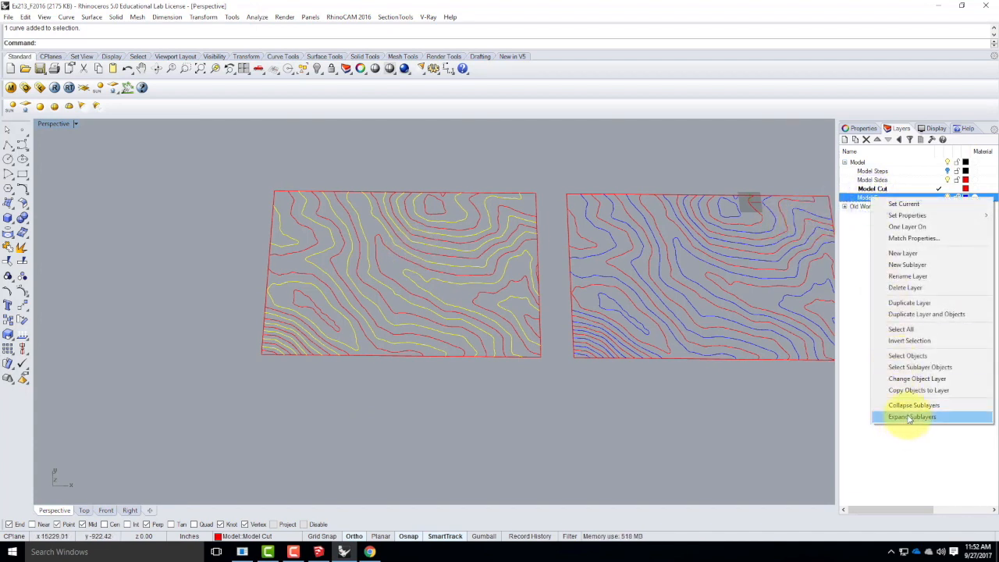
pyautogui.click(918, 379)
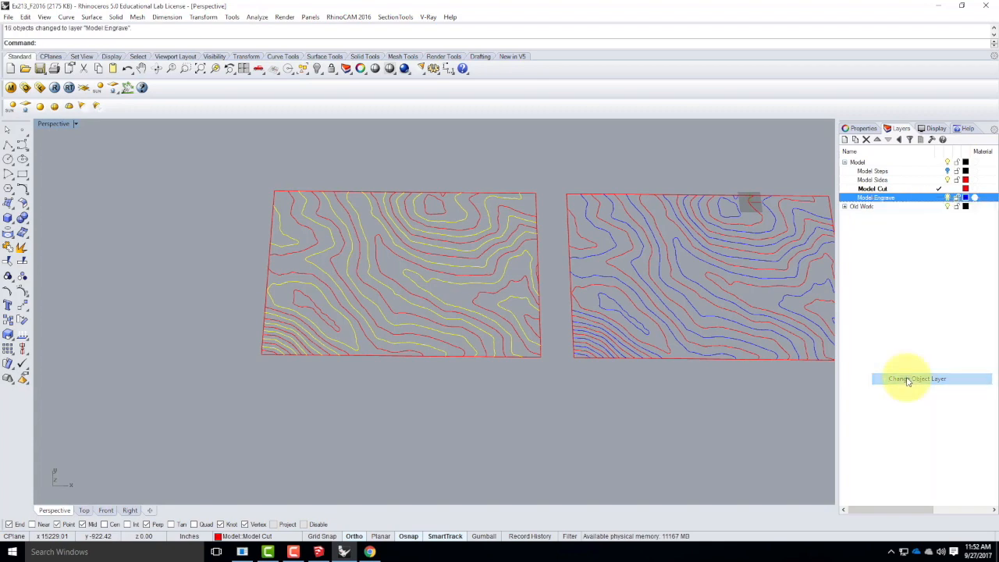
pyautogui.click(580, 405)
pyautogui.scroll(-1, 305, 397)
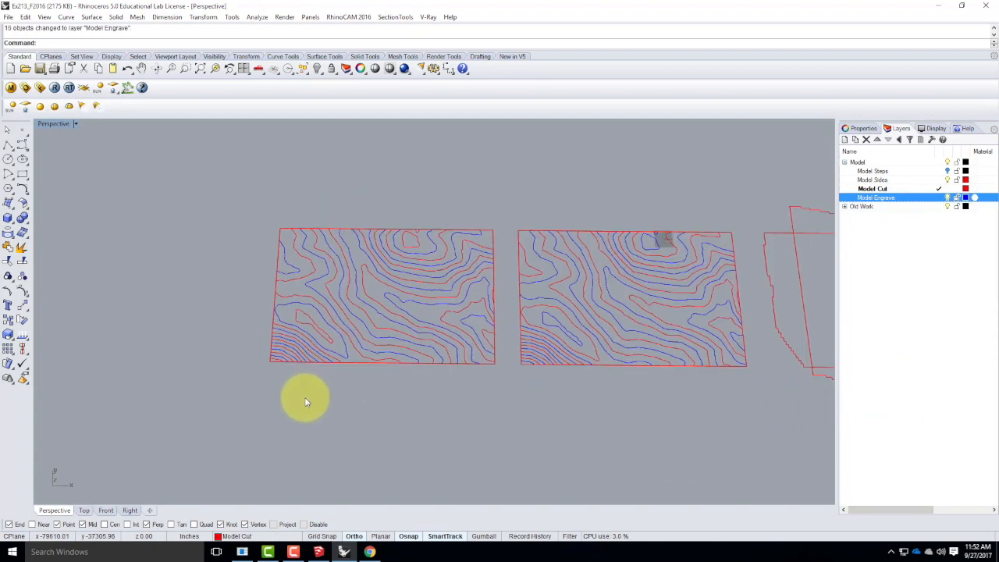
pyautogui.scroll(1, 678, 322)
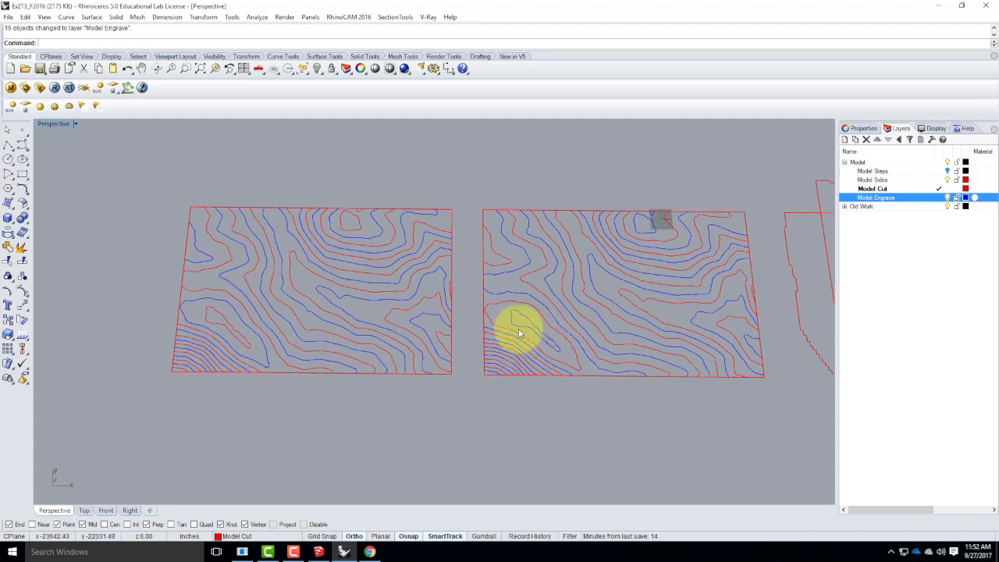
pyautogui.scroll(-2, 242, 334)
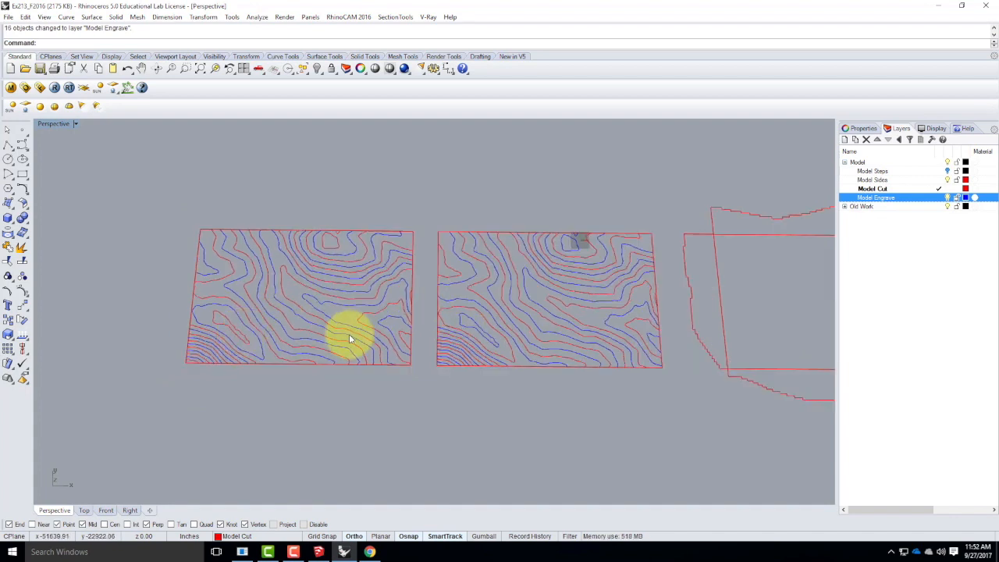
pyautogui.scroll(2, 349, 334)
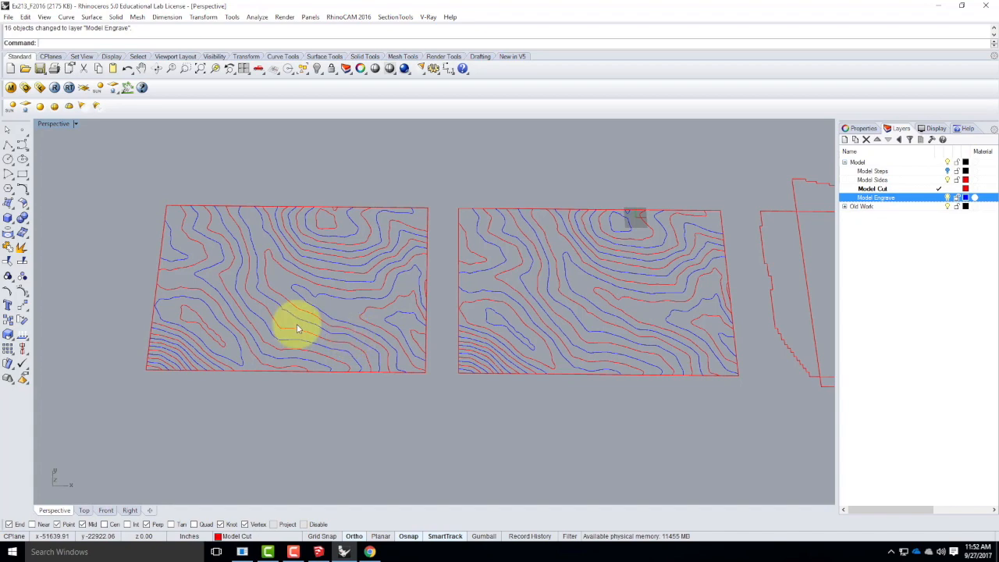
pyautogui.scroll(2, 165, 367)
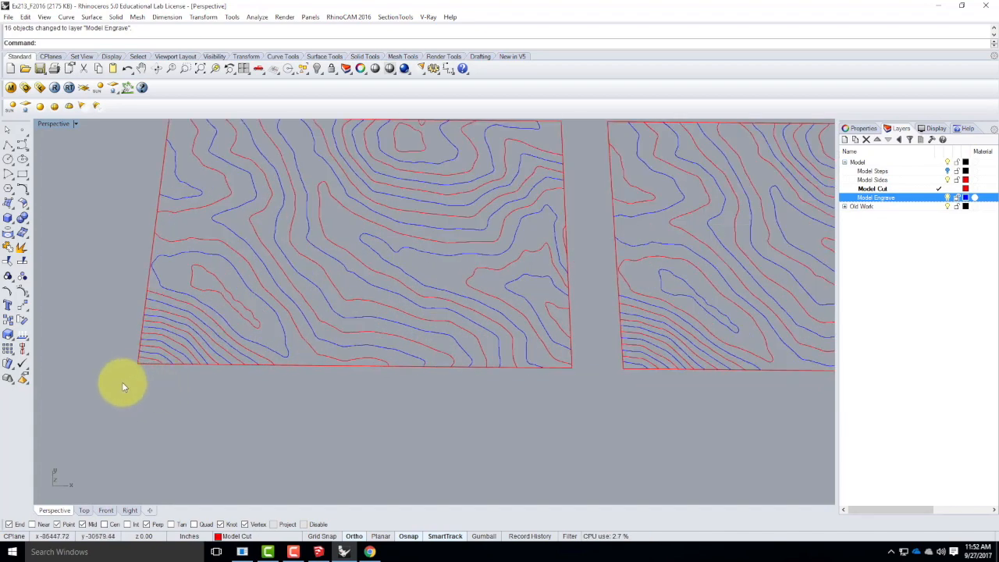
pyautogui.scroll(-2, 129, 383)
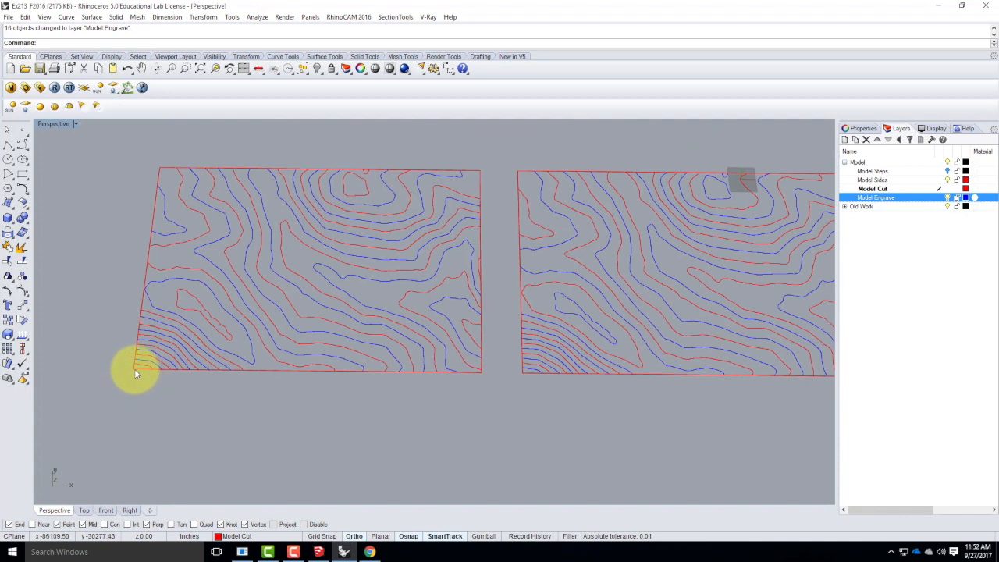
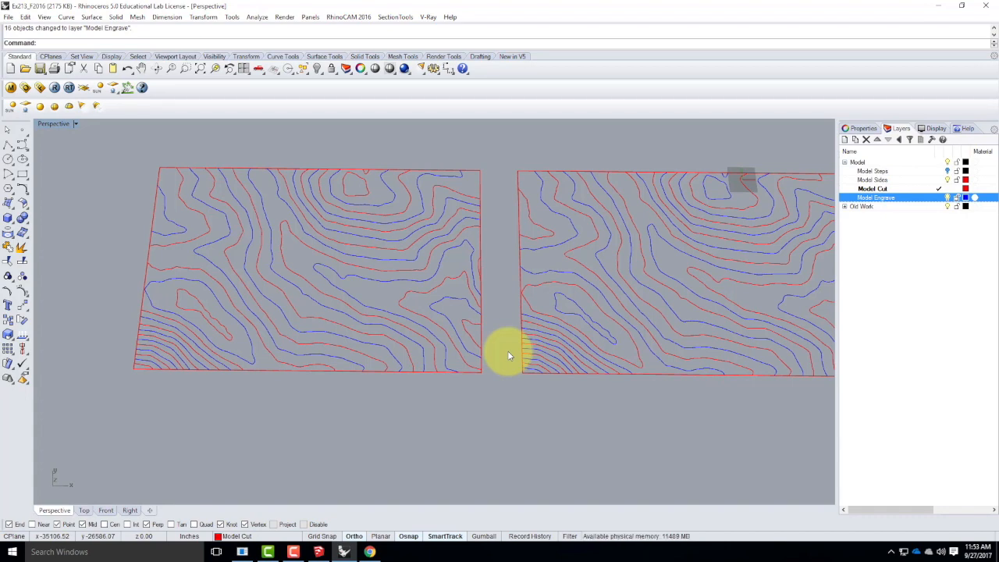
# Inspect the flattened sides by selecting the upper side profile and the adjoining left side profile in turn.
pyautogui.scroll(-4, 223, 307)
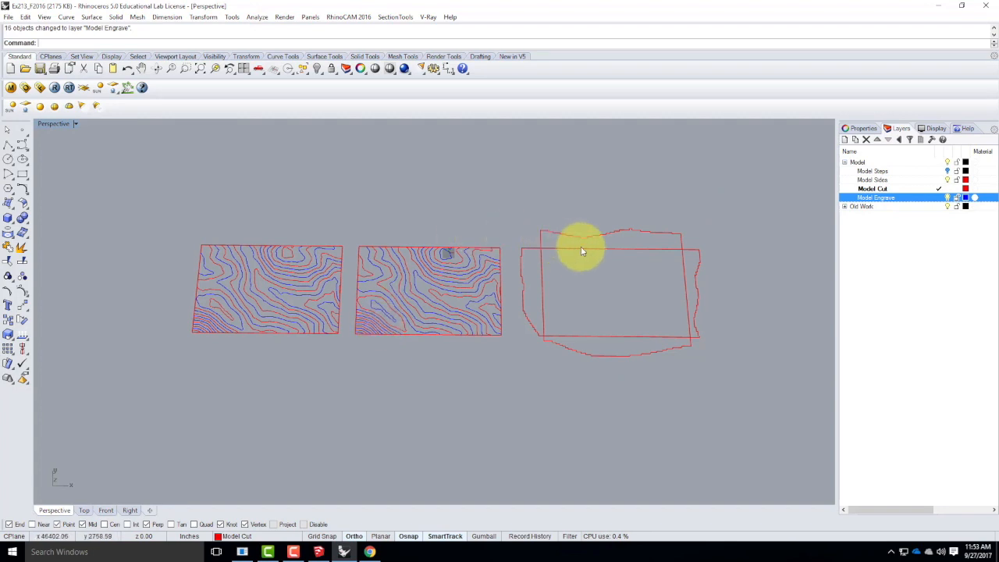
pyautogui.scroll(4, 694, 251)
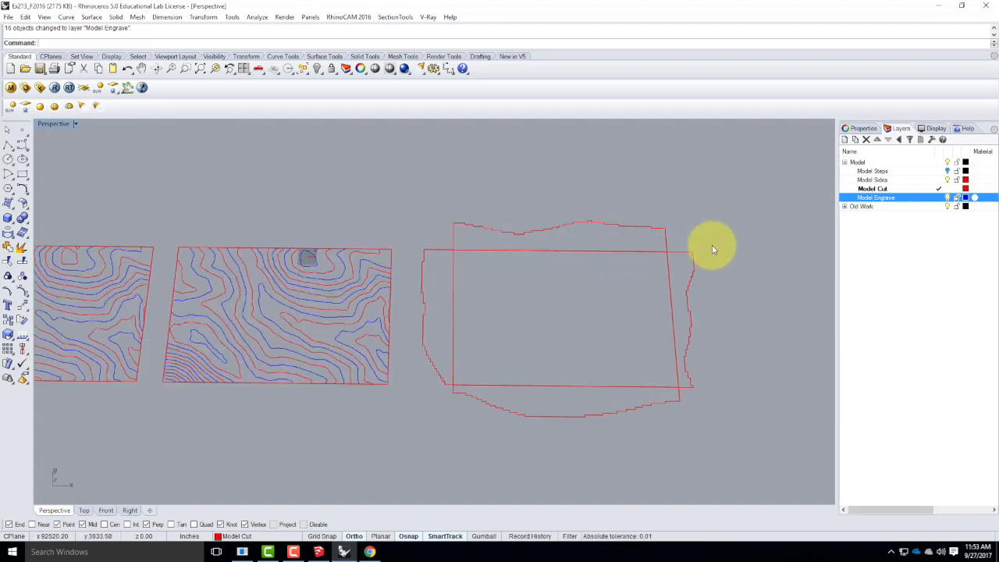
pyautogui.click(616, 255)
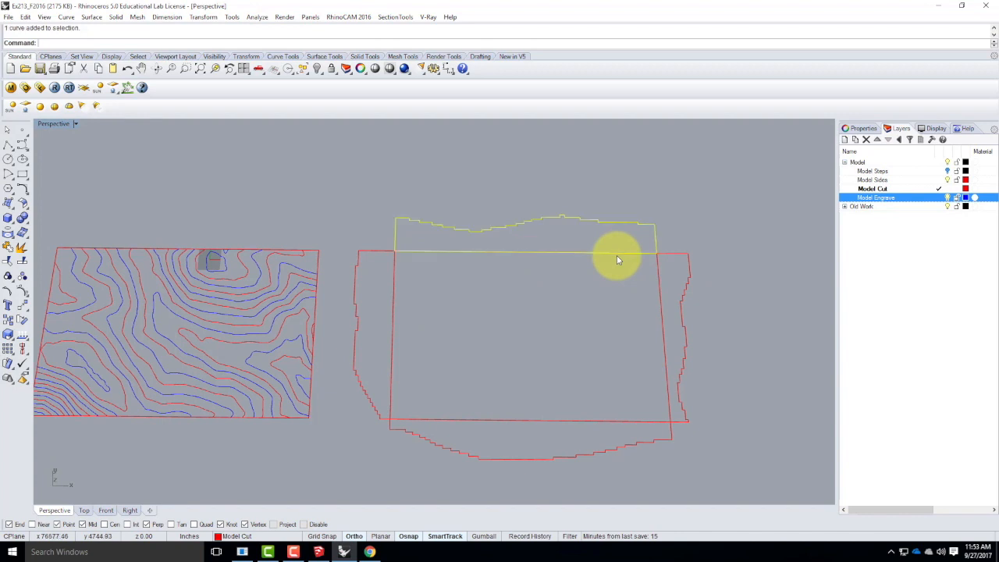
pyautogui.click(528, 275)
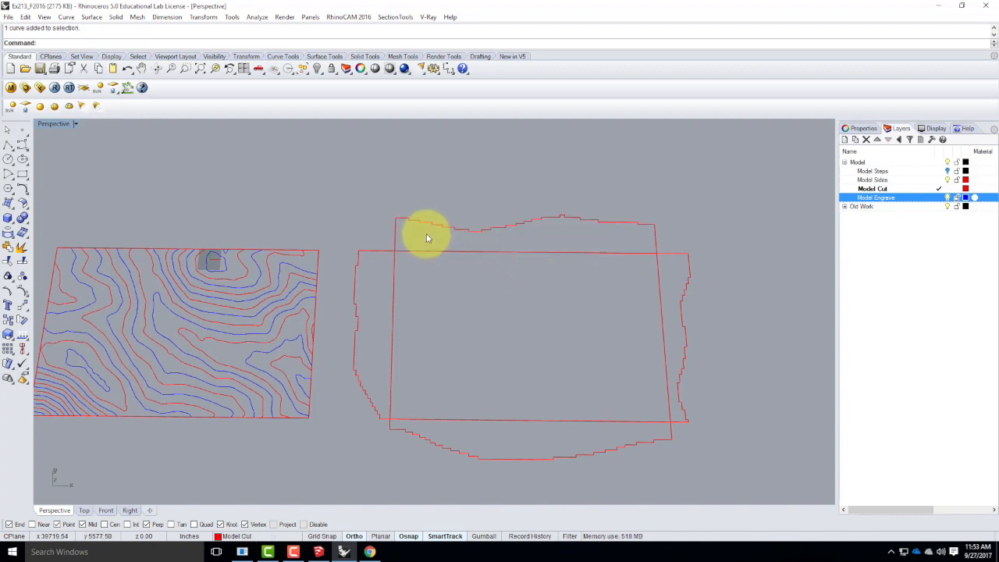
pyautogui.click(396, 226)
pyautogui.click(395, 273)
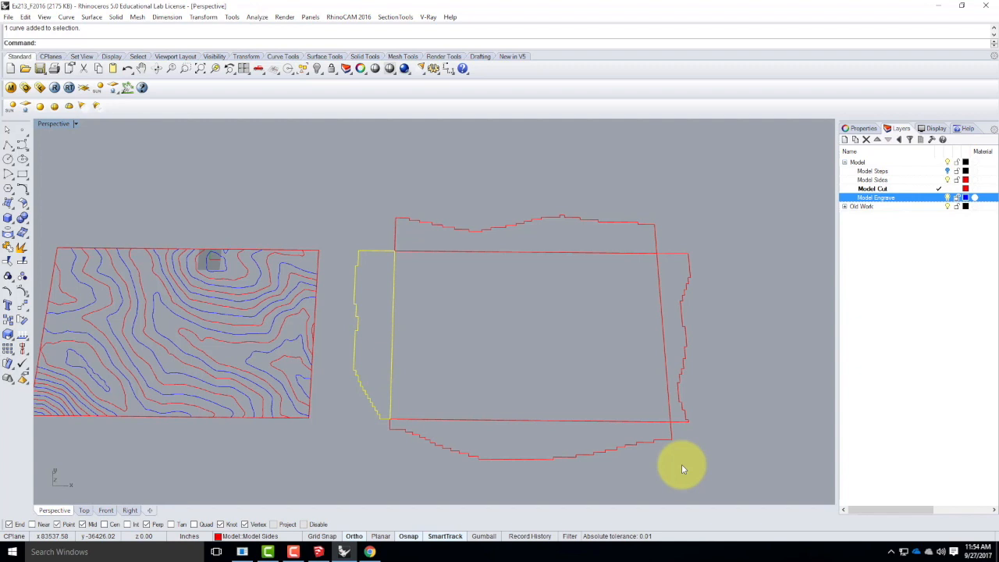
# Scale both contour sheets and all flattened sides together from the upper side profile's base corner, making its base edge 17" long.
pyautogui.scroll(-4, 721, 332)
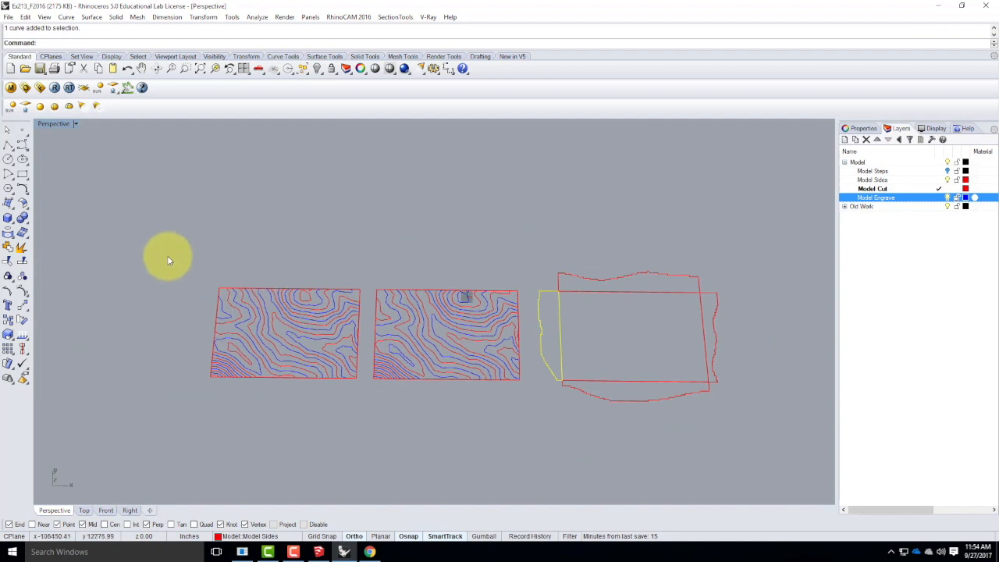
pyautogui.moveTo(172, 224); pyautogui.dragTo(761, 449)
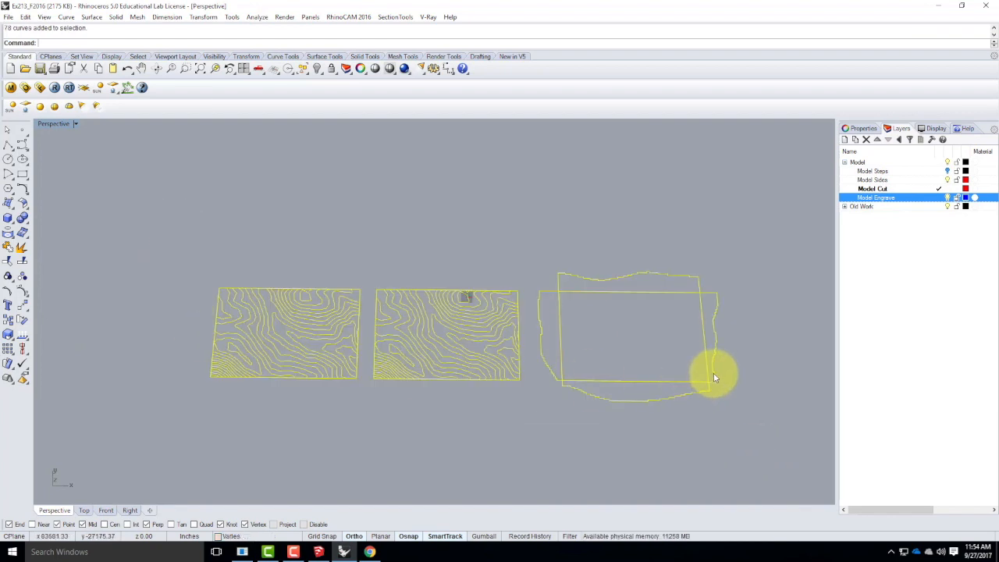
pyautogui.write('Scale')
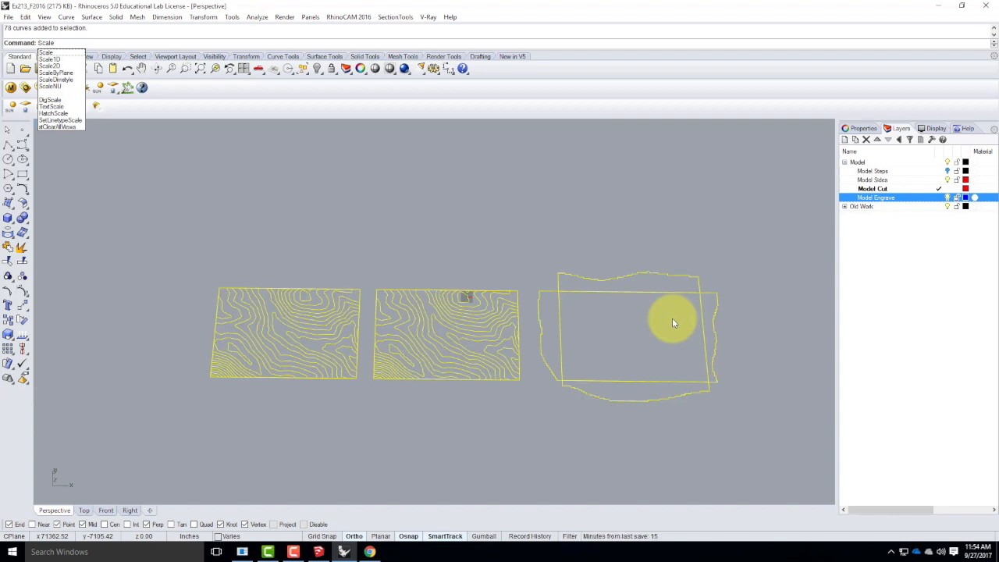
pyautogui.press('Return')
pyautogui.scroll(-3, 468, 348)
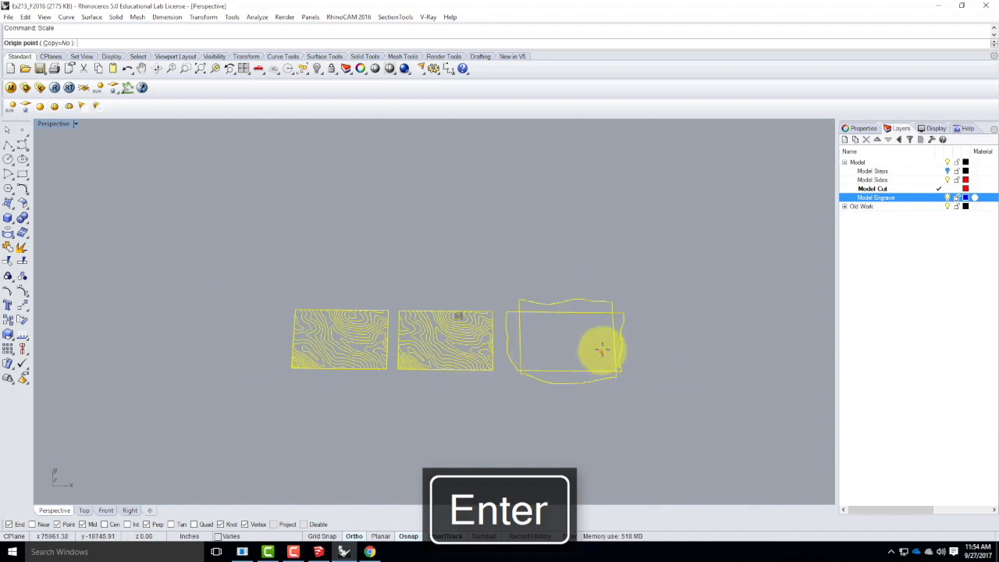
pyautogui.scroll(5, 602, 352)
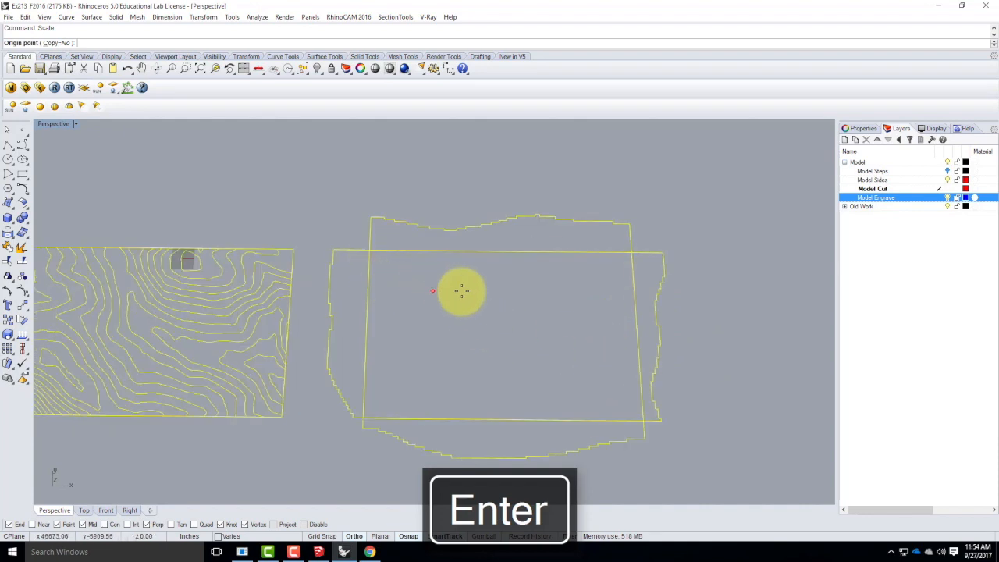
pyautogui.scroll(-3, 441, 284)
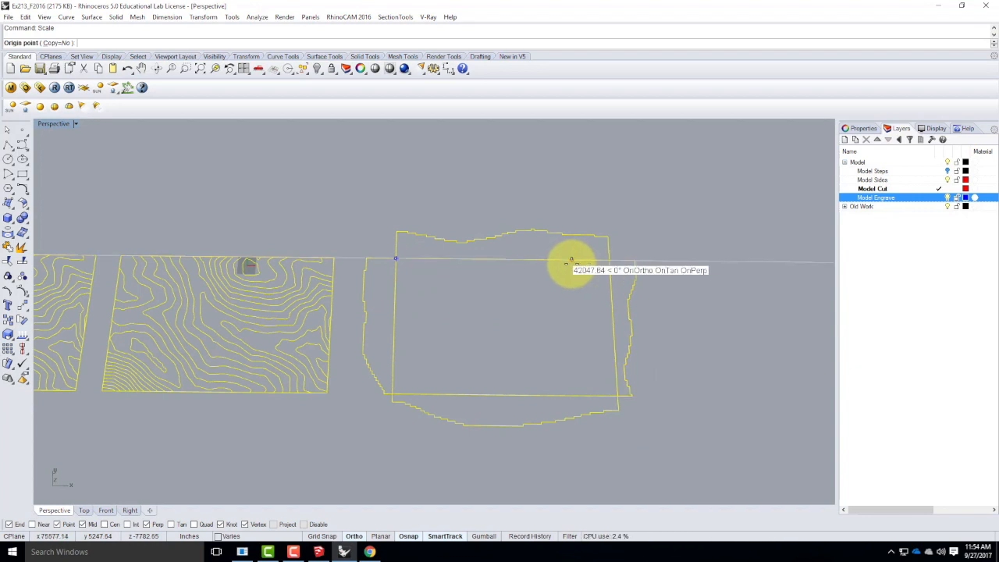
pyautogui.click(395, 259)
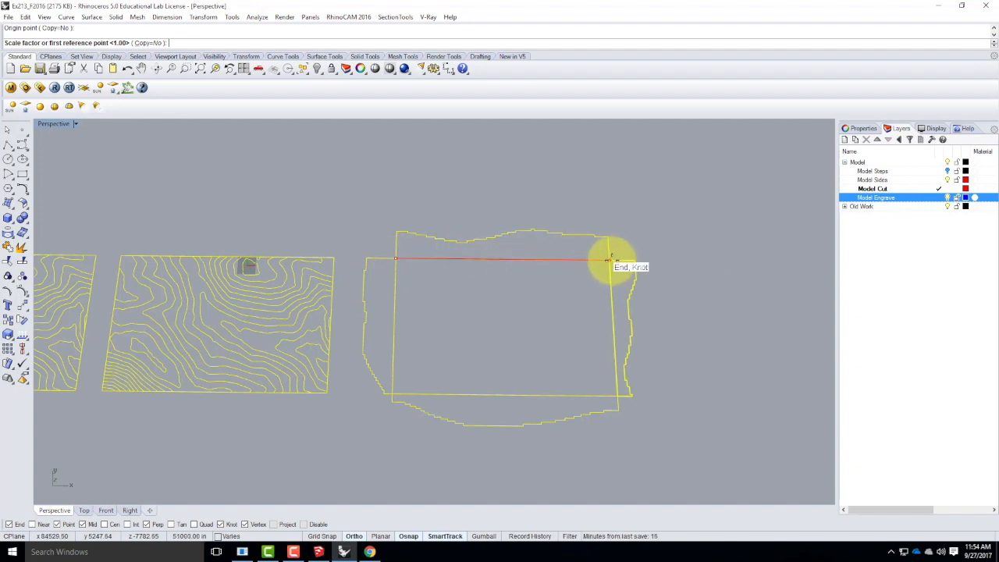
pyautogui.click(609, 259)
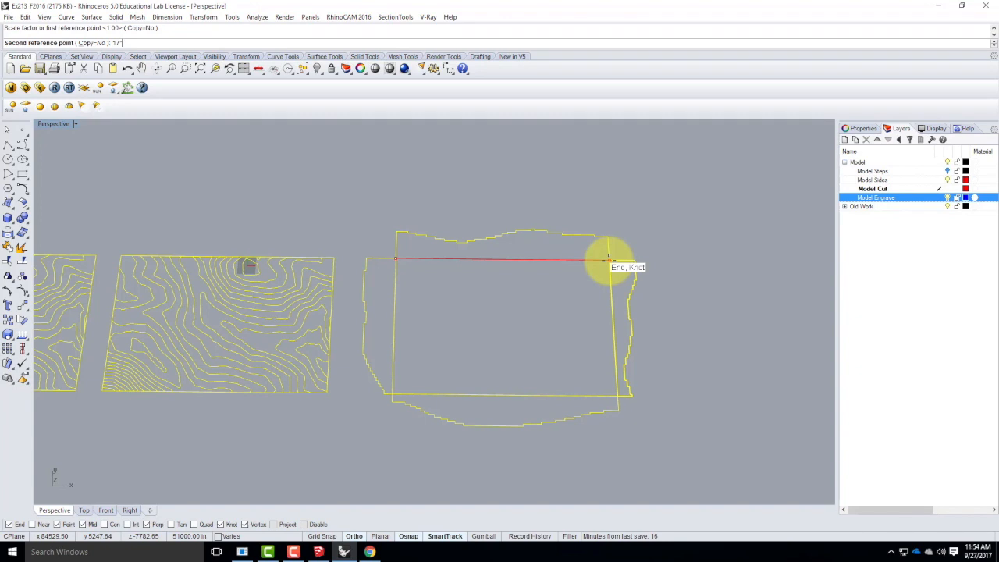
pyautogui.press('Return')
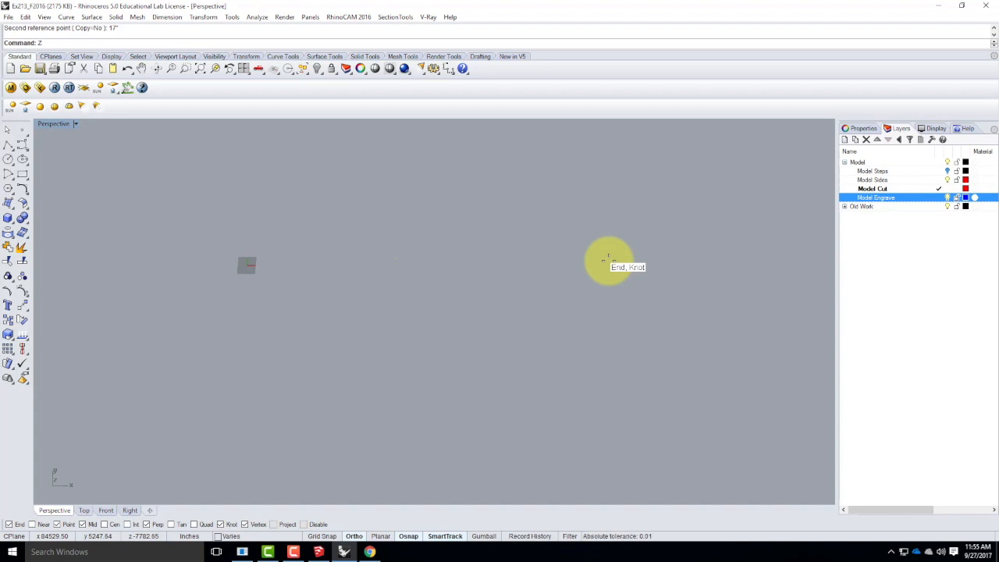
# Zoom to the selected scaled curves and clear the selection.
pyautogui.press('Return')
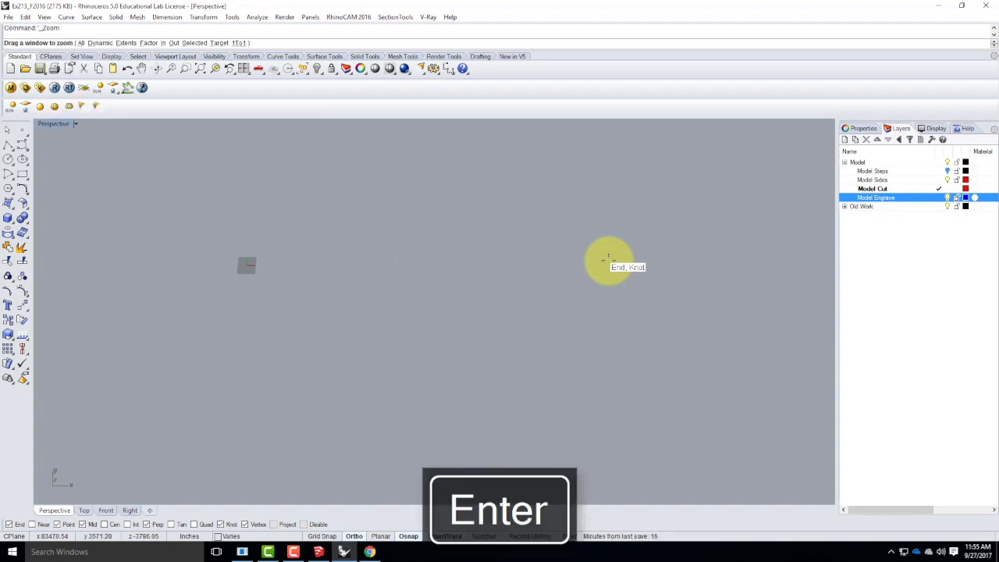
pyautogui.write('e')
pyautogui.press('Return')
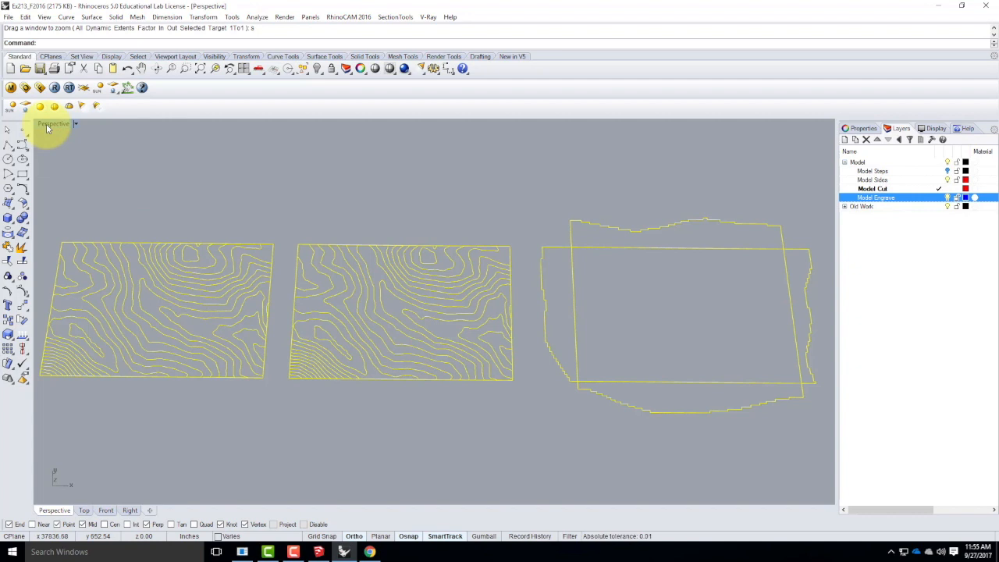
pyautogui.click(343, 172)
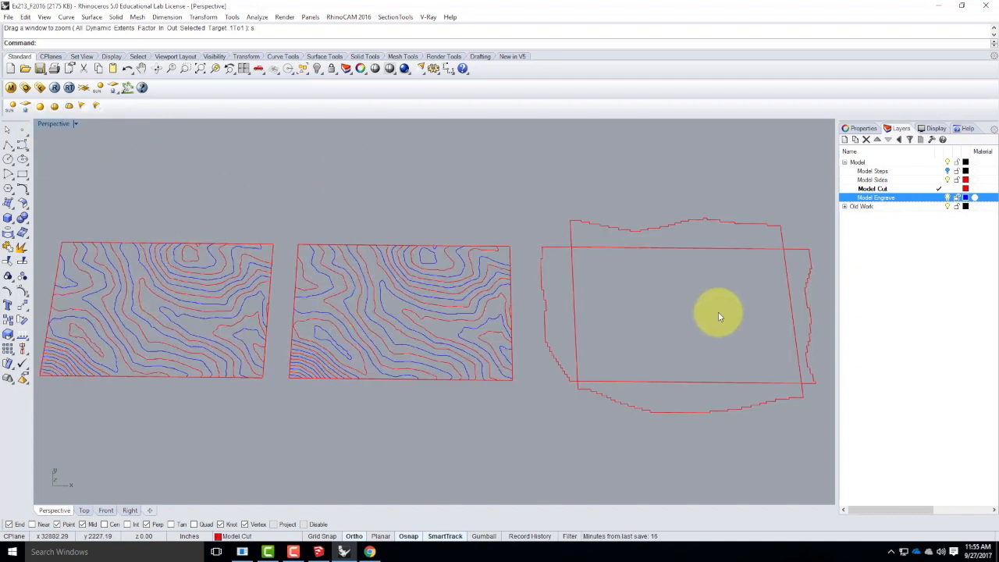
pyautogui.scroll(-5, 396, 370)
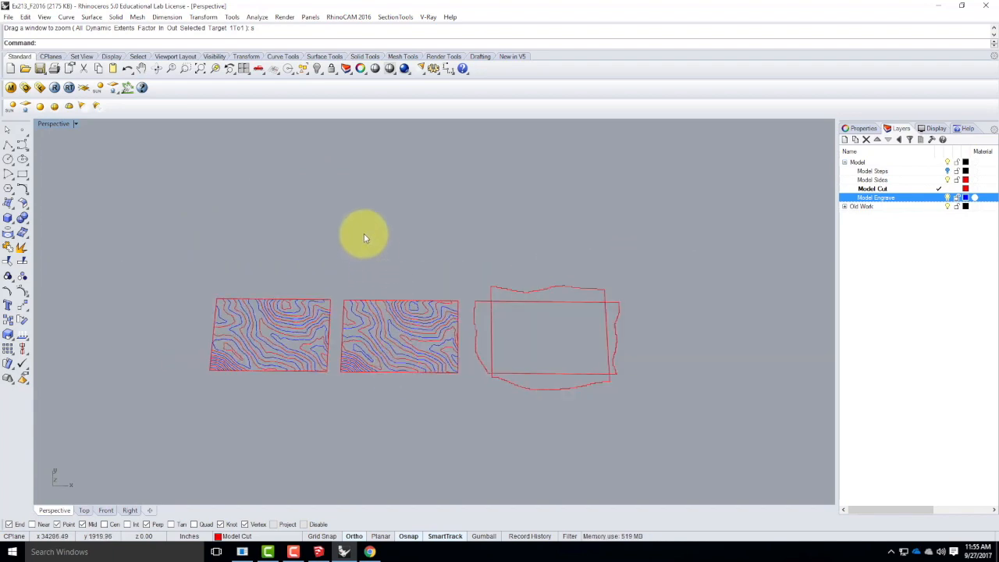
pyautogui.scroll(5, 363, 233)
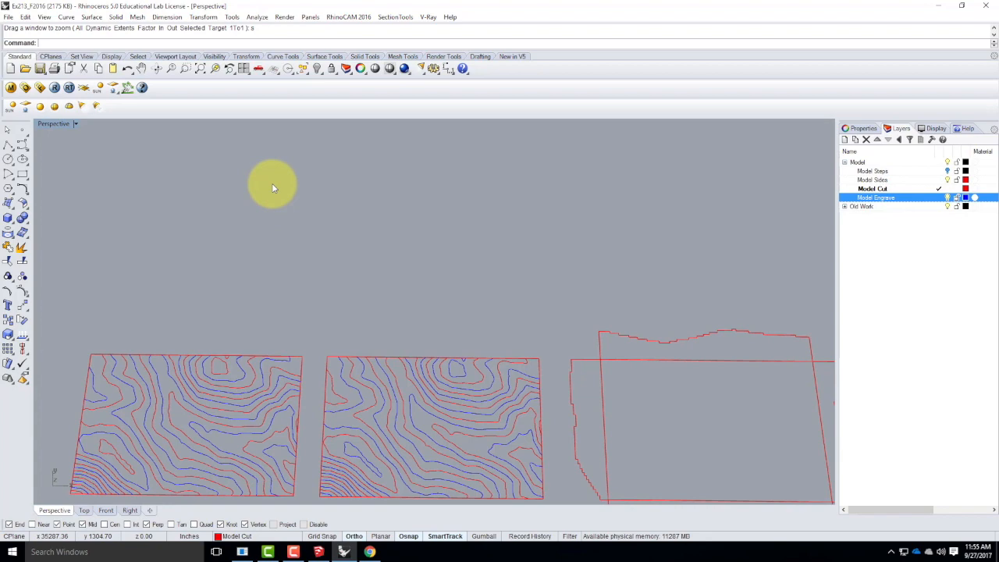
pyautogui.scroll(-3, 225, 175)
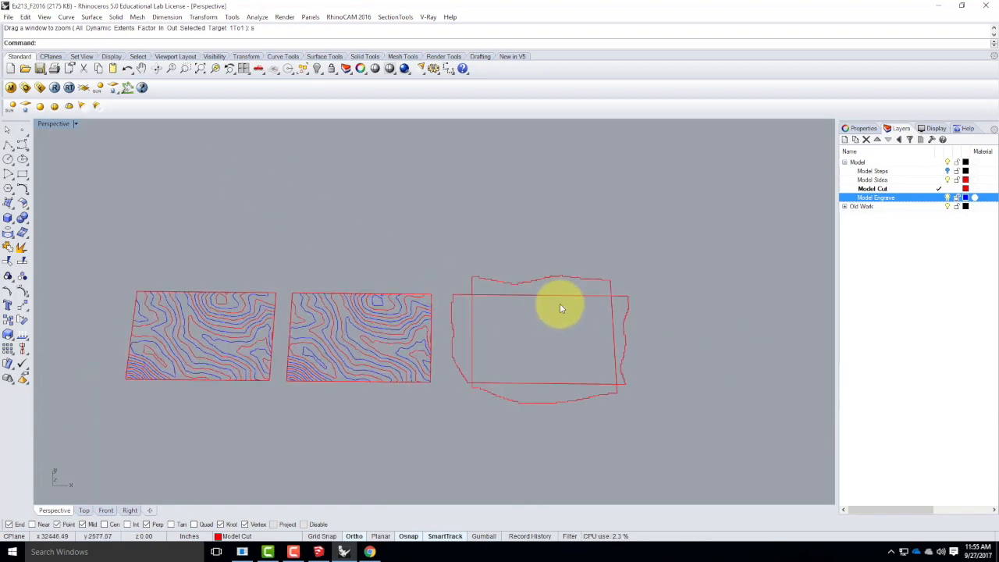
pyautogui.scroll(5, 559, 303)
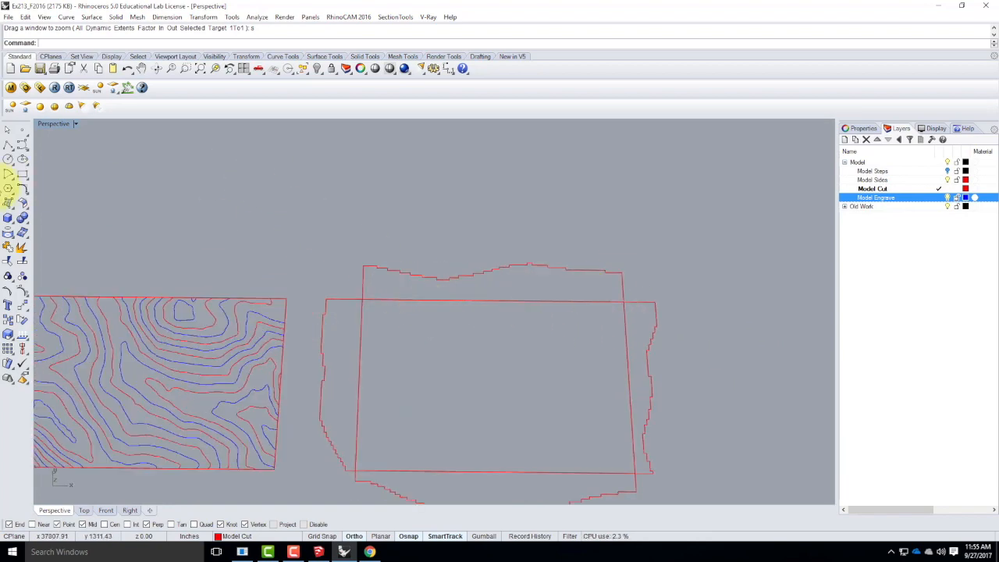
pyautogui.click(8, 146)
pyautogui.scroll(5, 365, 265)
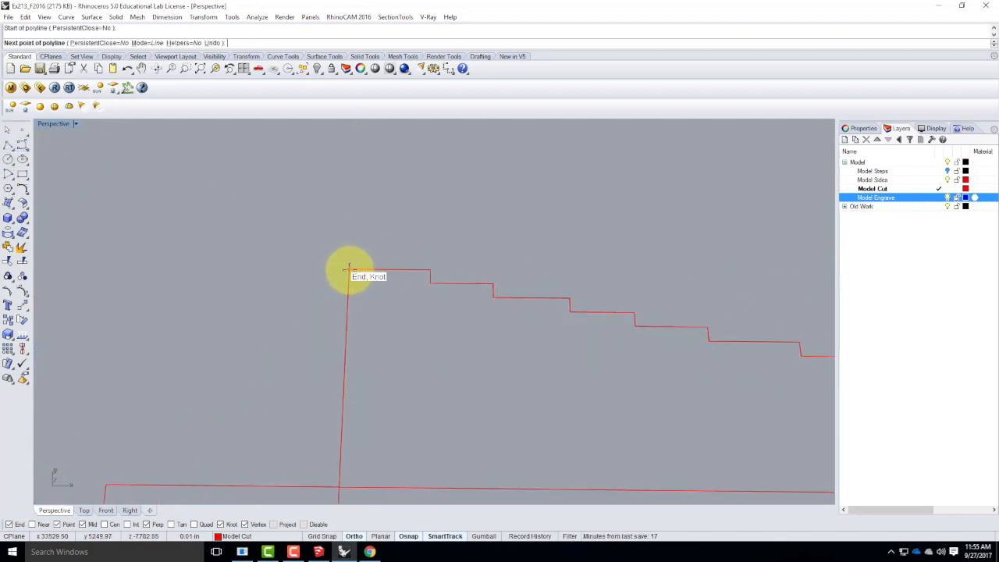
pyautogui.click(349, 270)
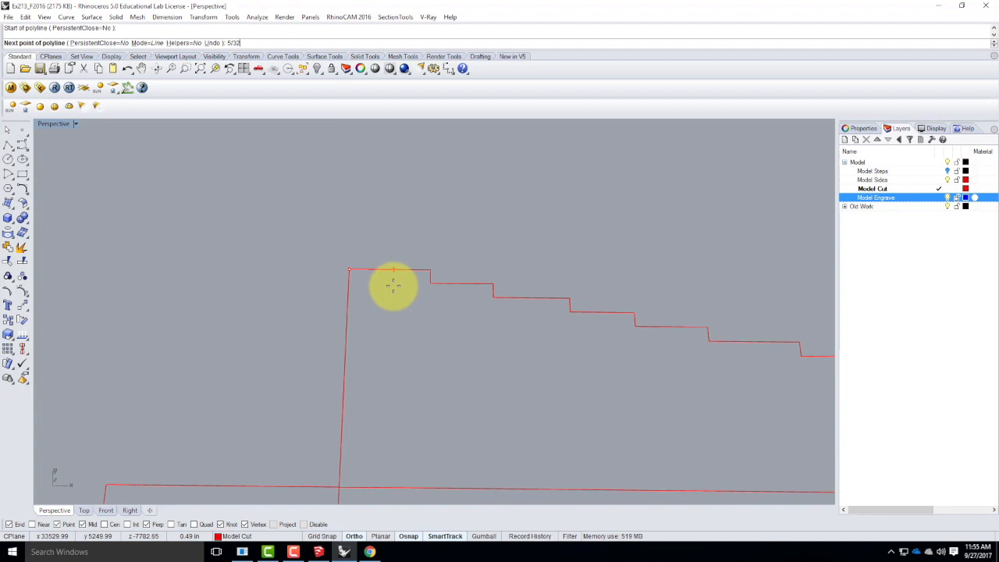
pyautogui.press('Return')
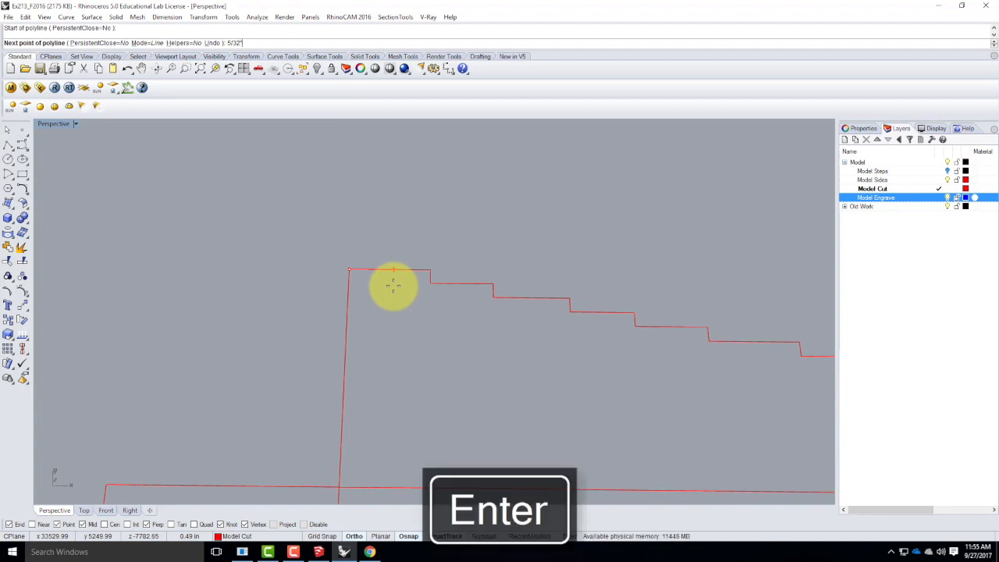
pyautogui.scroll(-2, 392, 257)
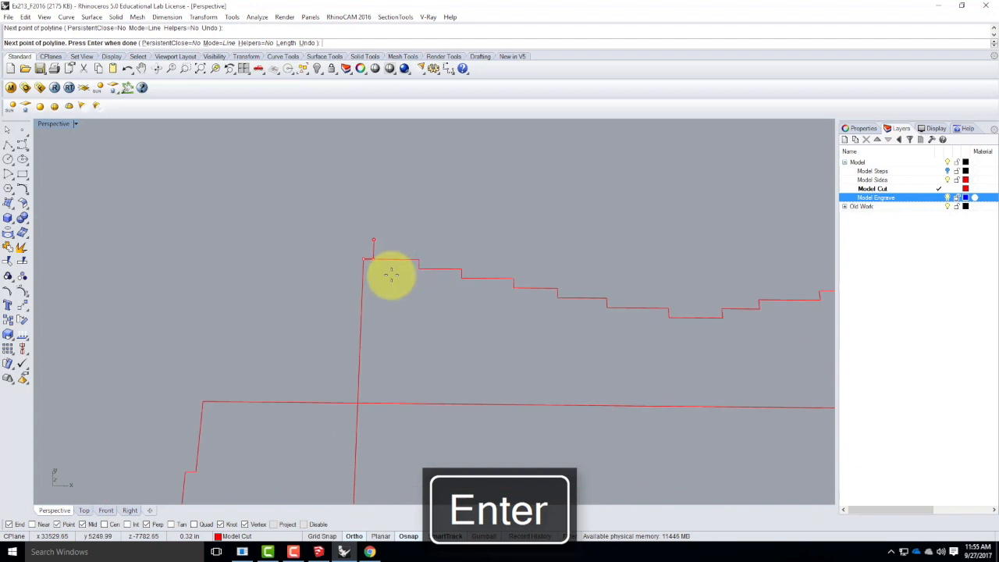
pyautogui.press('Escape')
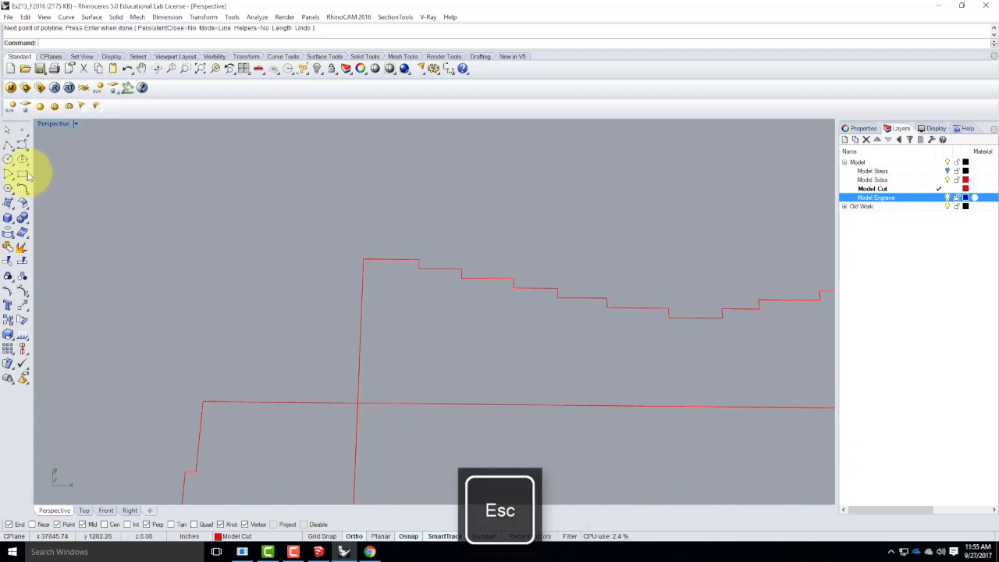
# Draw a line 5/32" in from the left end of the upper side profile, running from its stepped edge to its base.
pyautogui.click(8, 145)
pyautogui.scroll(2, 366, 243)
pyautogui.scroll(1, 366, 243)
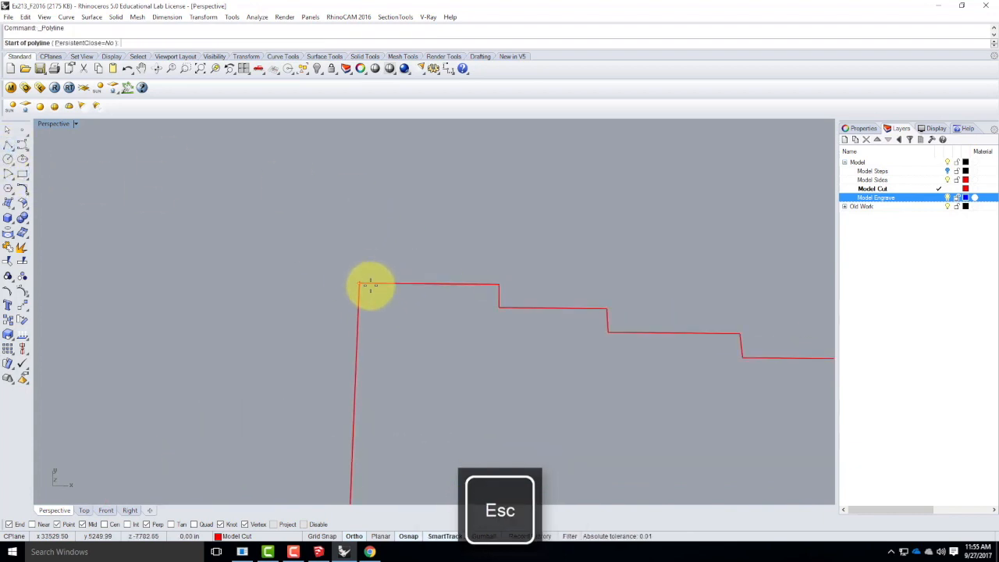
pyautogui.write('5/32')
pyautogui.press('Return')
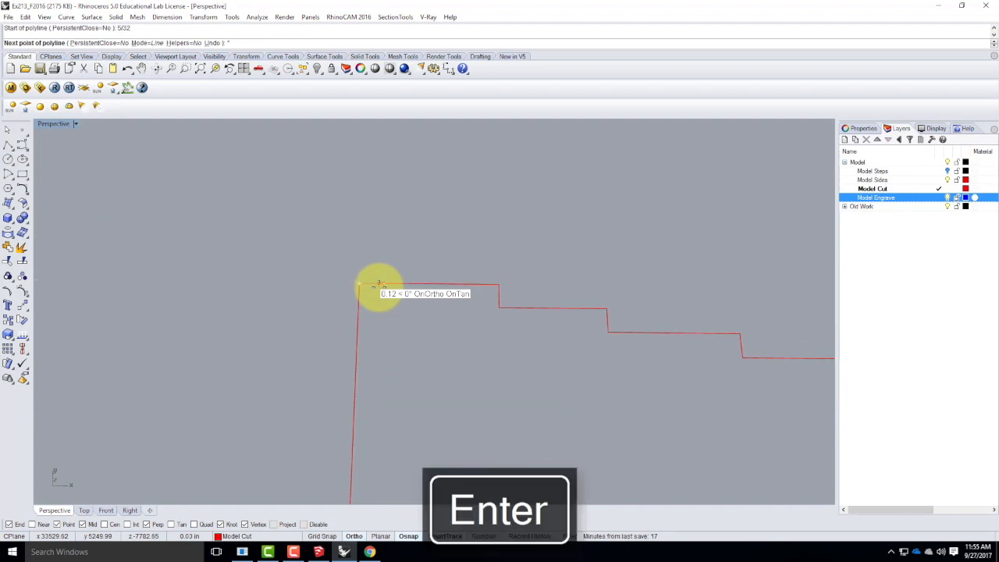
pyautogui.press('BackSpace')
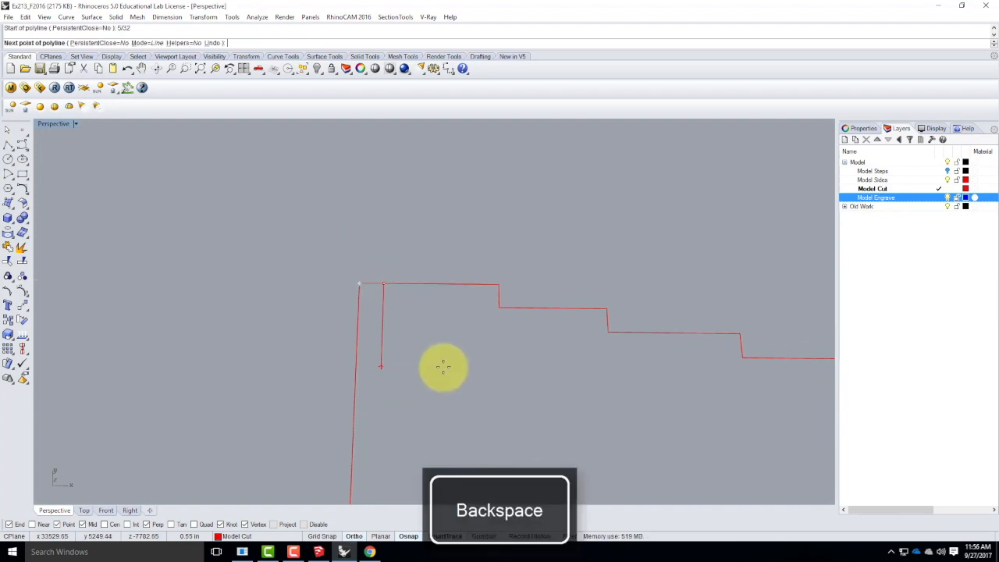
pyautogui.scroll(-3, 442, 279)
pyautogui.click(425, 425)
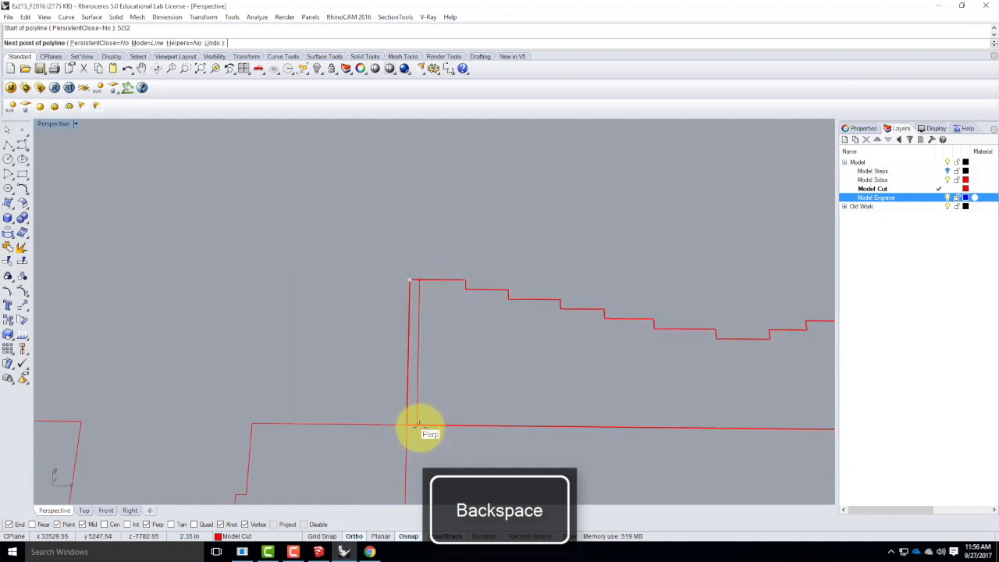
pyautogui.press('Return')
# Draw a line 5/32" in from the right end of the upper side profile, running from its stepped edge to its base.
pyautogui.scroll(-5, 235, 330)
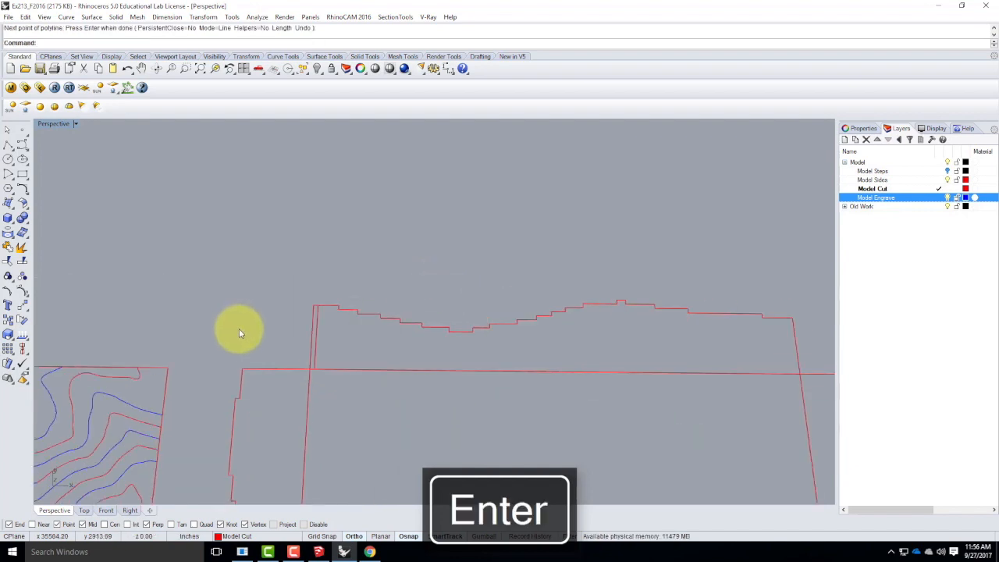
pyautogui.scroll(5, 796, 312)
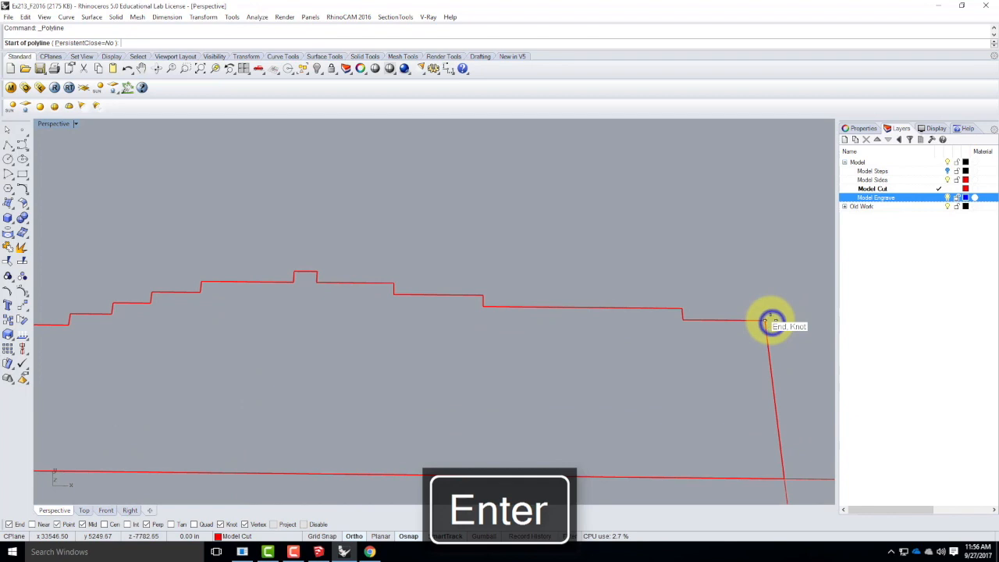
pyautogui.press('Return')
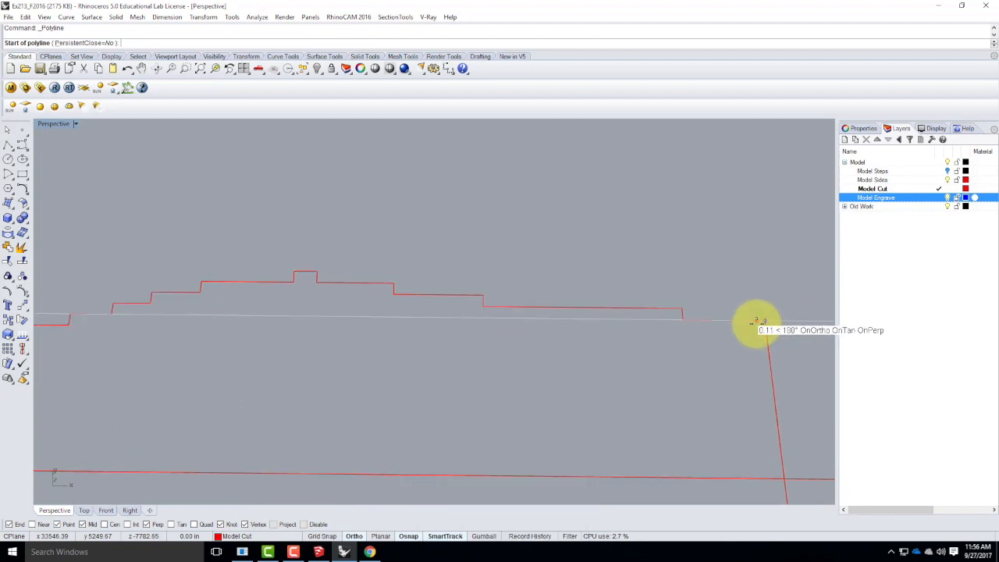
pyautogui.write('5/32"')
pyautogui.press('Return')
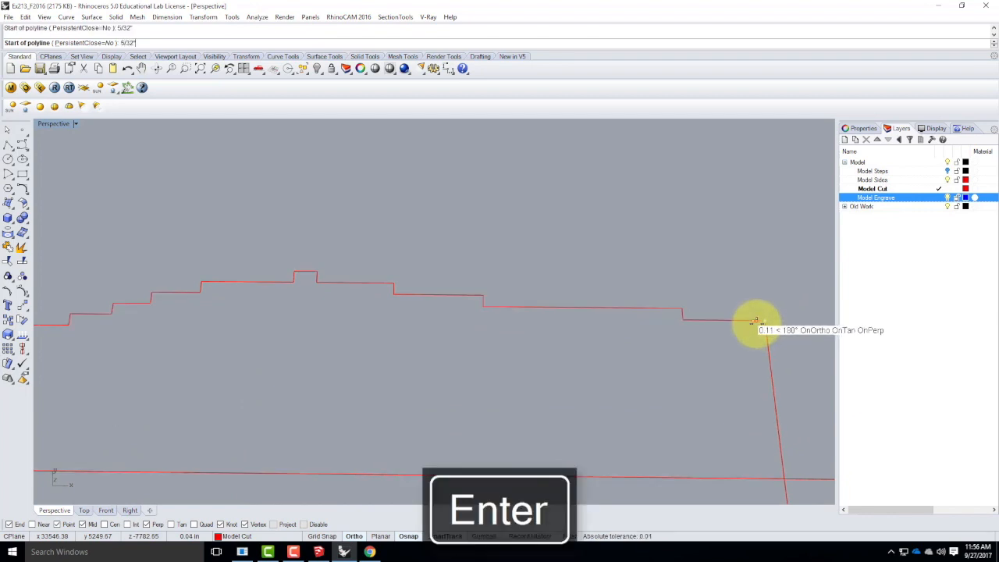
pyautogui.click(758, 321)
pyautogui.scroll(-7, 736, 270)
pyautogui.click(752, 361)
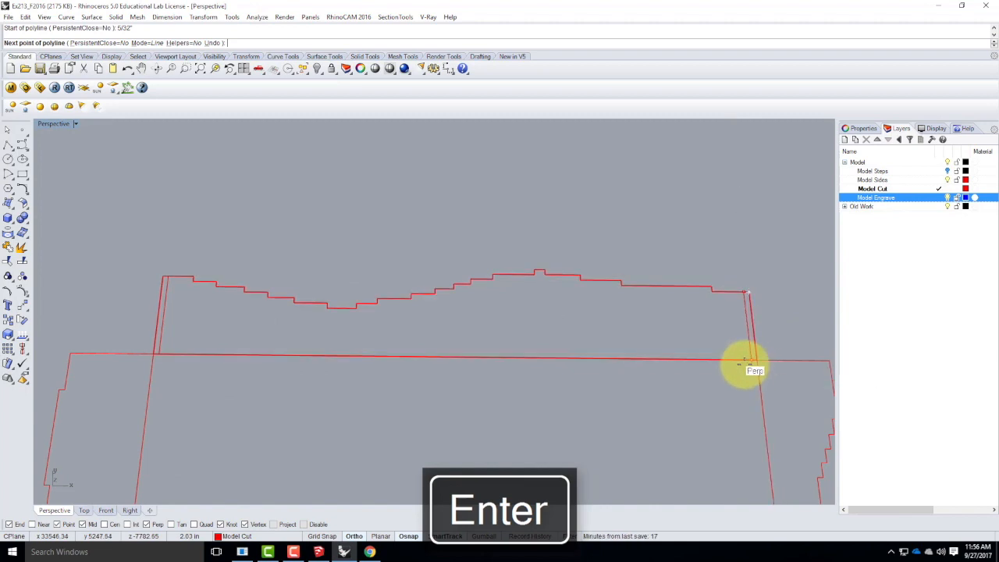
pyautogui.press('Return')
# Draw a line 5/32" in from the left end of the lower side profile, running from its stepped edge to its base.
pyautogui.scroll(4, 745, 295)
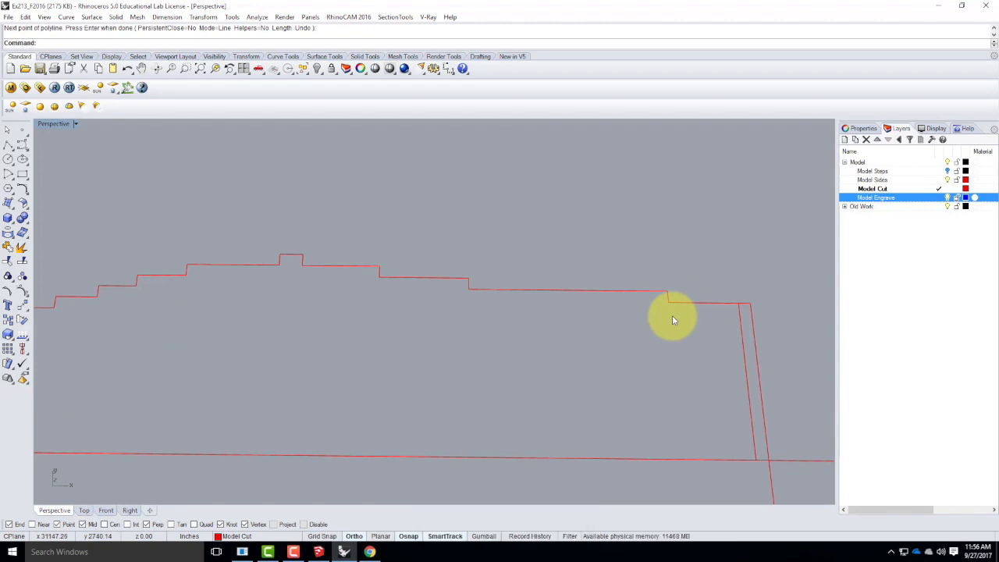
pyautogui.scroll(-4, 738, 248)
pyautogui.scroll(-5, 717, 246)
pyautogui.scroll(7, 710, 375)
pyautogui.click(8, 145)
pyautogui.scroll(8, 319, 366)
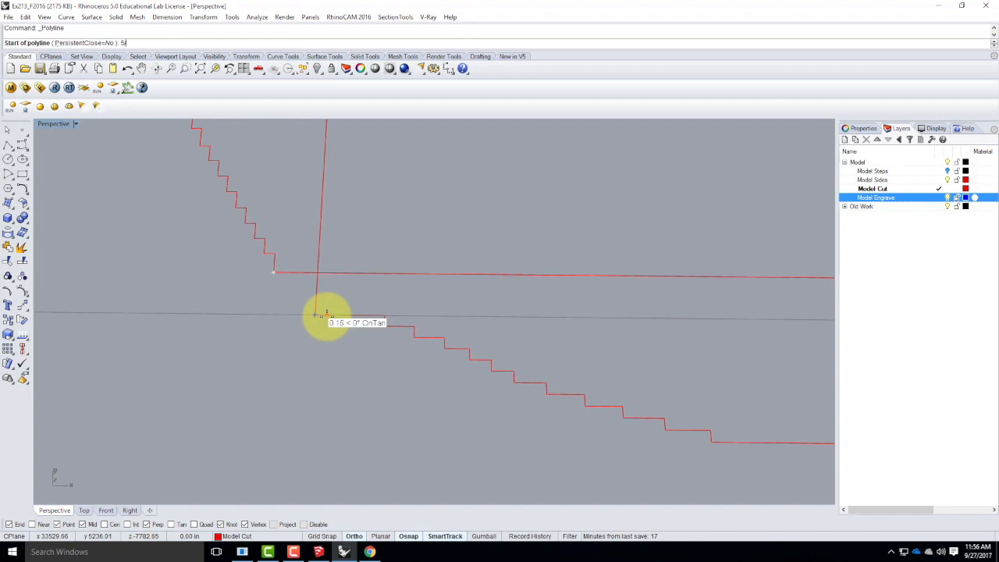
pyautogui.press('Return')
pyautogui.click(316, 315)
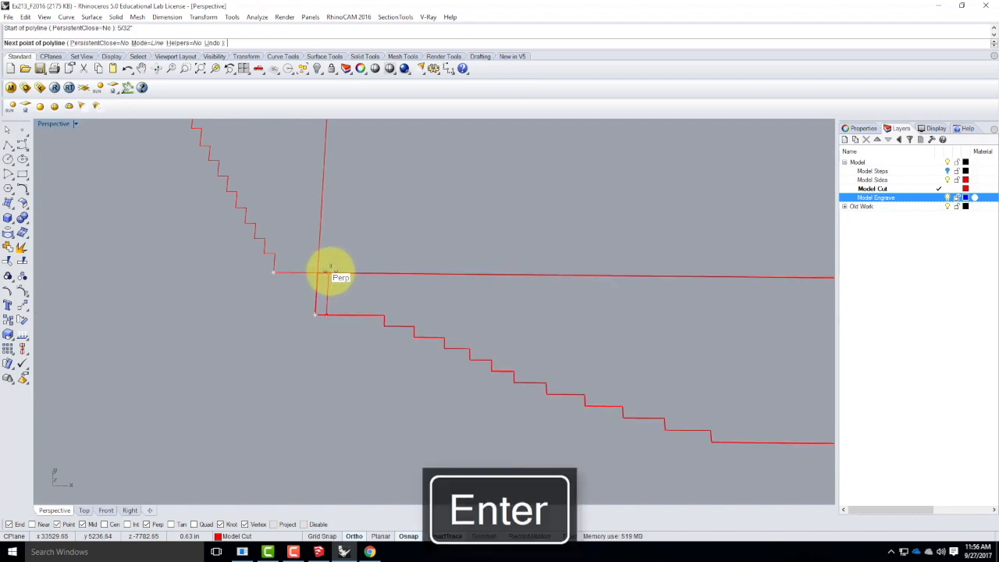
pyautogui.press('Return')
# Draw a line 5/32" in from the right end of the lower side profile, running from its stepped edge to its base.
pyautogui.scroll(-5, 370, 312)
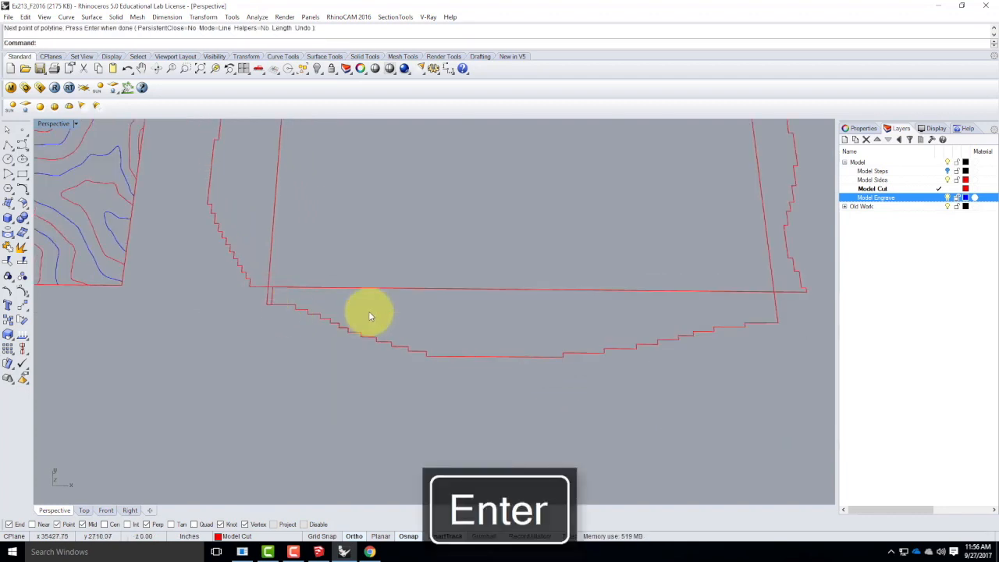
pyautogui.scroll(5, 754, 350)
pyautogui.press('Return')
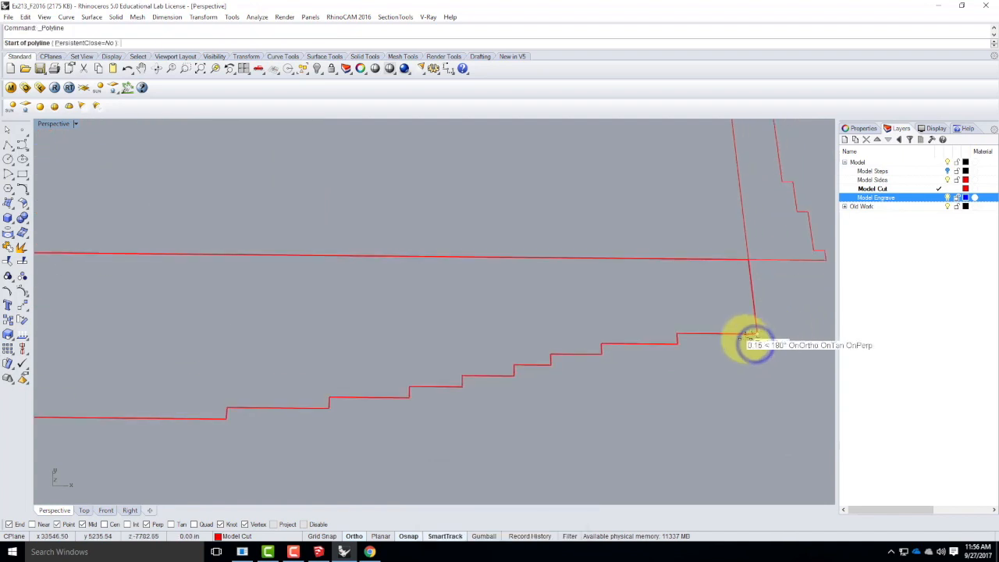
pyautogui.write('5/3')
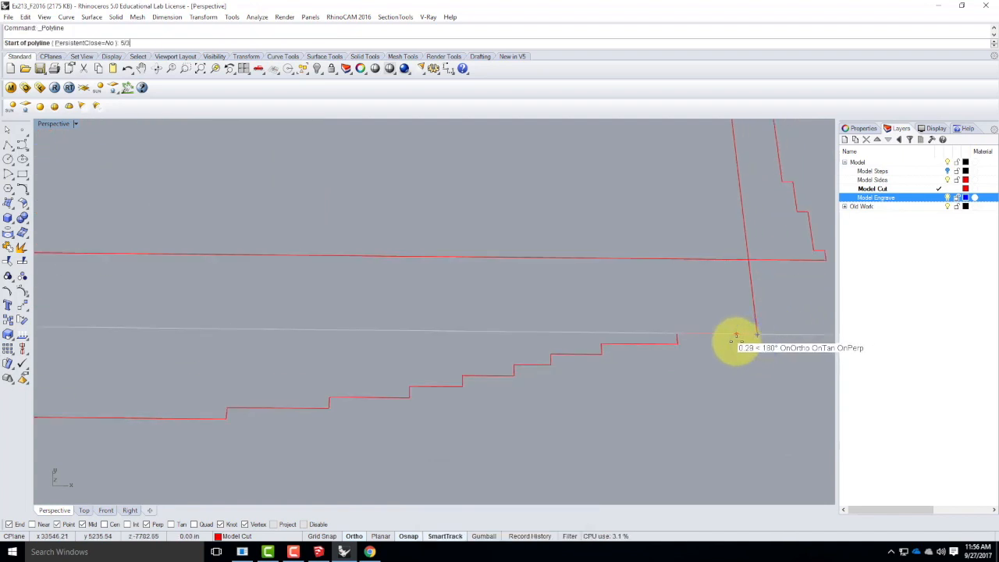
pyautogui.write('2')
pyautogui.press('Return')
pyautogui.click(738, 335)
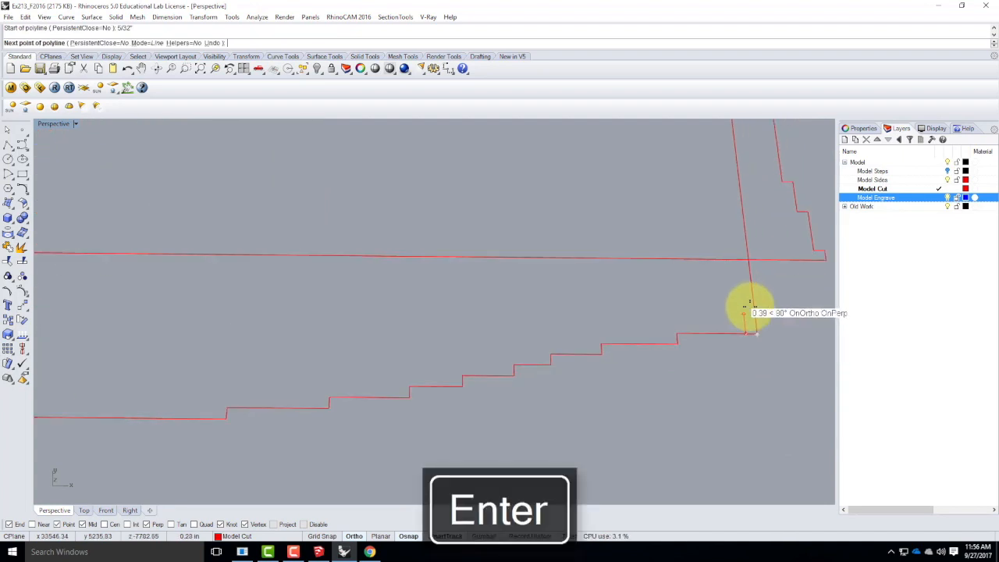
pyautogui.click(732, 260)
pyautogui.press('Return')
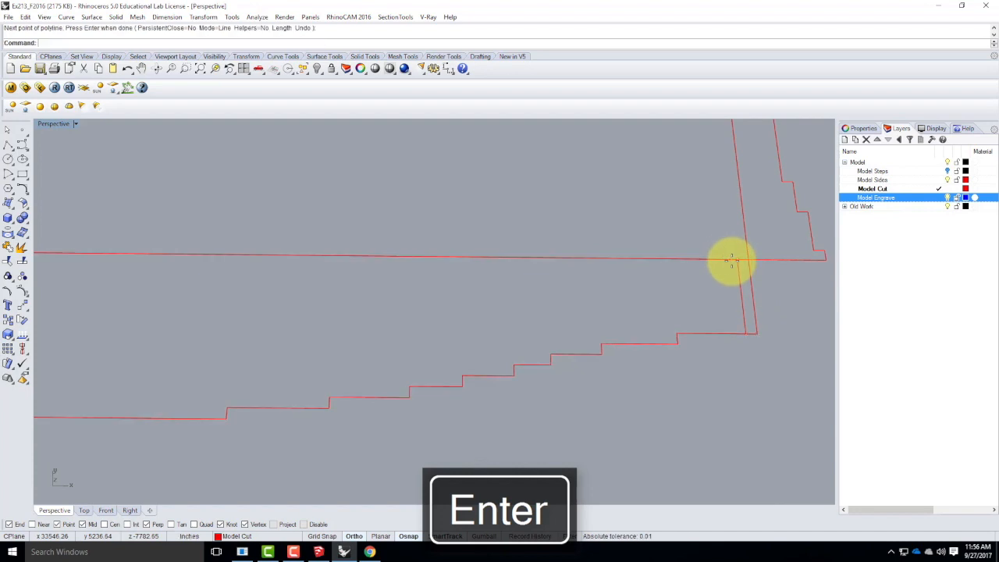
# Using all side profiles and inset lines as cutting objects, trim off the strips outside the inset lines at both ends of the lower side.
pyautogui.press('Return')
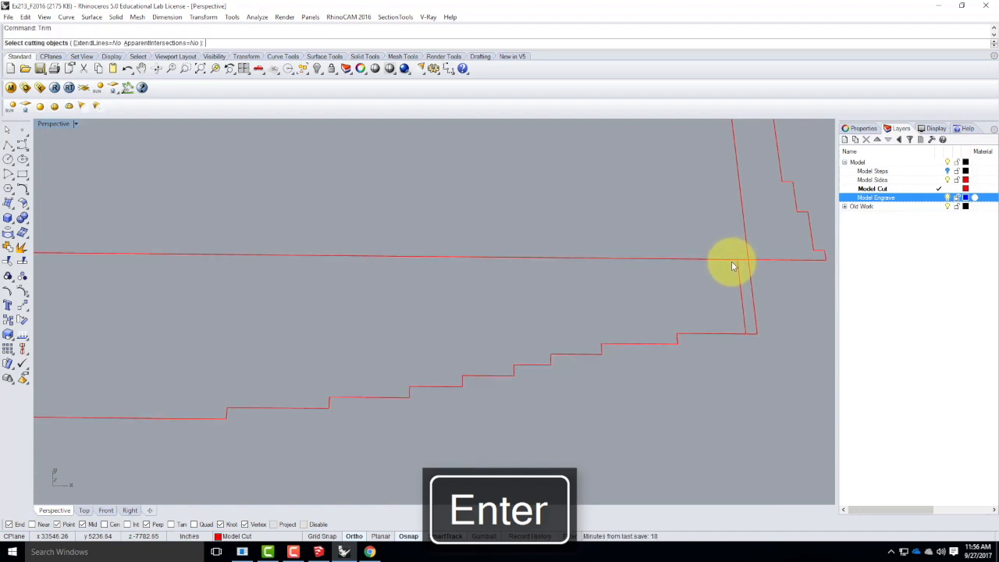
pyautogui.scroll(-5, 546, 336)
pyautogui.moveTo(666, 373); pyautogui.dragTo(330, 122)
pyautogui.press('Return')
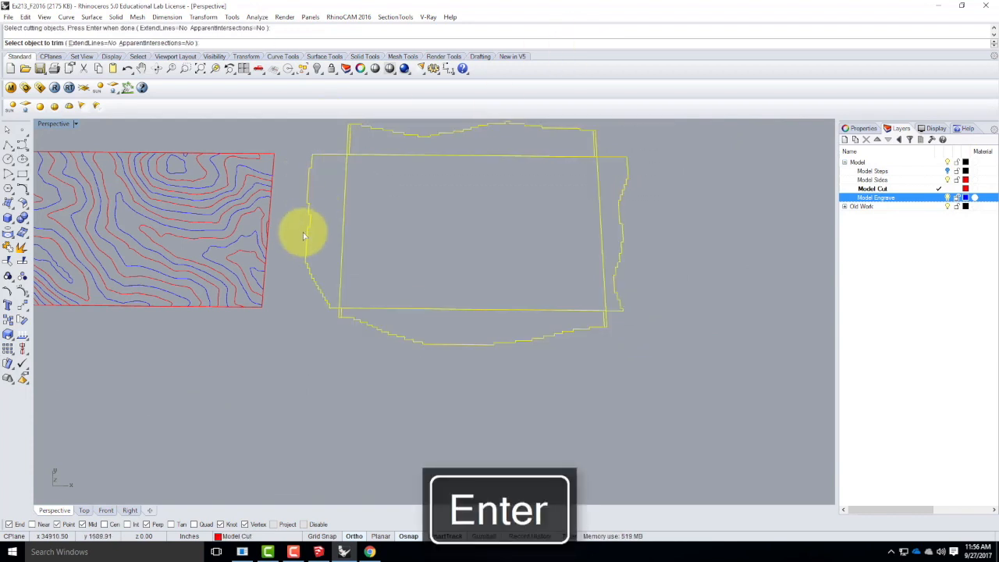
pyautogui.scroll(7, 343, 322)
pyautogui.click(333, 302)
pyautogui.scroll(-4, 270, 308)
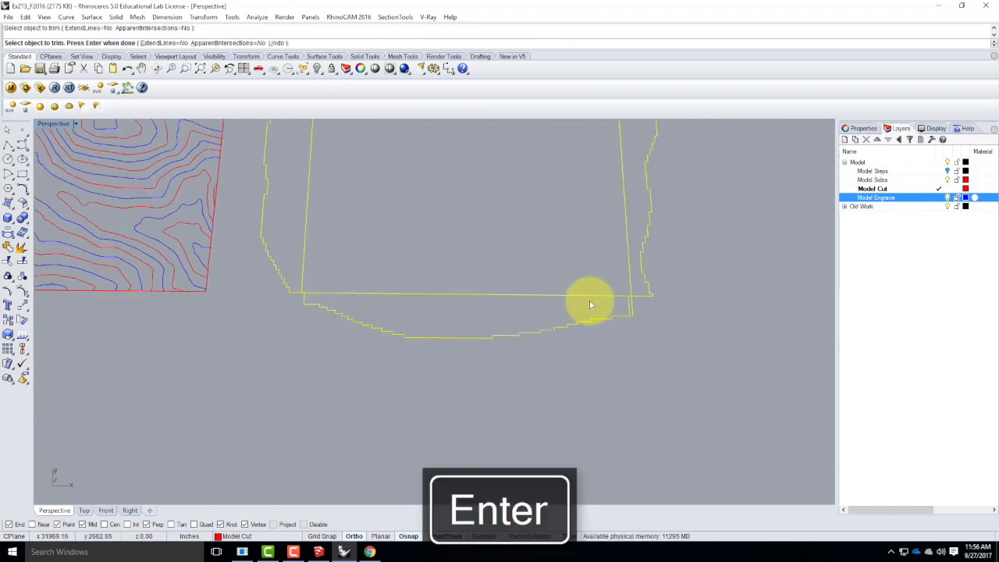
pyautogui.scroll(2, 629, 309)
pyautogui.click(637, 319)
pyautogui.scroll(3, 637, 309)
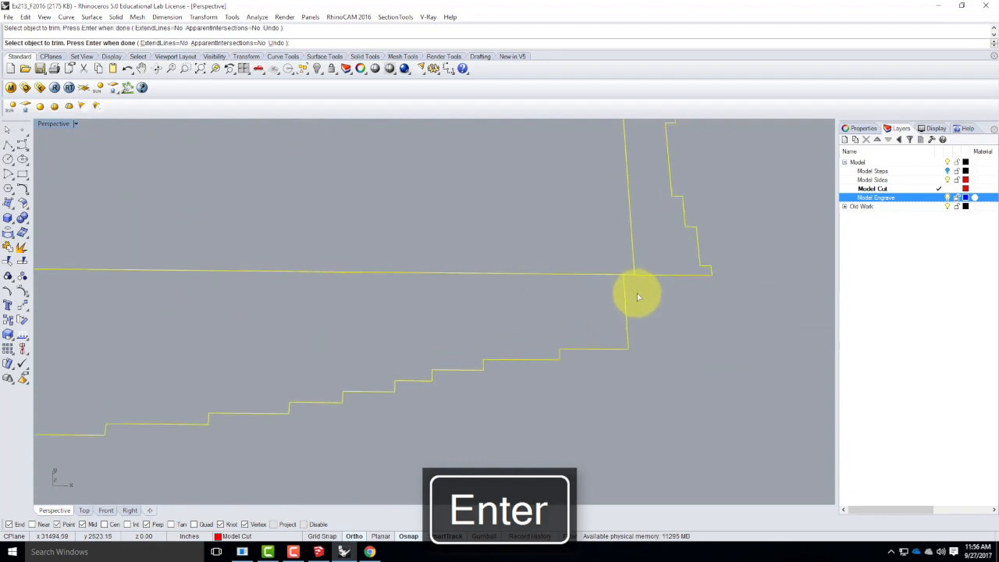
pyautogui.scroll(-3, 687, 286)
pyautogui.scroll(-2, 326, 303)
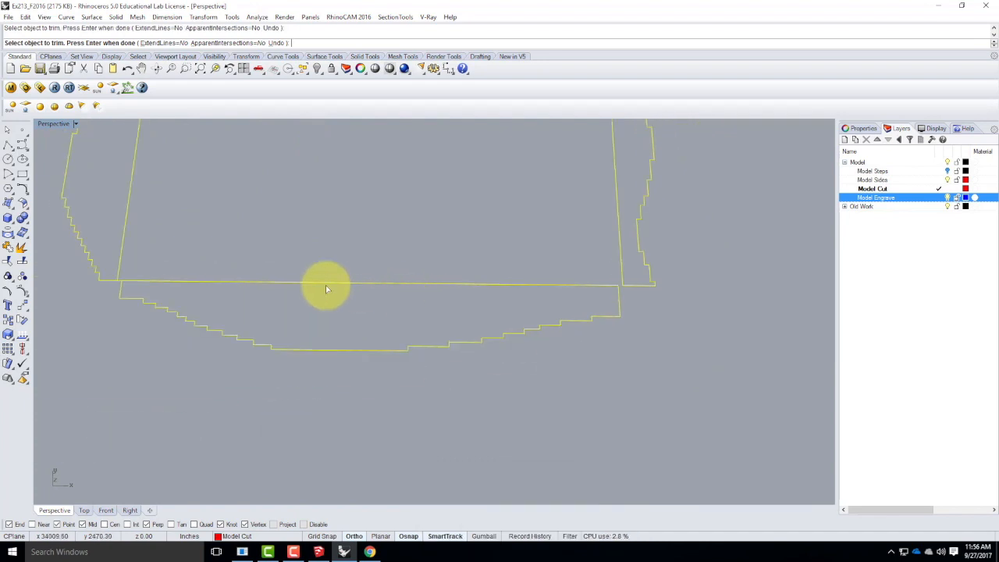
pyautogui.scroll(4, 111, 283)
pyautogui.scroll(-4, 182, 368)
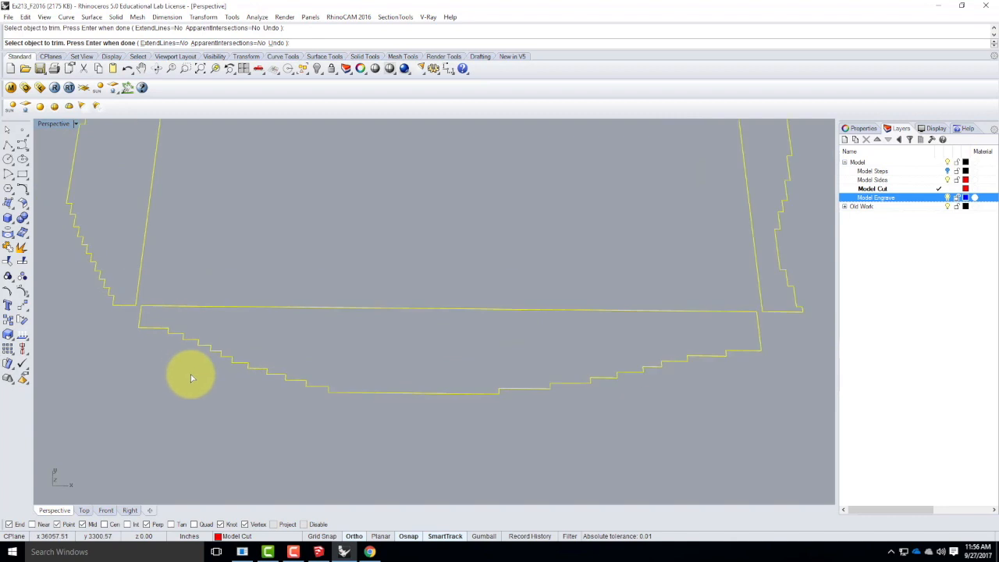
# Trim off the strips outside the inset lines at both ends of the upper side profile and finish trimming.
pyautogui.scroll(4, 192, 219)
pyautogui.scroll(2, 194, 227)
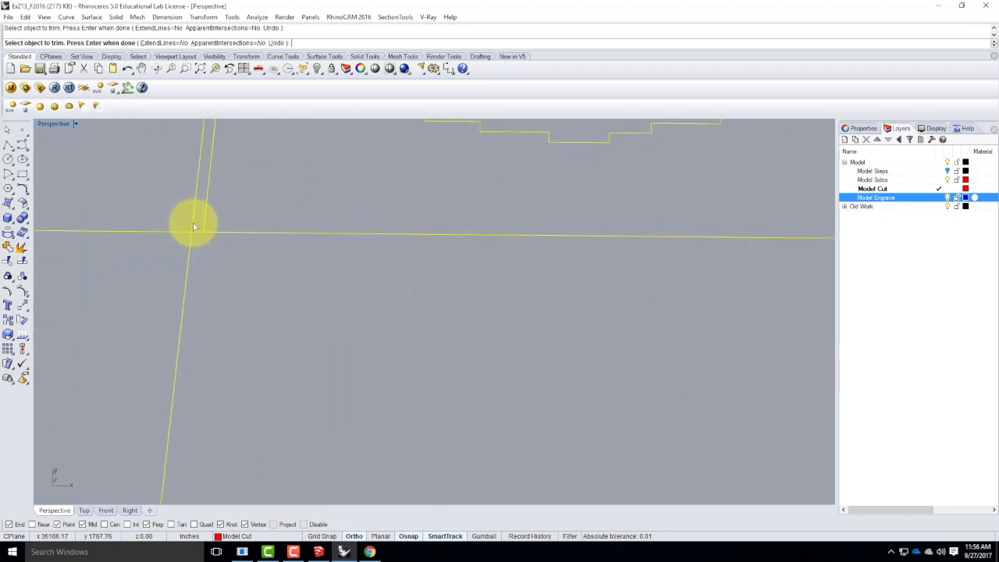
pyautogui.scroll(-4, 185, 273)
pyautogui.scroll(4, 455, 266)
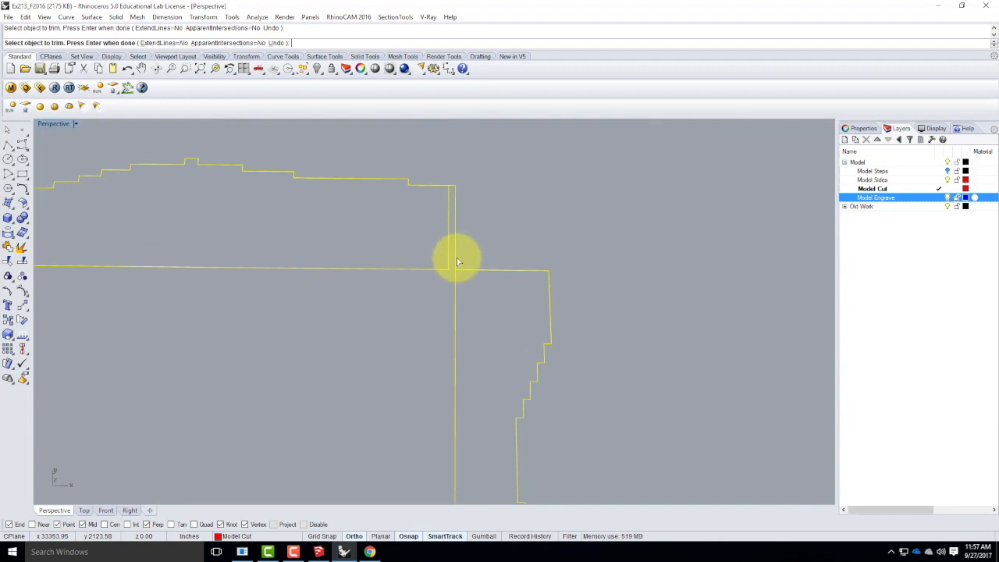
pyautogui.click(457, 258)
pyautogui.scroll(-5, 546, 242)
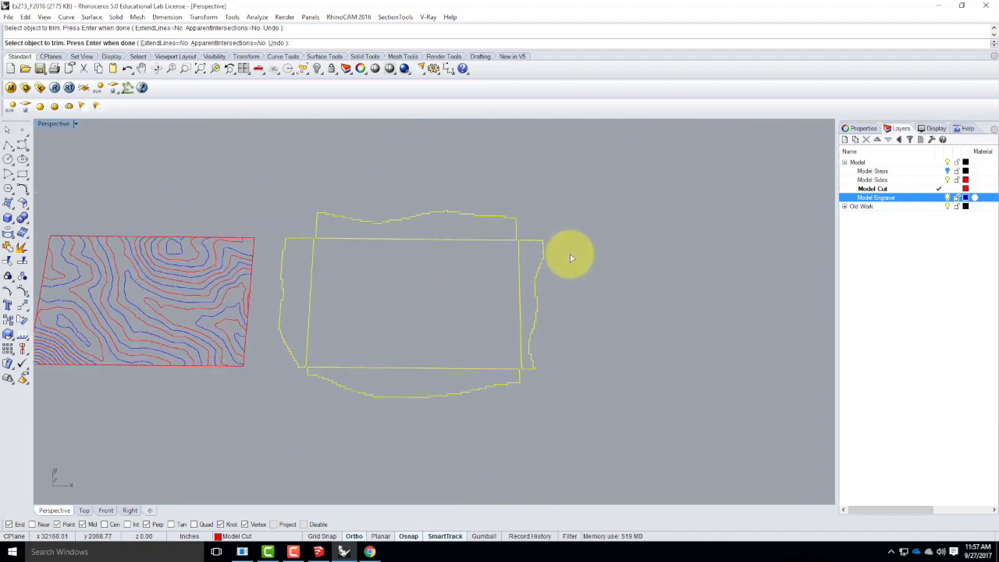
pyautogui.press('Return')
# Shift the upper and left side profiles together slightly up and left, away from the other two sides, and deselect the left one.
pyautogui.moveTo(306, 179); pyautogui.dragTo(525, 242)
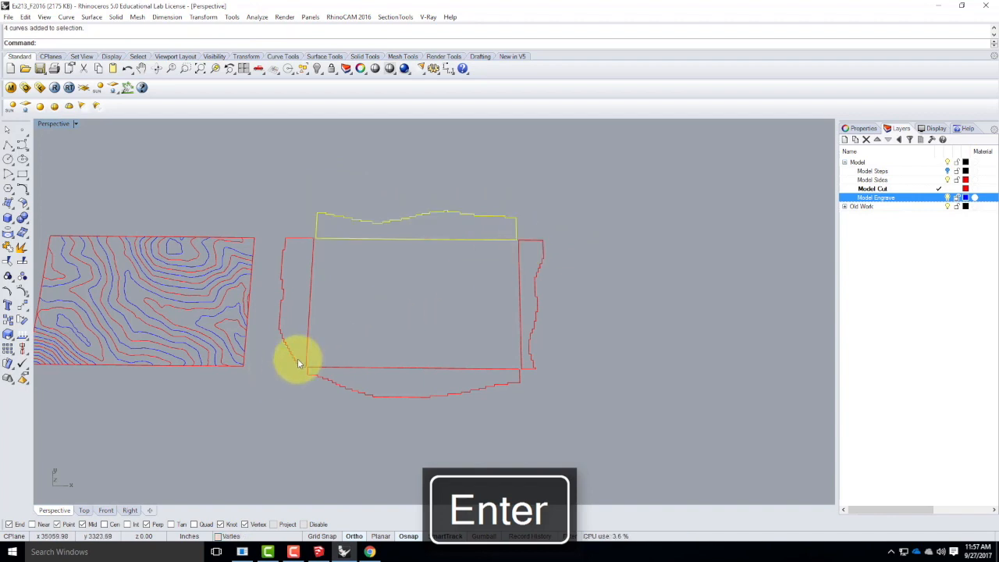
pyautogui.moveTo(298, 356)
pyautogui.keyDown('shift'); pyautogui.mouseDown()
pyautogui.moveTo(420, 403)
pyautogui.moveTo(295, 354)
pyautogui.mouseUp(); pyautogui.keyUp('shift')
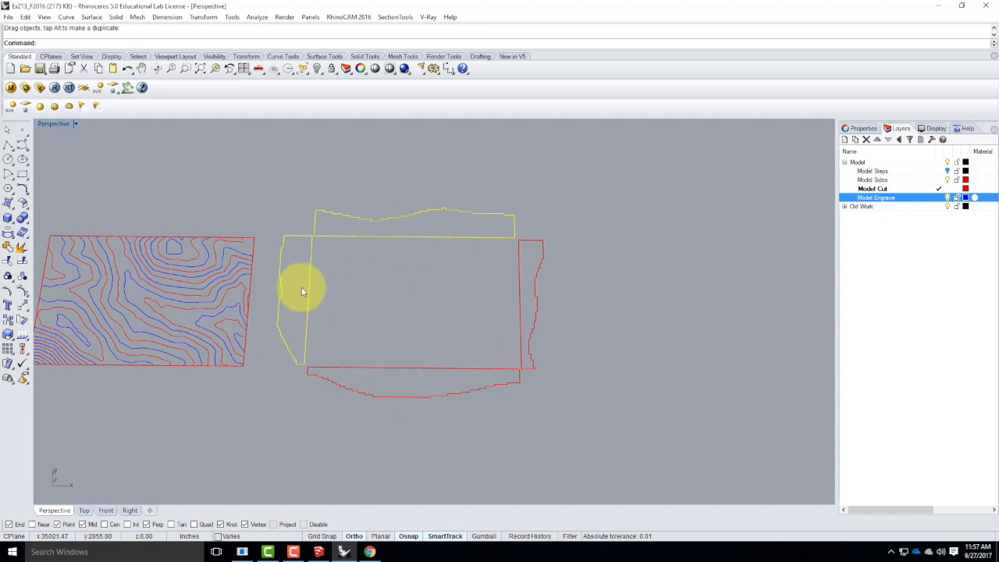
pyautogui.keyDown('ctrl'); pyautogui.click(296, 320); pyautogui.keyUp('ctrl')
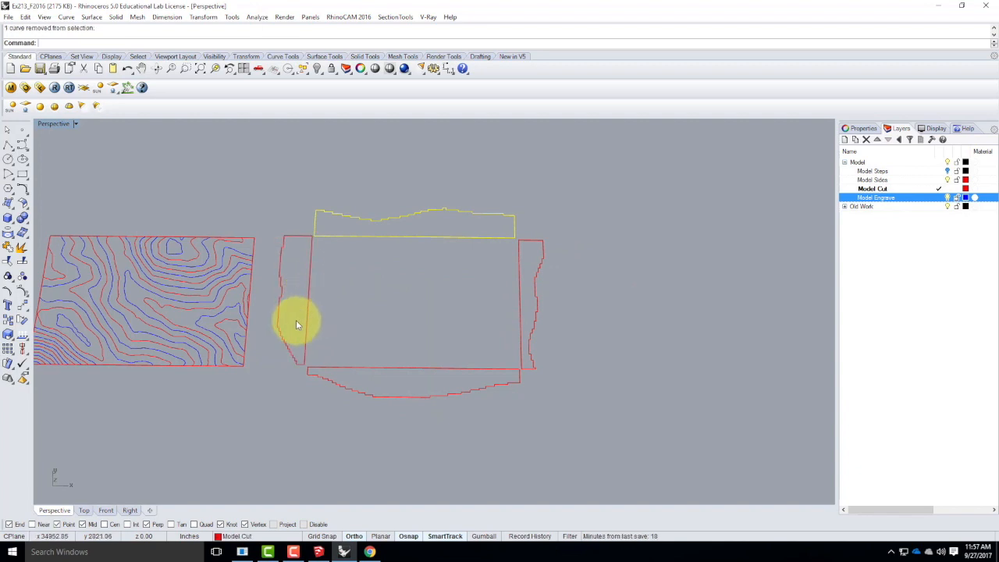
# Join the trimmed lower side's curves into one closed curve, and do the same for the upper side's curves.
pyautogui.moveTo(295, 321); pyautogui.dragTo(537, 429)
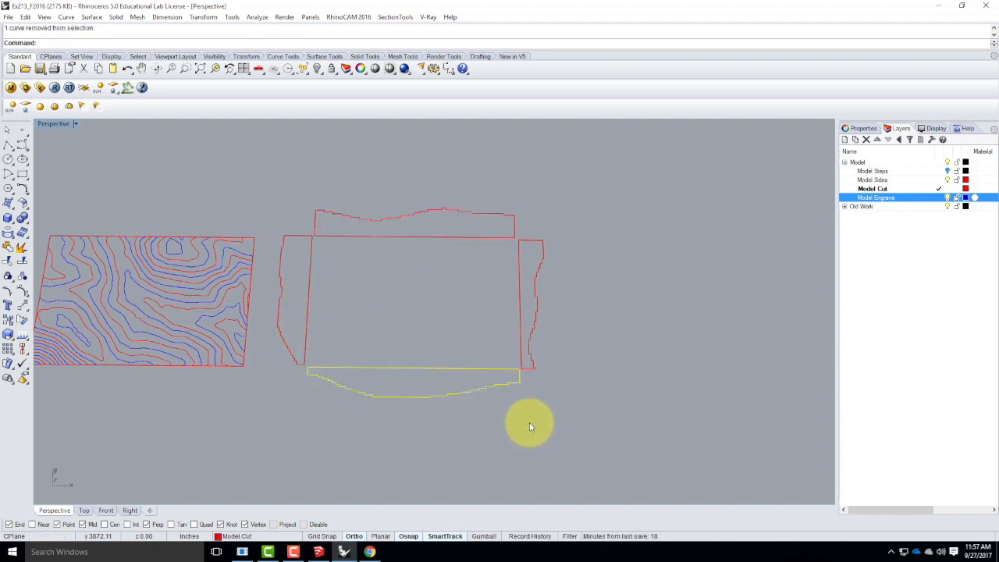
pyautogui.press('Return')
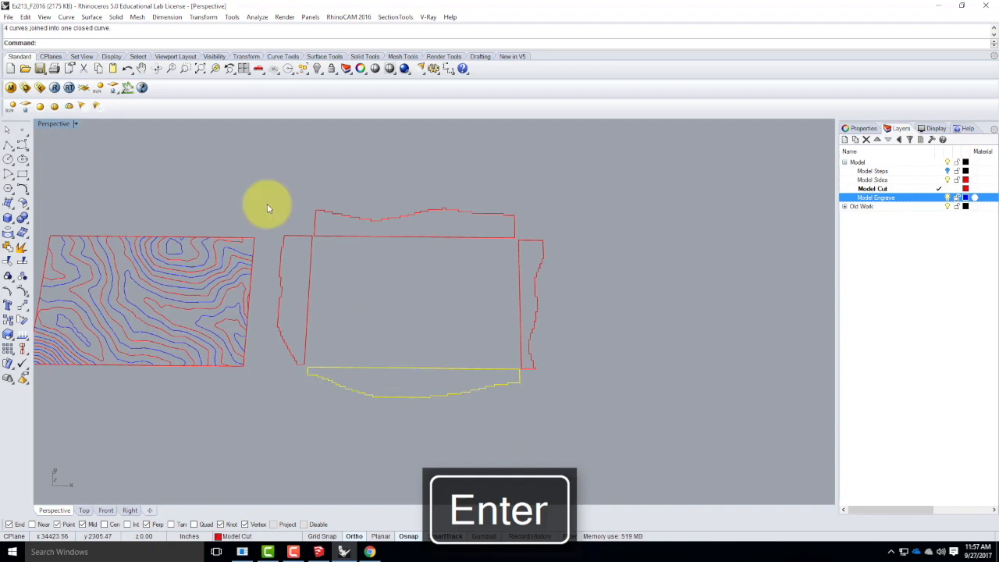
pyautogui.moveTo(388, 233); pyautogui.dragTo(524, 248)
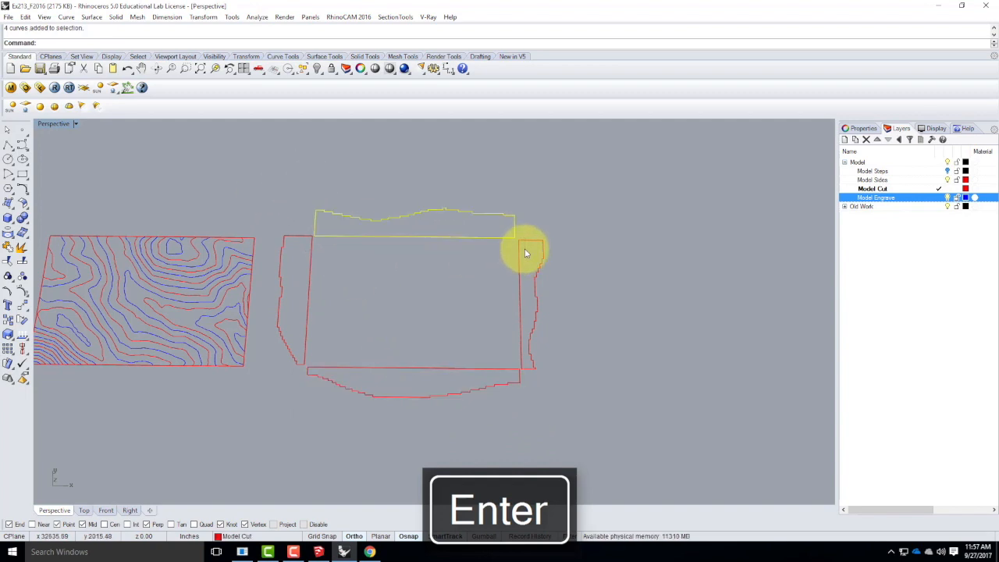
pyautogui.press('Return')
# Draw a 24" by 12" rectangle as a material sheet outline above the leftmost contour panel.
pyautogui.scroll(-5, 593, 296)
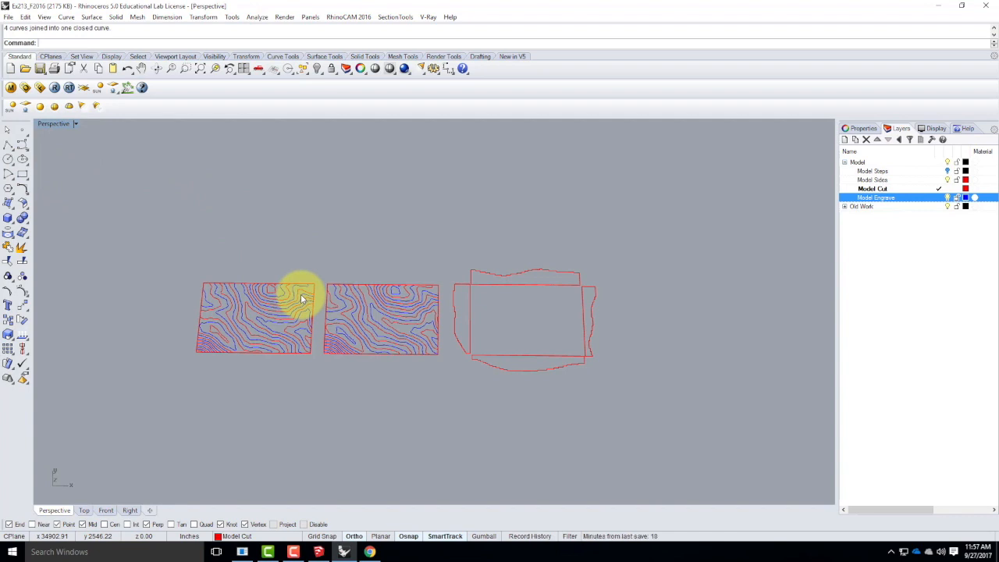
pyautogui.click(21, 175)
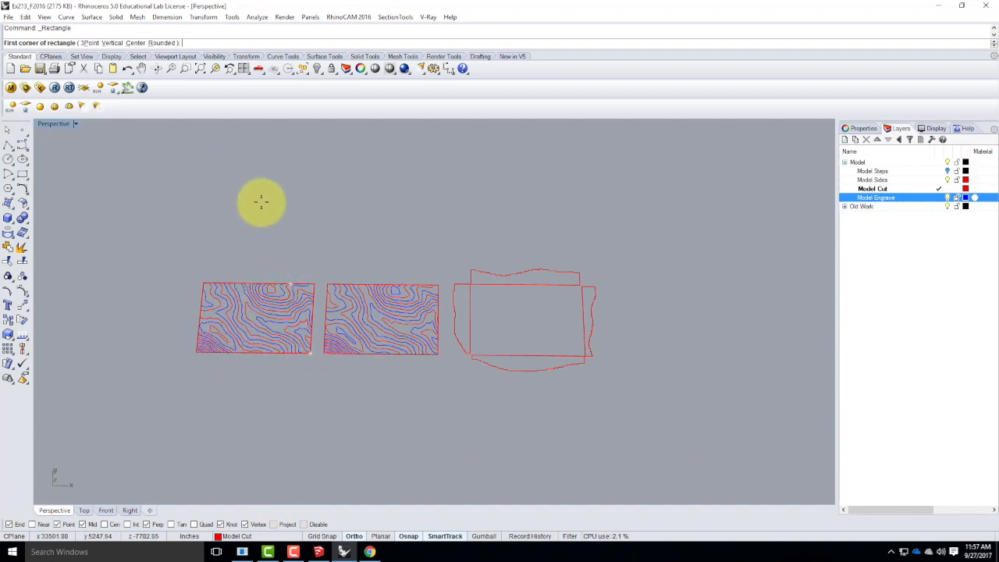
pyautogui.press('Escape')
pyautogui.rightClick(195, 225)
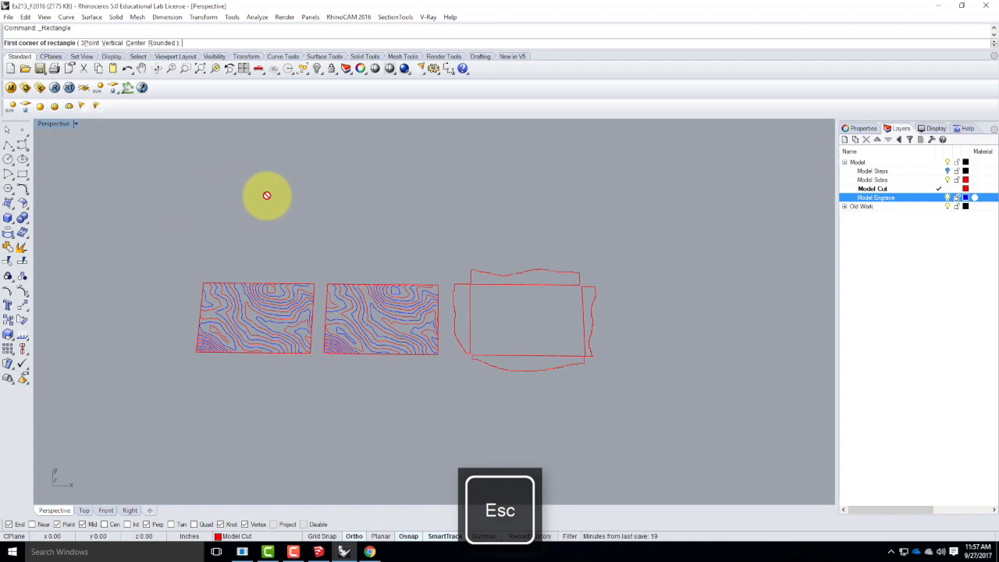
pyautogui.moveTo(284, 202); pyautogui.dragTo(298, 273, button='right')
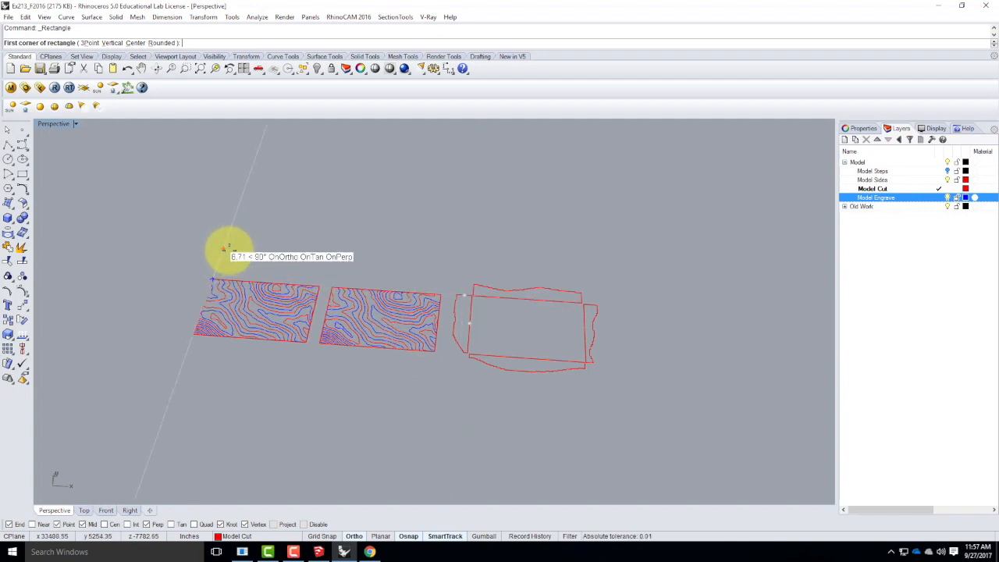
pyautogui.click(226, 241)
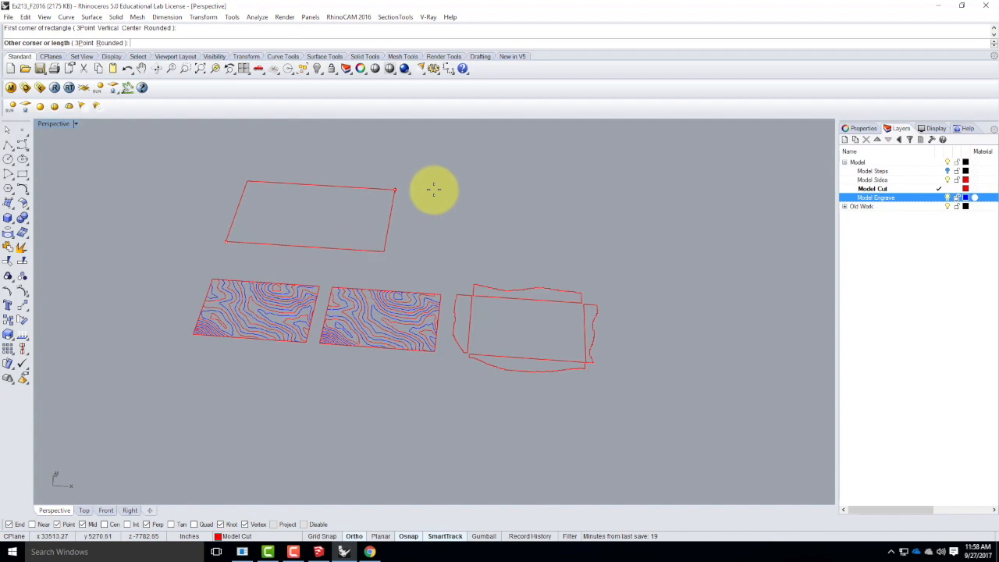
pyautogui.write('@')
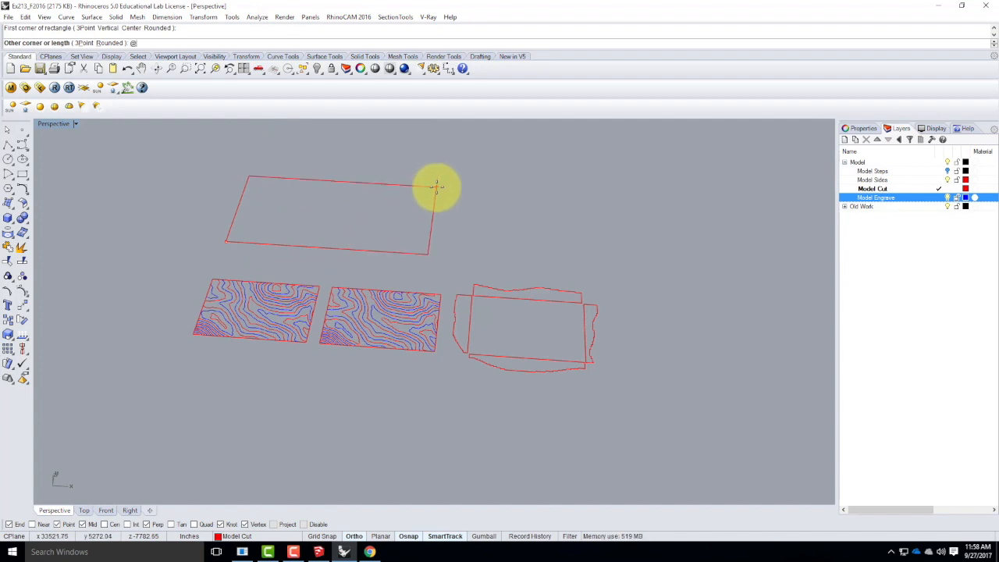
pyautogui.write('24"')
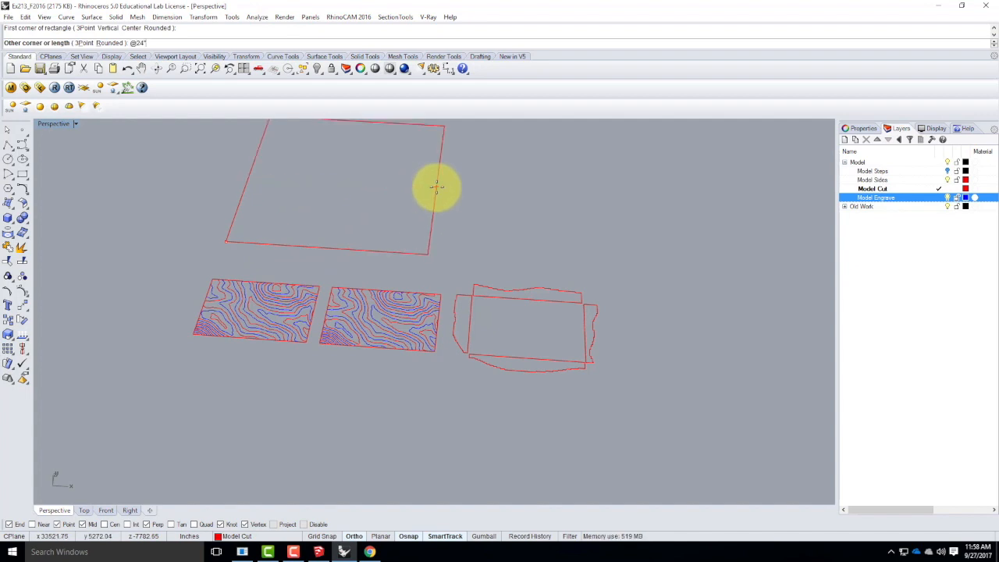
pyautogui.write(',12"')
pyautogui.press('Return')
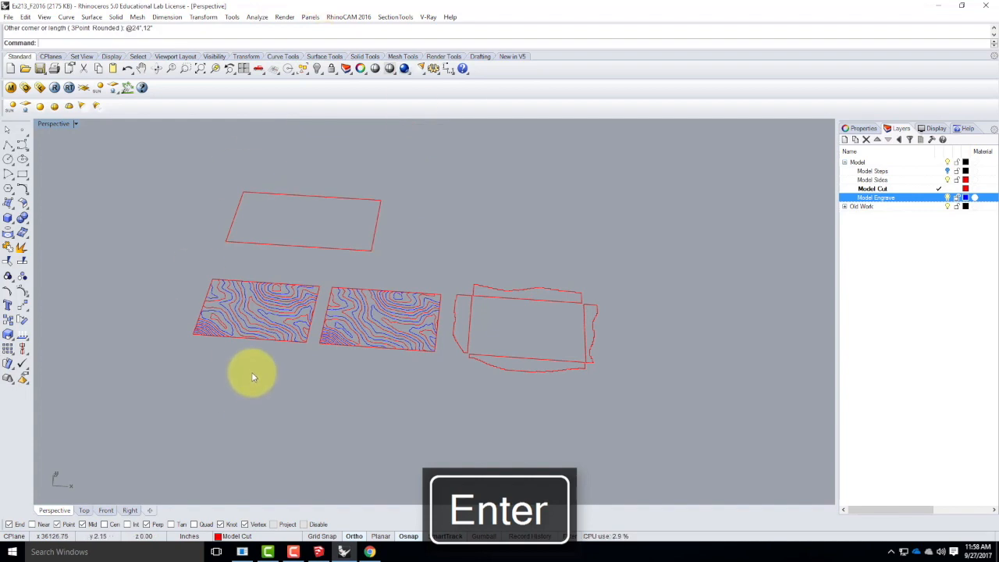
# Copy the sheet rectangle twice straight up, leaving small gaps to make a column of three sheets.
pyautogui.scroll(-3, 258, 385)
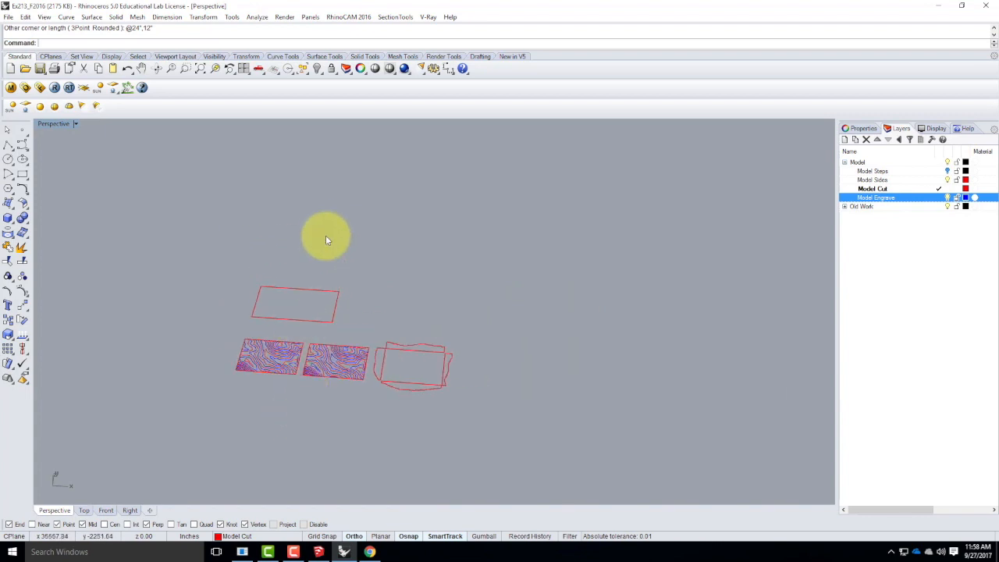
pyautogui.scroll(2, 306, 320)
pyautogui.click(325, 358)
pyautogui.moveTo(321, 367)
pyautogui.mouseDown(button='right')
pyautogui.moveTo(290, 364)
pyautogui.moveTo(310, 367)
pyautogui.mouseUp(button='right')
pyautogui.write('Copy')
pyautogui.press('Return')
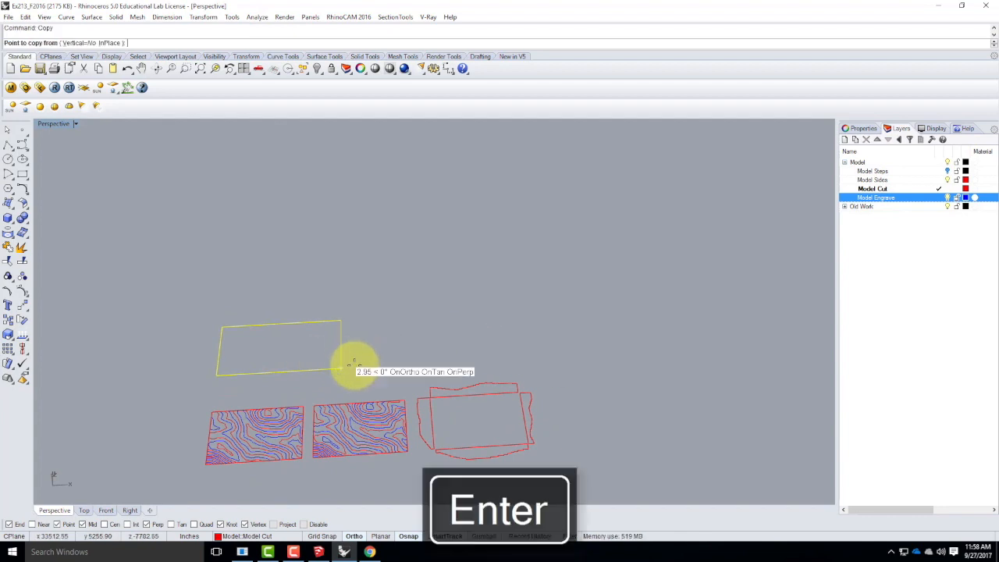
pyautogui.click(341, 367)
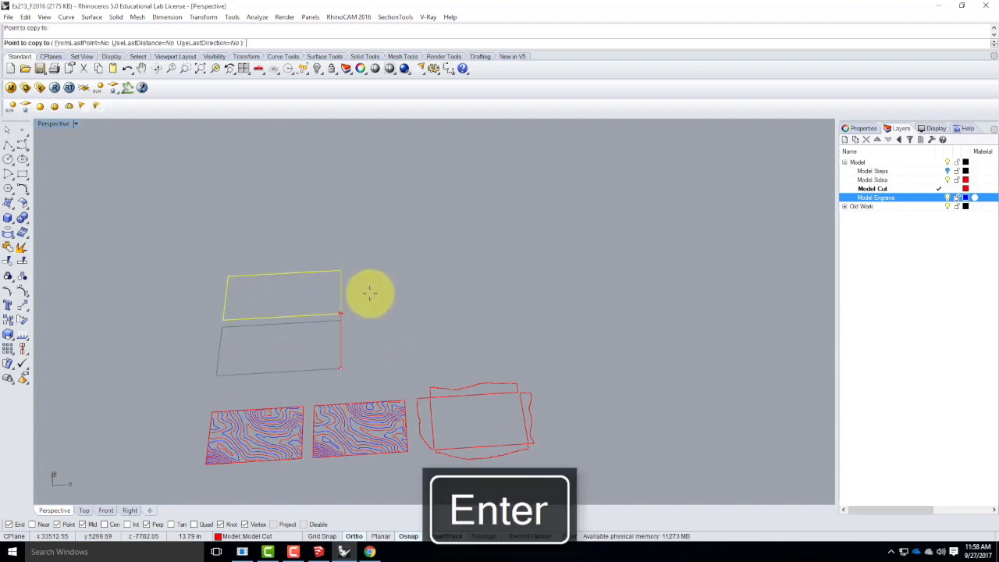
pyautogui.click(368, 295)
pyautogui.click(374, 257)
pyautogui.press('Escape')
pyautogui.press('Escape')
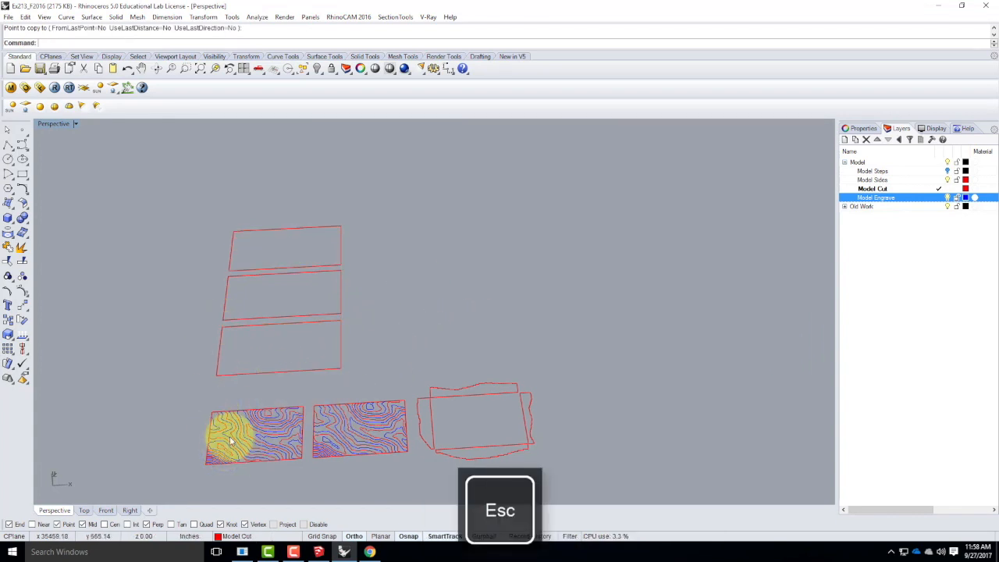
# Select all curves of the leftmost contour panel and show it with the sheets in a maximized Top view.
pyautogui.moveTo(197, 400); pyautogui.dragTo(309, 487)
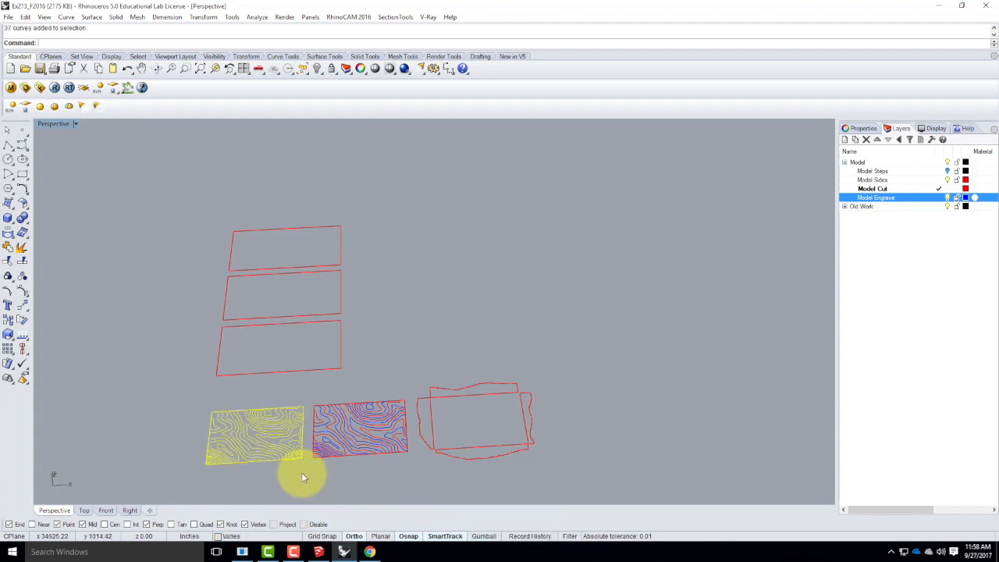
pyautogui.doubleClick(56, 125)
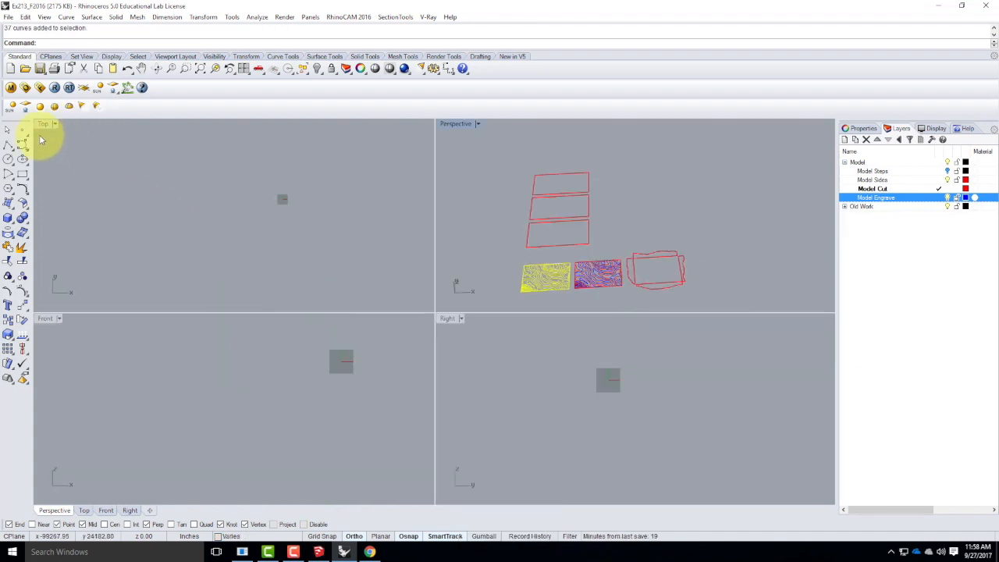
pyautogui.doubleClick(46, 125)
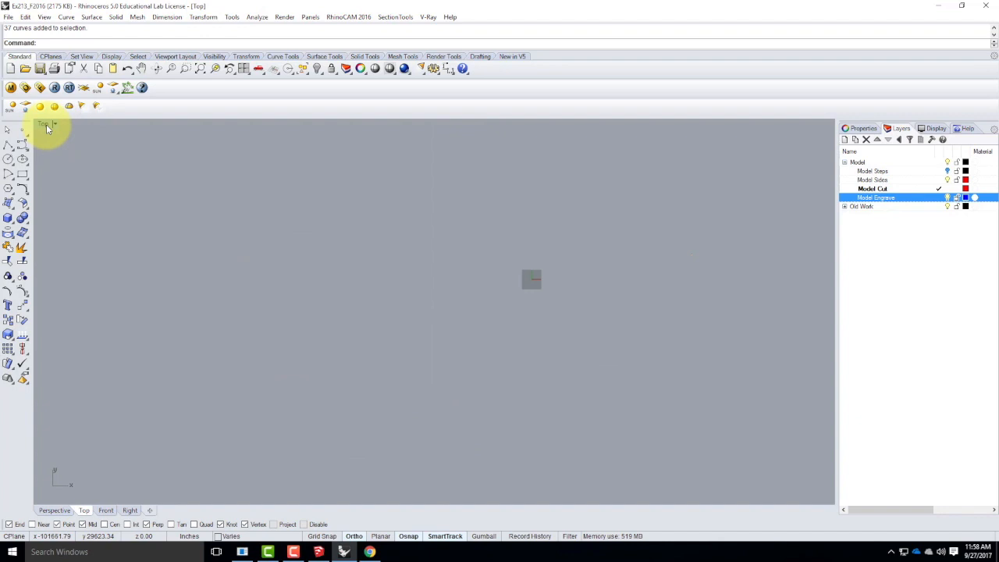
pyautogui.press('Return')
pyautogui.scroll(-6, 161, 148)
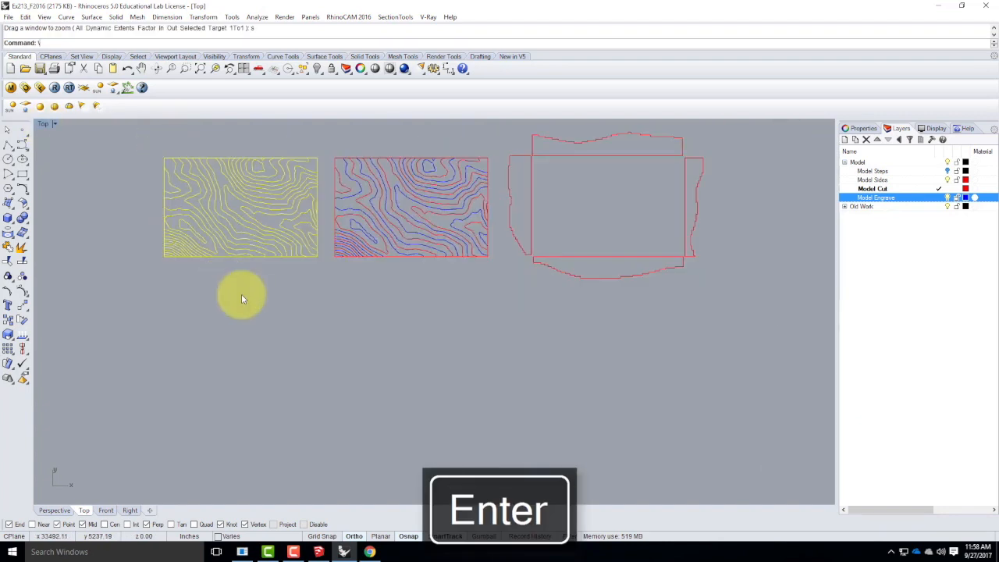
pyautogui.scroll(-12, 270, 302)
pyautogui.scroll(2, 208, 190)
pyautogui.moveTo(207, 189); pyautogui.dragTo(212, 248, button='right')
pyautogui.scroll(-2, 211, 254)
pyautogui.scroll(4, 195, 215)
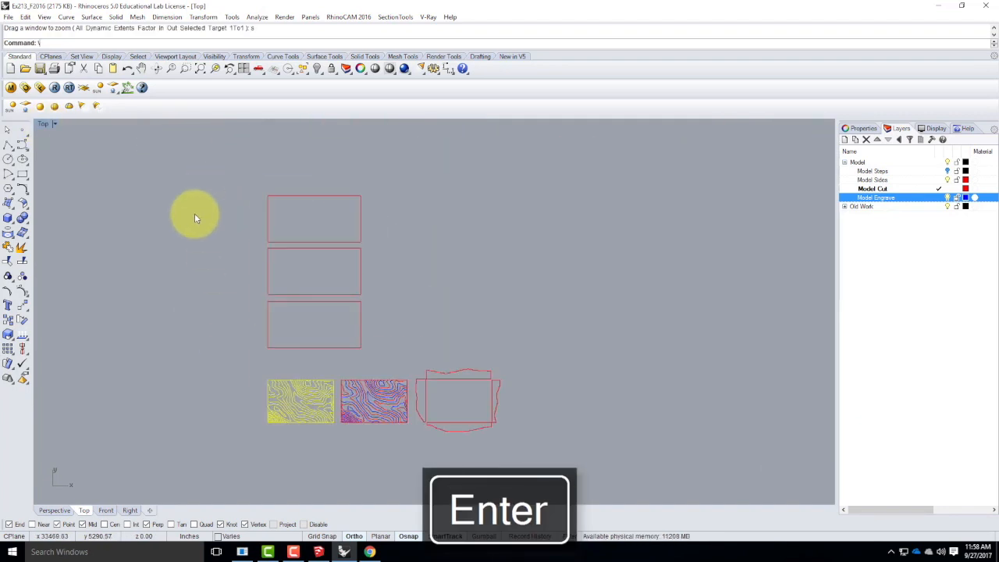
# Move the selected contour panel straight up into the lowest sheet, then nudge it slightly right, off the sheet's left edge.
pyautogui.write('\\move')
pyautogui.press('Return')
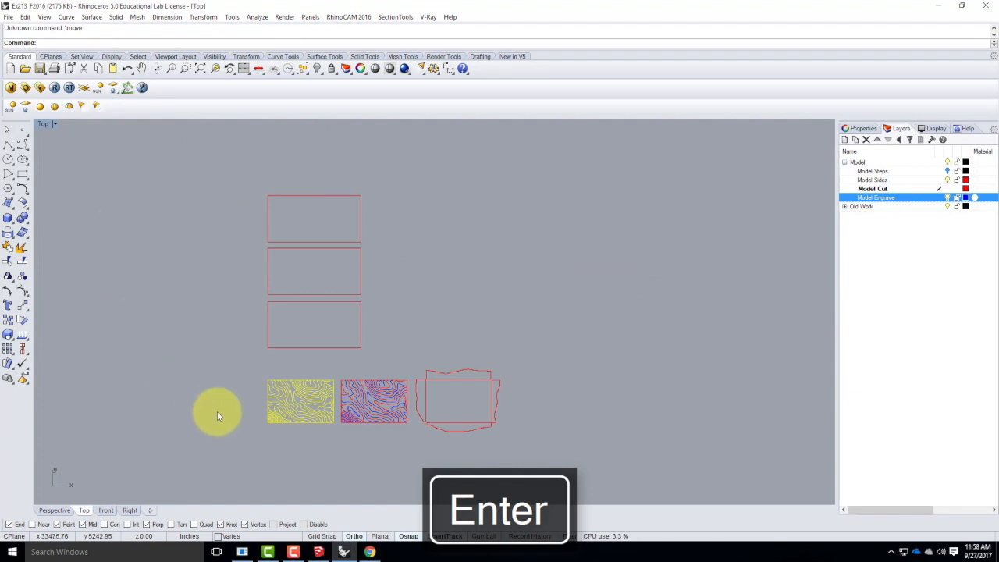
pyautogui.write('move')
pyautogui.press('Return')
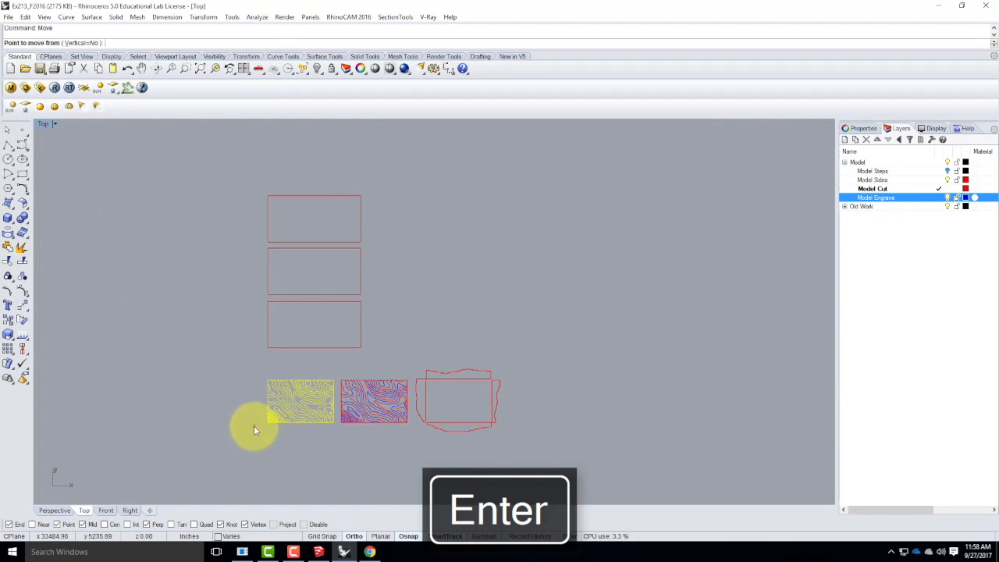
pyautogui.click(216, 422)
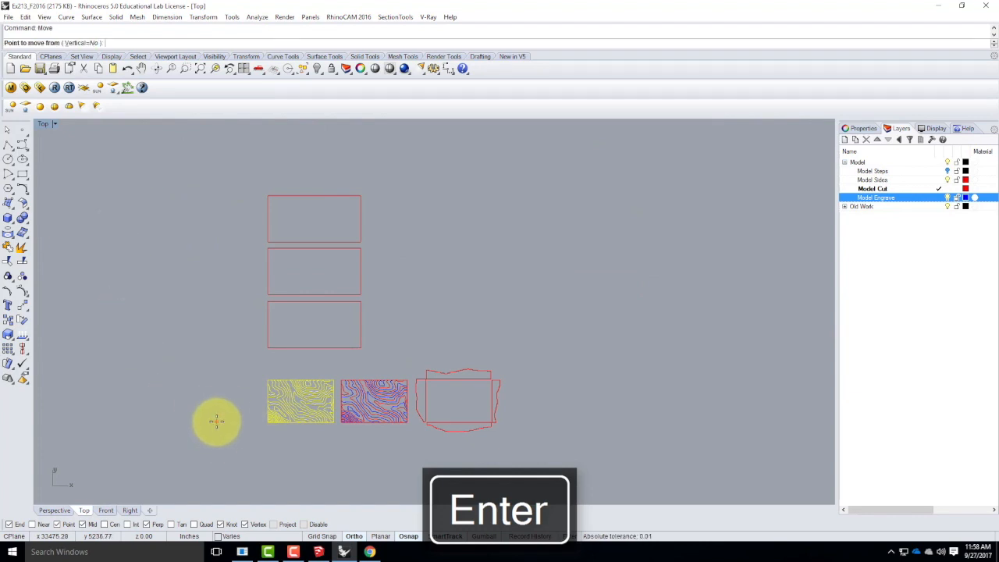
pyautogui.click(215, 346)
pyautogui.rightClick(211, 347)
pyautogui.click(210, 349)
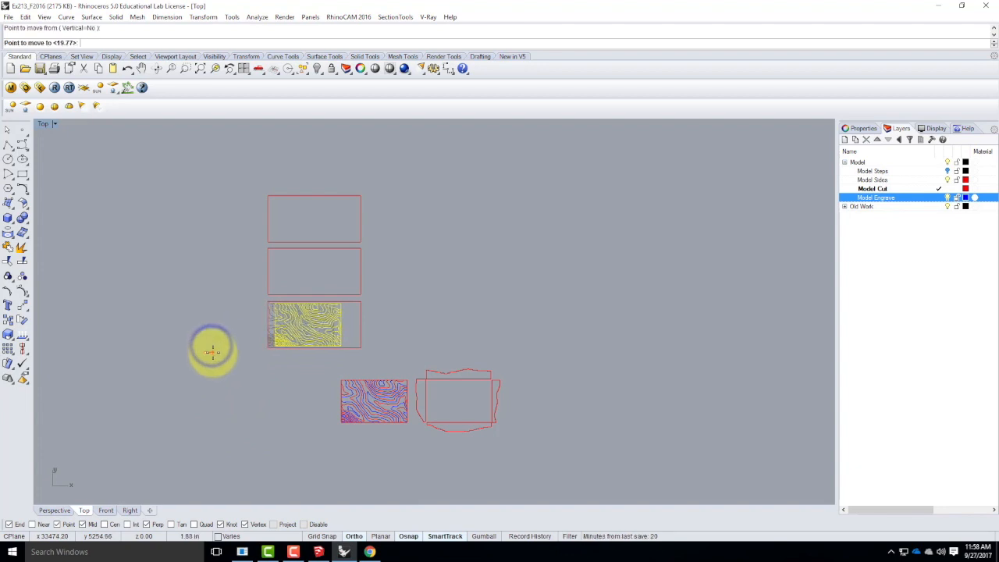
pyautogui.press('Escape')
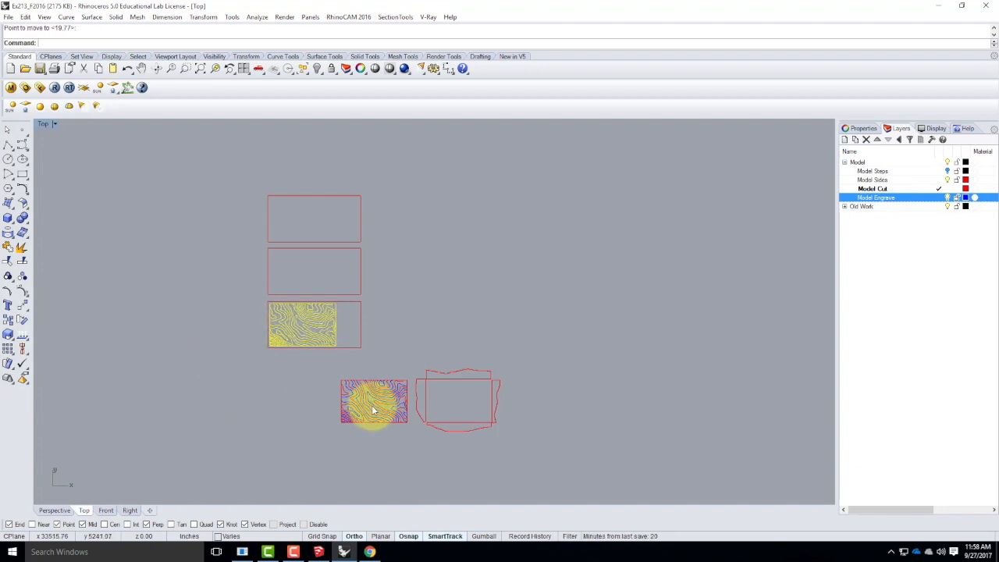
# Move the second contour panel up and left into the middle sheet, just inside its left edge, and deselect it.
pyautogui.moveTo(326, 371); pyautogui.dragTo(417, 445)
pyautogui.rightClick(392, 449)
pyautogui.click(393, 450)
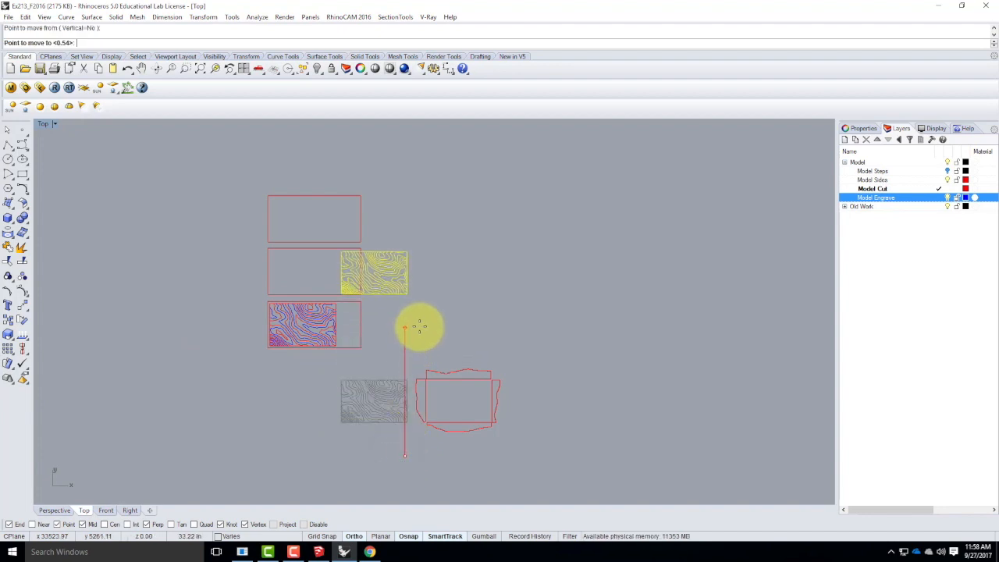
pyautogui.click(417, 326)
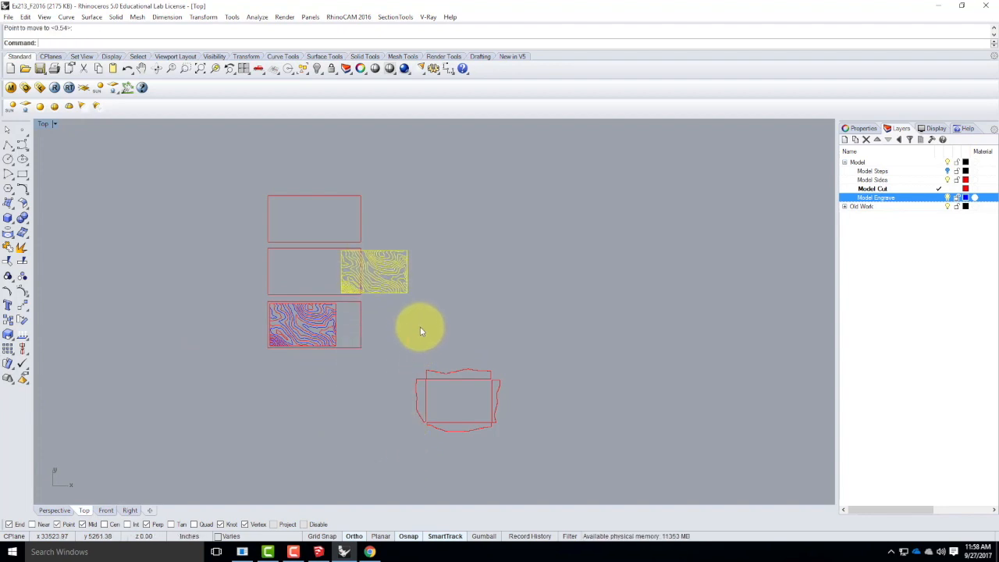
pyautogui.rightClick(420, 327)
pyautogui.click(568, 329)
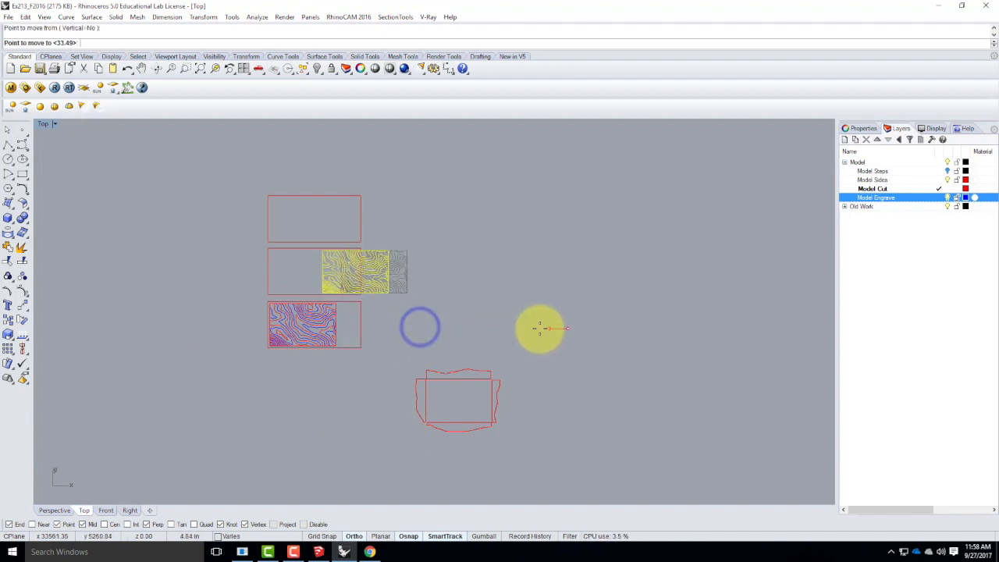
pyautogui.click(495, 327)
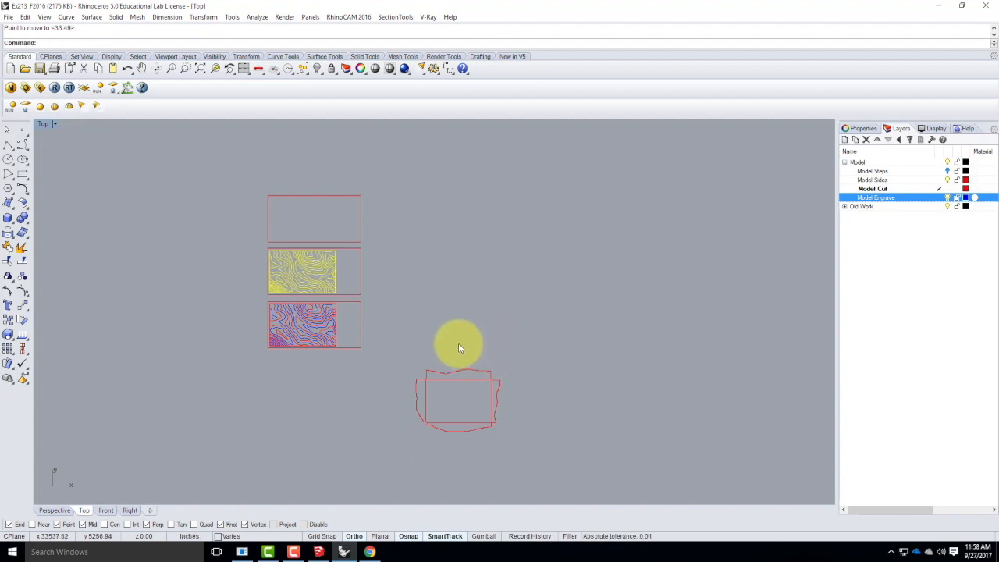
pyautogui.press('Escape')
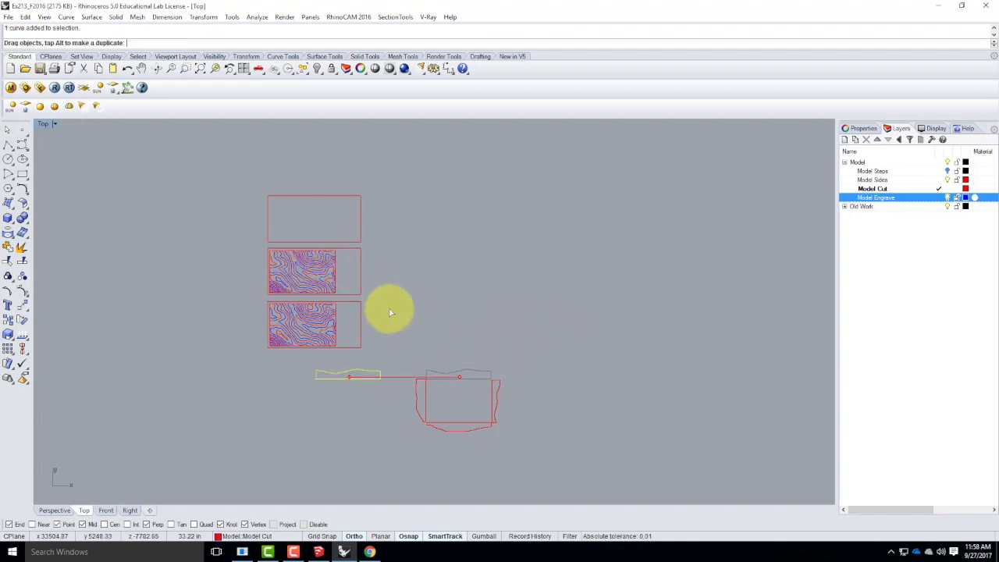
# Move the upper side profile into the top sheet's upper part and the lower side profile into its lower part.
pyautogui.moveTo(473, 375); pyautogui.dragTo(318, 209)
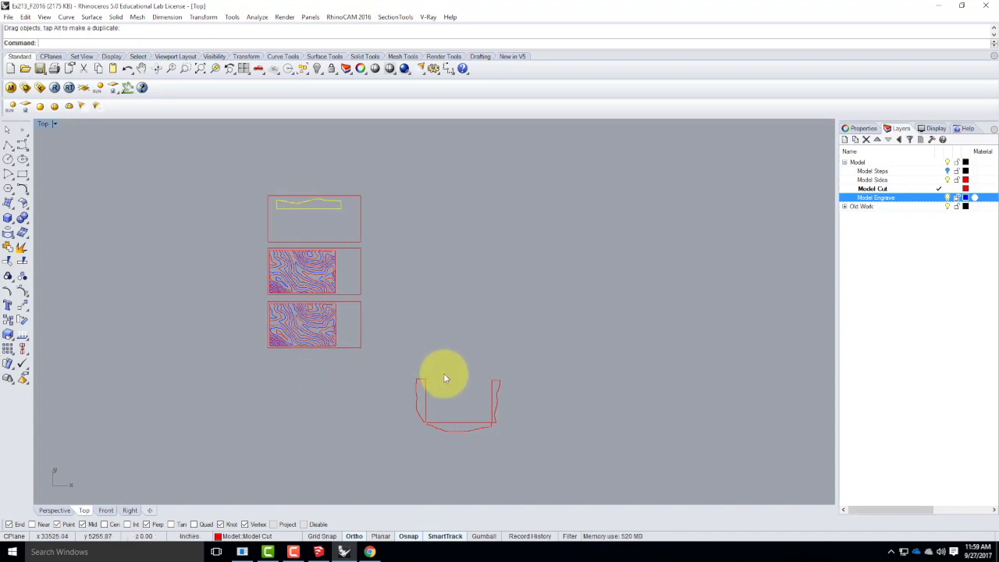
pyautogui.click(456, 423)
pyautogui.moveTo(462, 373); pyautogui.dragTo(303, 233)
# Place the right side profile beside the contours in the middle sheet and the left profile beside those in the lowest sheet.
pyautogui.click(493, 386)
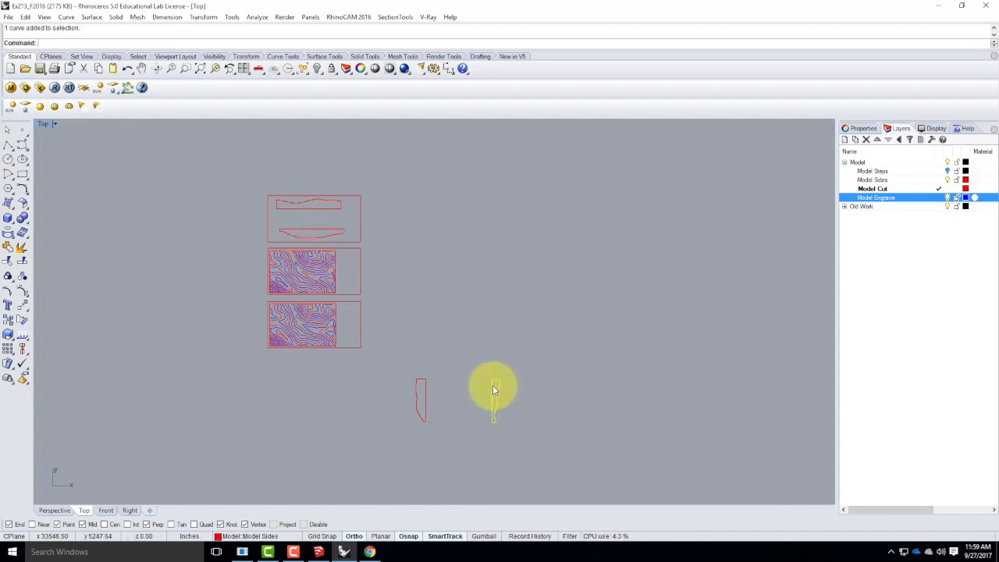
pyautogui.moveTo(493, 386); pyautogui.dragTo(367, 263)
pyautogui.moveTo(422, 404); pyautogui.dragTo(385, 297)
pyautogui.scroll(10, 356, 317)
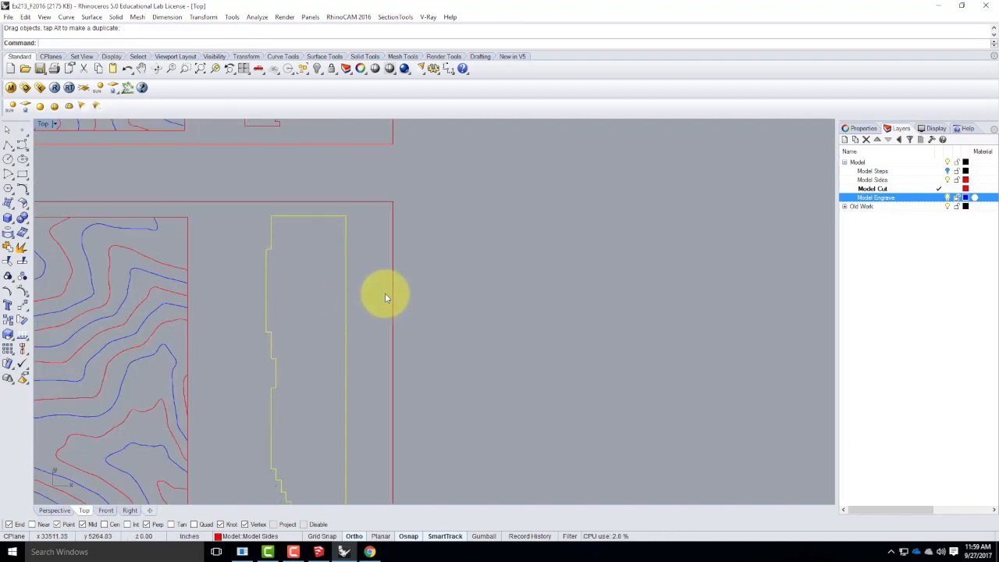
pyautogui.scroll(-5, 385, 295)
pyautogui.press('Escape')
pyautogui.scroll(-2, 265, 460)
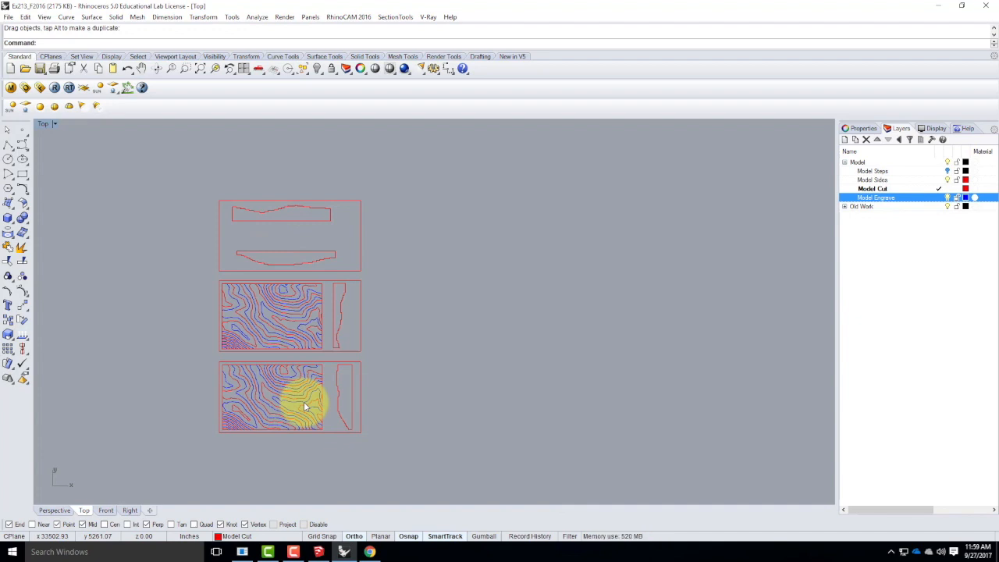
# Select all three sheets with their nested parts for Export Selected, targeting the Ex213 folder within Live - A136 Exercises.
pyautogui.moveTo(206, 189); pyautogui.dragTo(444, 466)
pyautogui.click(462, 437)
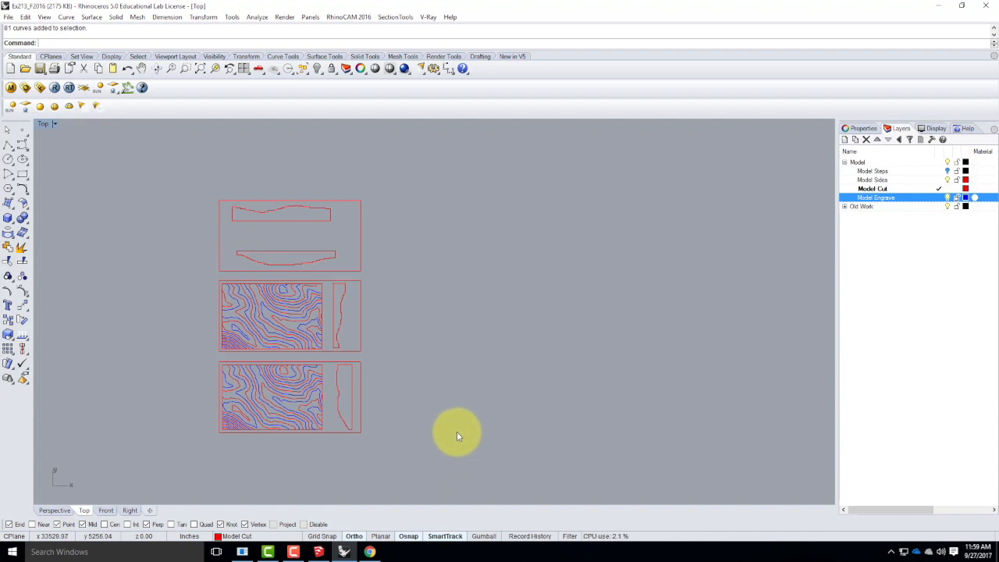
pyautogui.moveTo(177, 171); pyautogui.dragTo(409, 452)
pyautogui.click(7, 16)
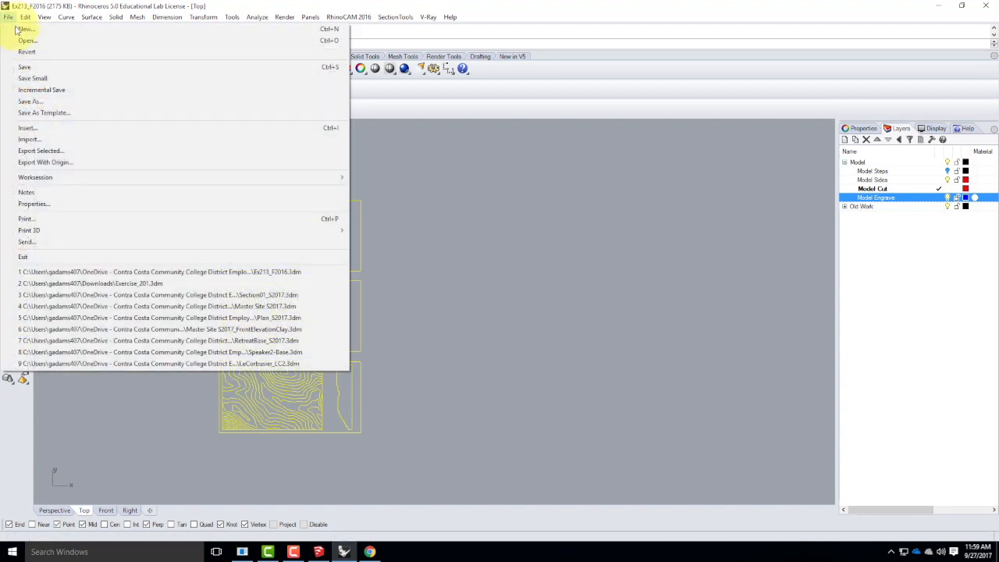
pyautogui.click(52, 151)
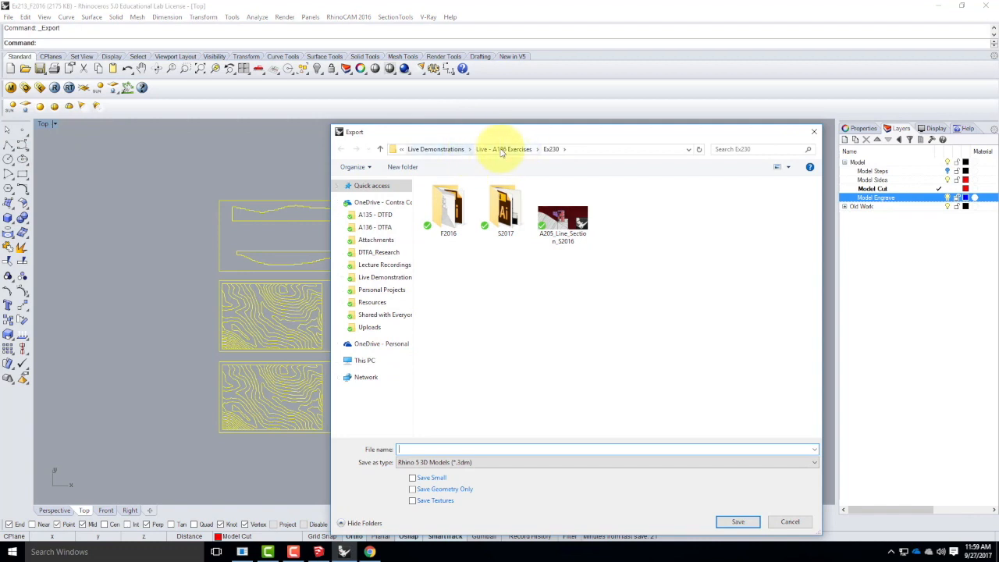
pyautogui.click(441, 149)
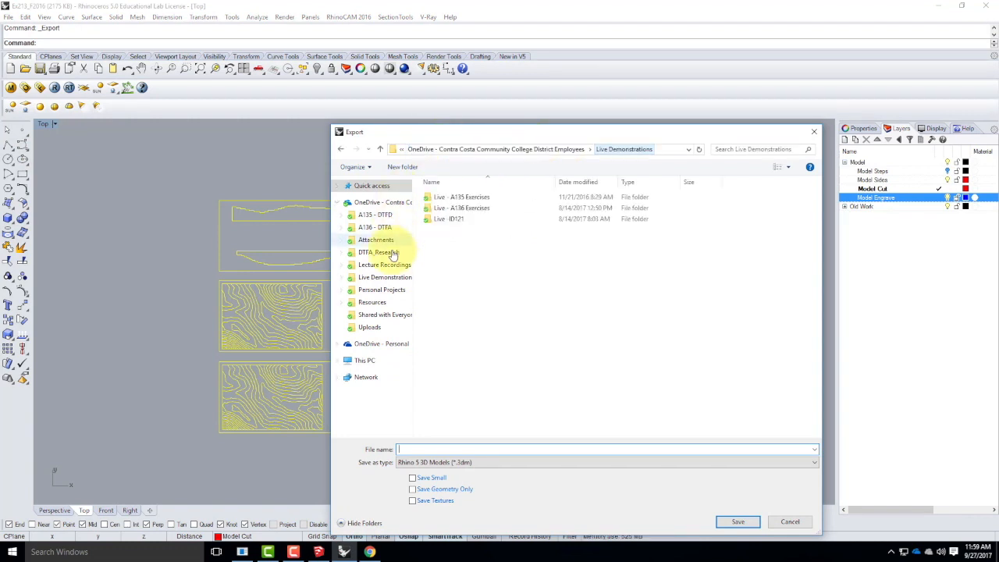
pyautogui.doubleClick(470, 209)
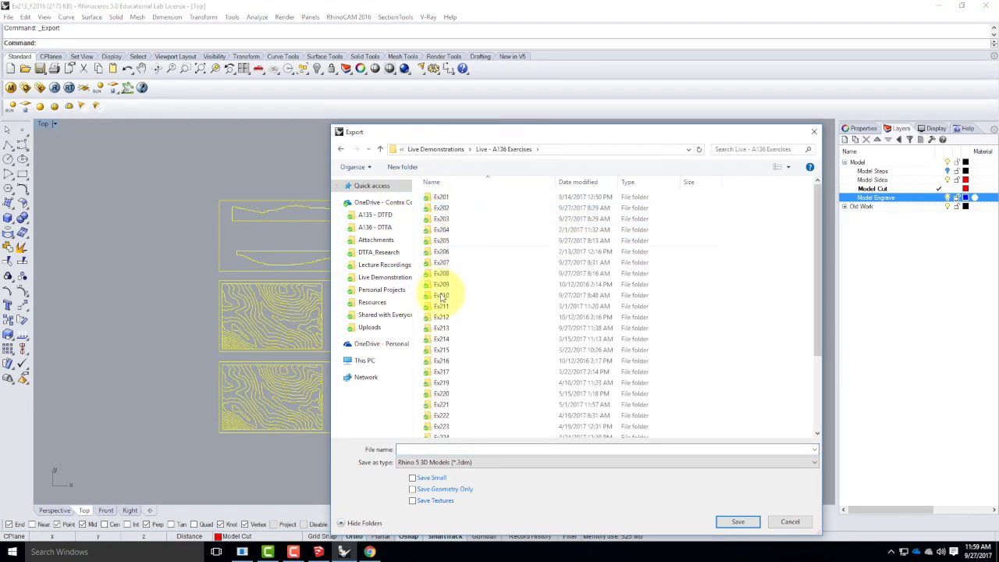
pyautogui.doubleClick(442, 329)
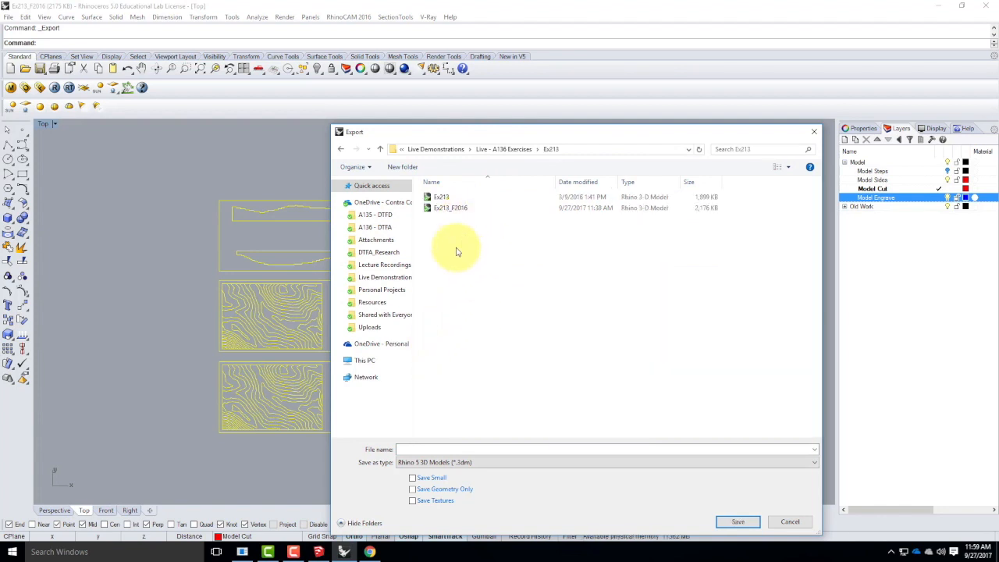
# Name the export file Ex213_F2017_autocad.
pyautogui.write('Ex213')
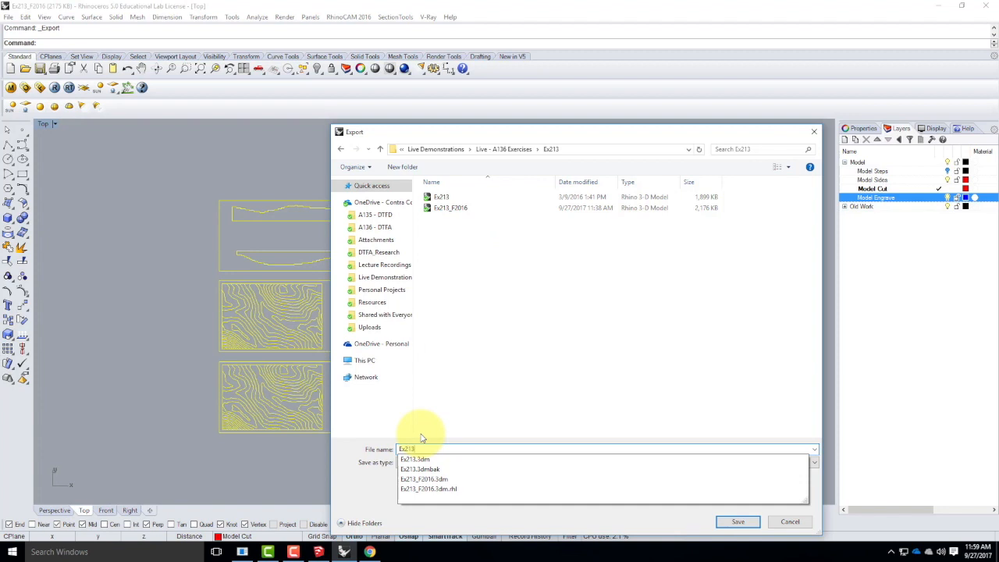
pyautogui.write('_A')
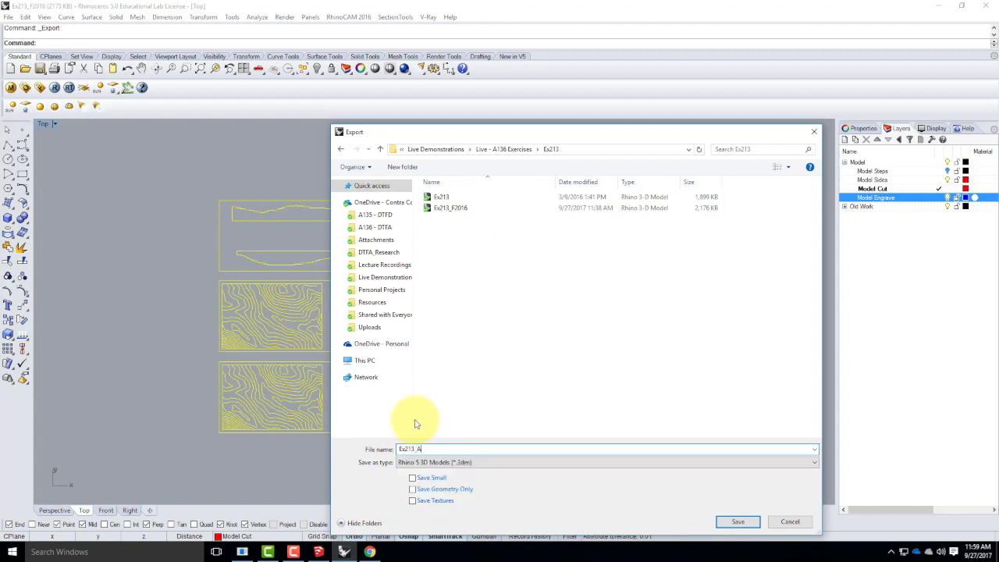
pyautogui.write('u')
pyautogui.press('BackSpace')
pyautogui.press('BackSpace')
pyautogui.write('F2')
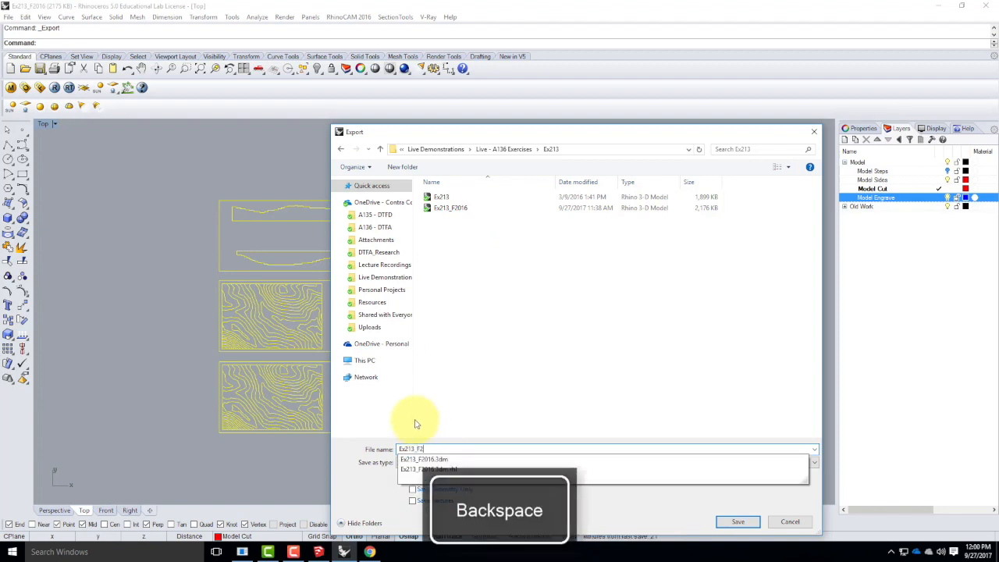
pyautogui.write('017_autocad')
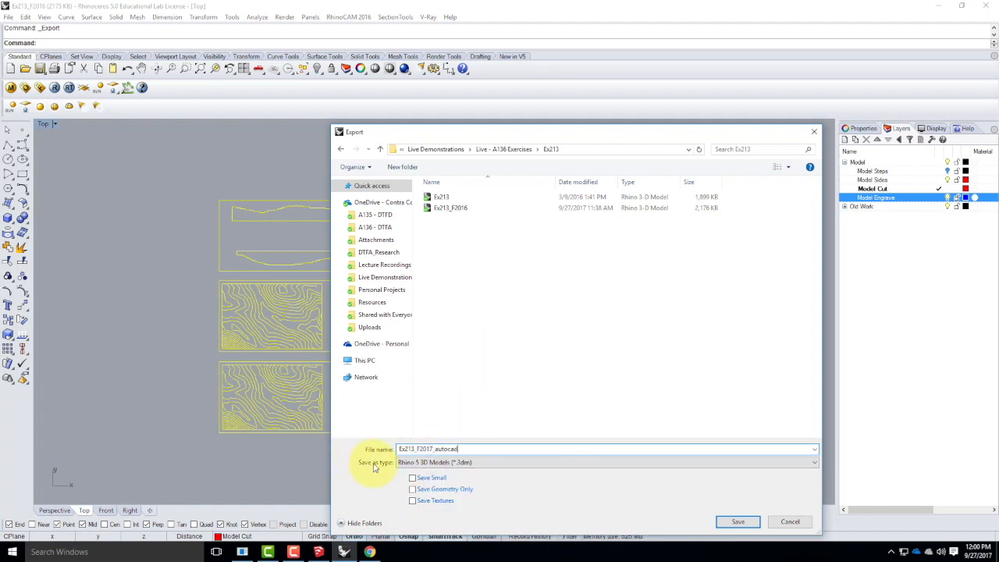
# Export the selected layout in AutoCAD Drawing (*.dwg) format, using the 2004 Polylines scheme.
pyautogui.click(411, 463)
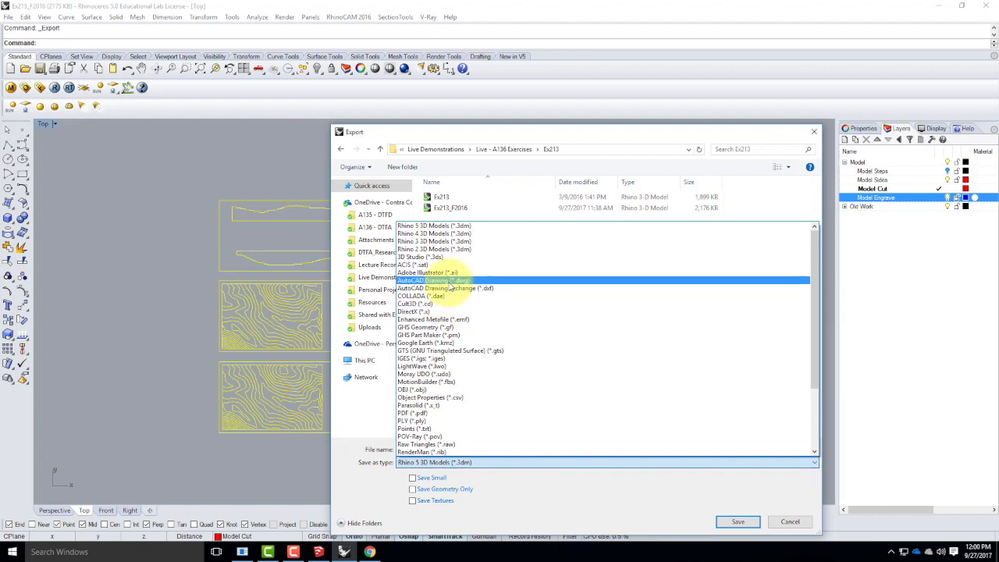
pyautogui.click(449, 282)
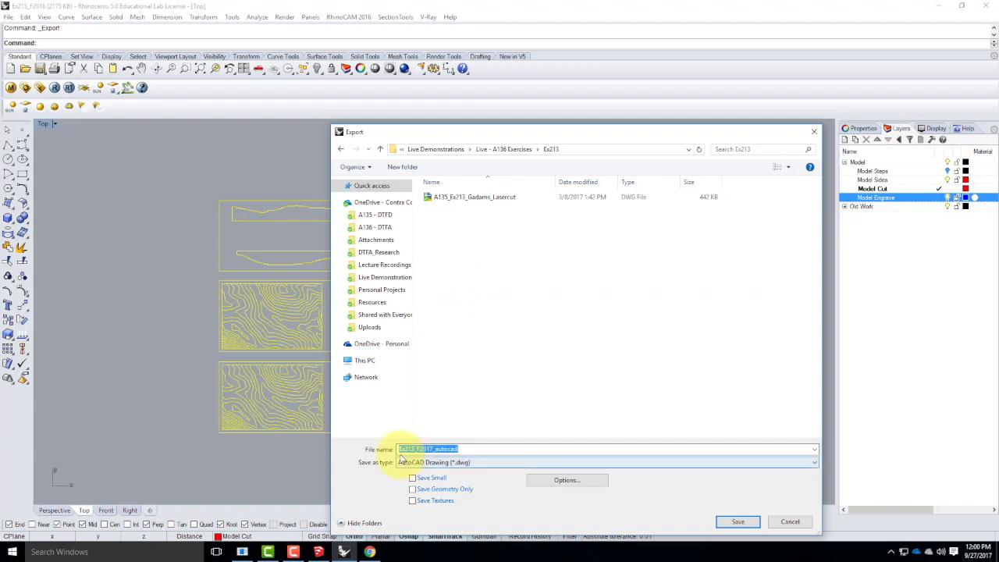
pyautogui.click(741, 523)
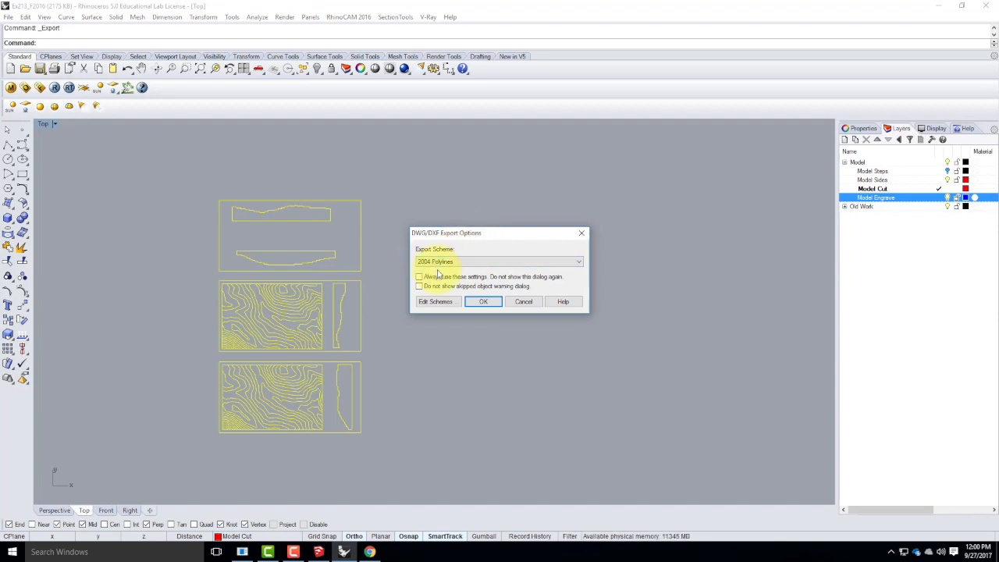
pyautogui.click(485, 302)
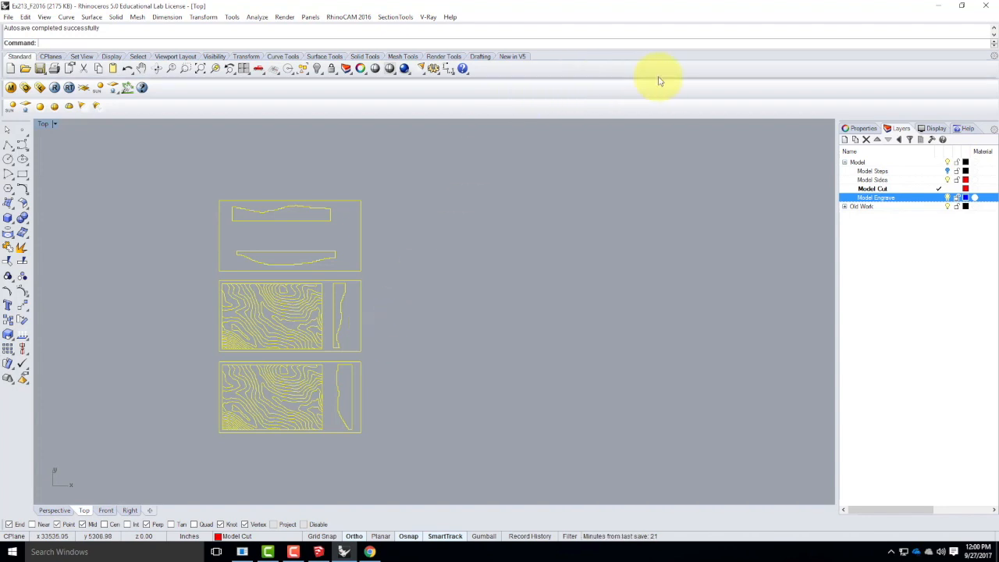
# Switch to File Explorer and open the exported Ex213_F2017_autocad drawing in AutoCAD 2016, continuing despite its non-Autodesk origin.
pyautogui.click(939, 7)
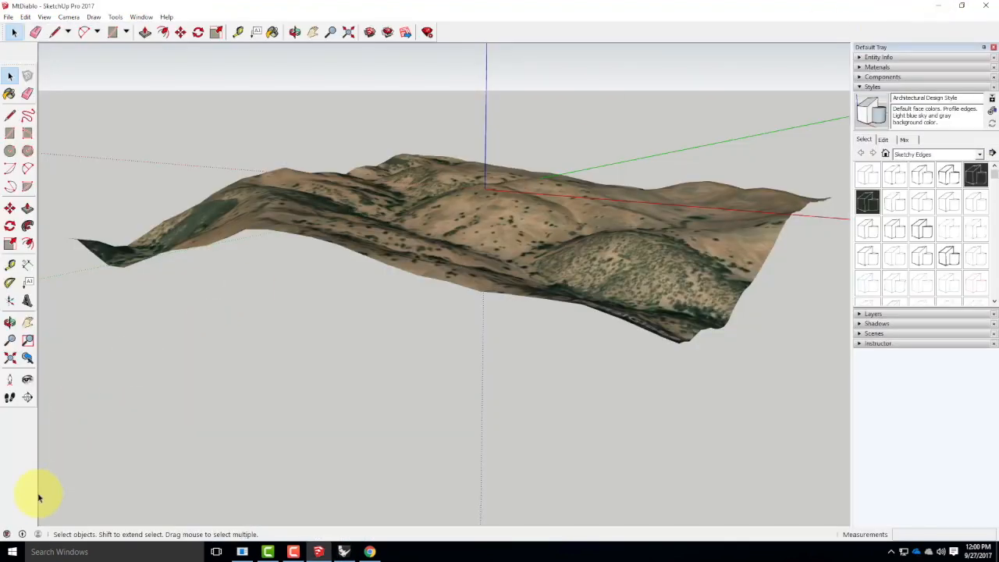
pyautogui.click(12, 554)
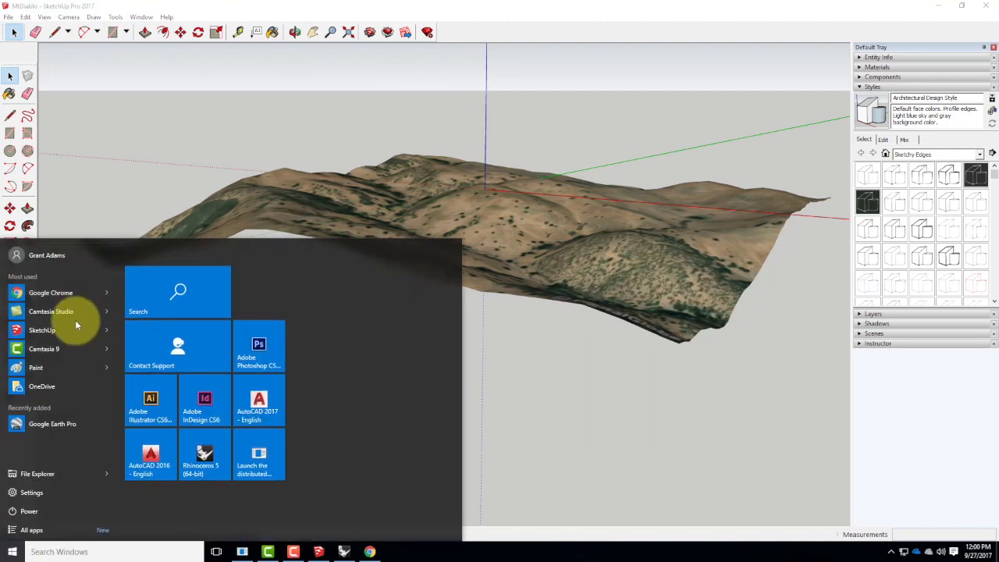
pyautogui.click(41, 478)
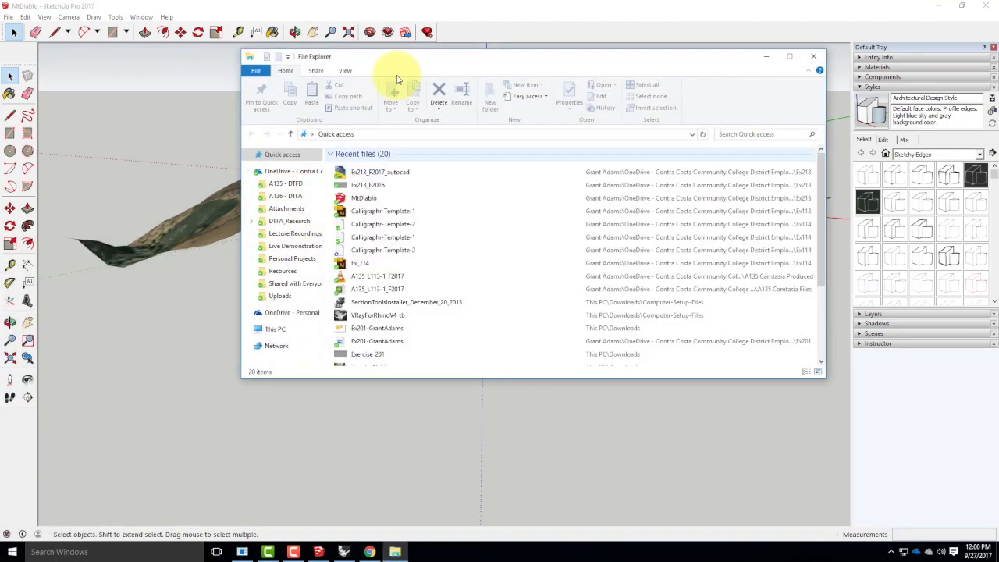
pyautogui.click(393, 263)
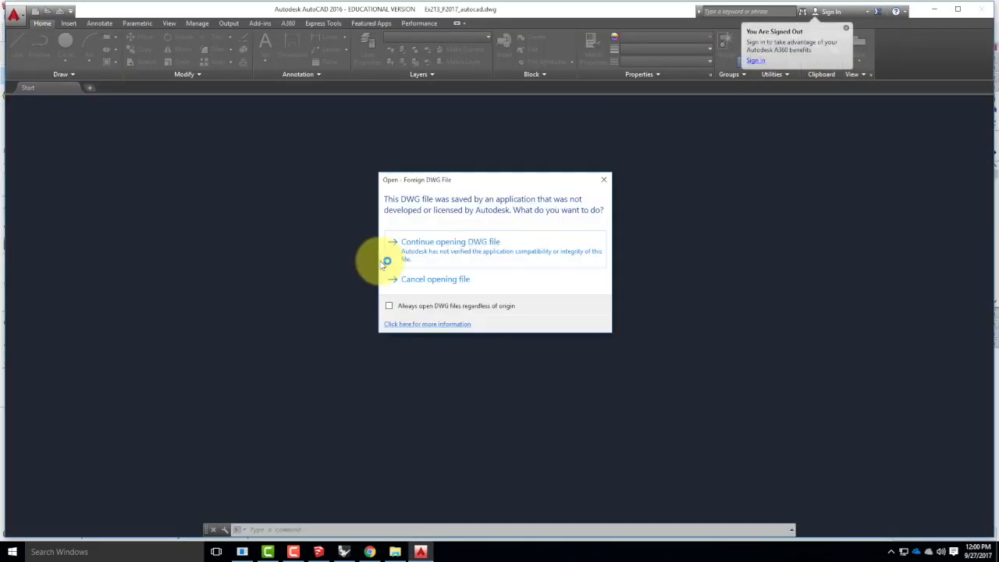
pyautogui.moveTo(440, 183); pyautogui.dragTo(405, 189)
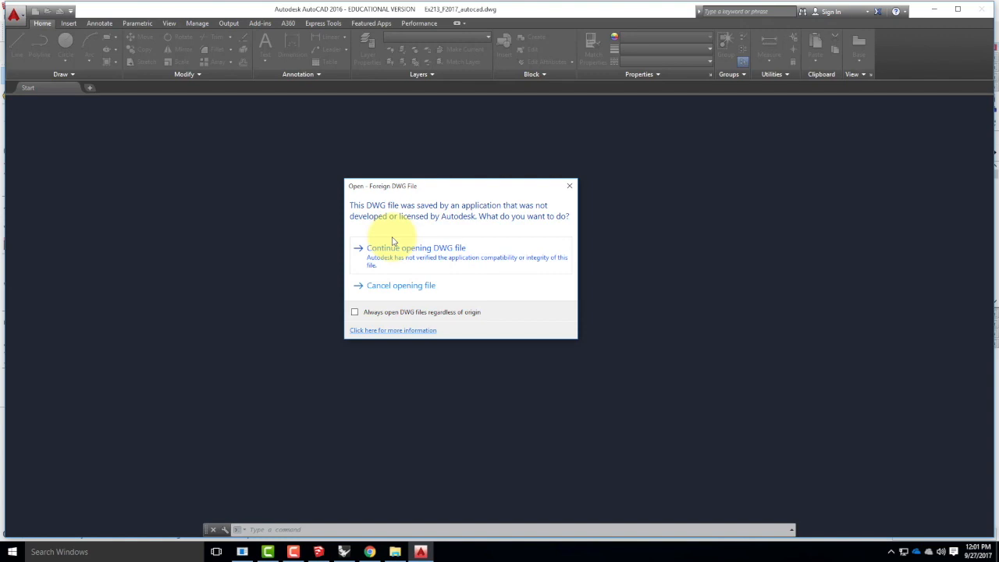
pyautogui.click(417, 250)
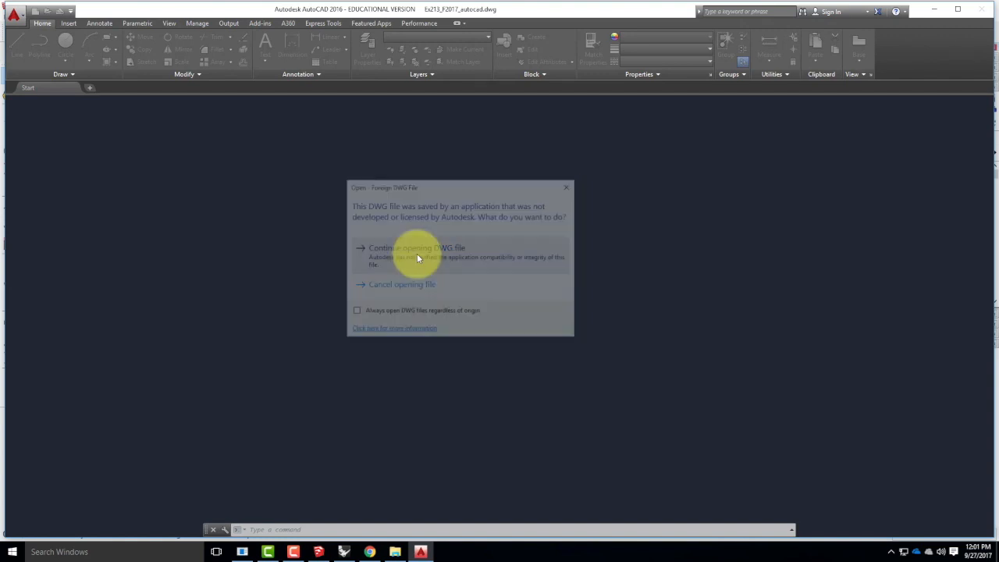
pyautogui.scroll(-4, 492, 252)
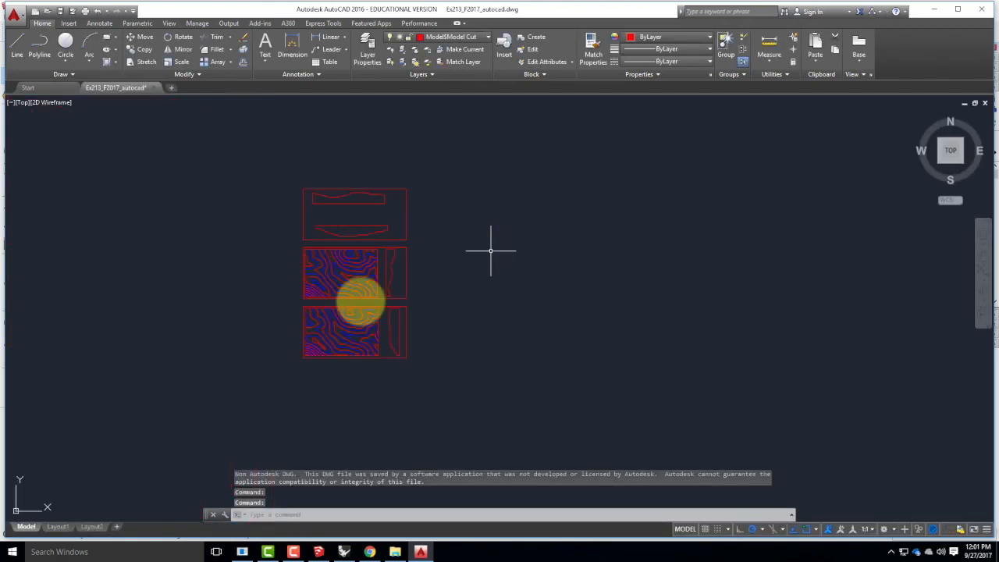
pyautogui.scroll(2, 281, 266)
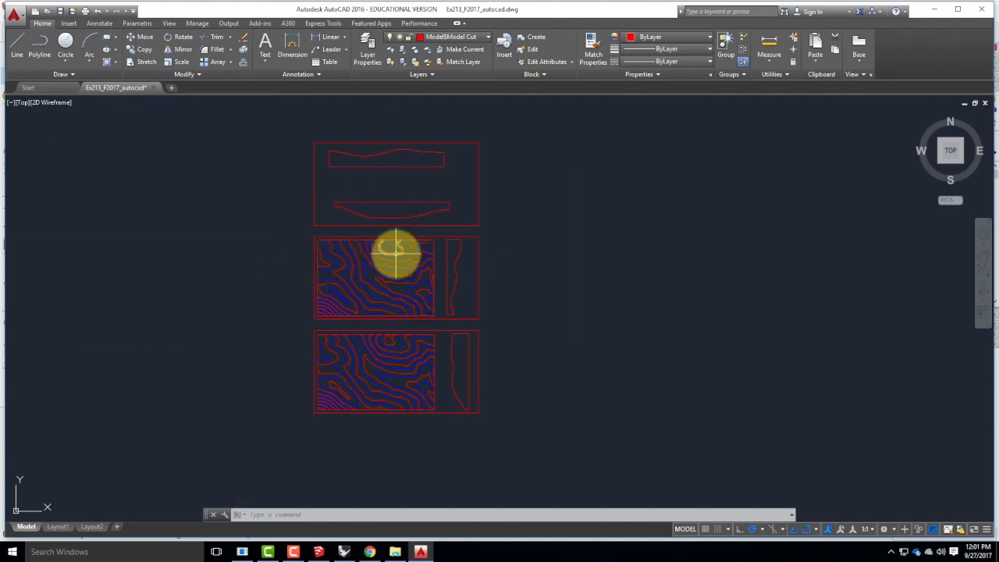
# Set the lineweight of the red Model Cut layer to 0.00 mm in the layer properties.
pyautogui.moveTo(396, 252)
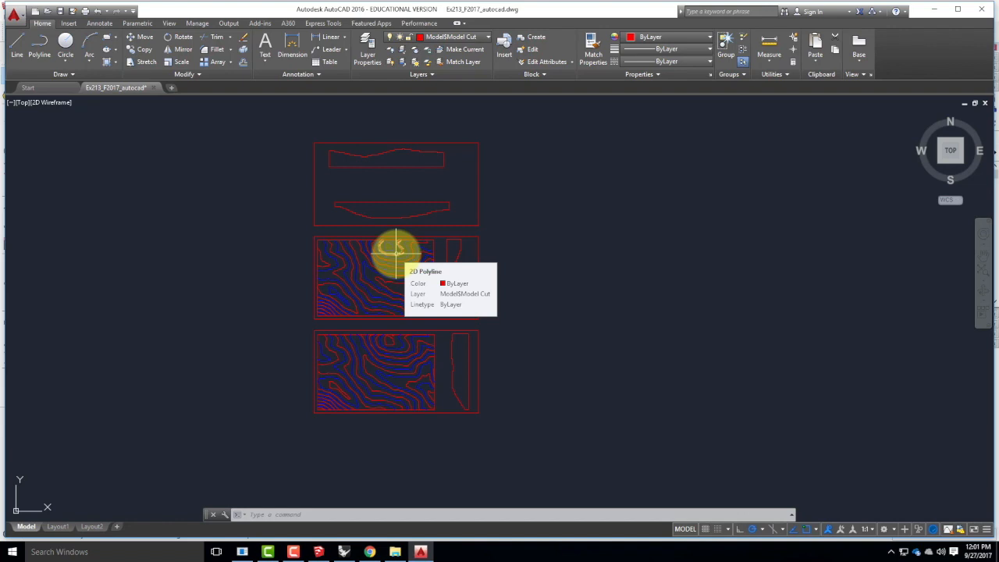
pyautogui.click(375, 57)
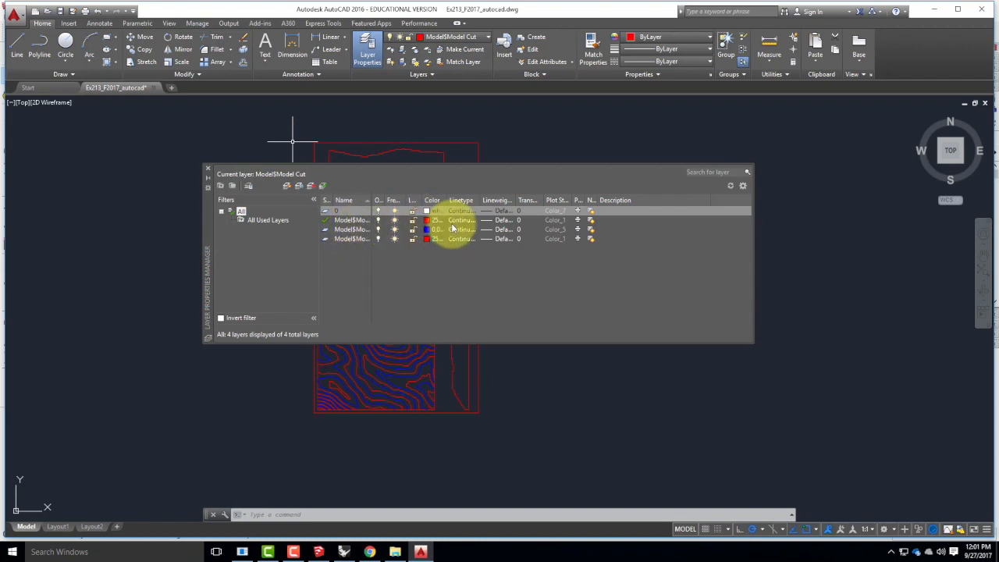
pyautogui.click(503, 224)
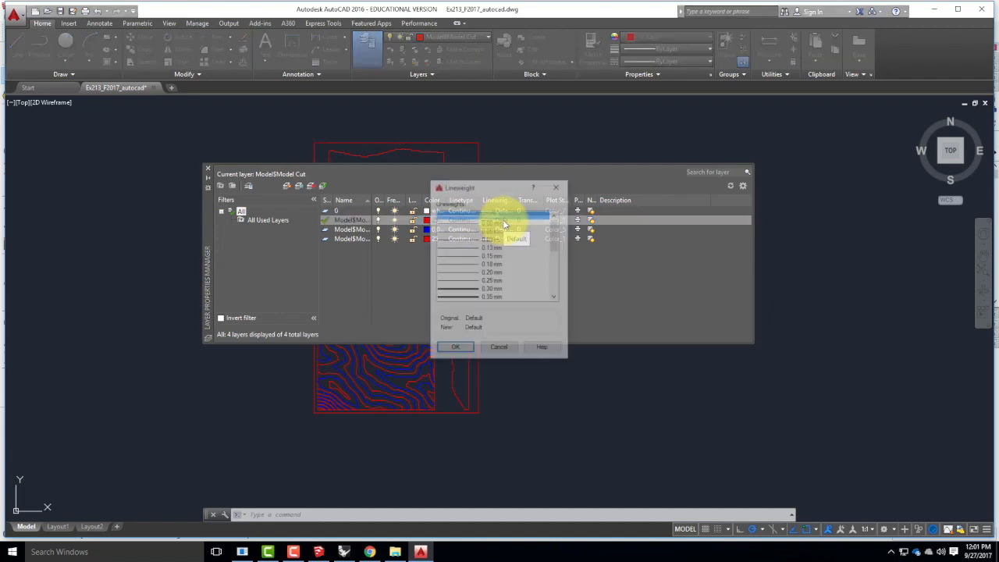
pyautogui.click(493, 224)
pyautogui.click(454, 349)
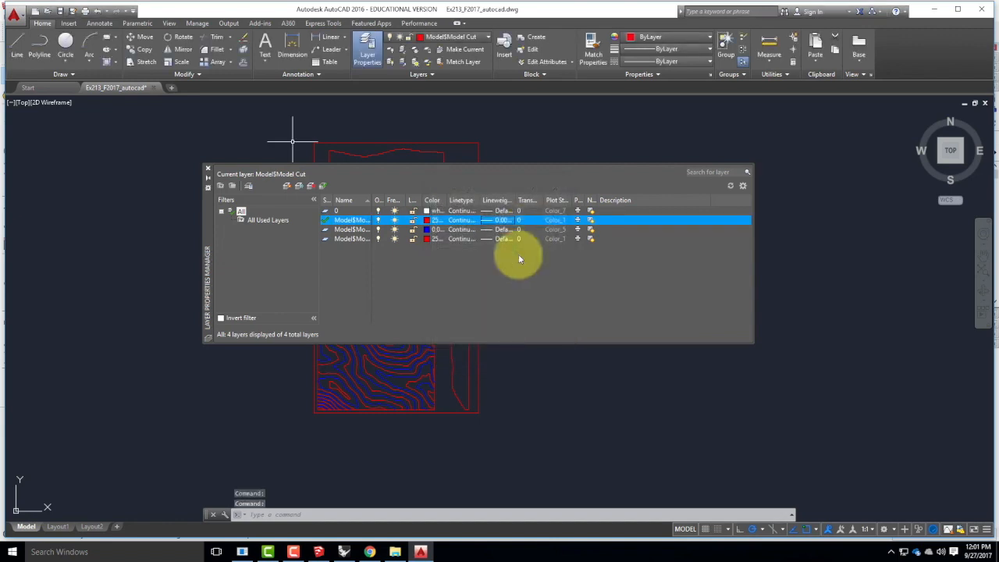
# Set the blue engrave layer's lineweight to 0.00 mm.
pyautogui.click(504, 229)
pyautogui.click(504, 229)
pyautogui.click(494, 224)
pyautogui.click(454, 349)
# Set the remaining red layer's lineweight to 0.00 mm, close the layer properties and save the drawing.
pyautogui.click(505, 240)
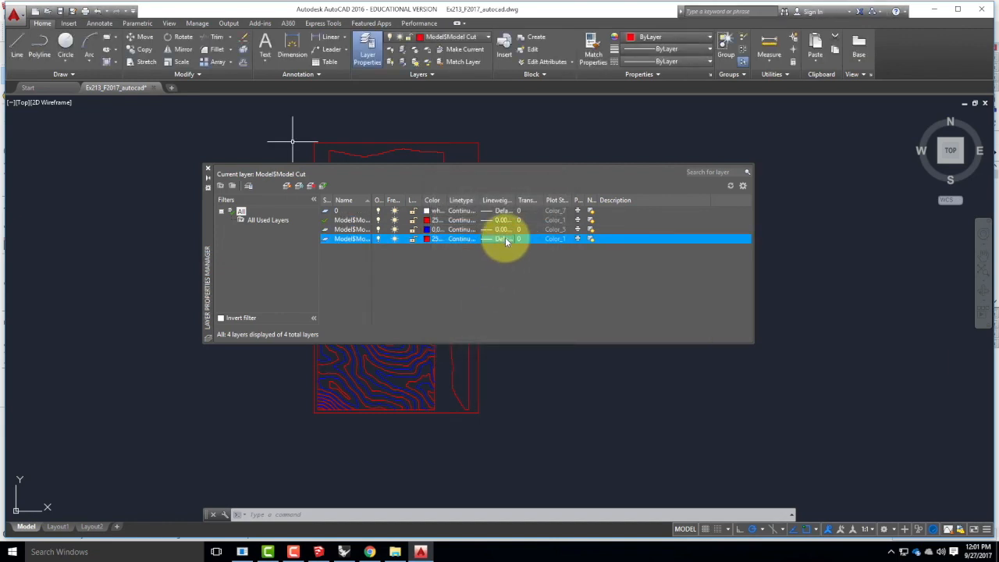
pyautogui.click(505, 240)
pyautogui.click(491, 223)
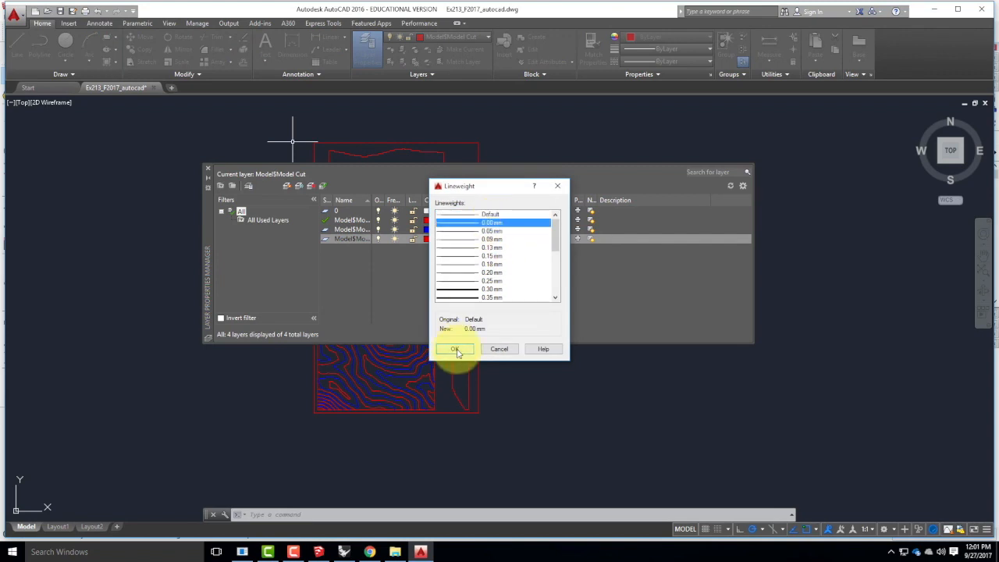
pyautogui.click(458, 349)
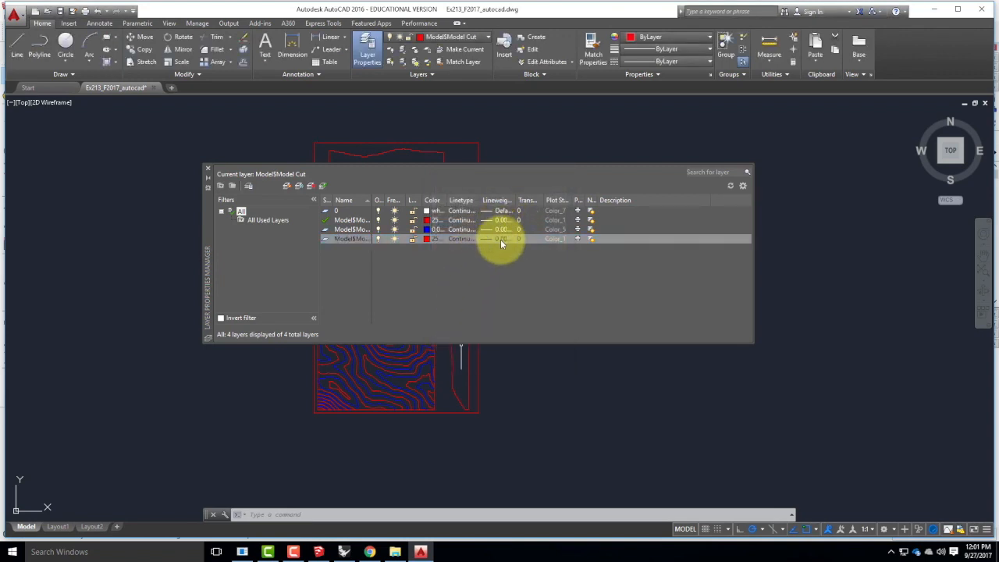
pyautogui.click(209, 173)
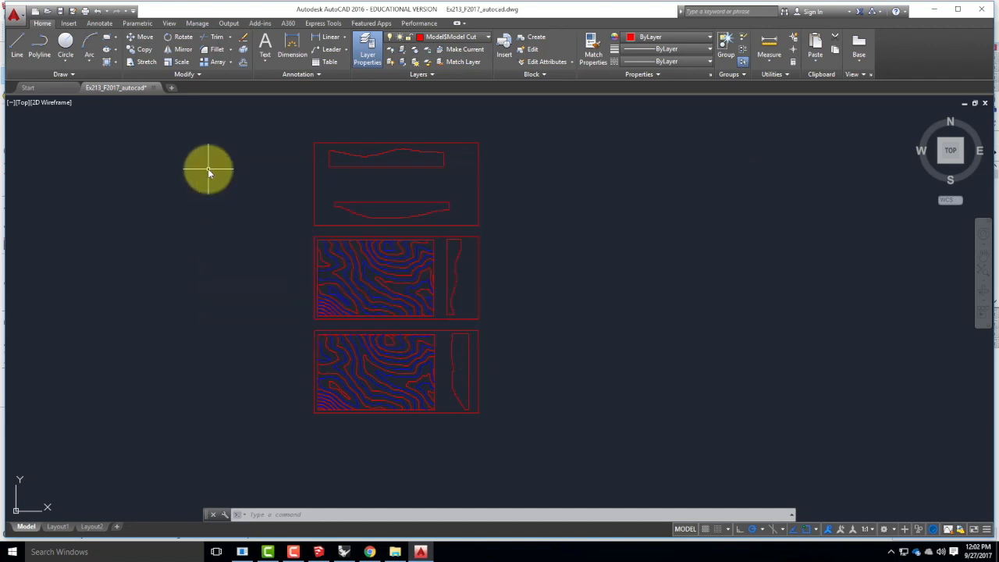
pyautogui.click(61, 11)
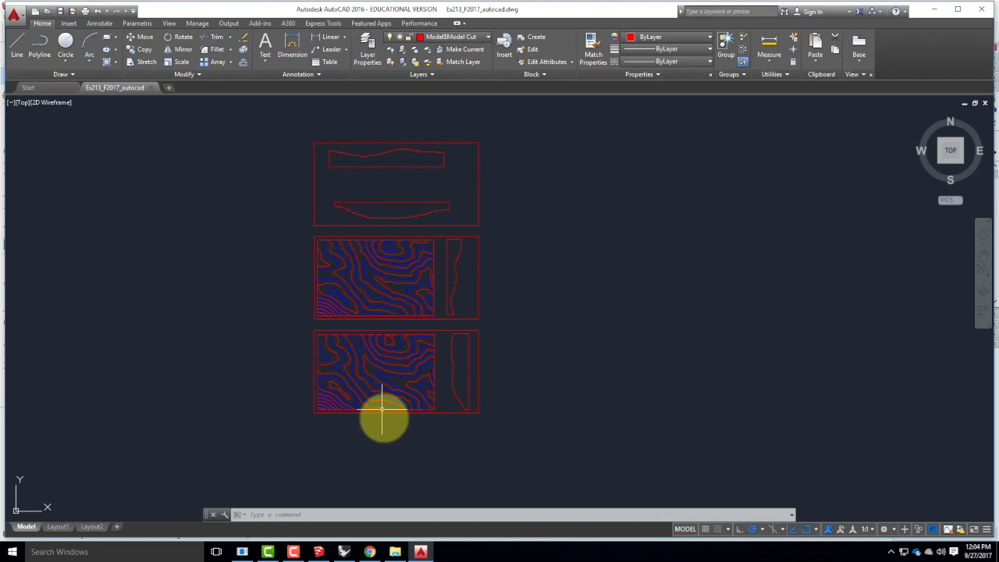
pyautogui.click(295, 551)
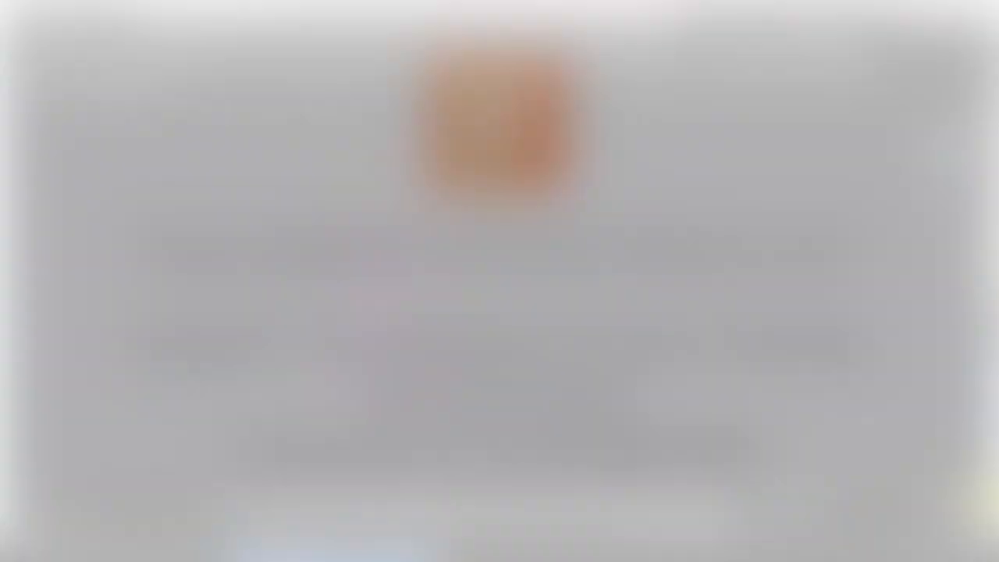